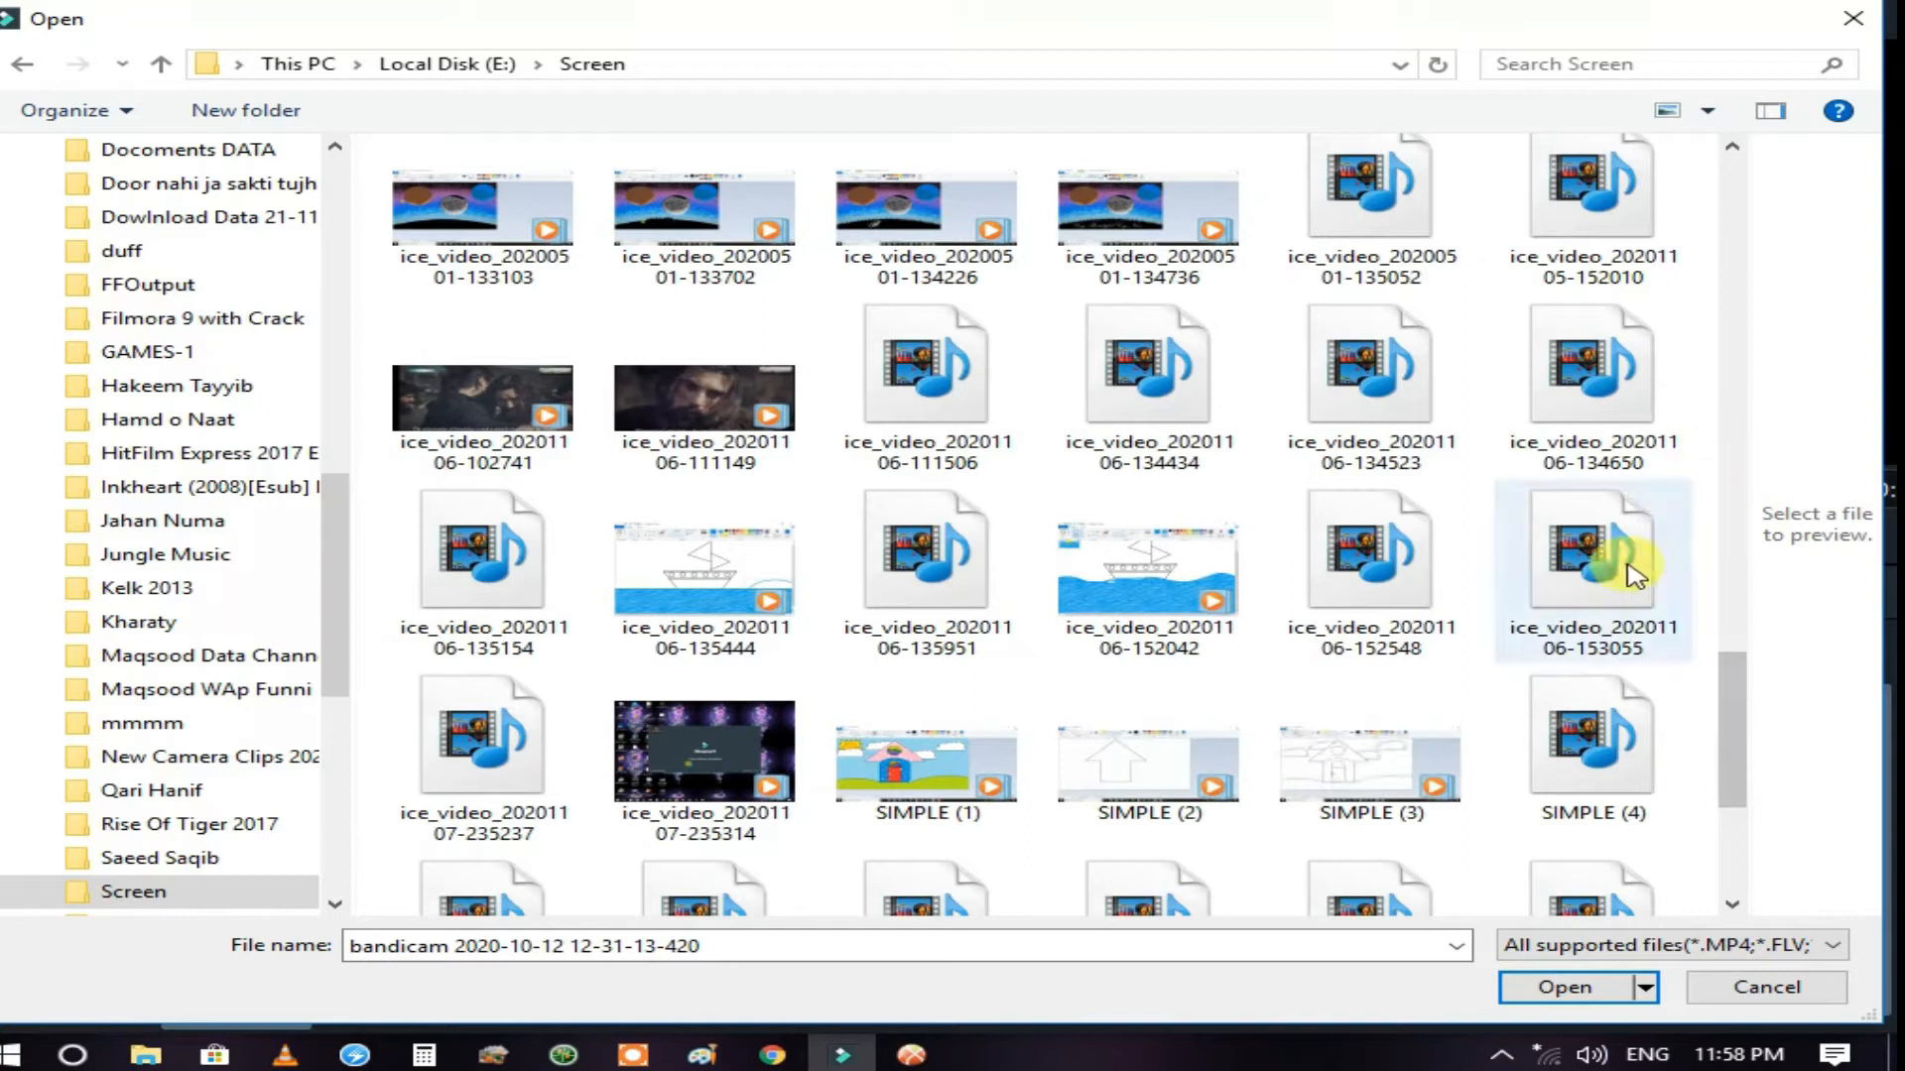
drag(1706, 523, 549, 636)
click(1564, 987)
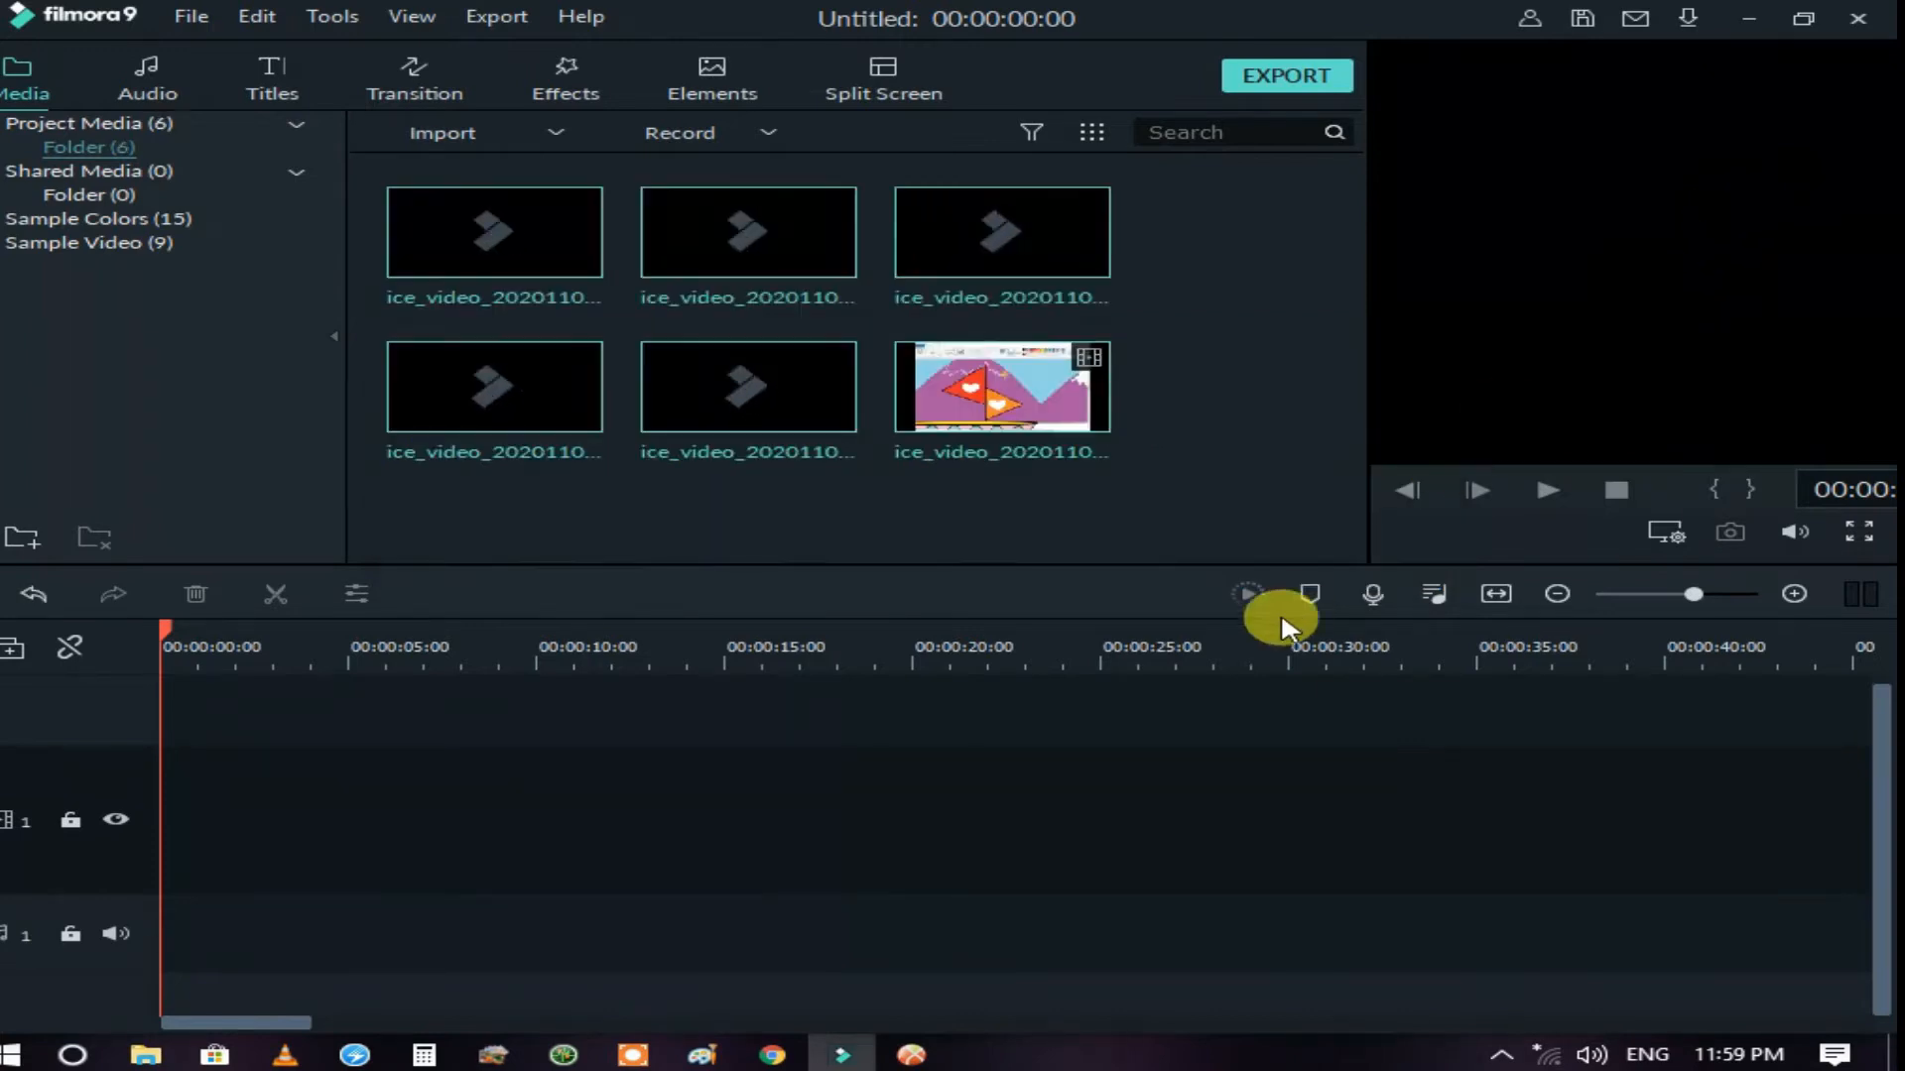
drag(794, 385, 170, 816)
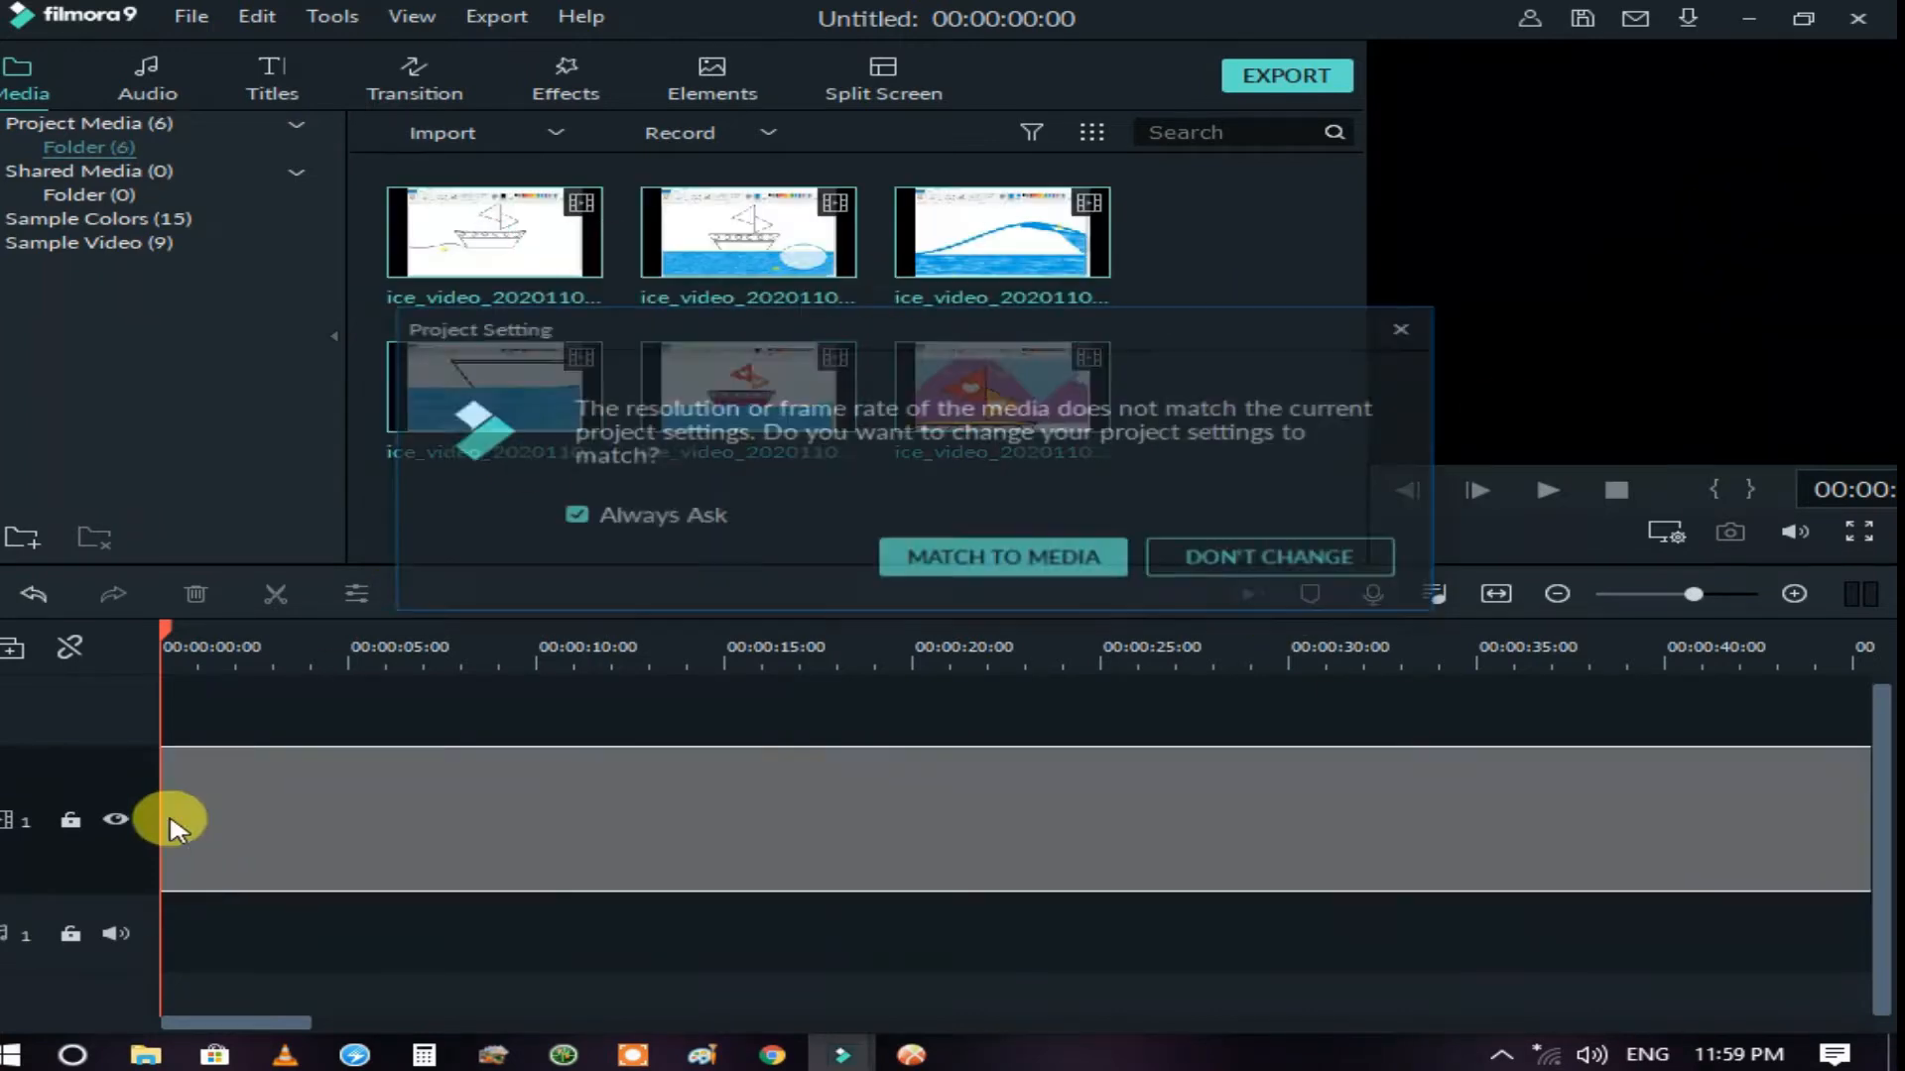
click(1157, 565)
- Enlarge the first boat clip in the preview to fill the frame width and play it
drag(1423, 363, 1360, 353)
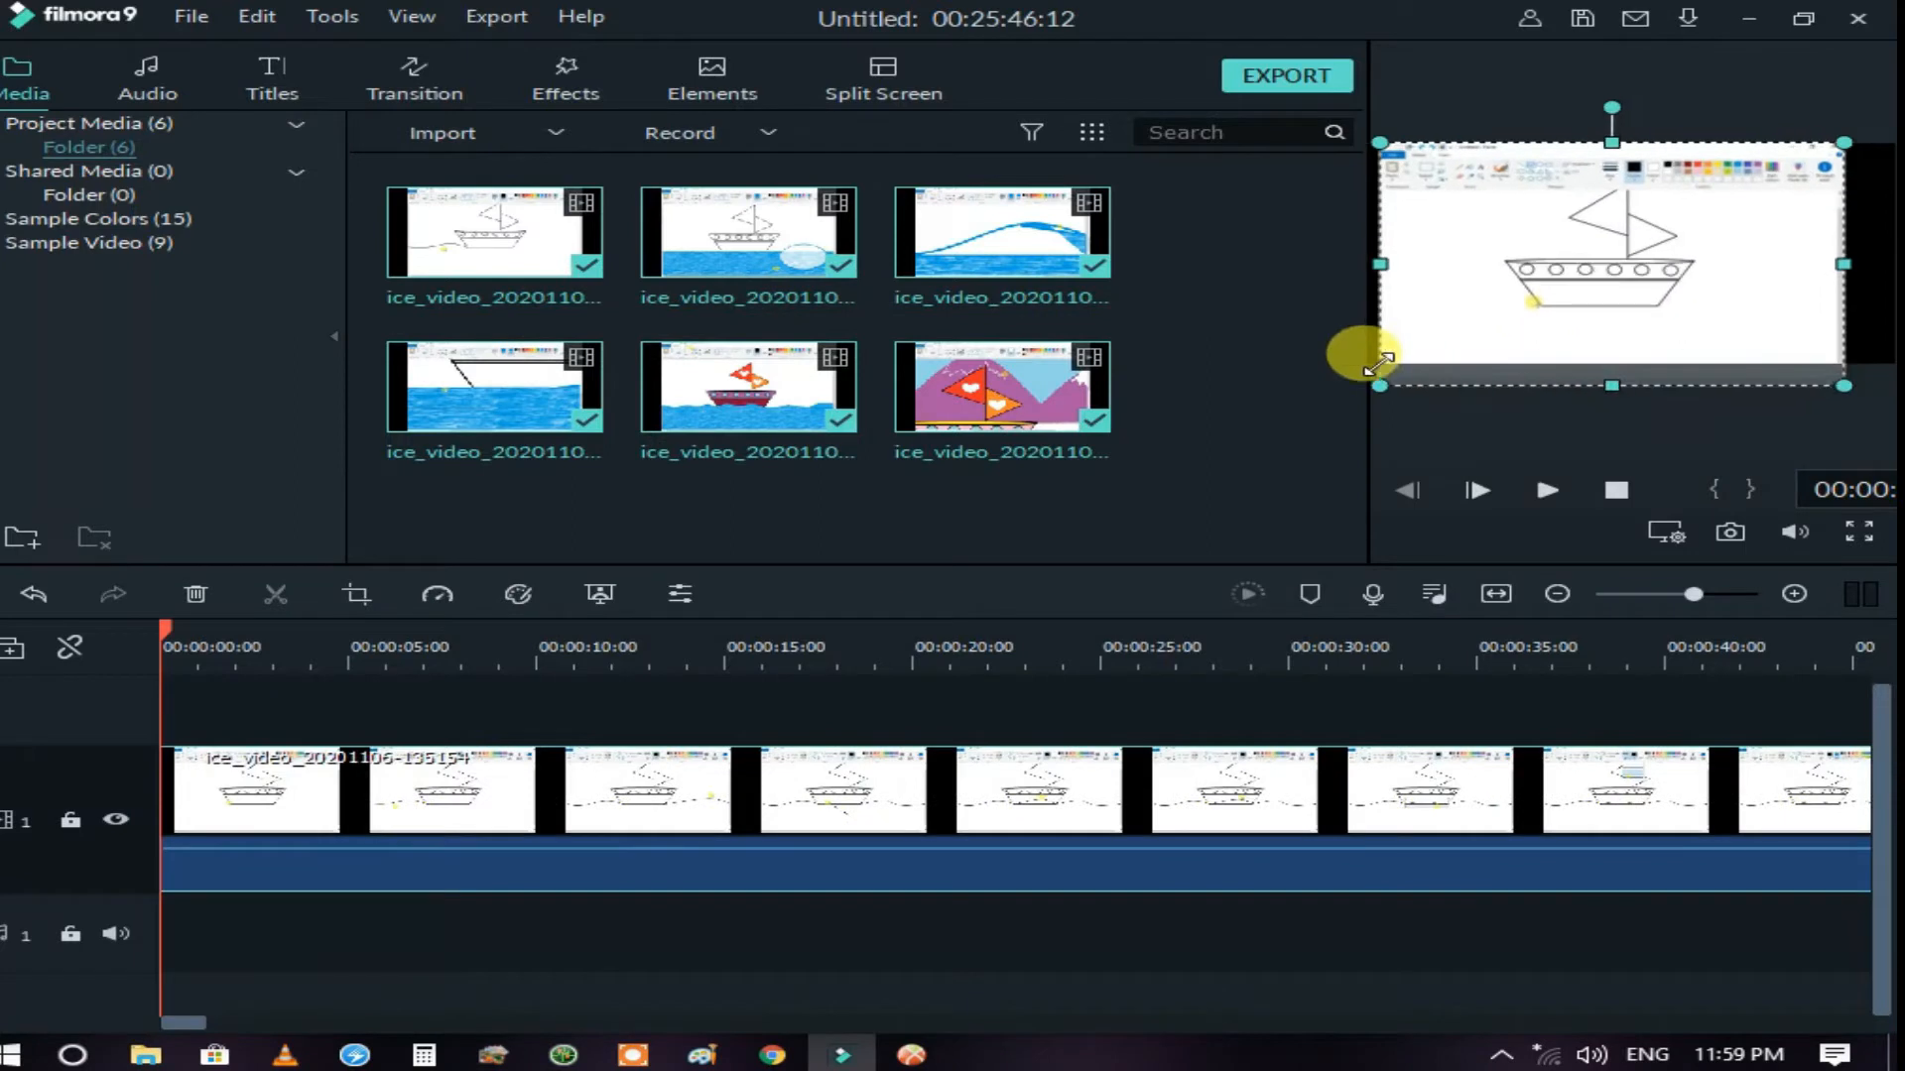
drag(1843, 363, 1858, 374)
drag(1633, 374, 1768, 800)
click(1548, 490)
double_click(1267, 502)
click(1650, 502)
shift+click(927, 466)
click(1565, 989)
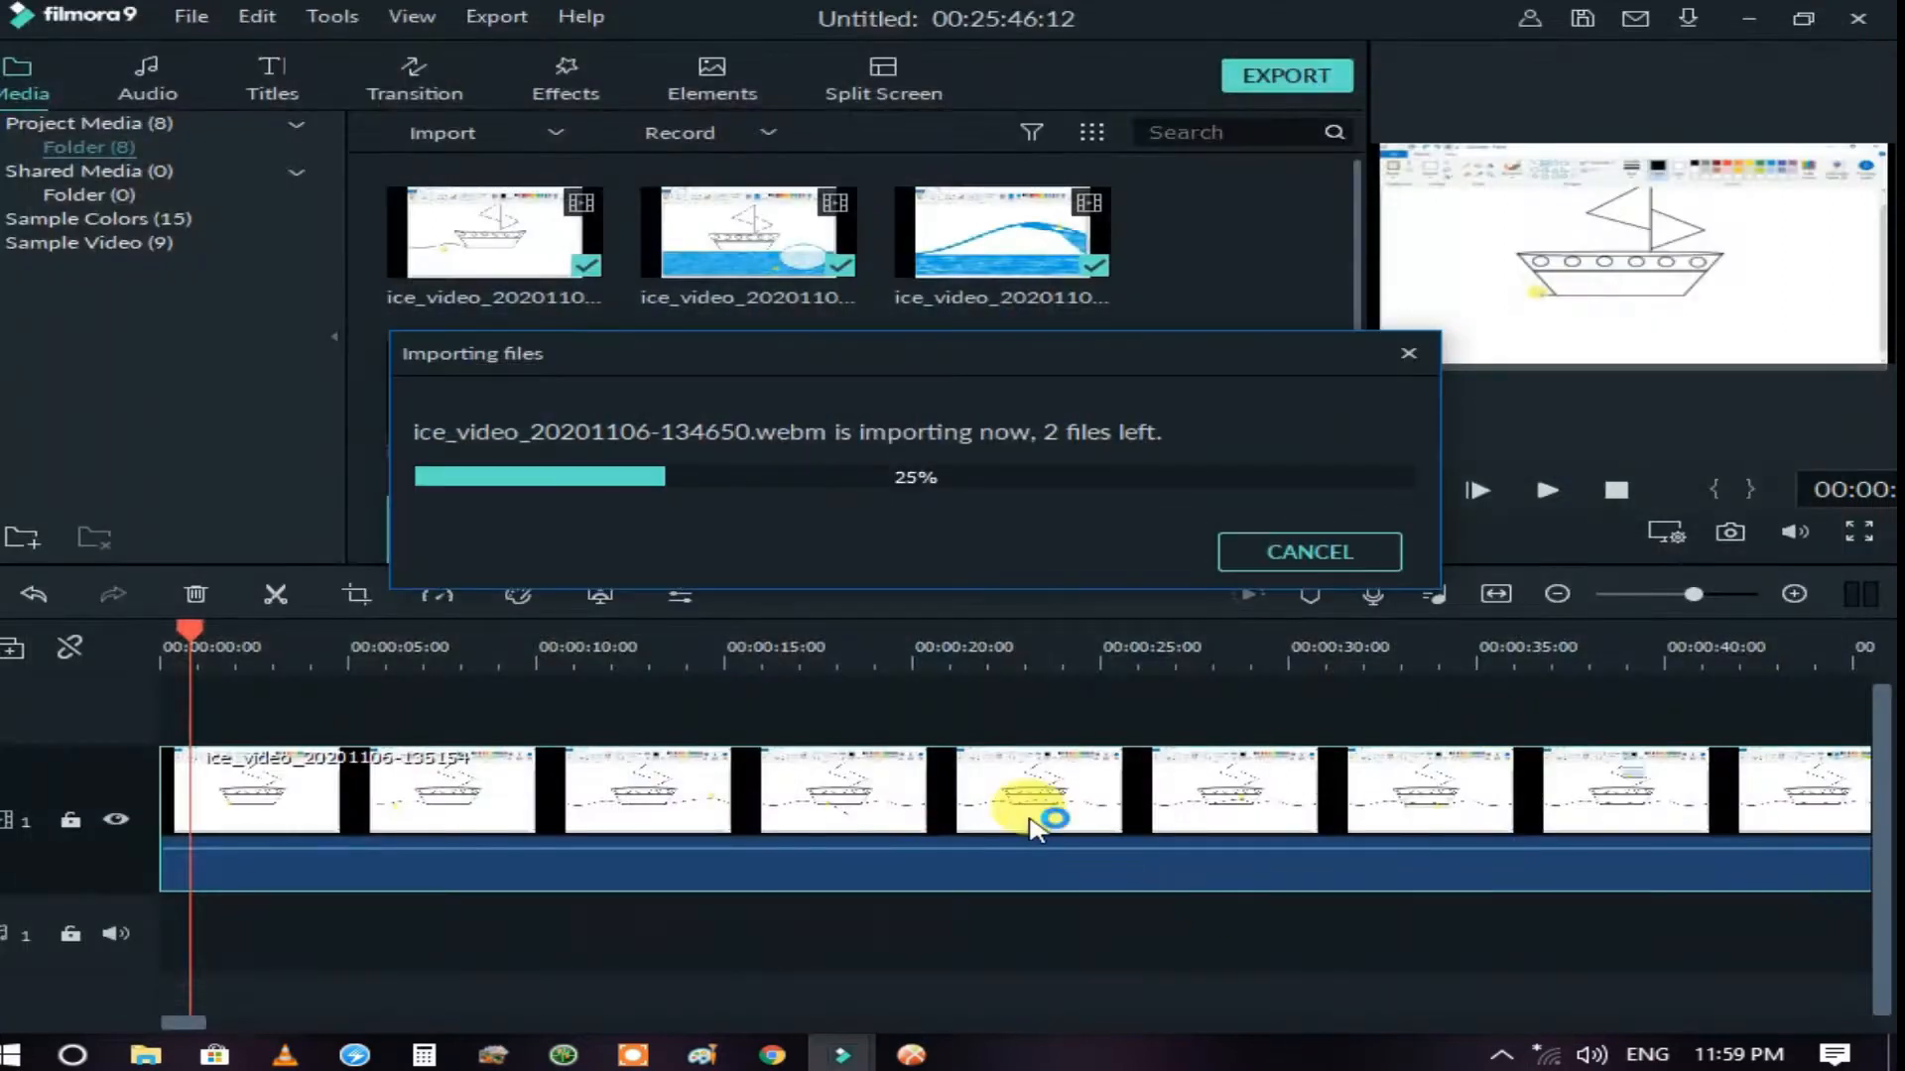
- Insert the four newly imported clips at the start of the video track and close the gap before the boat clips
scroll(1352, 510, down, 3)
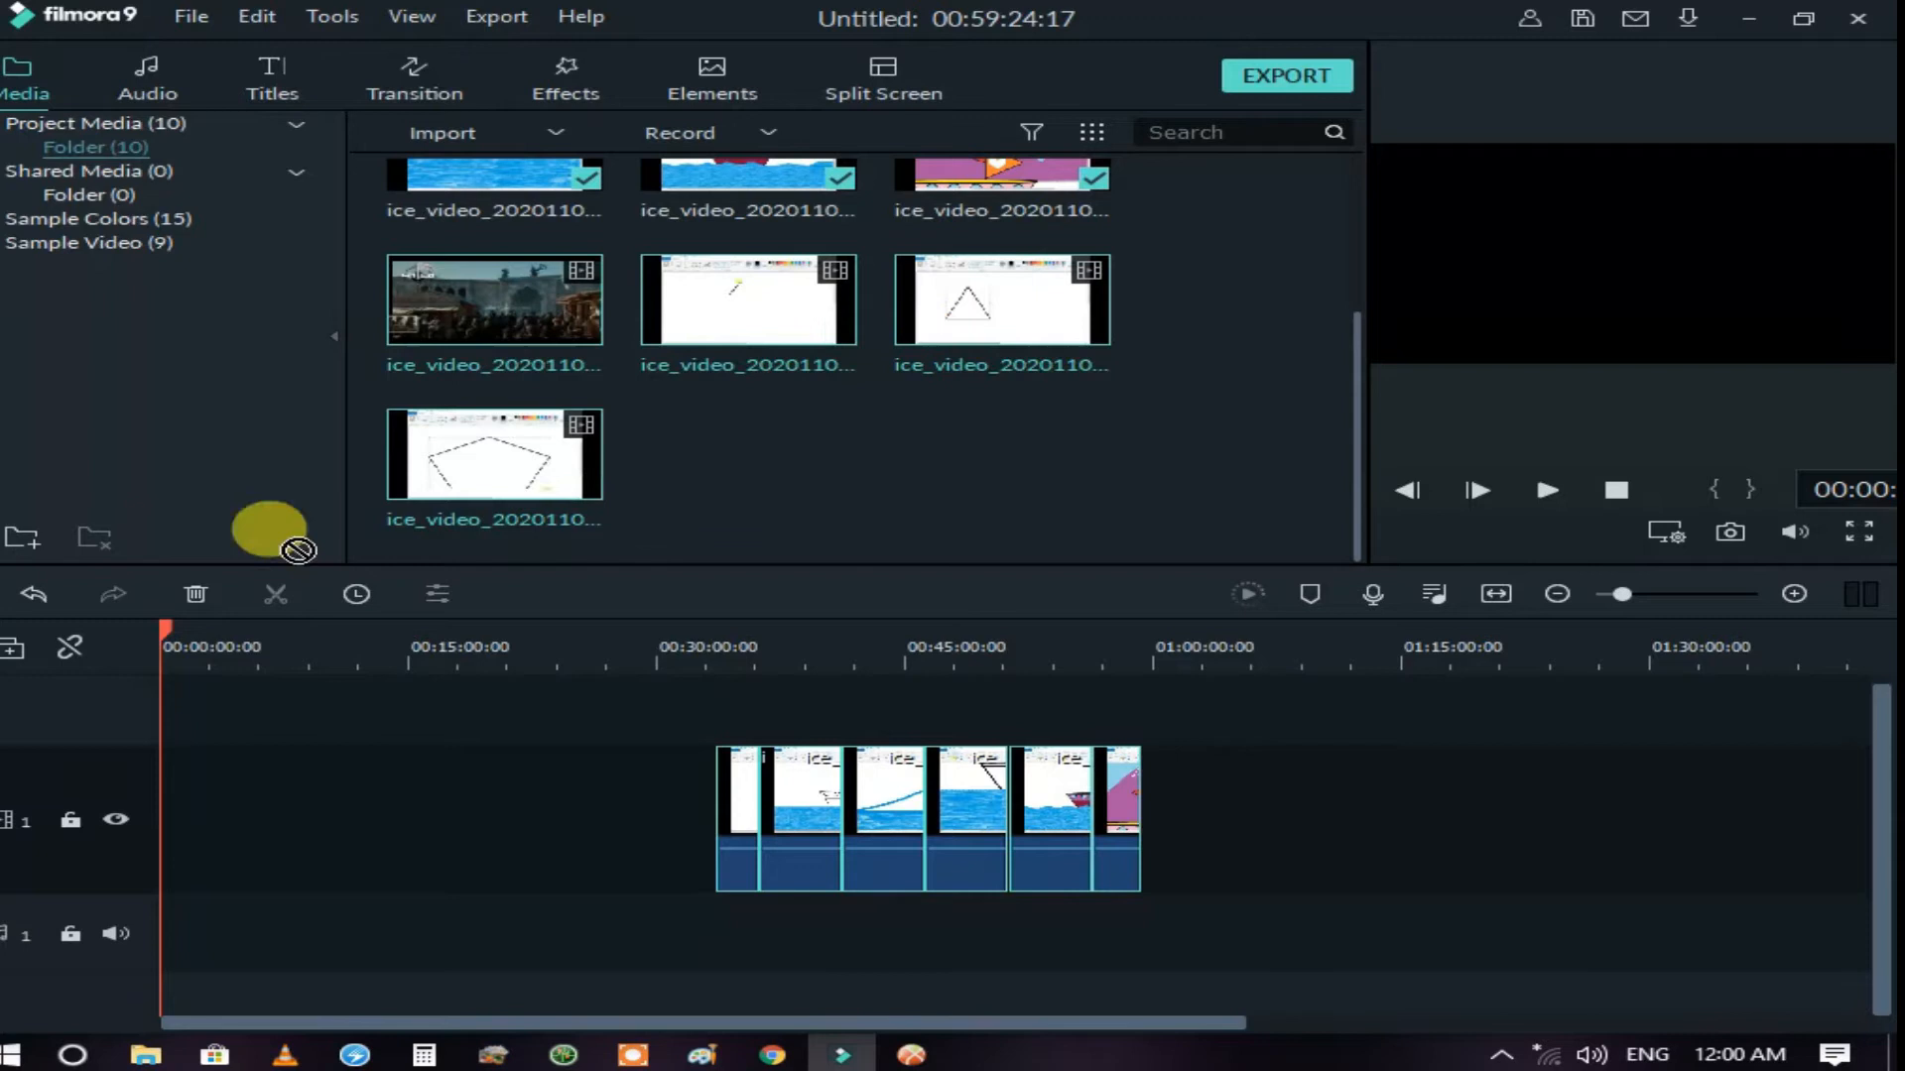
drag(298, 549, 238, 819)
click(34, 593)
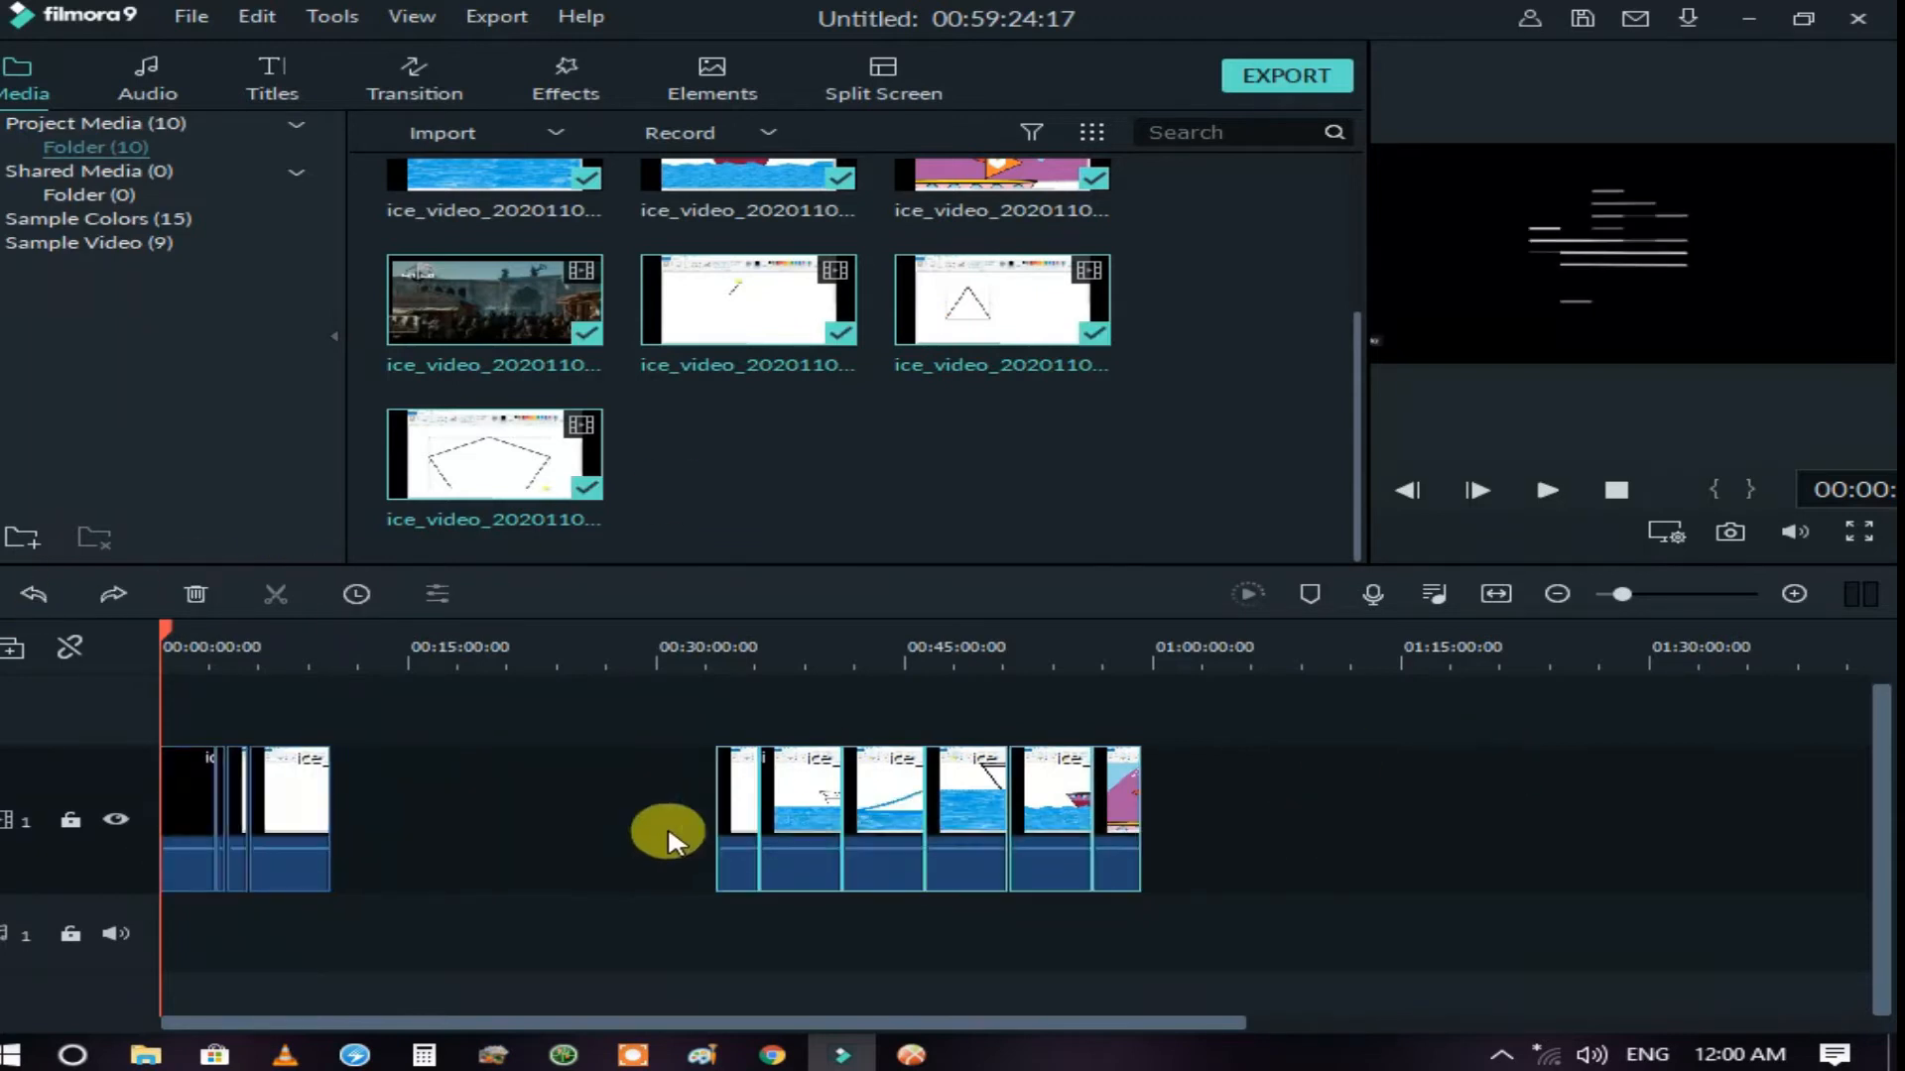
click(446, 800)
key(Delete)
- Delete the dark movie clip from the start of the video track, keeping the remaining clips aligned to the beginning
click(168, 782)
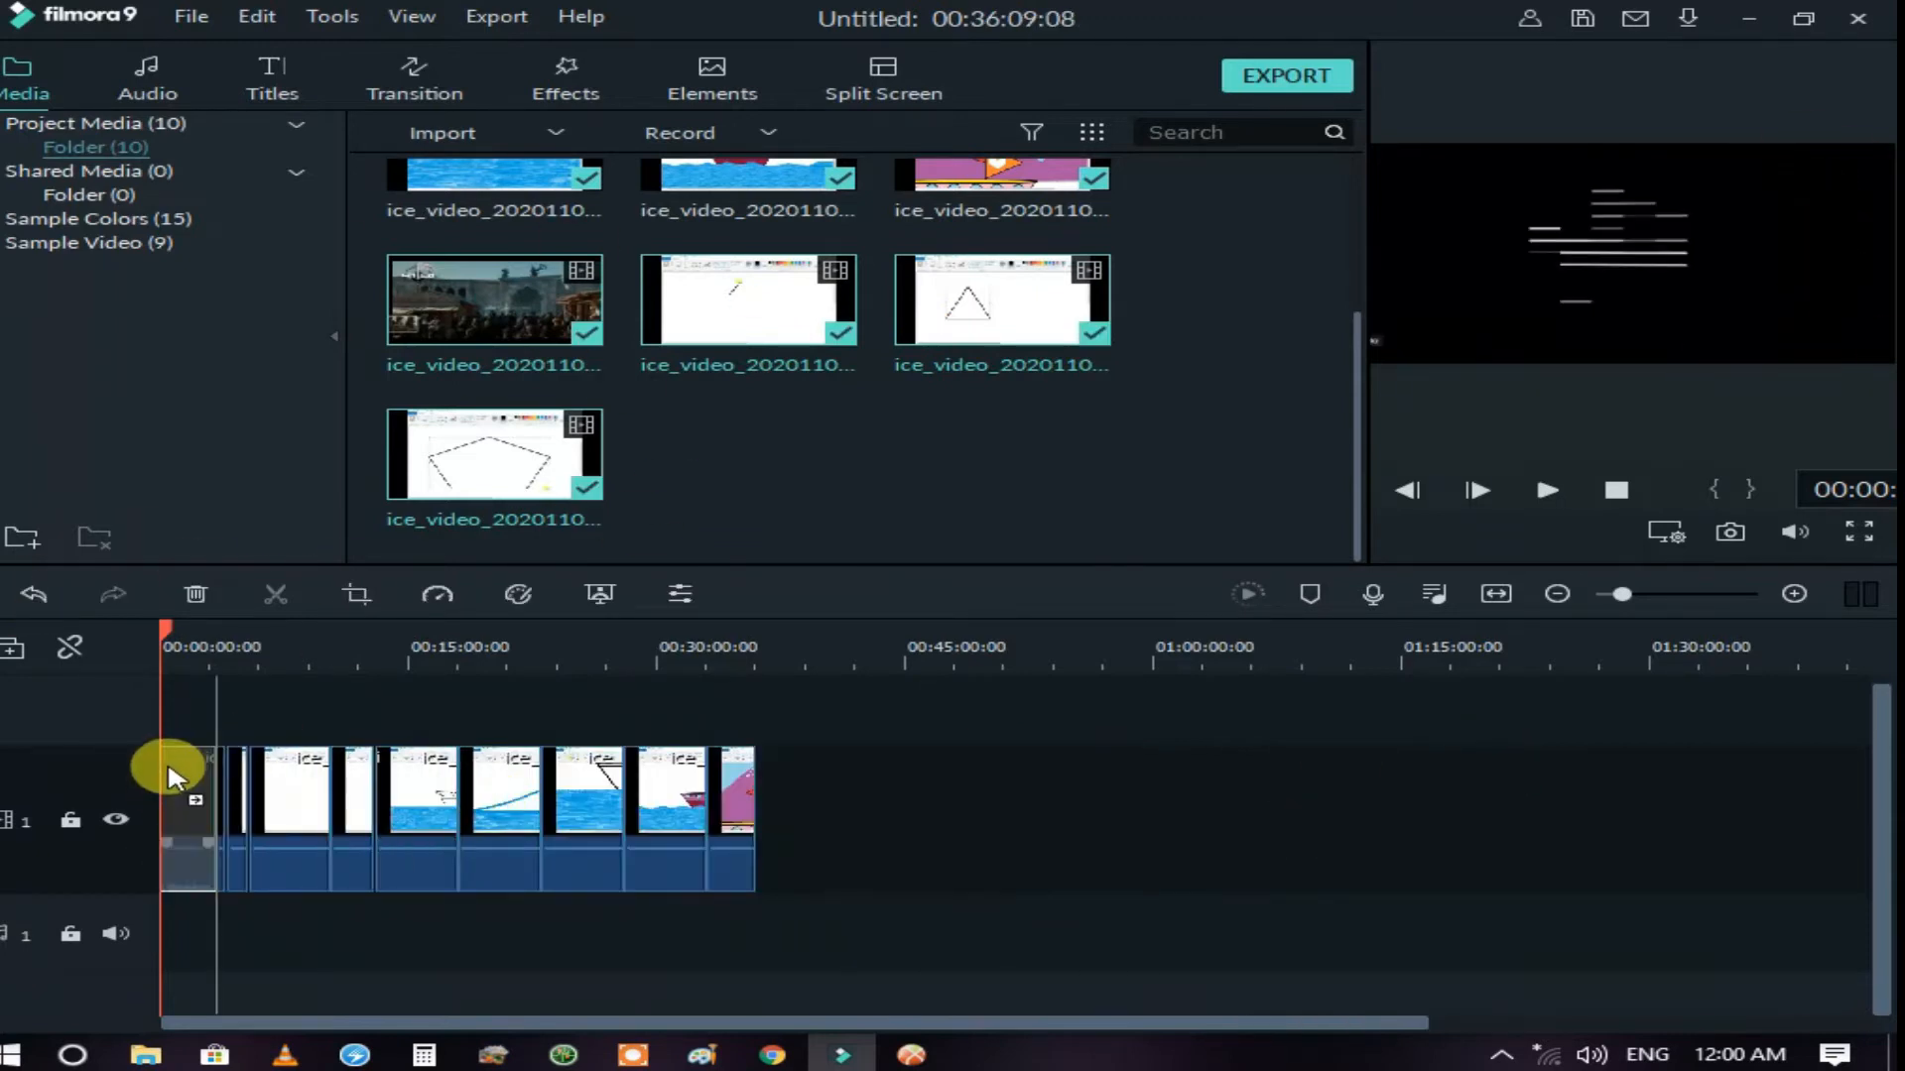
key(Delete)
drag(882, 816, 94, 889)
drag(385, 825, 327, 815)
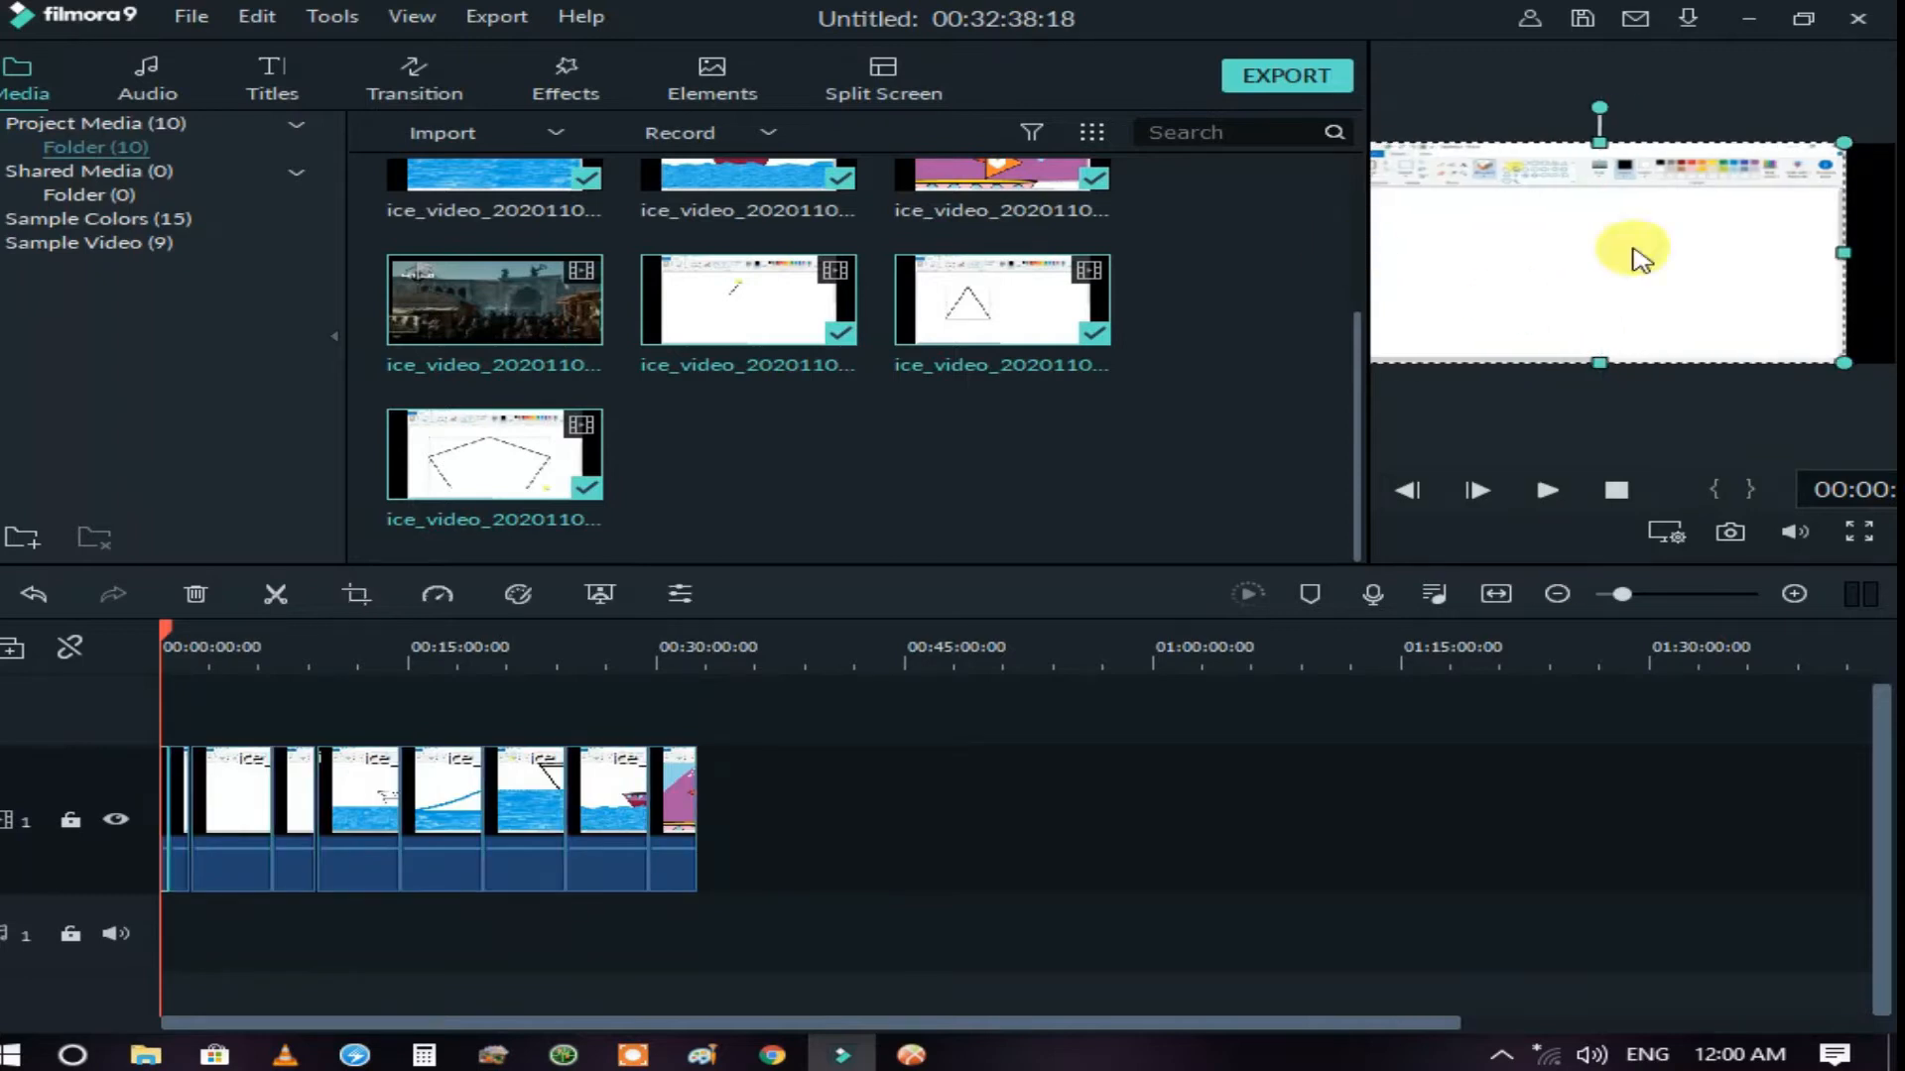
- Play the opening drawing clip and delete the unused movie clip from the project media
click(1548, 492)
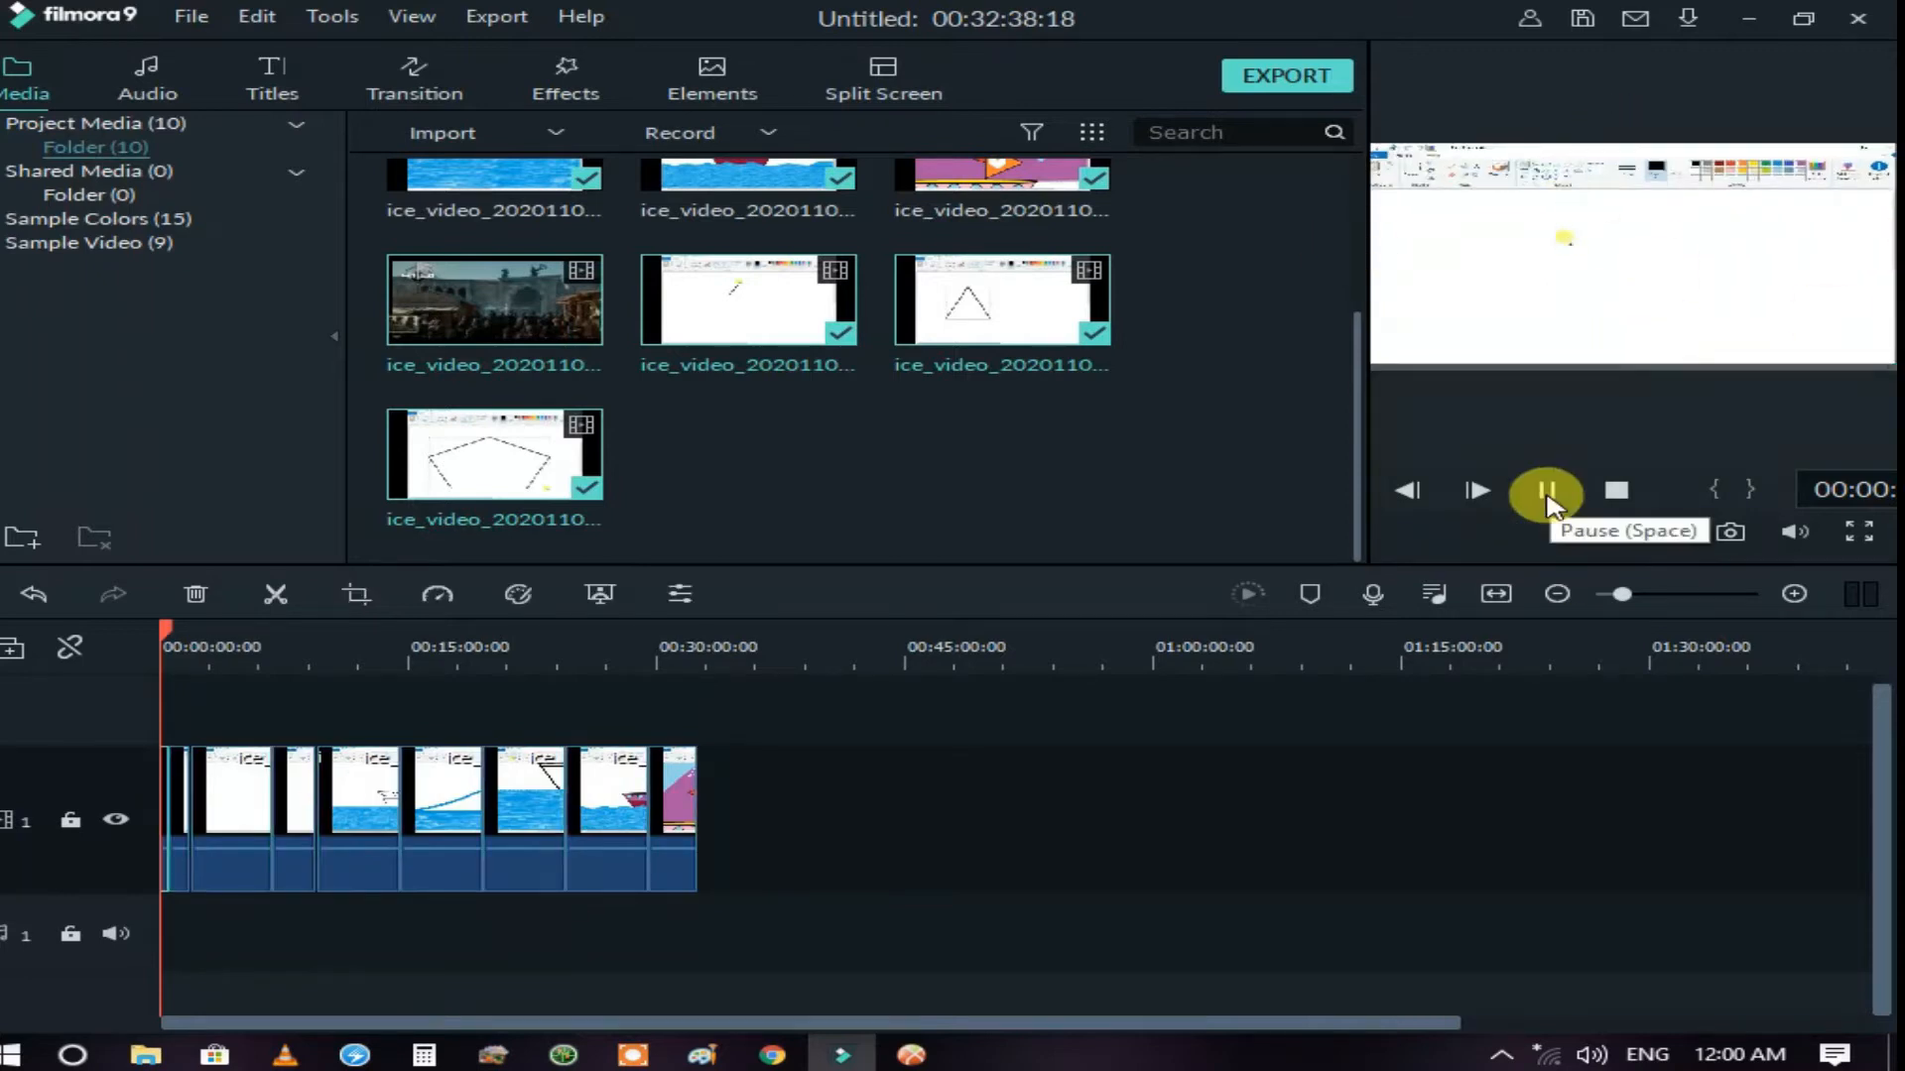
click(566, 327)
key(Delete)
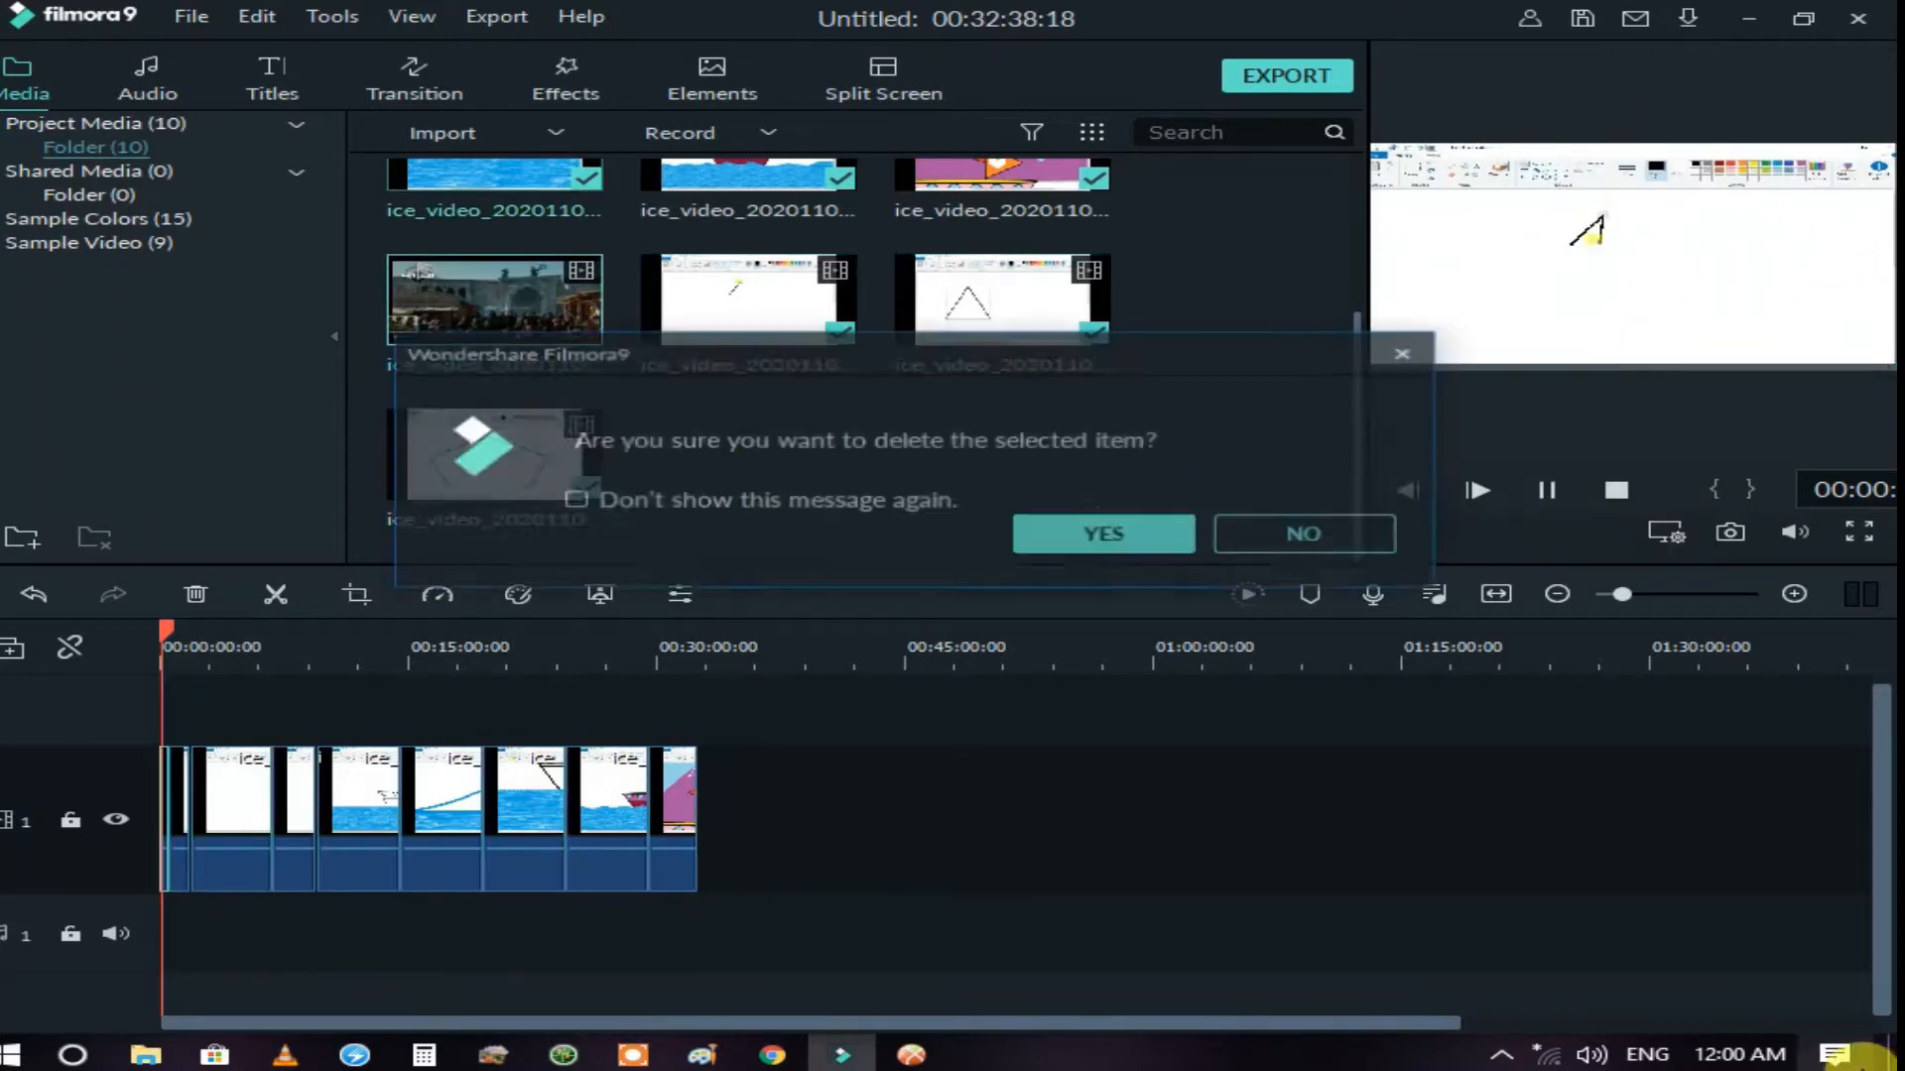
key(Return)
click(1547, 496)
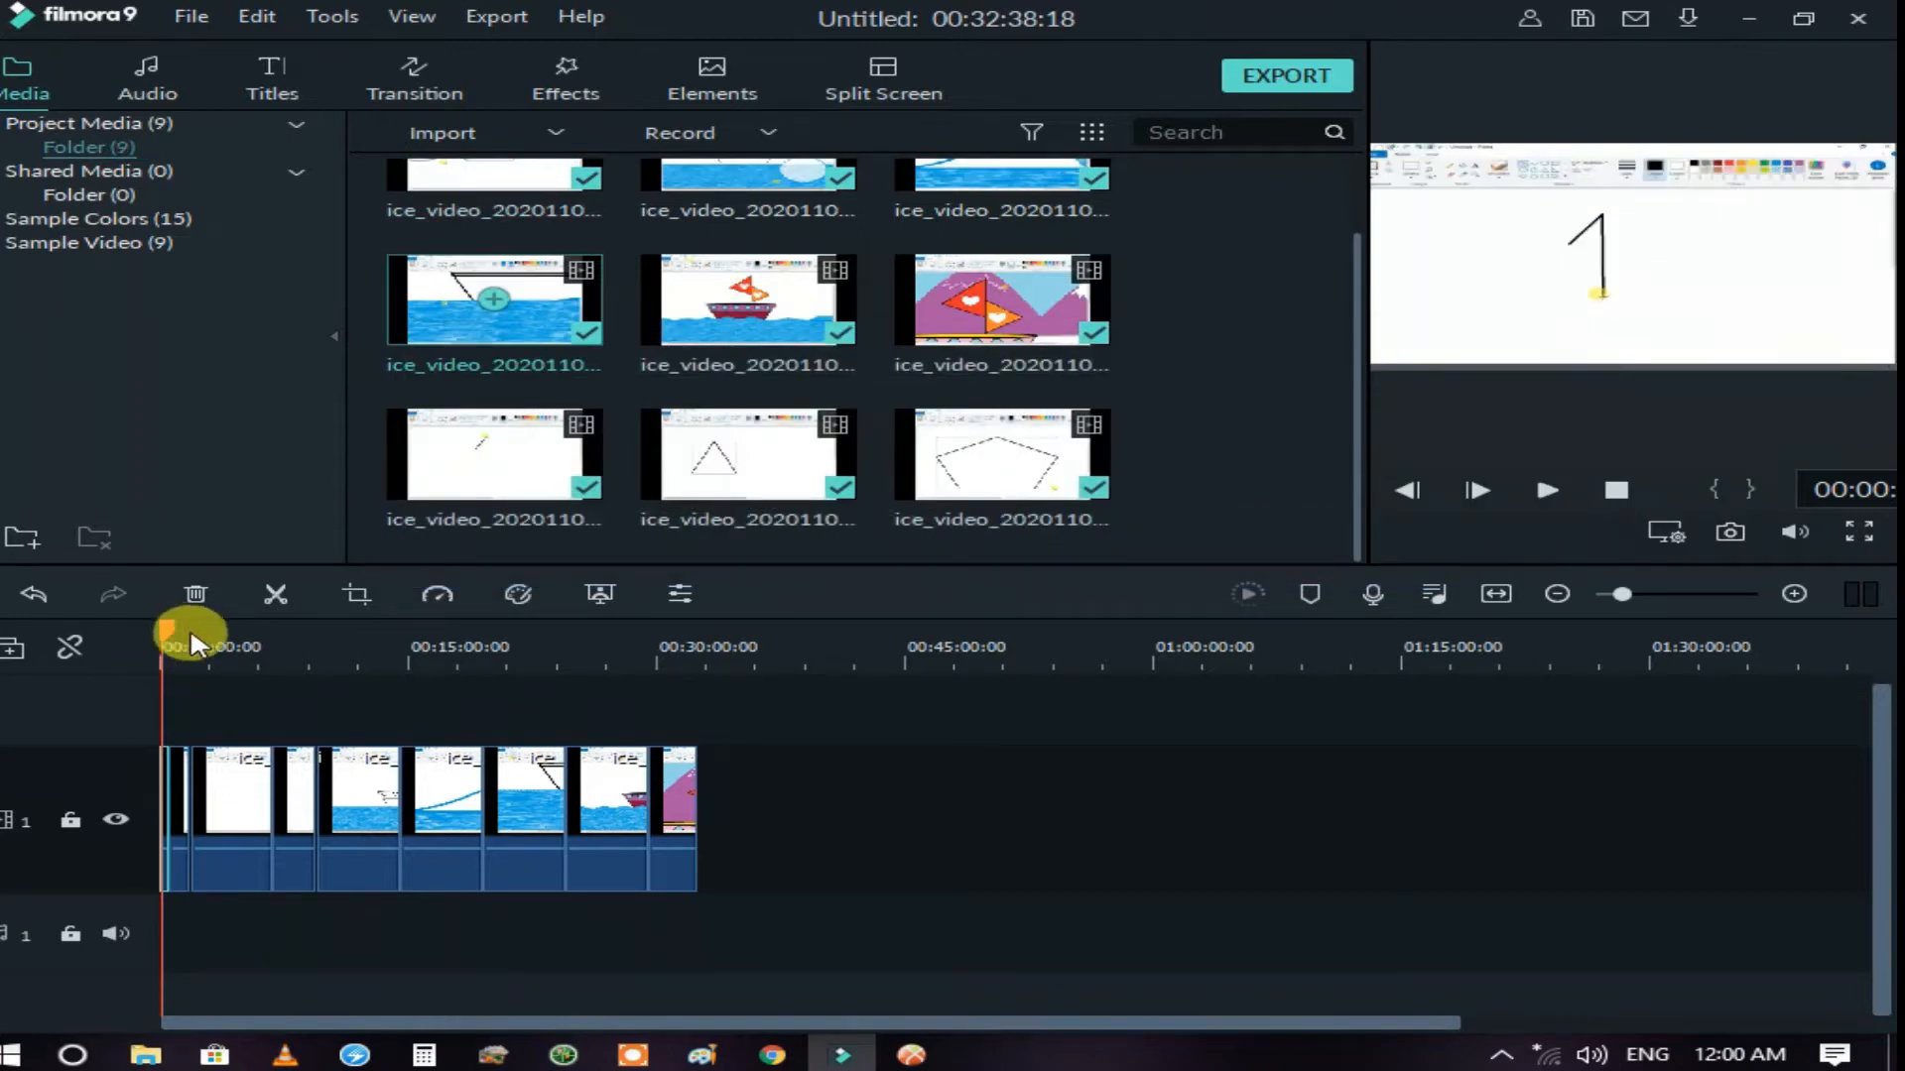
mouse_move(179, 635)
mouse_down()
mouse_move(199, 631)
mouse_move(169, 631)
mouse_up()
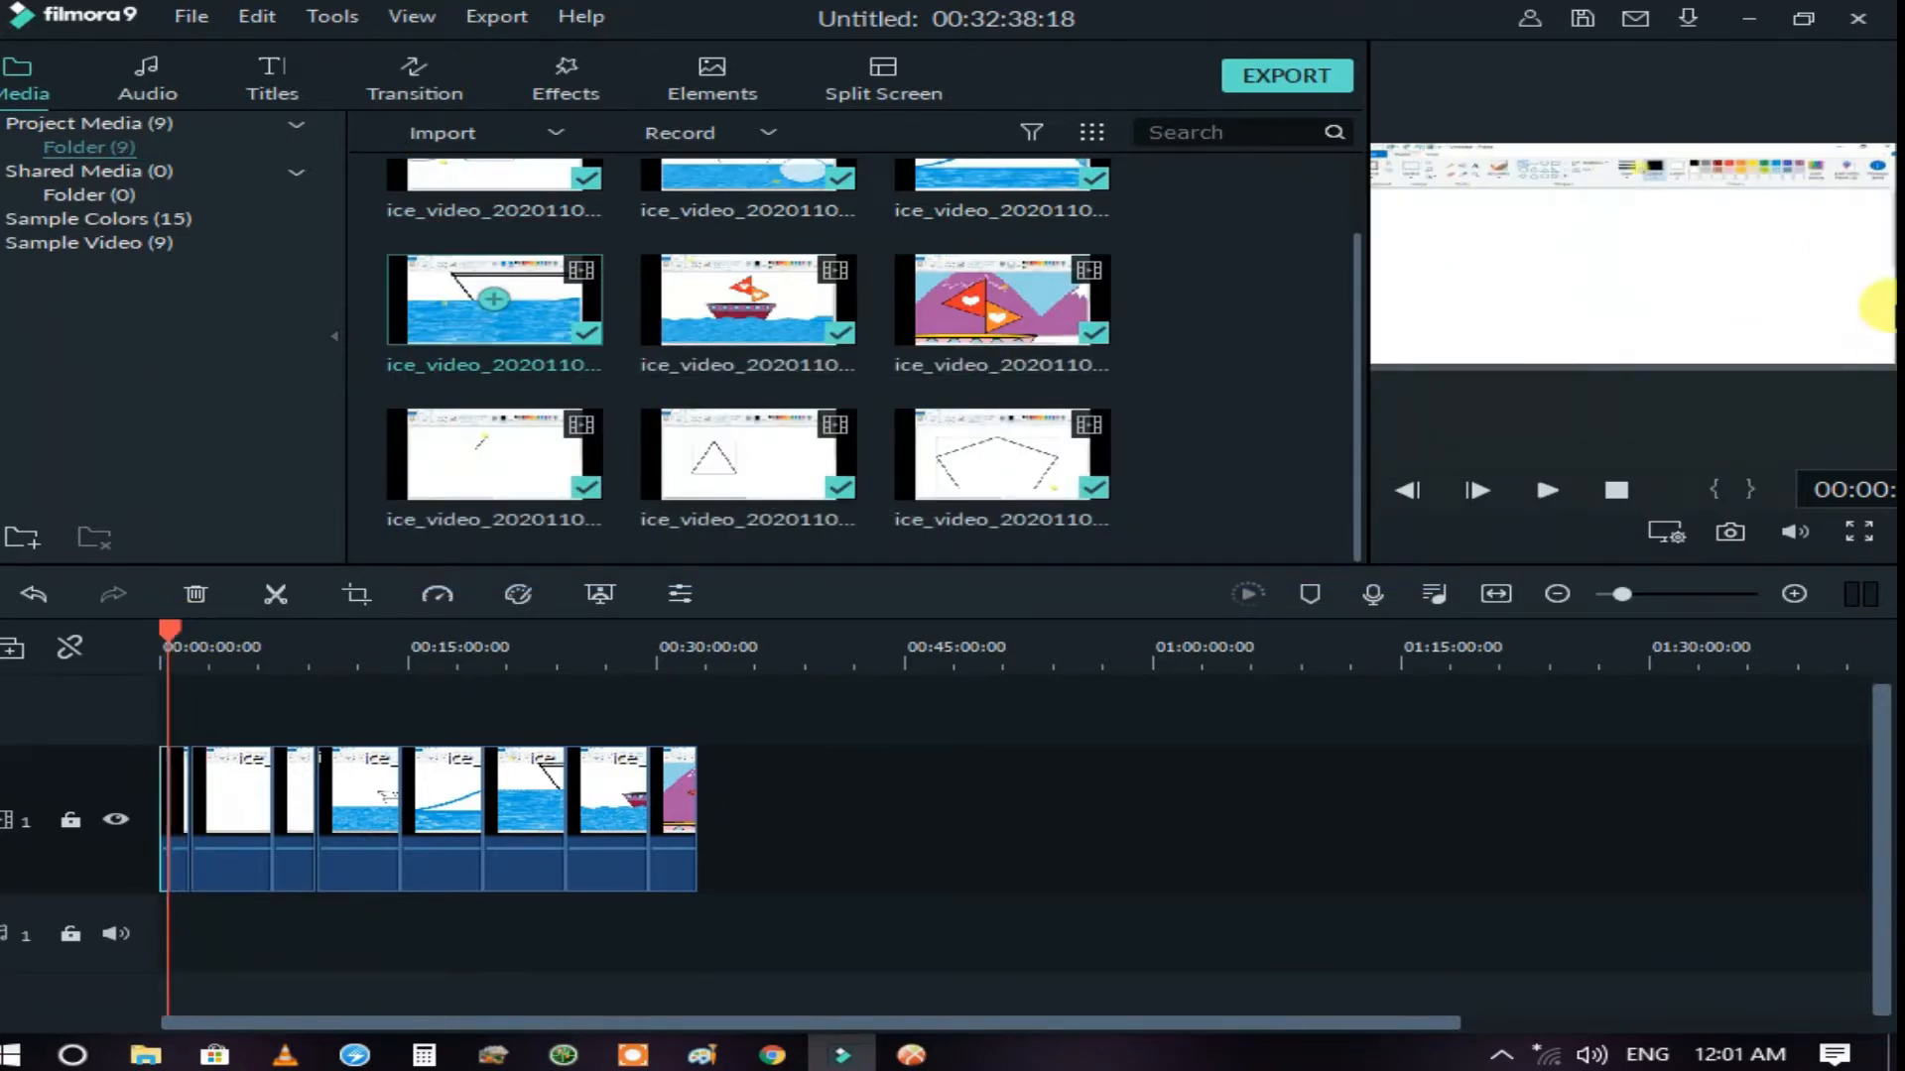
- Search Local Disk (L:) for "subscribe" and import the Youtube Subscribe Button Package and Youtube Subscribe Button Intro Reveal videos
double_click(1309, 535)
click(144, 601)
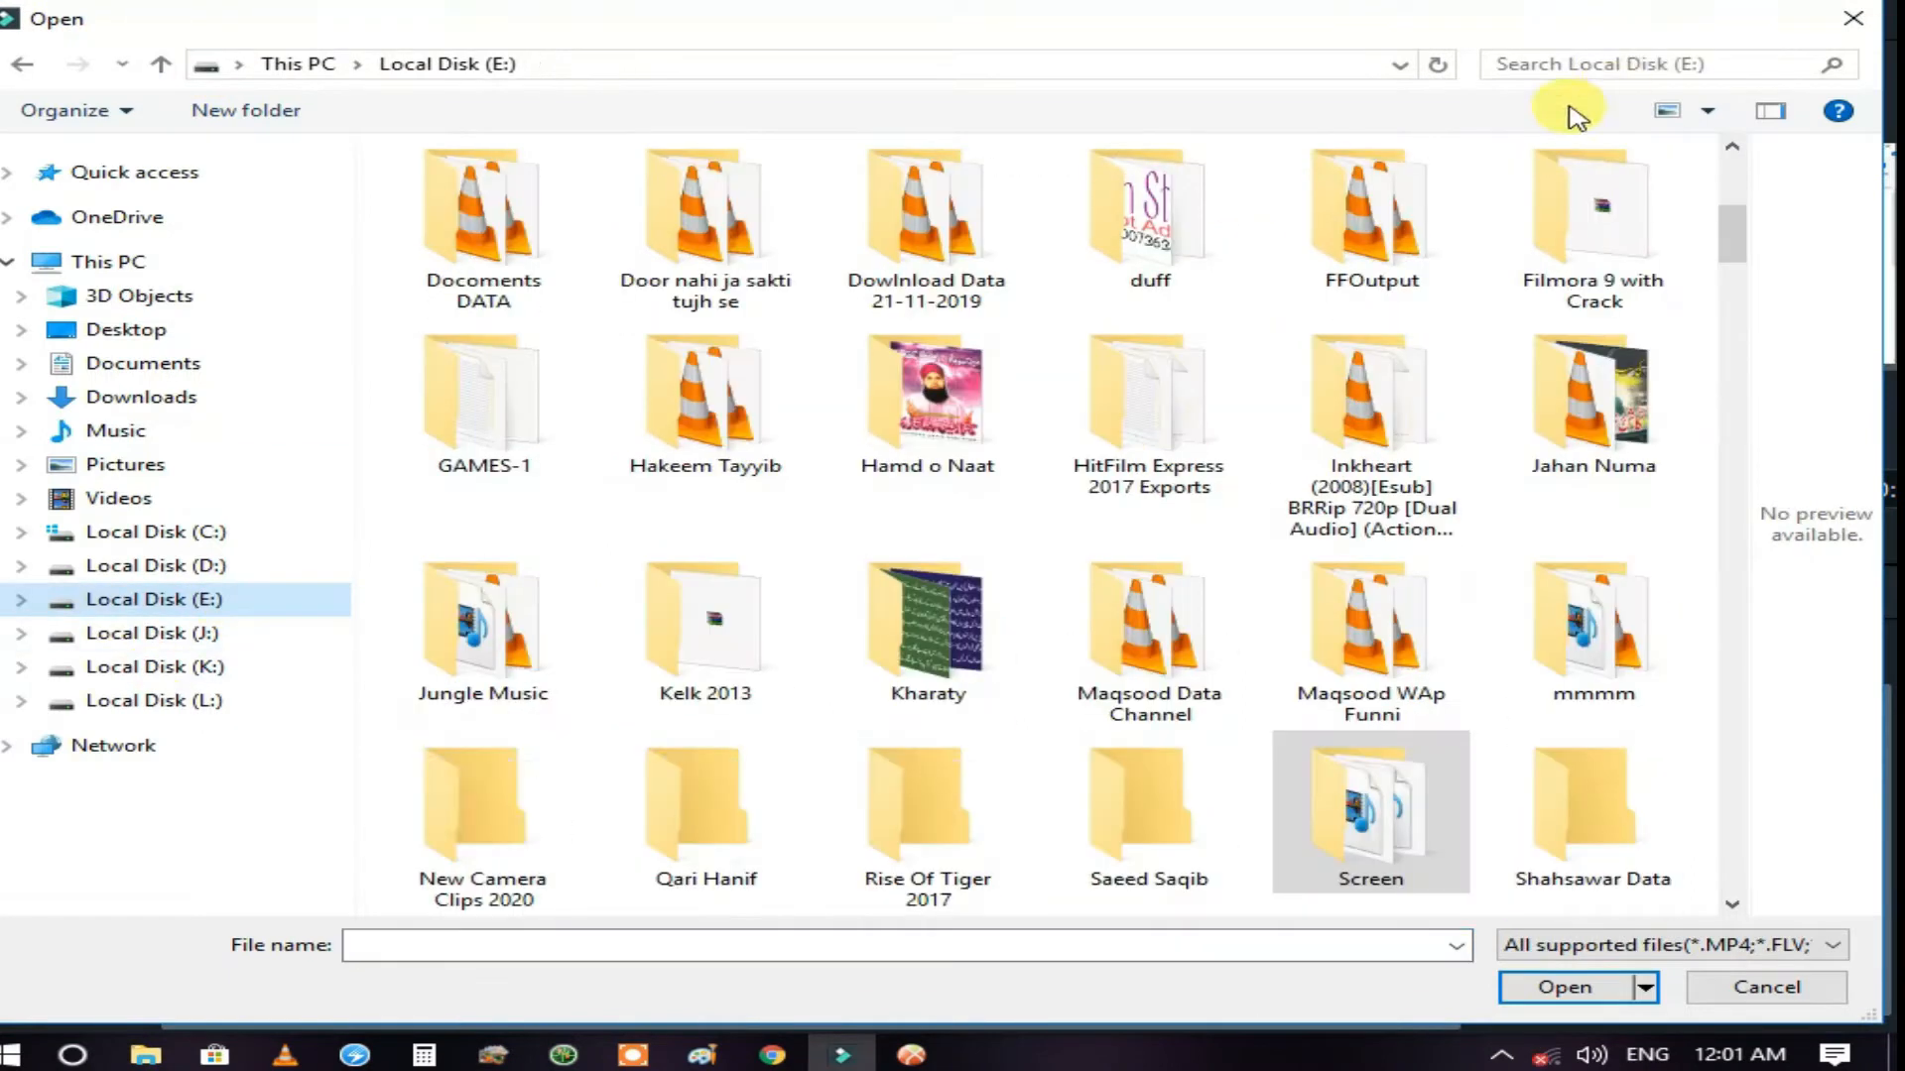
click(193, 702)
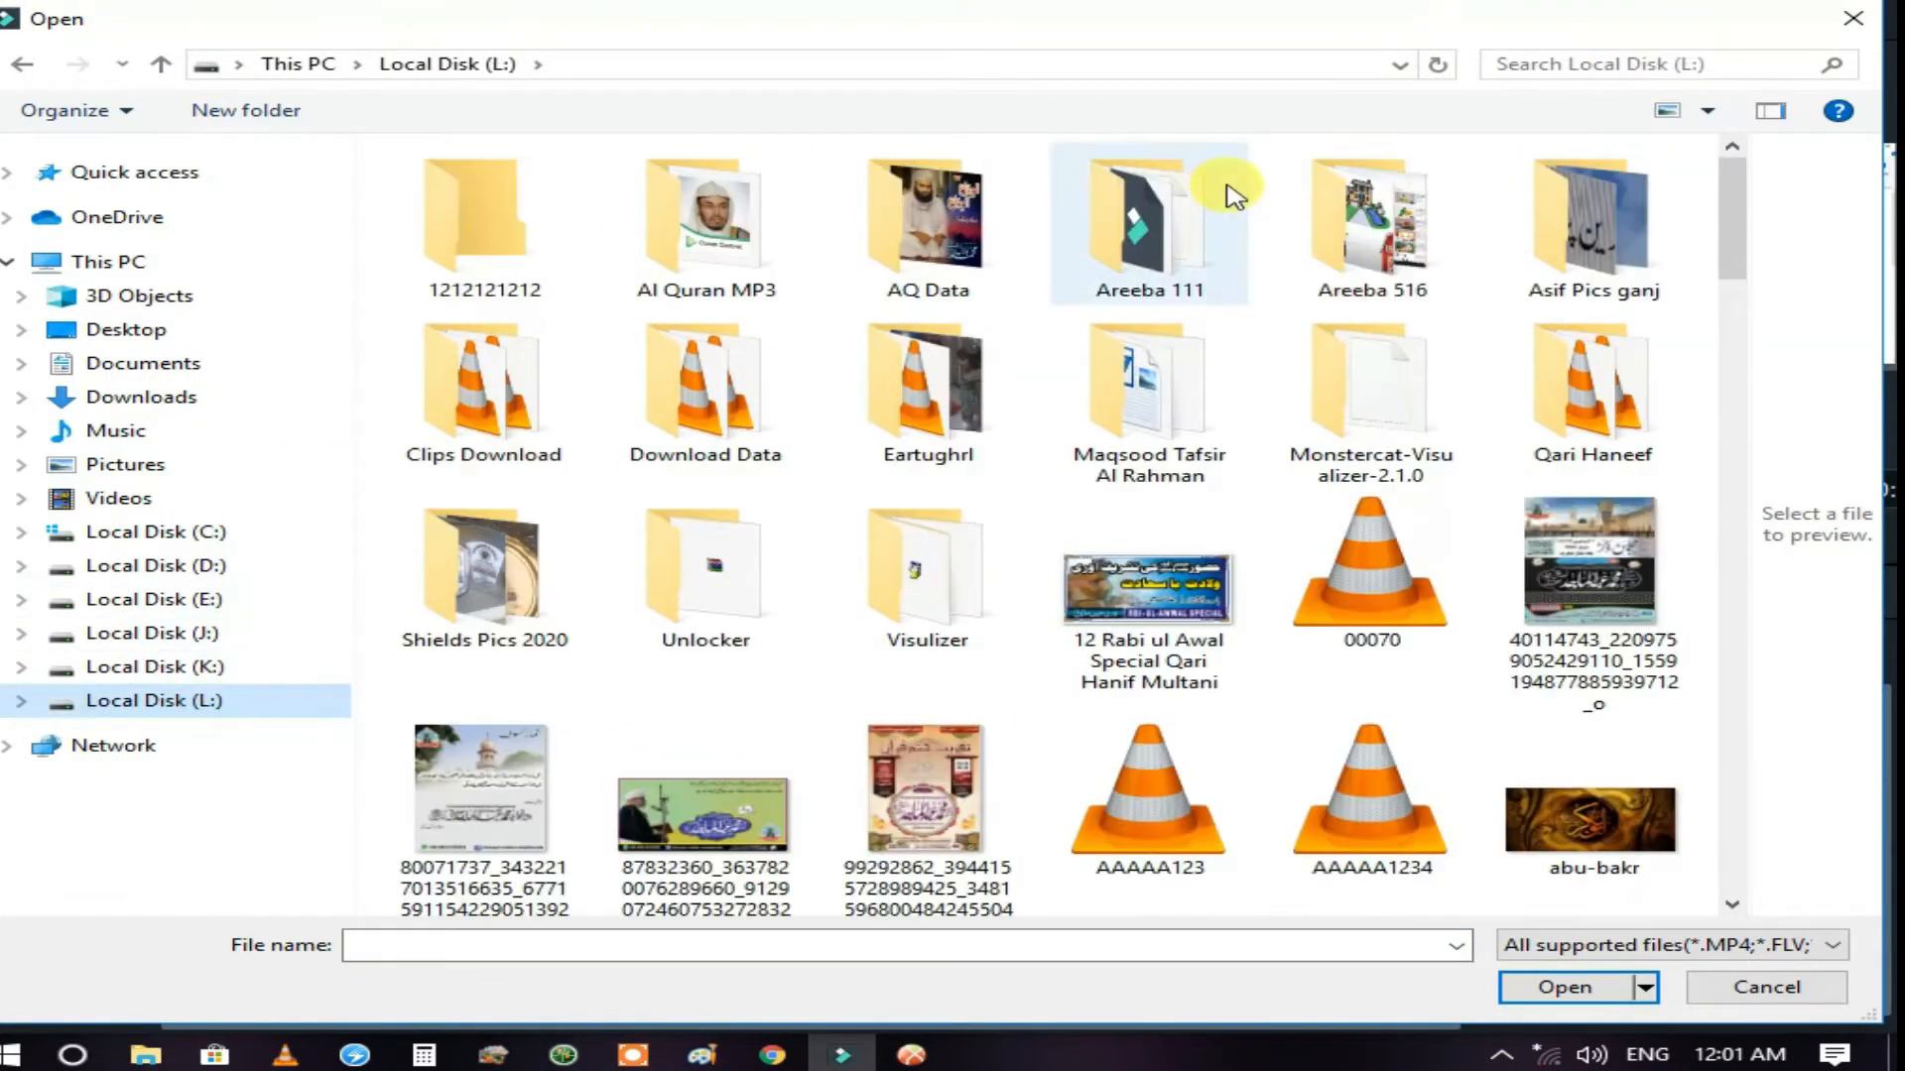
click(1637, 65)
click(1547, 127)
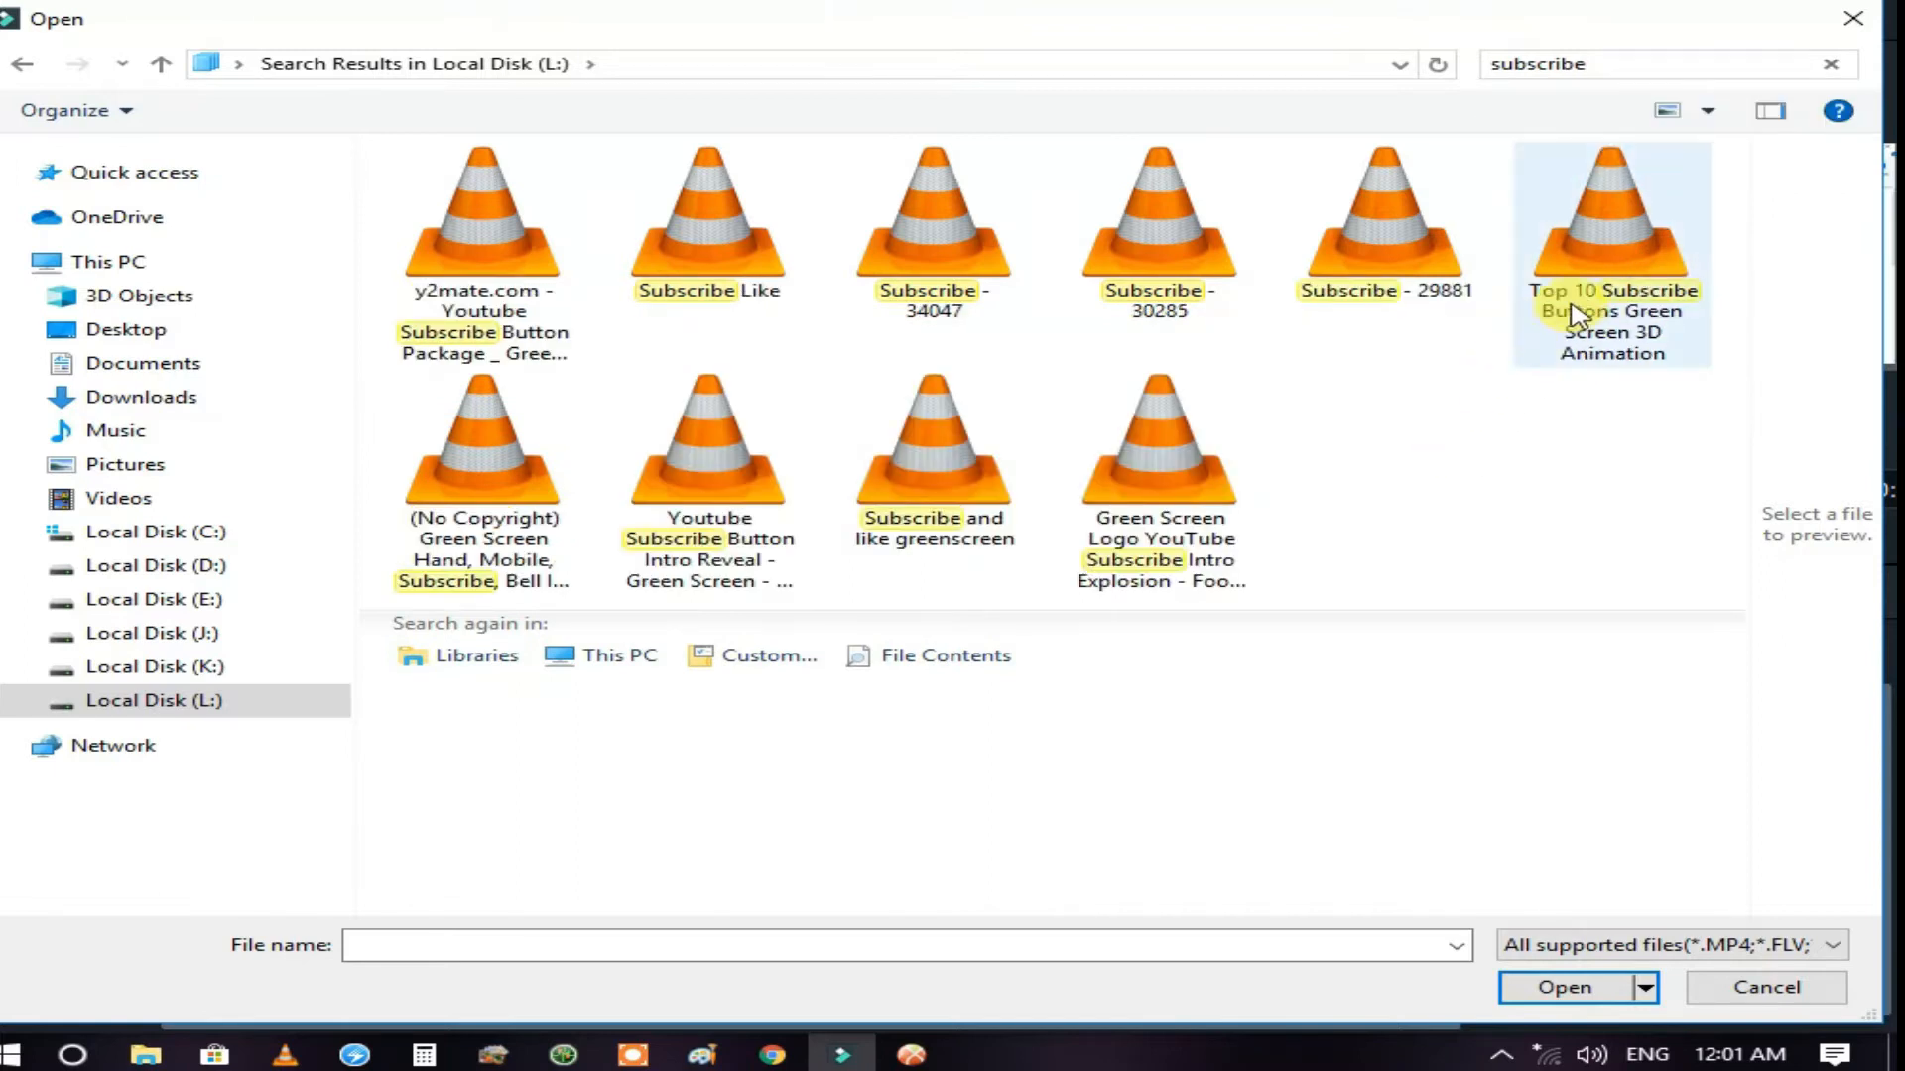
click(482, 228)
click(1567, 987)
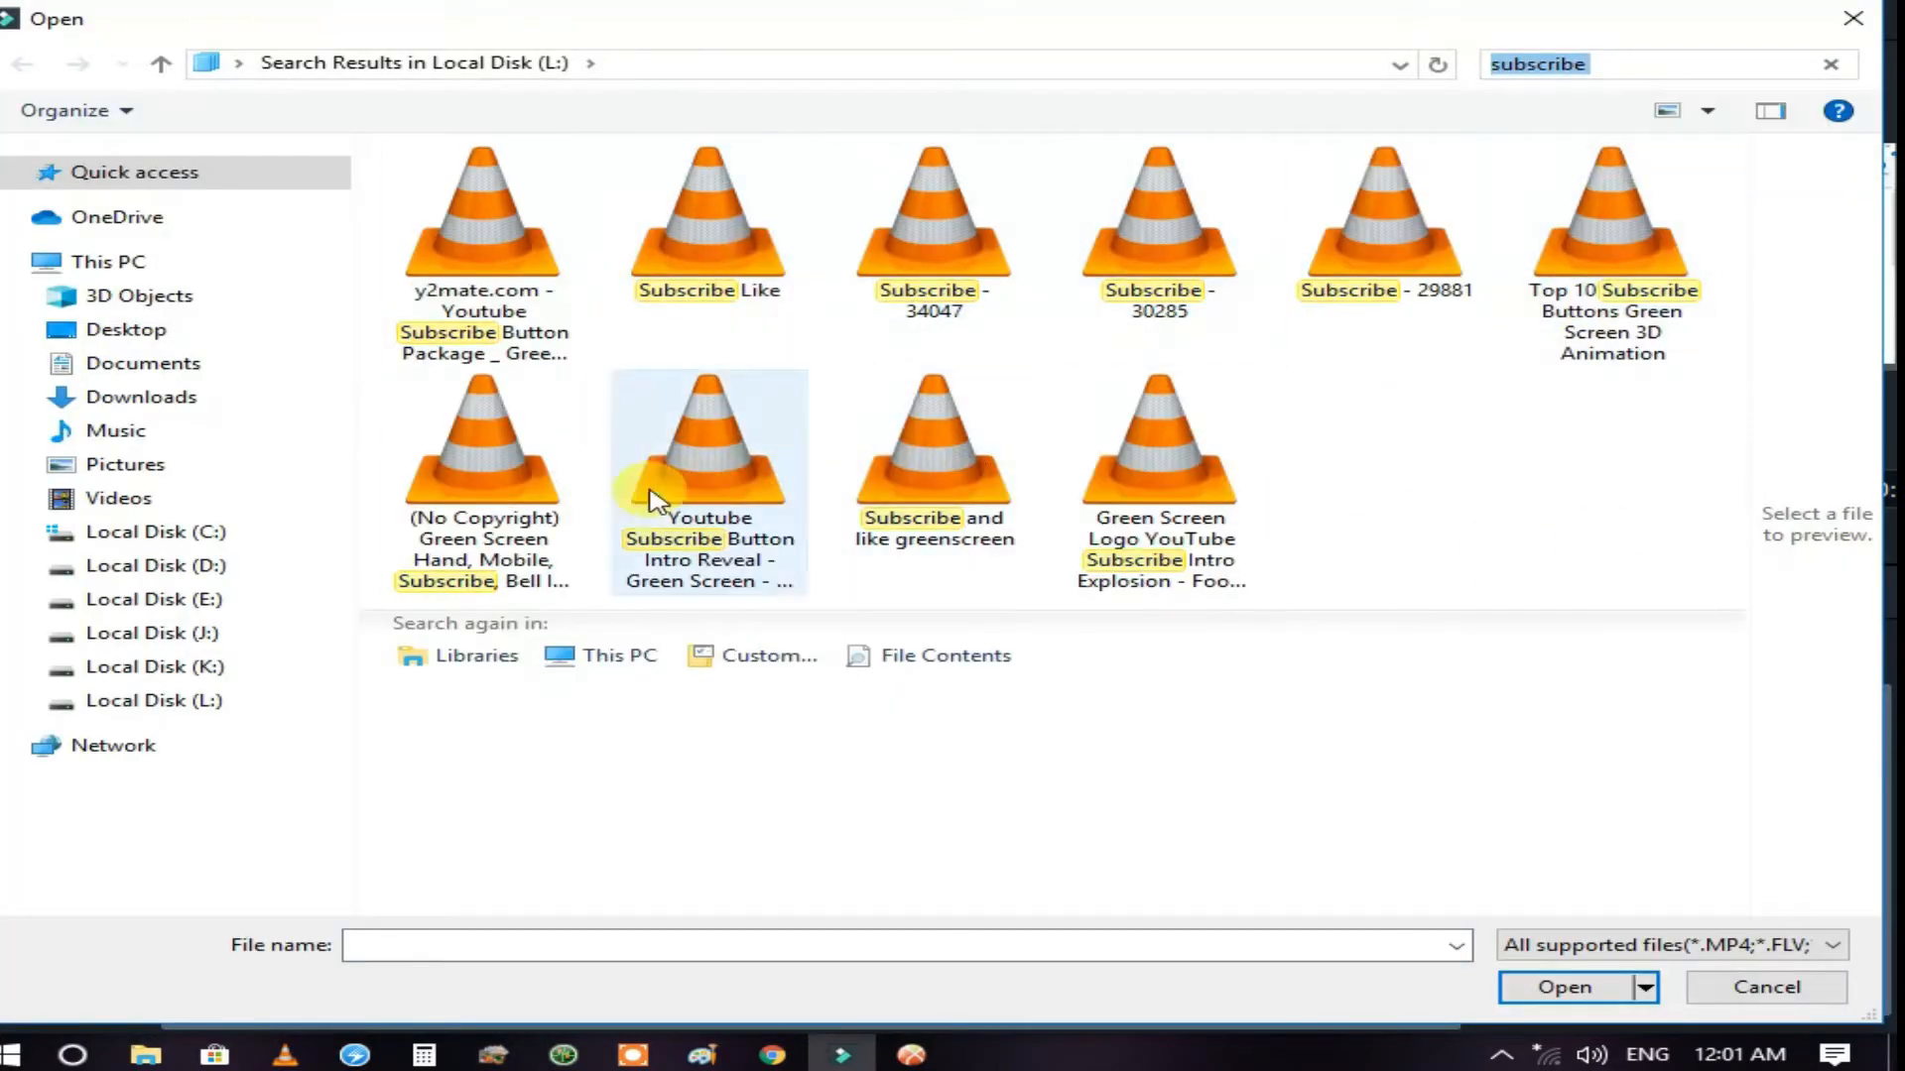
click(655, 501)
click(1566, 987)
- Import the "bord" image from the Saved Pictures folder and insert it at the start of the video track
drag(169, 632, 426, 635)
click(1493, 308)
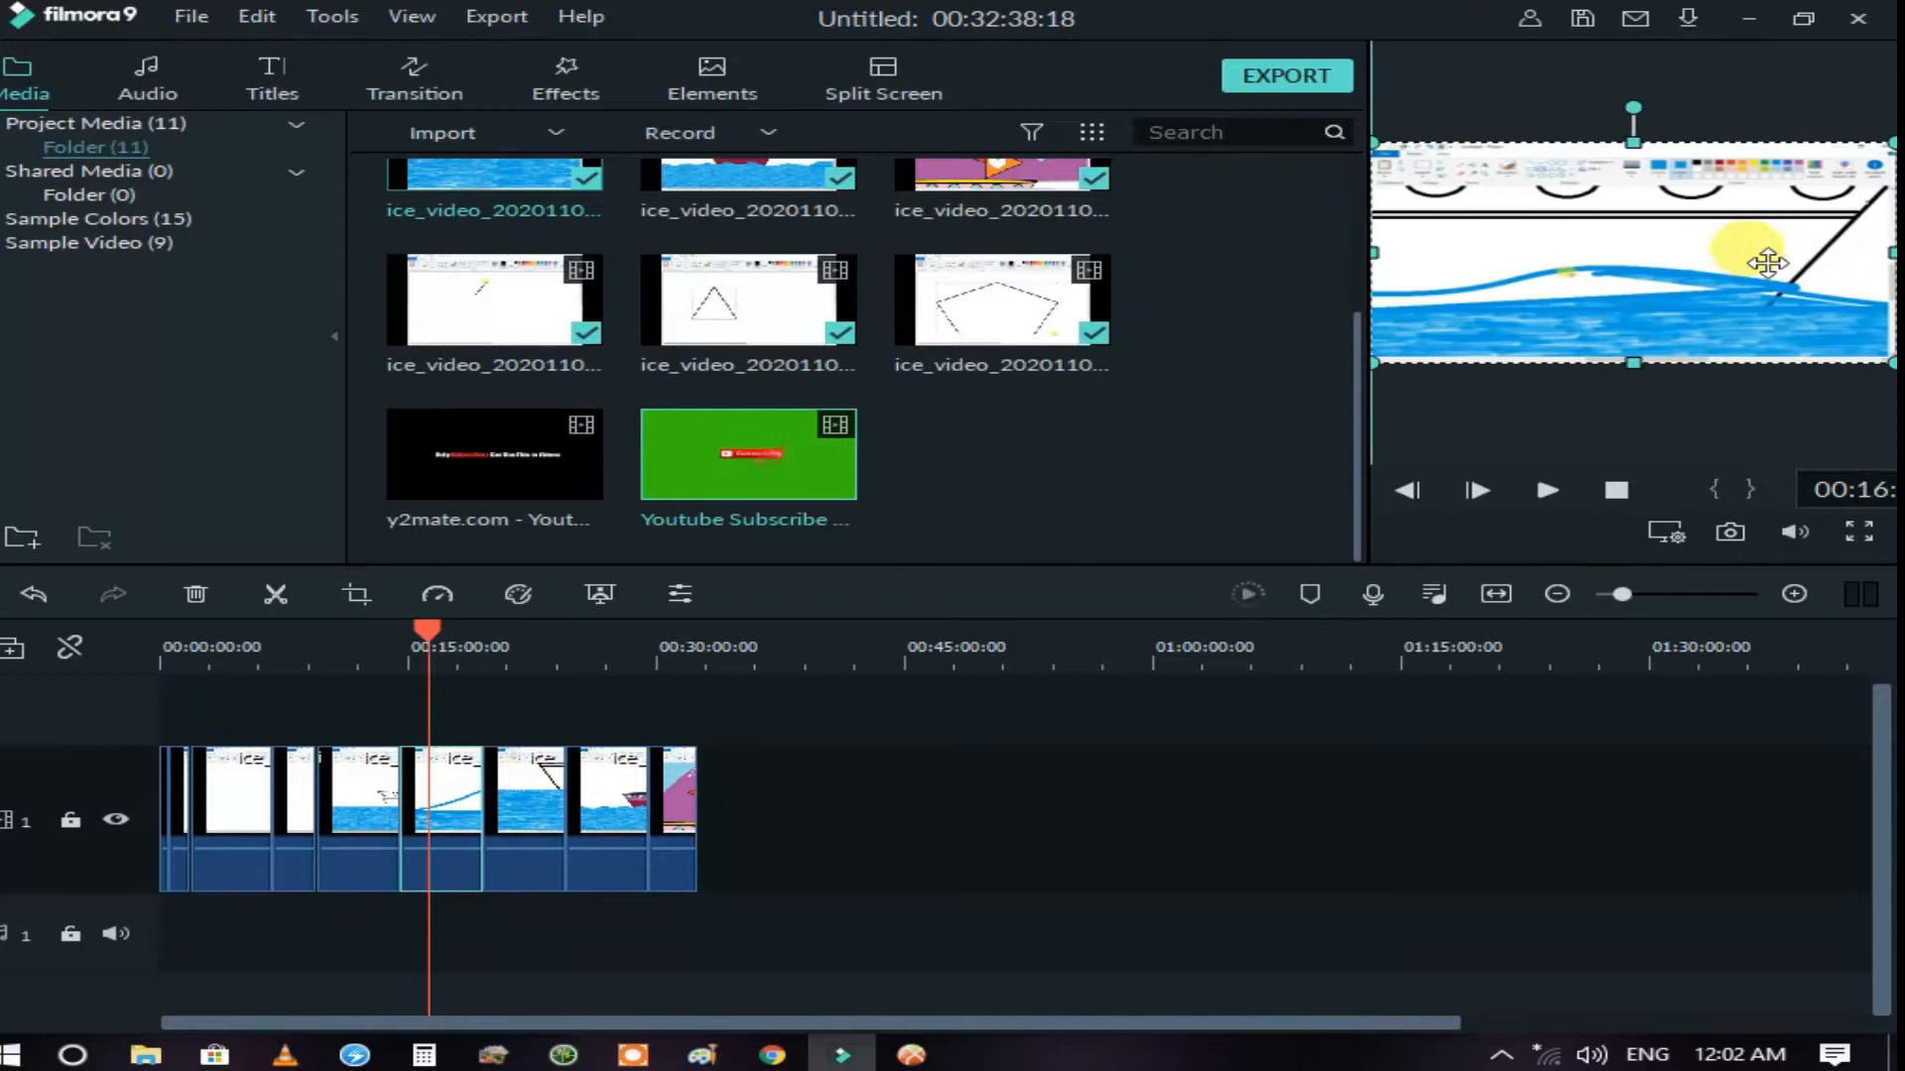
click(518, 640)
click(608, 640)
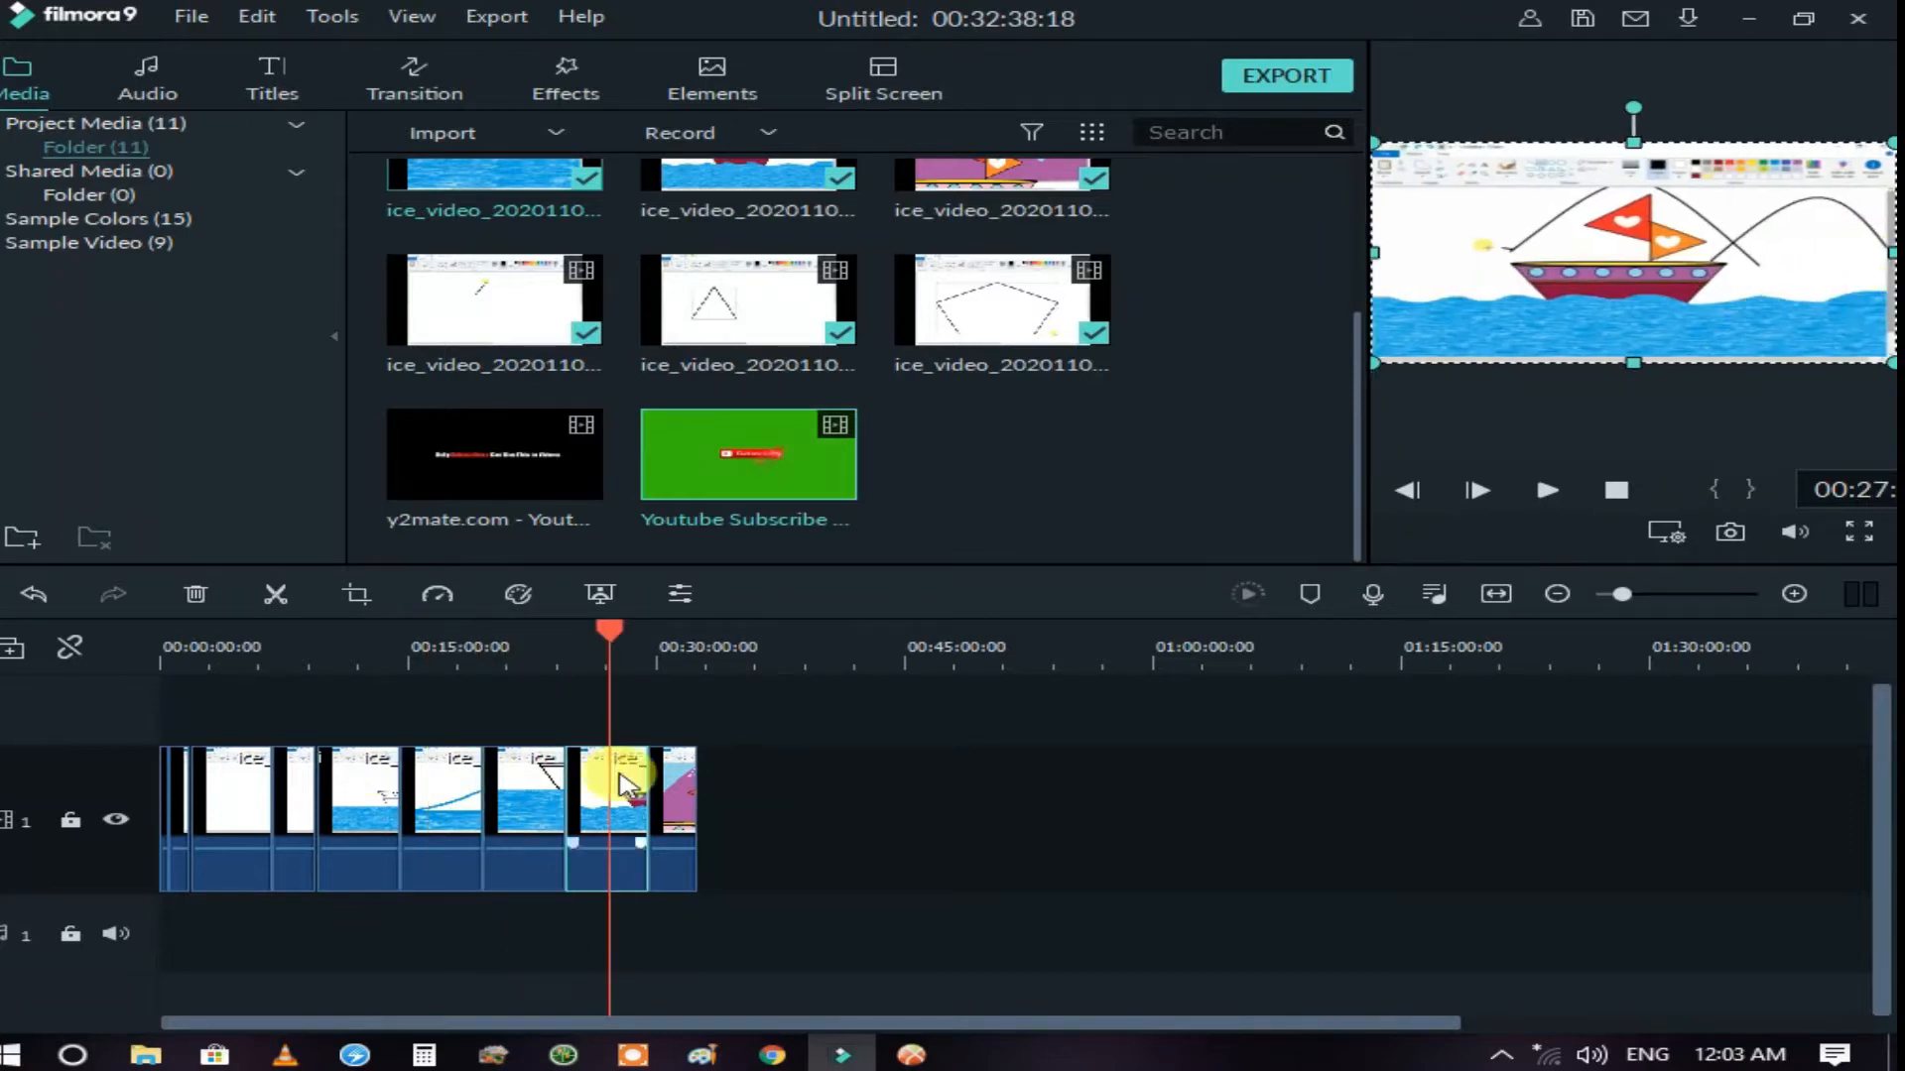
double_click(986, 506)
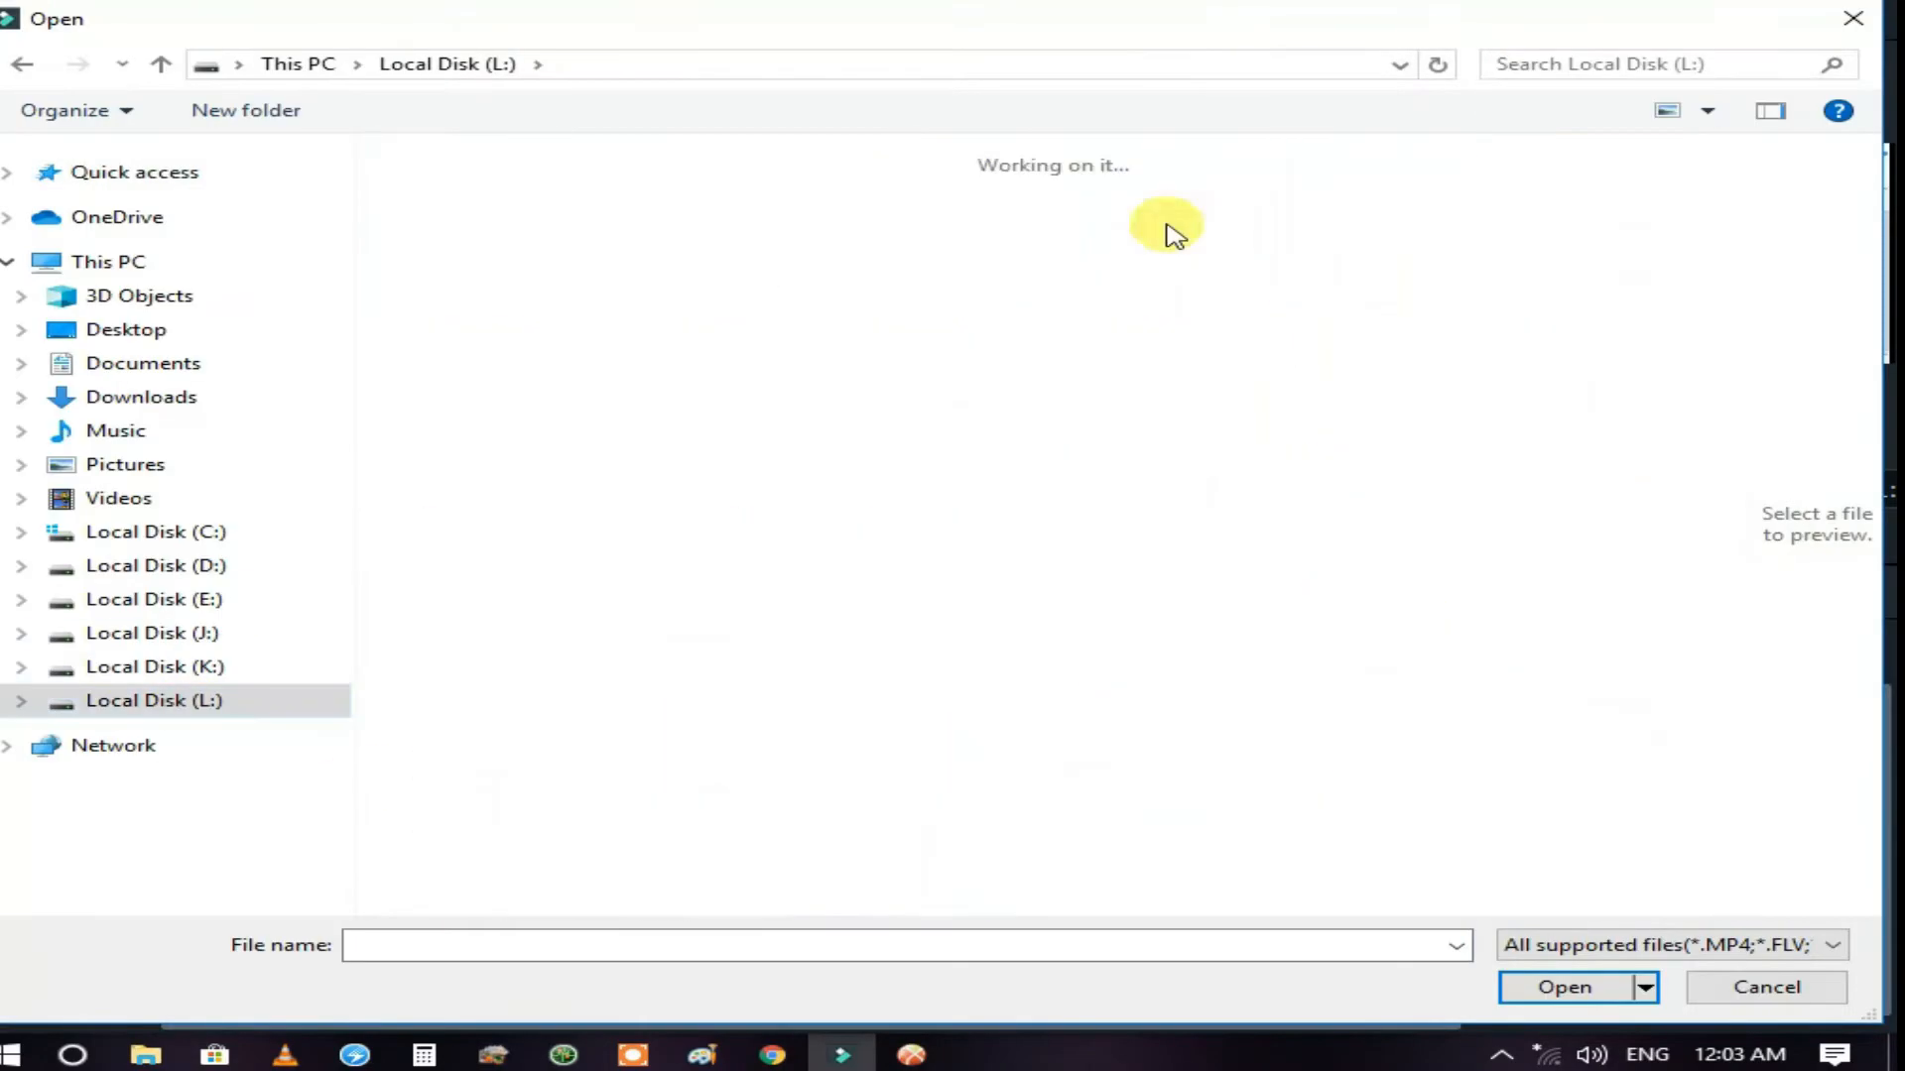
scroll(1730, 595, down, 3)
click(1602, 476)
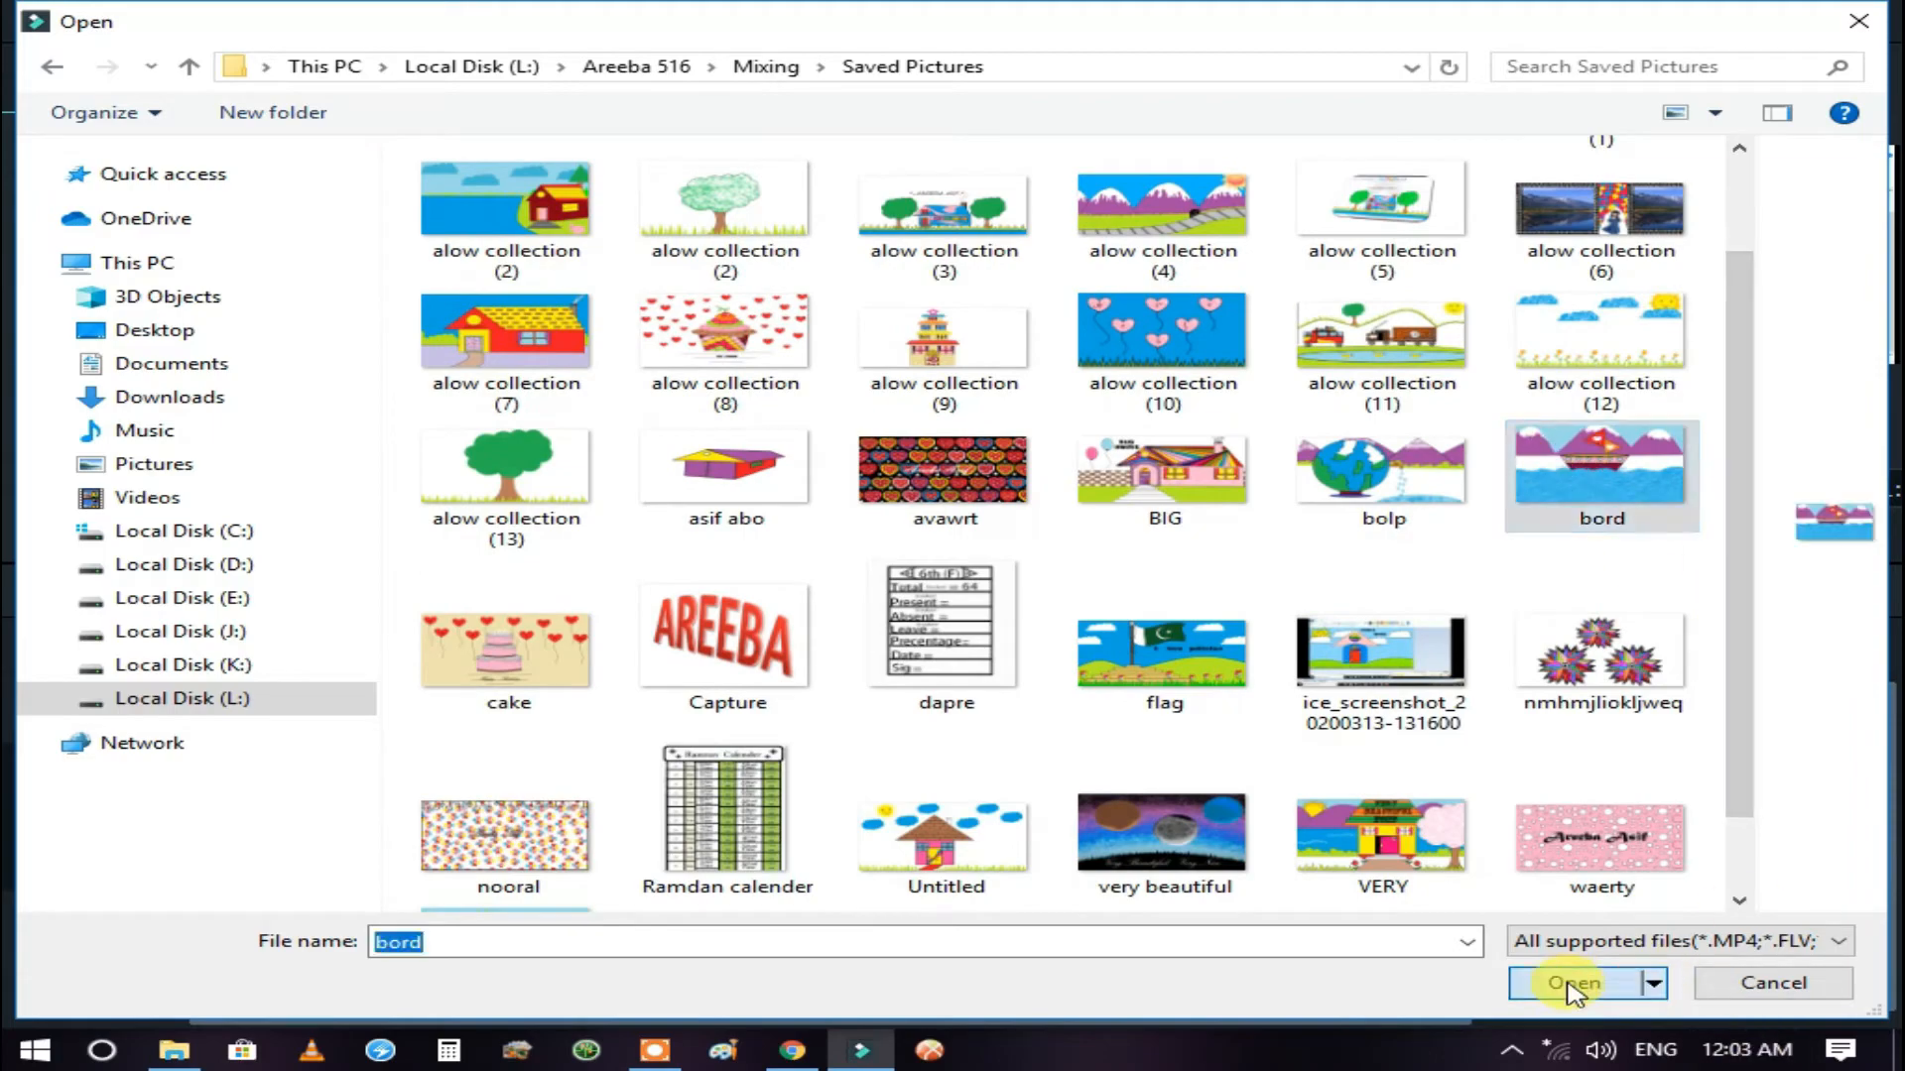
click(1572, 984)
drag(986, 430, 744, 838)
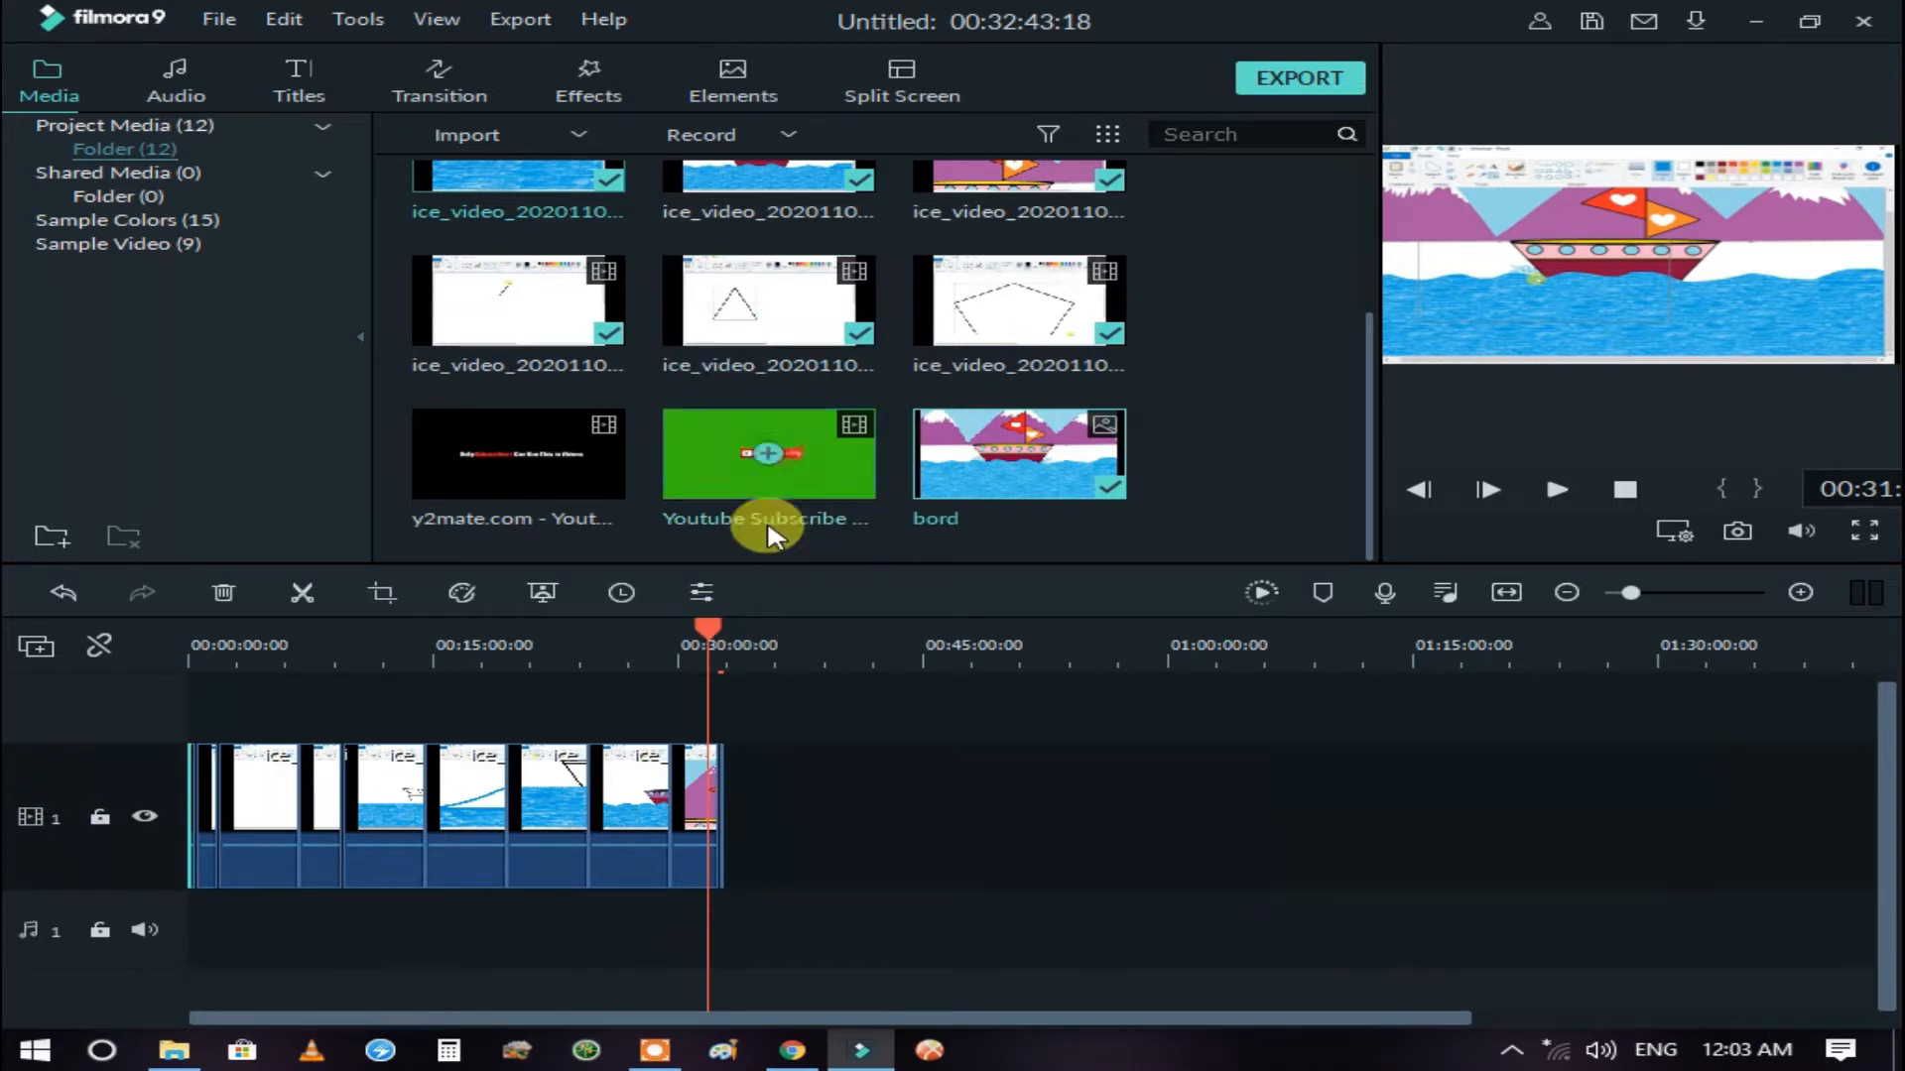
click(828, 729)
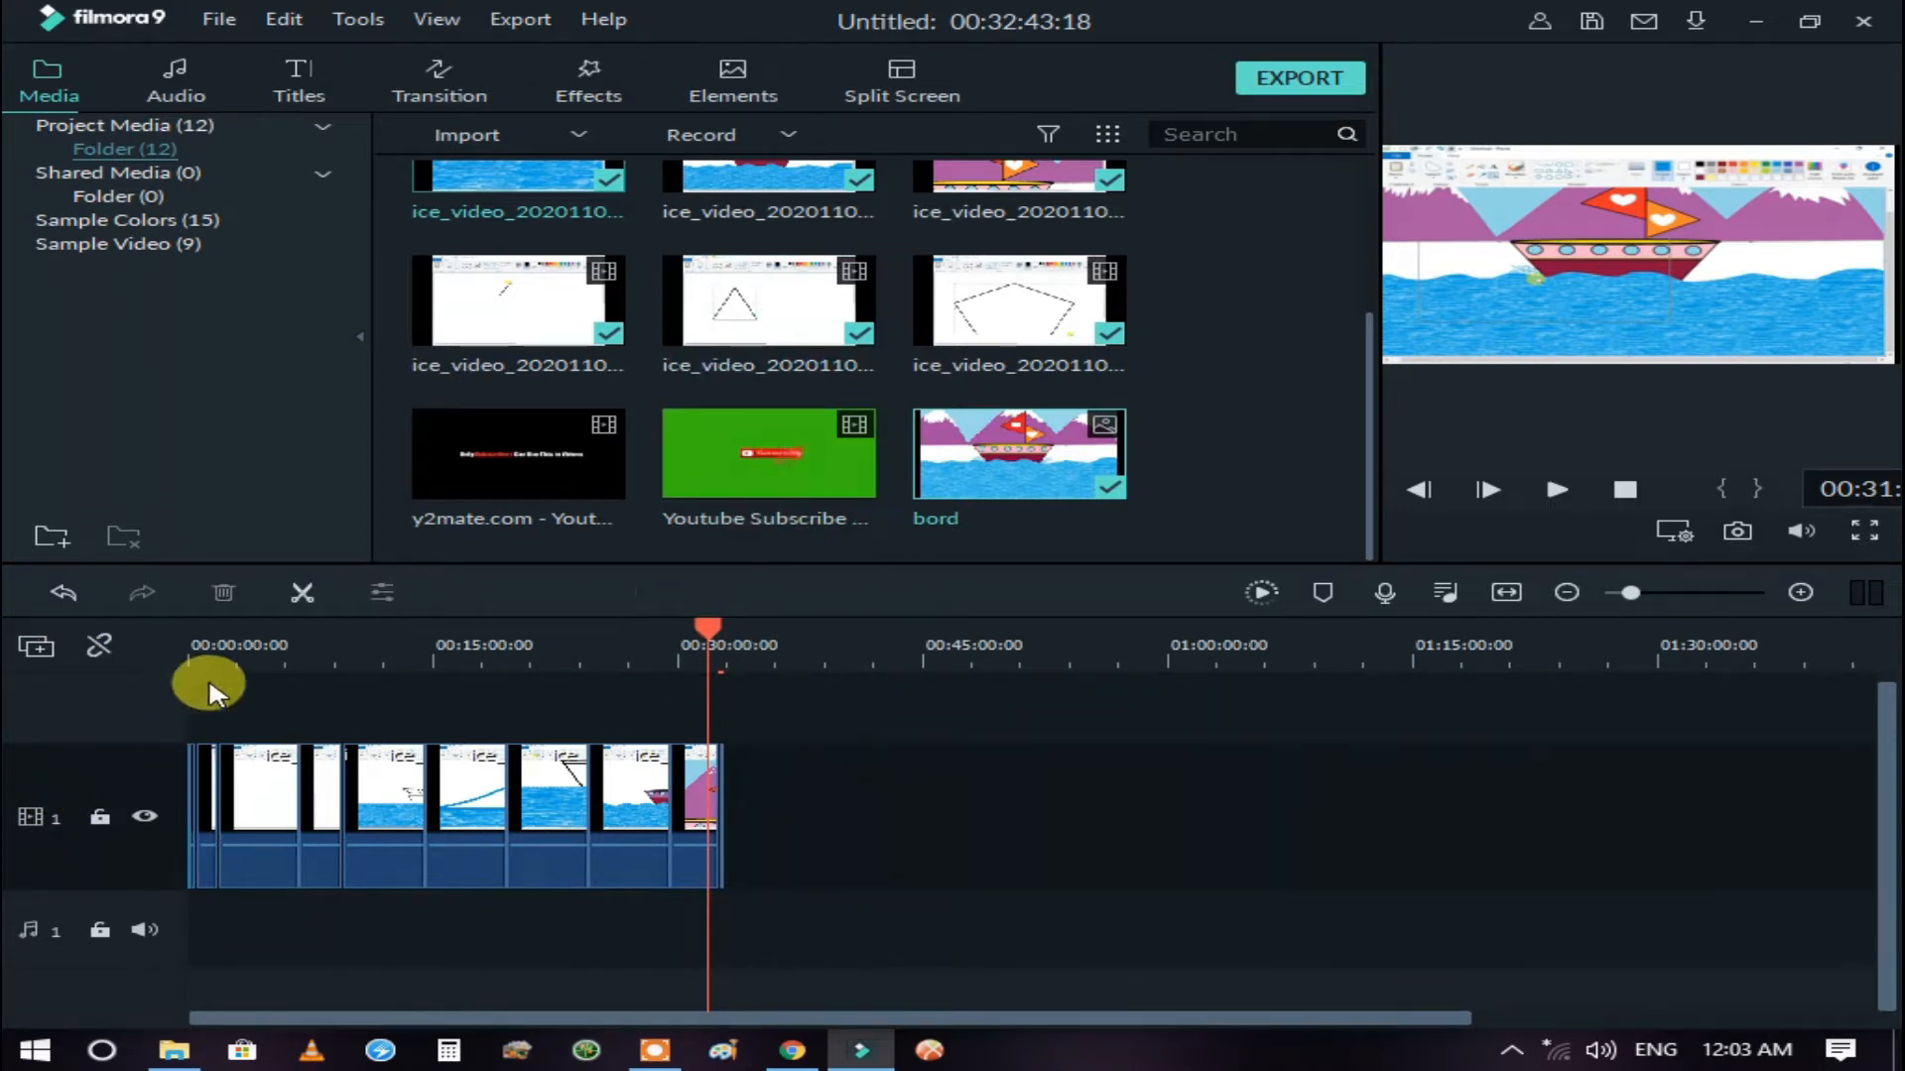
- Speed up the sea-drawing clip around the 13-minute mark to Fast 4x and play the timeline from the beginning
click(191, 650)
click(404, 640)
click(400, 784)
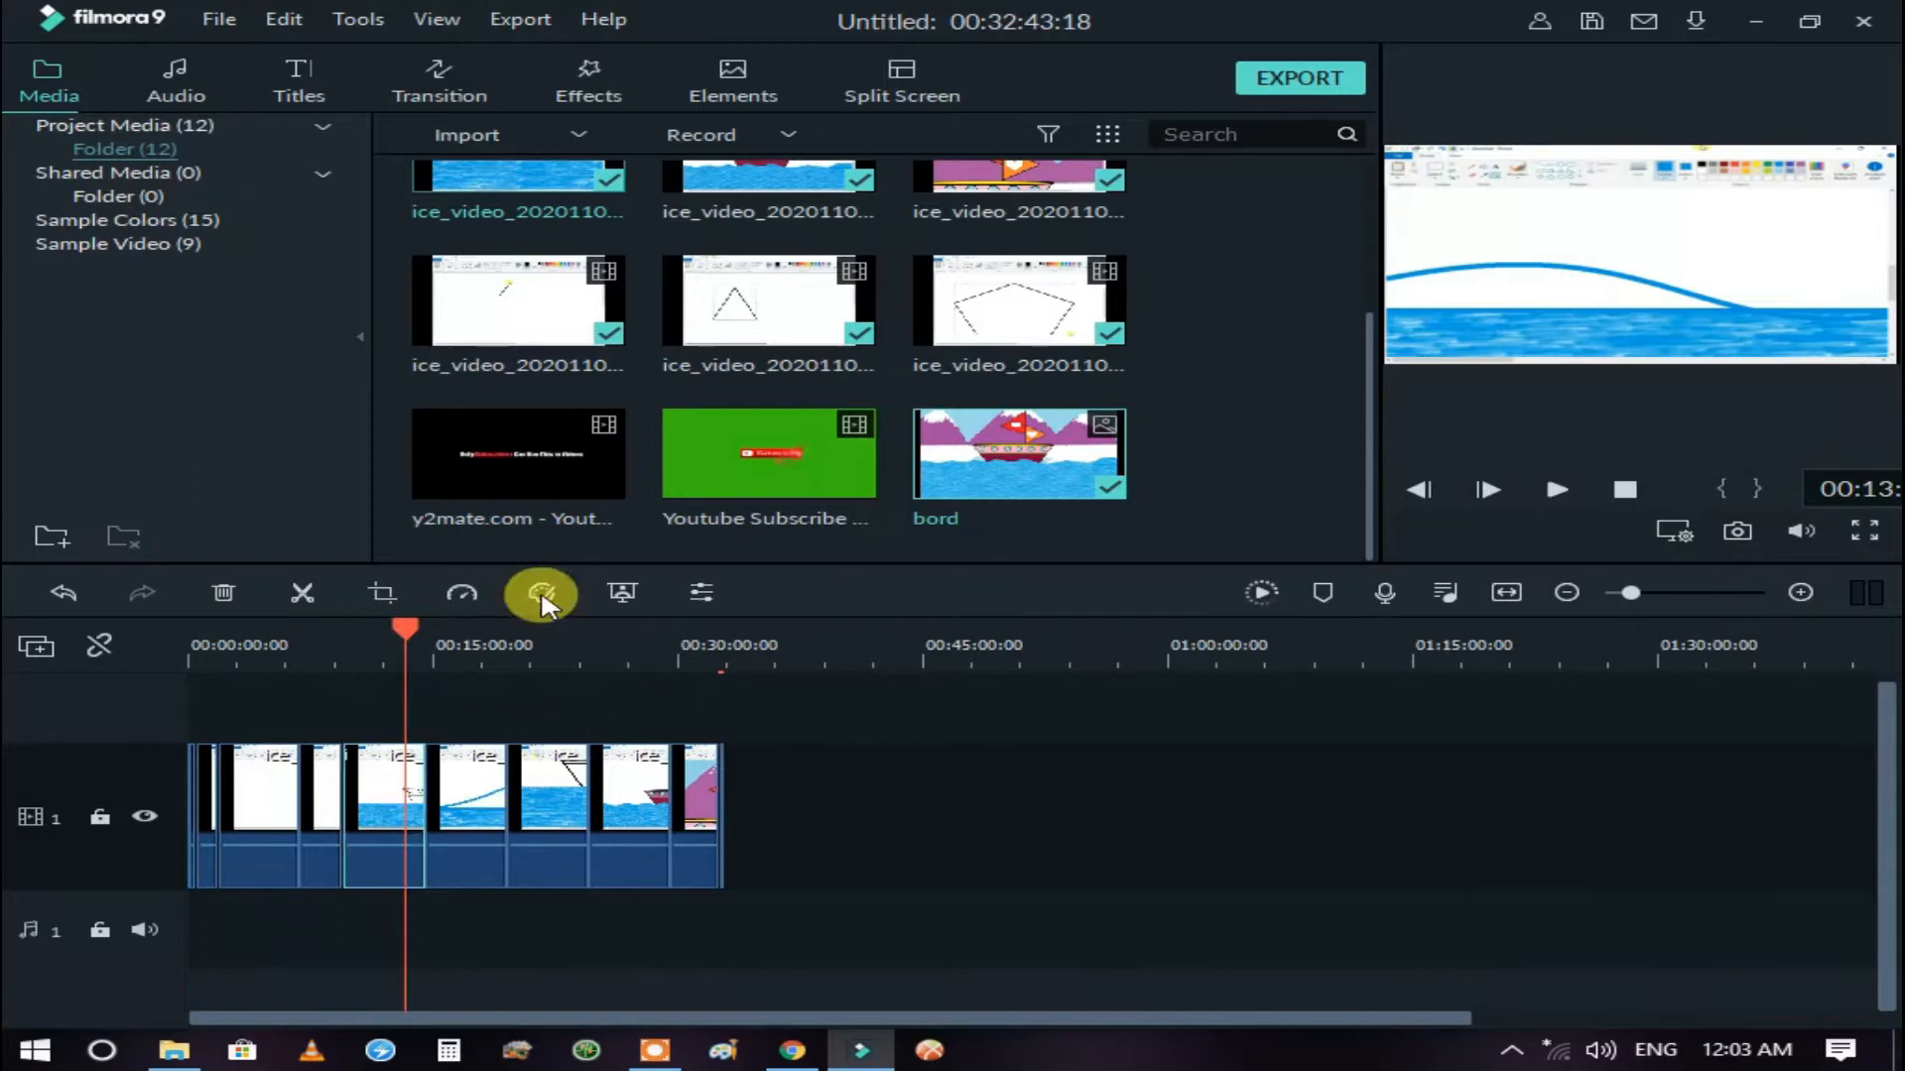
click(473, 596)
mouse_move(556, 694)
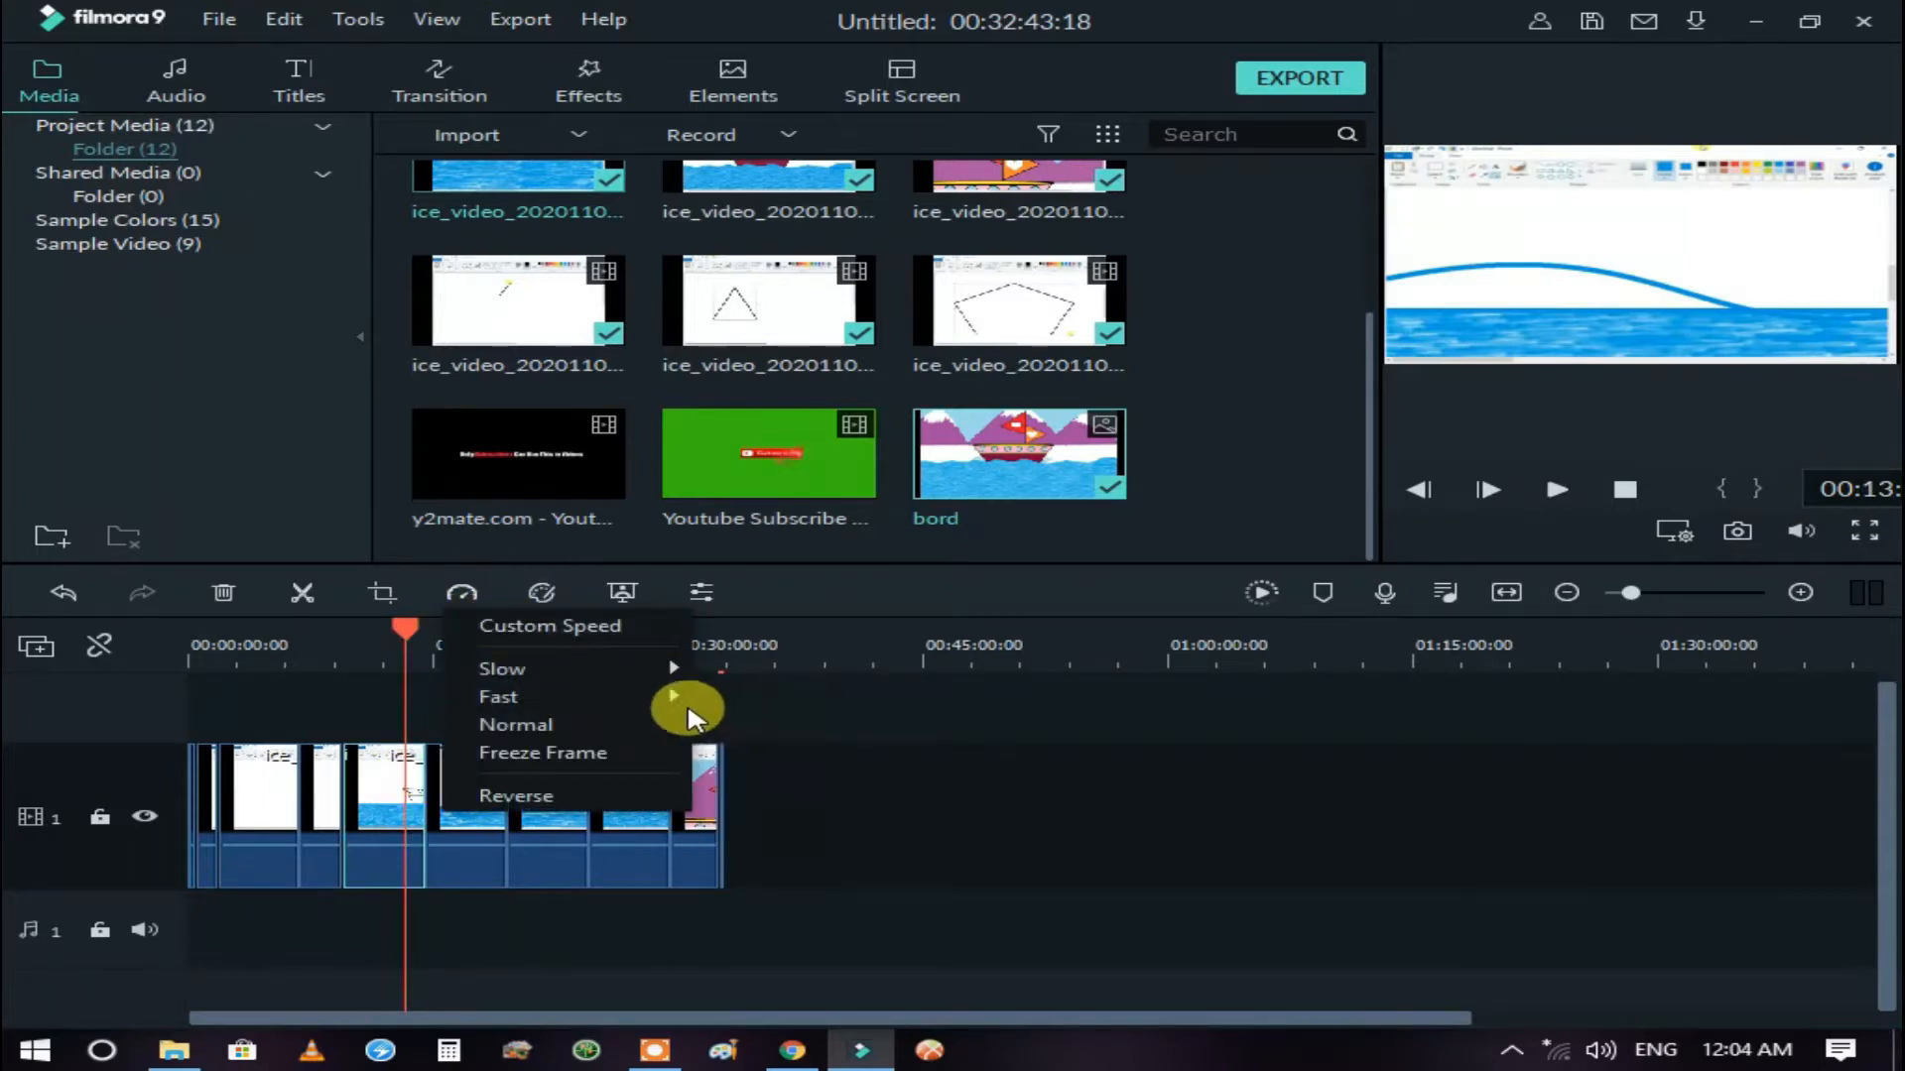
click(729, 730)
click(188, 639)
key(space)
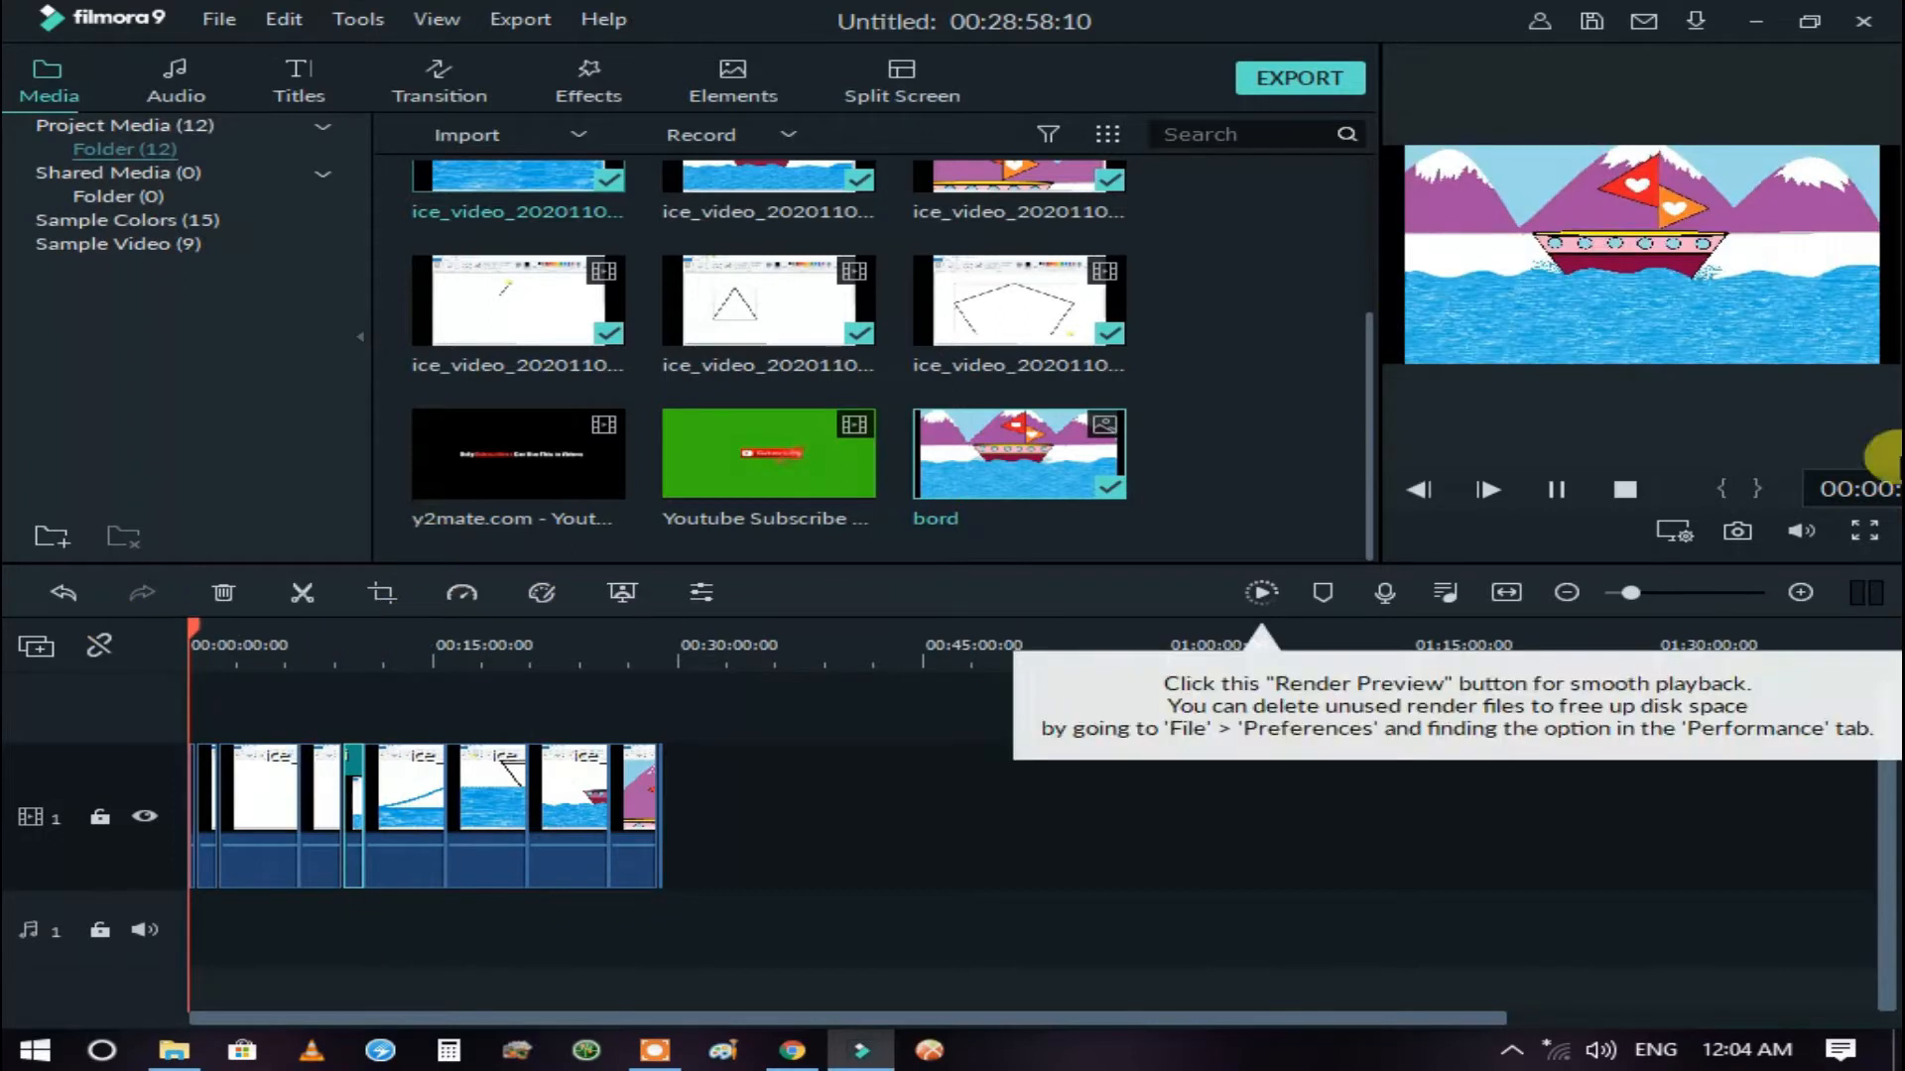
- Add the Always Dreaming - Same Town Forever music to the audio track, lower its volume to about -22.9 dB and preview it
click(440, 79)
click(176, 70)
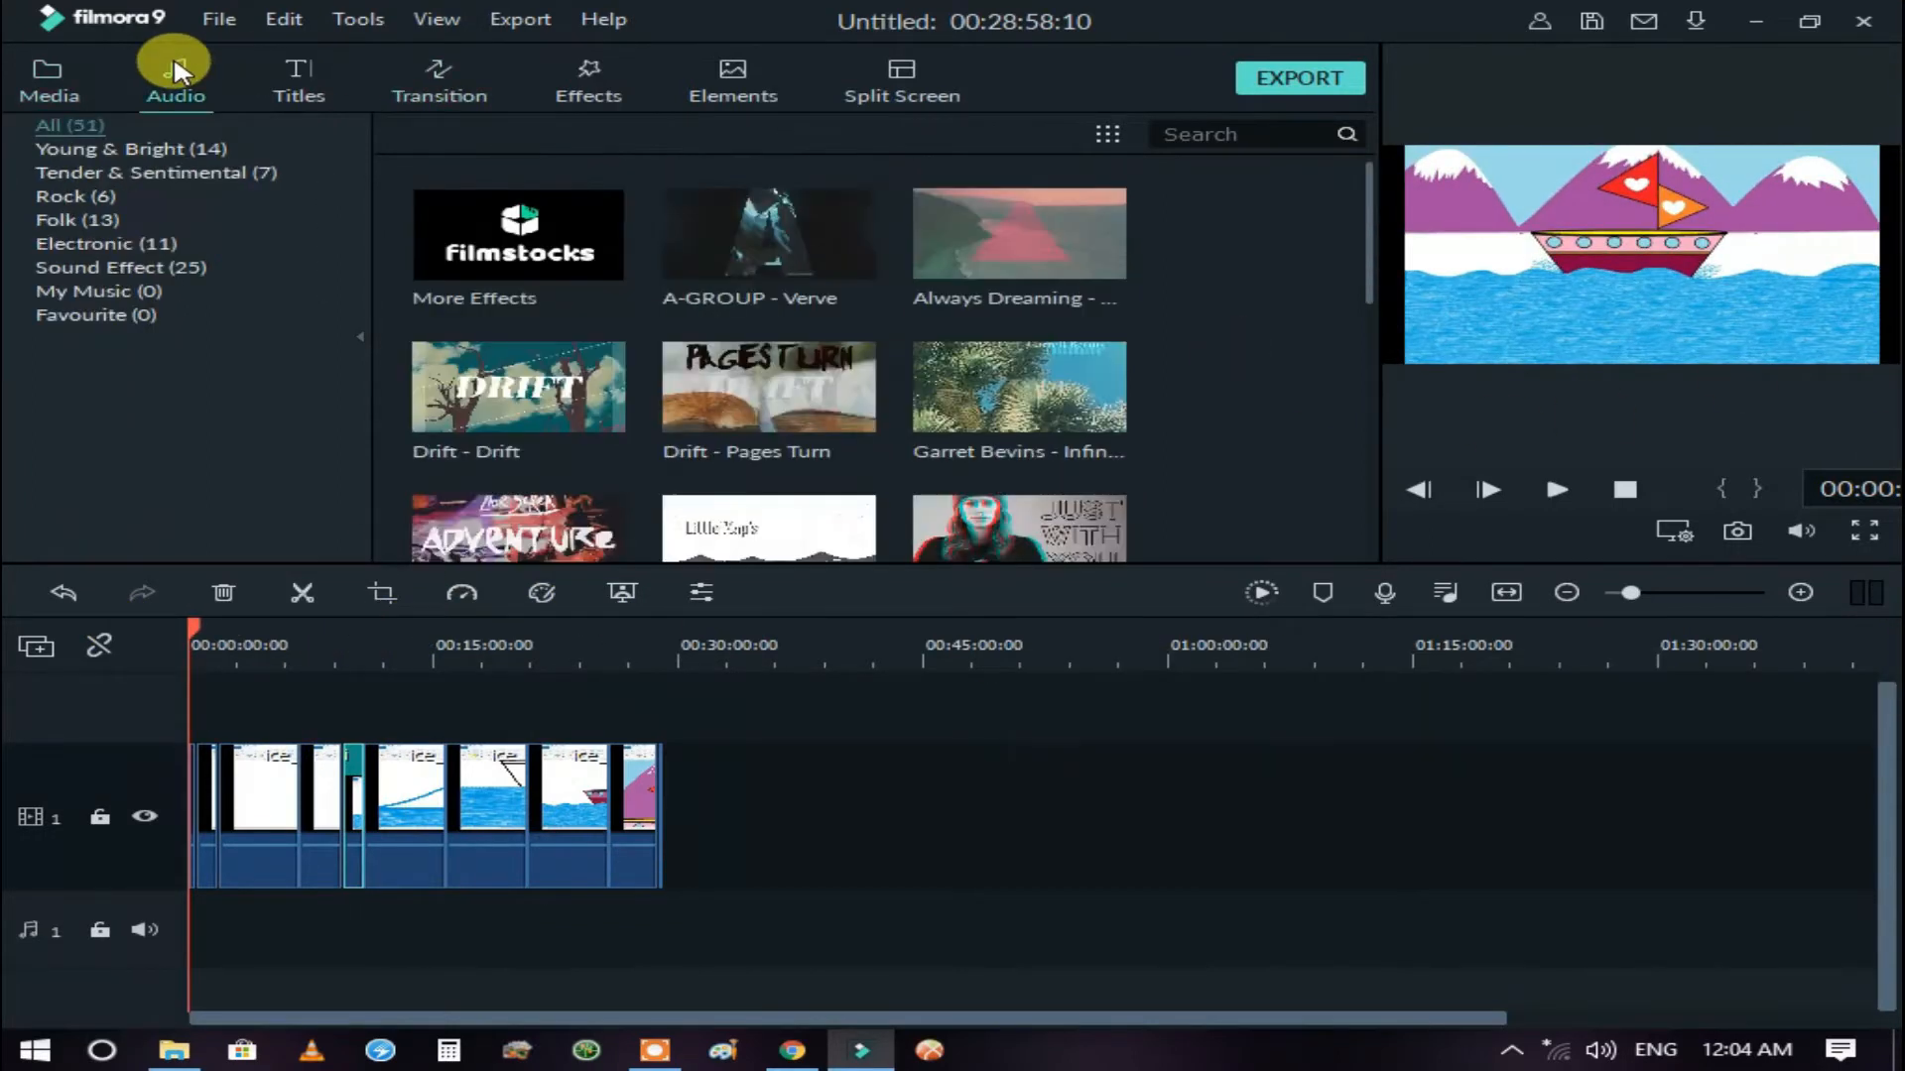
scroll(1280, 282, down, 1)
drag(896, 193, 204, 925)
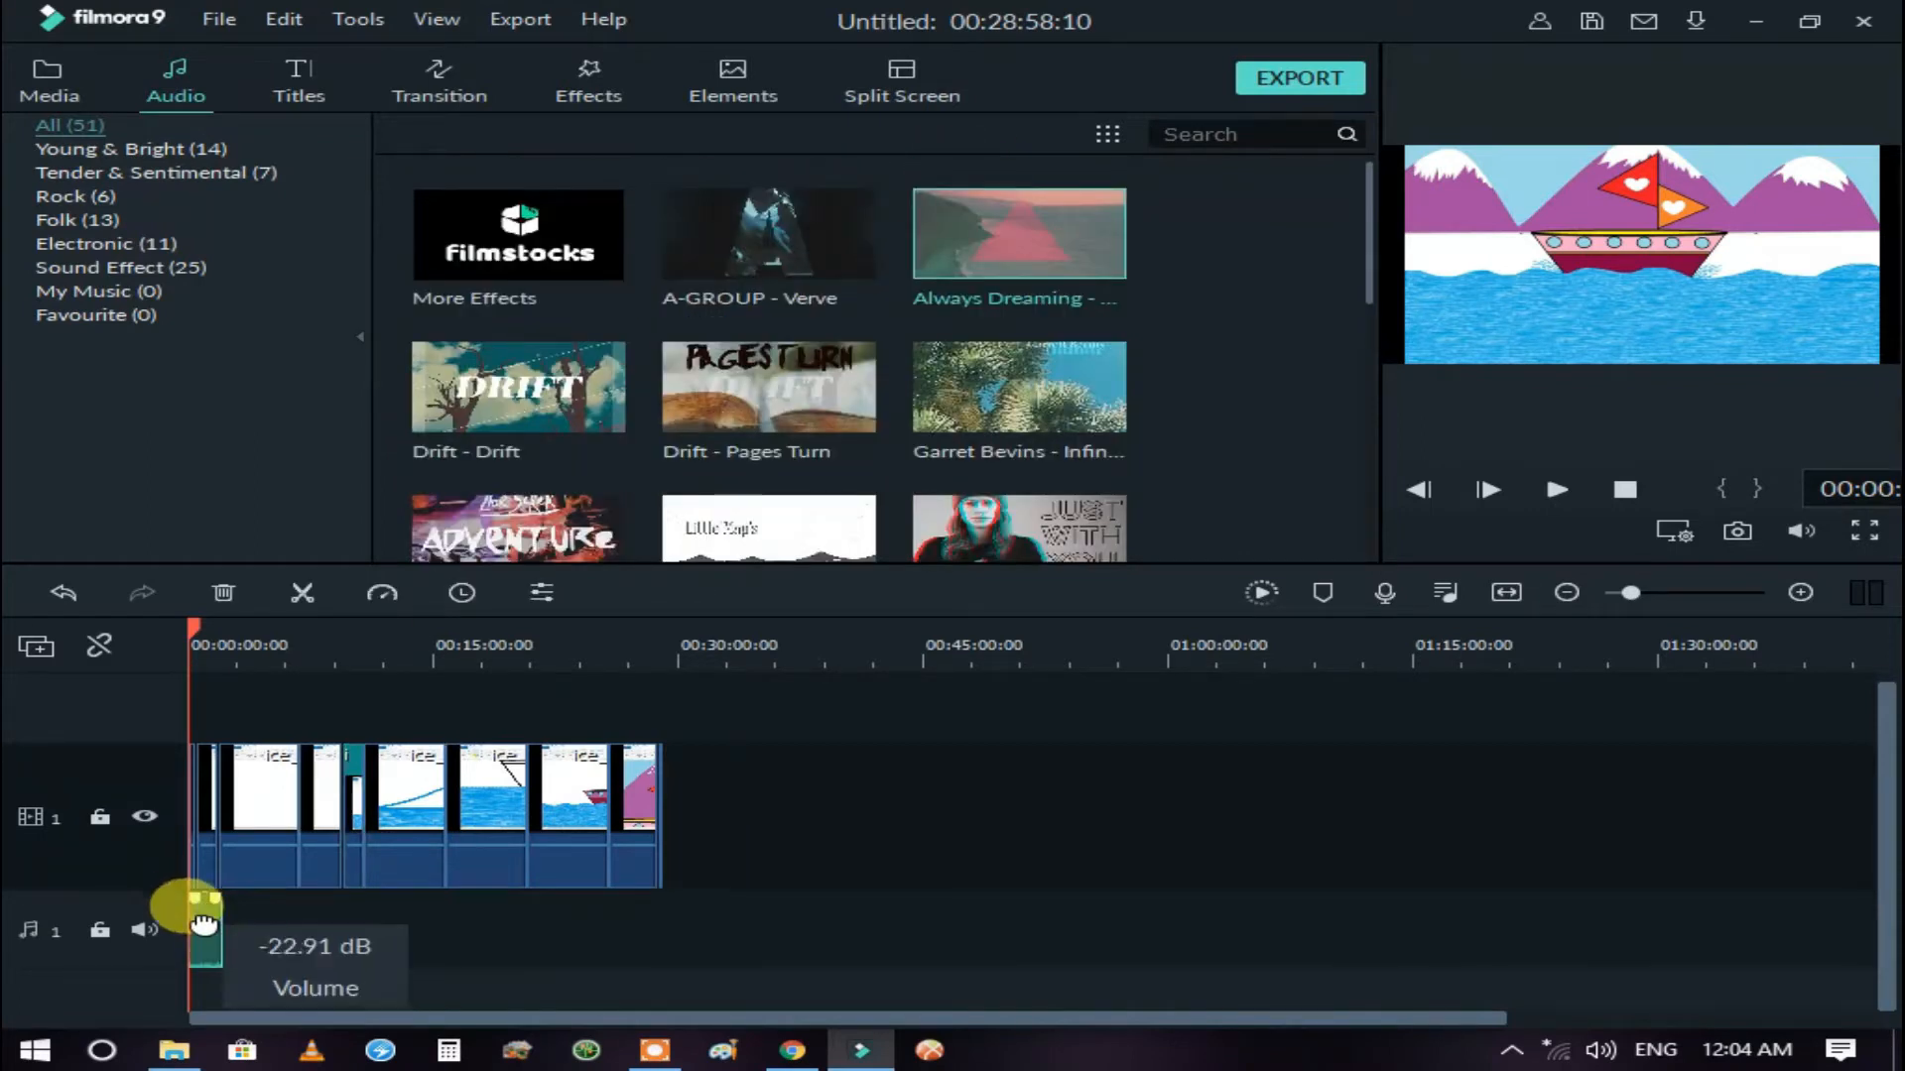
key(space)
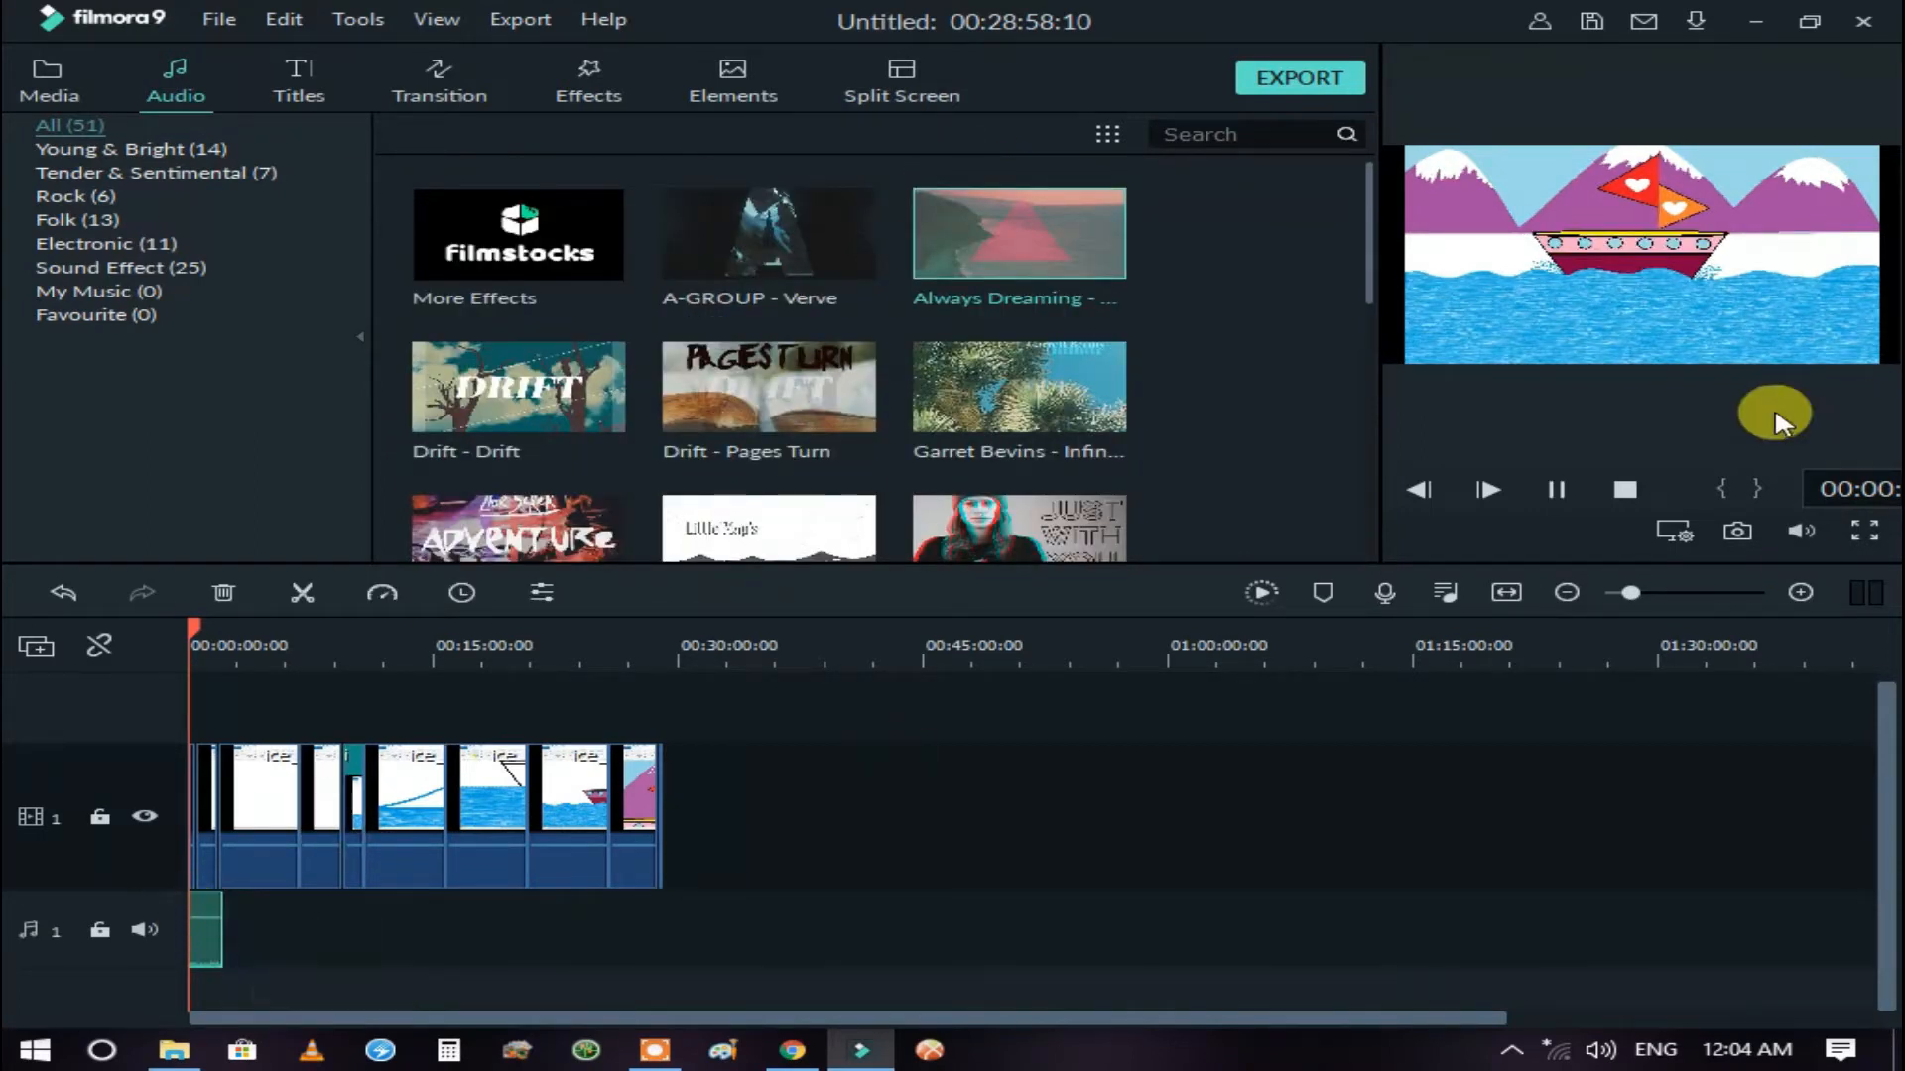
click(1553, 493)
drag(242, 778, 182, 766)
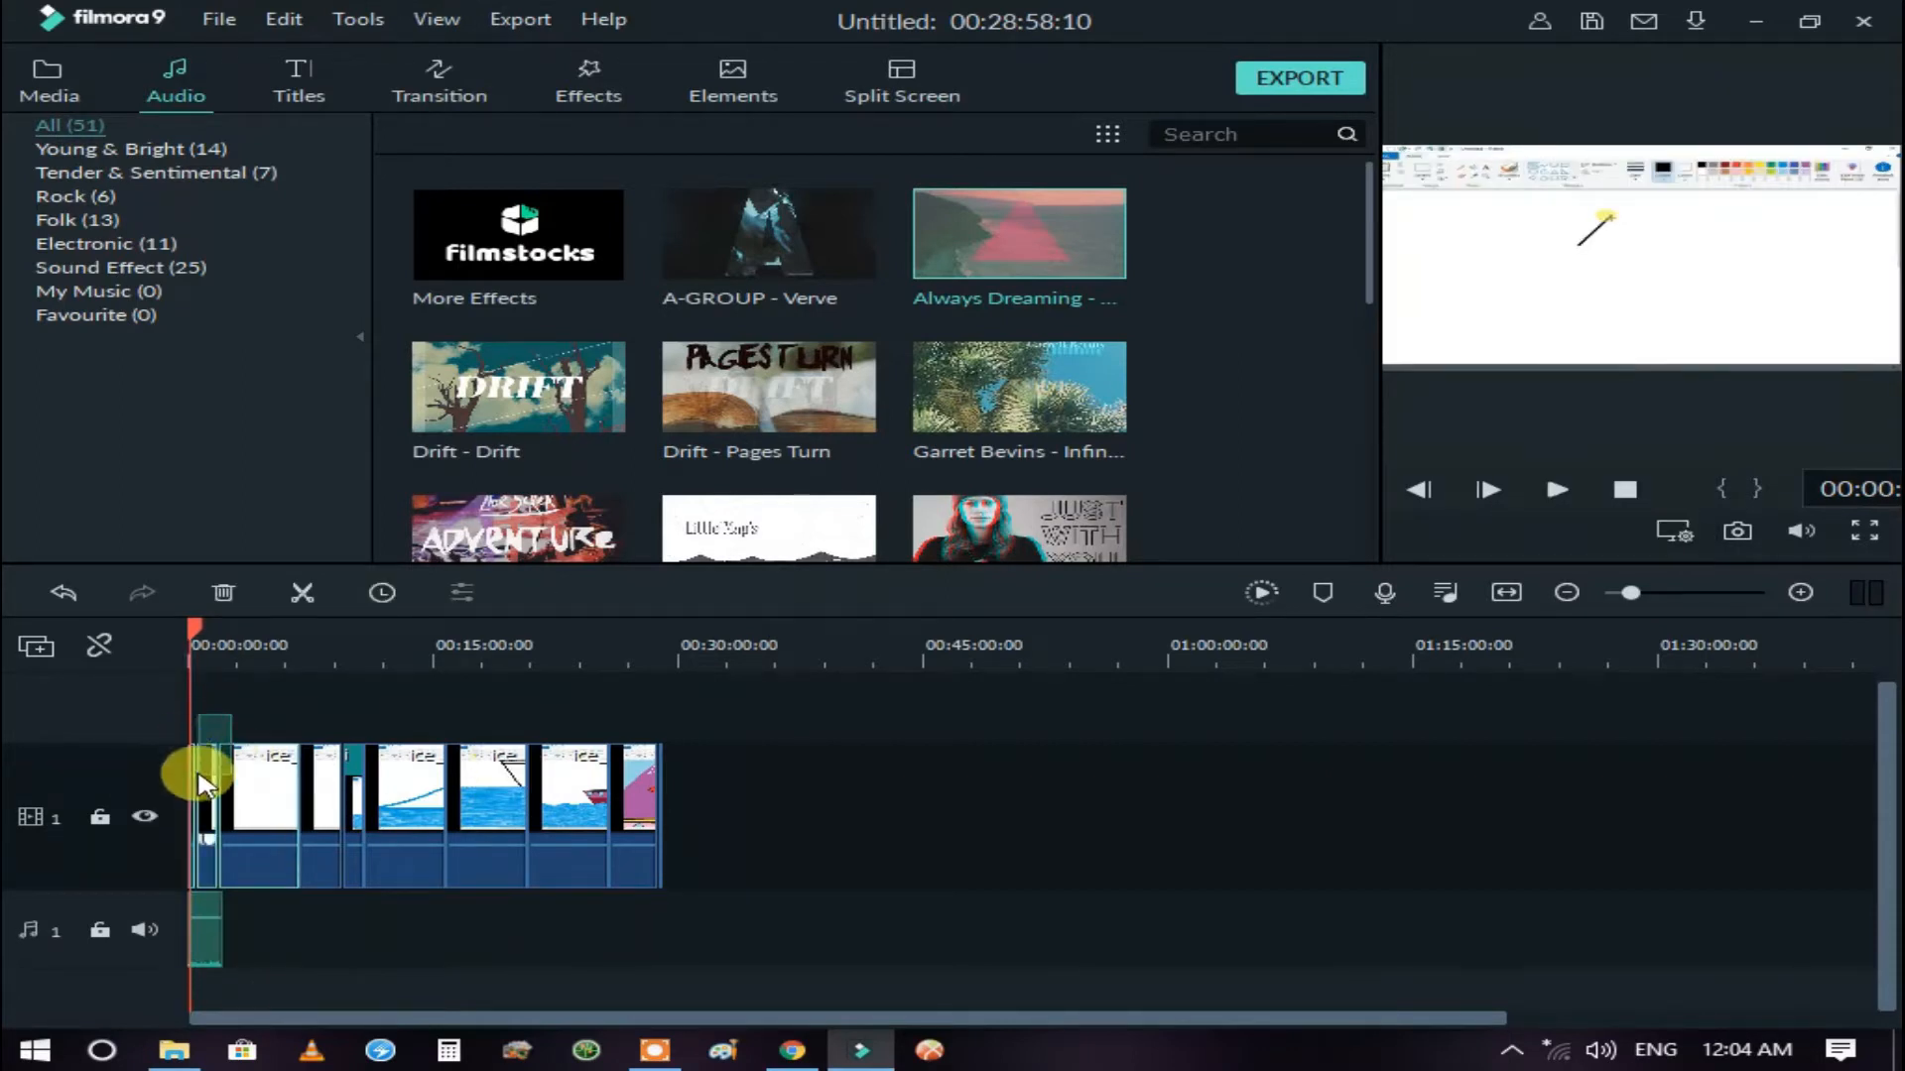
click(544, 595)
mouse_move(639, 709)
click(733, 696)
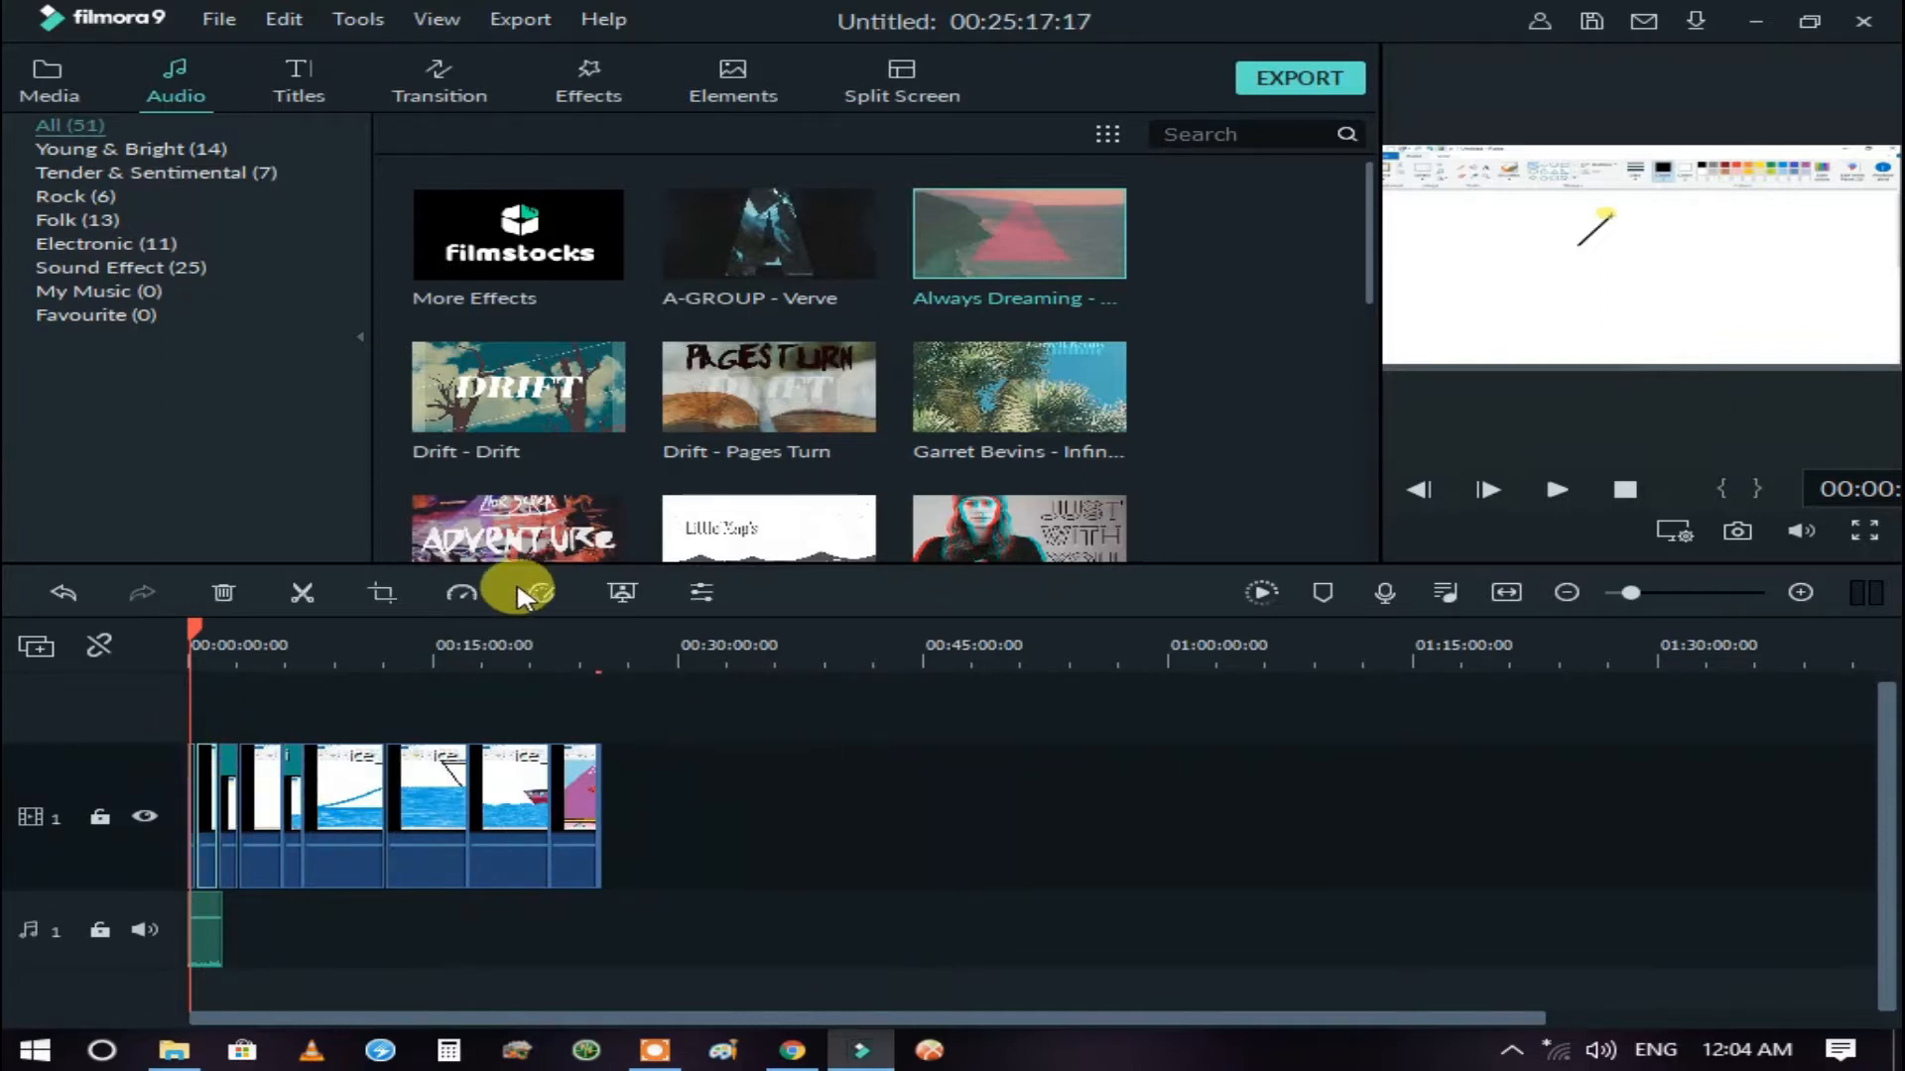
click(462, 600)
mouse_move(590, 696)
click(714, 698)
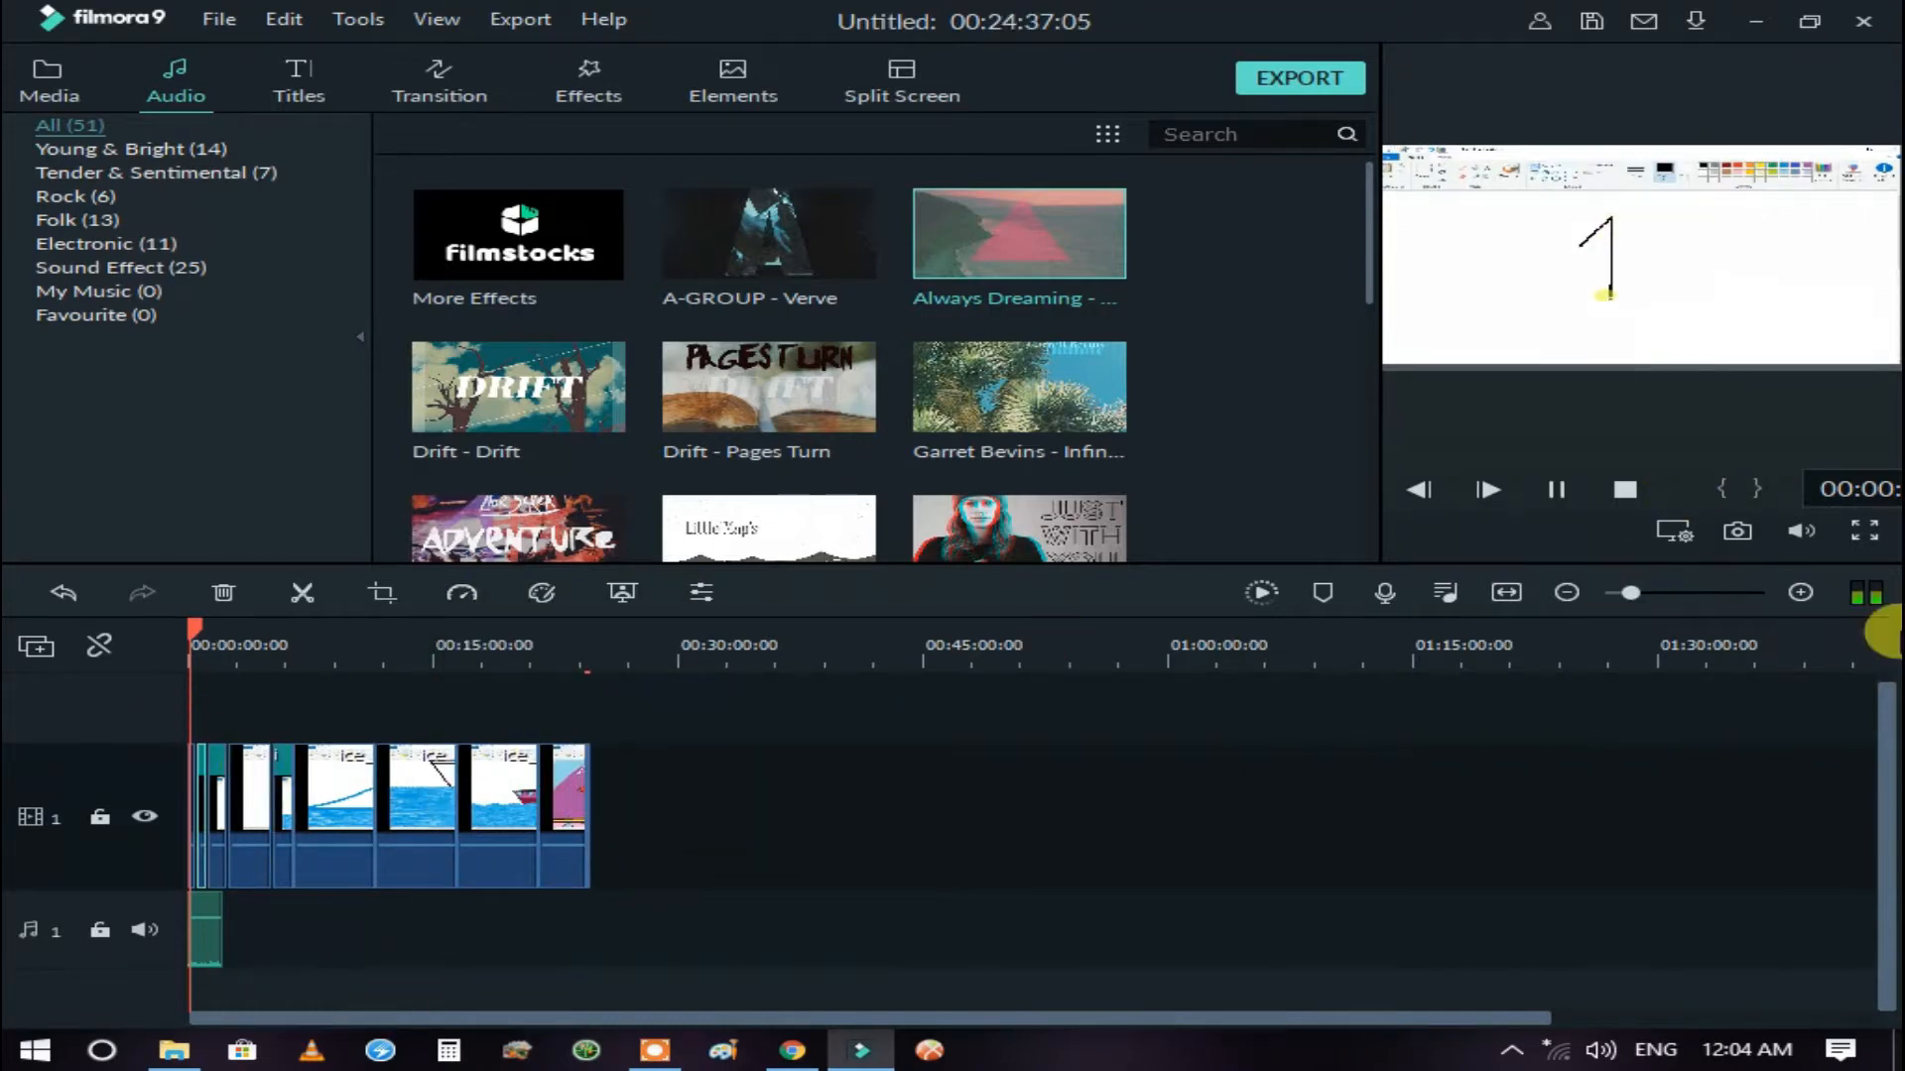
drag(1632, 595, 1737, 594)
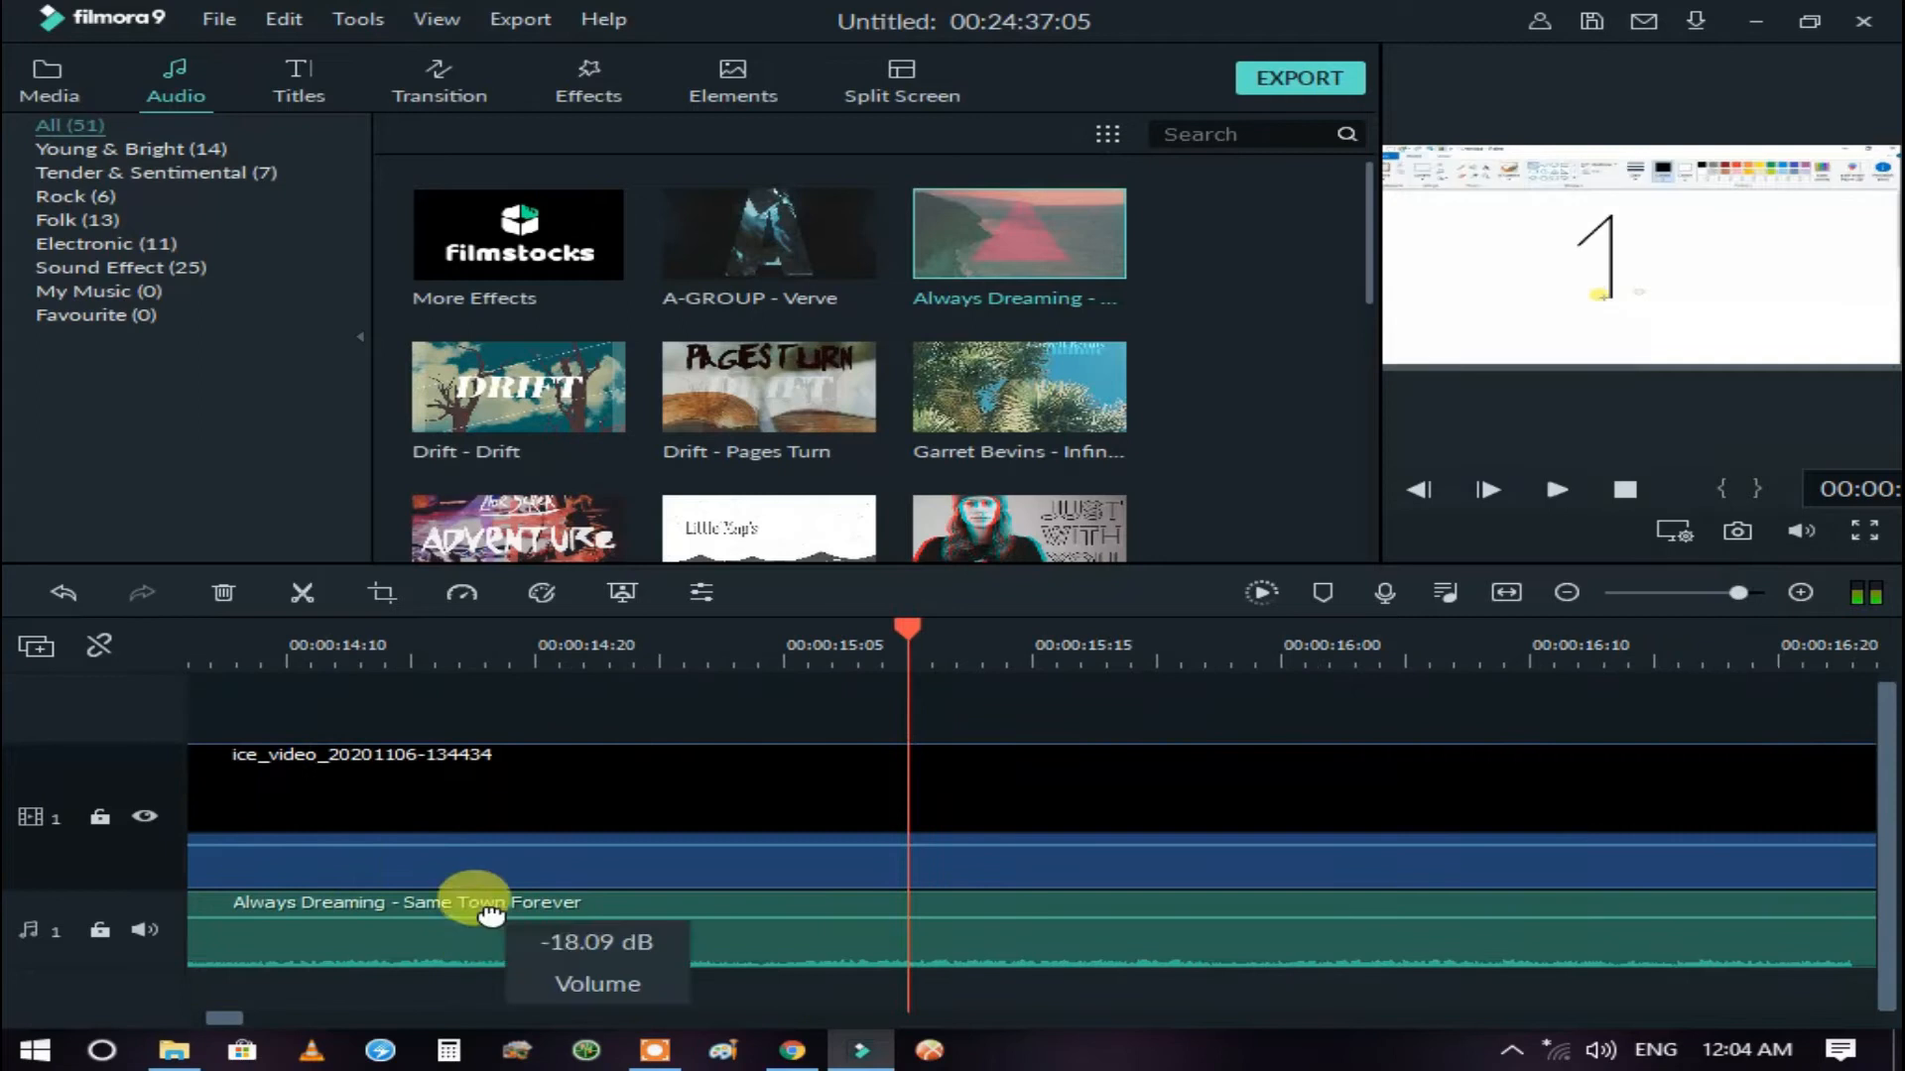
drag(490, 922, 493, 927)
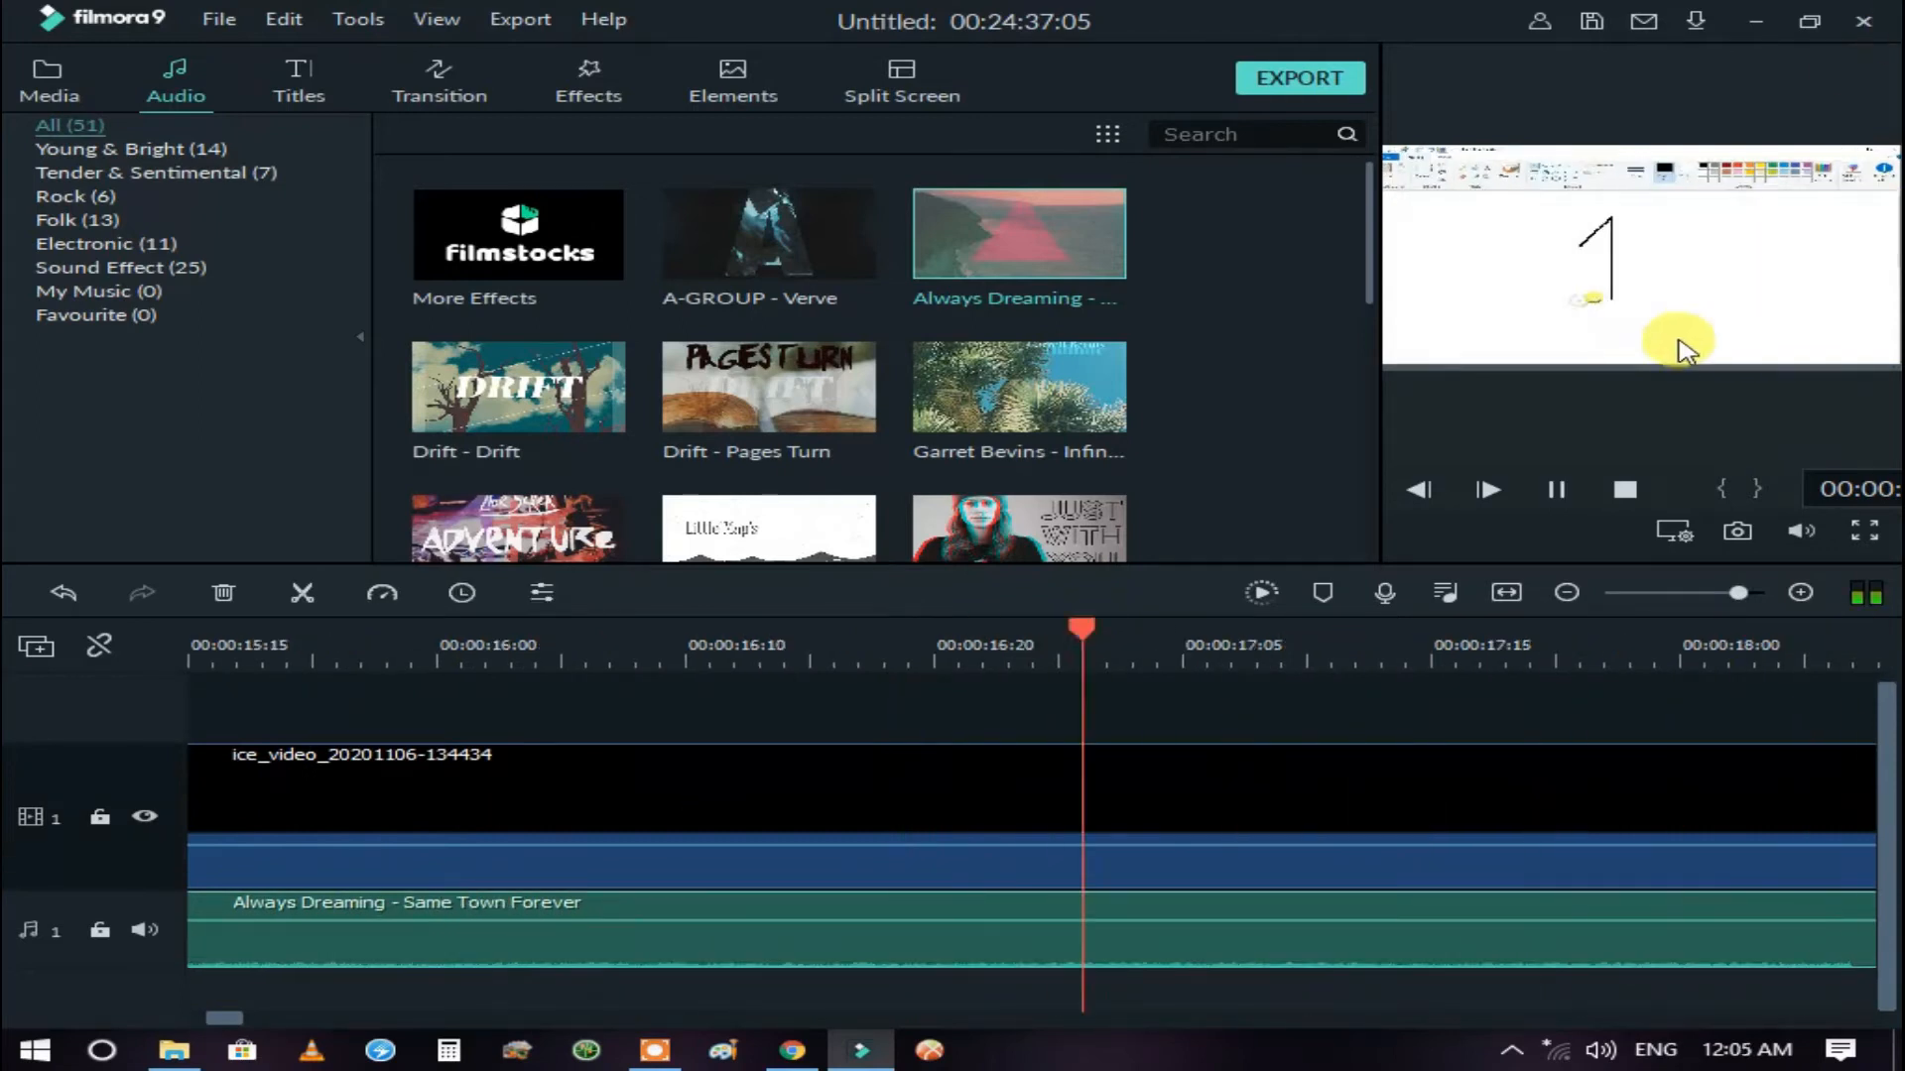
click(1721, 593)
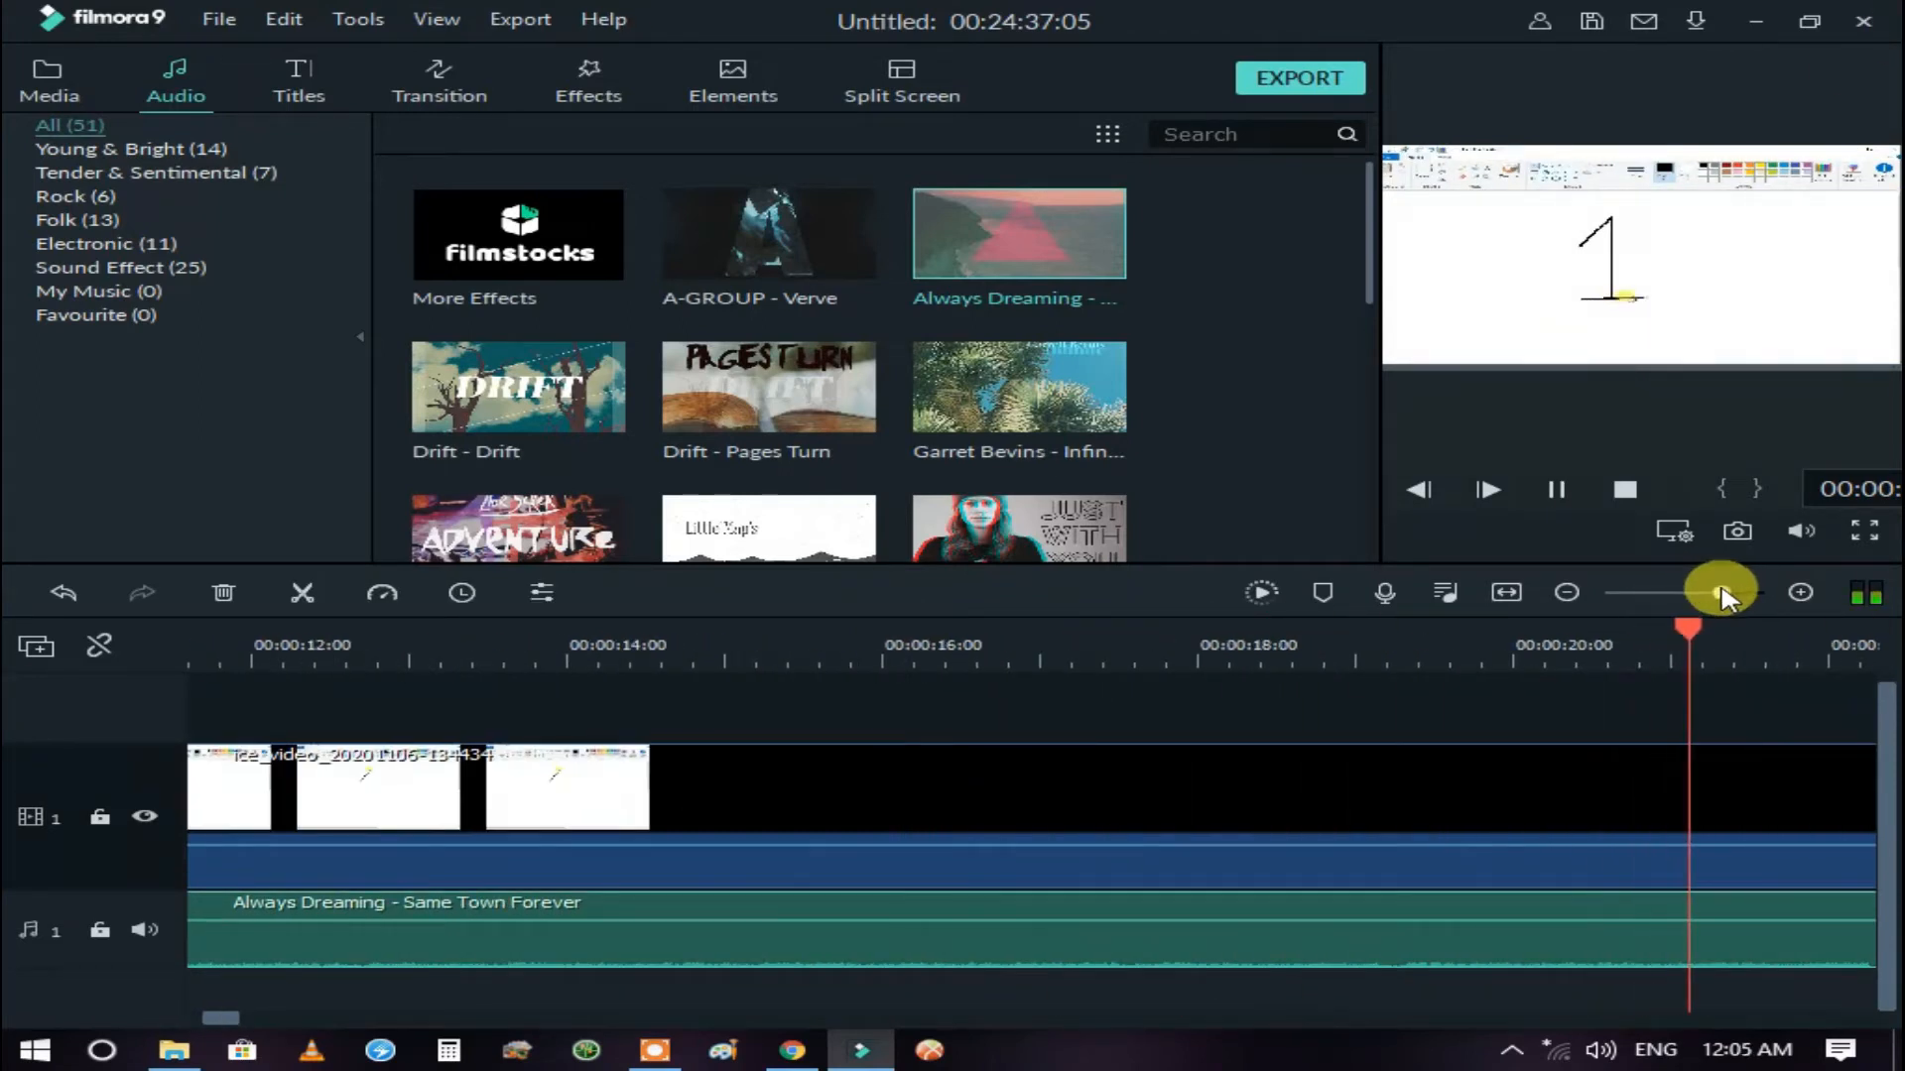
click(1690, 593)
click(374, 837)
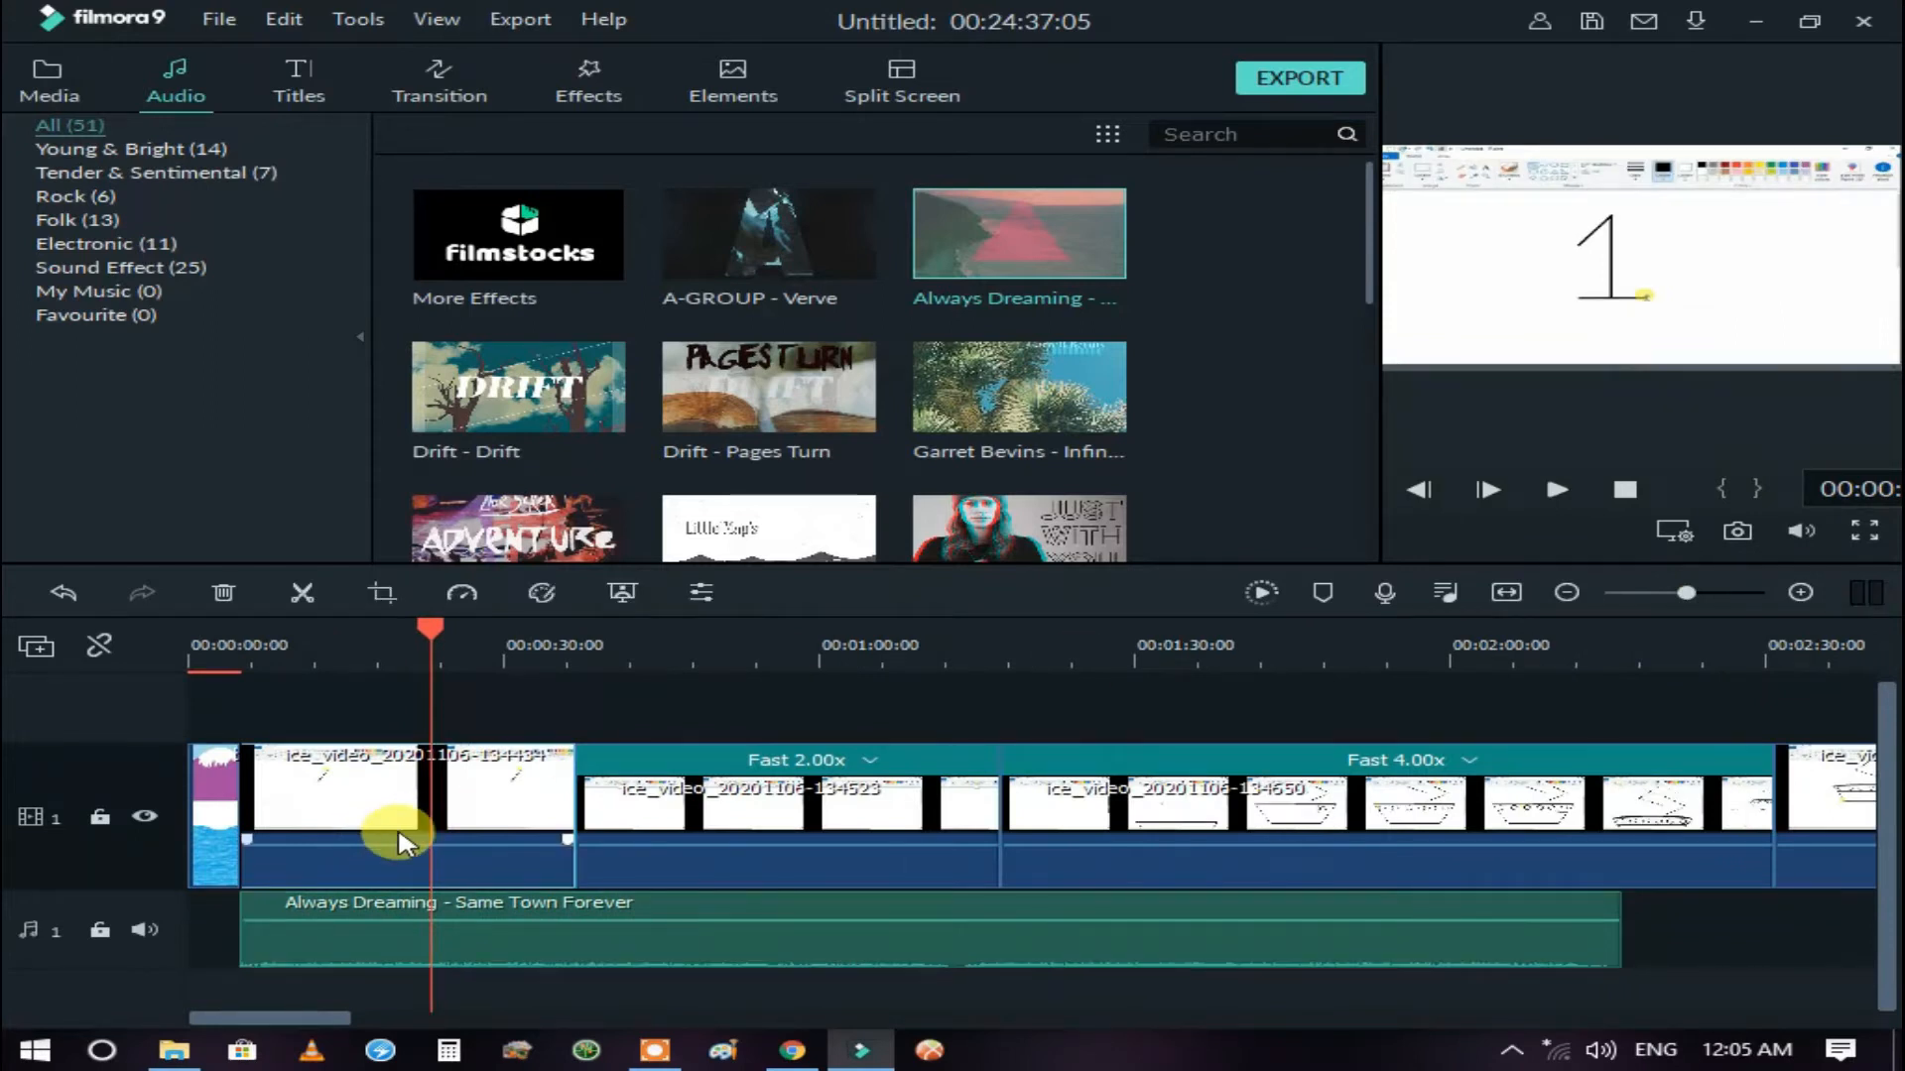
key(Delete)
drag(729, 849, 395, 850)
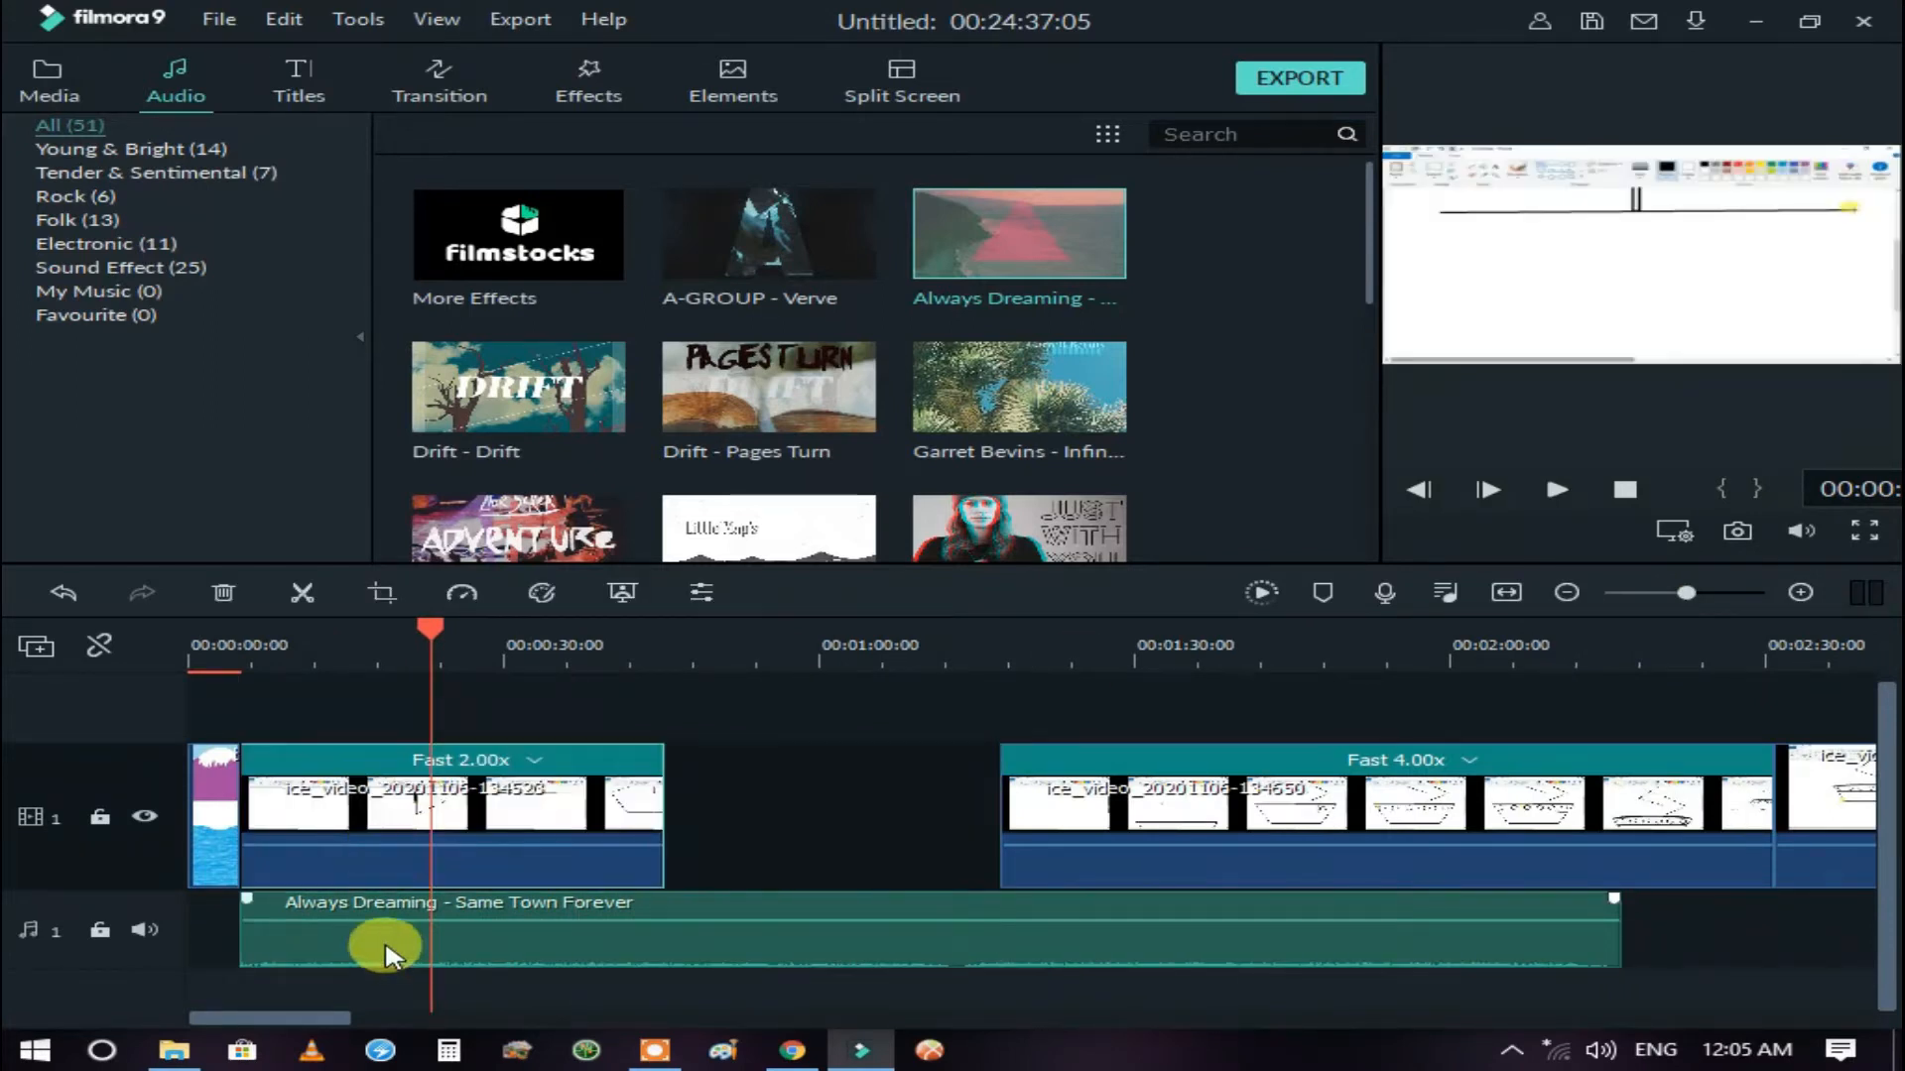
drag(383, 944, 331, 944)
drag(1158, 844, 837, 859)
click(243, 645)
key(space)
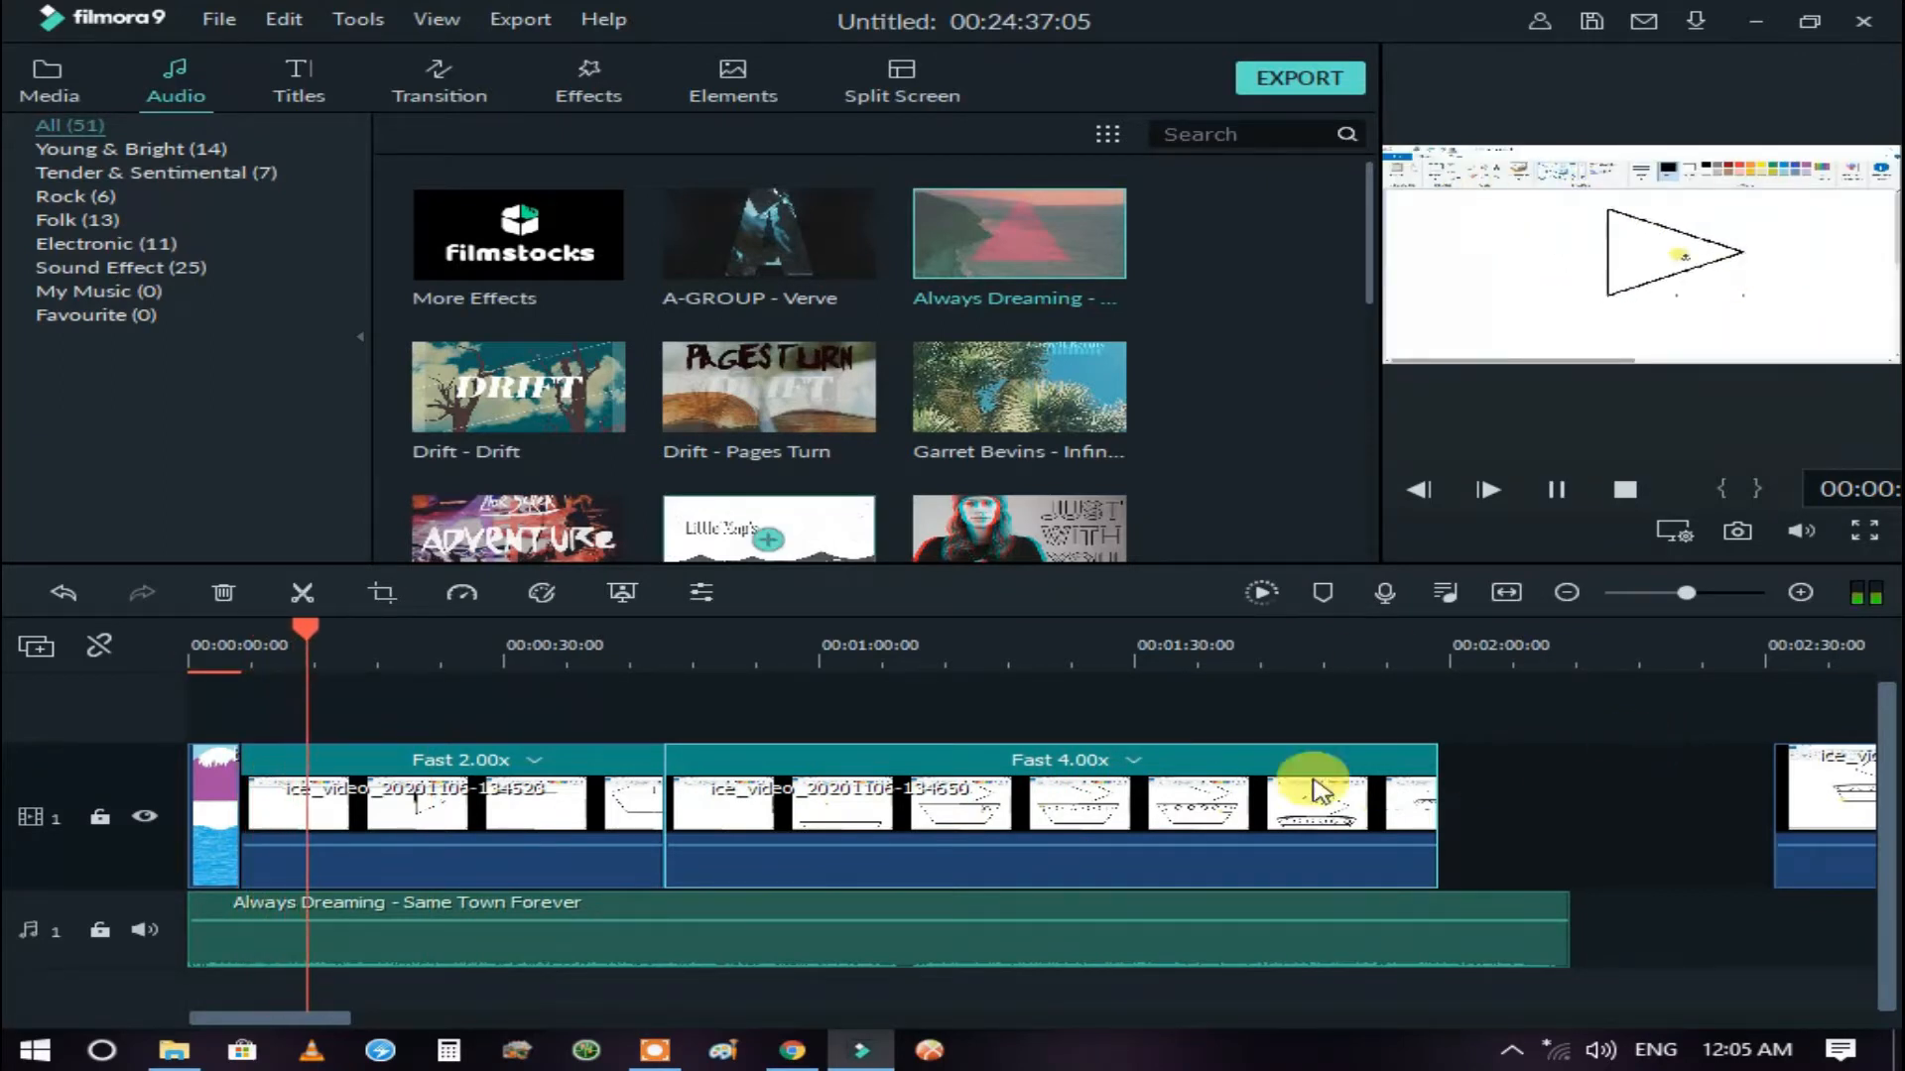
mouse_move(326, 635)
mouse_down()
mouse_move(821, 706)
mouse_move(727, 695)
mouse_up()
click(655, 809)
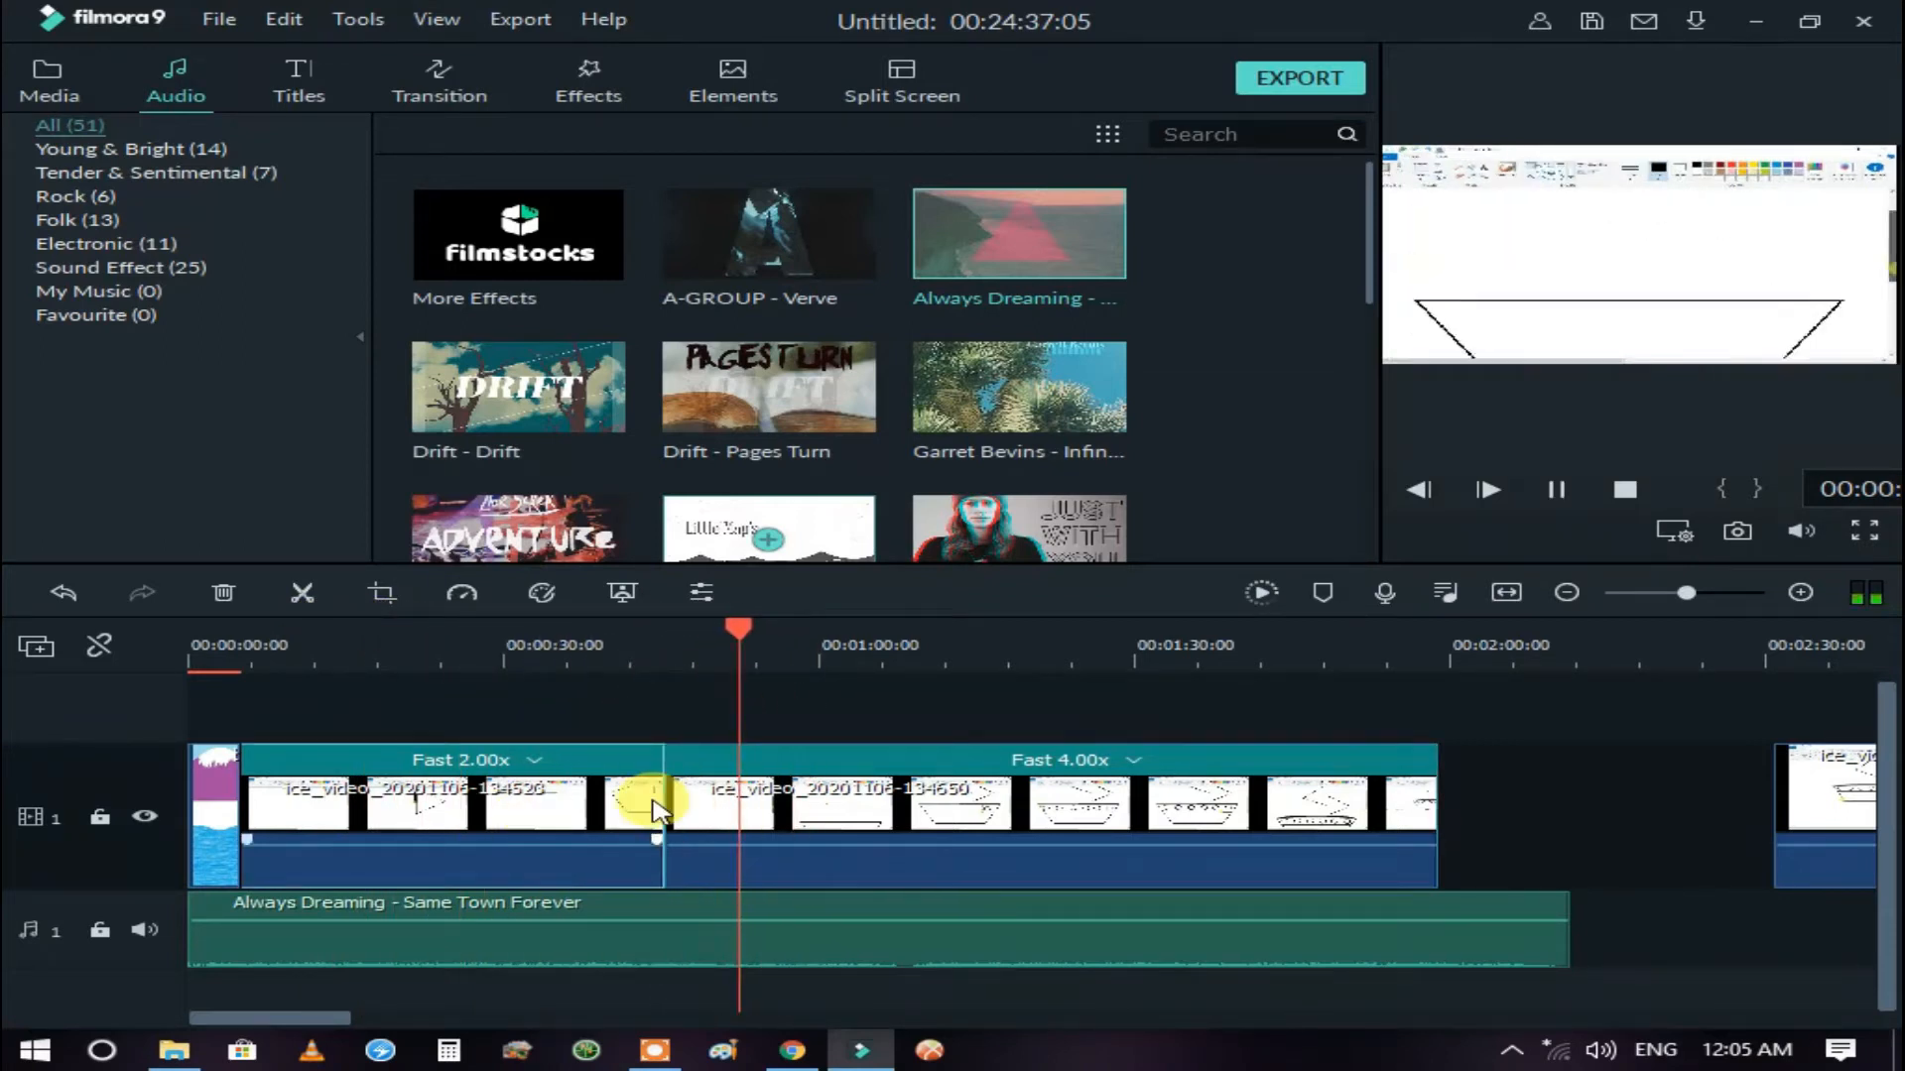
key(Delete)
drag(1041, 829, 620, 821)
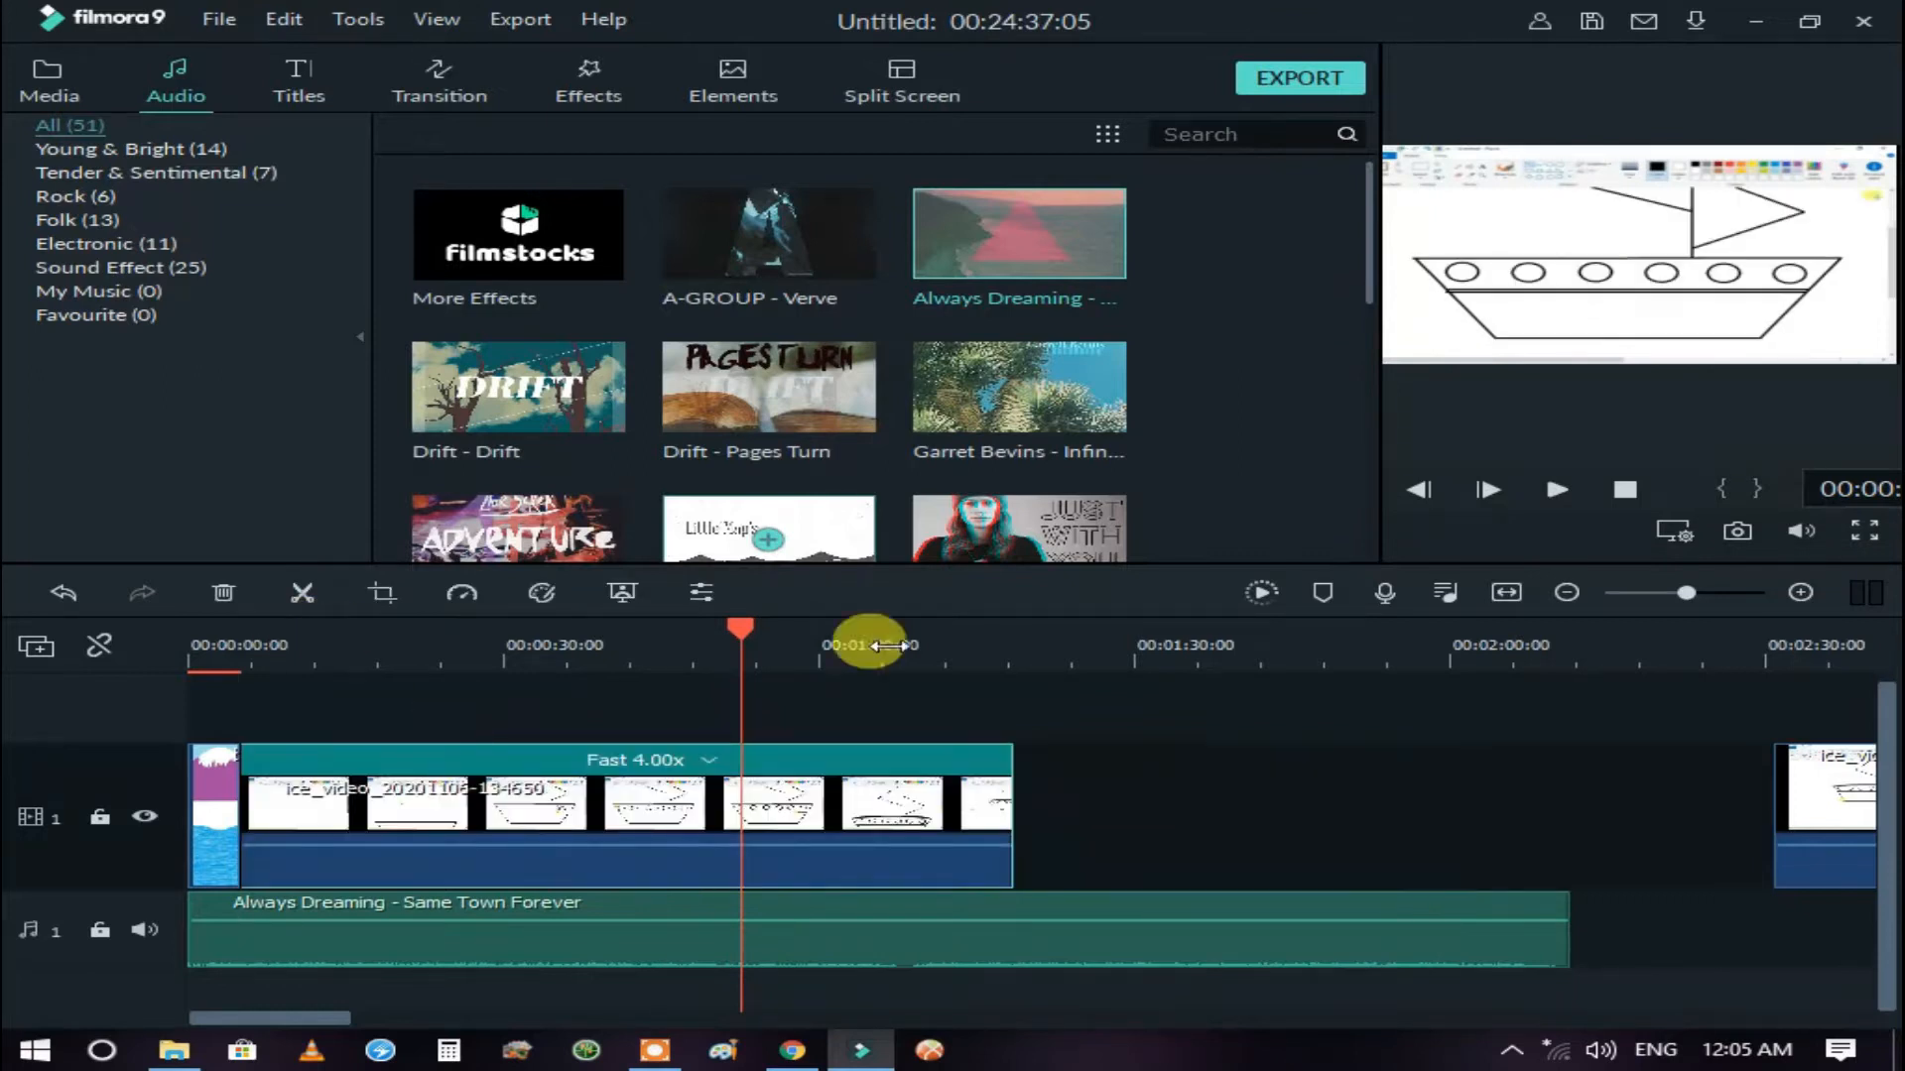
key(space)
drag(1851, 820, 953, 704)
click(496, 608)
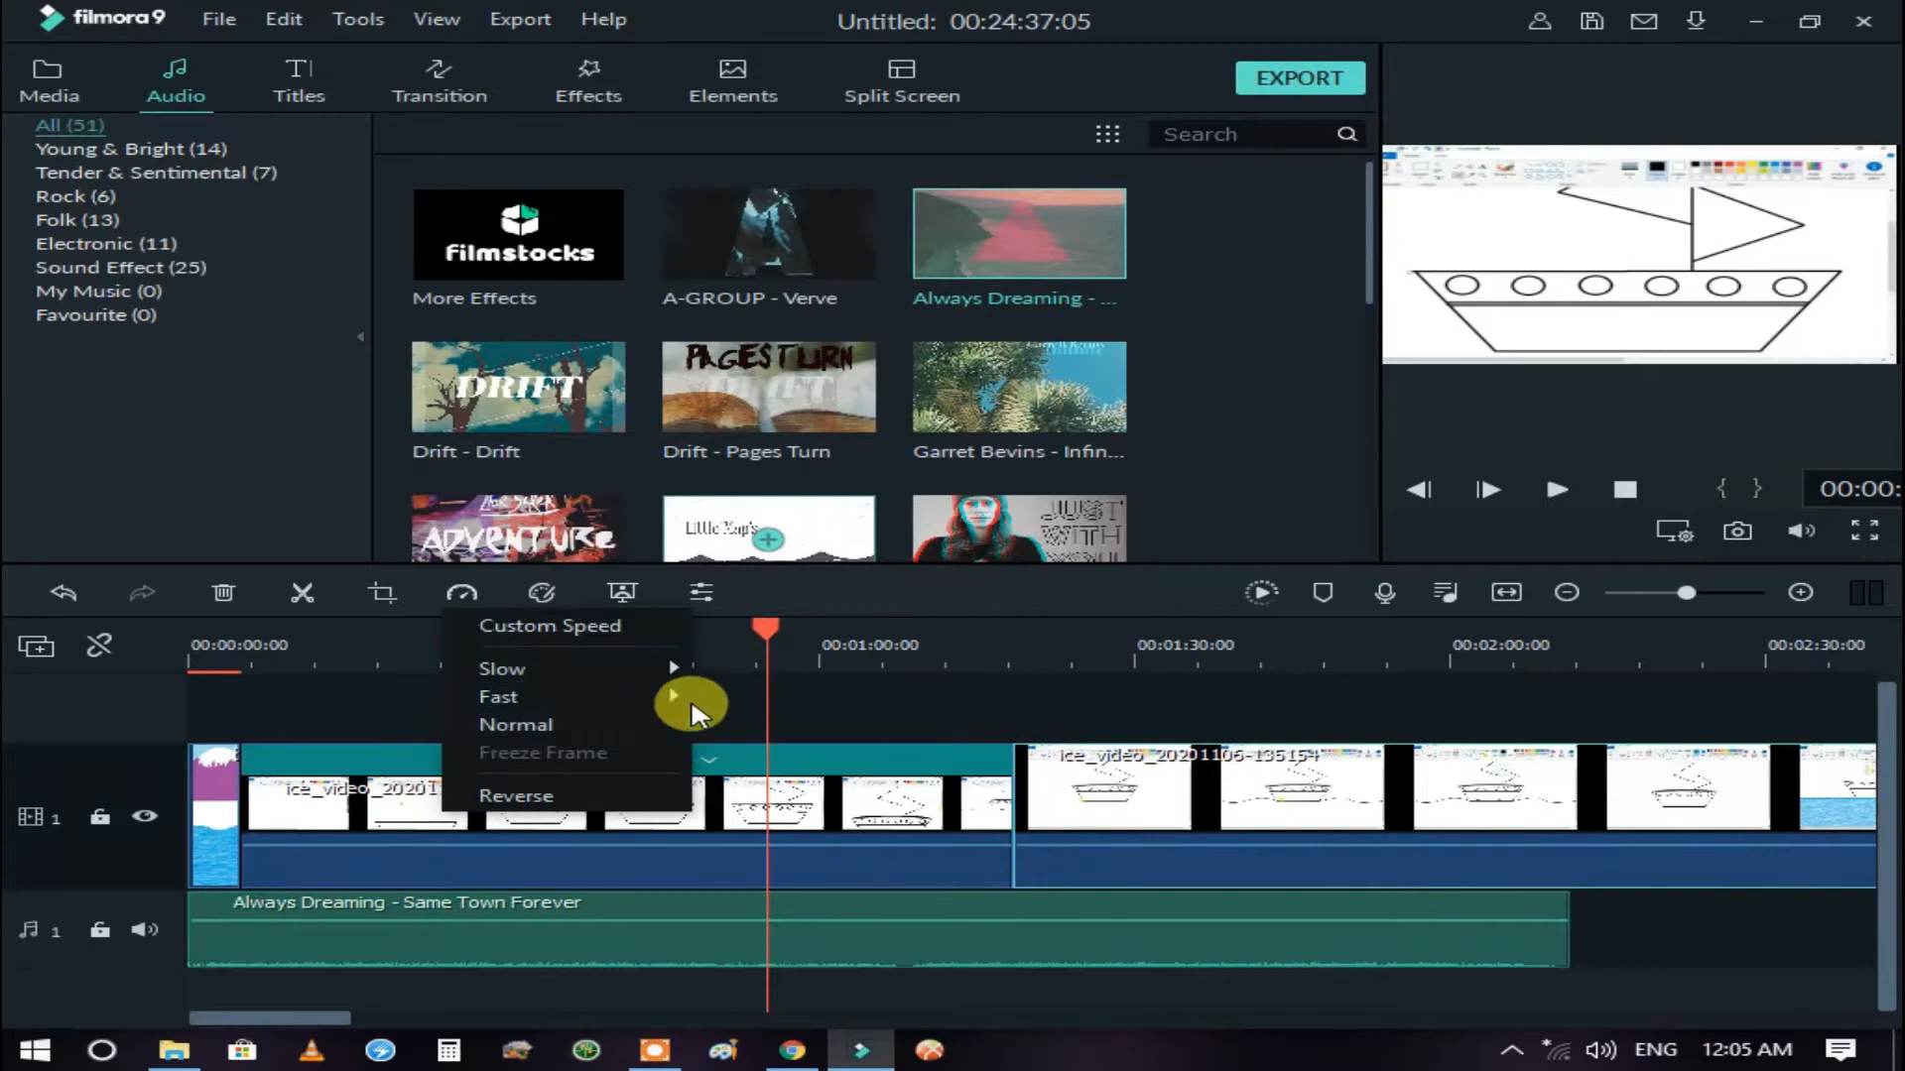
click(744, 723)
key(space)
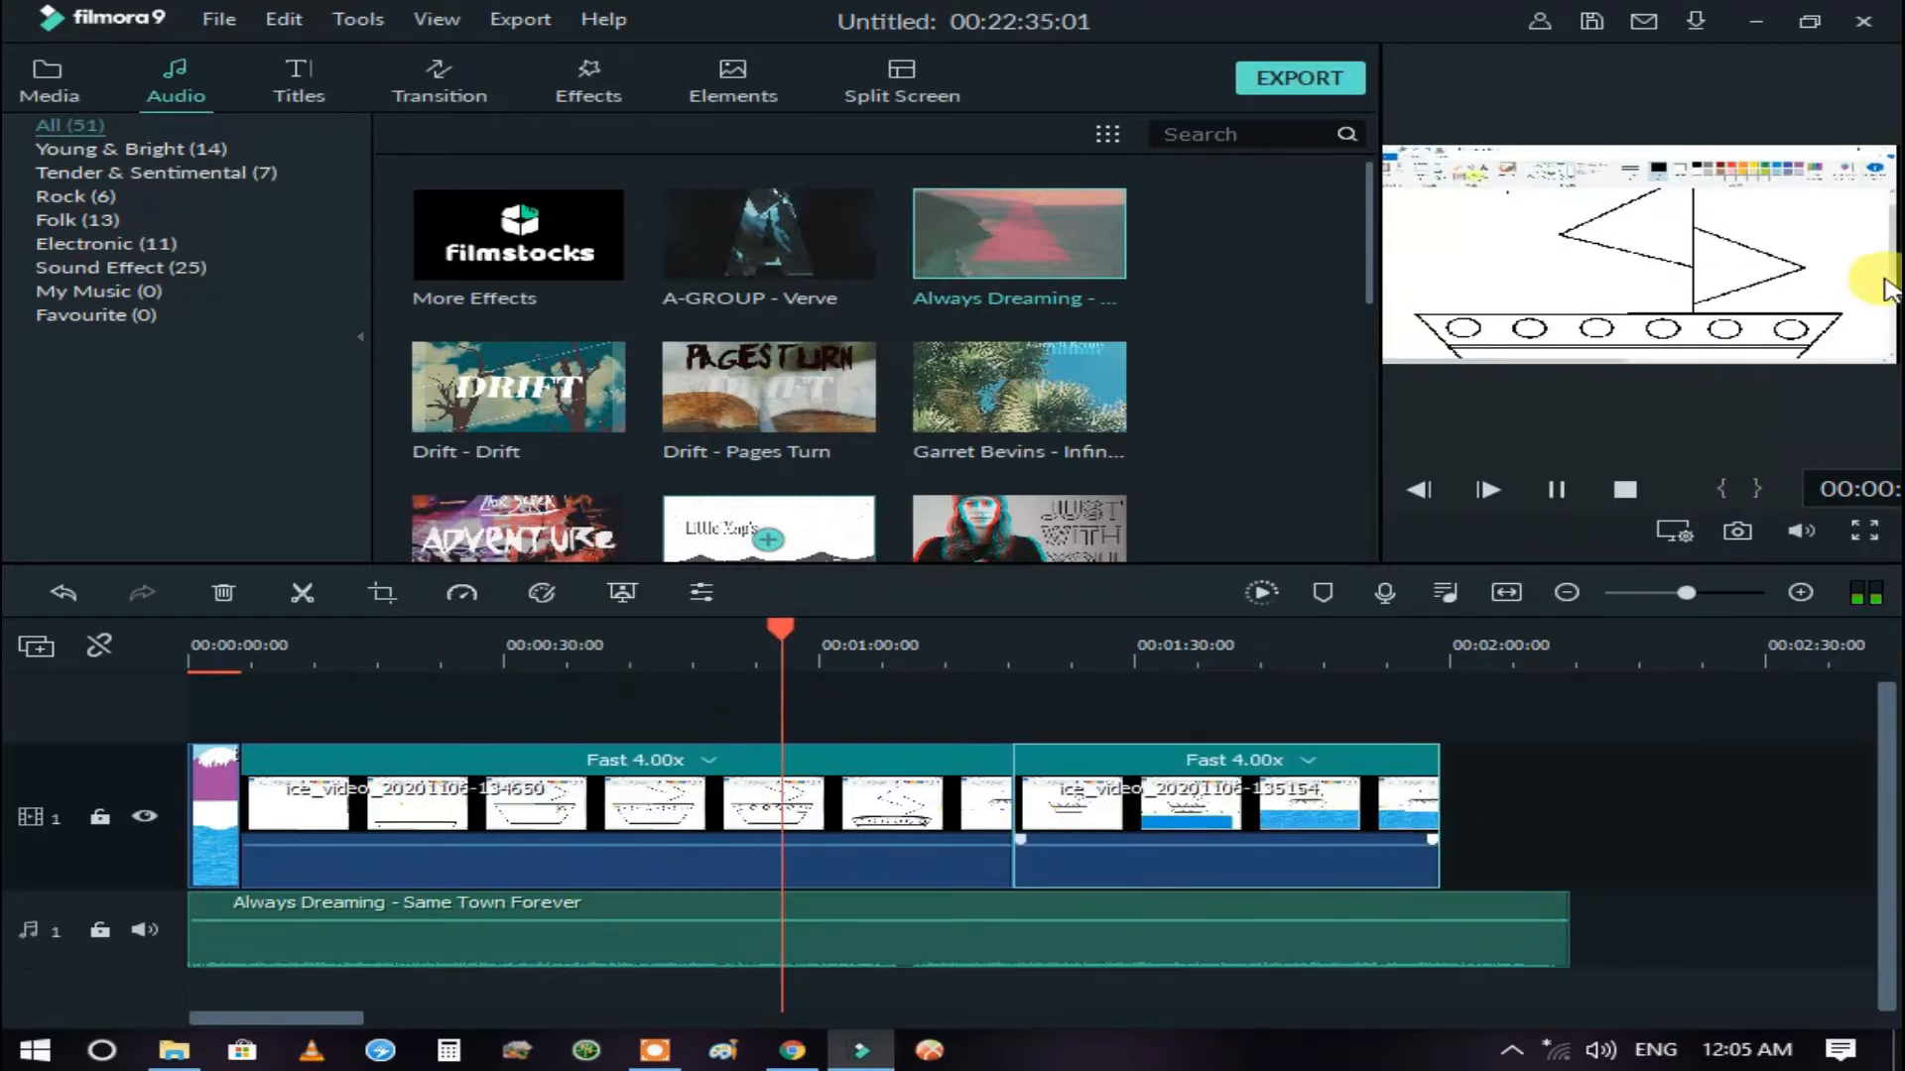
key(space)
click(645, 793)
click(462, 592)
mouse_move(682, 706)
click(731, 755)
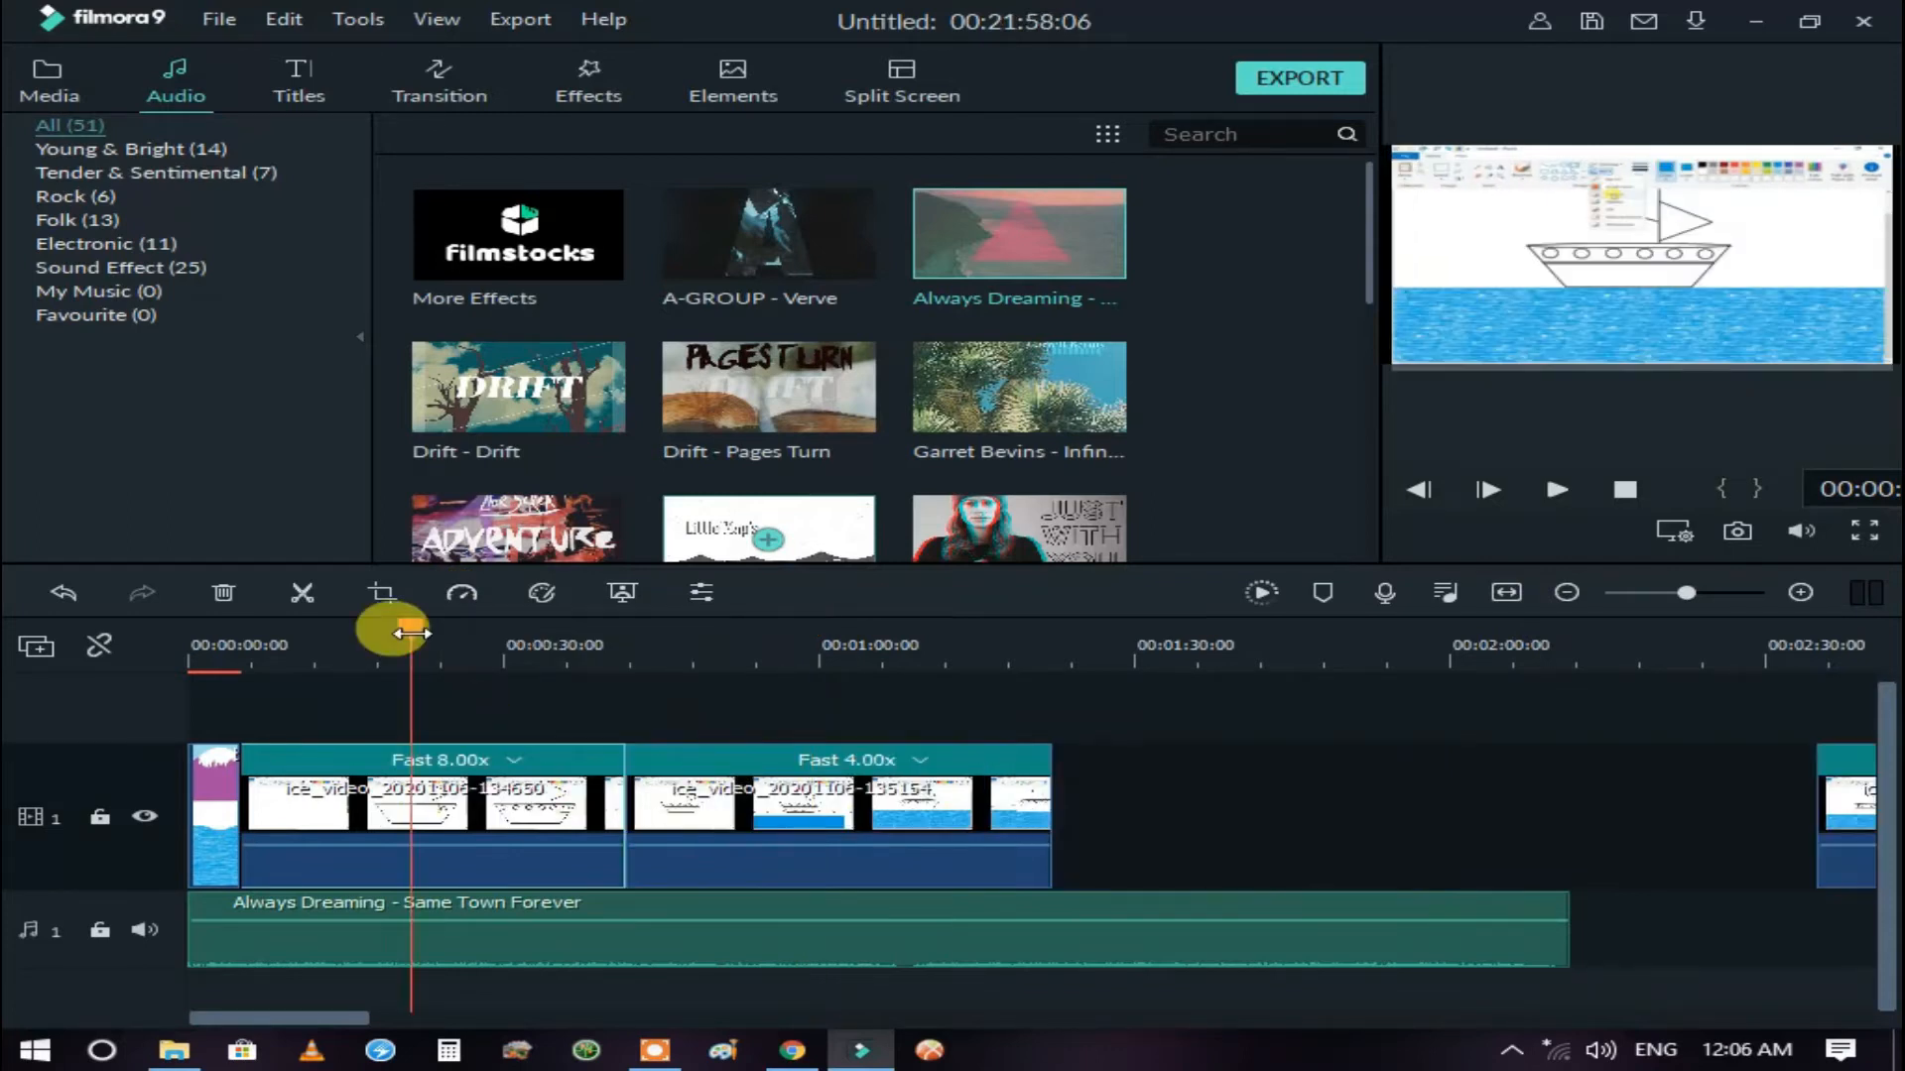
key(space)
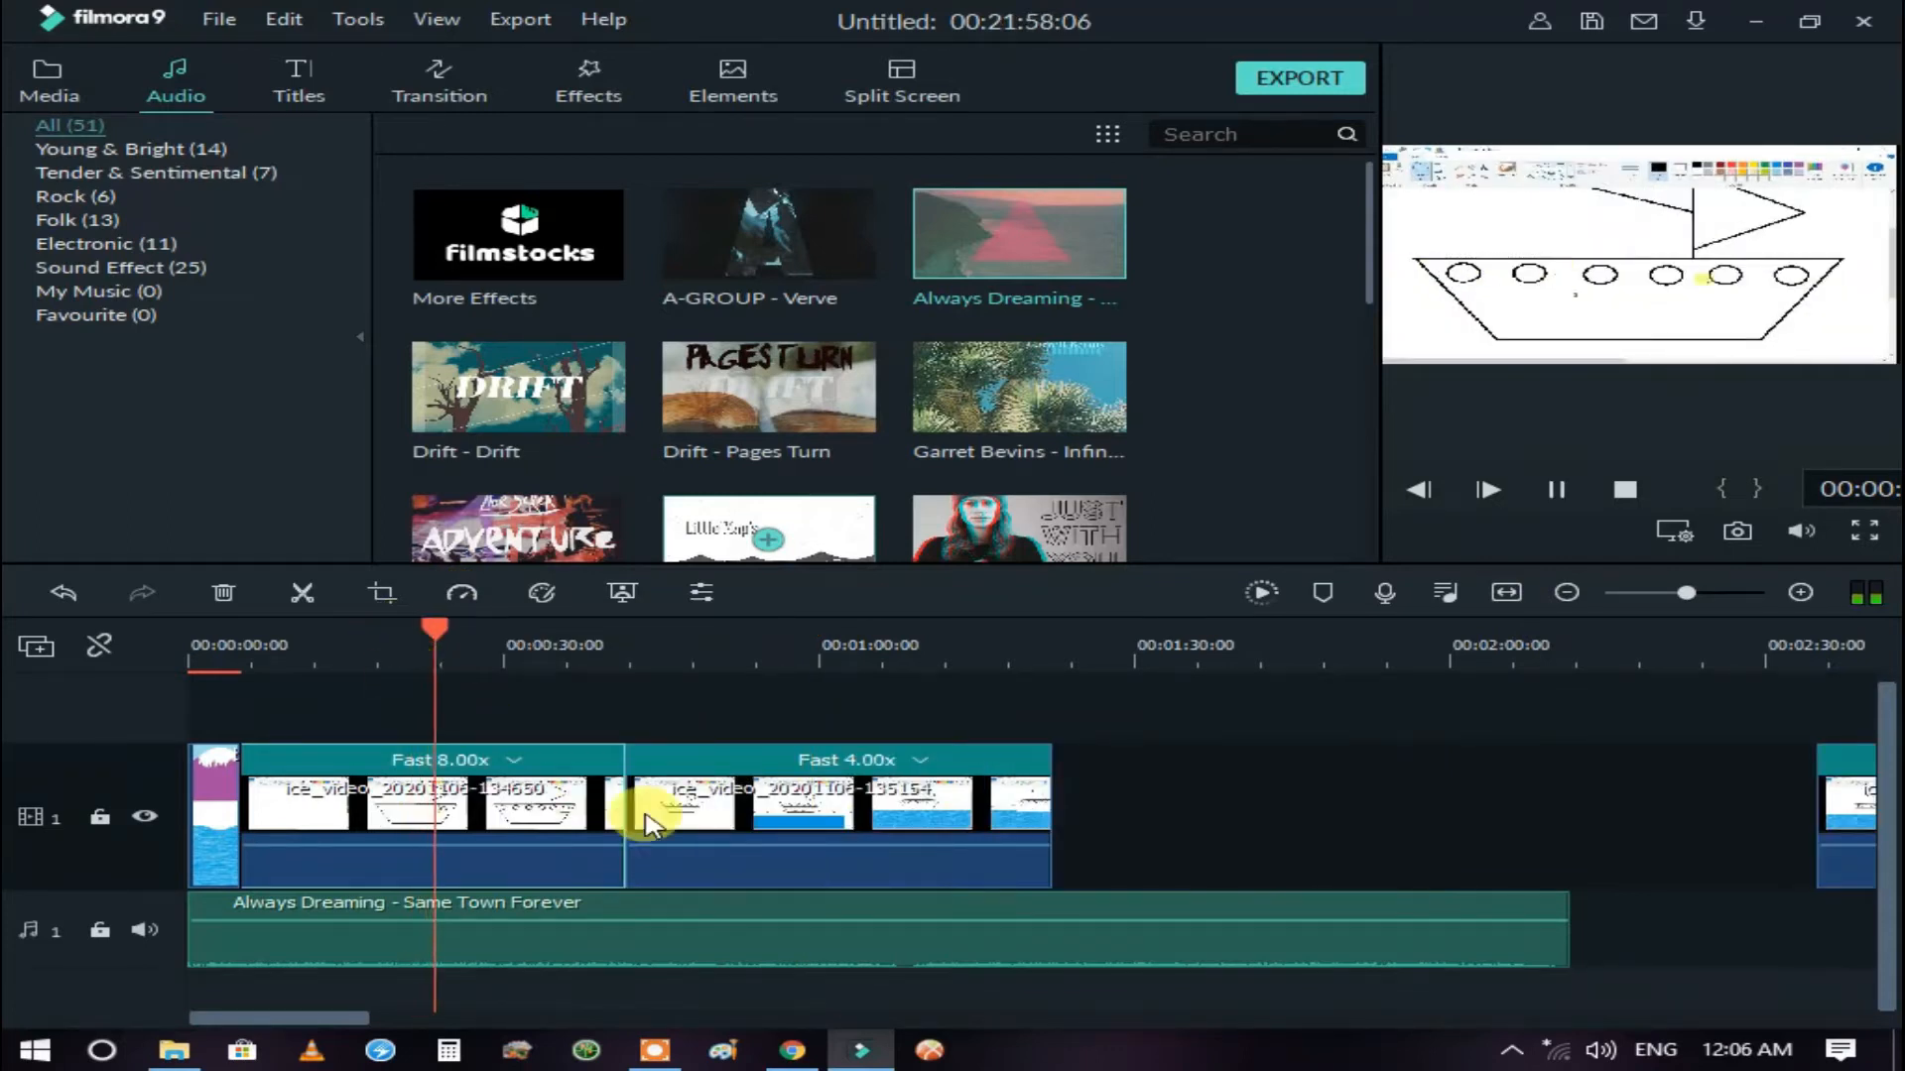
click(670, 645)
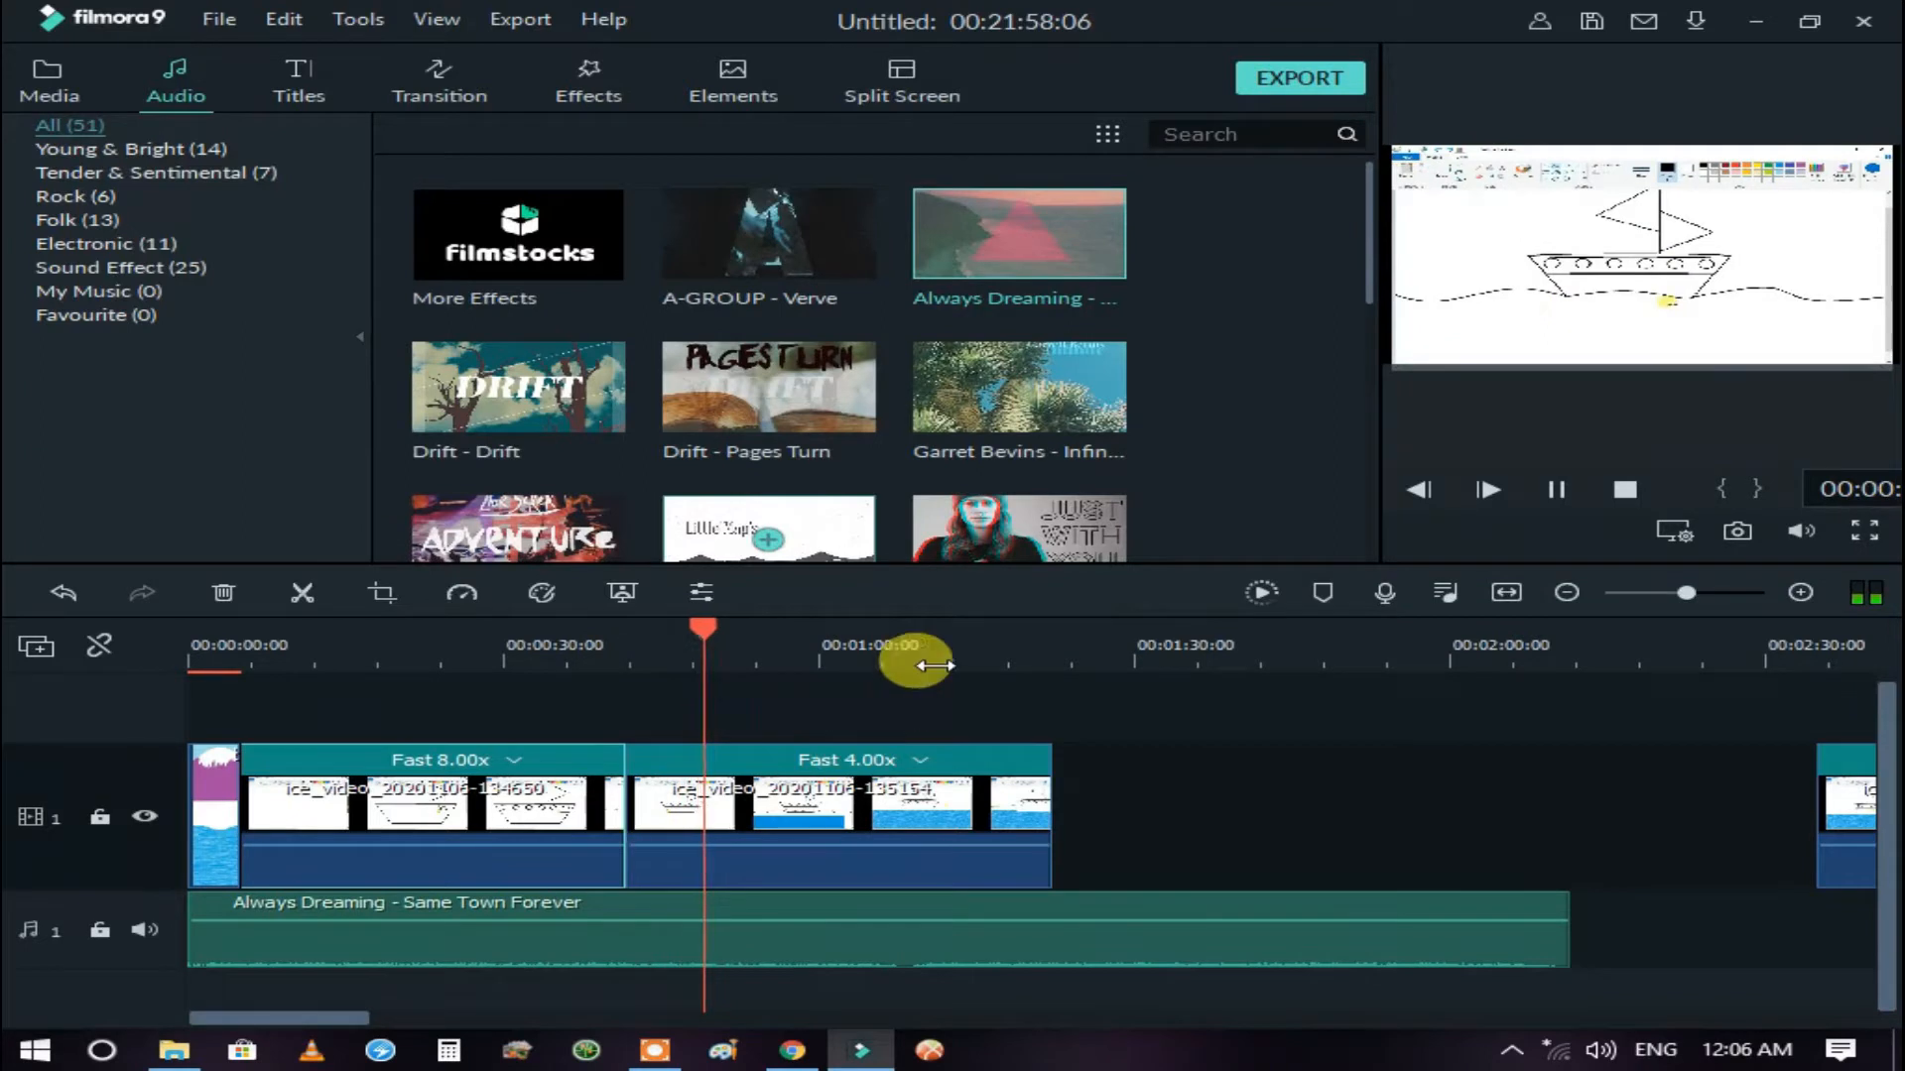
key(space)
mouse_move(781, 650)
mouse_down()
mouse_move(735, 655)
mouse_move(789, 647)
mouse_up()
click(303, 593)
click(694, 830)
key(Delete)
drag(863, 836, 710, 838)
click(570, 640)
key(space)
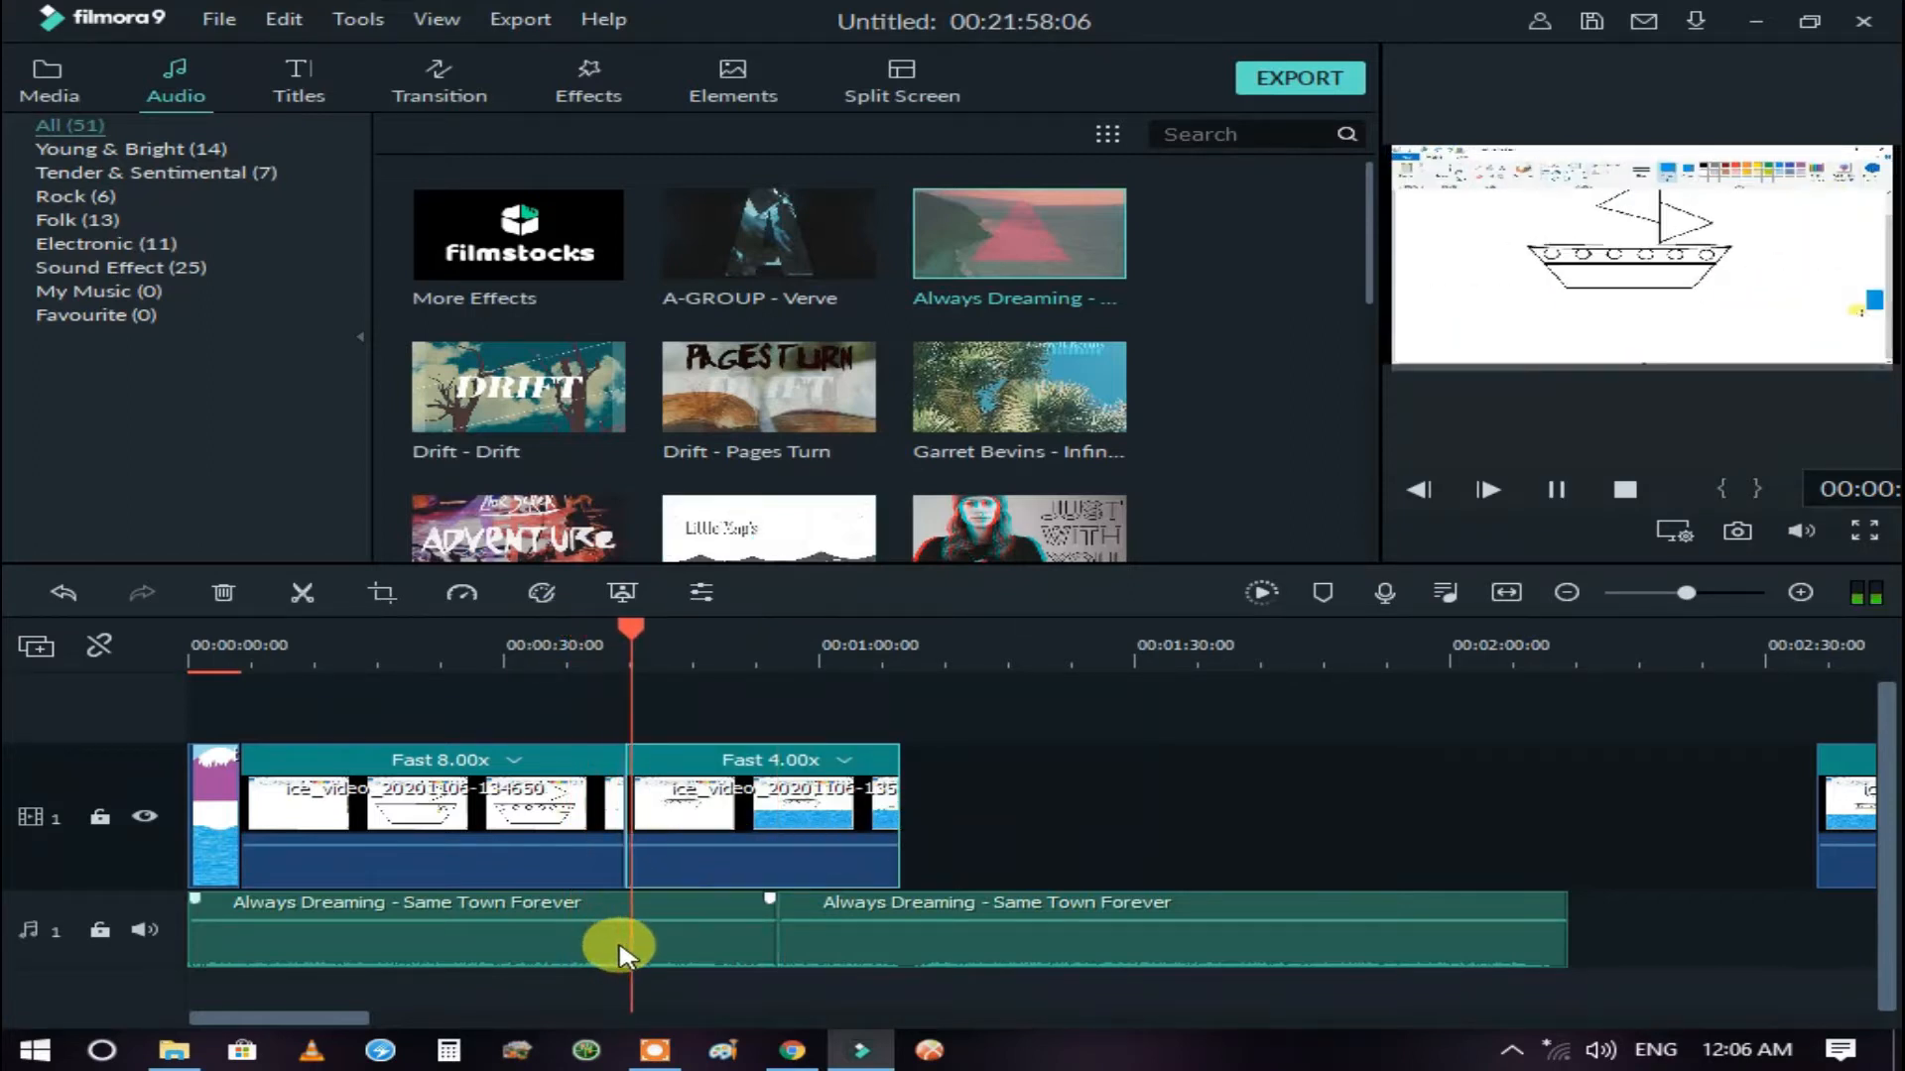
click(1671, 280)
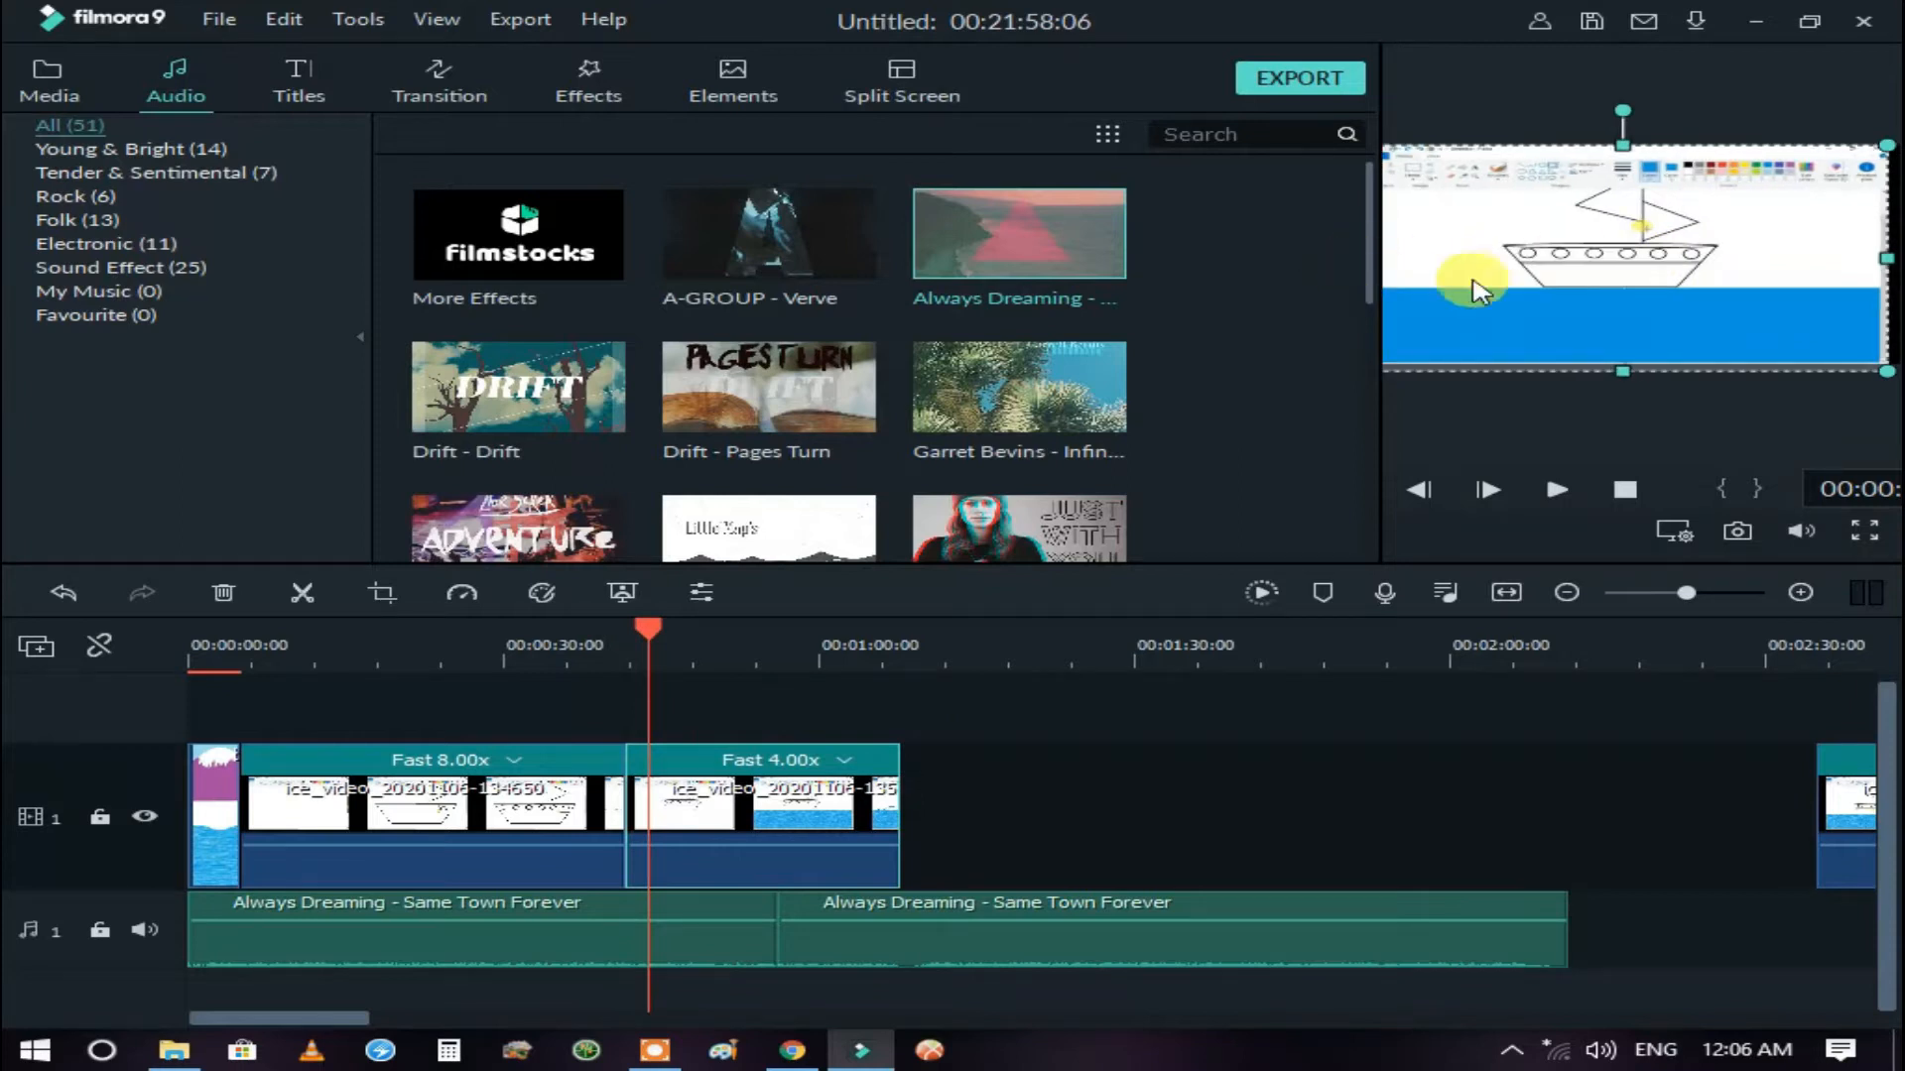
click(1552, 289)
click(732, 820)
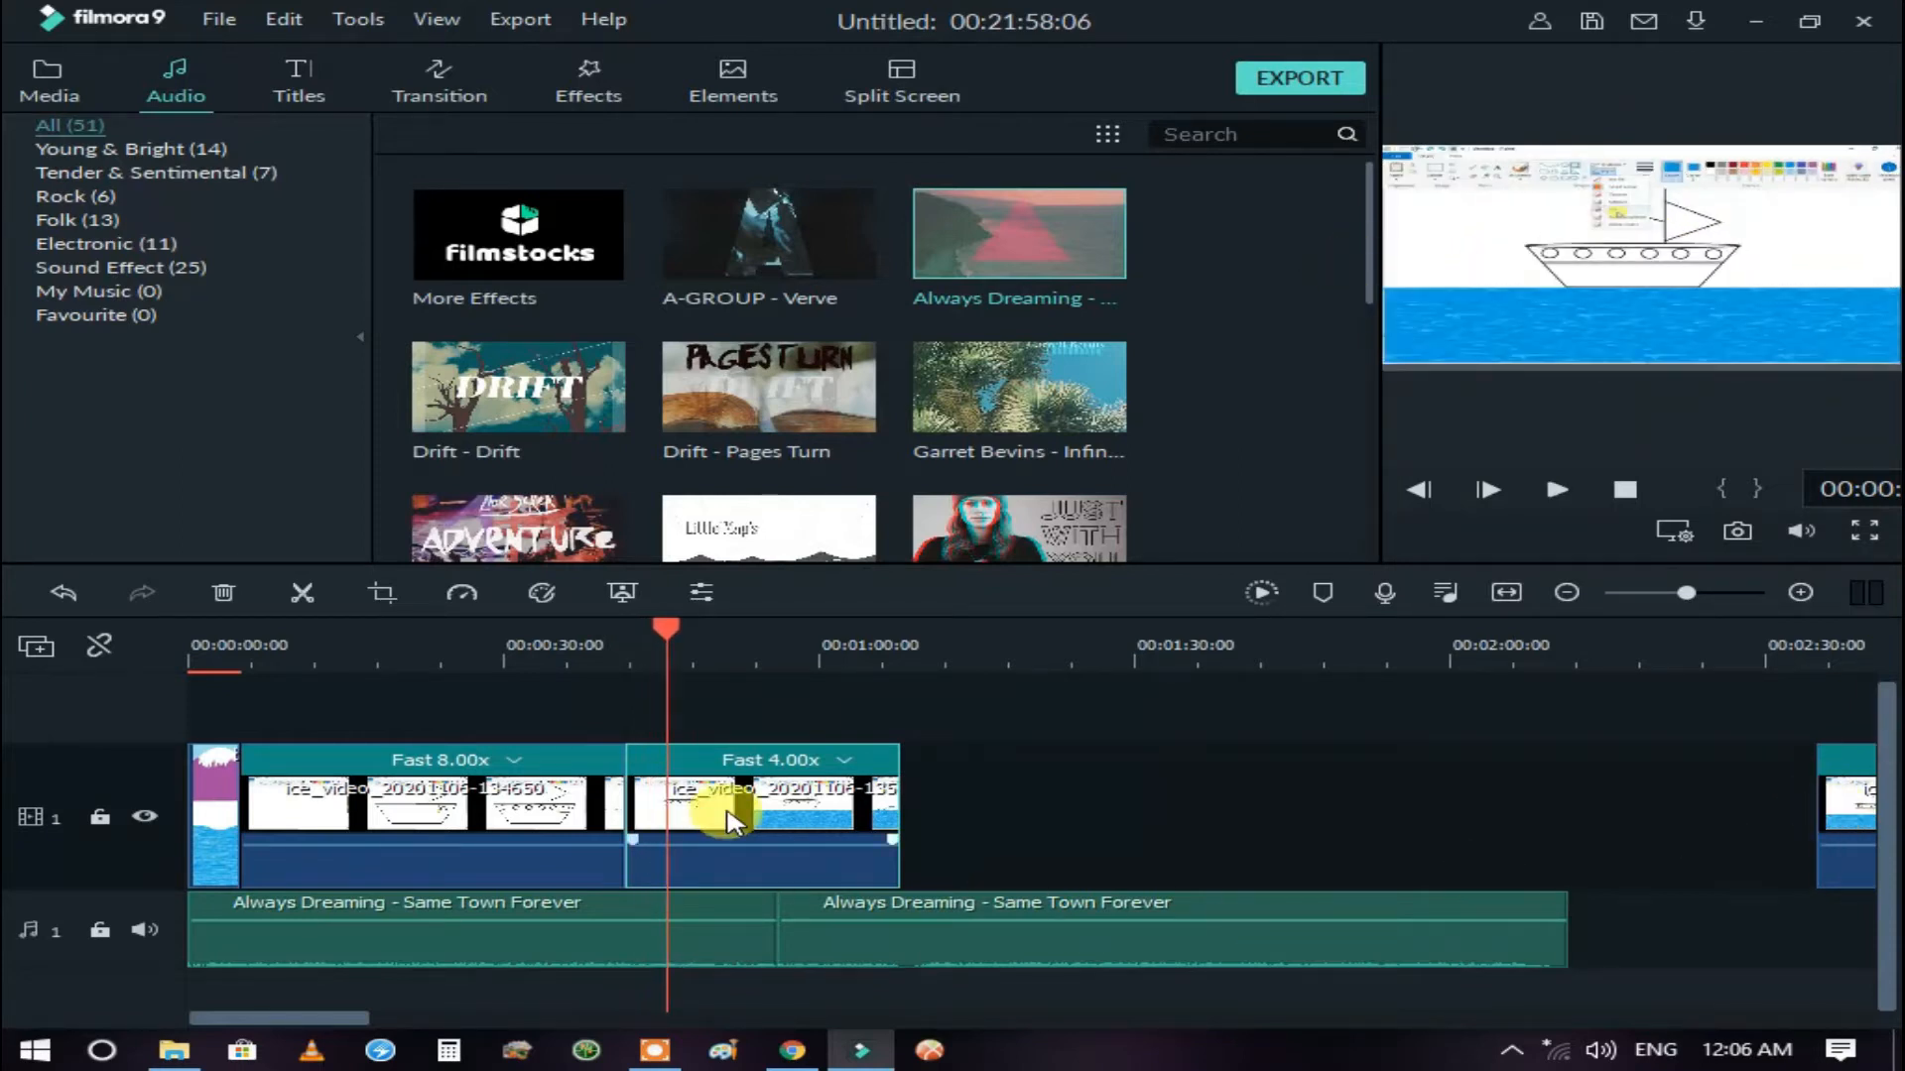
click(730, 650)
click(303, 593)
click(756, 880)
click(459, 592)
click(572, 726)
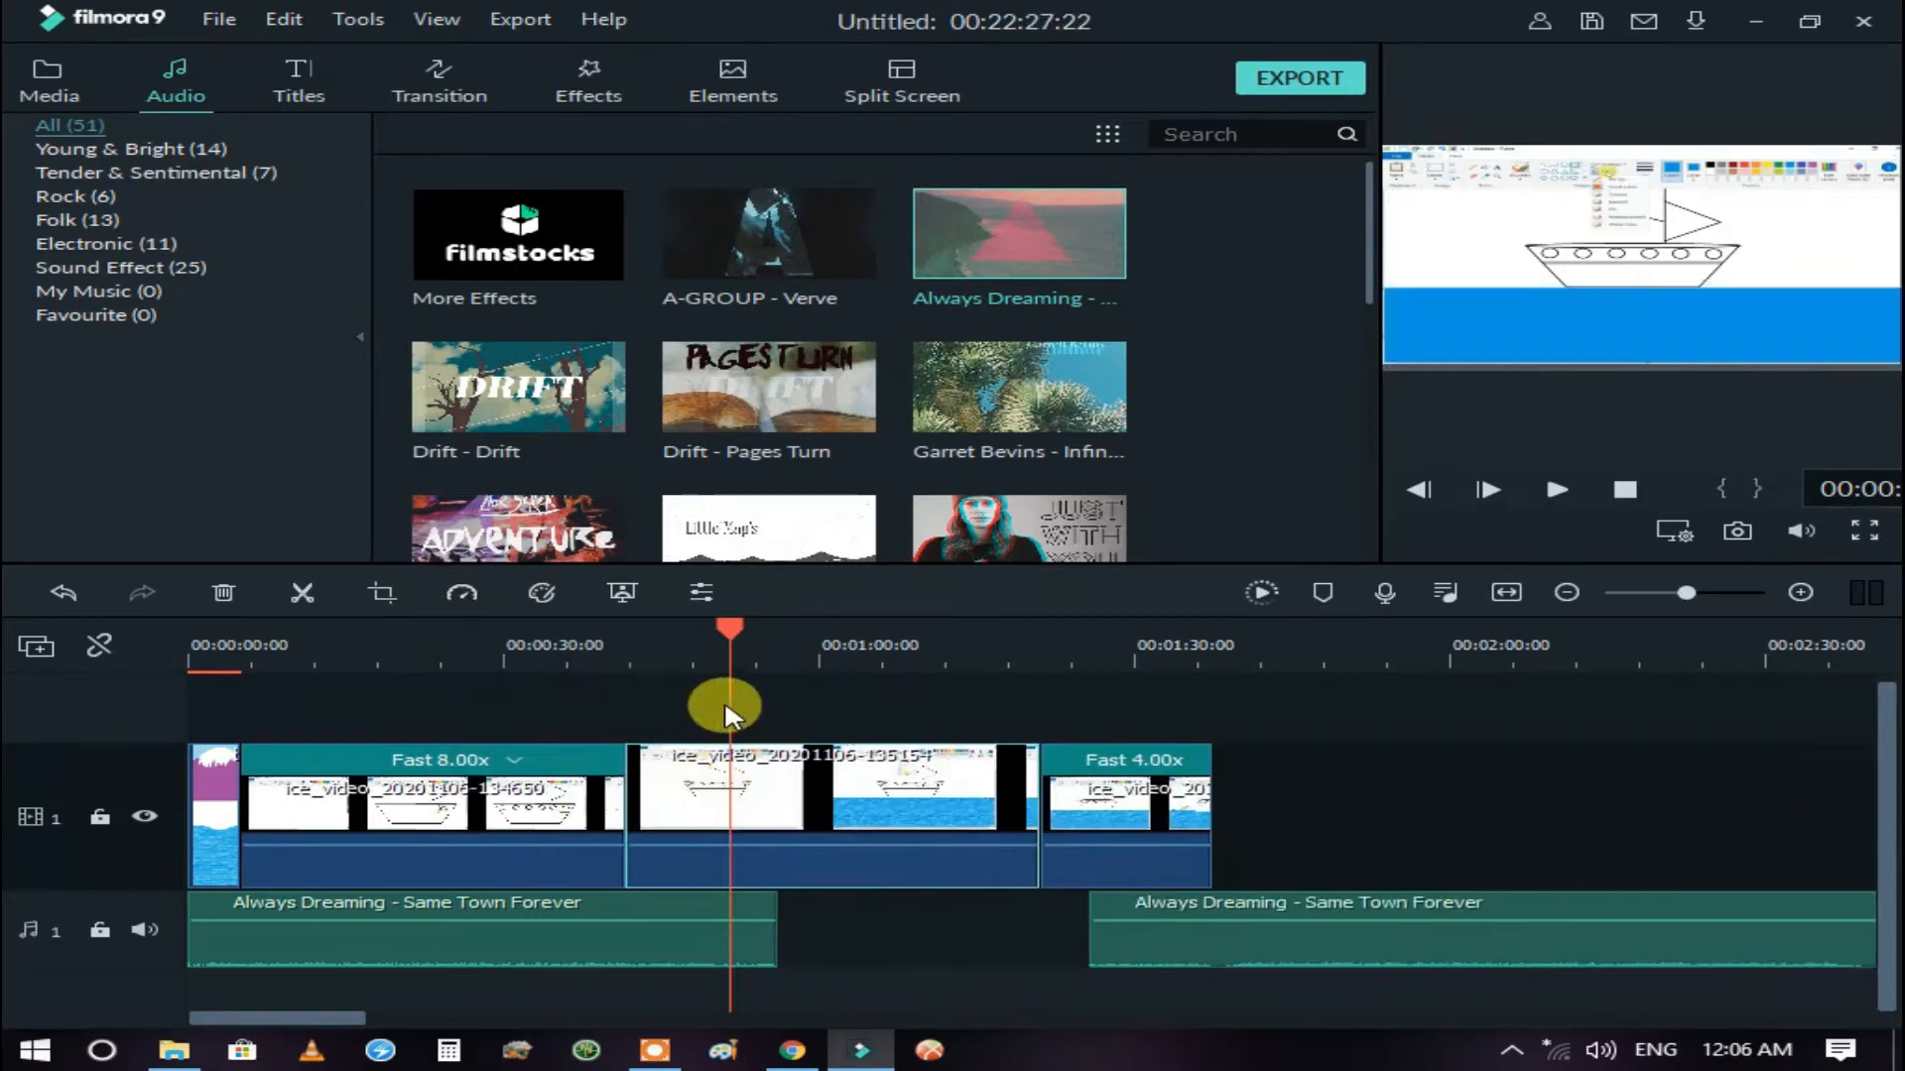
- Preview the normal-speed section and move the second music piece back against the first one
key(space)
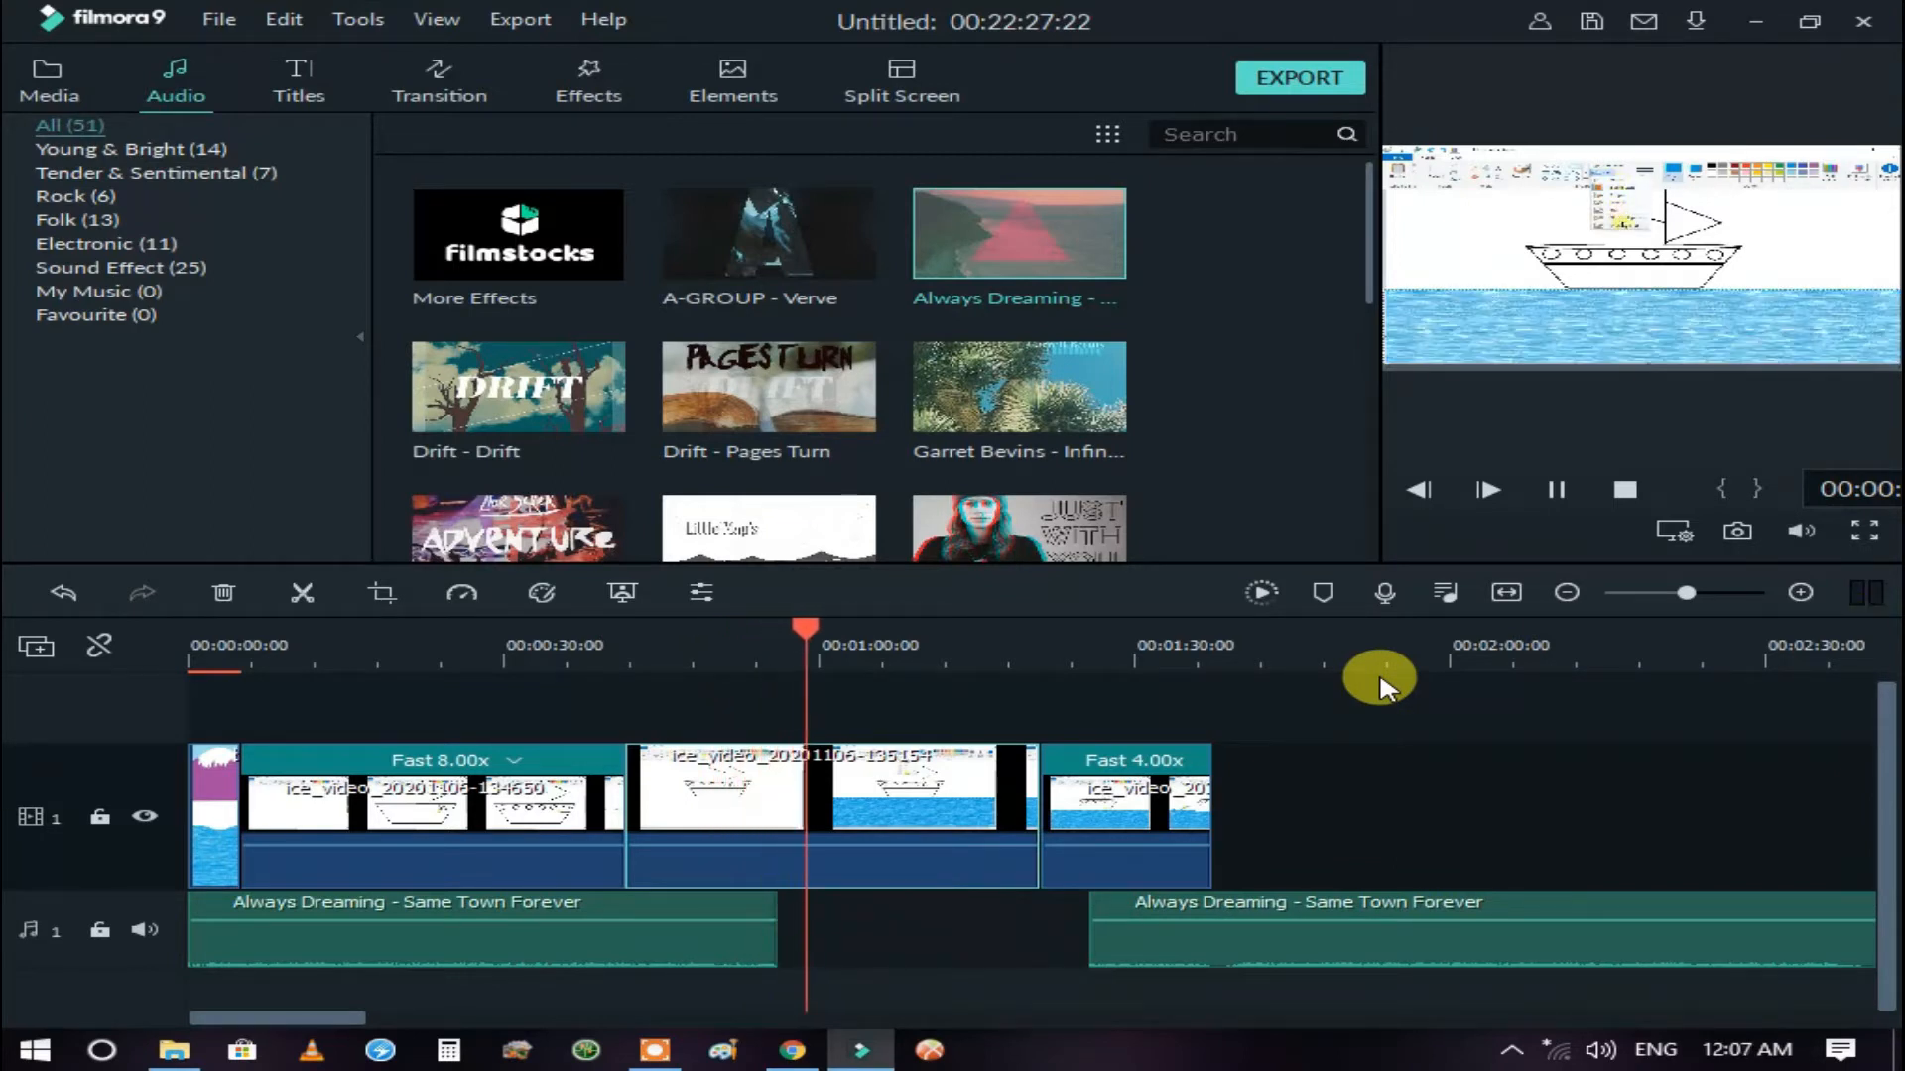
key(space)
drag(1220, 947, 925, 1031)
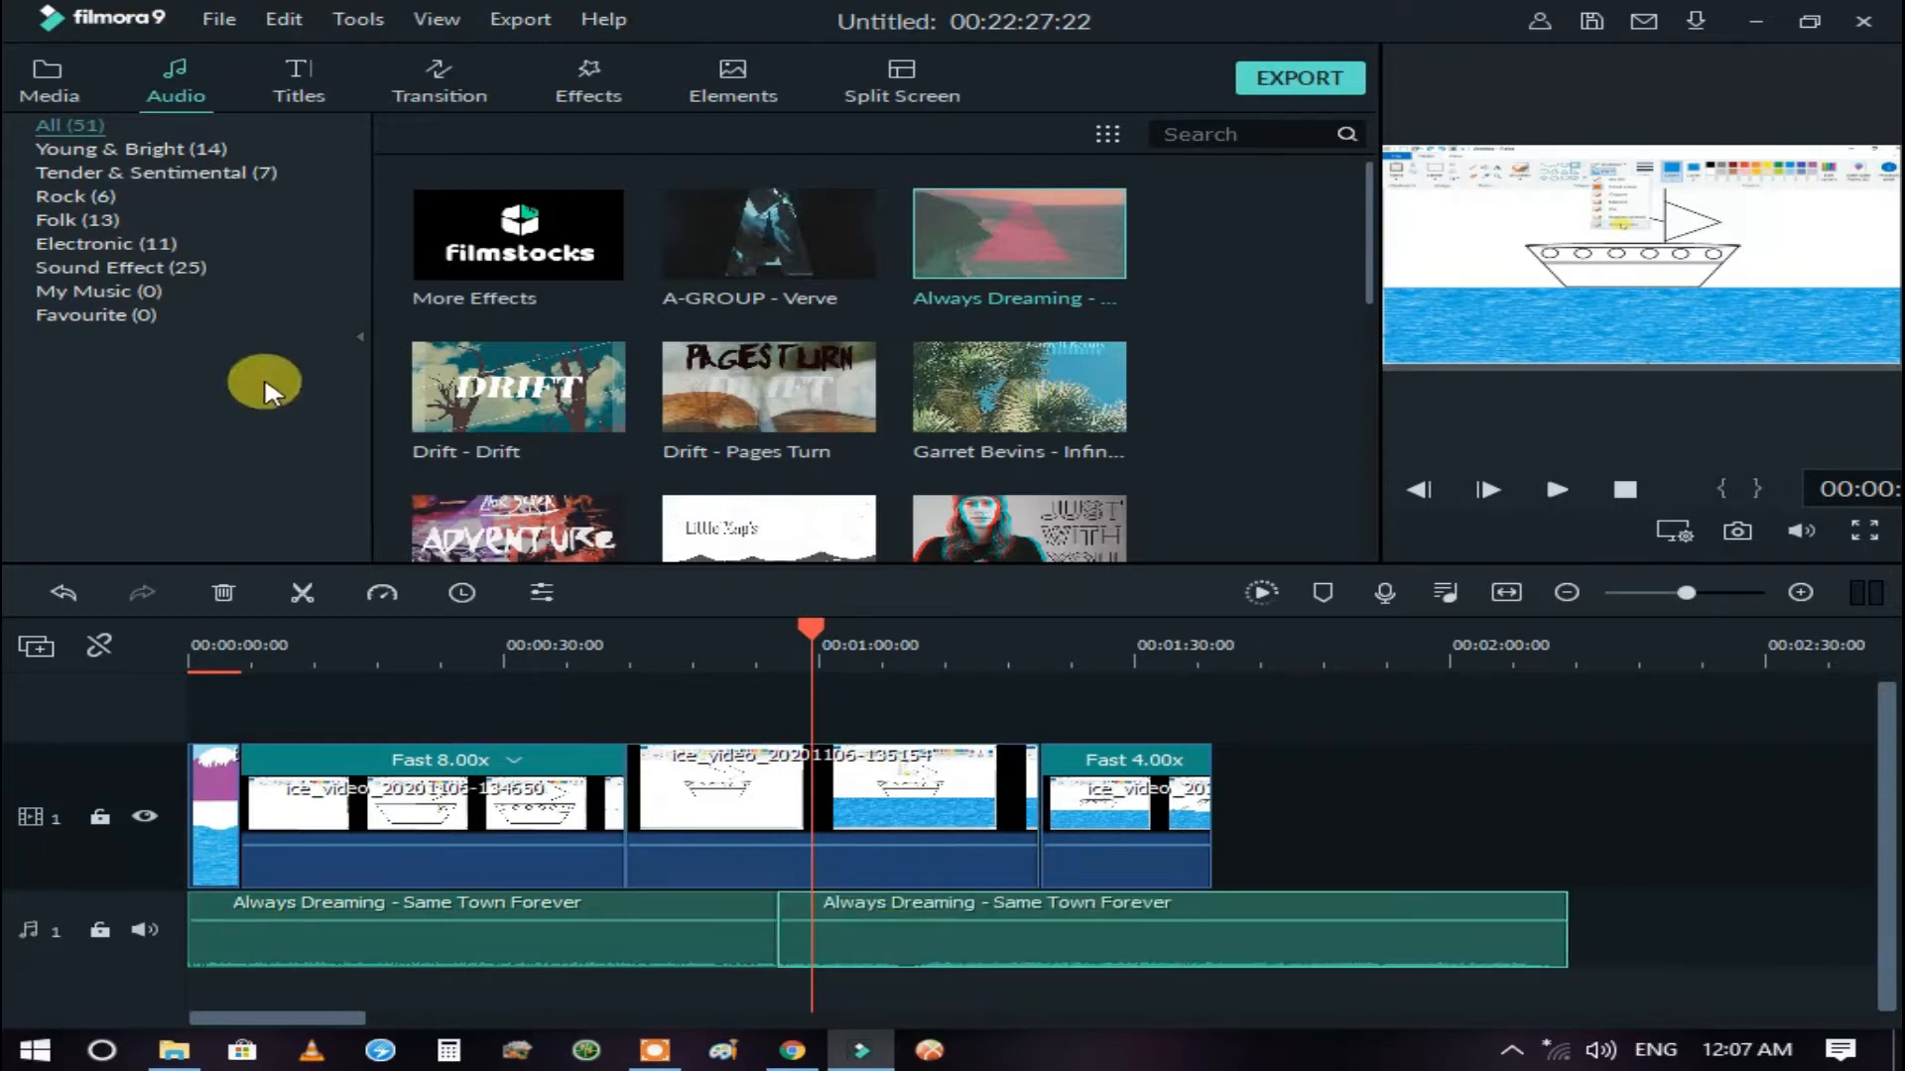
click(746, 751)
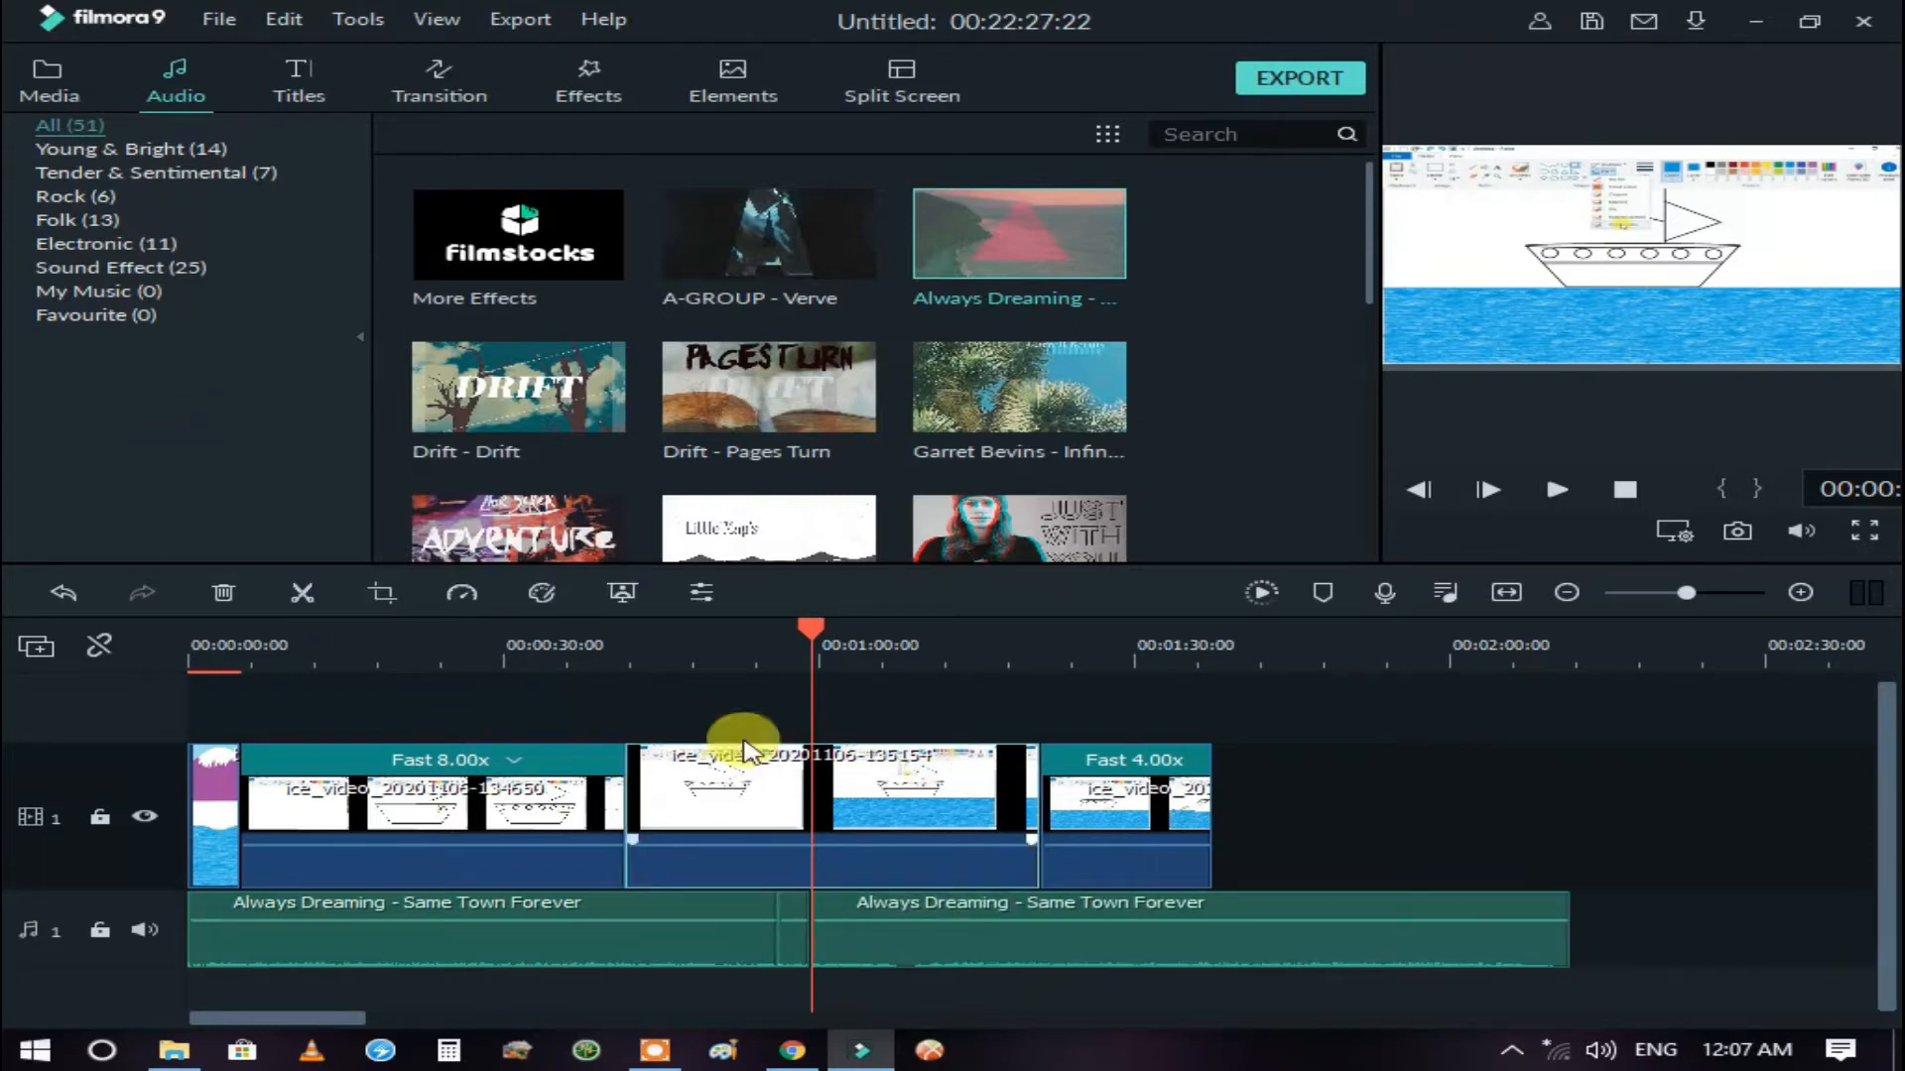
click(466, 595)
mouse_move(637, 694)
click(721, 706)
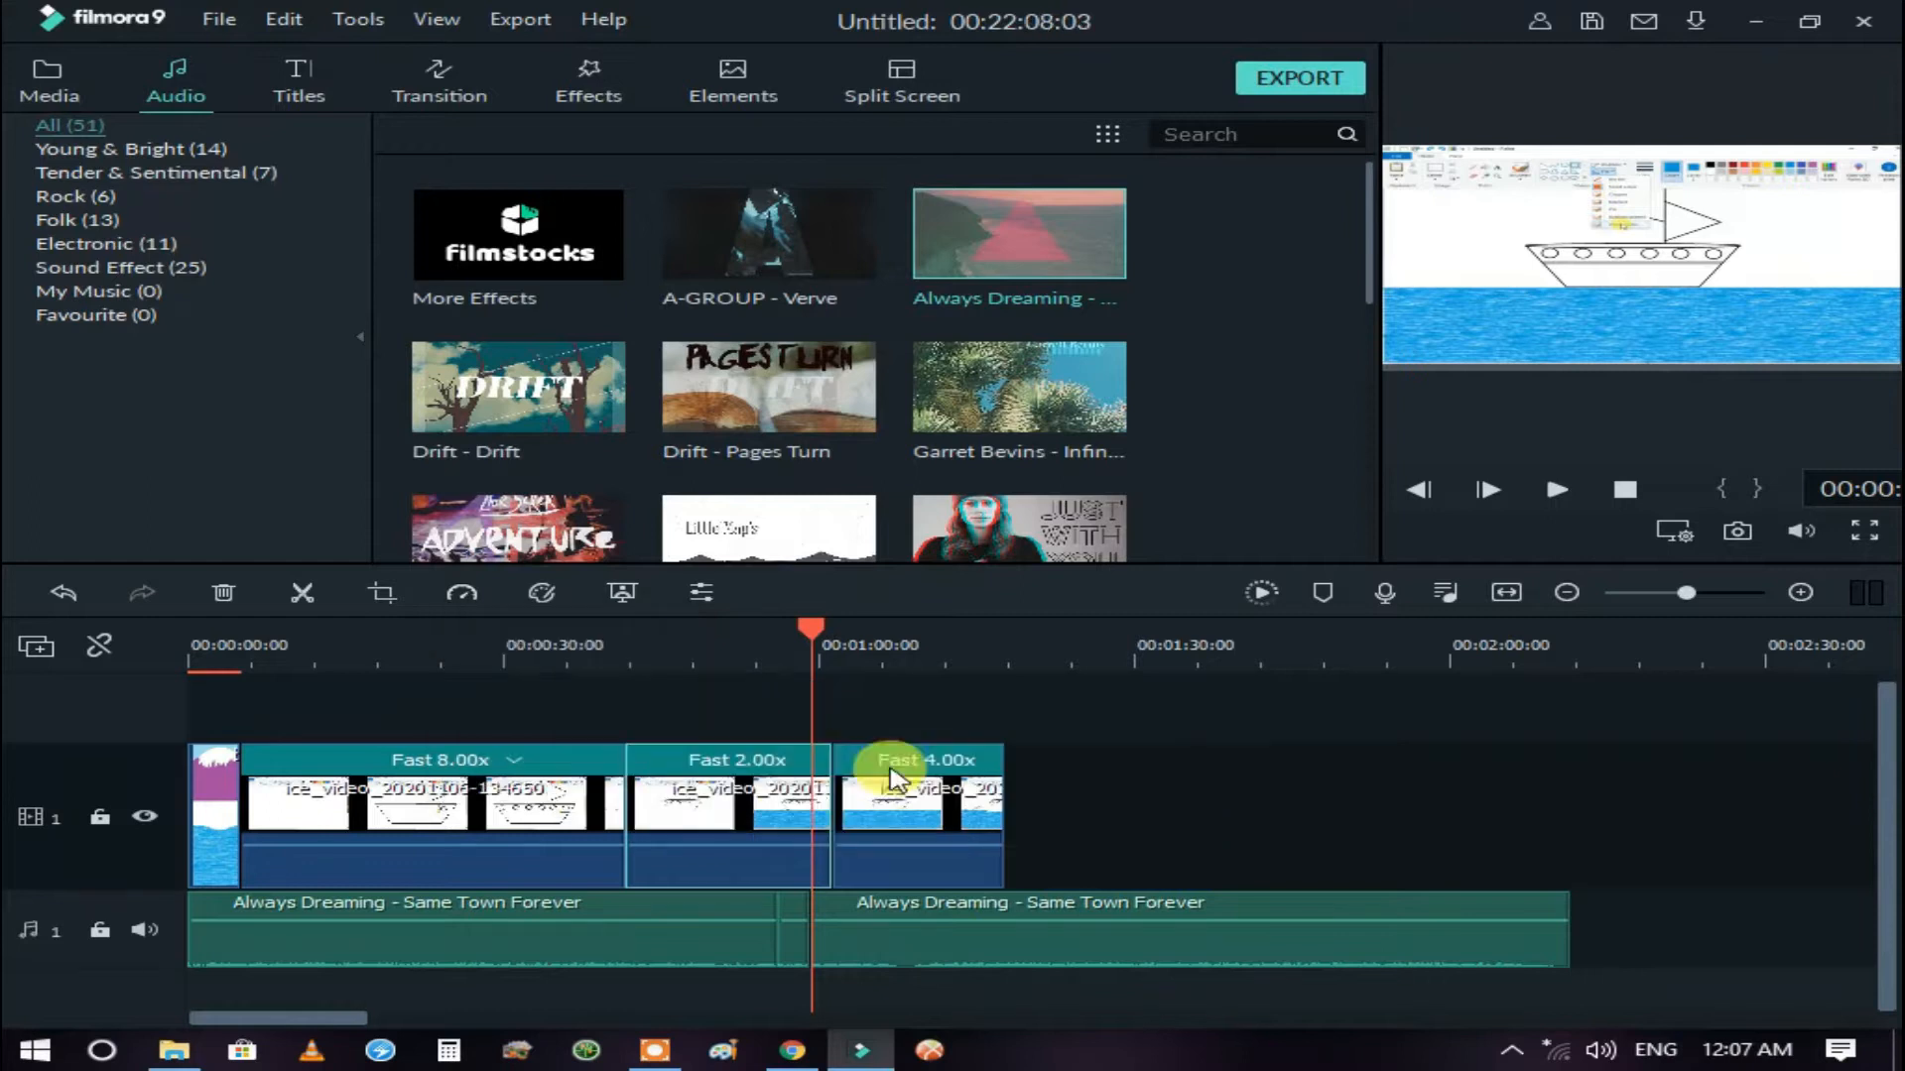
click(57, 593)
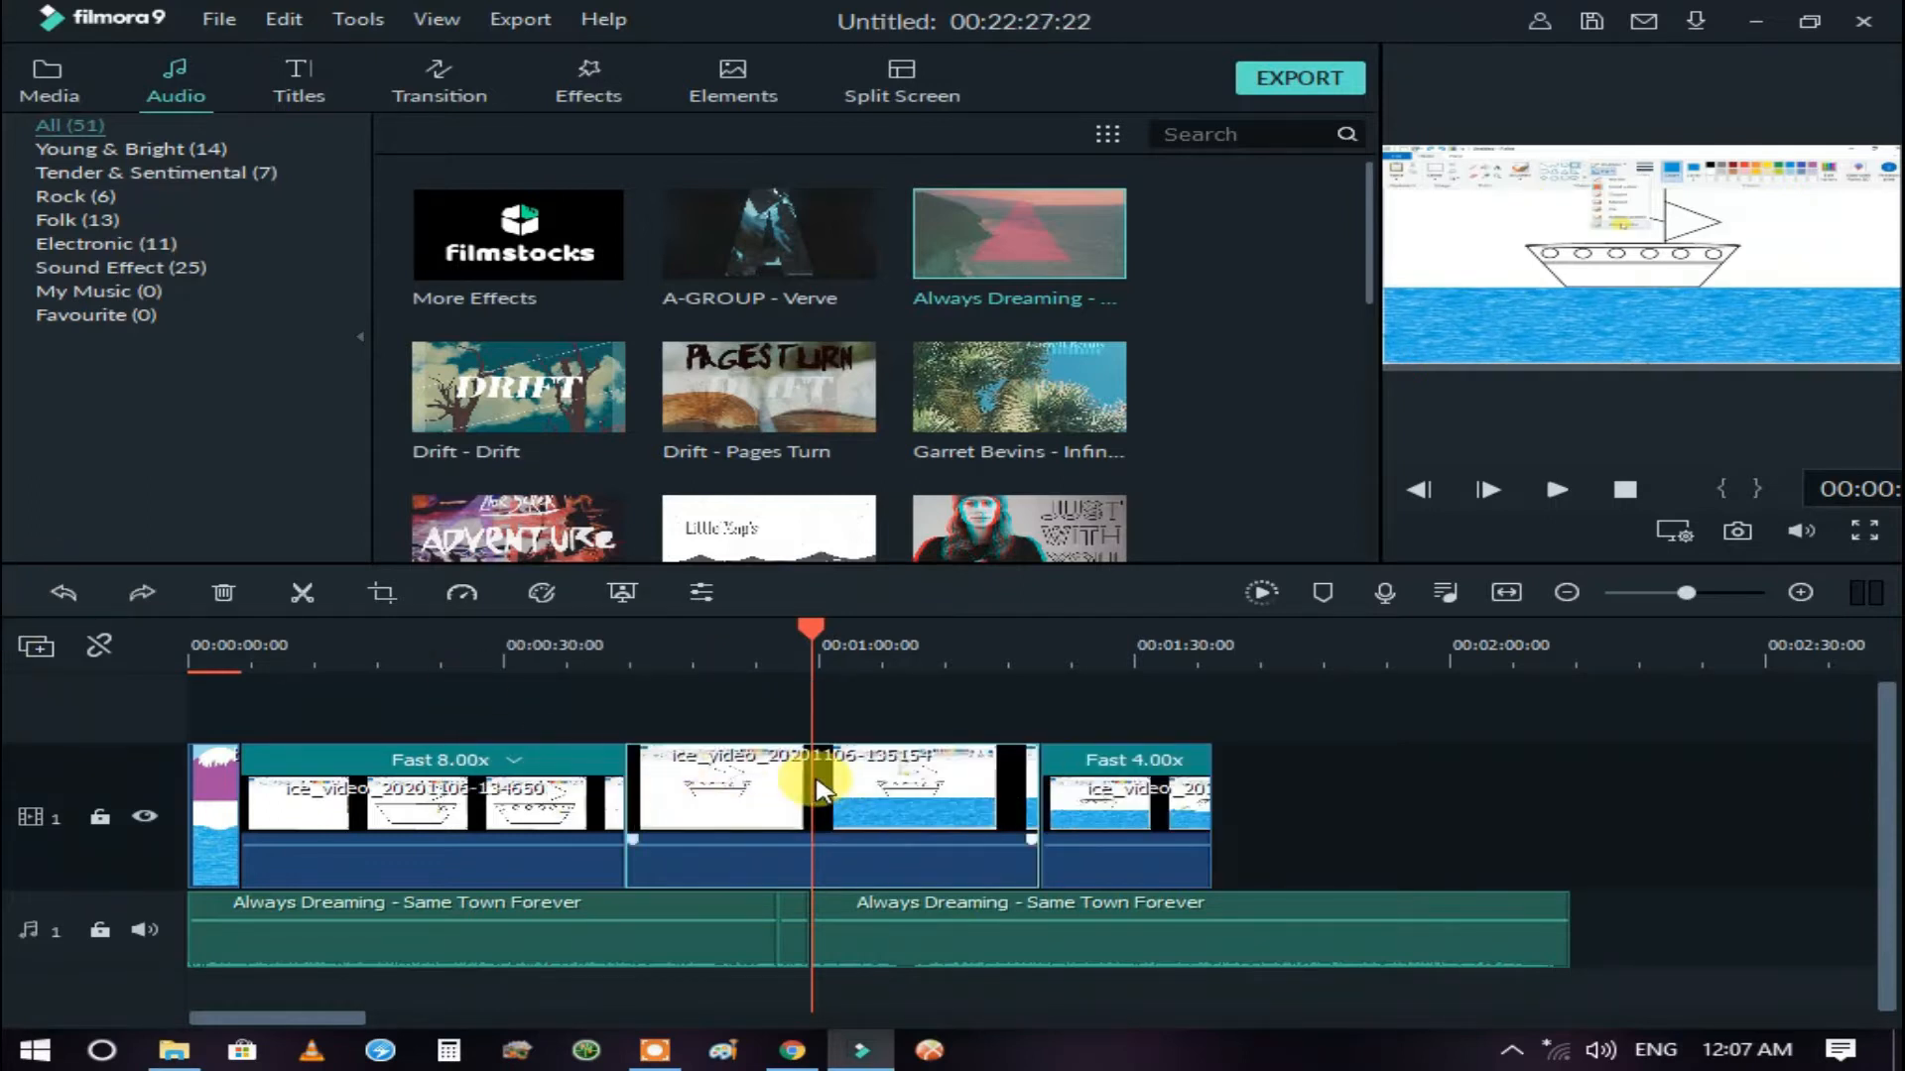
- Split the normal-speed section just before the 1-minute mark, set its second part to Fast 2x and review the result
click(303, 592)
click(462, 594)
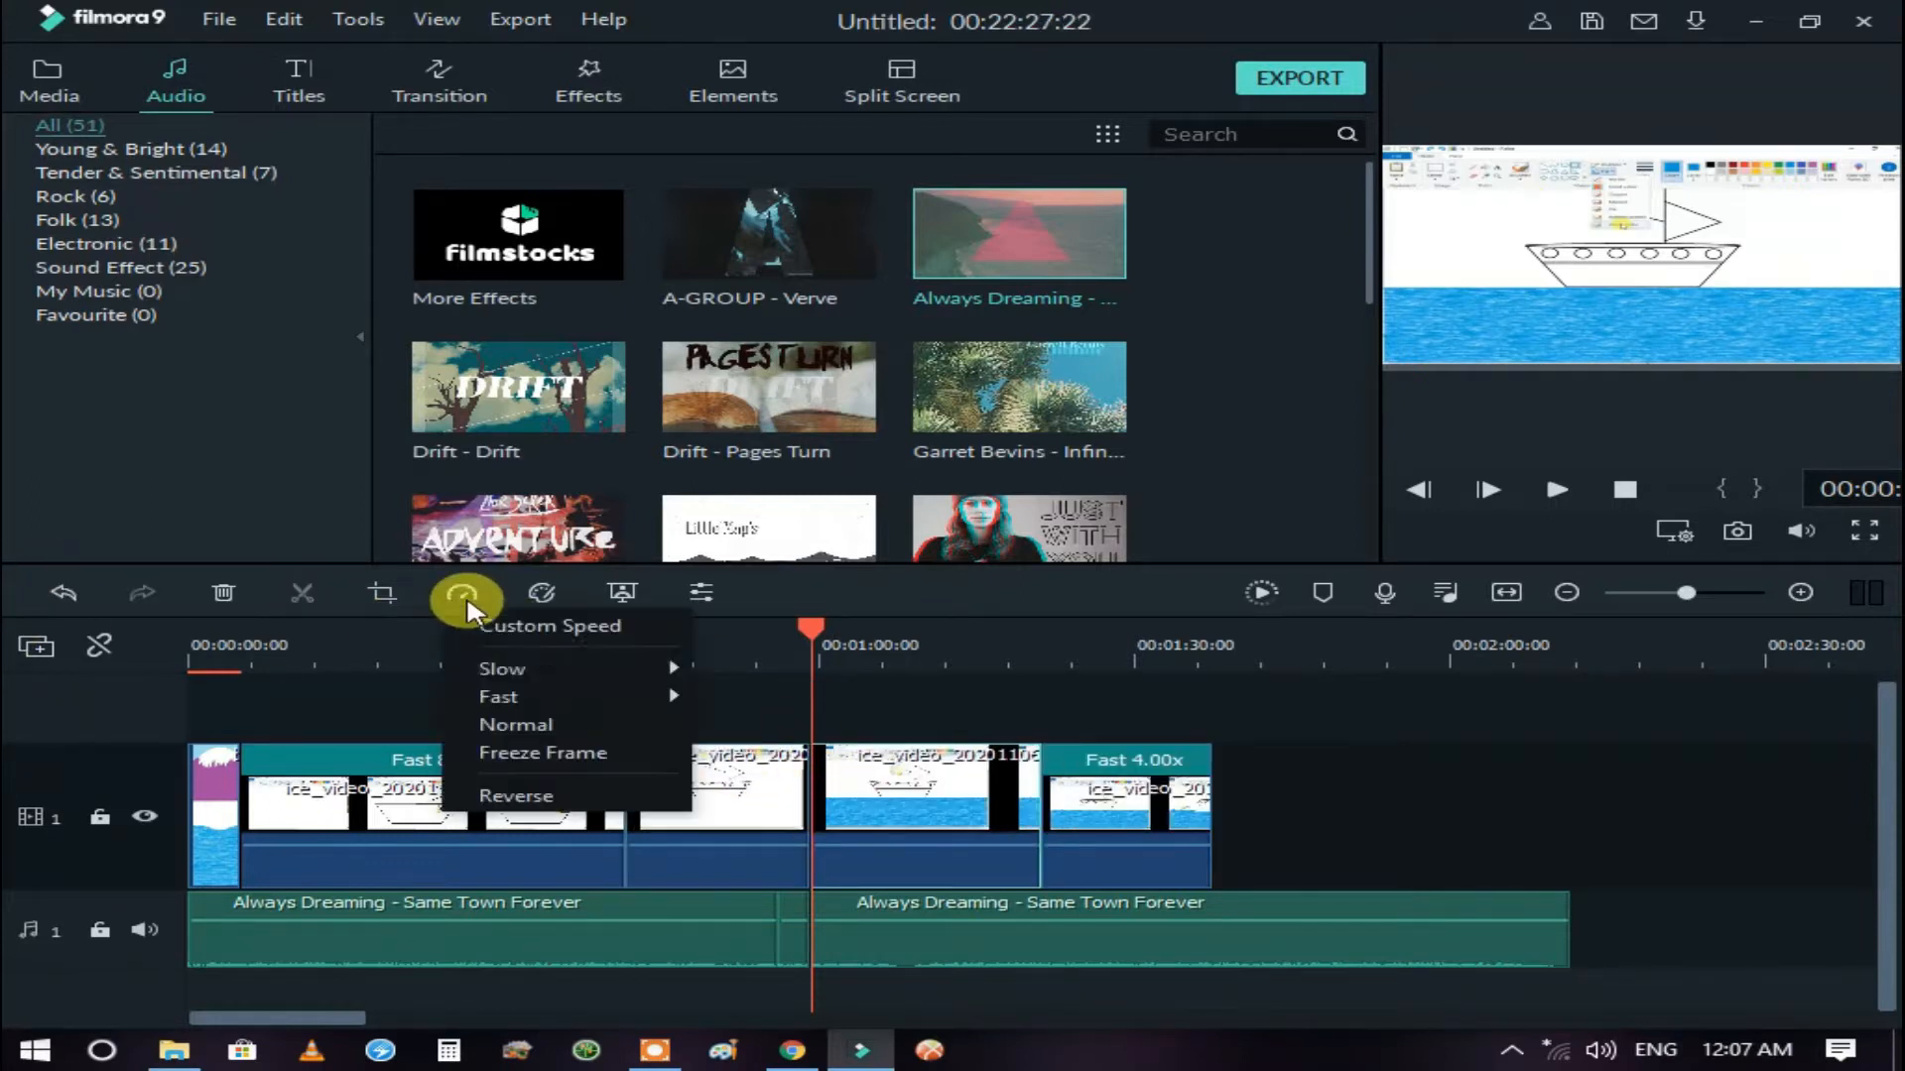
mouse_move(615, 668)
click(739, 698)
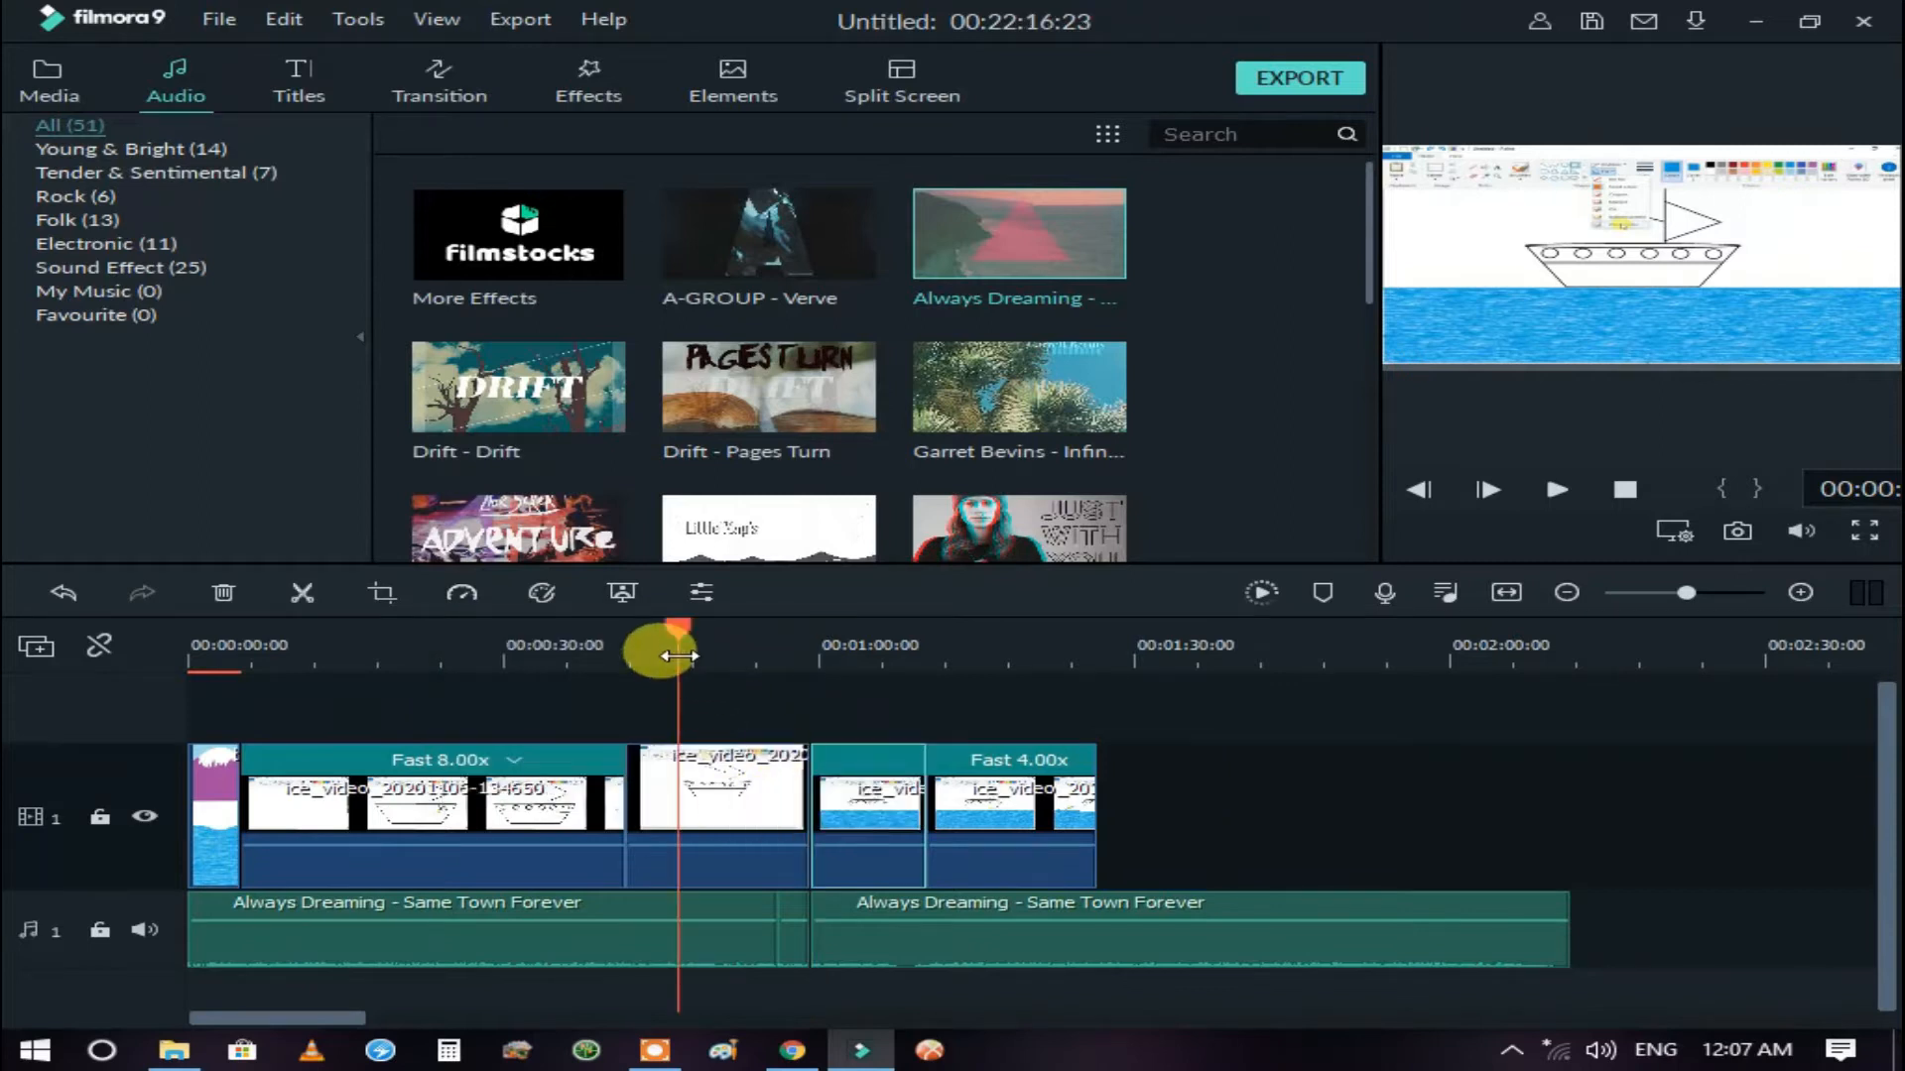
mouse_move(681, 635)
mouse_down()
mouse_move(757, 629)
mouse_move(991, 720)
mouse_move(1076, 786)
mouse_up()
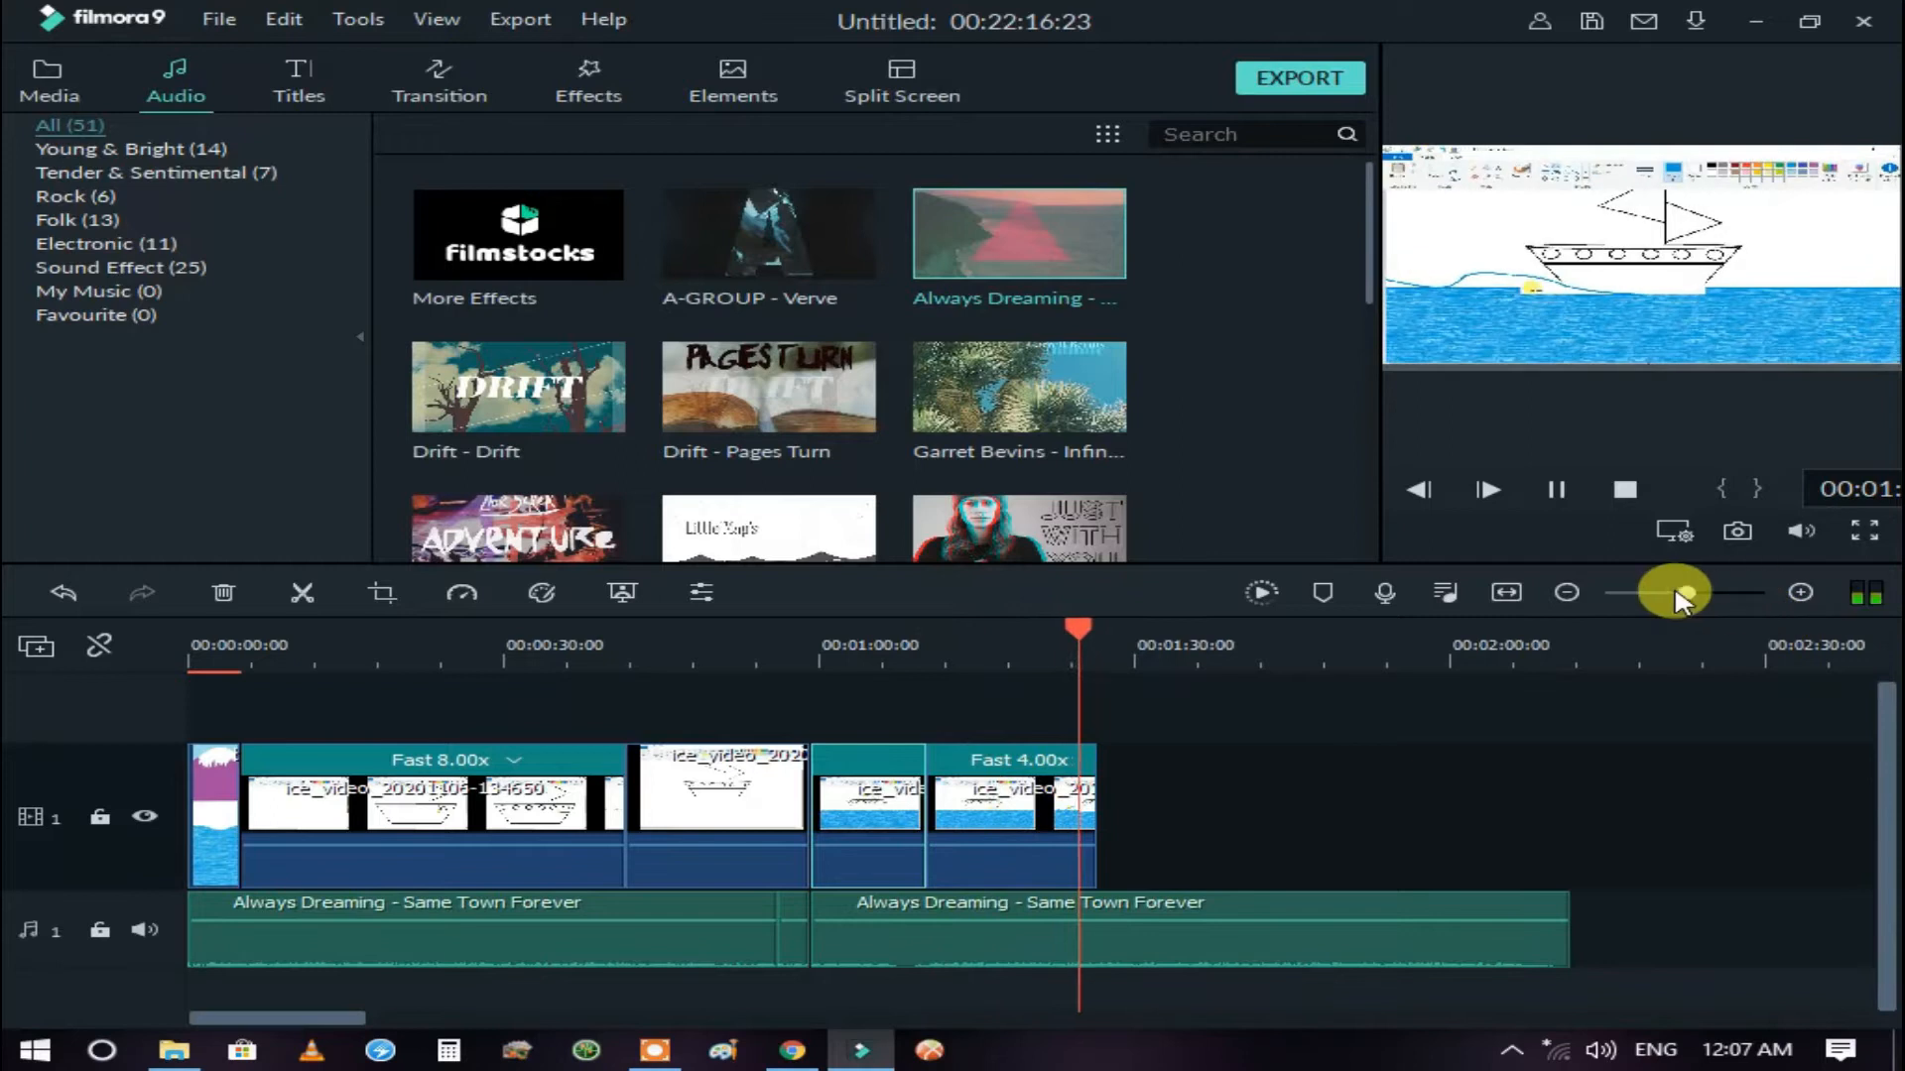
drag(1685, 593, 1672, 593)
drag(1382, 859, 615, 808)
click(1432, 843)
key(Delete)
mouse_move(655, 631)
mouse_down()
mouse_move(671, 652)
mouse_move(608, 652)
mouse_move(588, 679)
mouse_up()
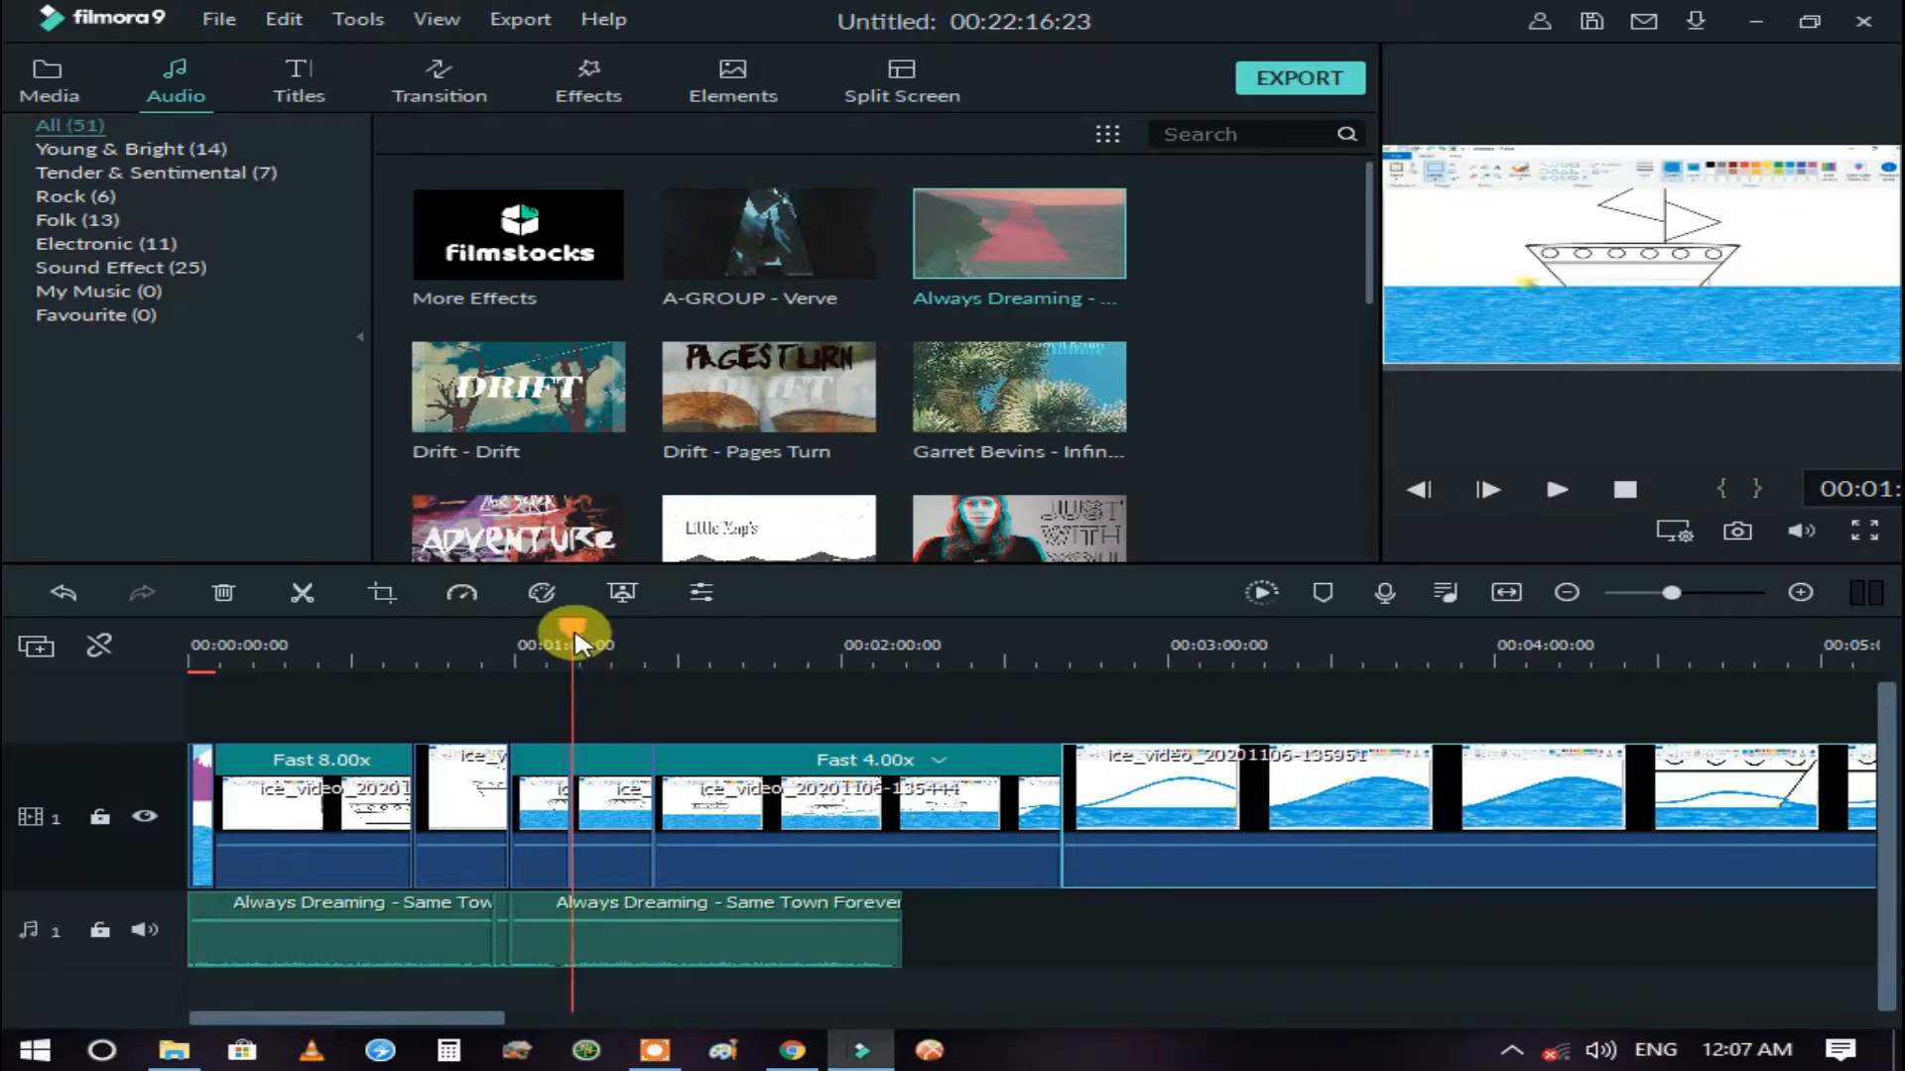
mouse_move(582, 645)
mouse_down()
mouse_move(646, 646)
mouse_move(831, 718)
mouse_up()
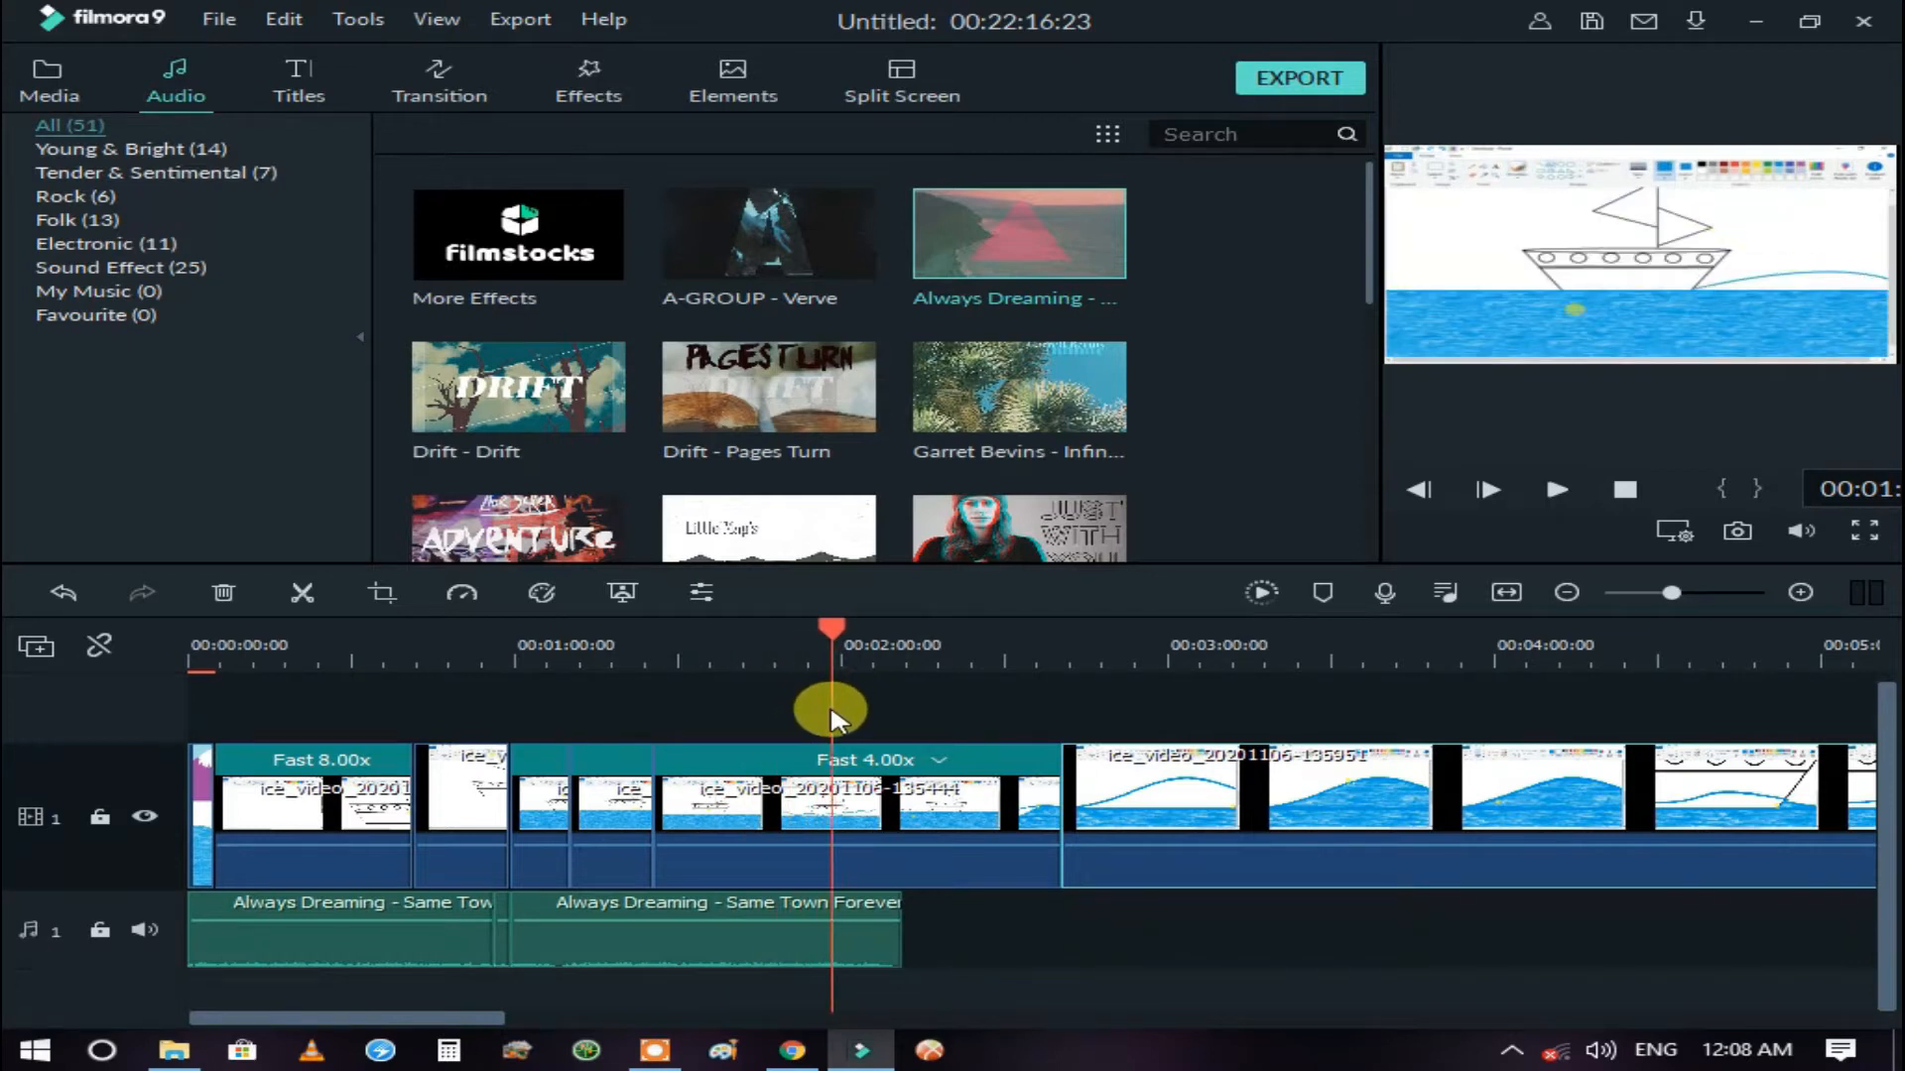
click(300, 593)
click(731, 814)
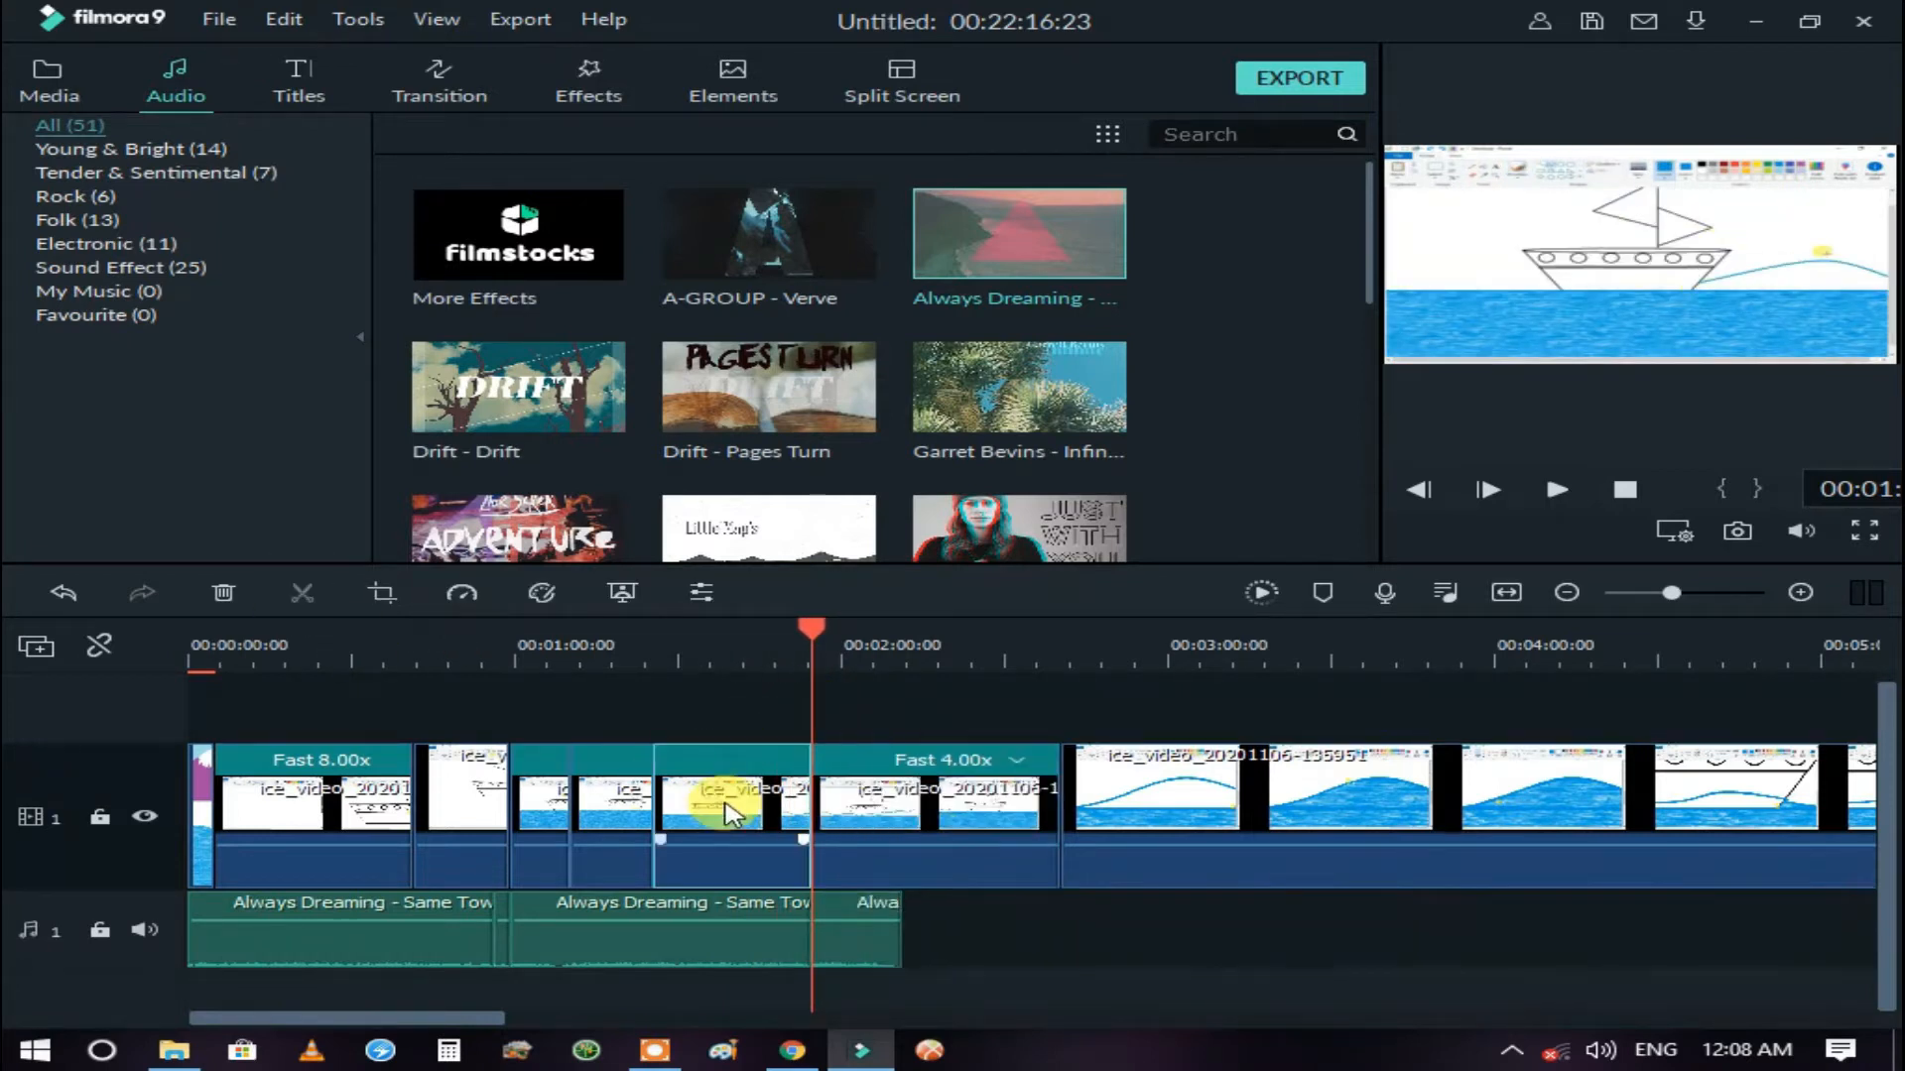
key(Delete)
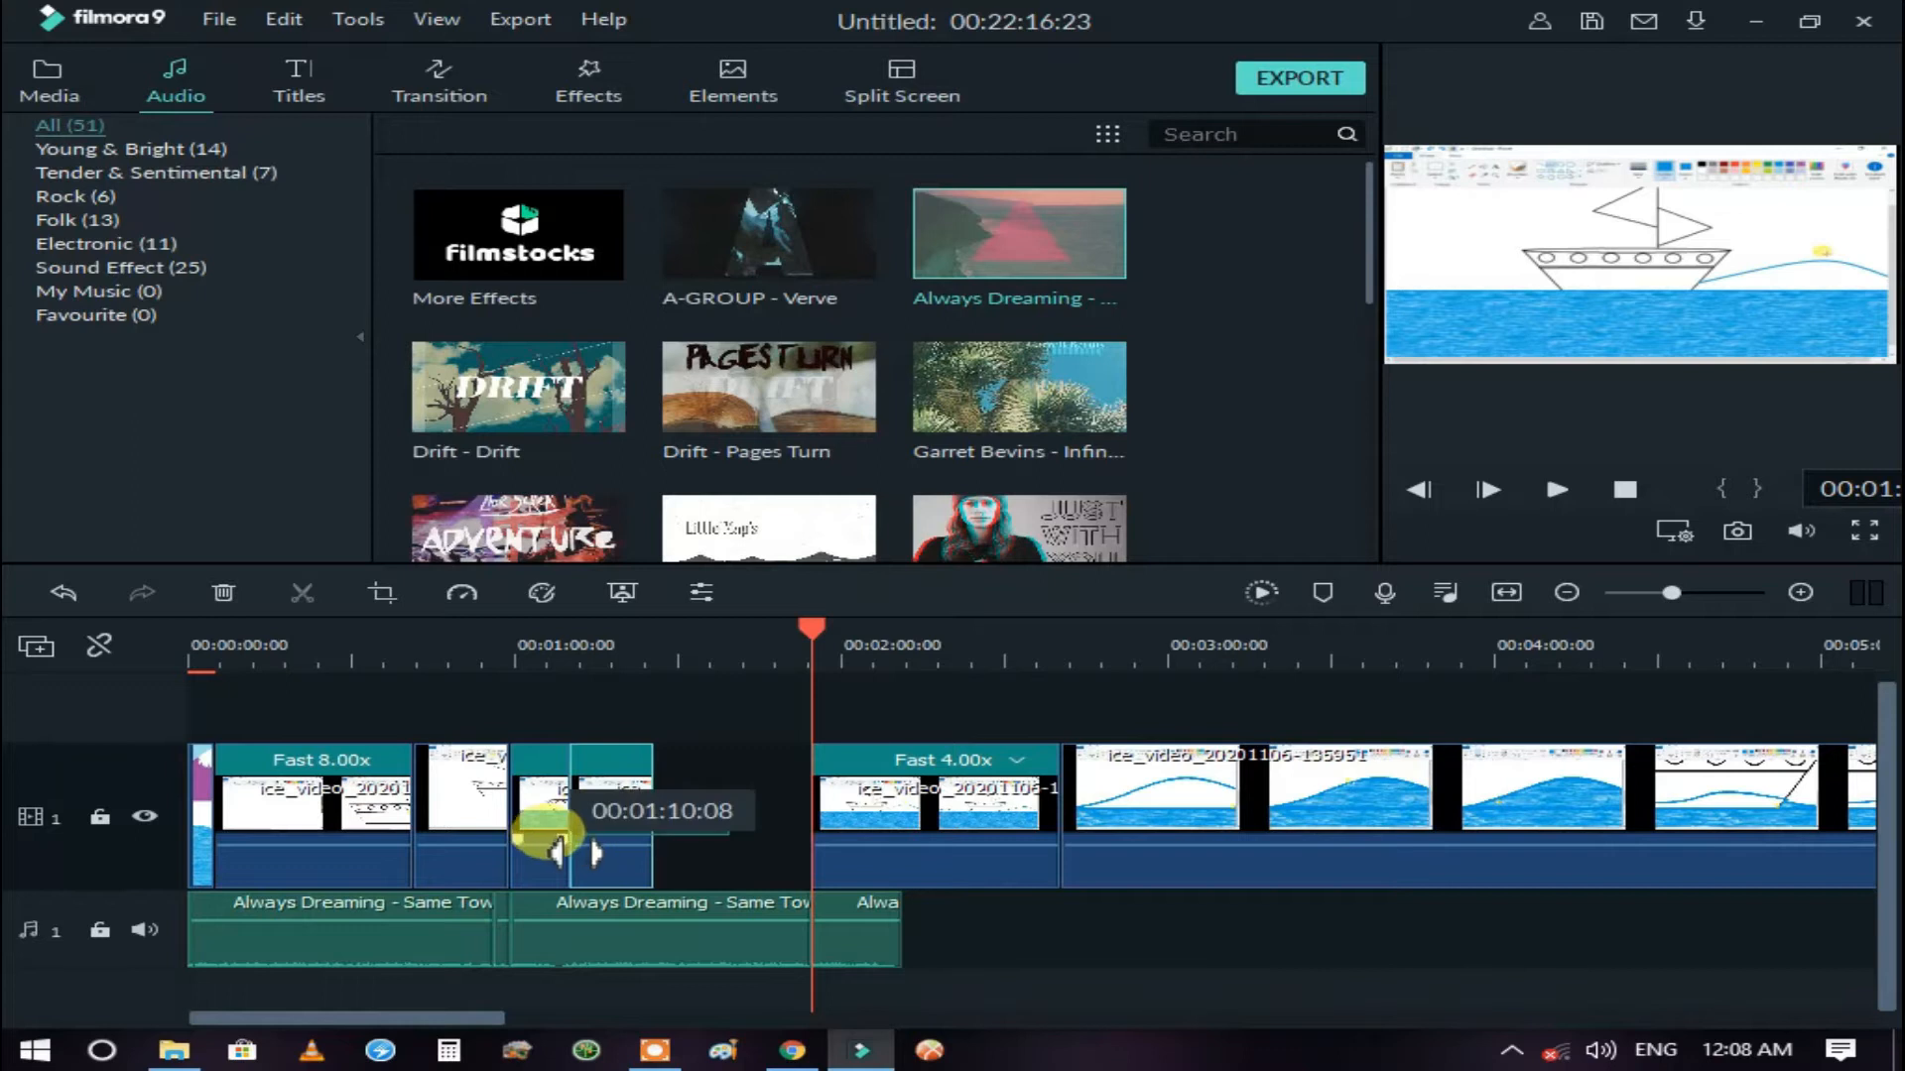
- Delete the two short sped-up clips around the 1-minute mark, move the remaining clips into the gap and play the join
drag(555, 848, 553, 850)
key(Delete)
drag(969, 839, 479, 645)
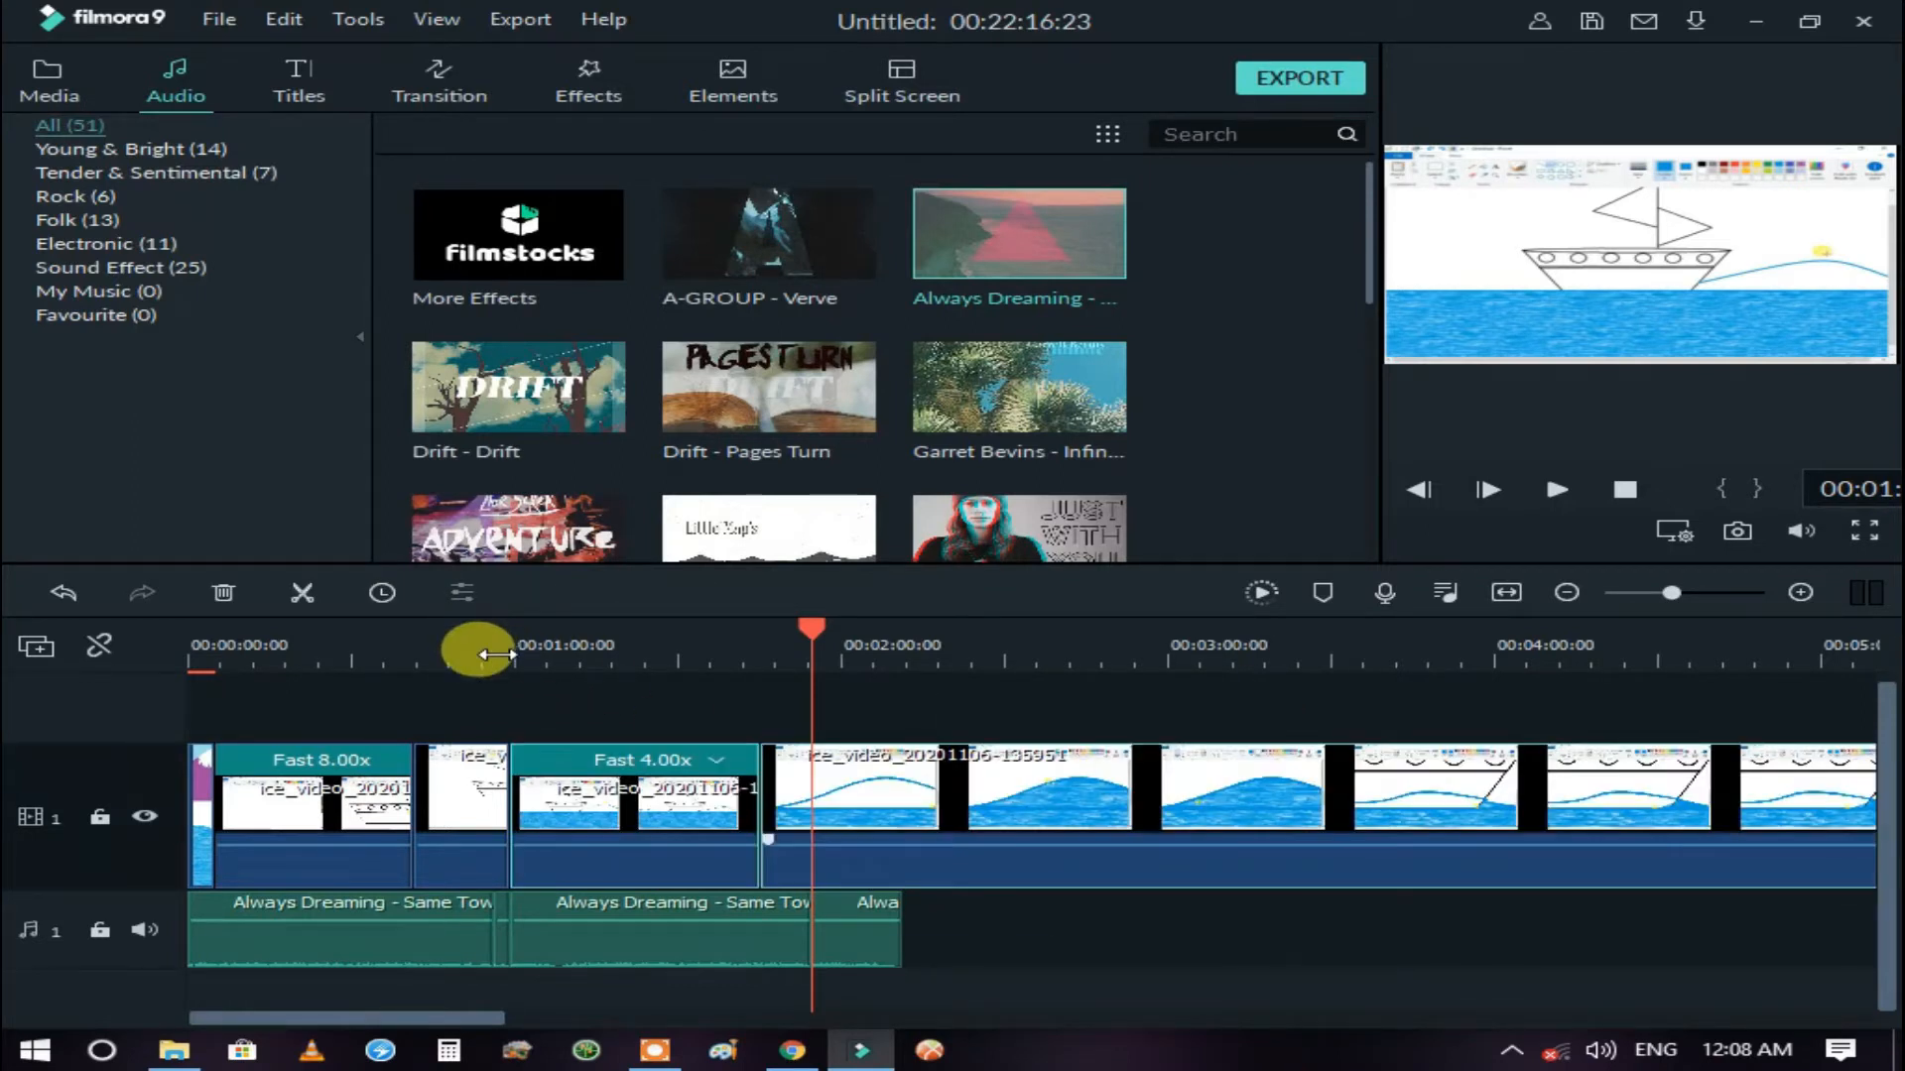
click(499, 646)
click(1556, 490)
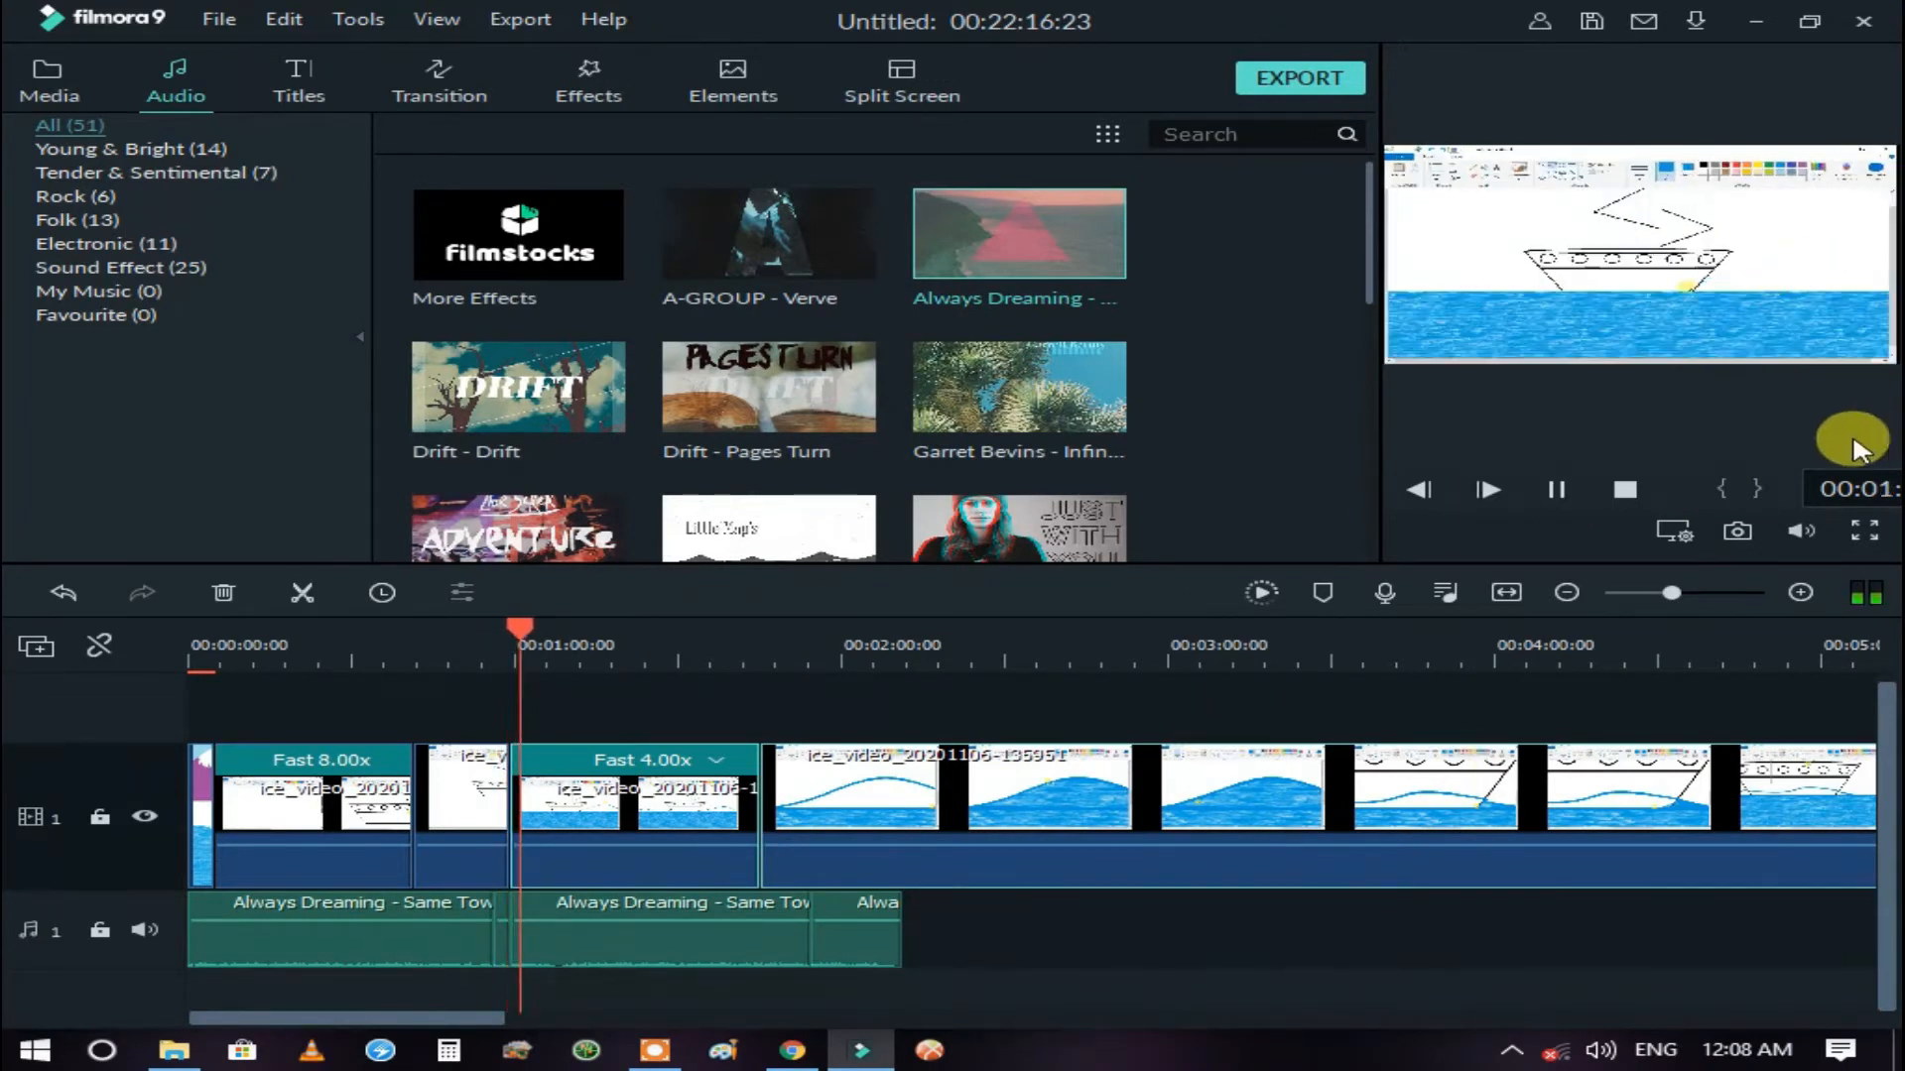
click(477, 655)
drag(484, 670, 650, 645)
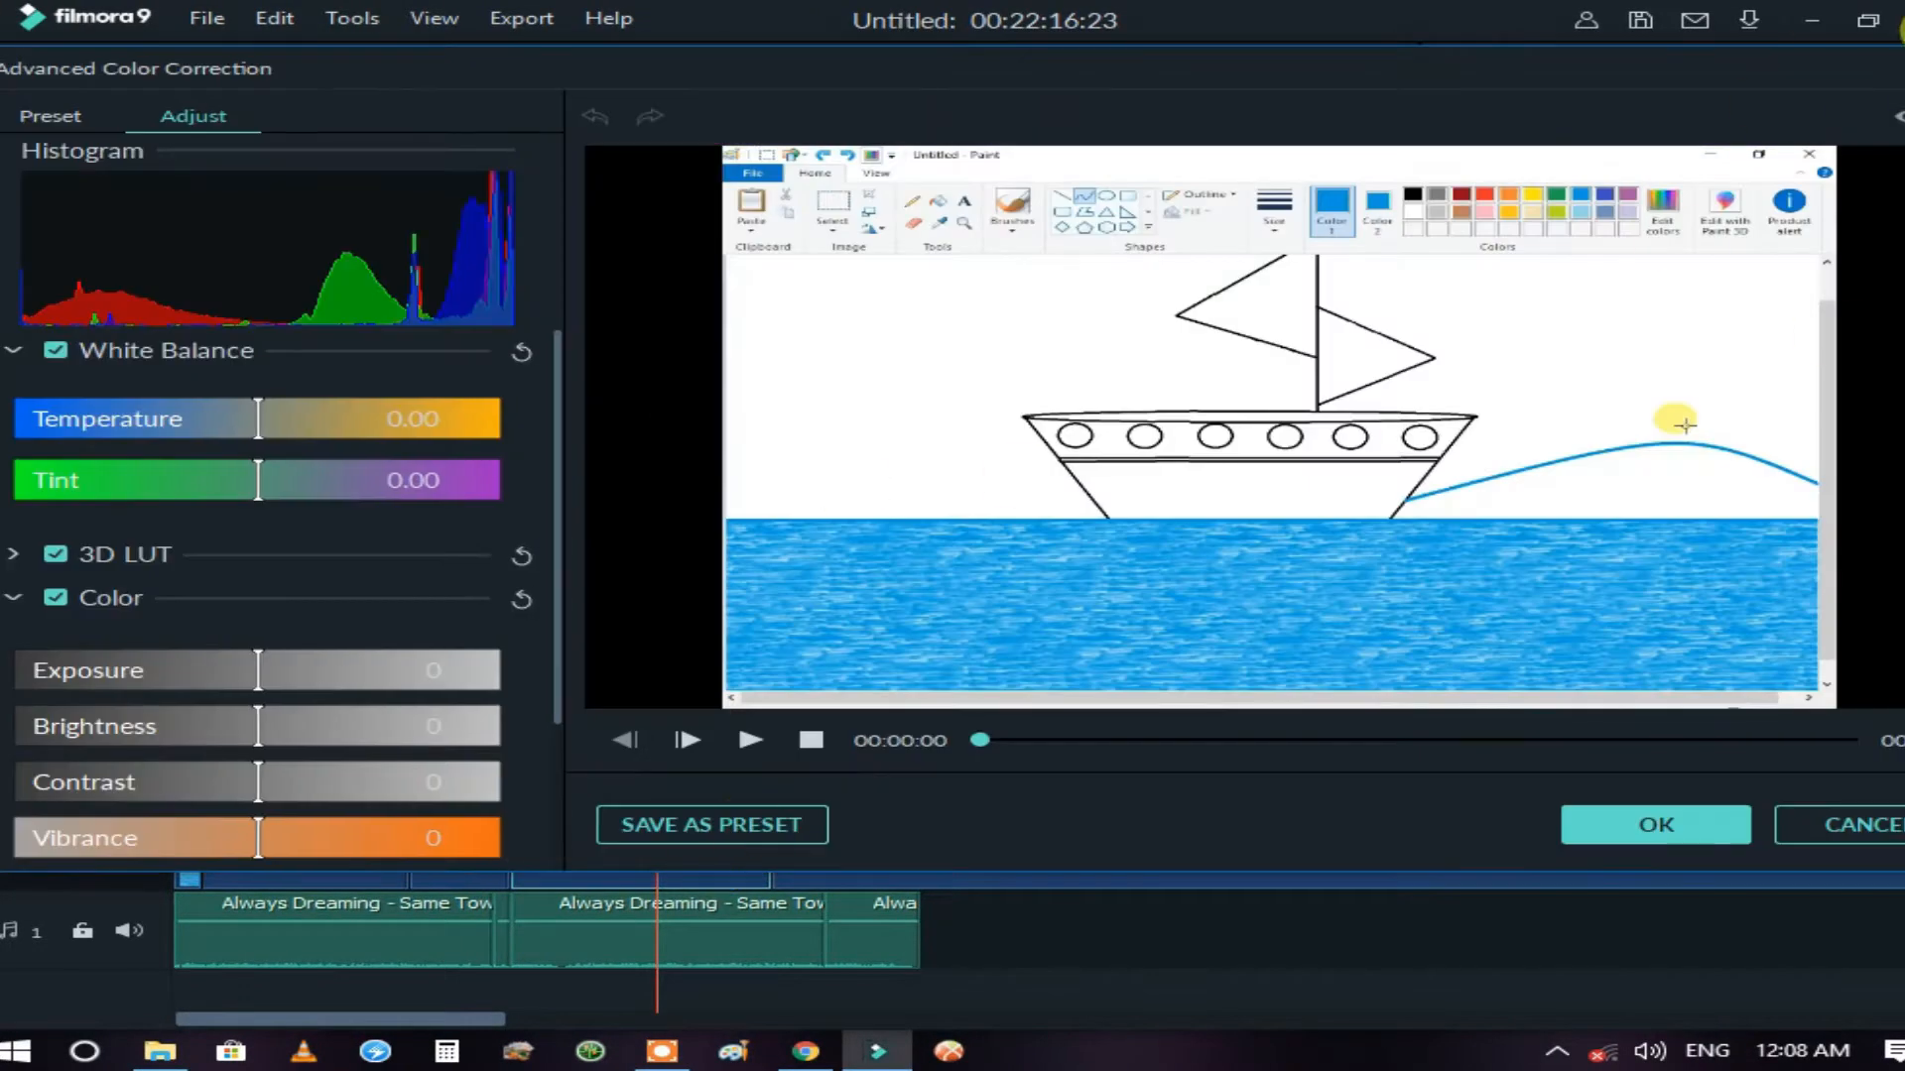
click(1865, 824)
click(460, 592)
mouse_move(674, 699)
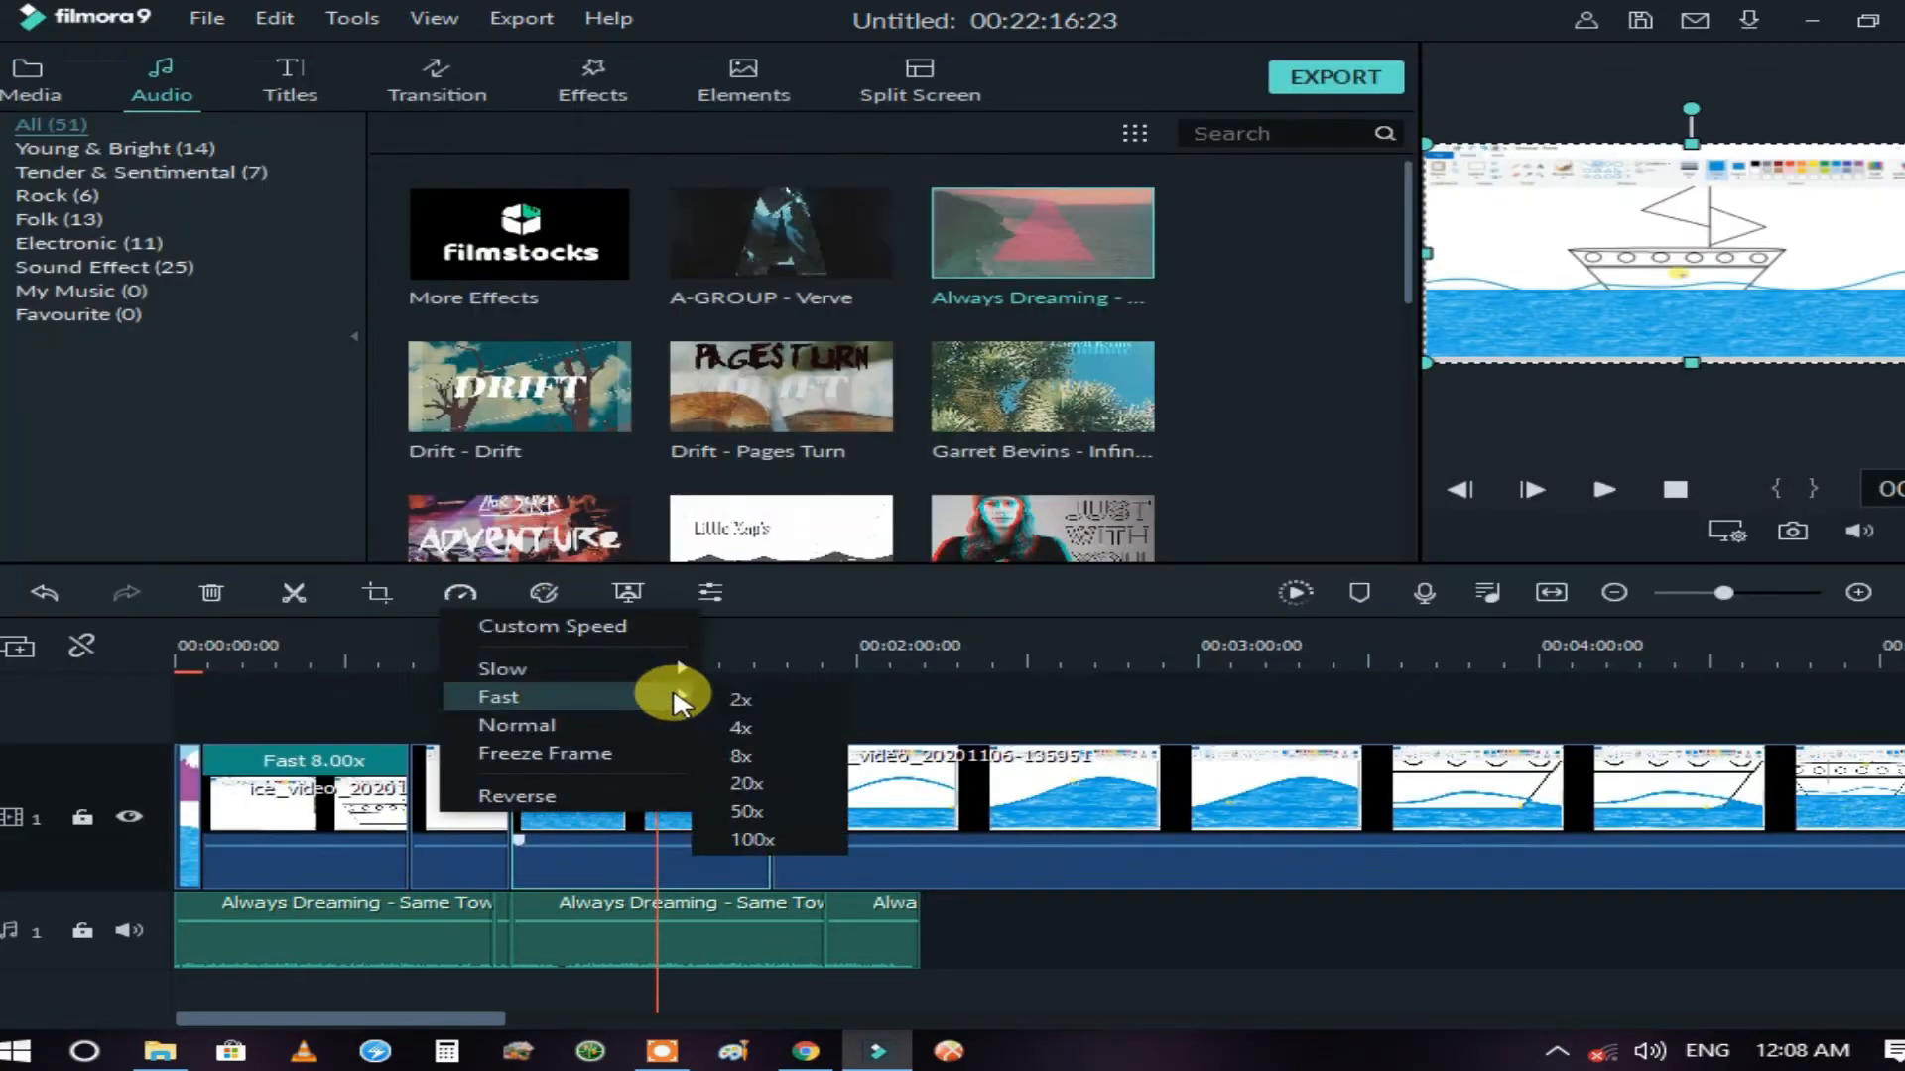
click(740, 727)
drag(659, 635, 937, 687)
click(1241, 680)
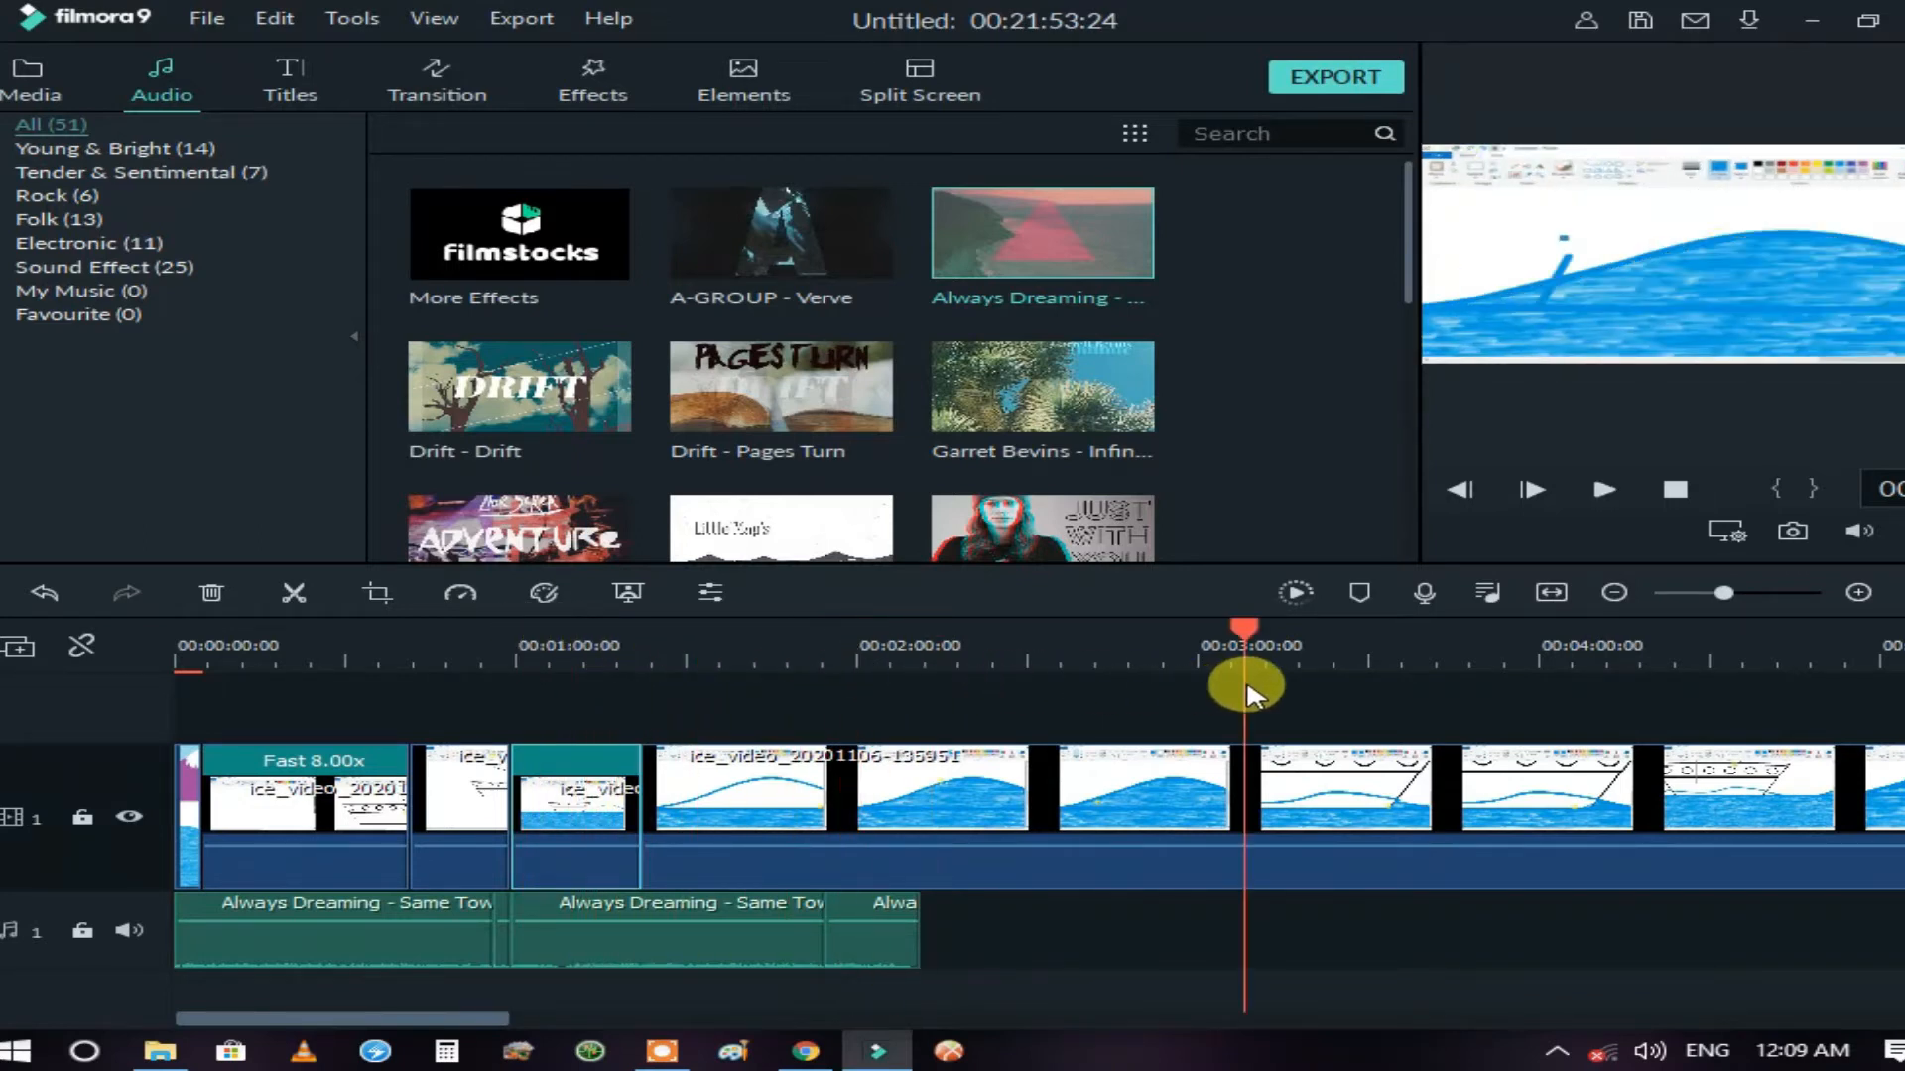
key(space)
drag(1260, 643, 927, 800)
click(1703, 593)
drag(1375, 832, 1199, 833)
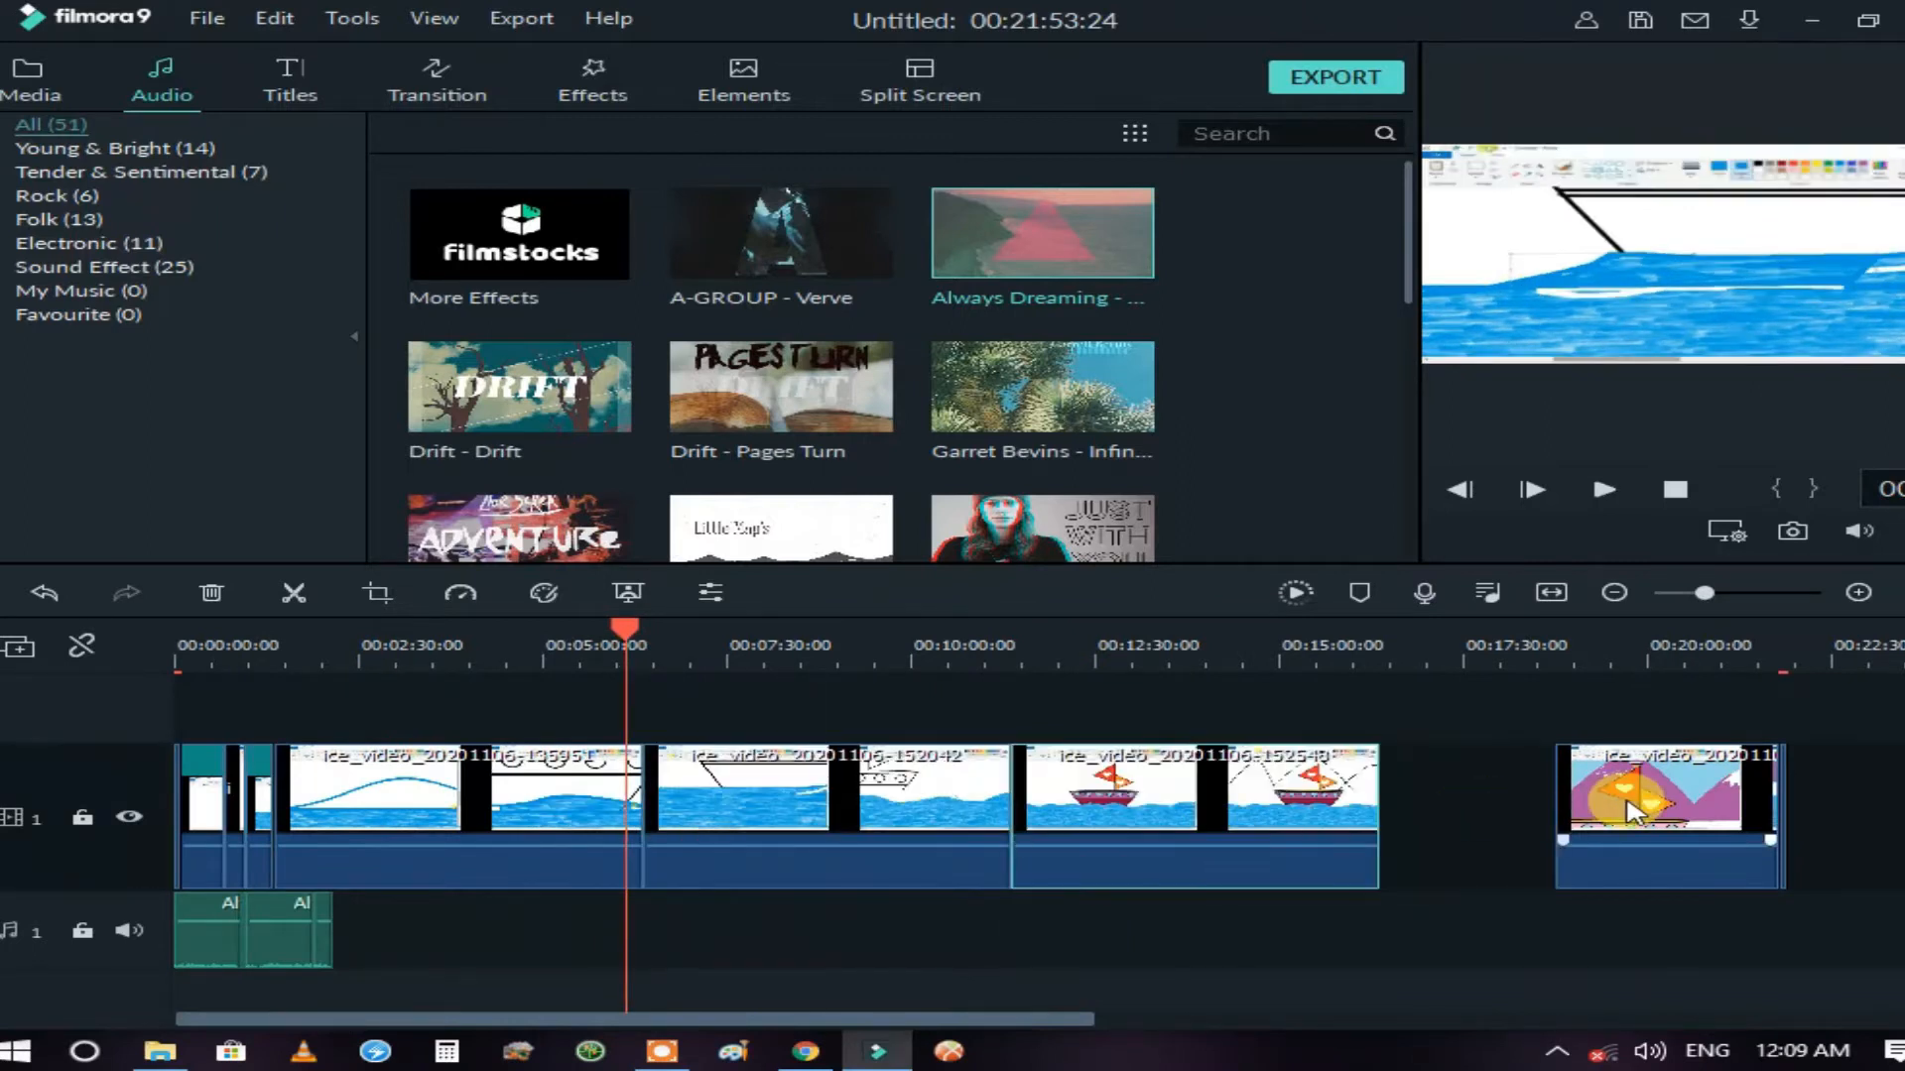
drag(1627, 799, 1447, 798)
drag(632, 643, 702, 650)
click(554, 774)
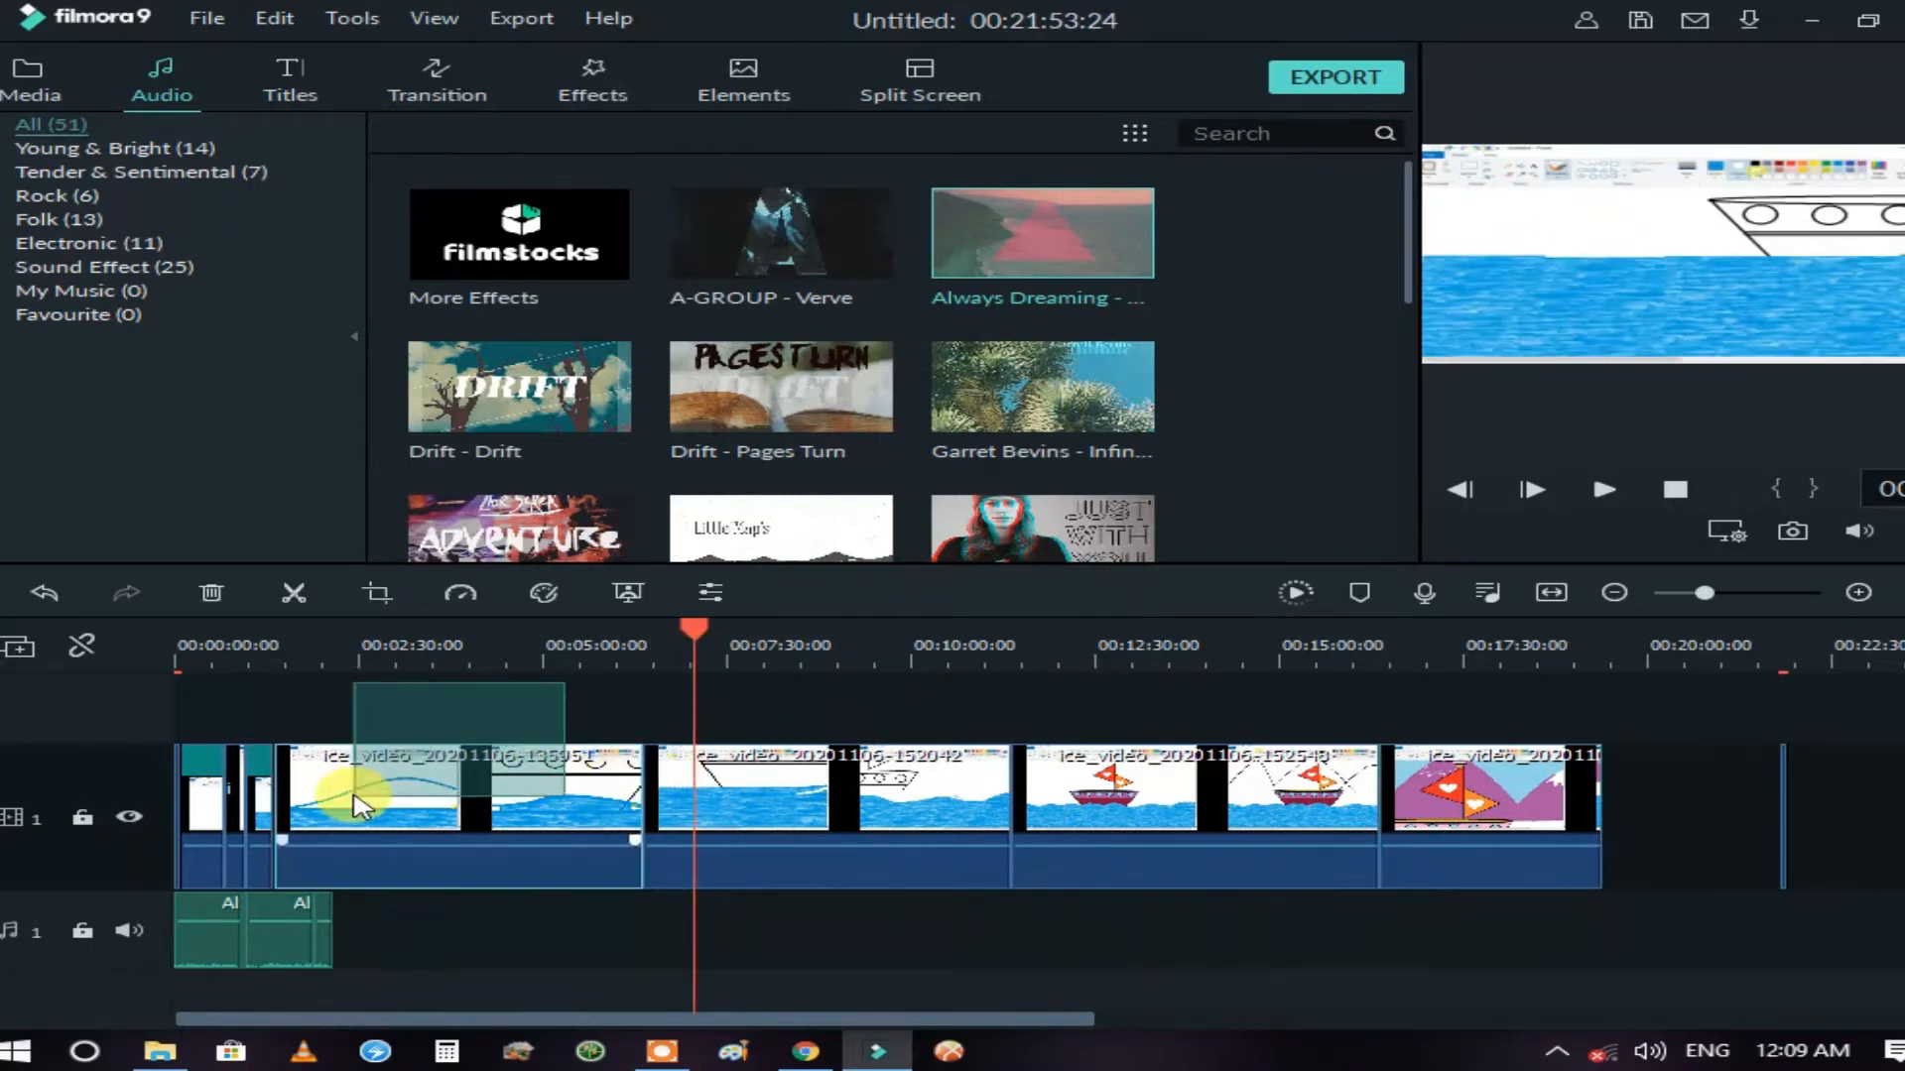
key(Delete)
drag(898, 816, 478, 807)
drag(1180, 800, 813, 800)
drag(1384, 813, 1220, 813)
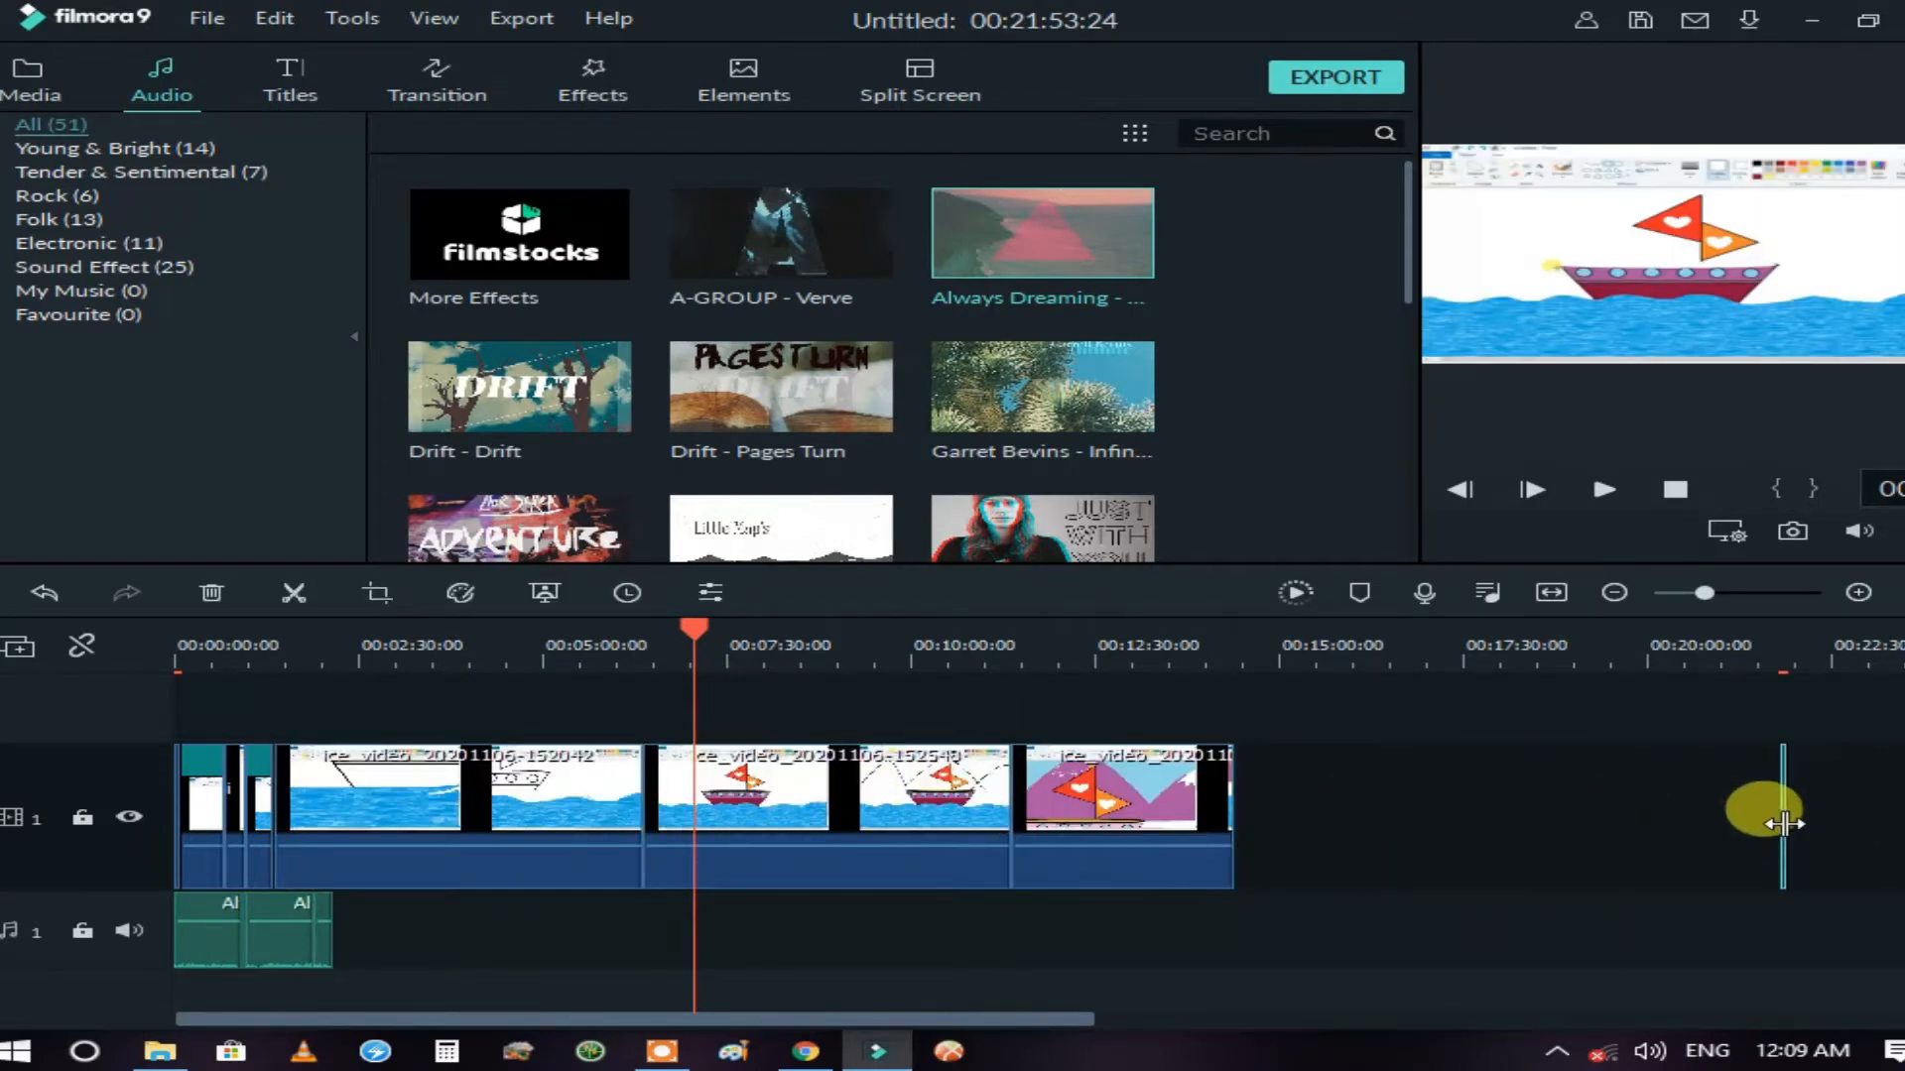
- Add the Drift - Pages Turn music to the audio track directly after the Always Dreaming music and lower its volume
drag(781, 387, 385, 925)
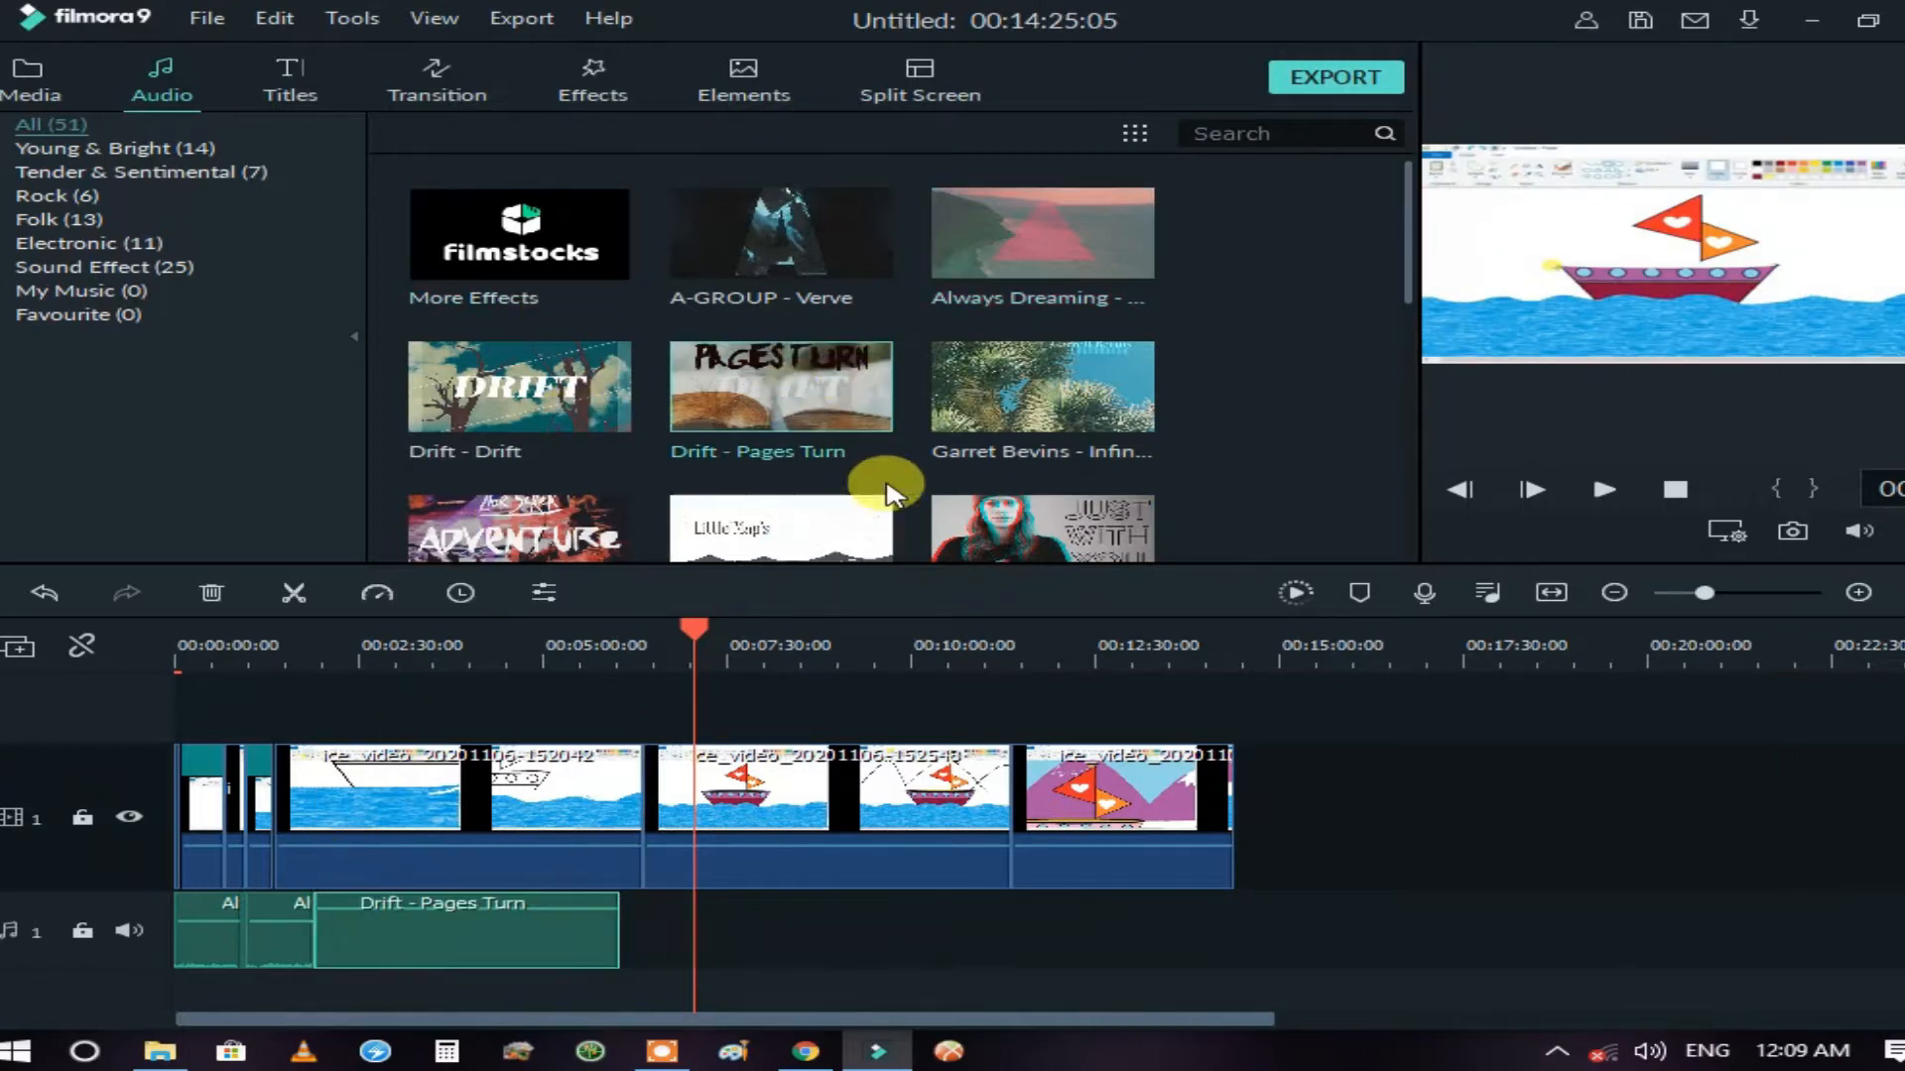
drag(563, 387, 595, 906)
drag(477, 906, 441, 982)
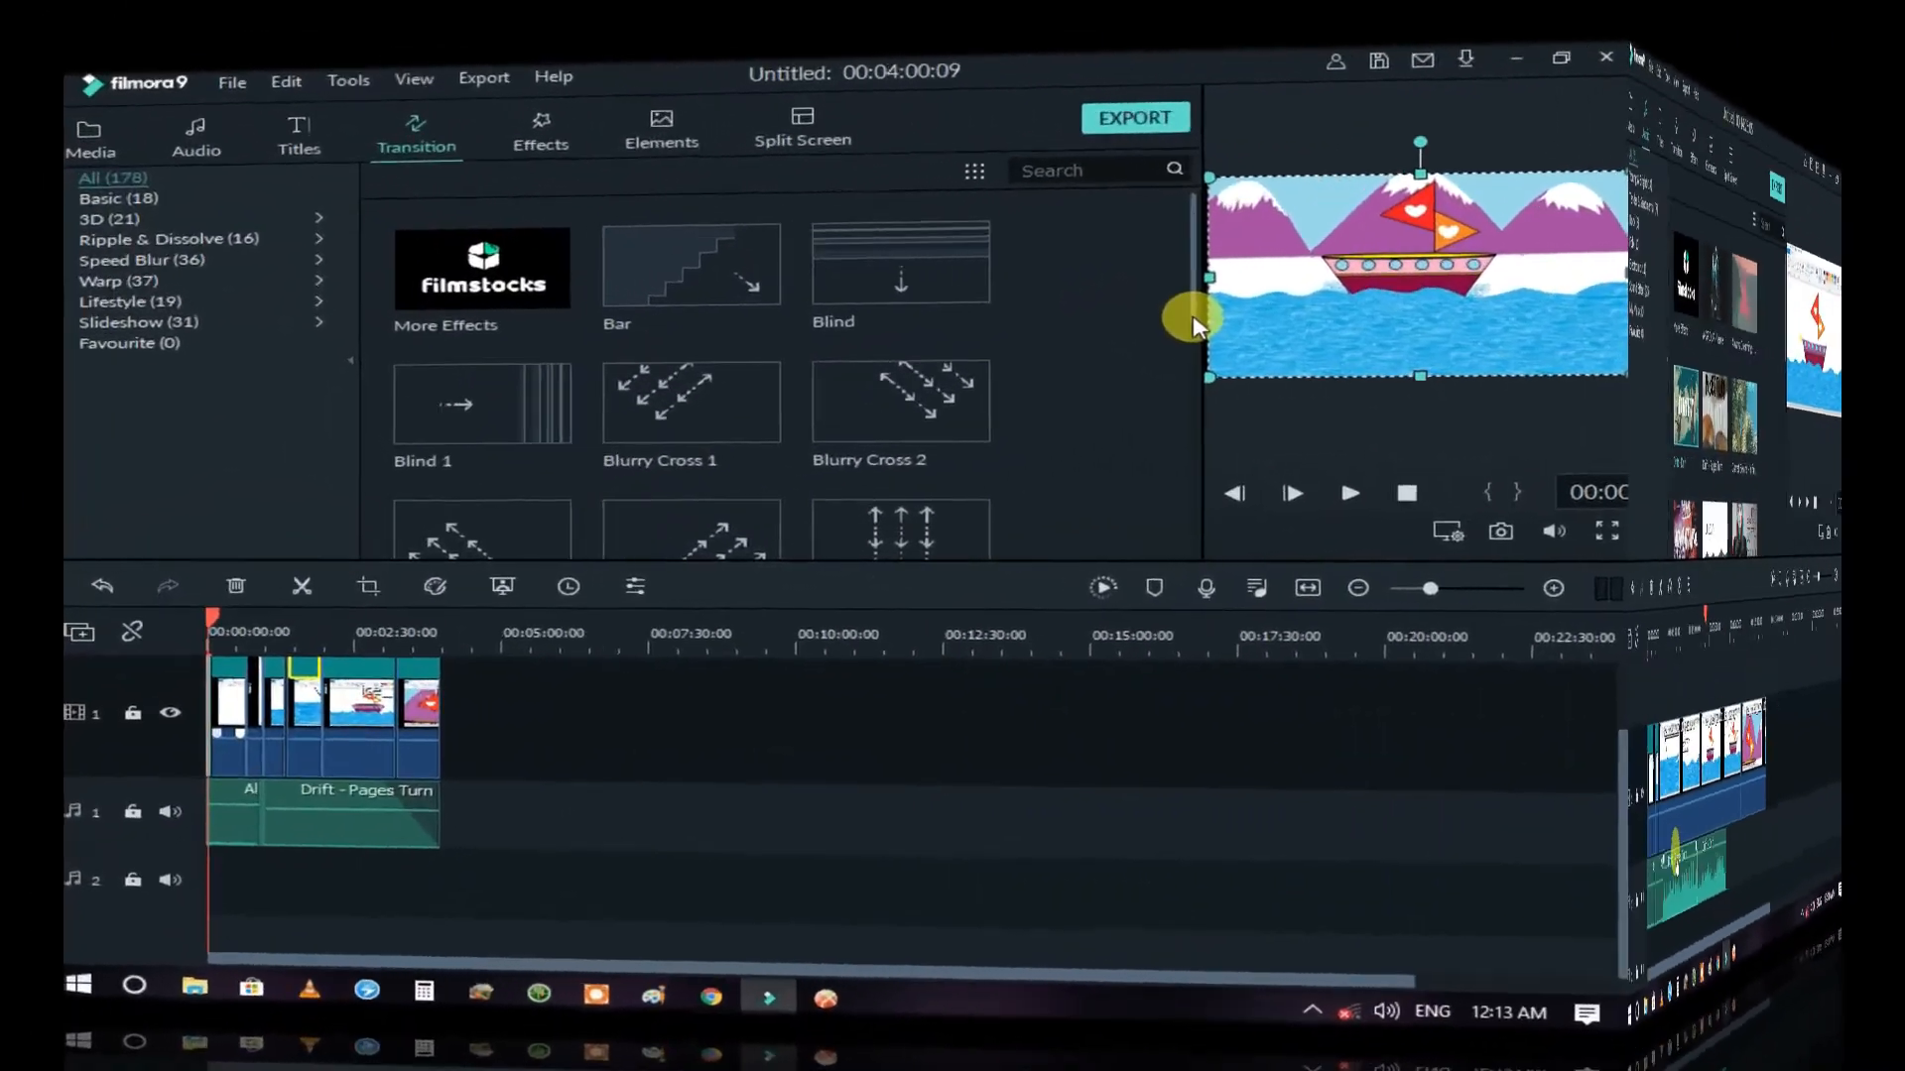
- Try the Page Curl and Orb Twist 4 transitions at the start of the bord title image and preview Page Curl
drag(1194, 323, 1207, 513)
drag(1386, 511, 1443, 685)
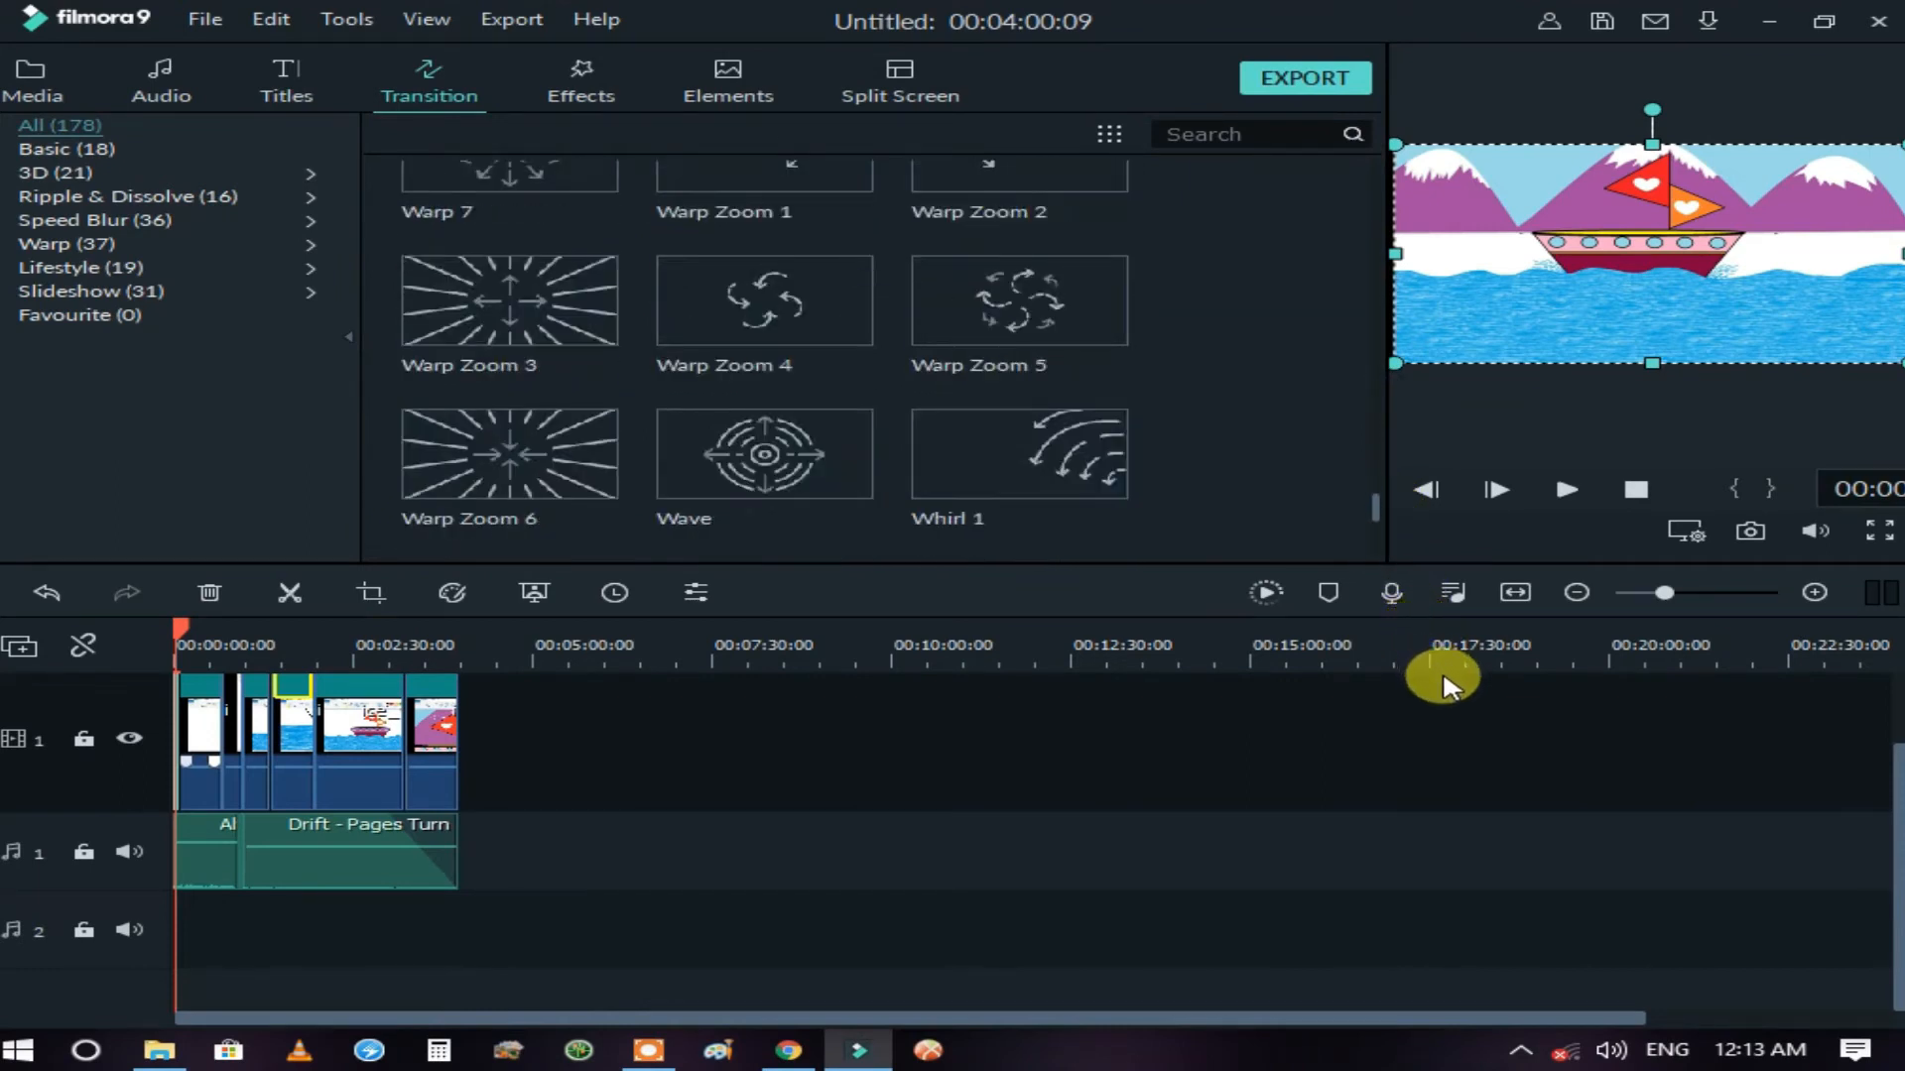
drag(1377, 518, 1409, 377)
mouse_move(803, 395)
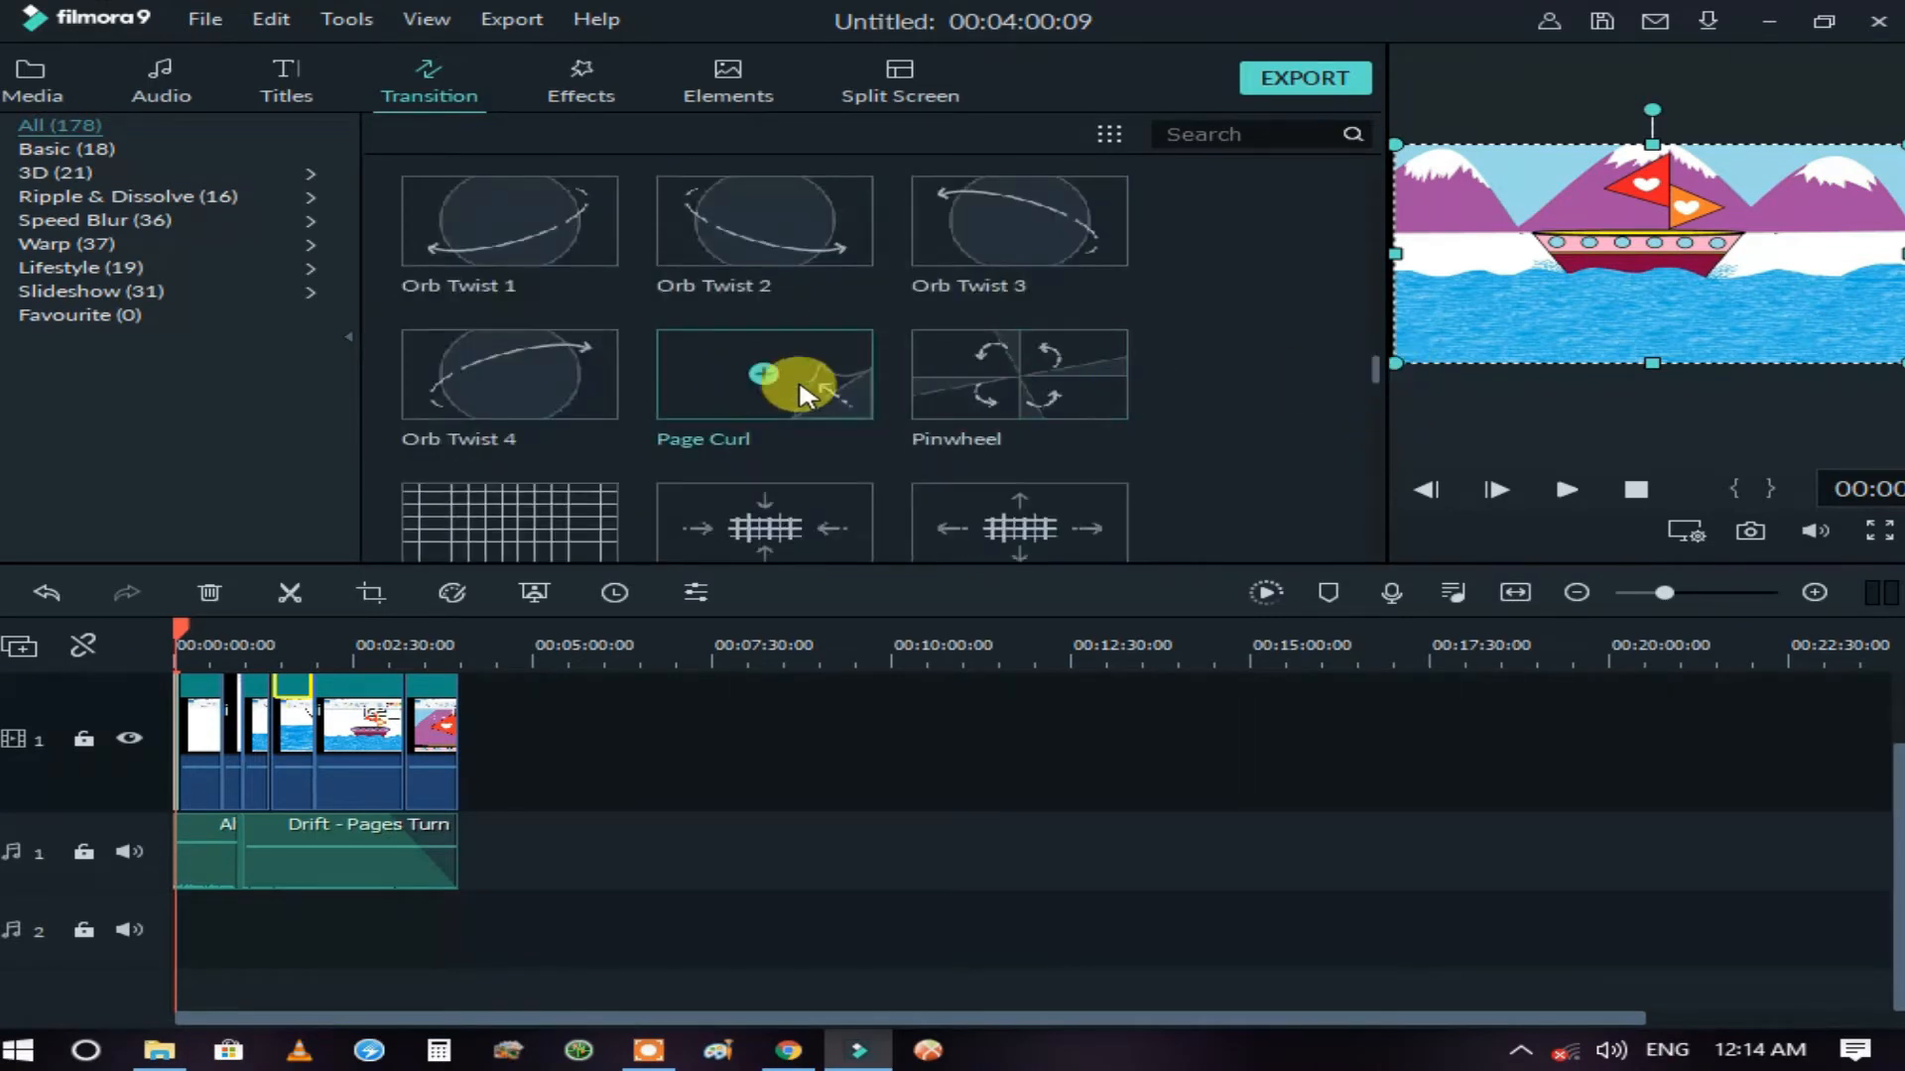
mouse_move(832, 394)
mouse_down()
mouse_move(744, 328)
mouse_move(212, 552)
mouse_move(159, 640)
mouse_move(174, 715)
mouse_up()
drag(163, 783, 174, 775)
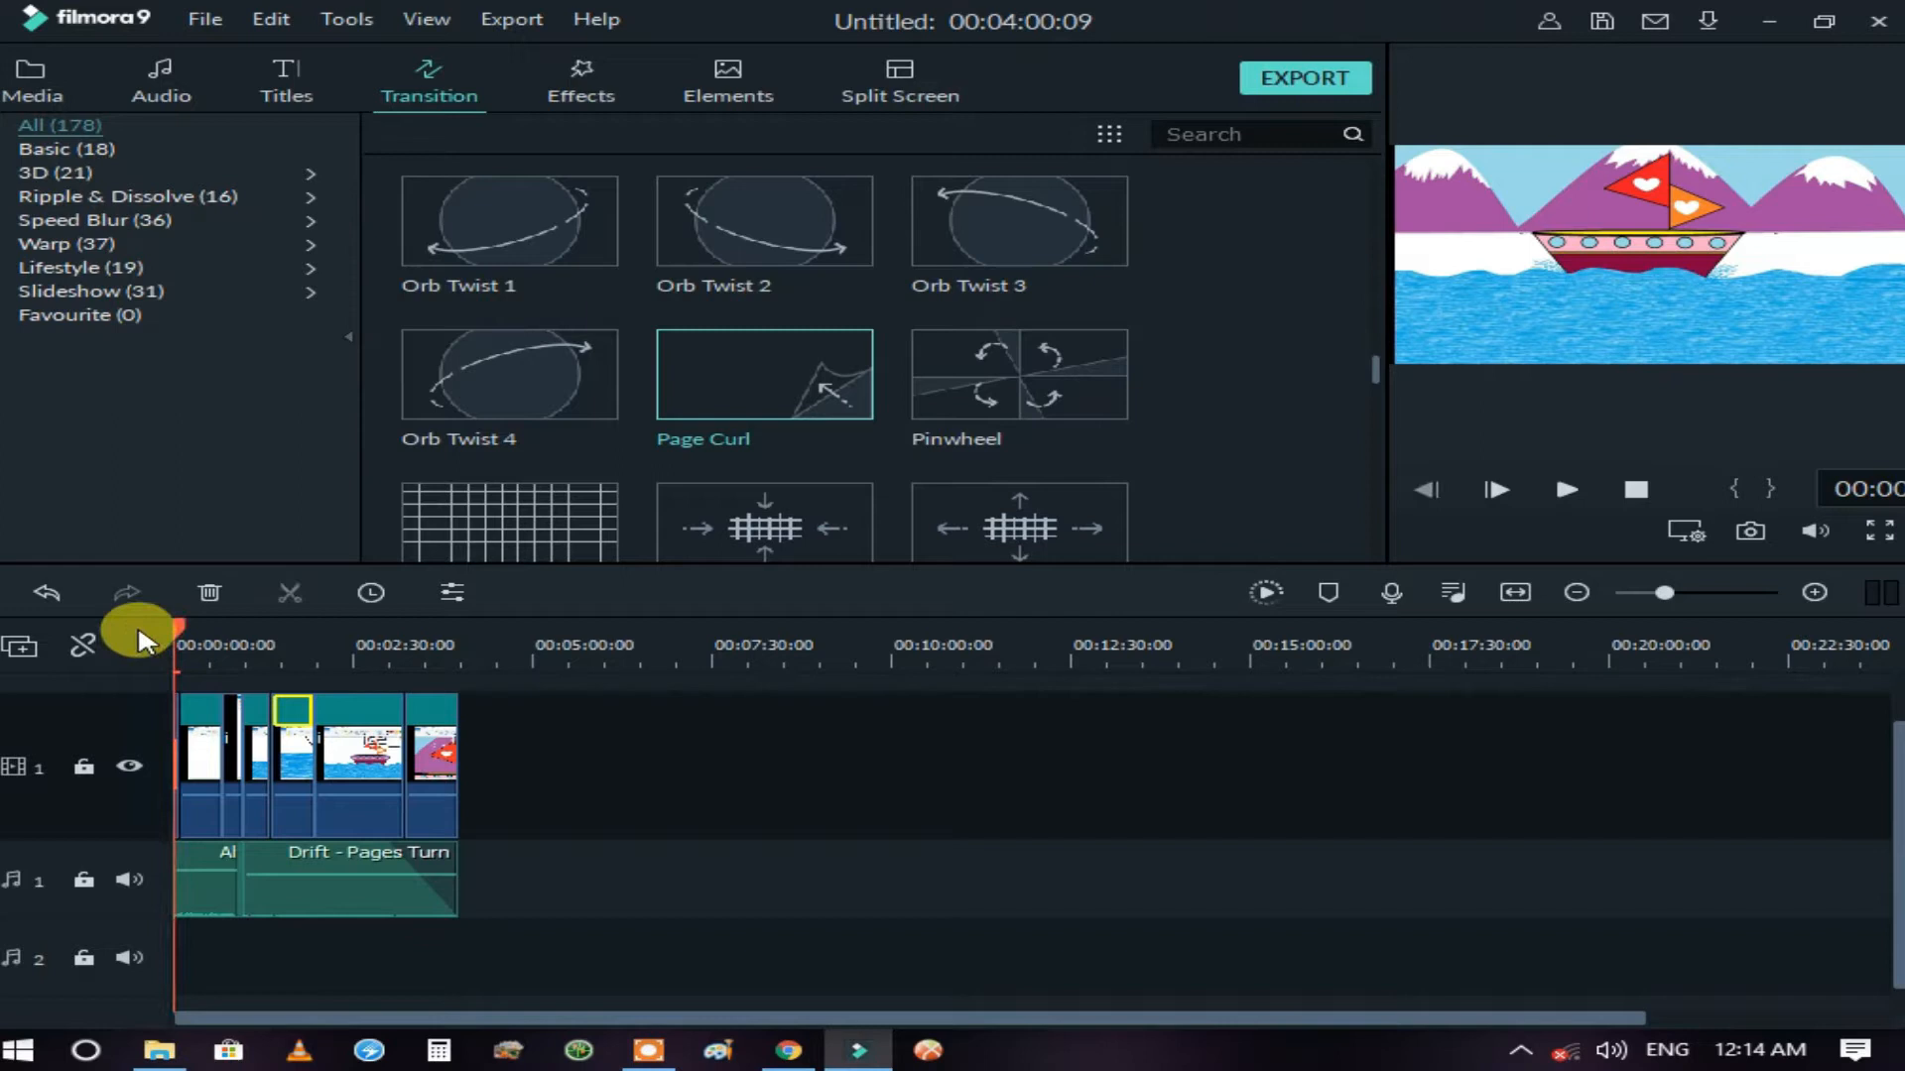
drag(1689, 601, 1721, 592)
drag(397, 1017, 280, 1022)
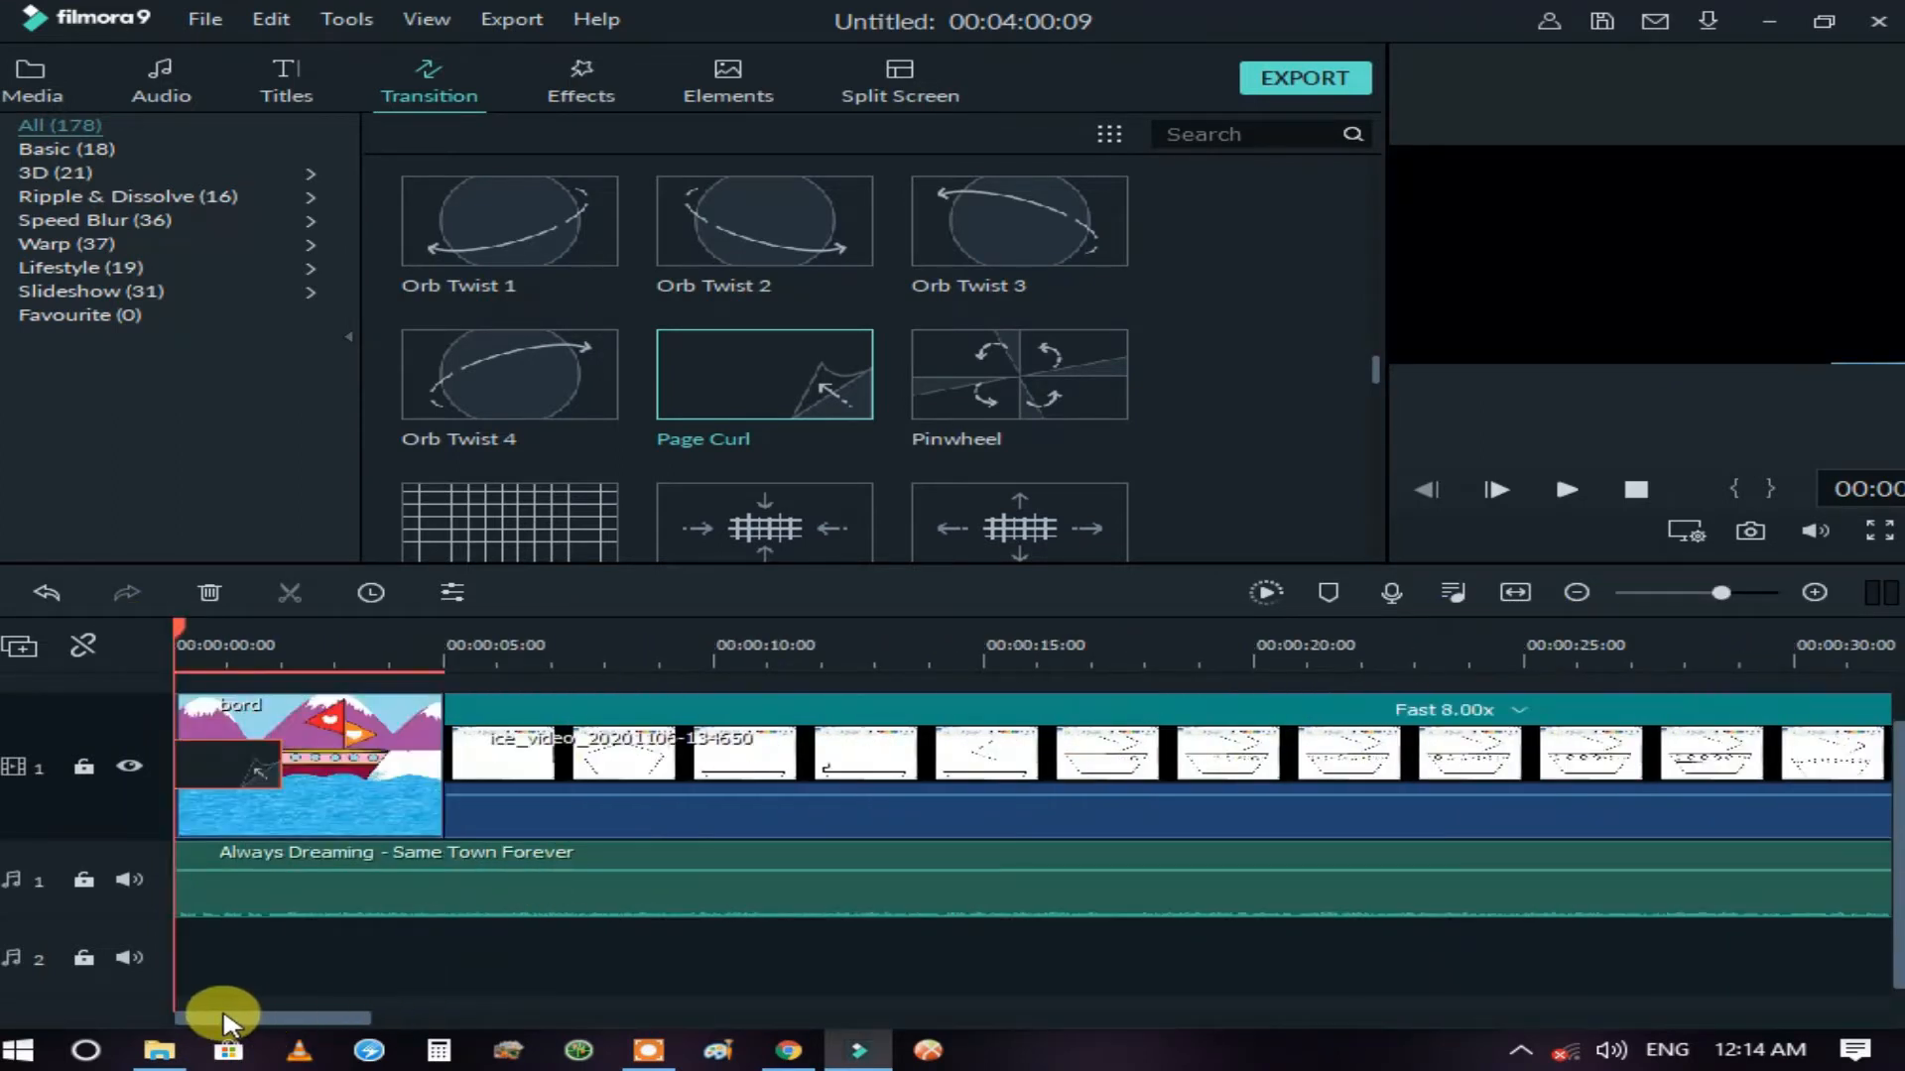
click(1566, 489)
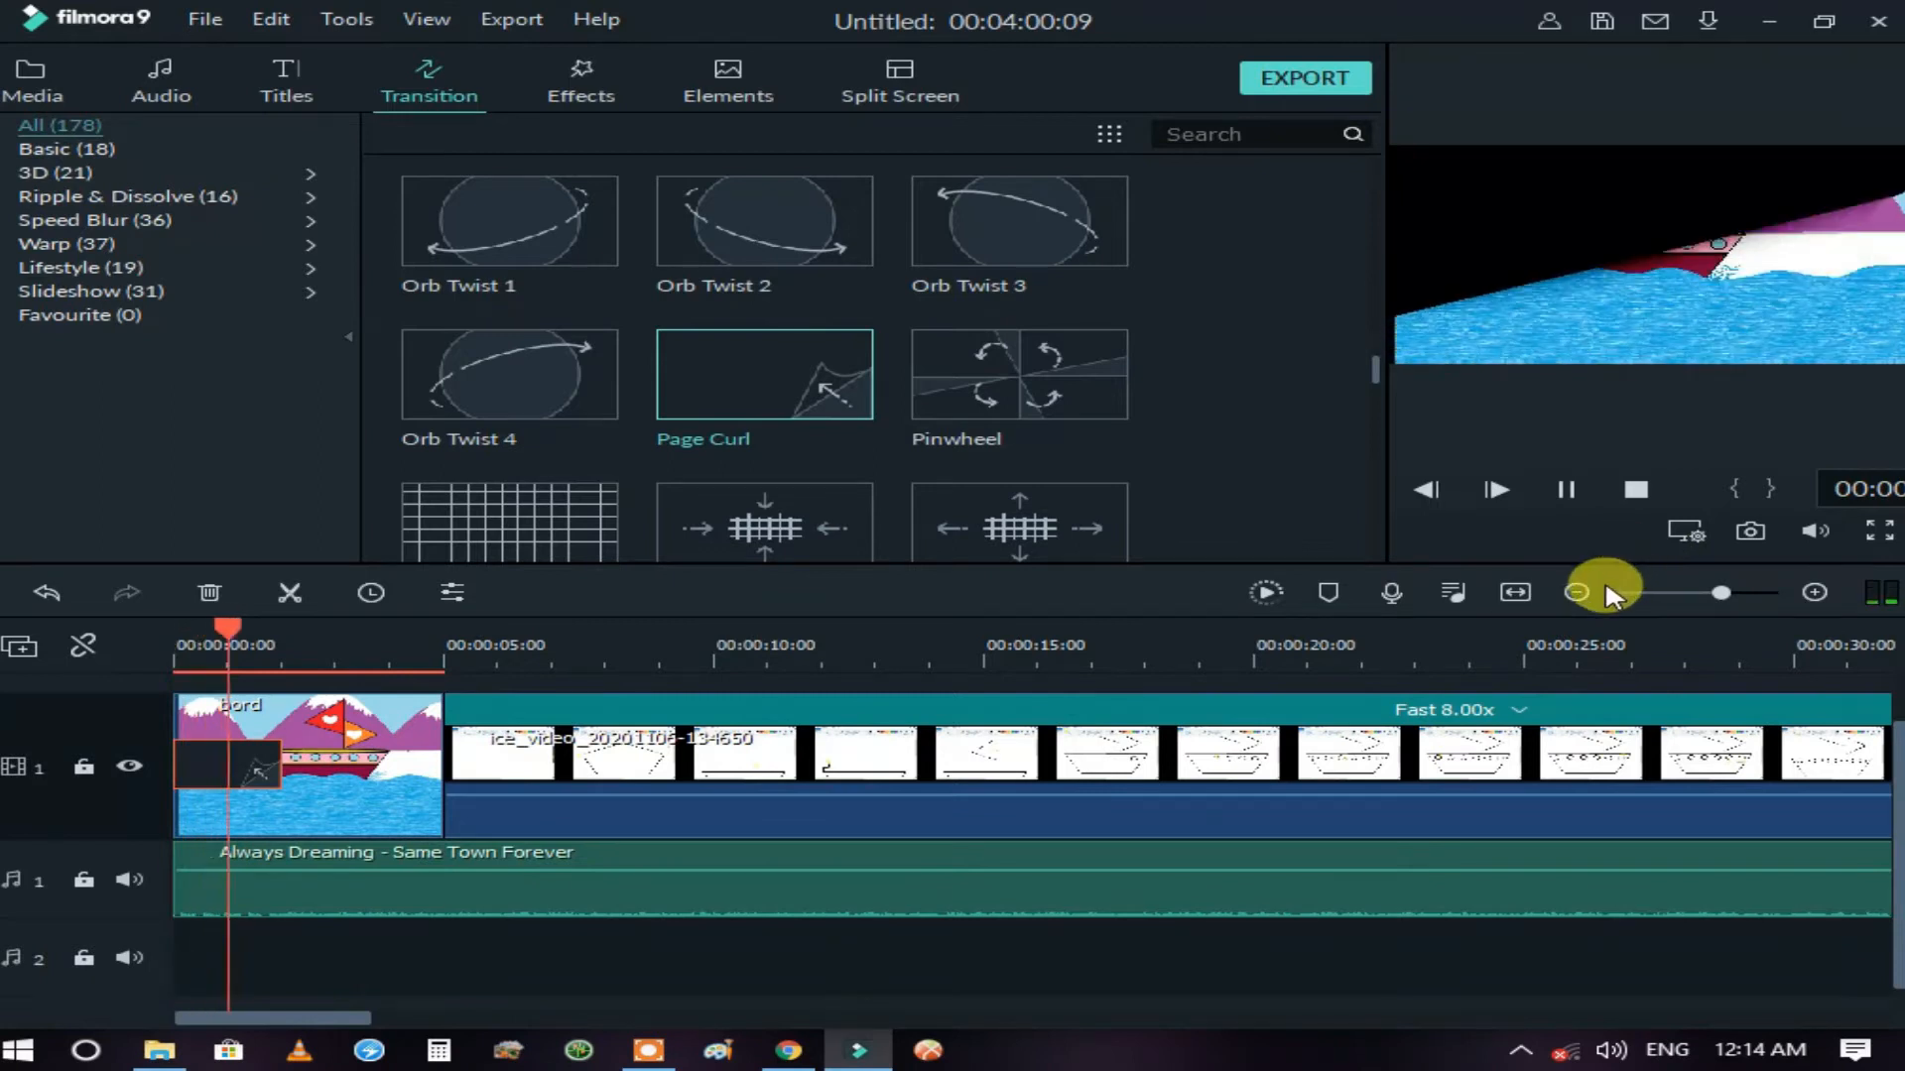
click(1497, 496)
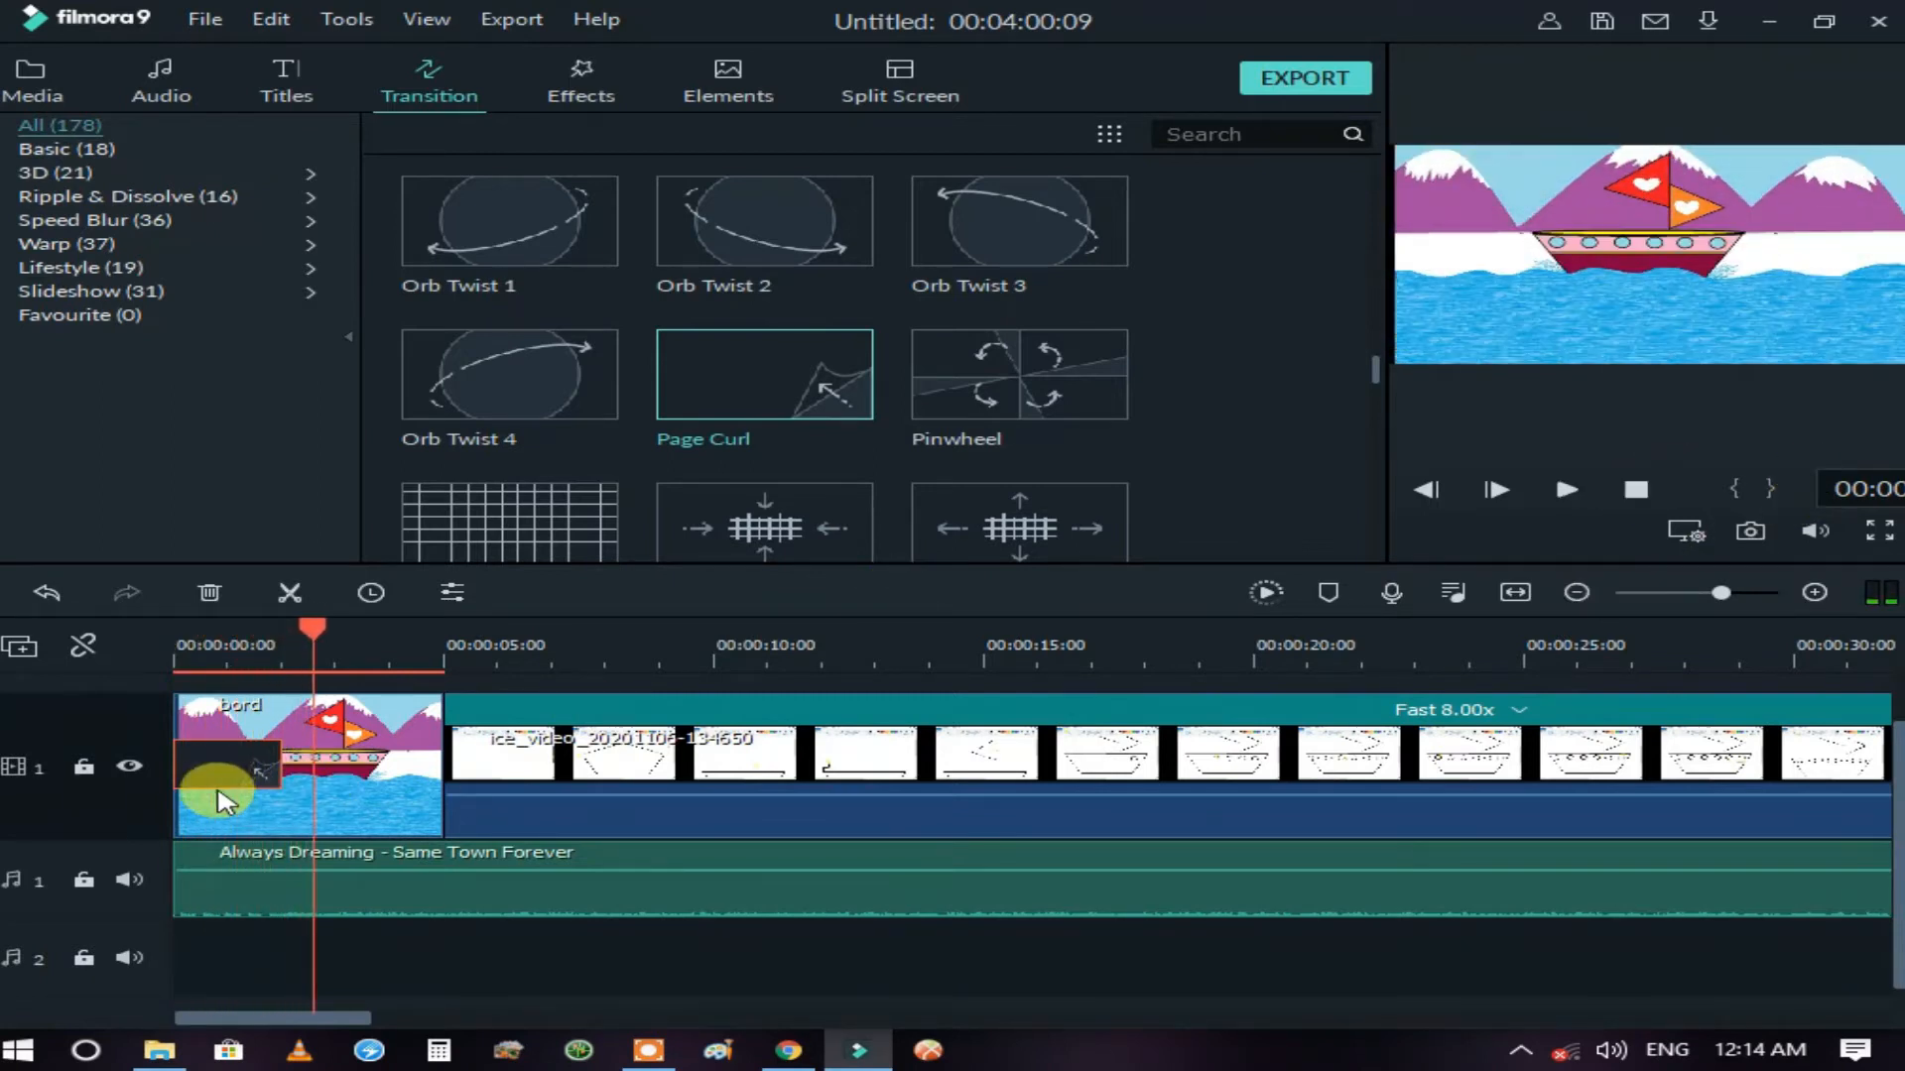
drag(441, 375, 238, 769)
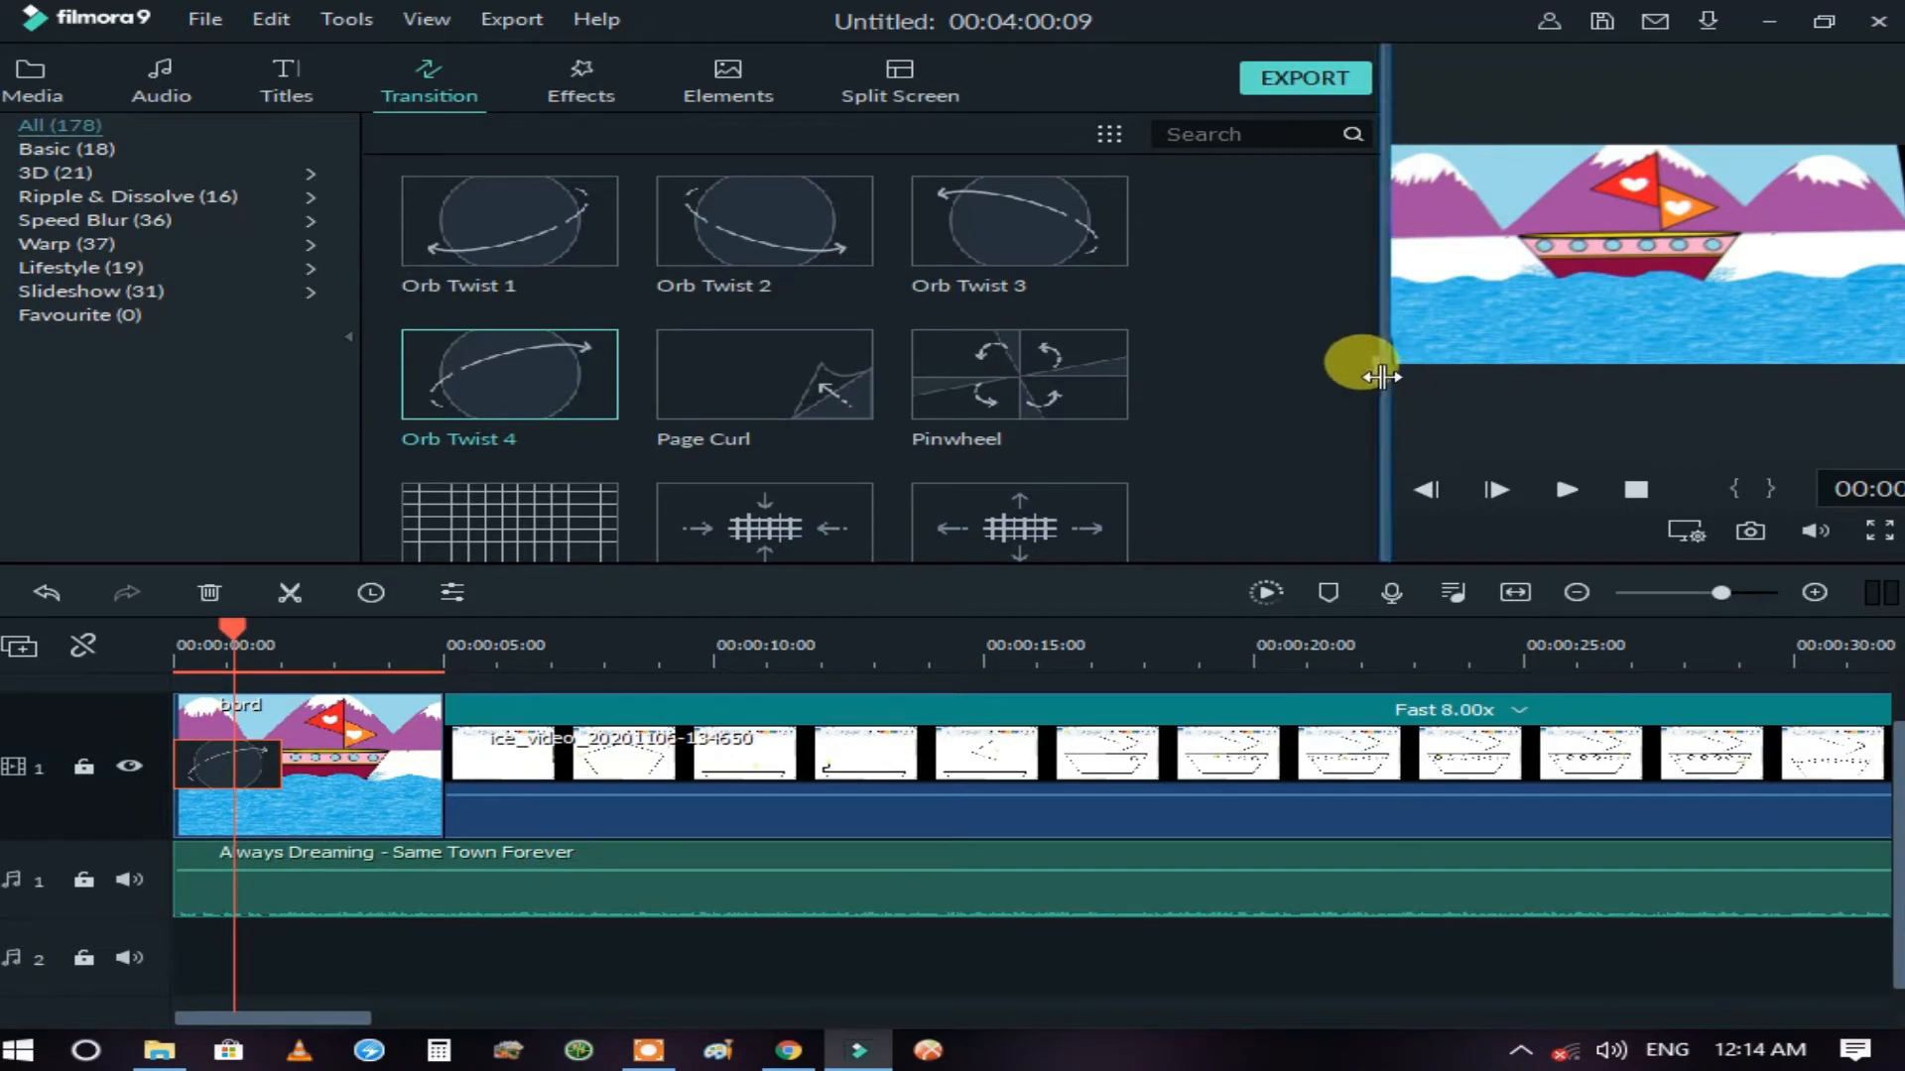
- Apply the Blind 1 transition at the start of the bord title image and play it from the beginning
drag(1381, 387, 1369, 108)
drag(627, 410, 230, 779)
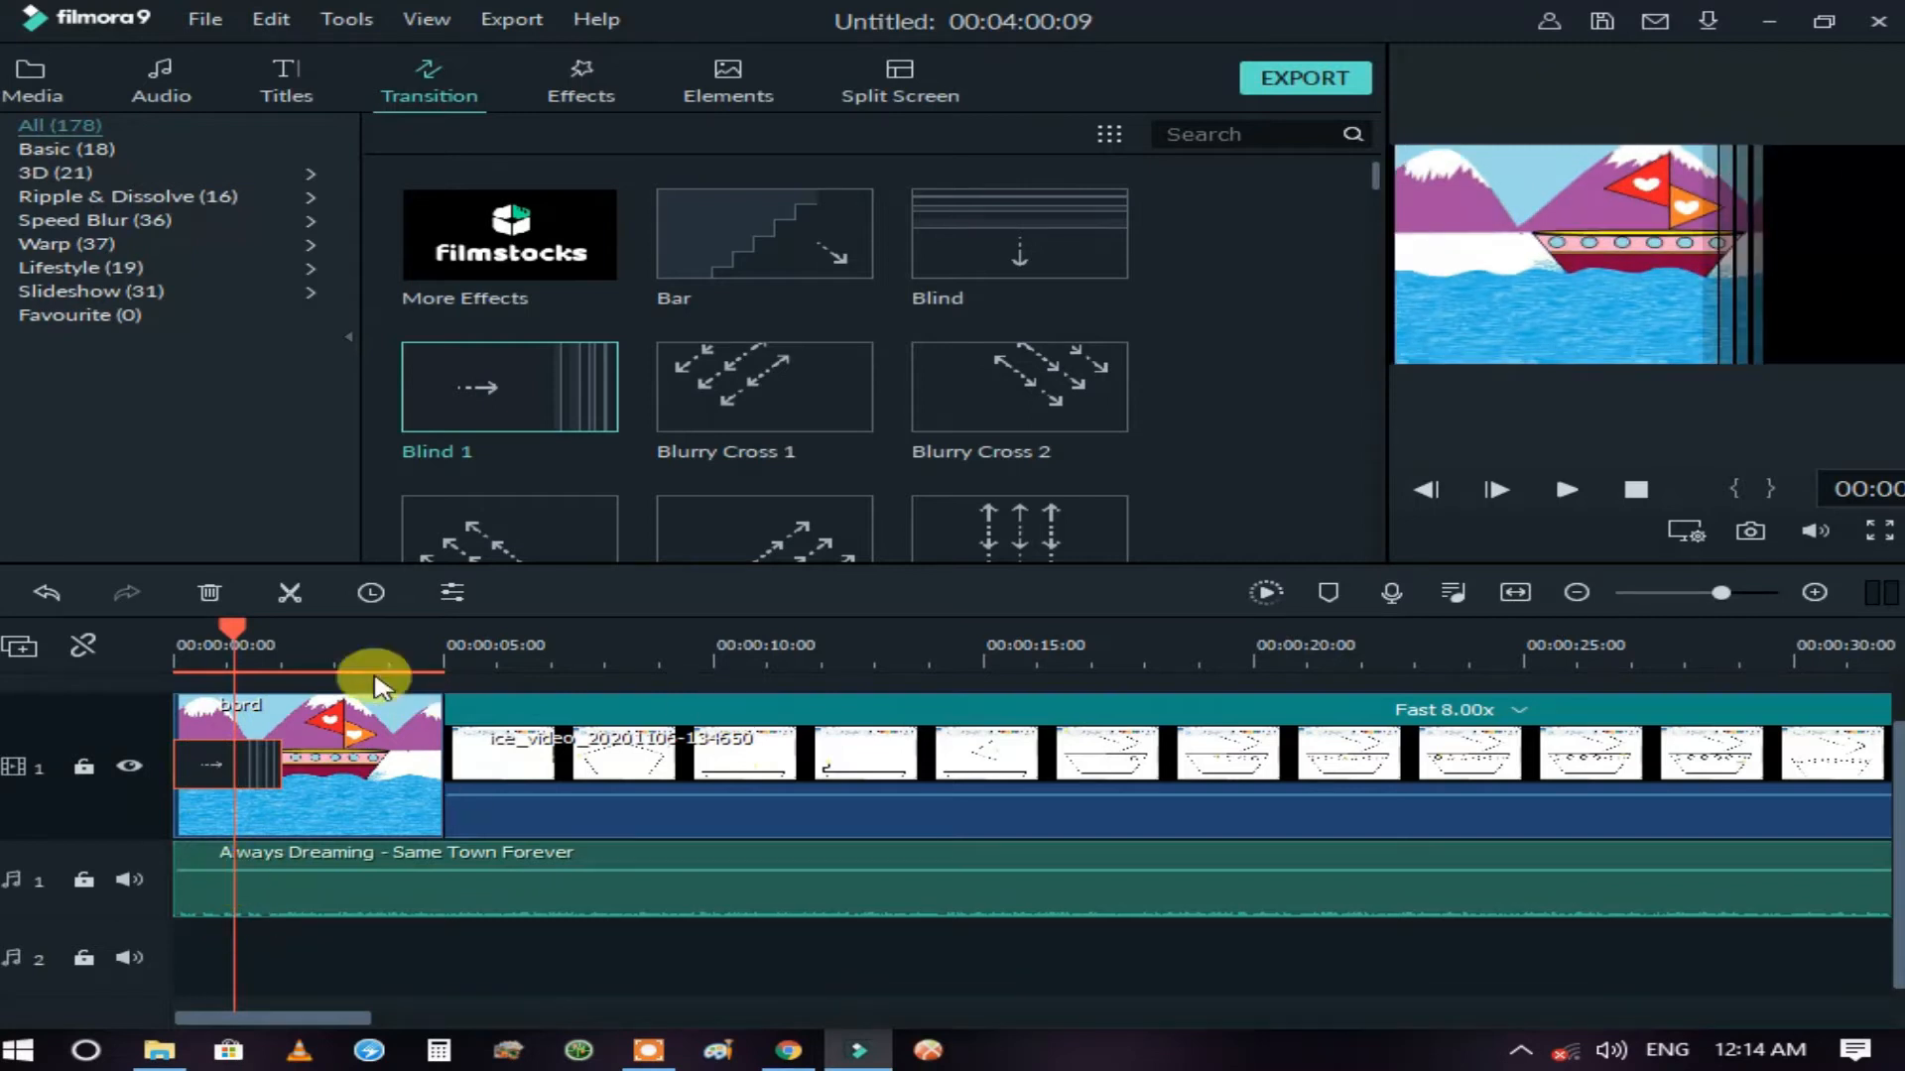
drag(236, 638, 124, 640)
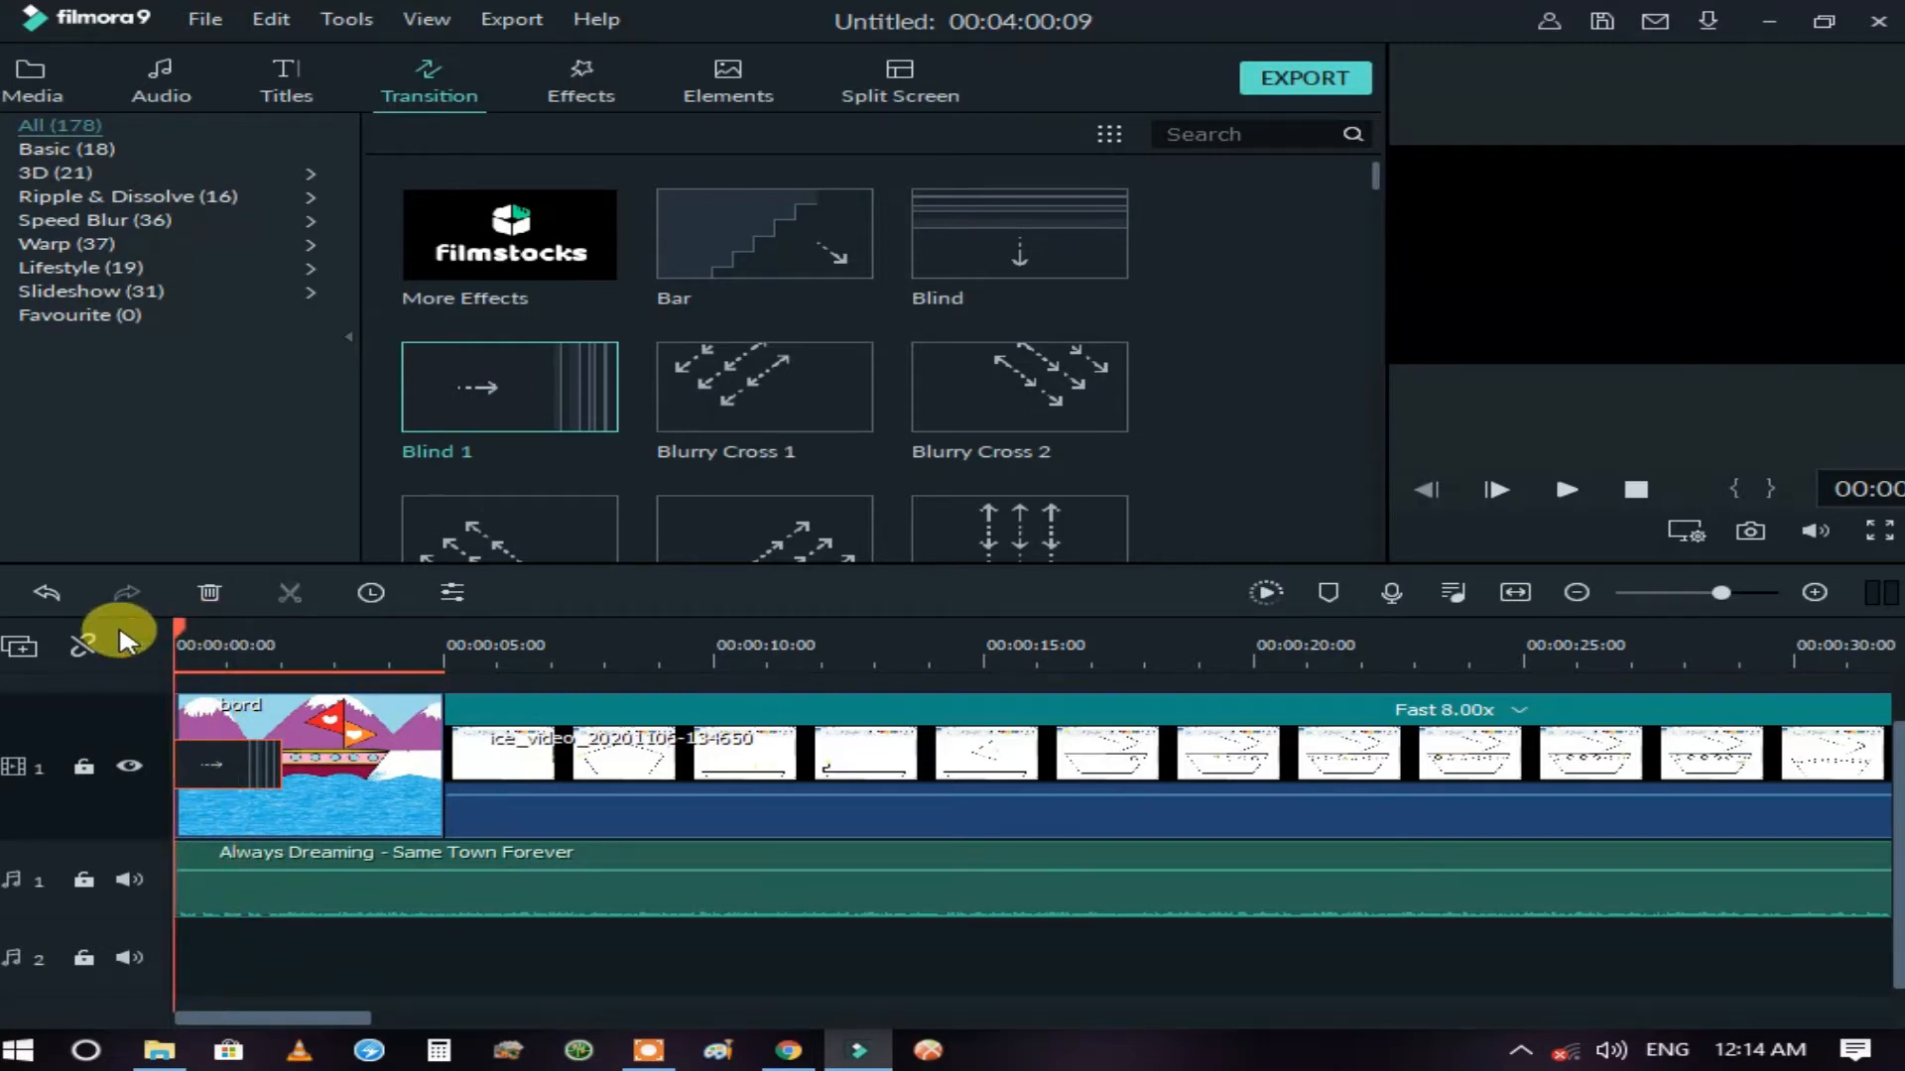
key(space)
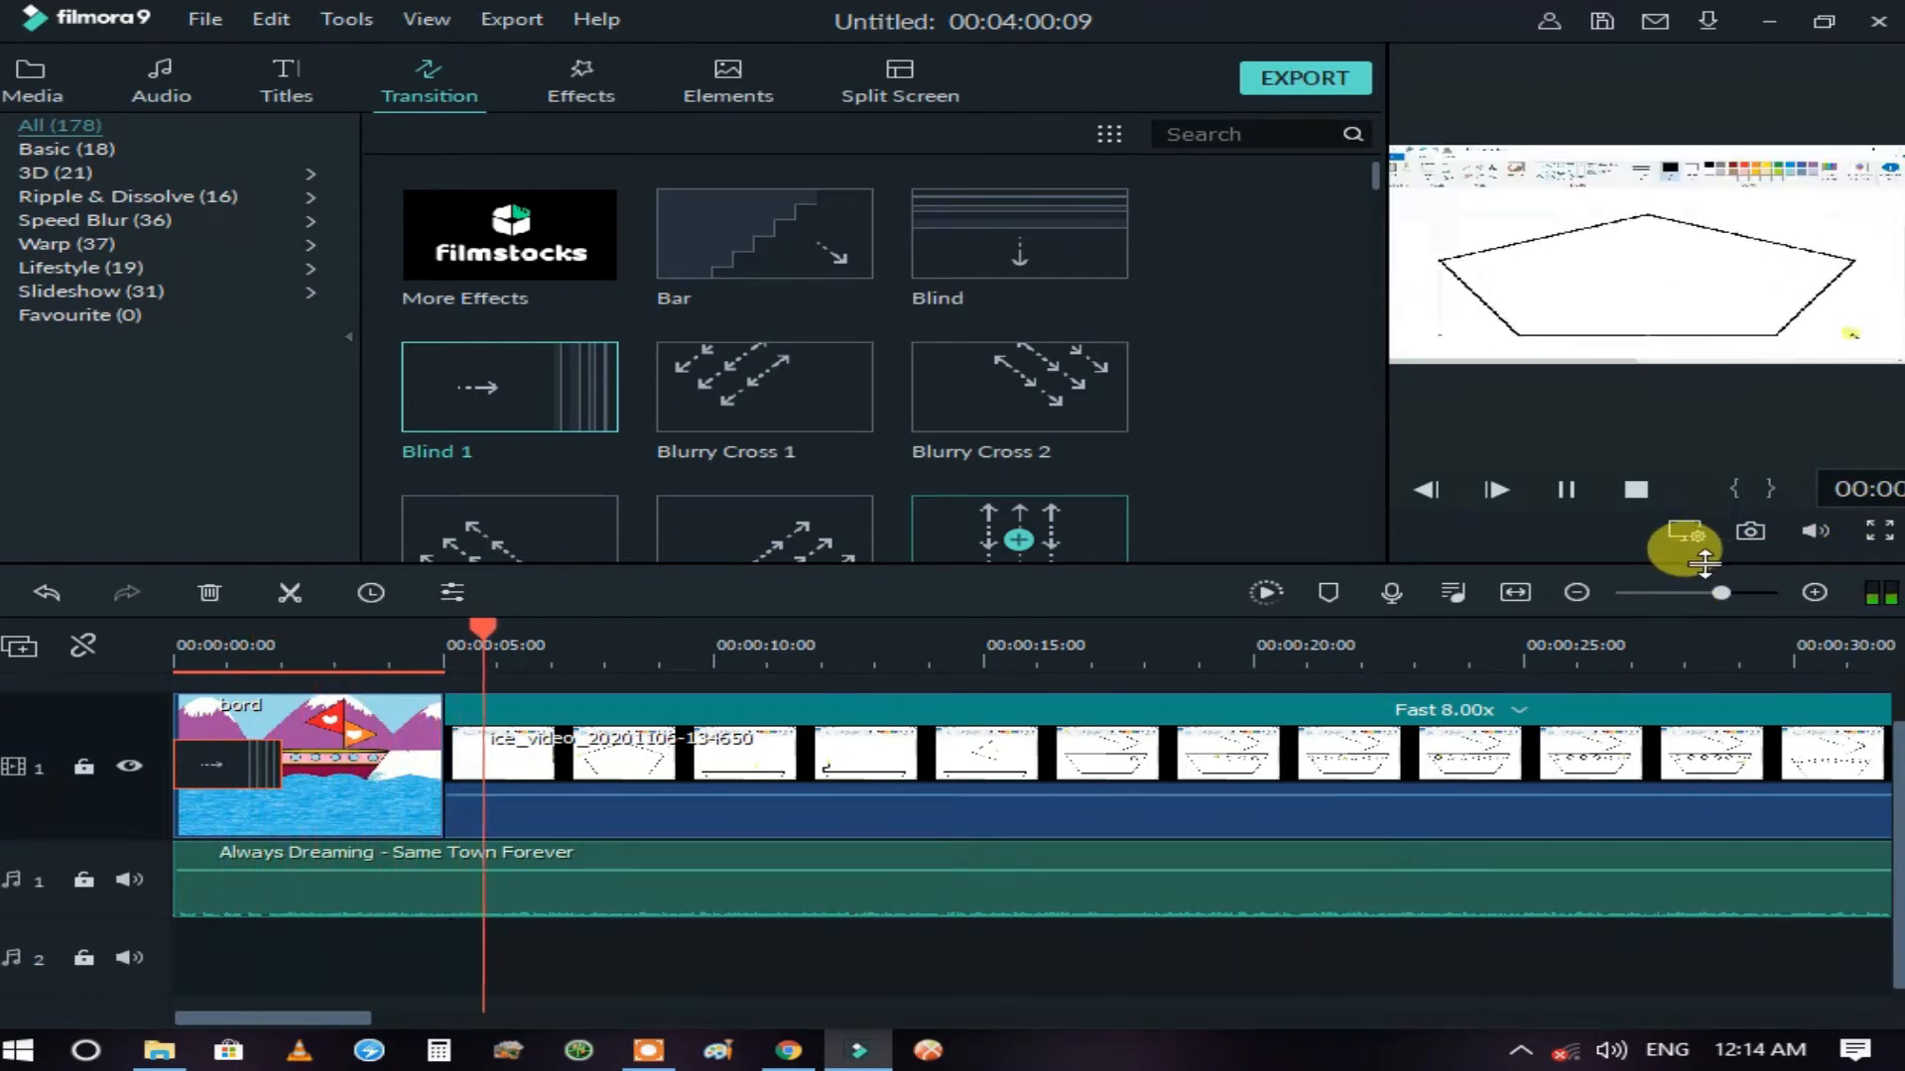
- Lower the Always Dreaming music's volume slightly and play back the first drawing clip
drag(693, 872, 734, 875)
key(space)
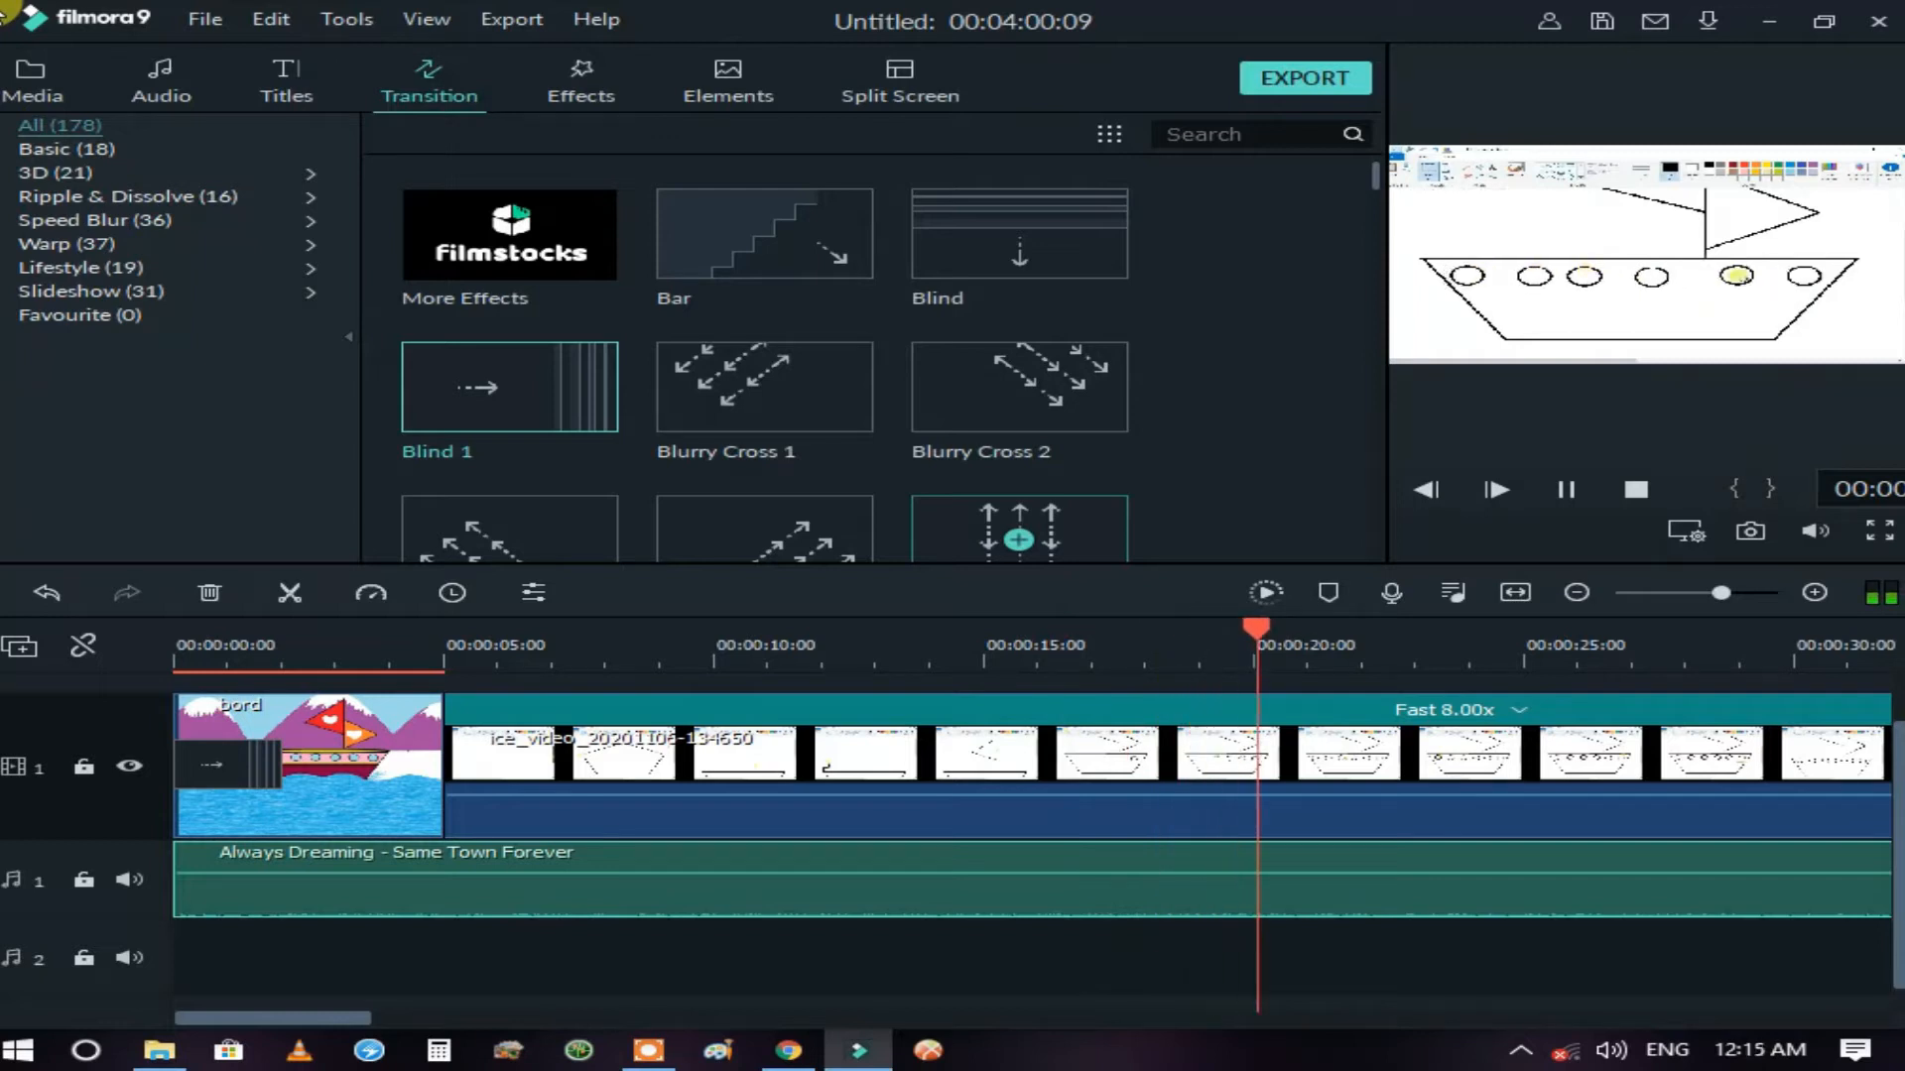
drag(1722, 593, 1674, 600)
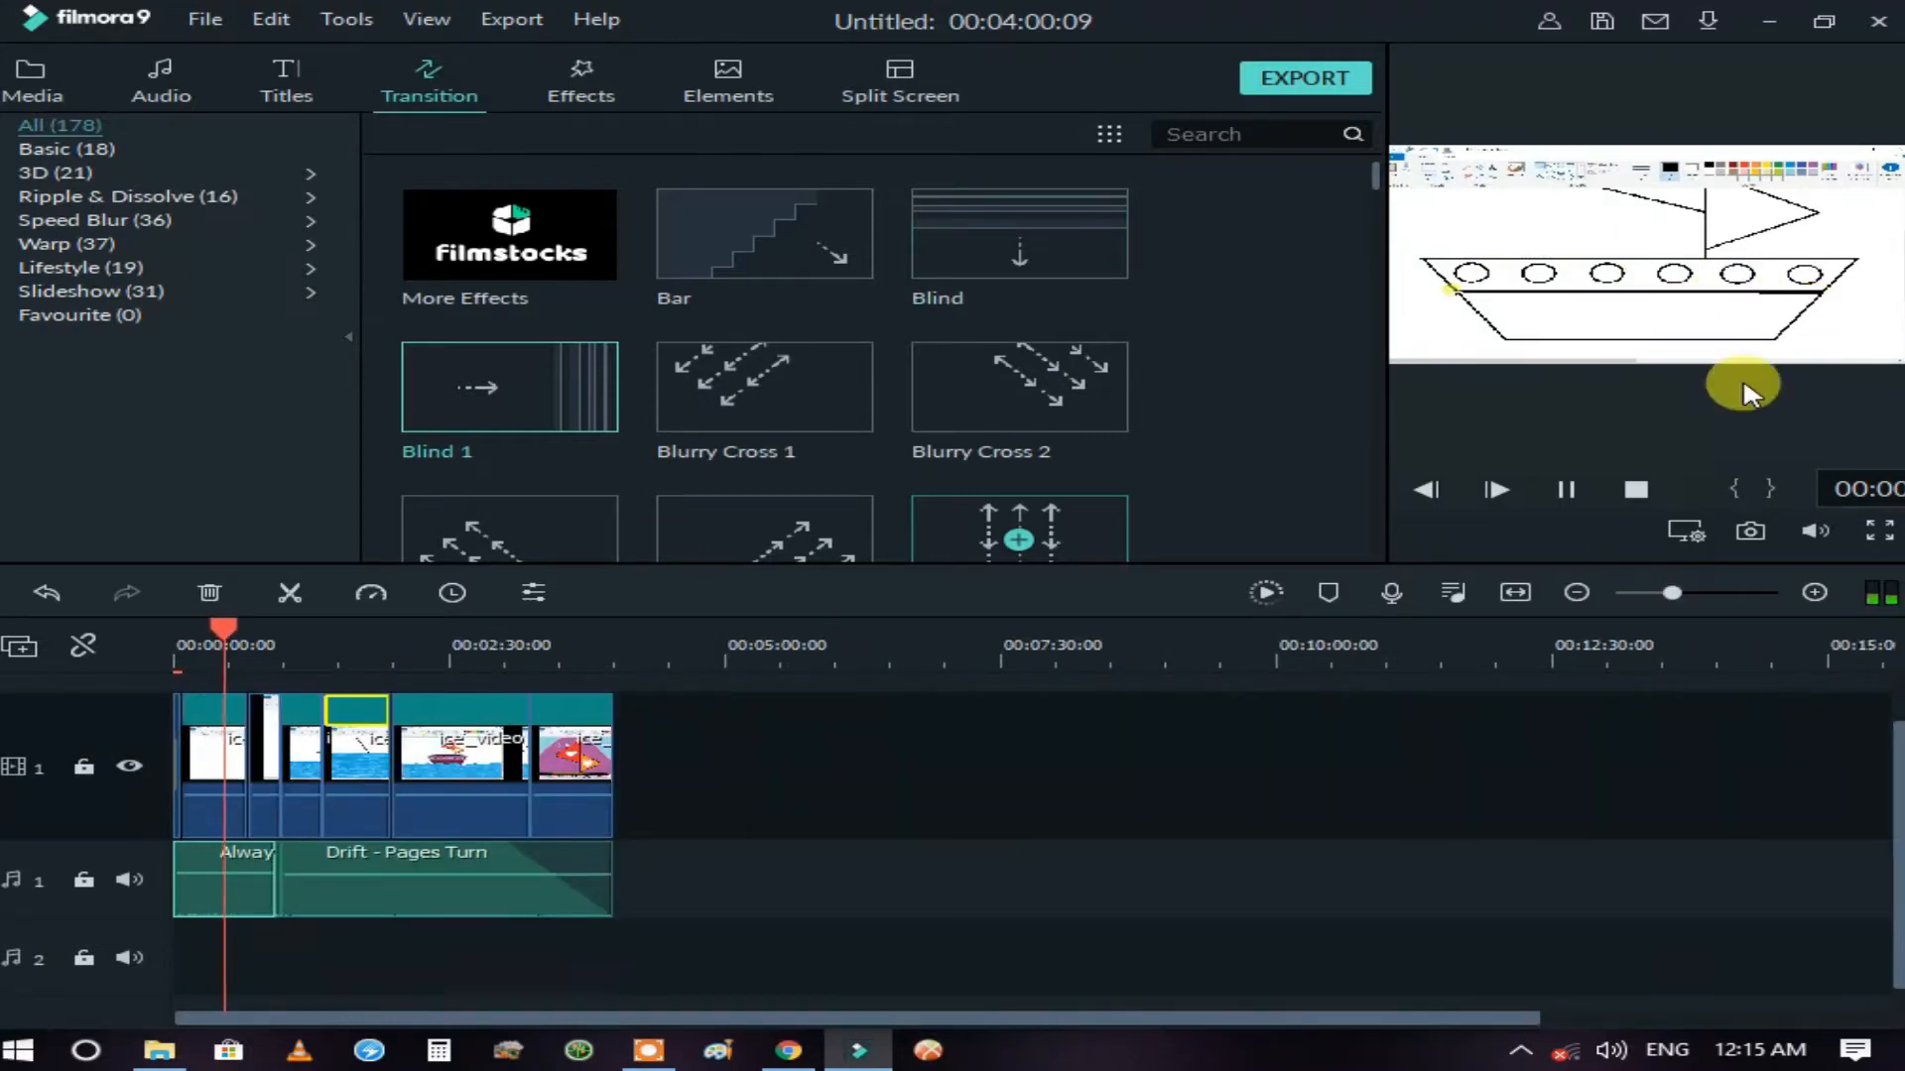
click(1493, 266)
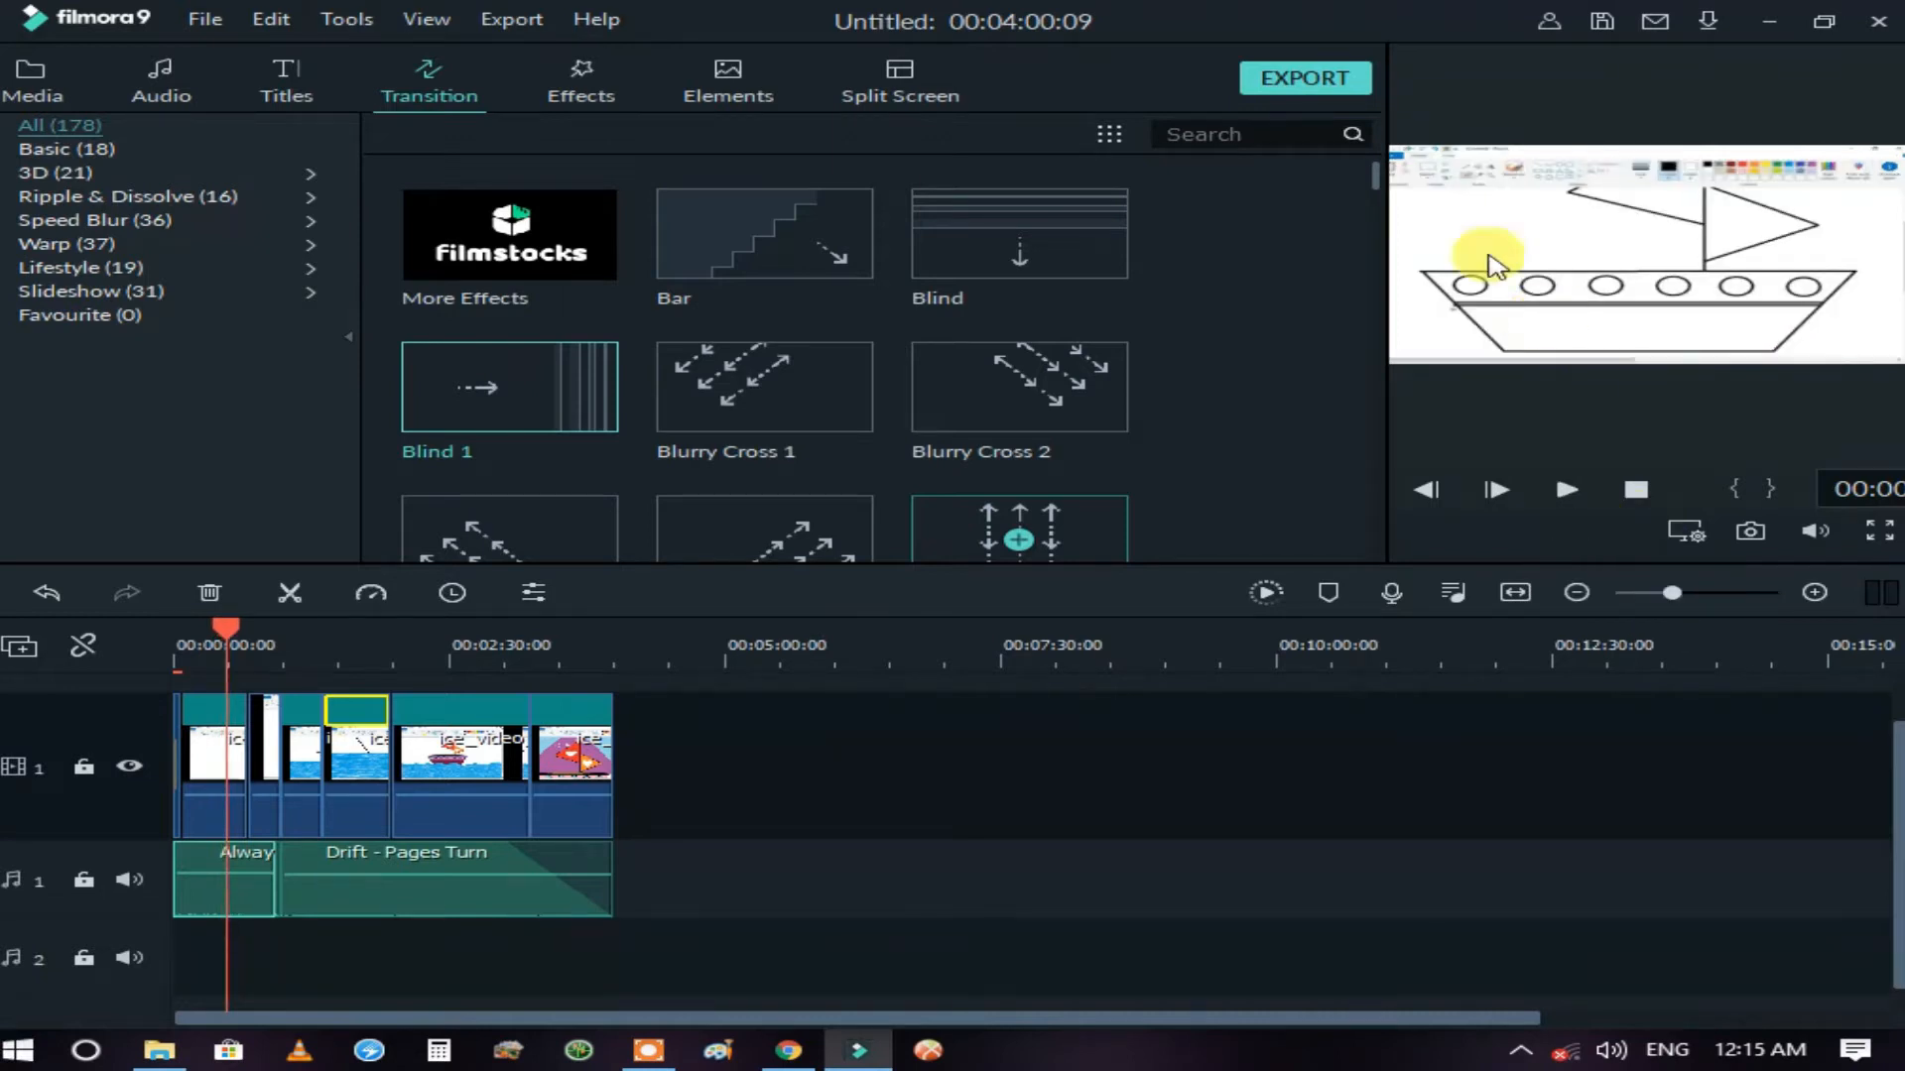
- Save the project under the new name bord
click(206, 27)
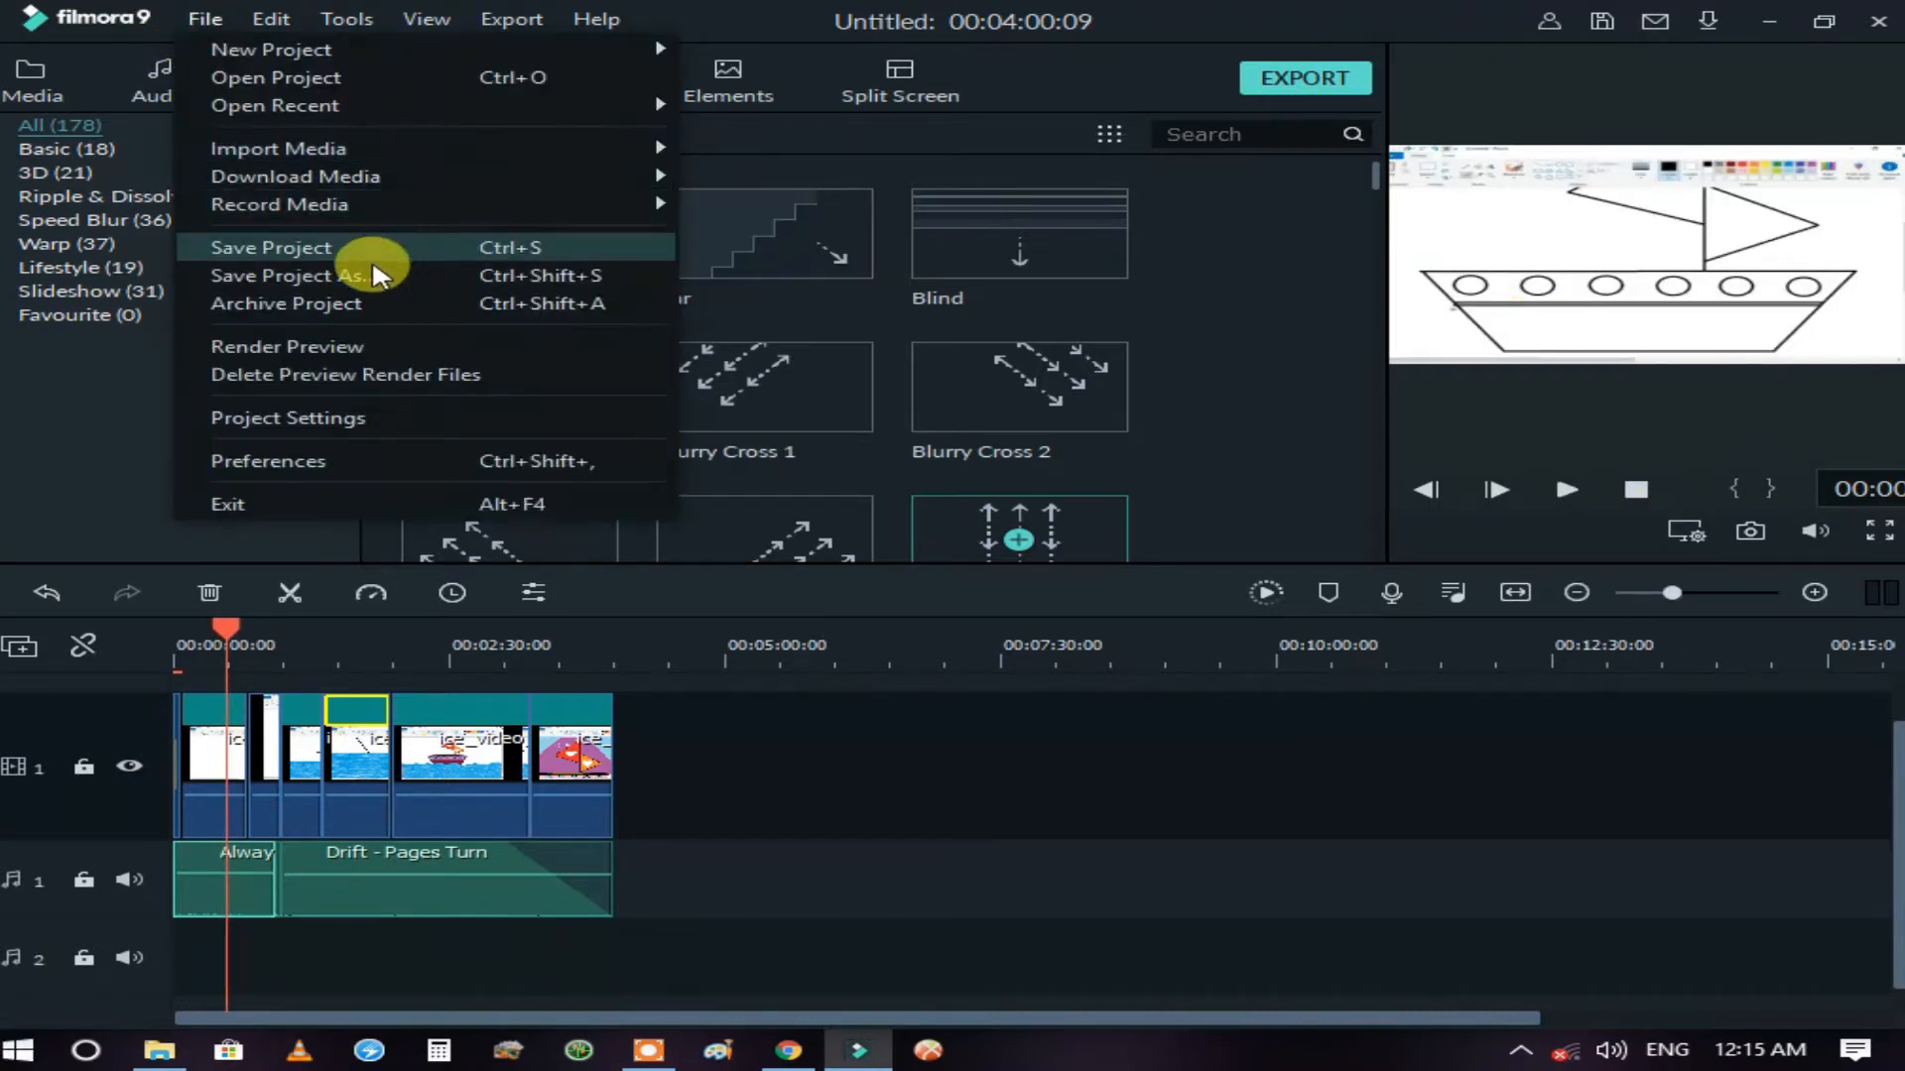
click(349, 290)
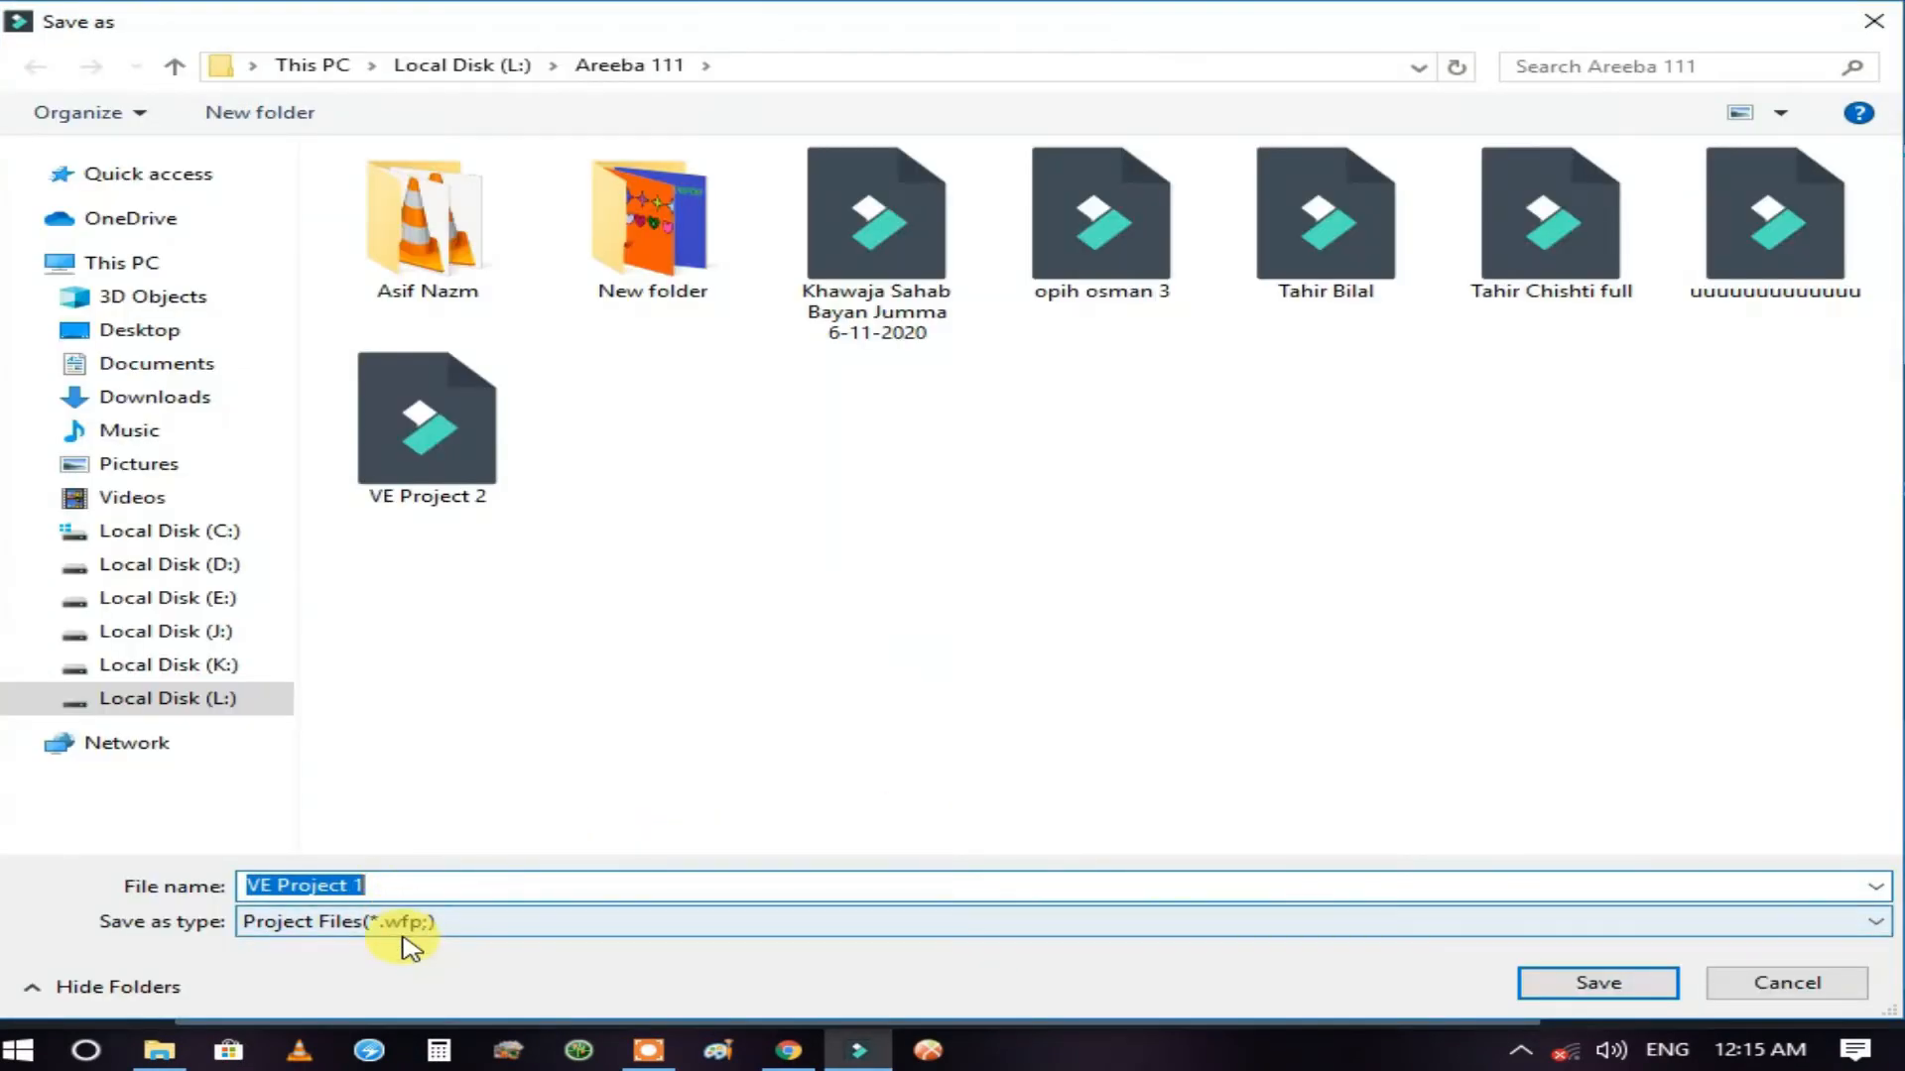
text(bo)
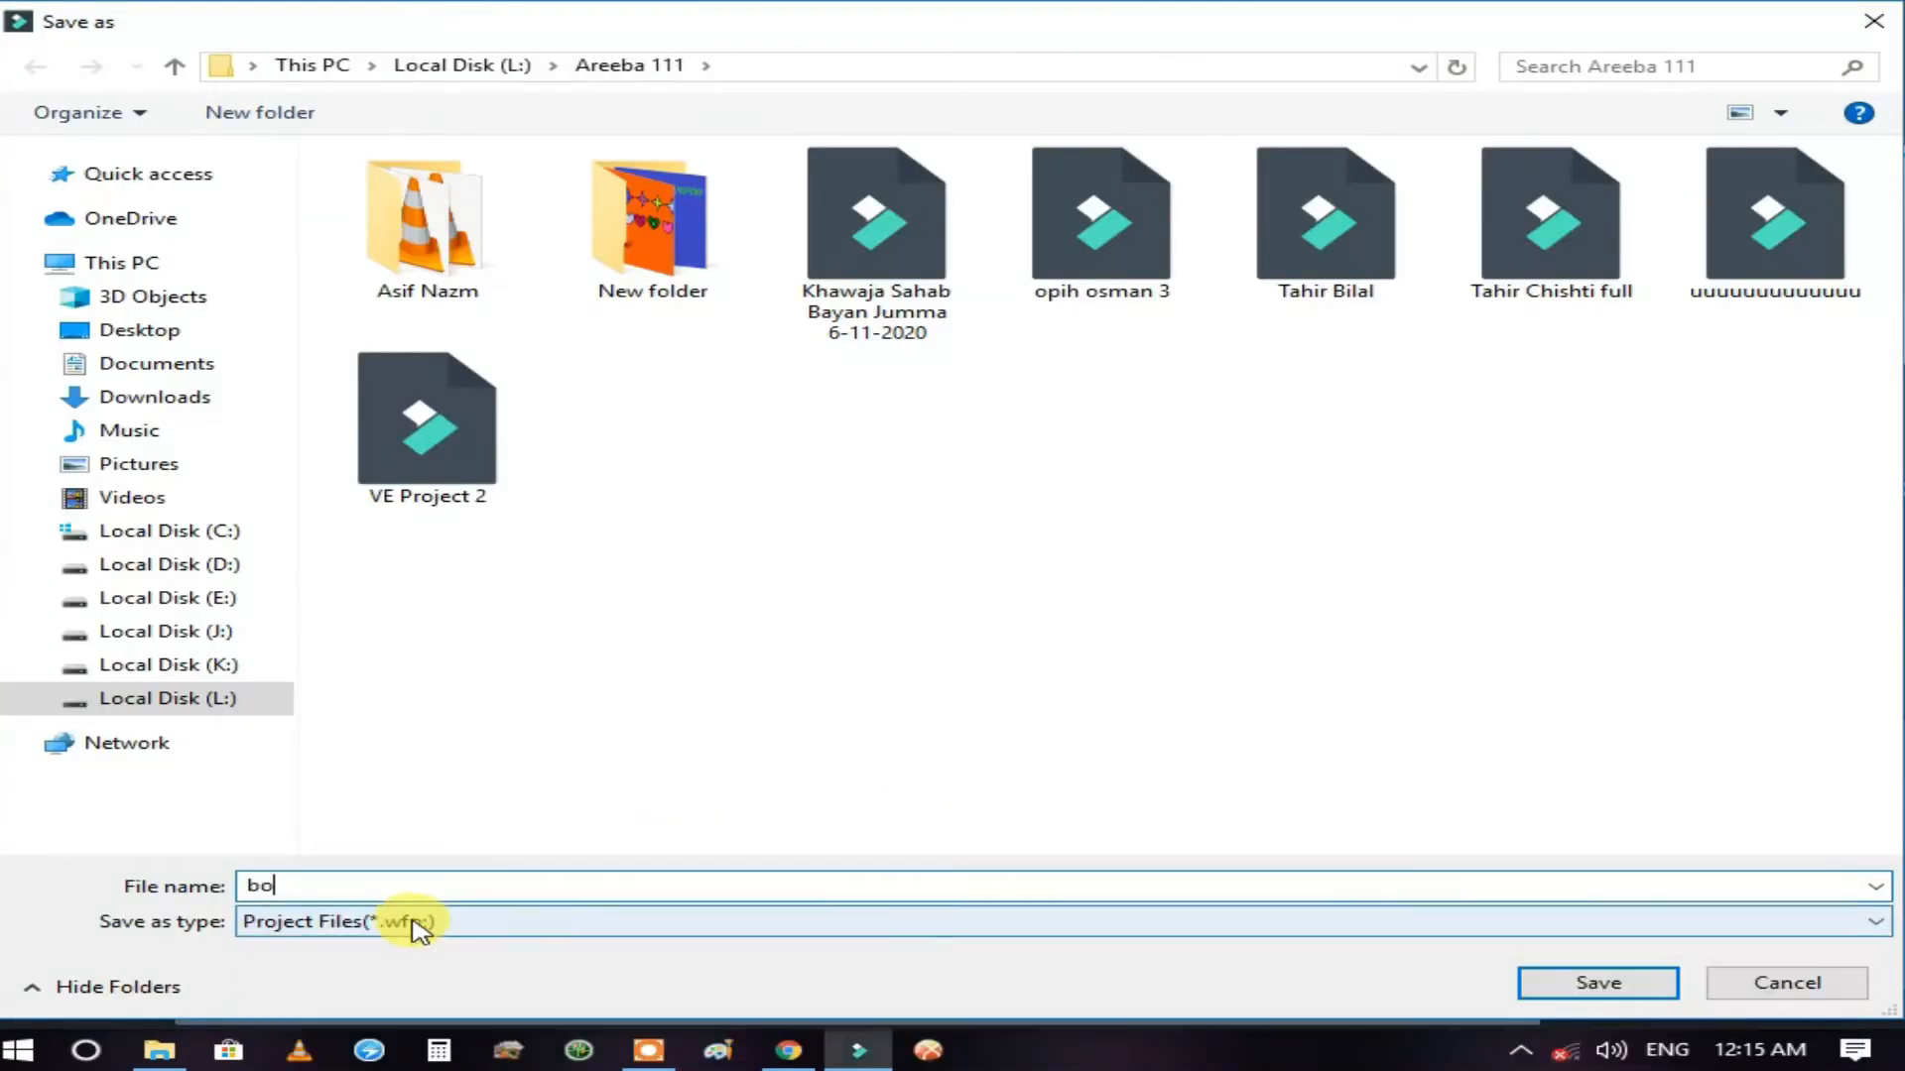
click(1591, 985)
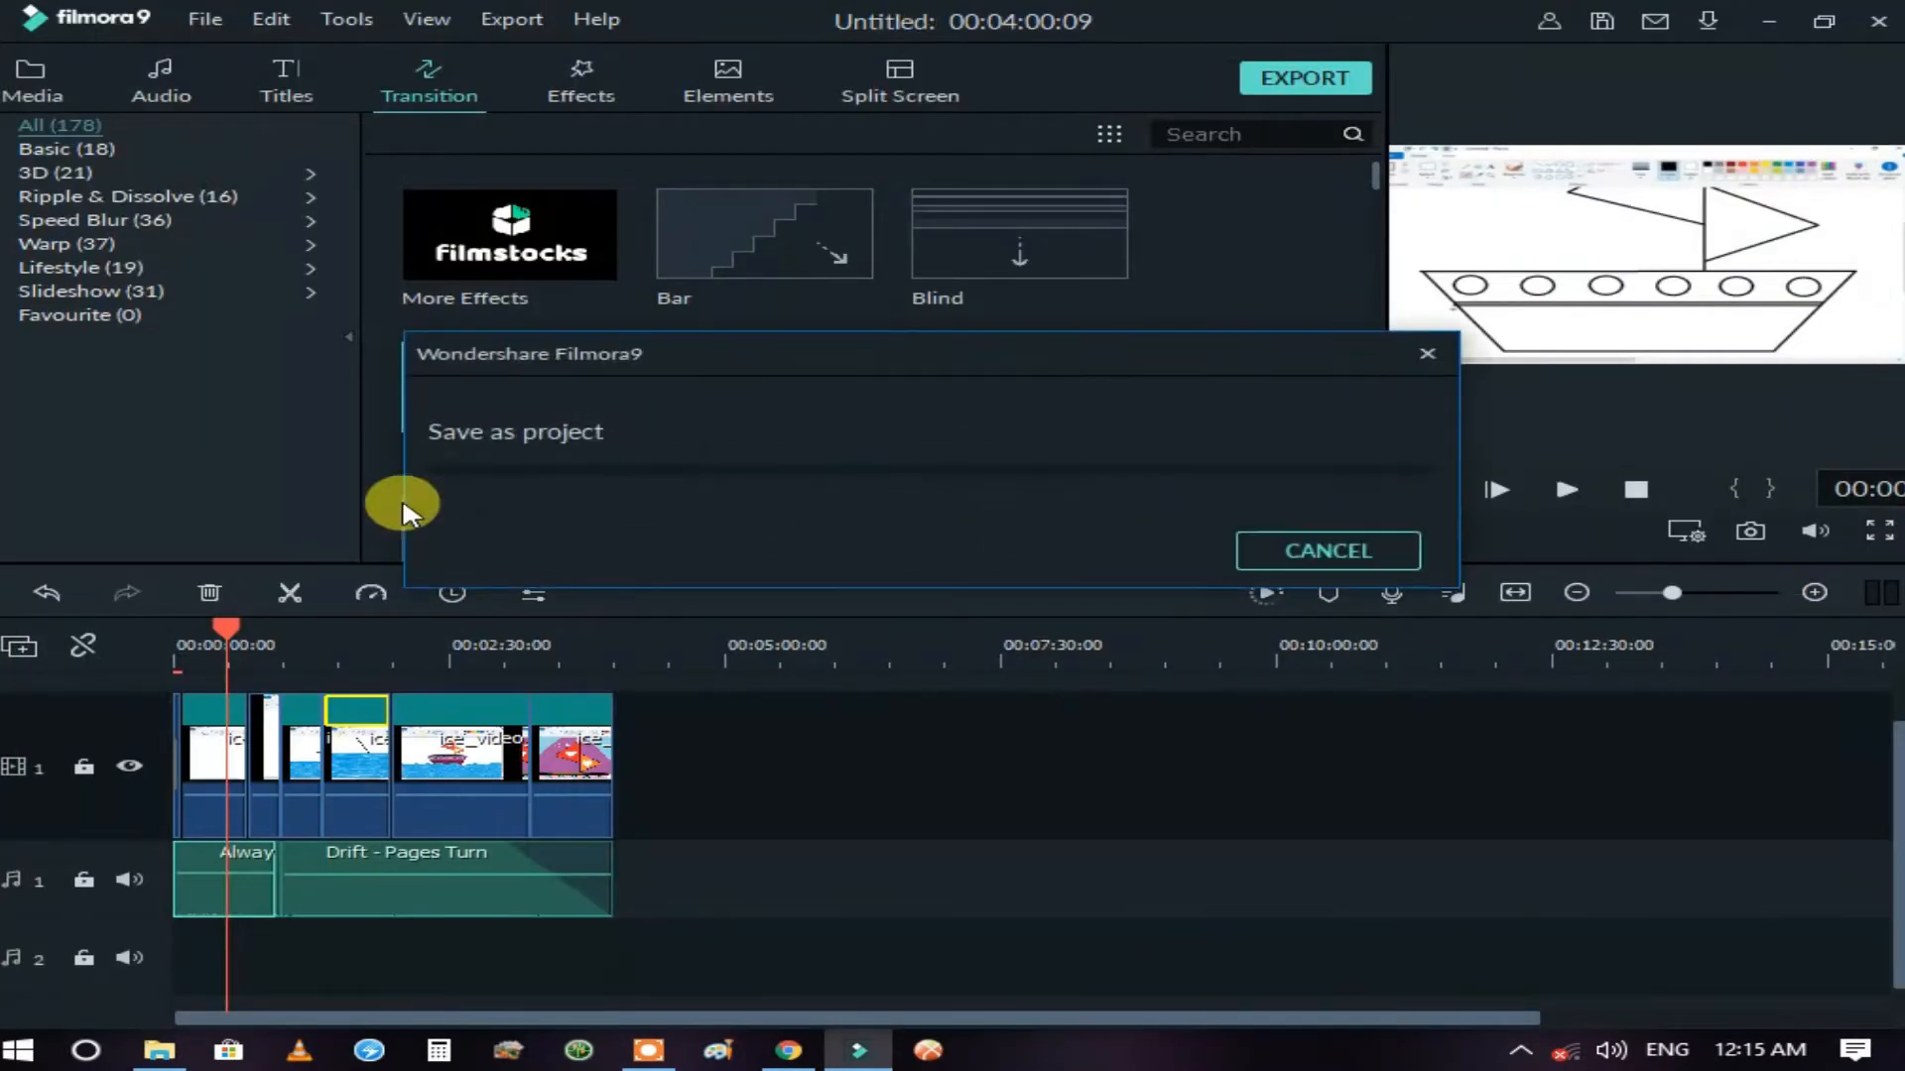
- Place the green-screen Youtube Subscribe clip on the second video track above the first drawing clip and preview it to 00:00:25:12
scroll(1882, 908, up, 2)
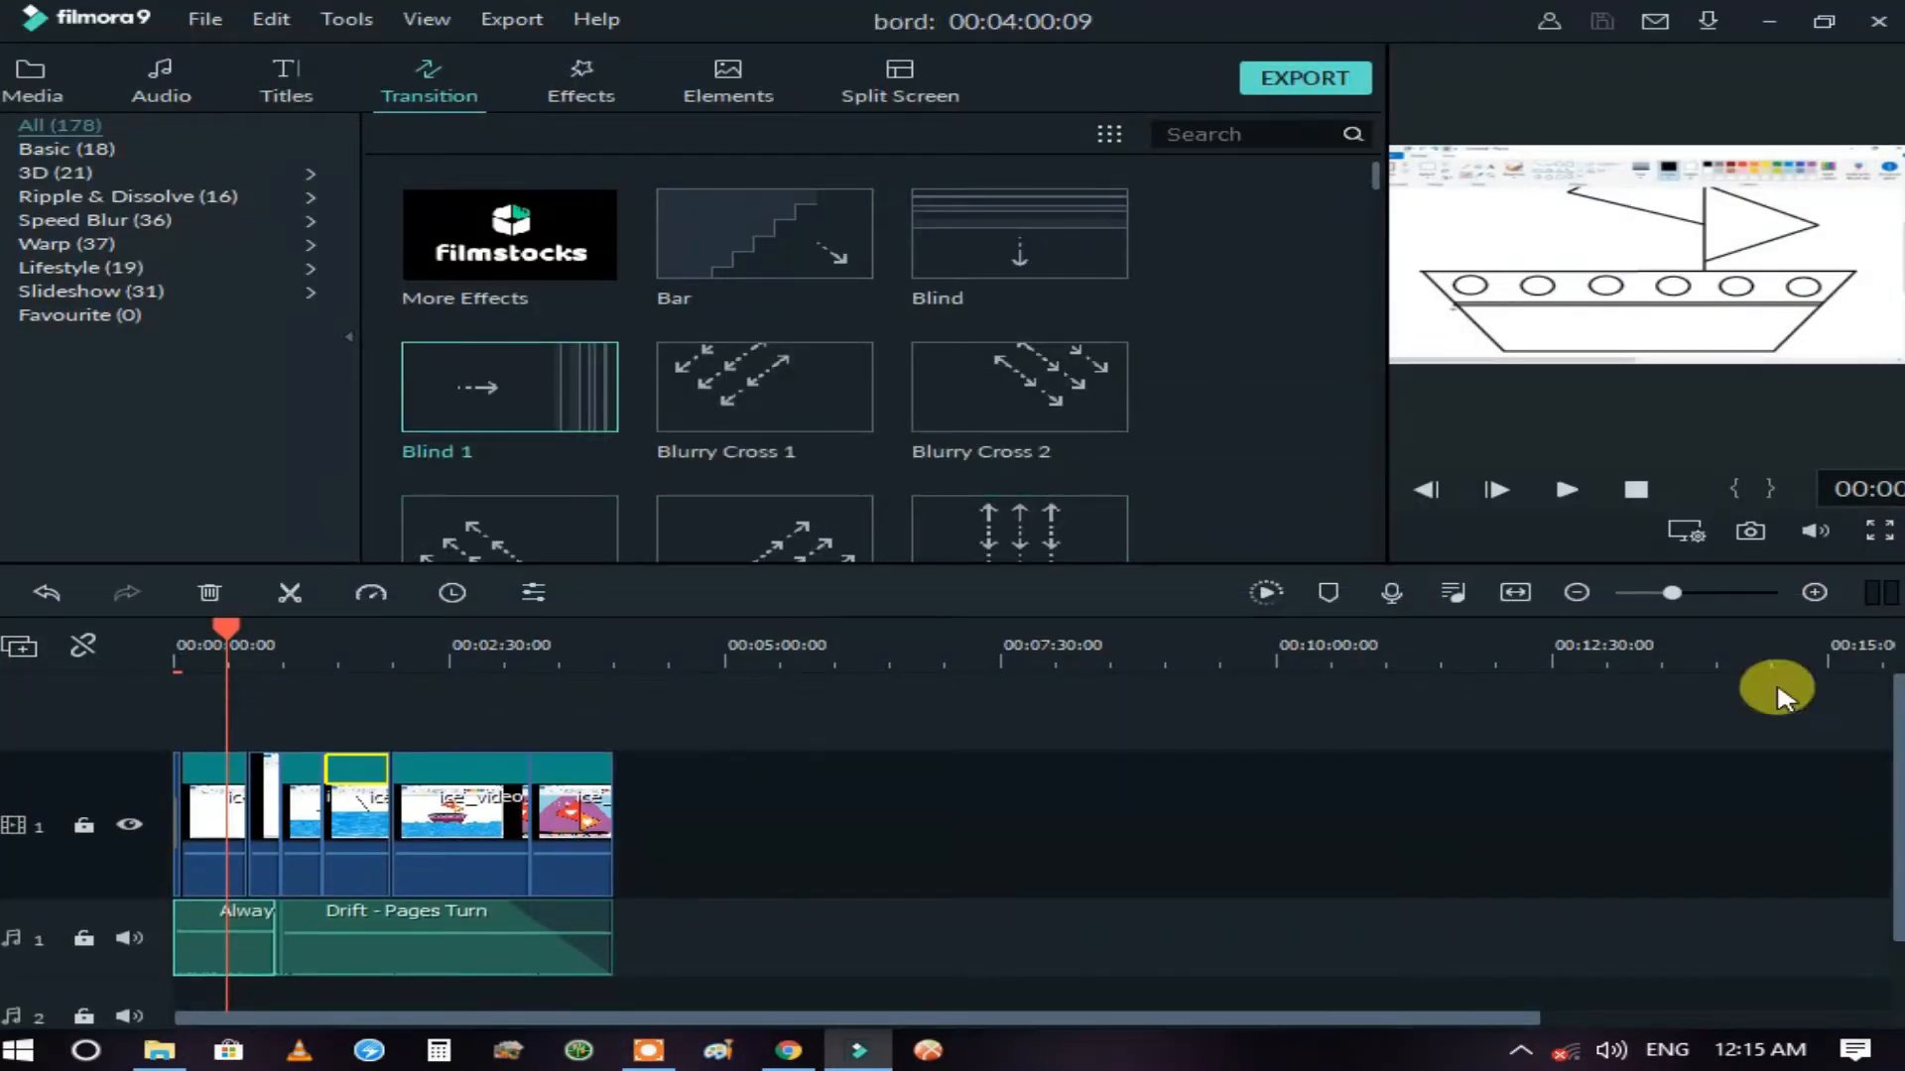
click(25, 75)
drag(1373, 357, 1399, 607)
mouse_move(992, 426)
mouse_down()
mouse_move(200, 731)
mouse_move(227, 640)
mouse_move(206, 637)
mouse_up()
key(space)
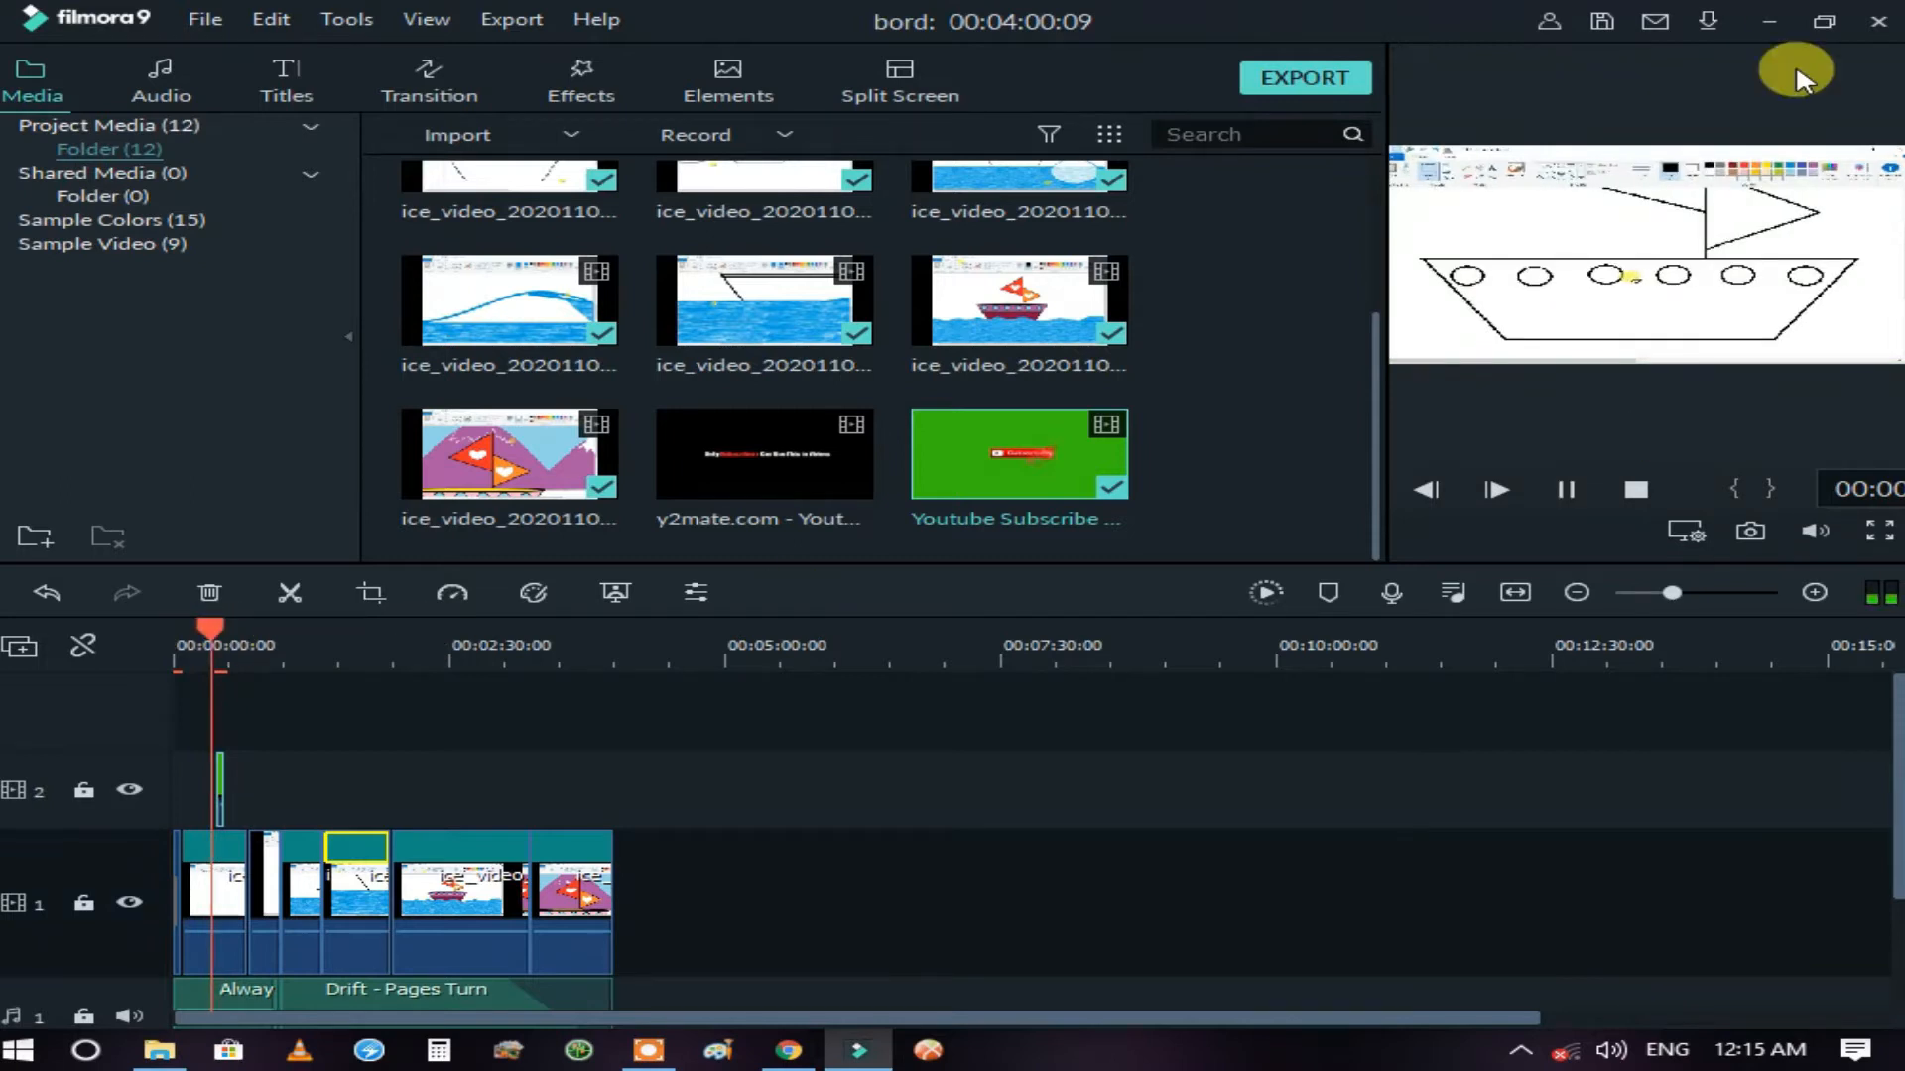
click(1824, 20)
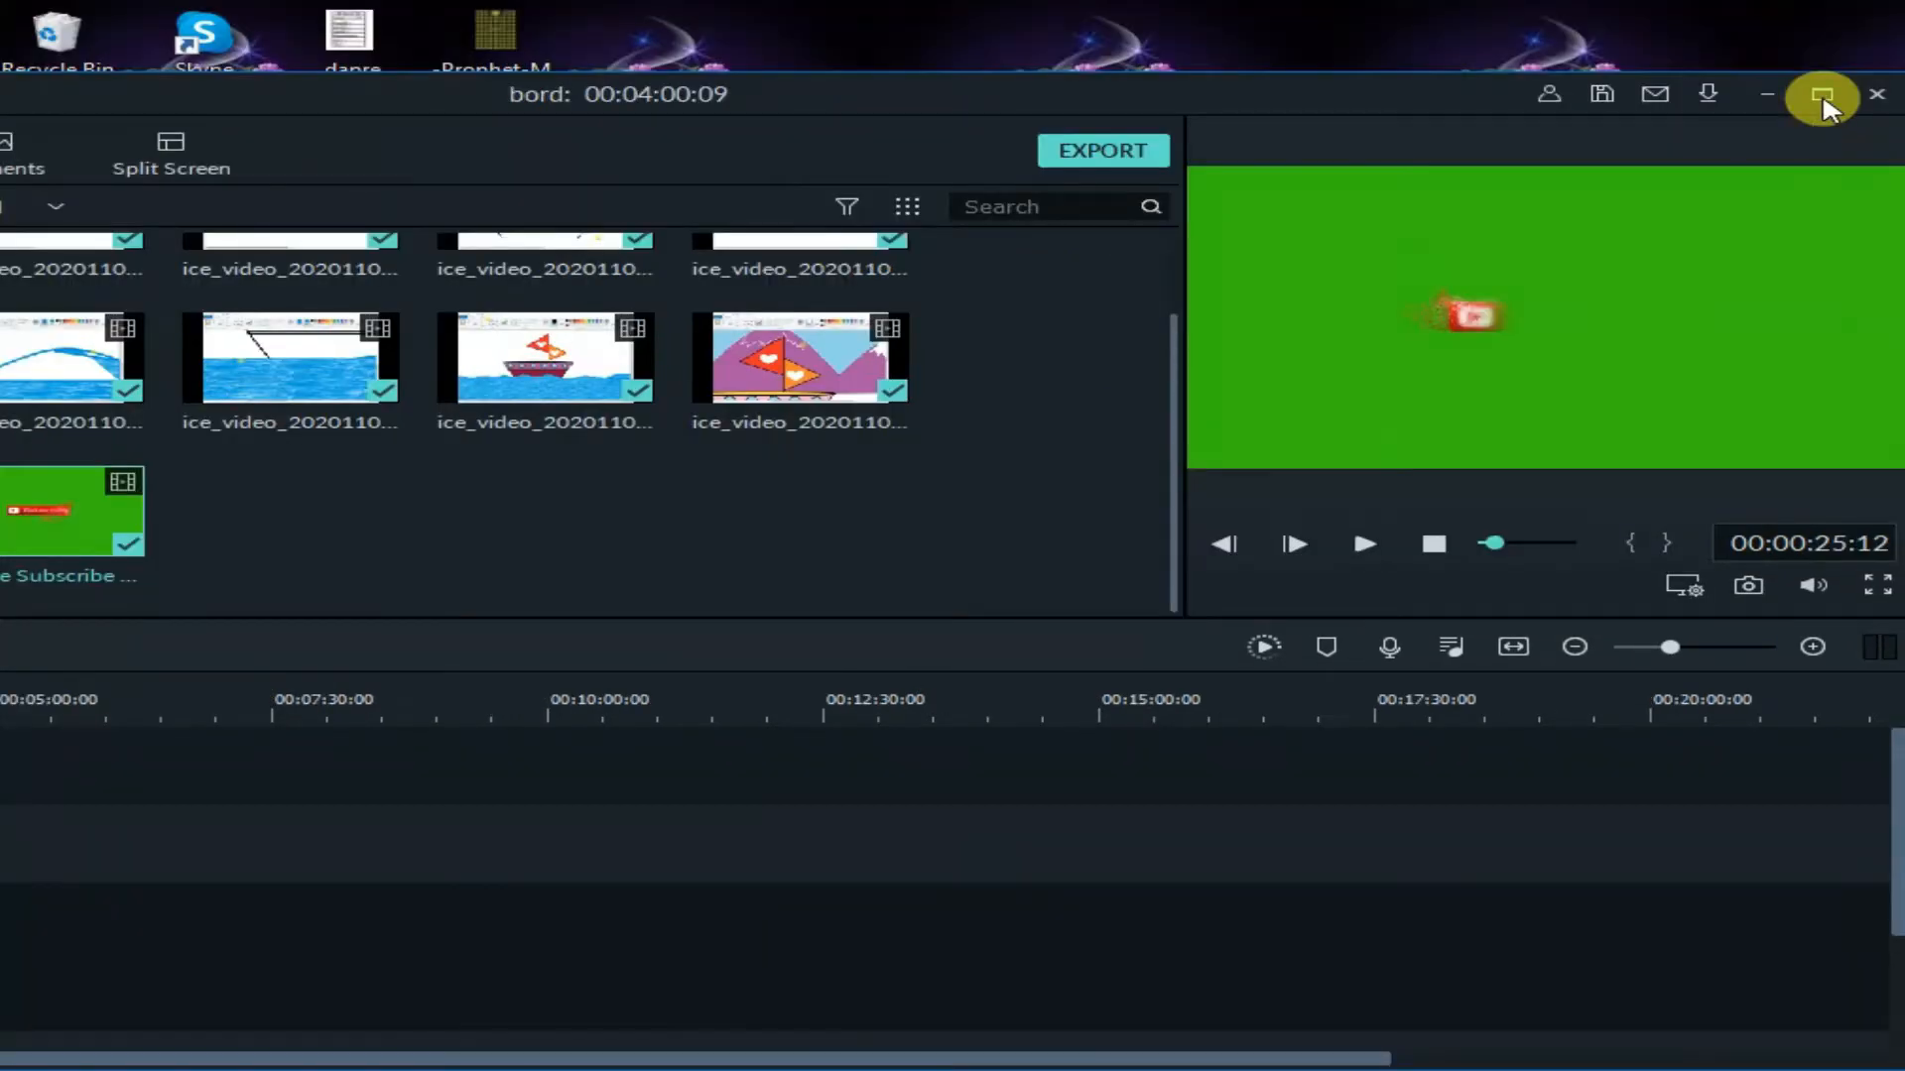
click(1823, 99)
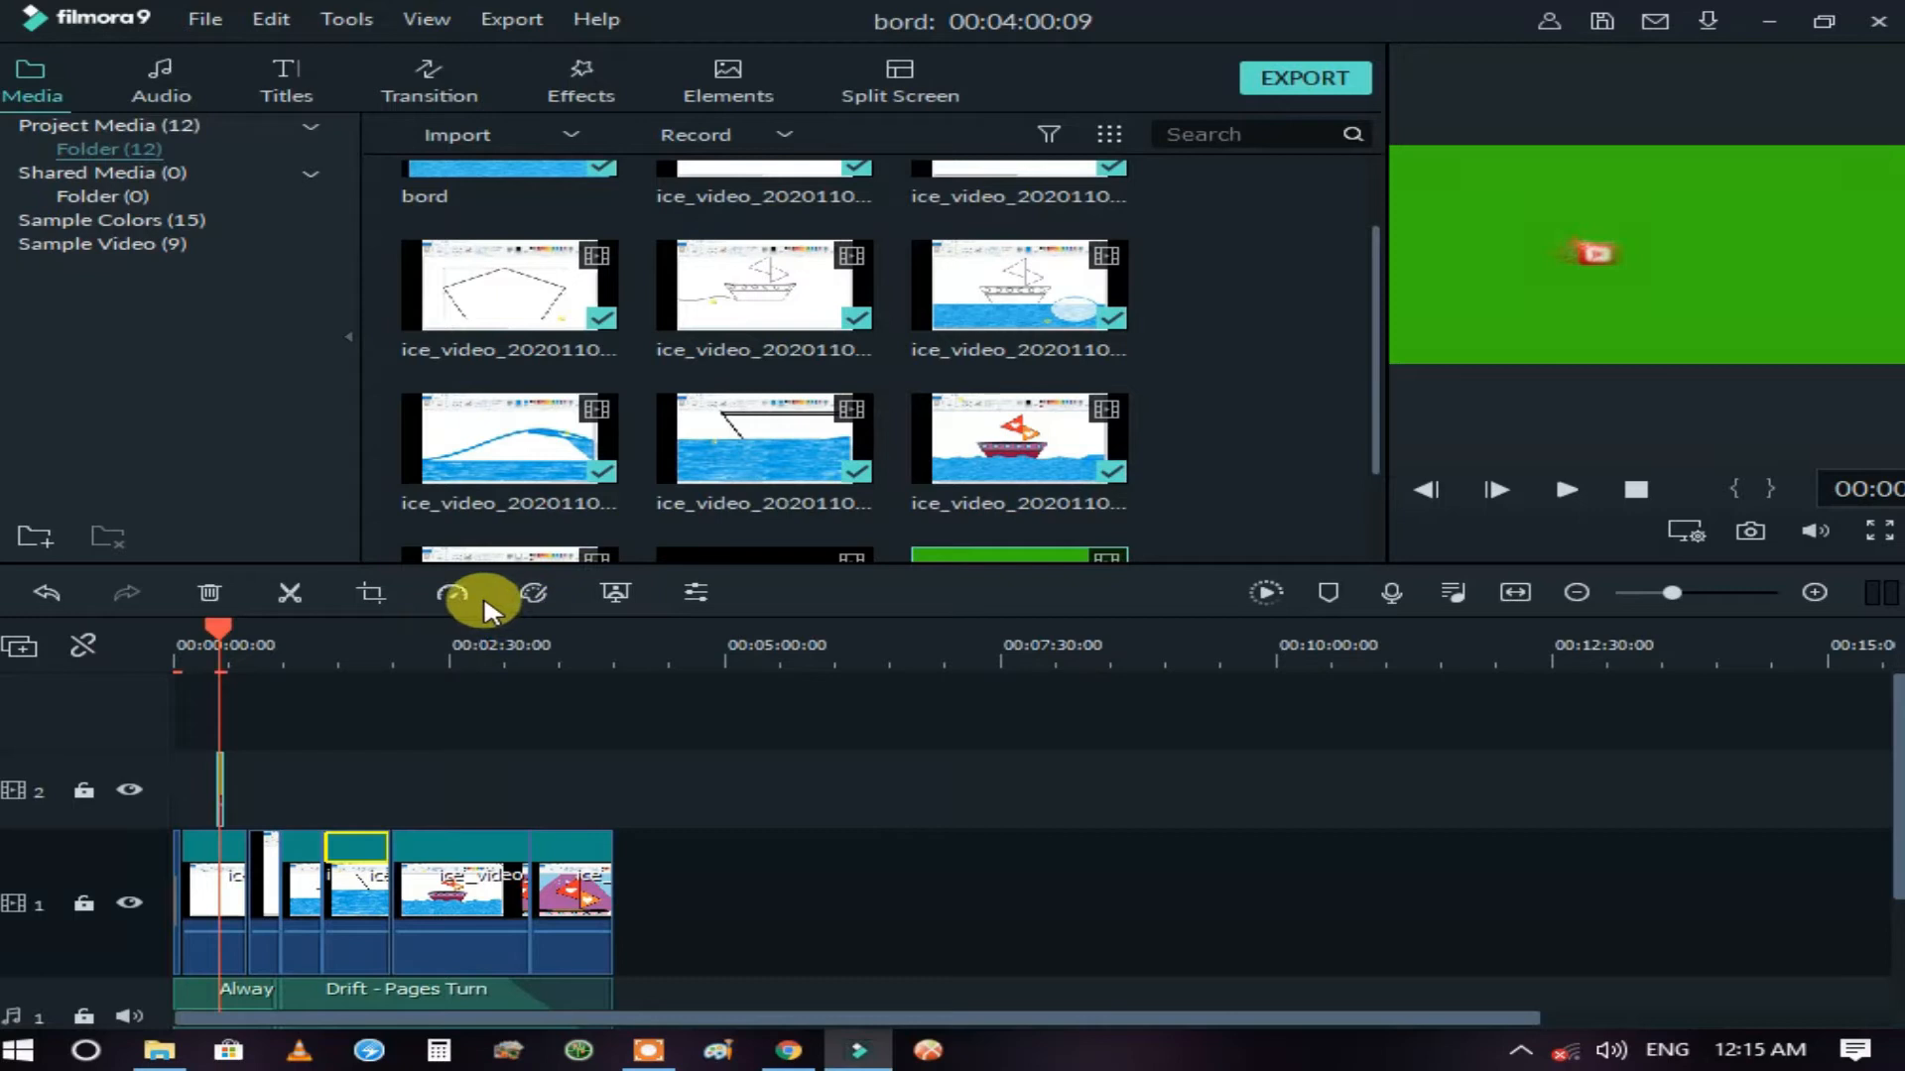
- Remove the Subscribe clip's green background with Chroma Key, setting the offset to 68
click(617, 593)
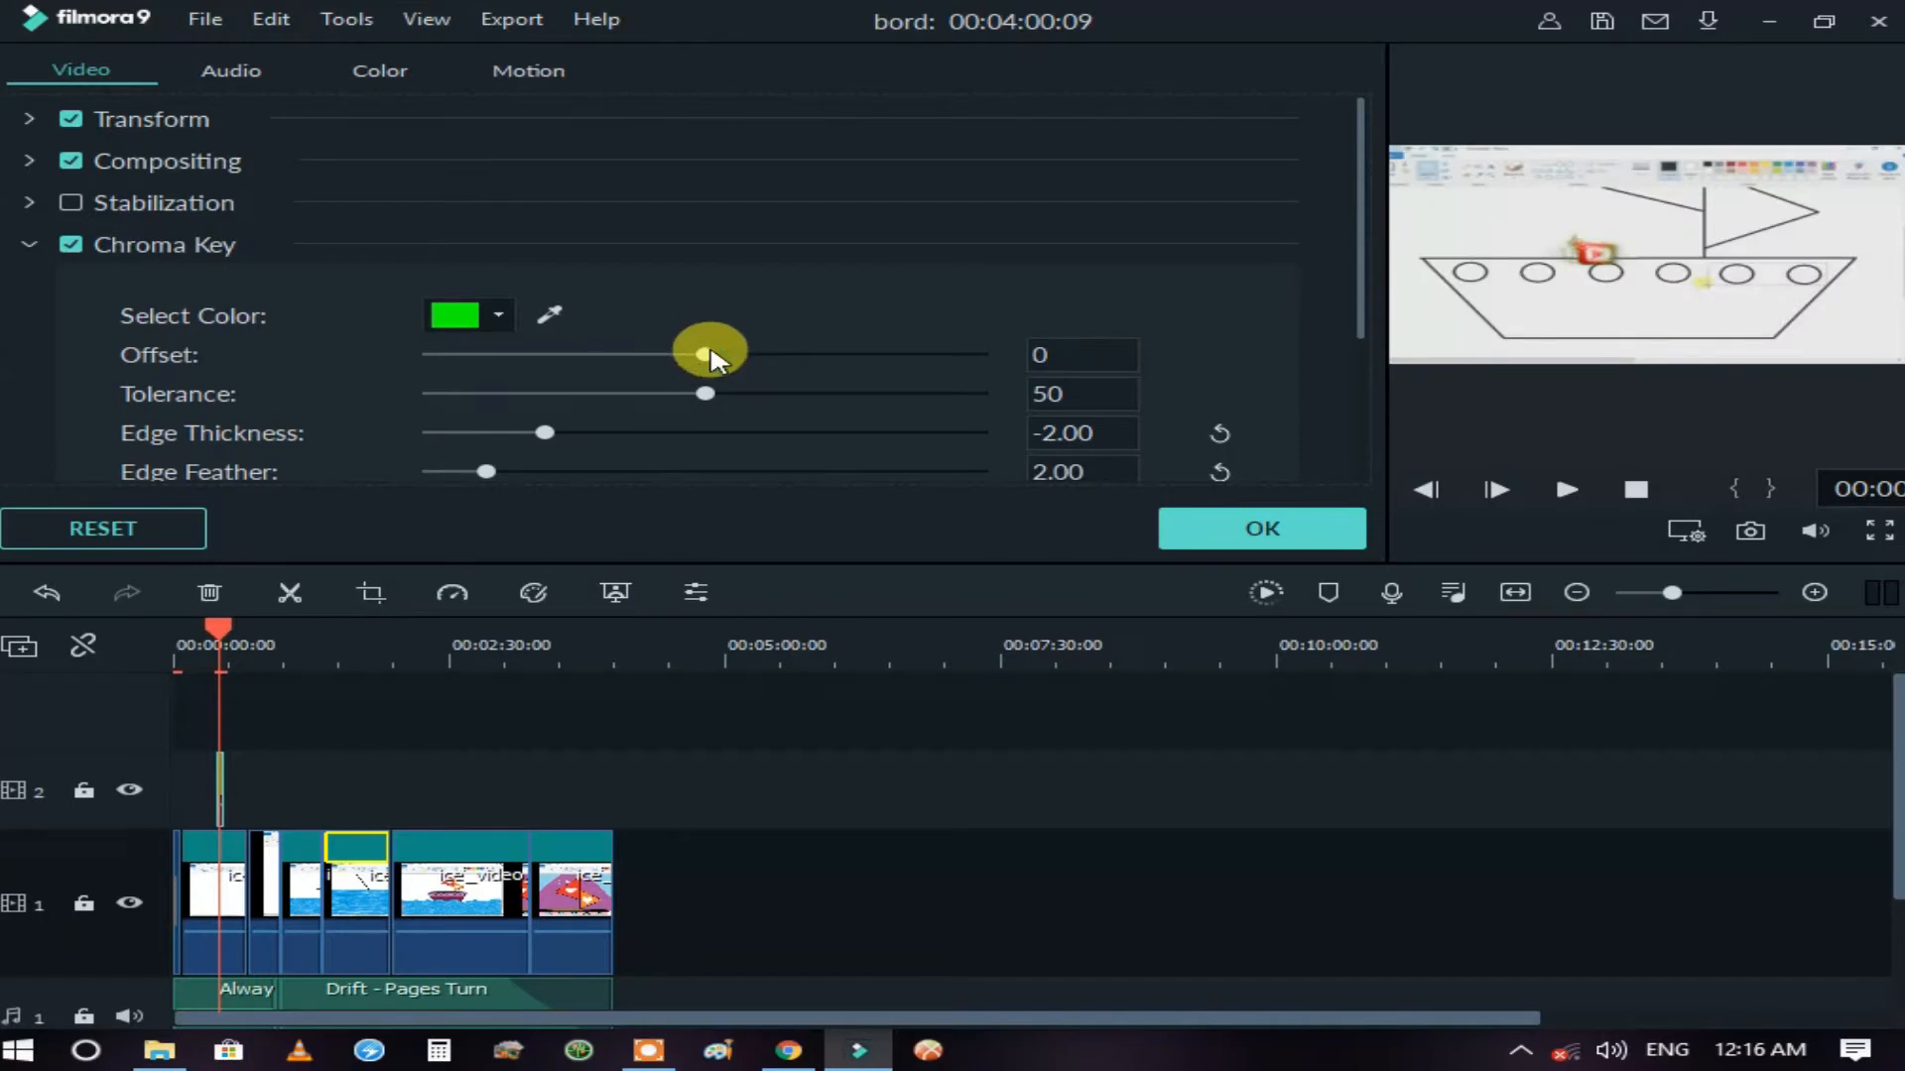
drag(720, 359, 799, 365)
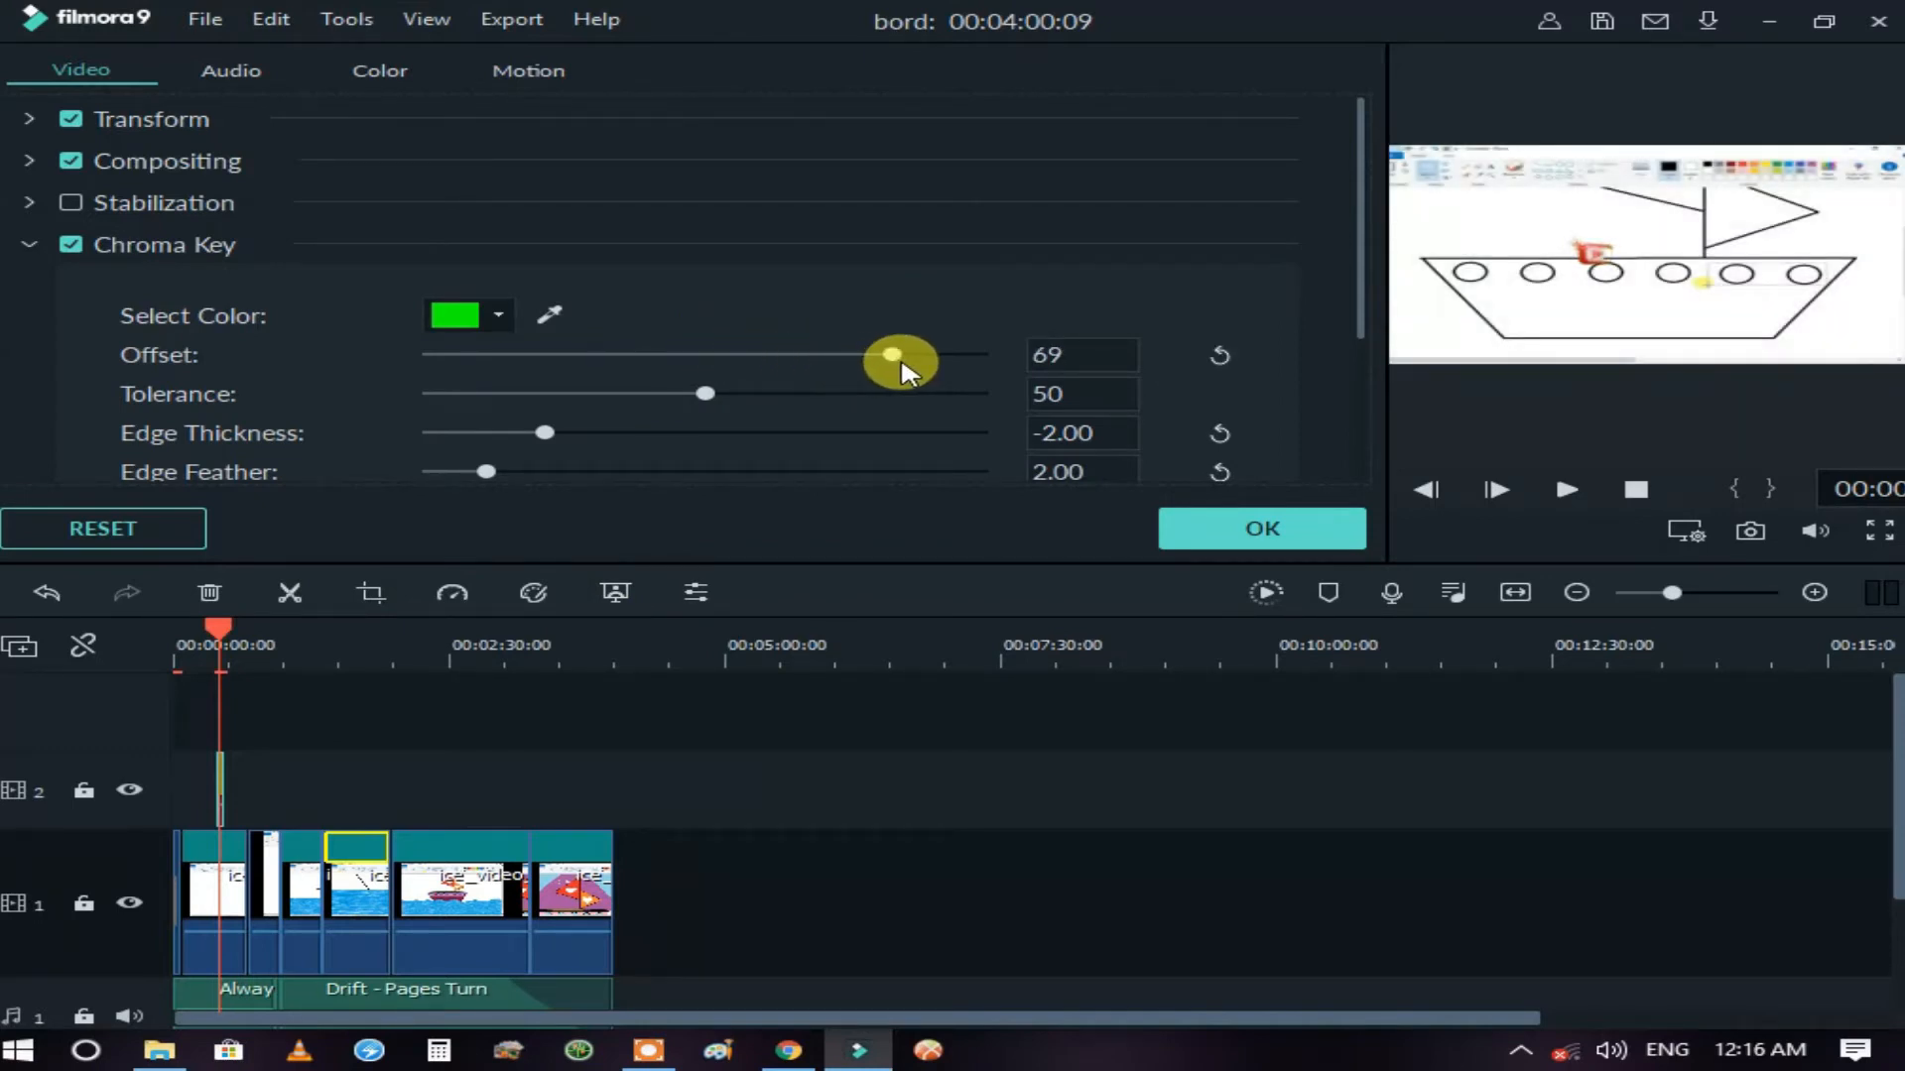
drag(905, 370, 903, 372)
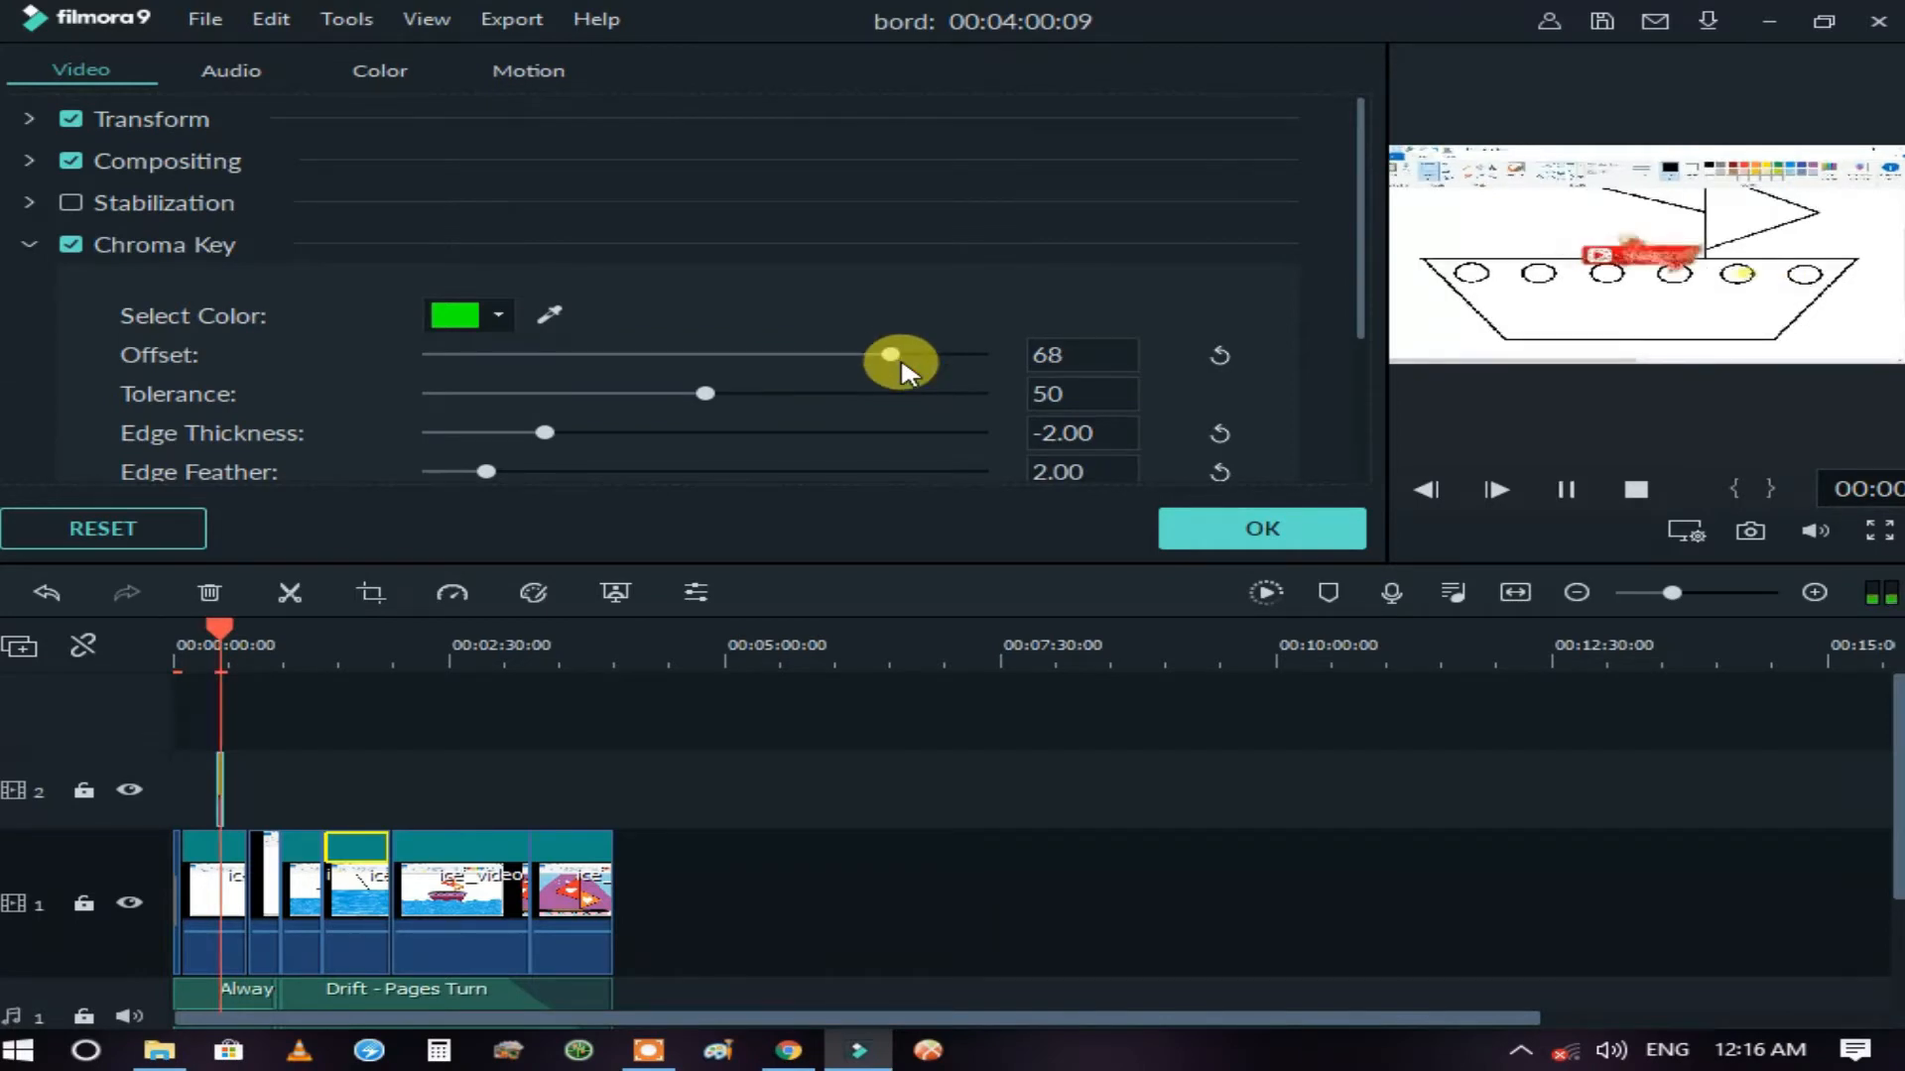
- Move the Subscribe animation to the lower-left corner of the video frame, preview it and accept the clip settings
click(1684, 255)
drag(1683, 258, 1509, 339)
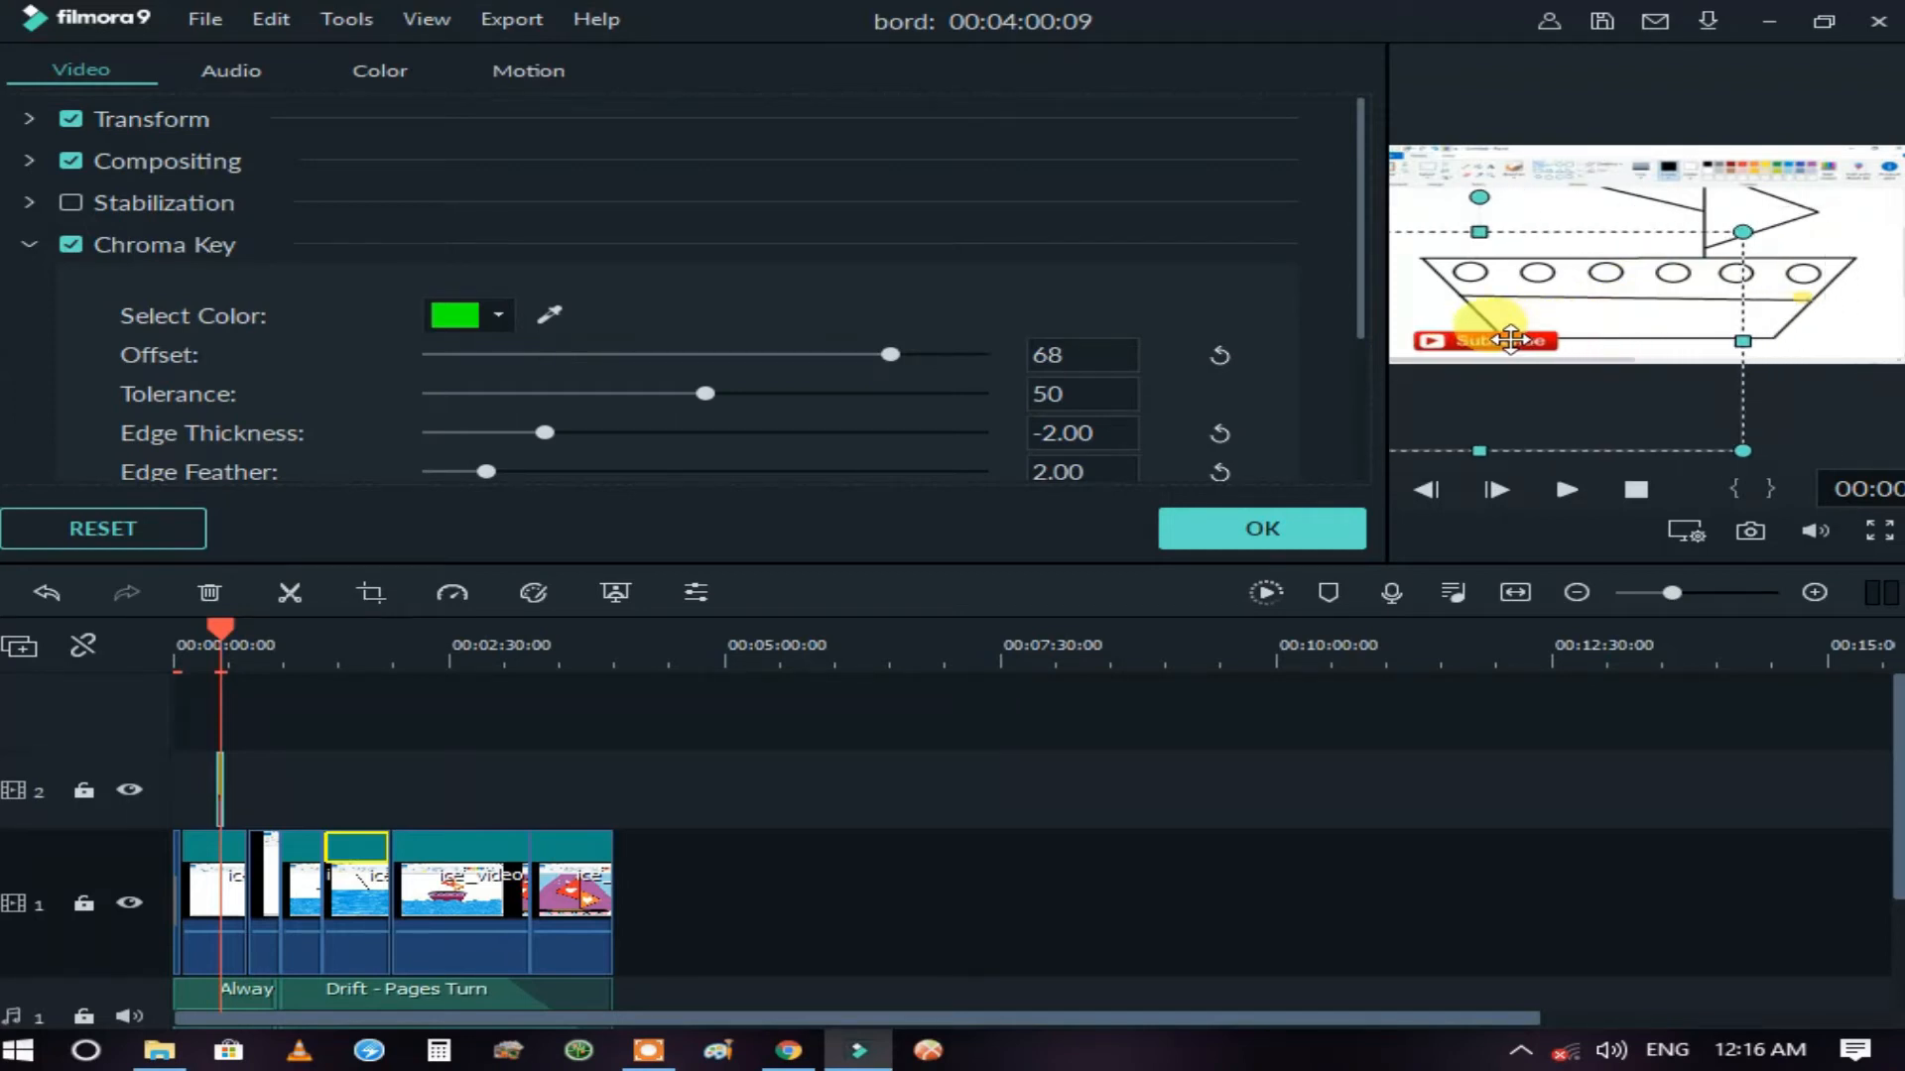
click(1377, 436)
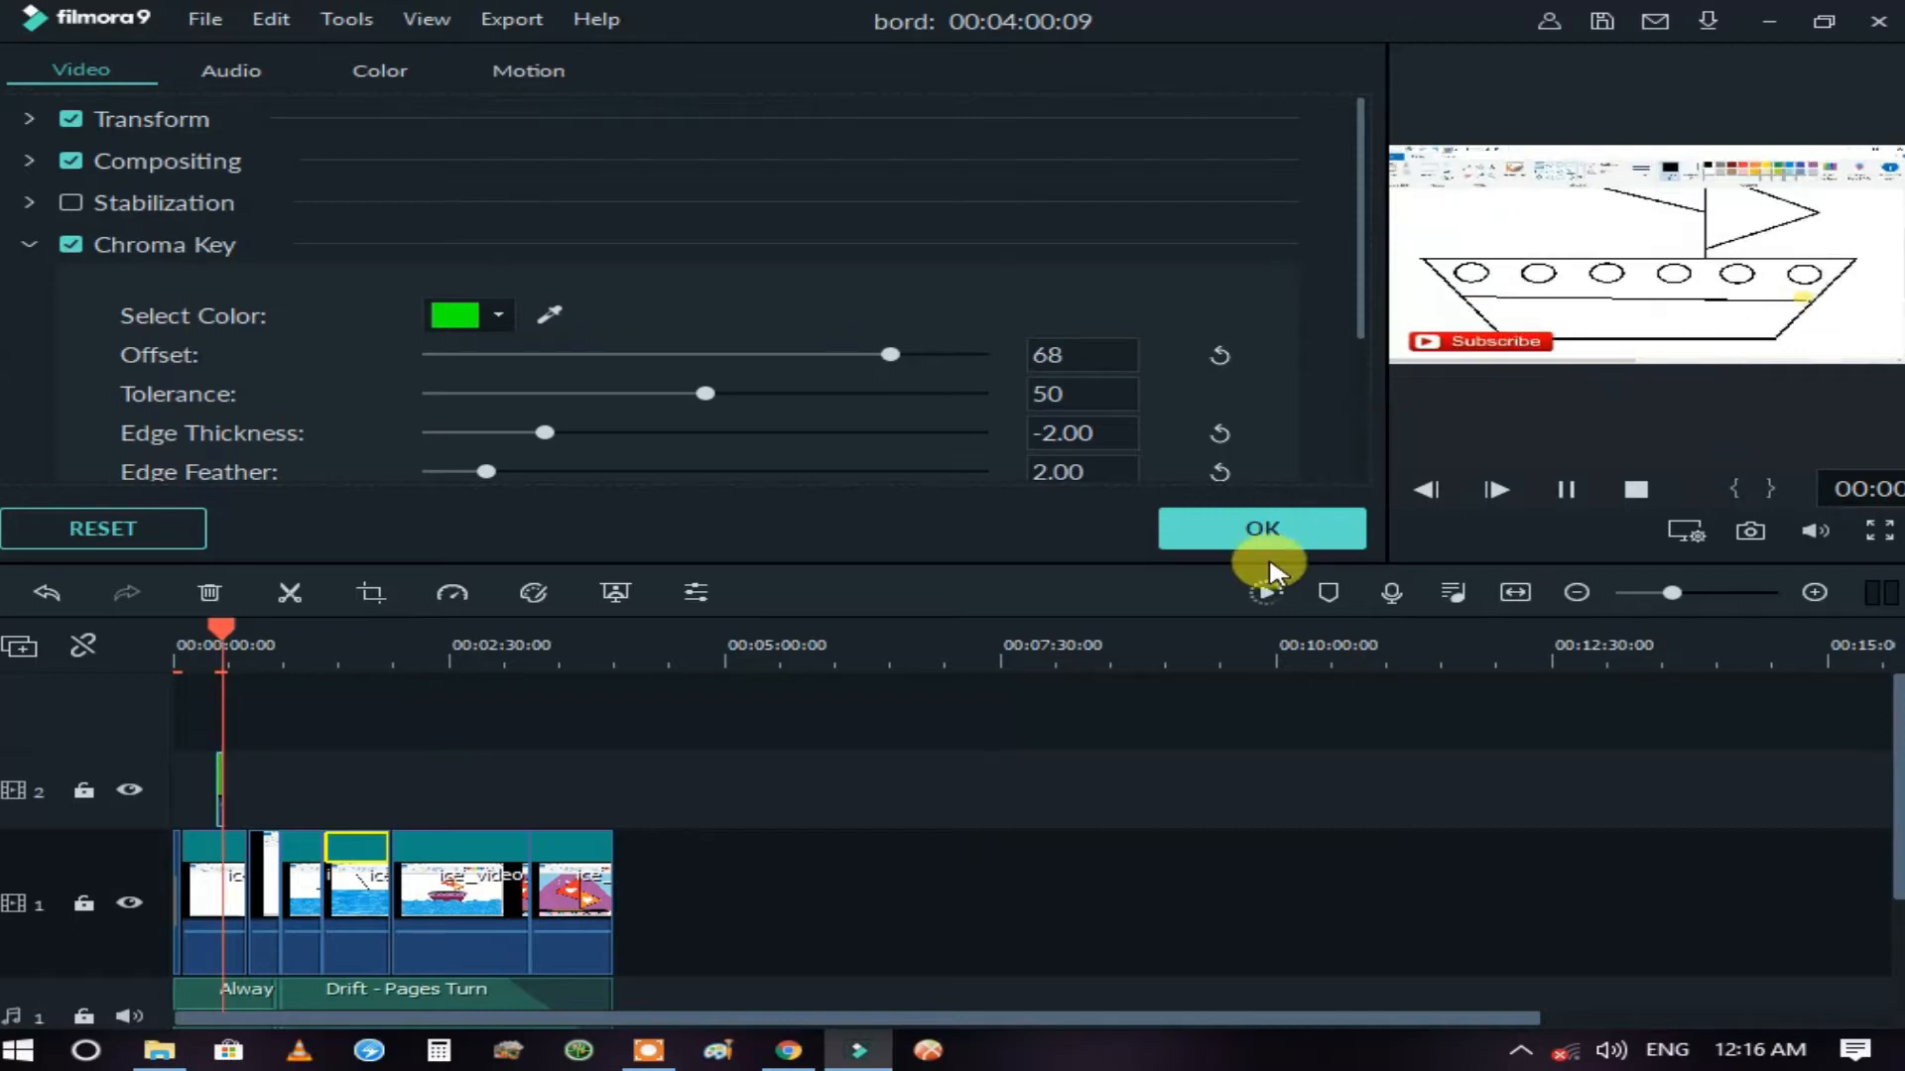
click(1468, 392)
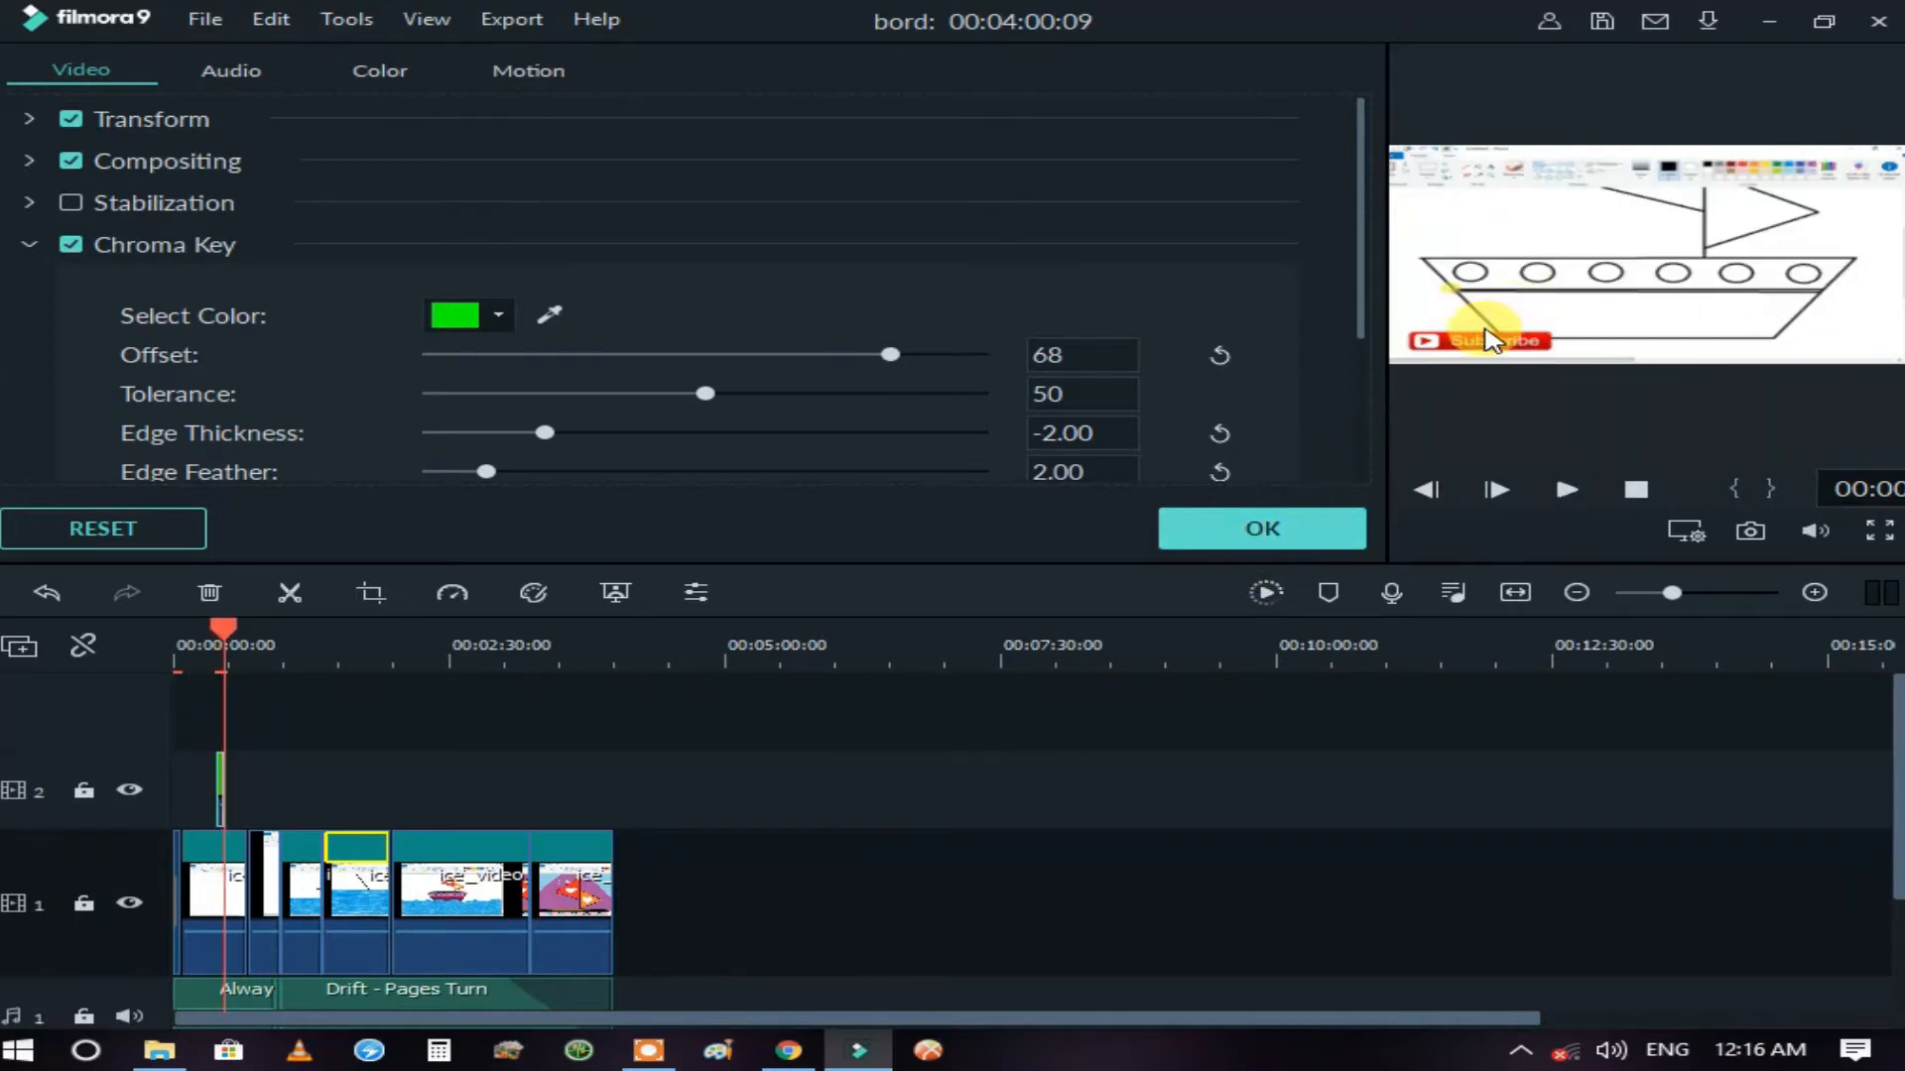
click(1475, 345)
drag(1475, 340, 1472, 338)
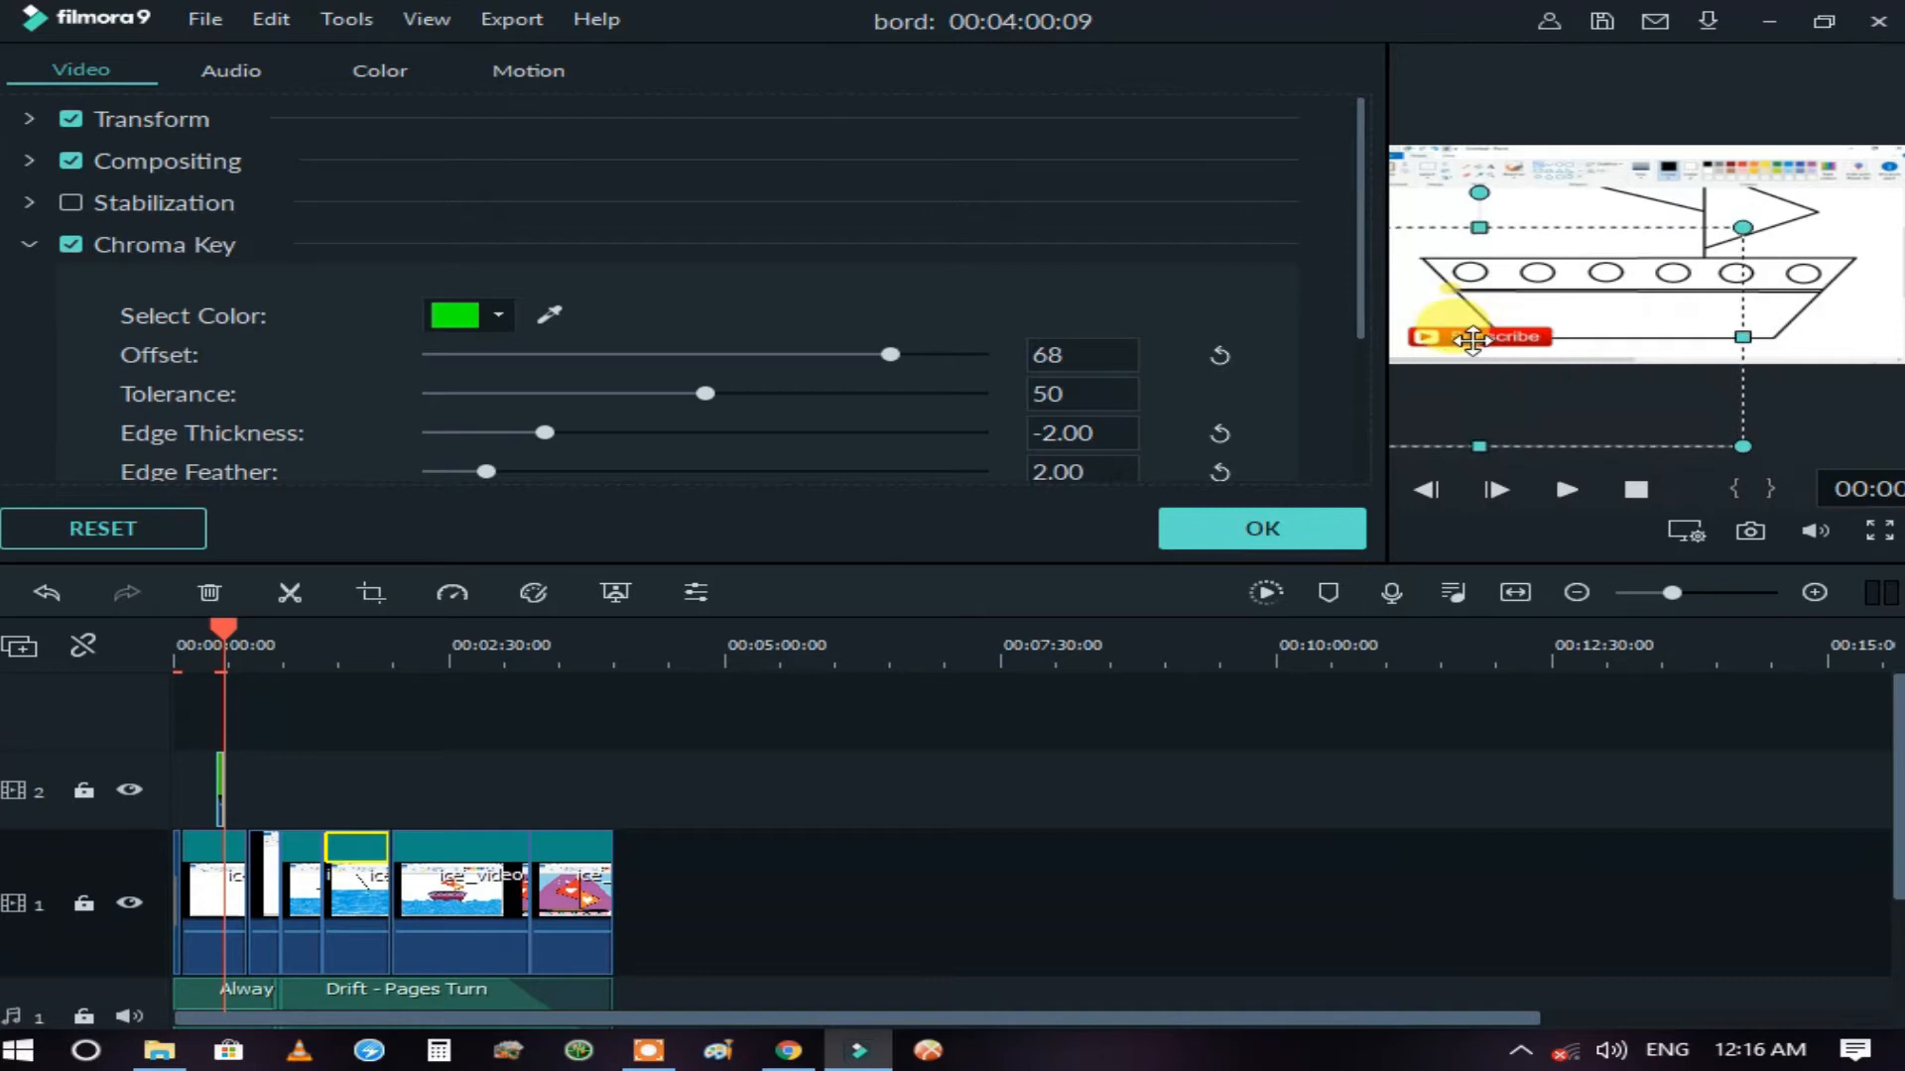
key(space)
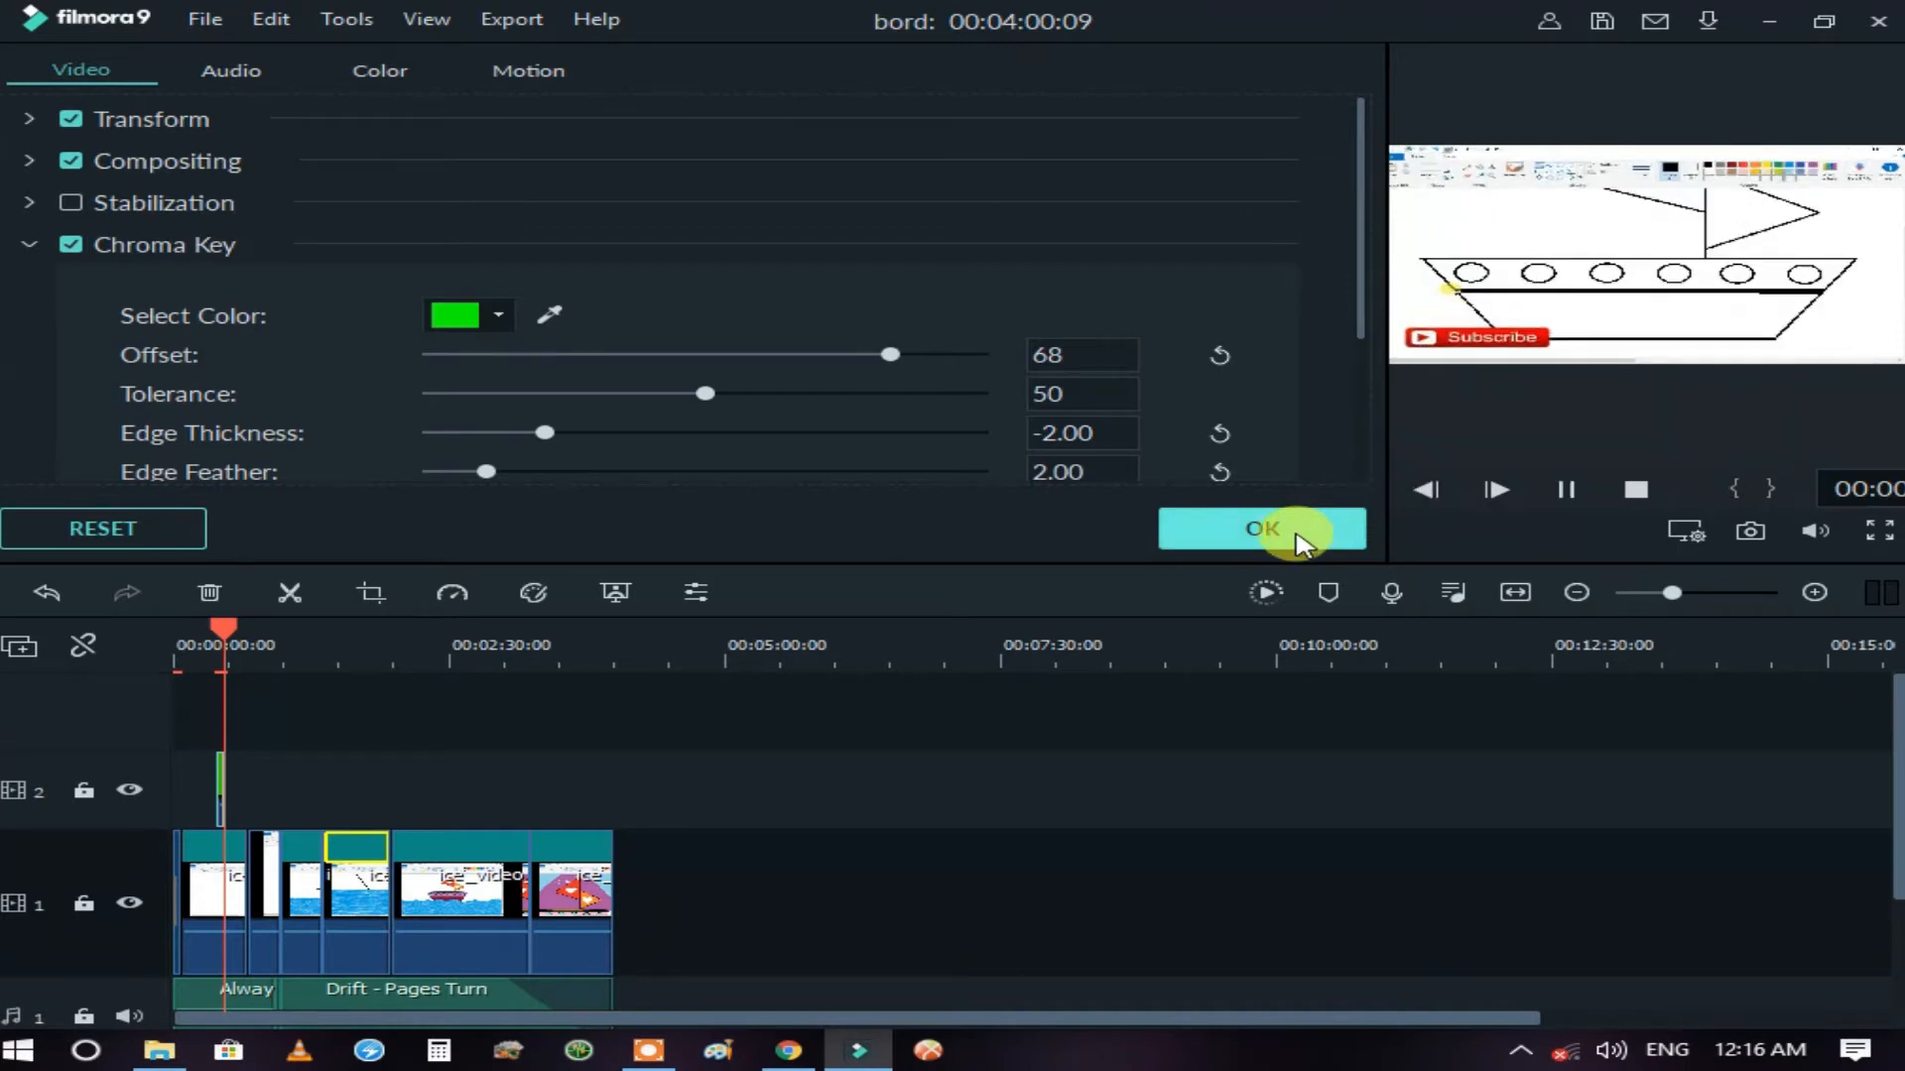
key(space)
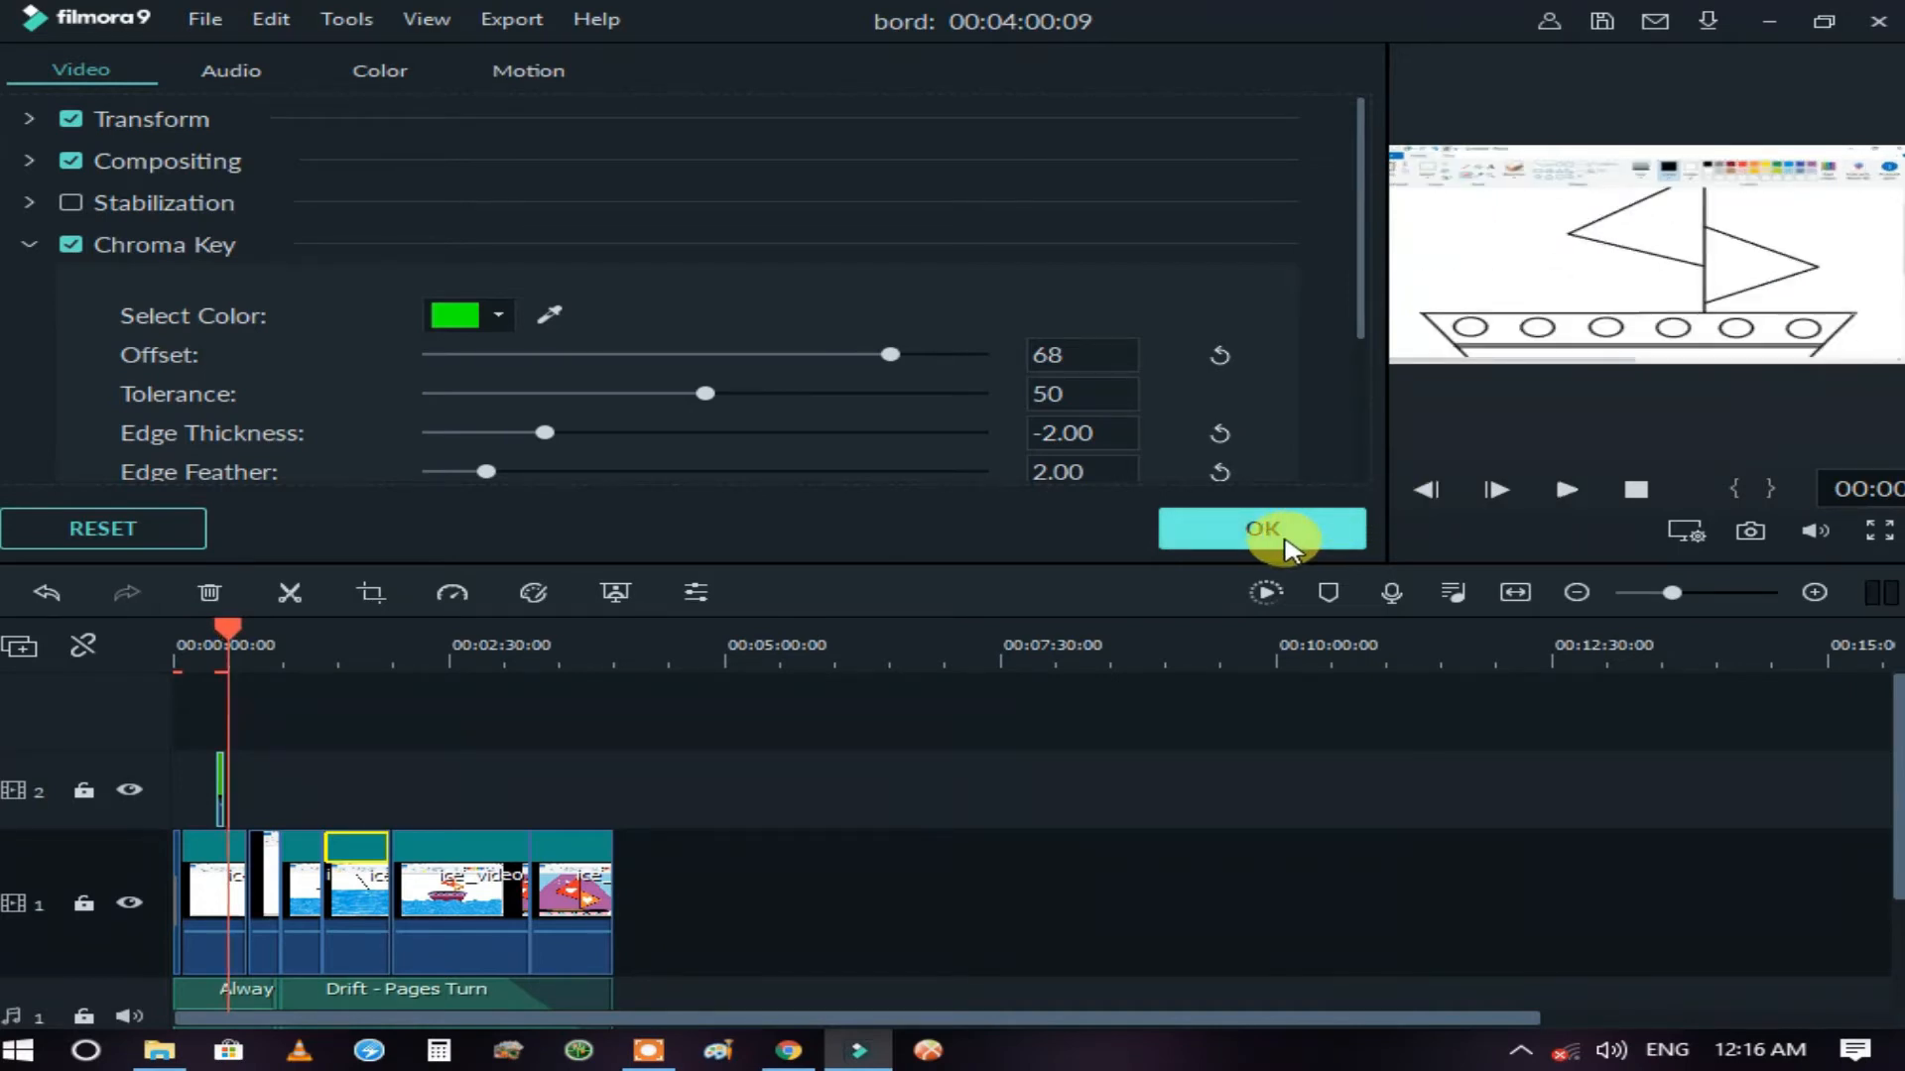
click(1280, 536)
- Add the y2mate.com Youtube Subscribe Button Package clip to the first video track beyond the drawing clips and locate its SUBSCRIBE NOW animation
scroll(1374, 481, down, 2)
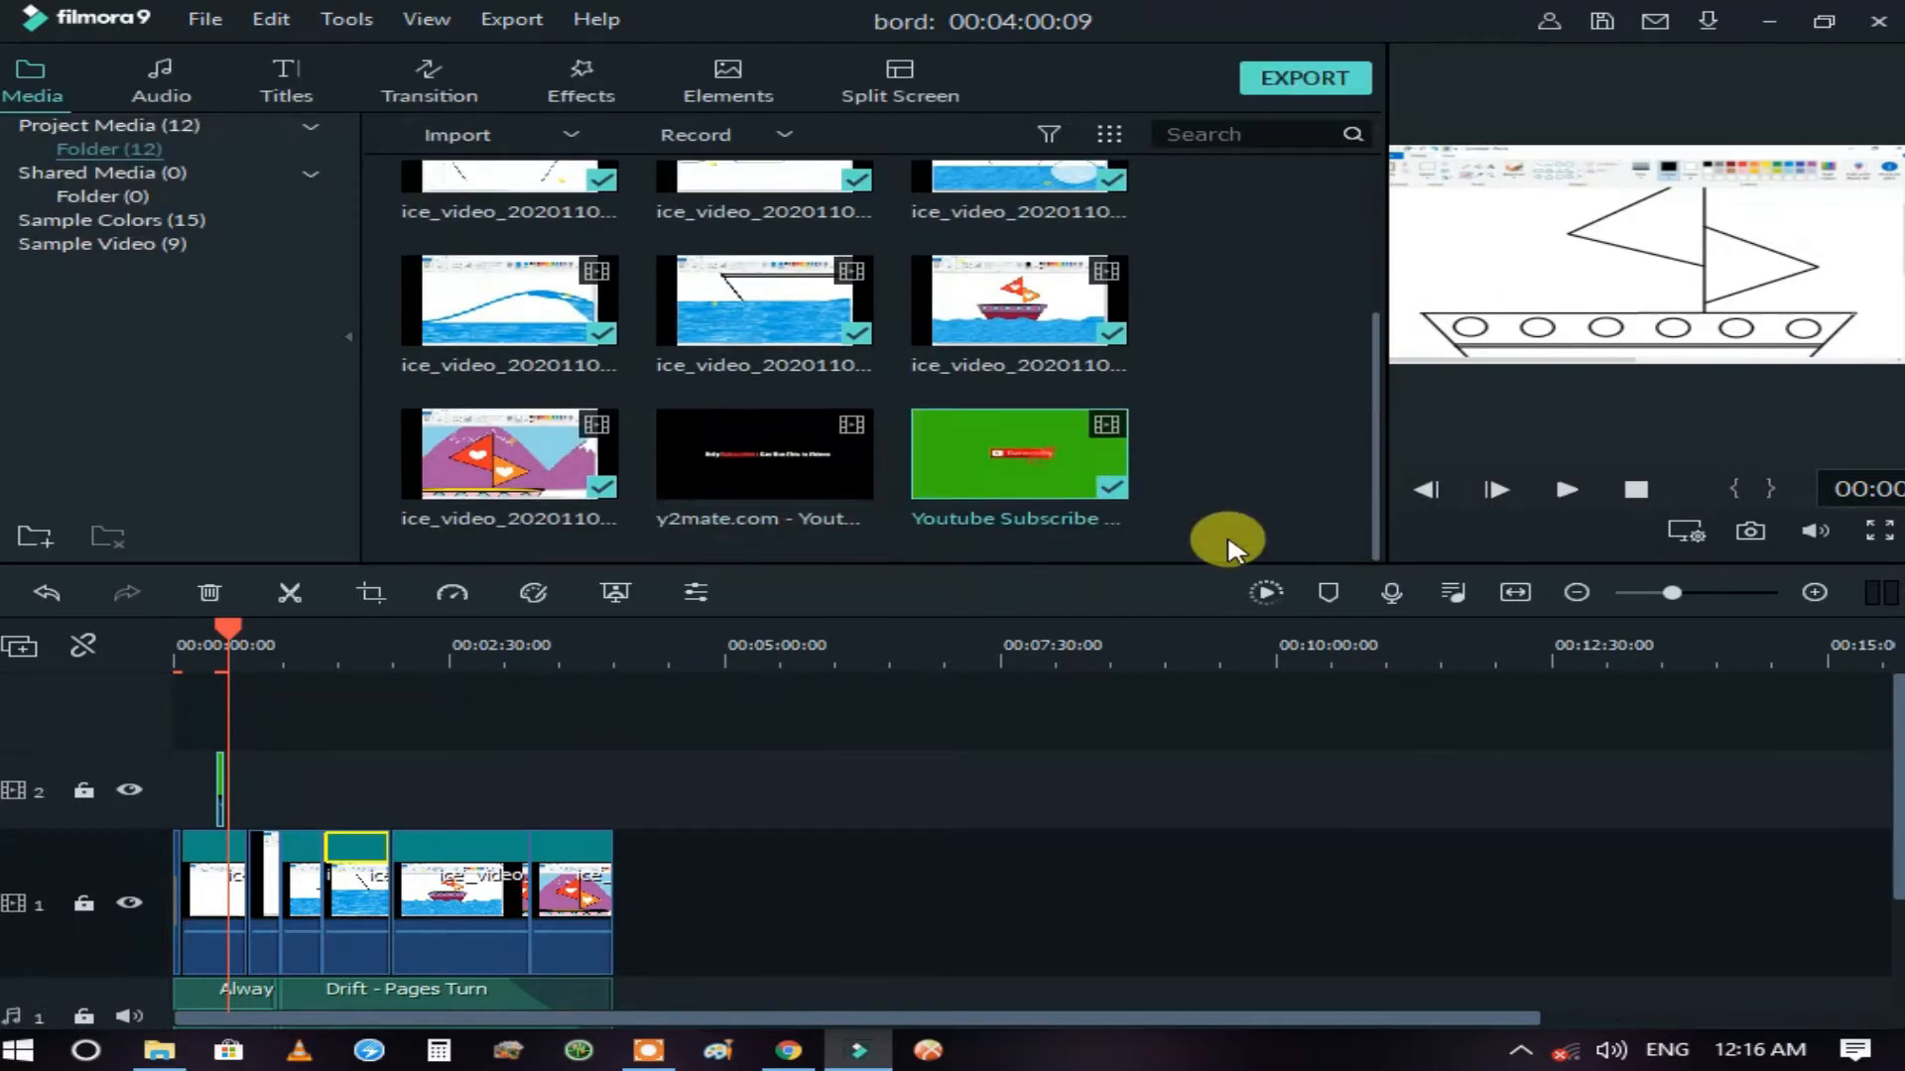
drag(664, 461, 783, 887)
click(744, 655)
drag(746, 667, 928, 640)
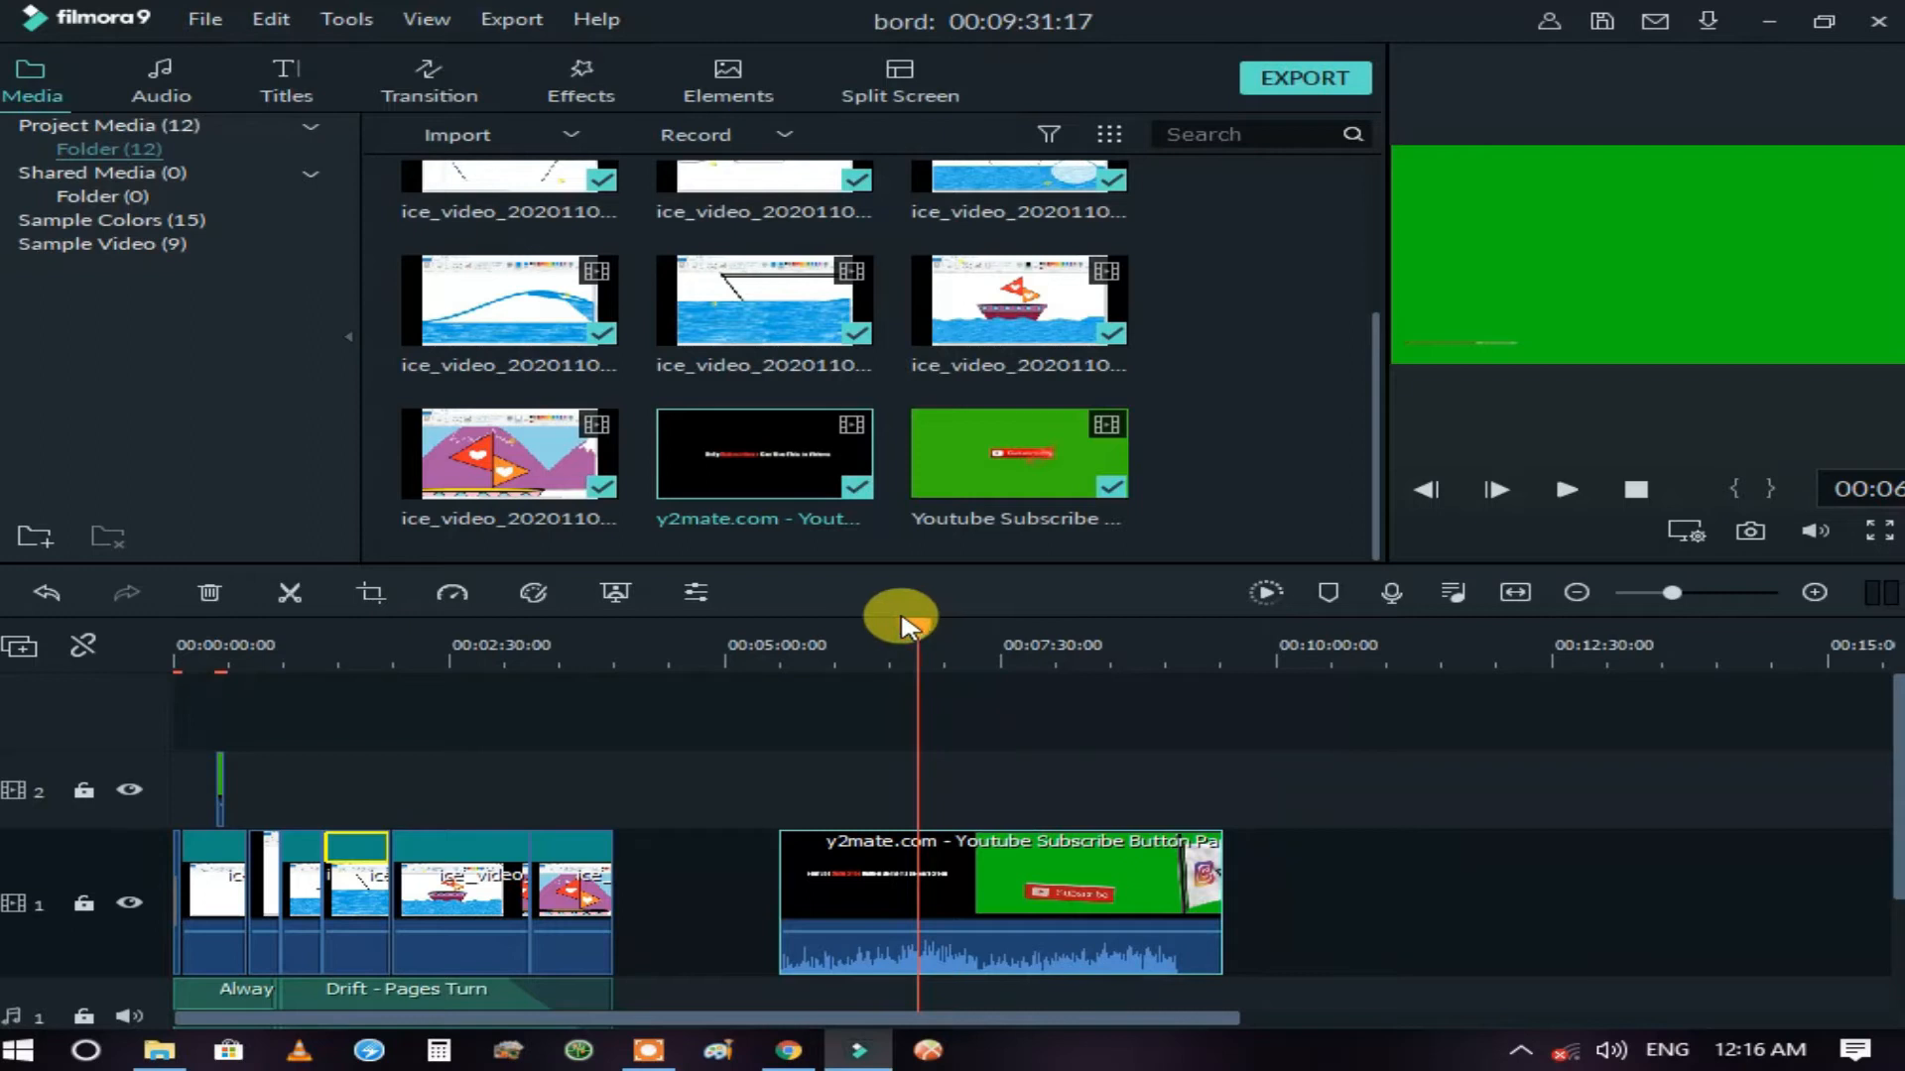
- Split the package clip after the SUBSCRIBE NOW animation and move that section to the second video track
drag(1677, 593, 1726, 592)
drag(920, 633, 1009, 777)
click(288, 594)
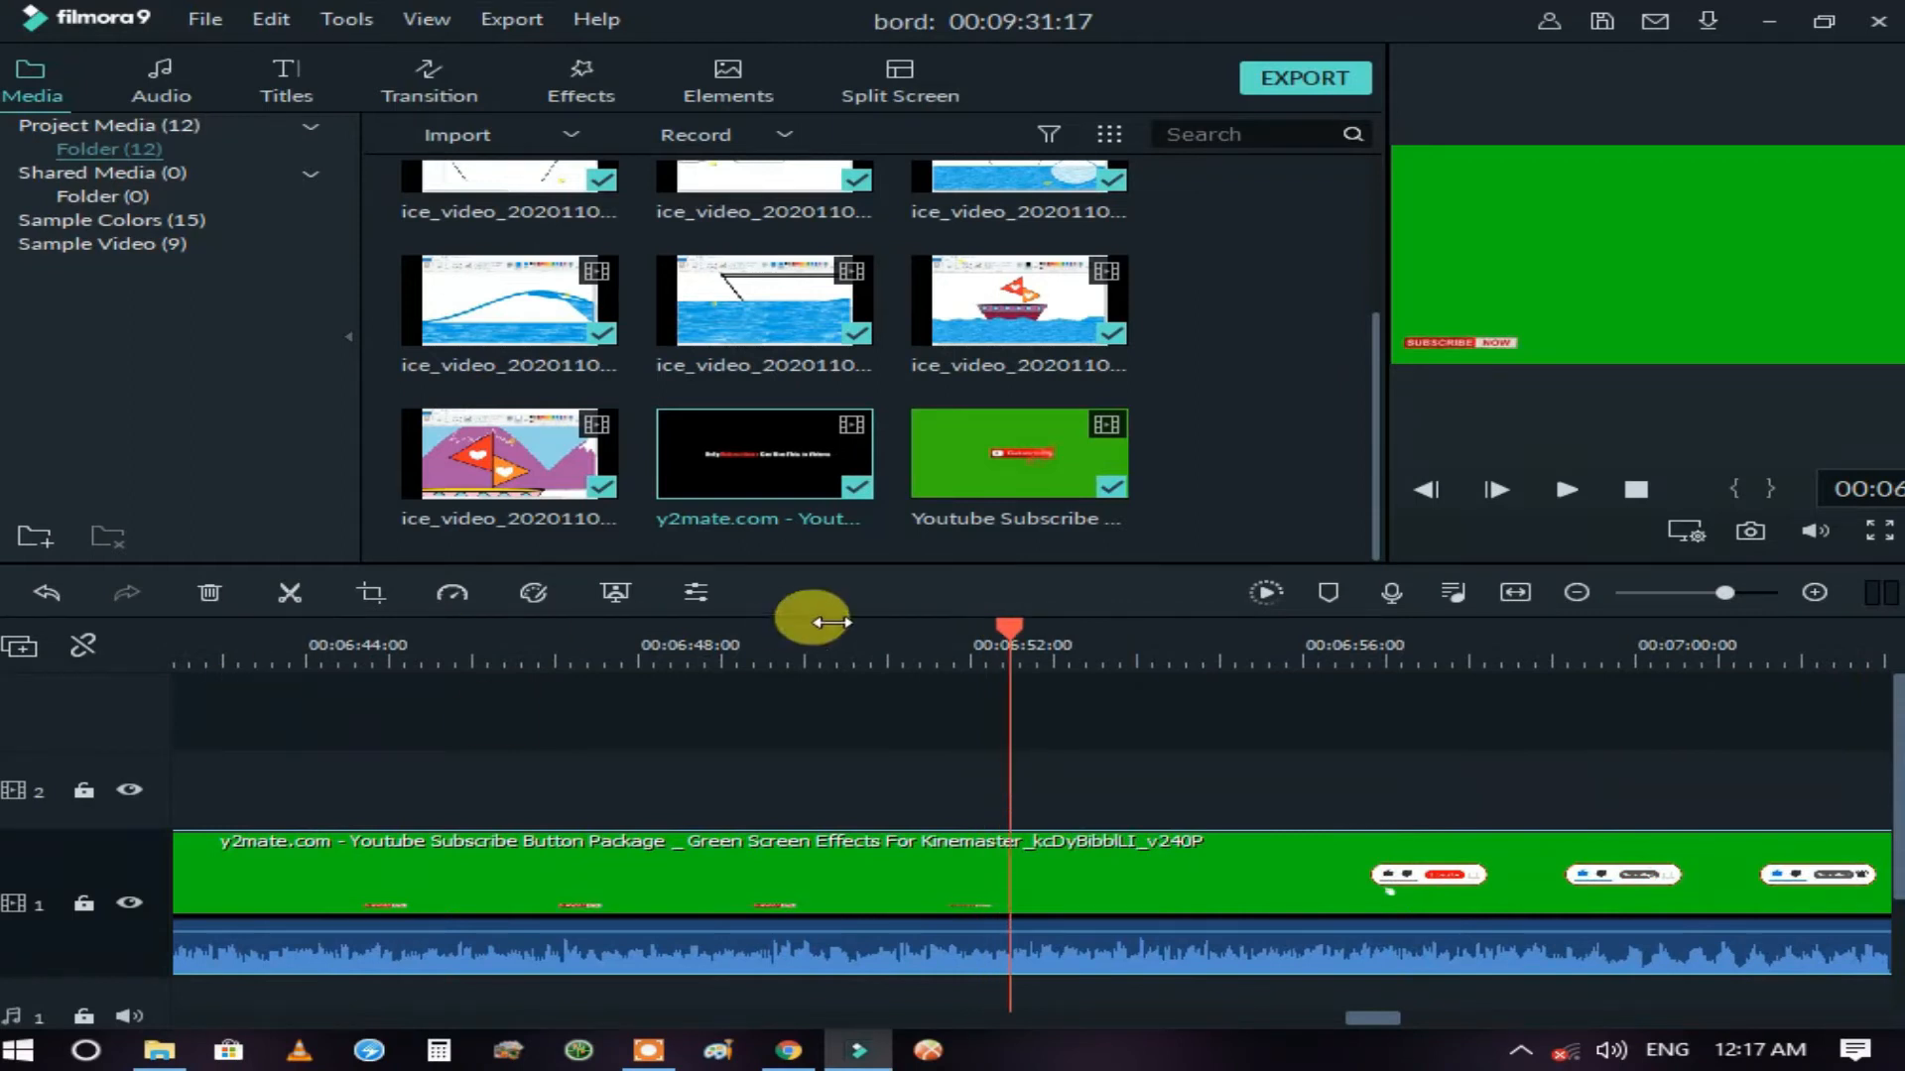
drag(1008, 629, 1171, 635)
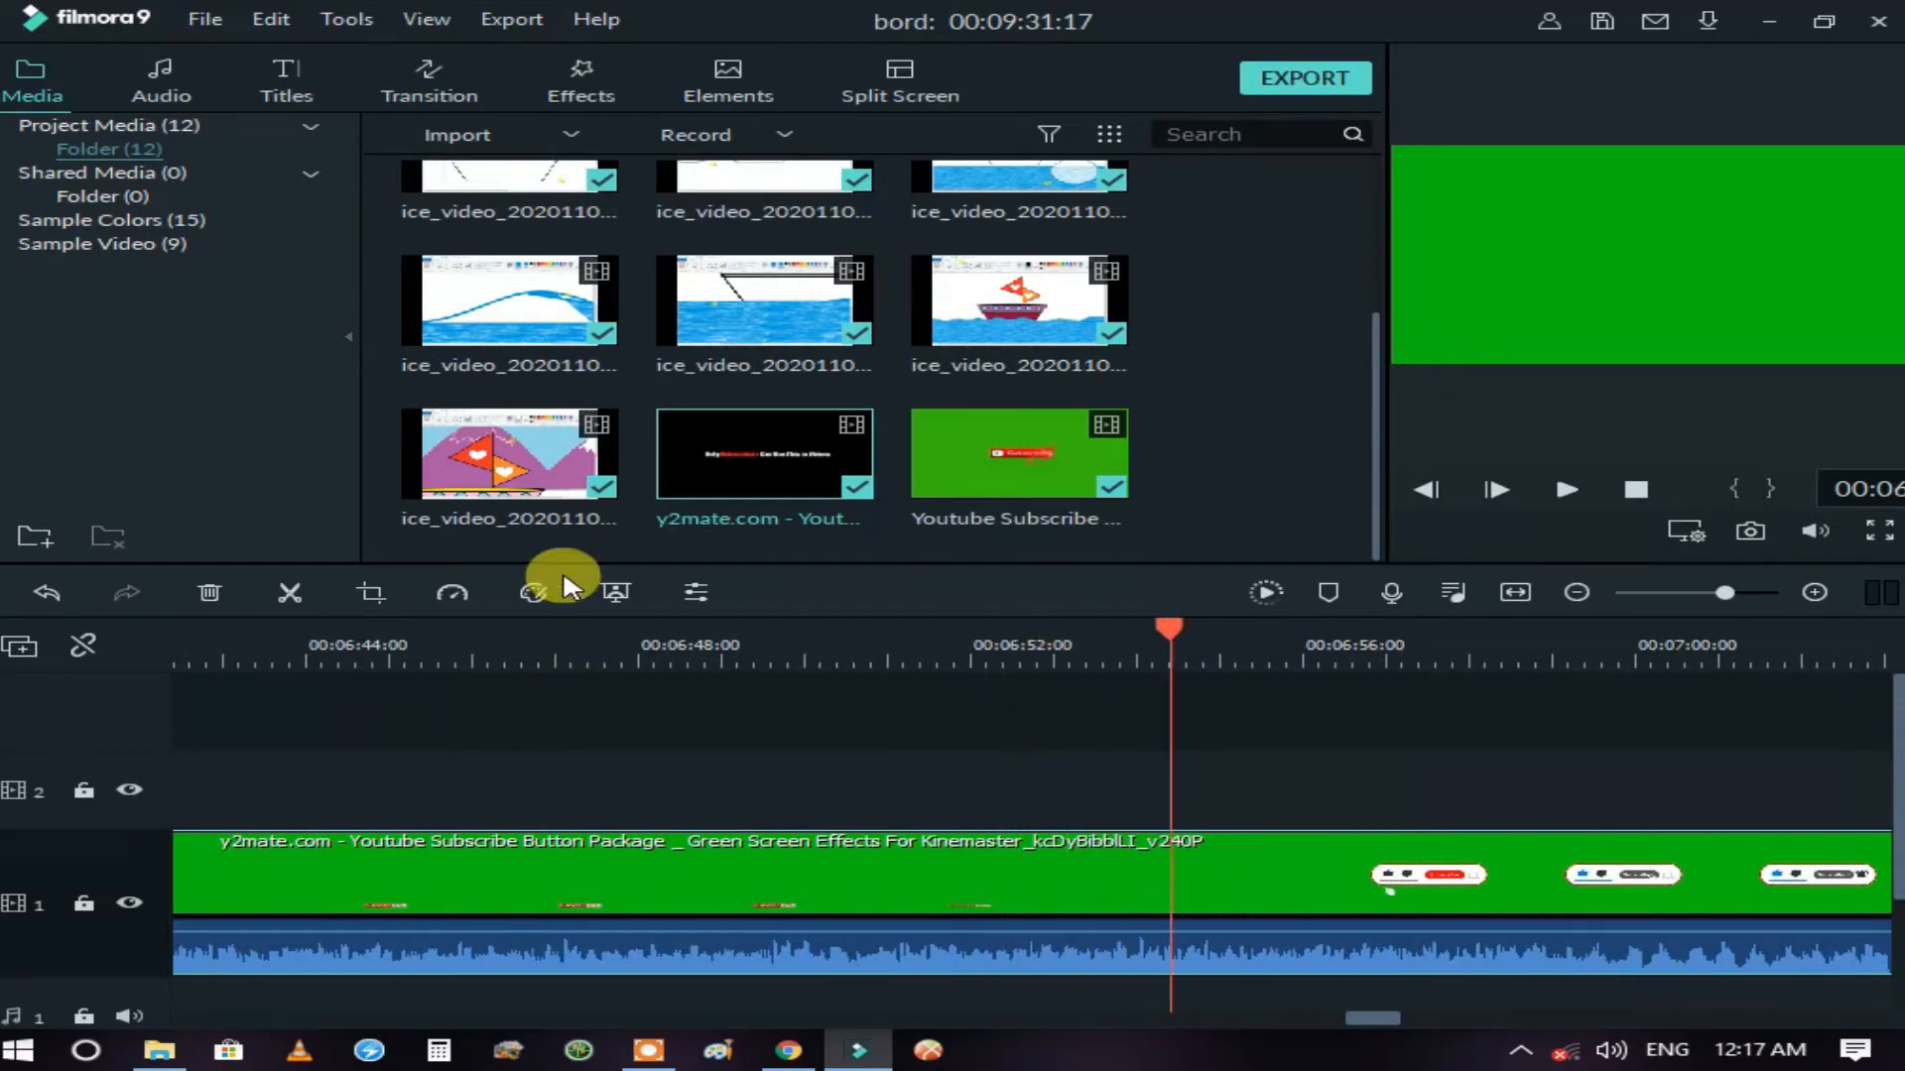
click(291, 594)
drag(340, 926, 340, 784)
- Split the package clip on the first video track just before the next wanted animation and delete the section ahead of the cut
drag(1174, 638, 1892, 666)
scroll(1892, 638, down, 3)
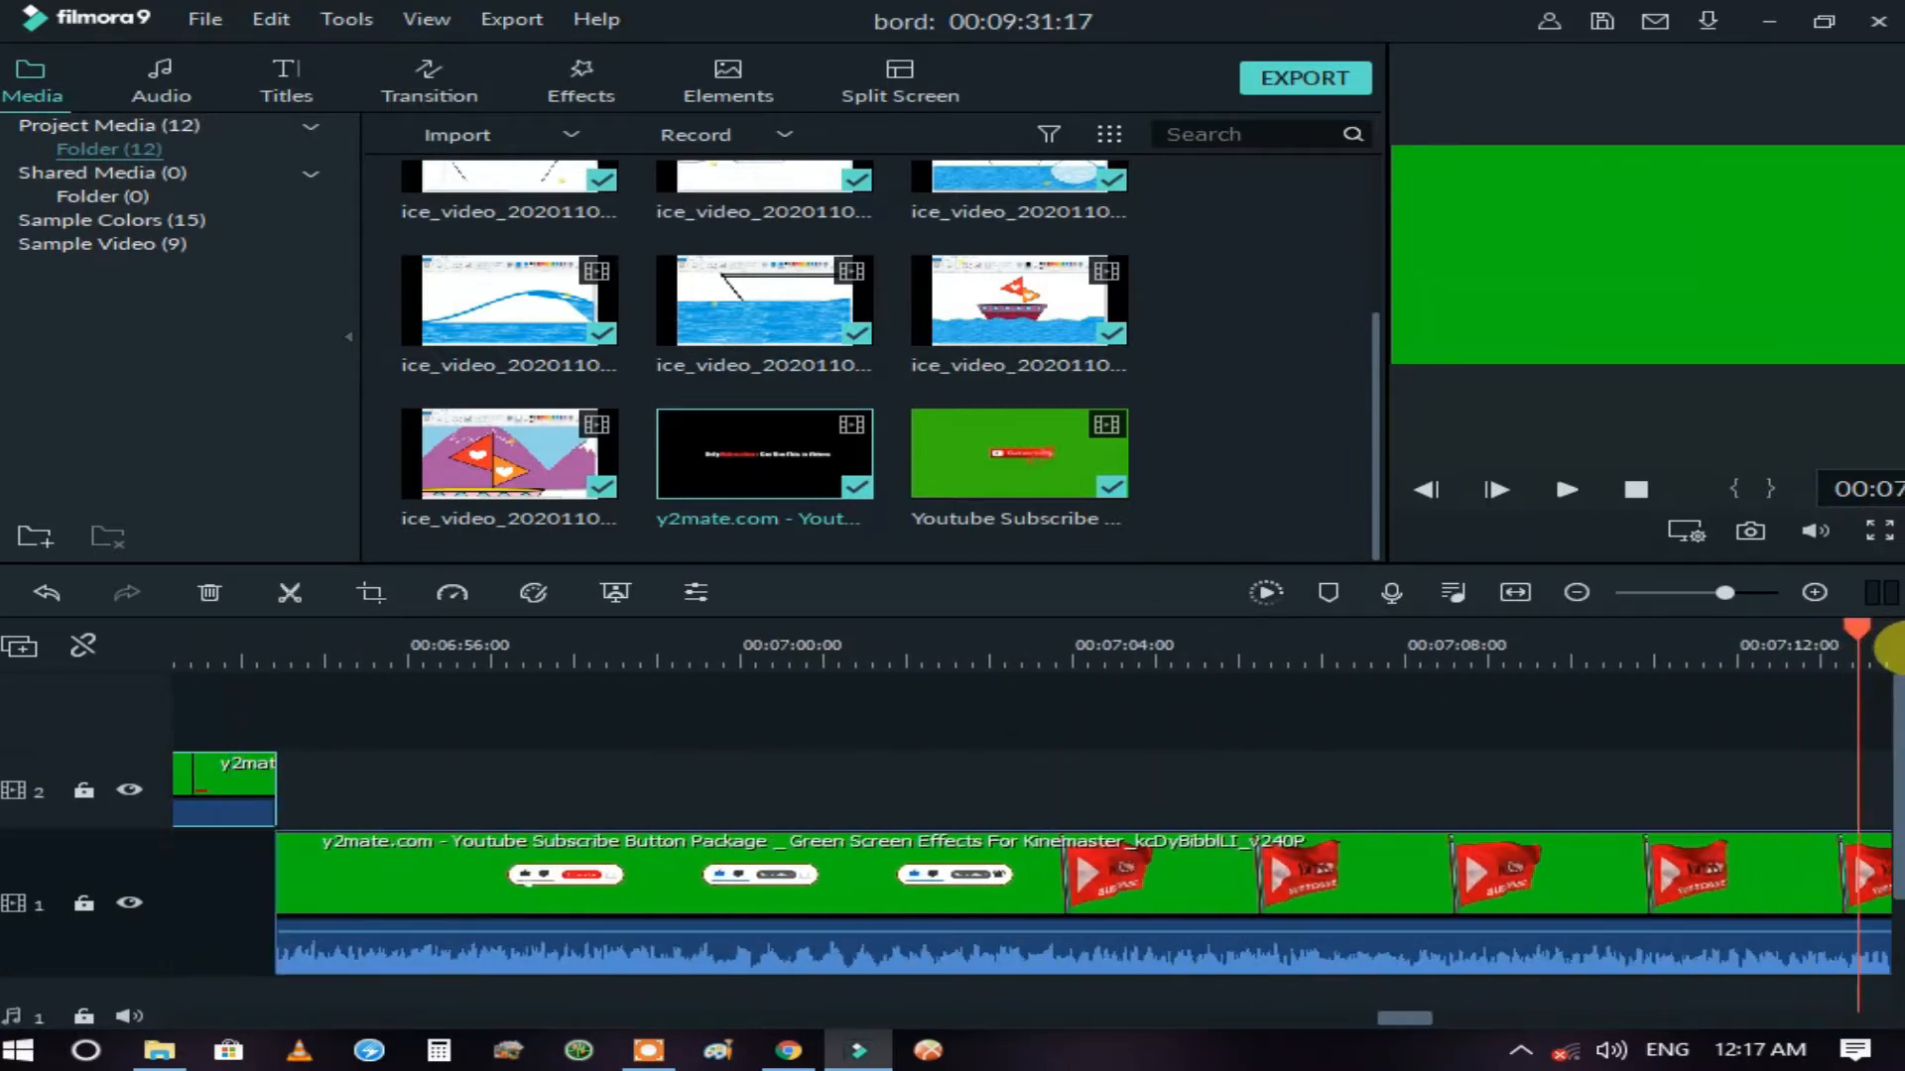
click(1700, 593)
key(Delete)
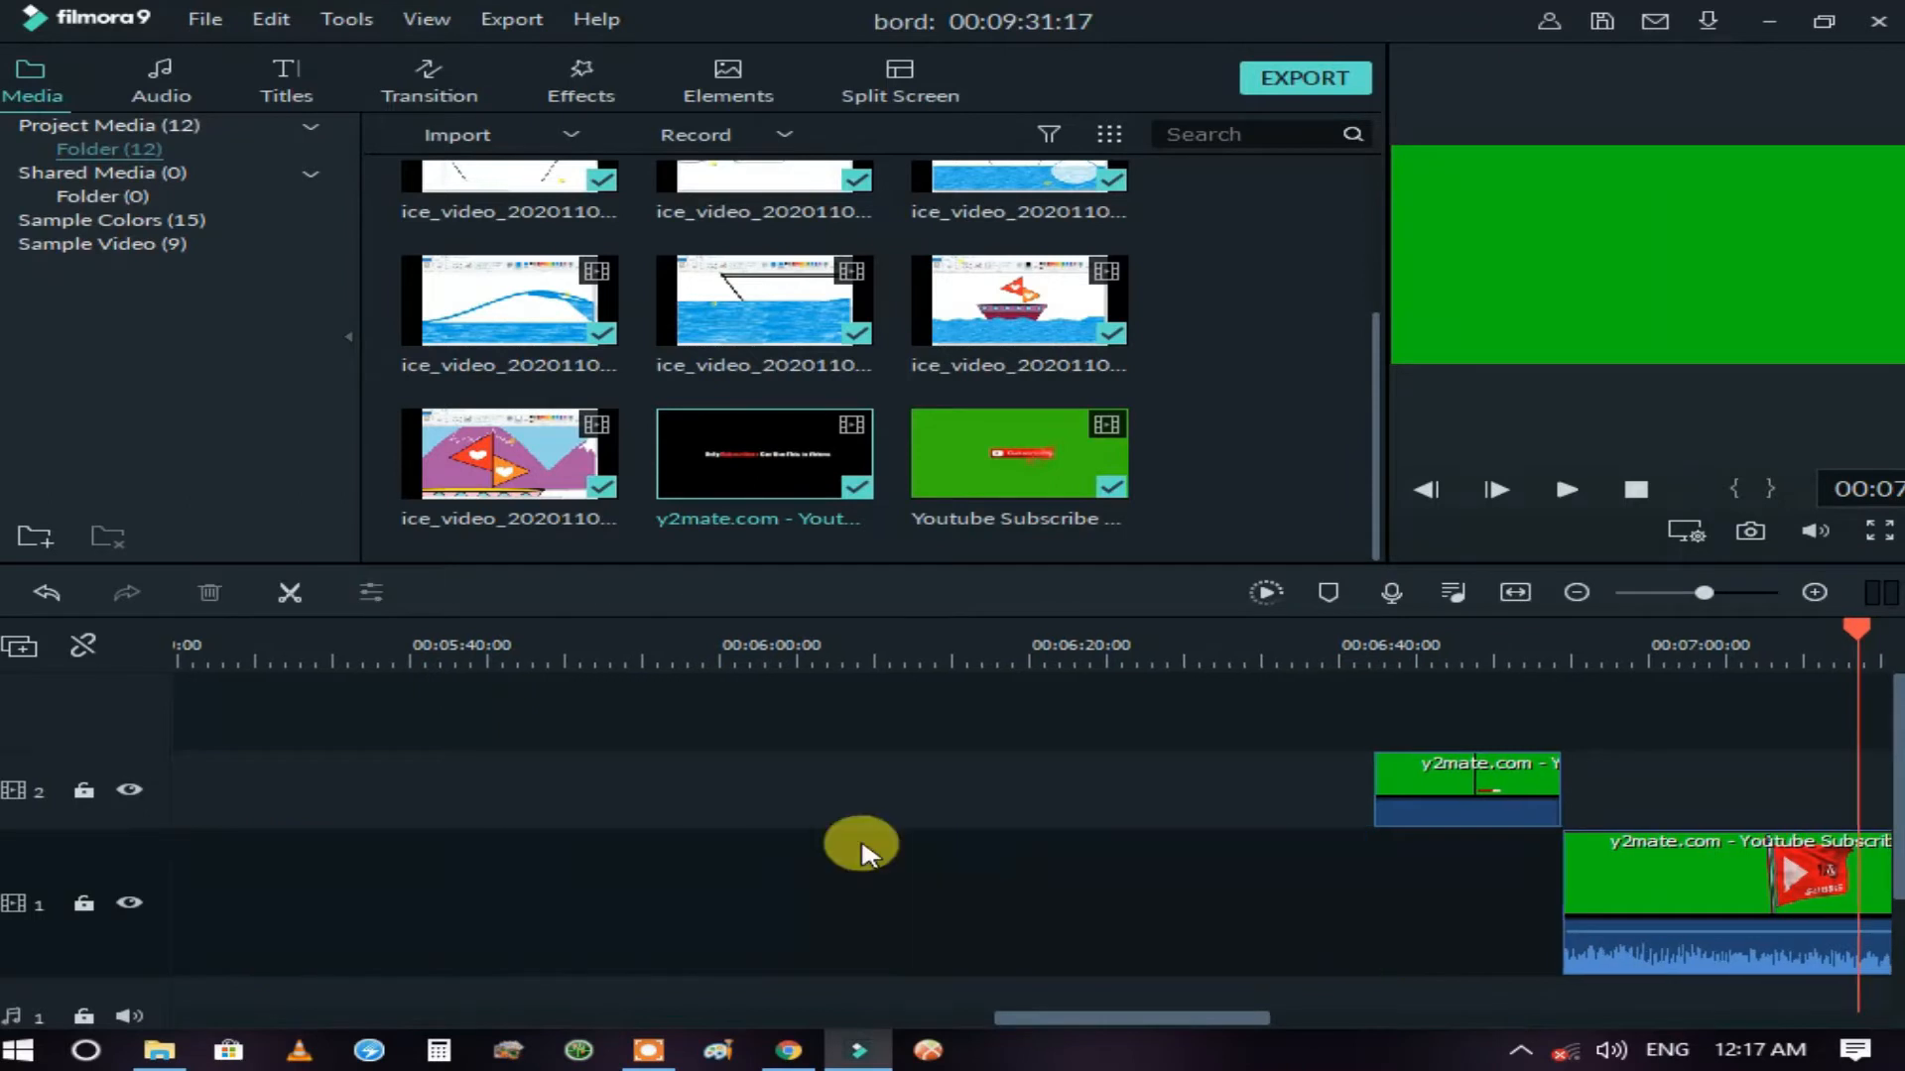
drag(1870, 666, 1836, 642)
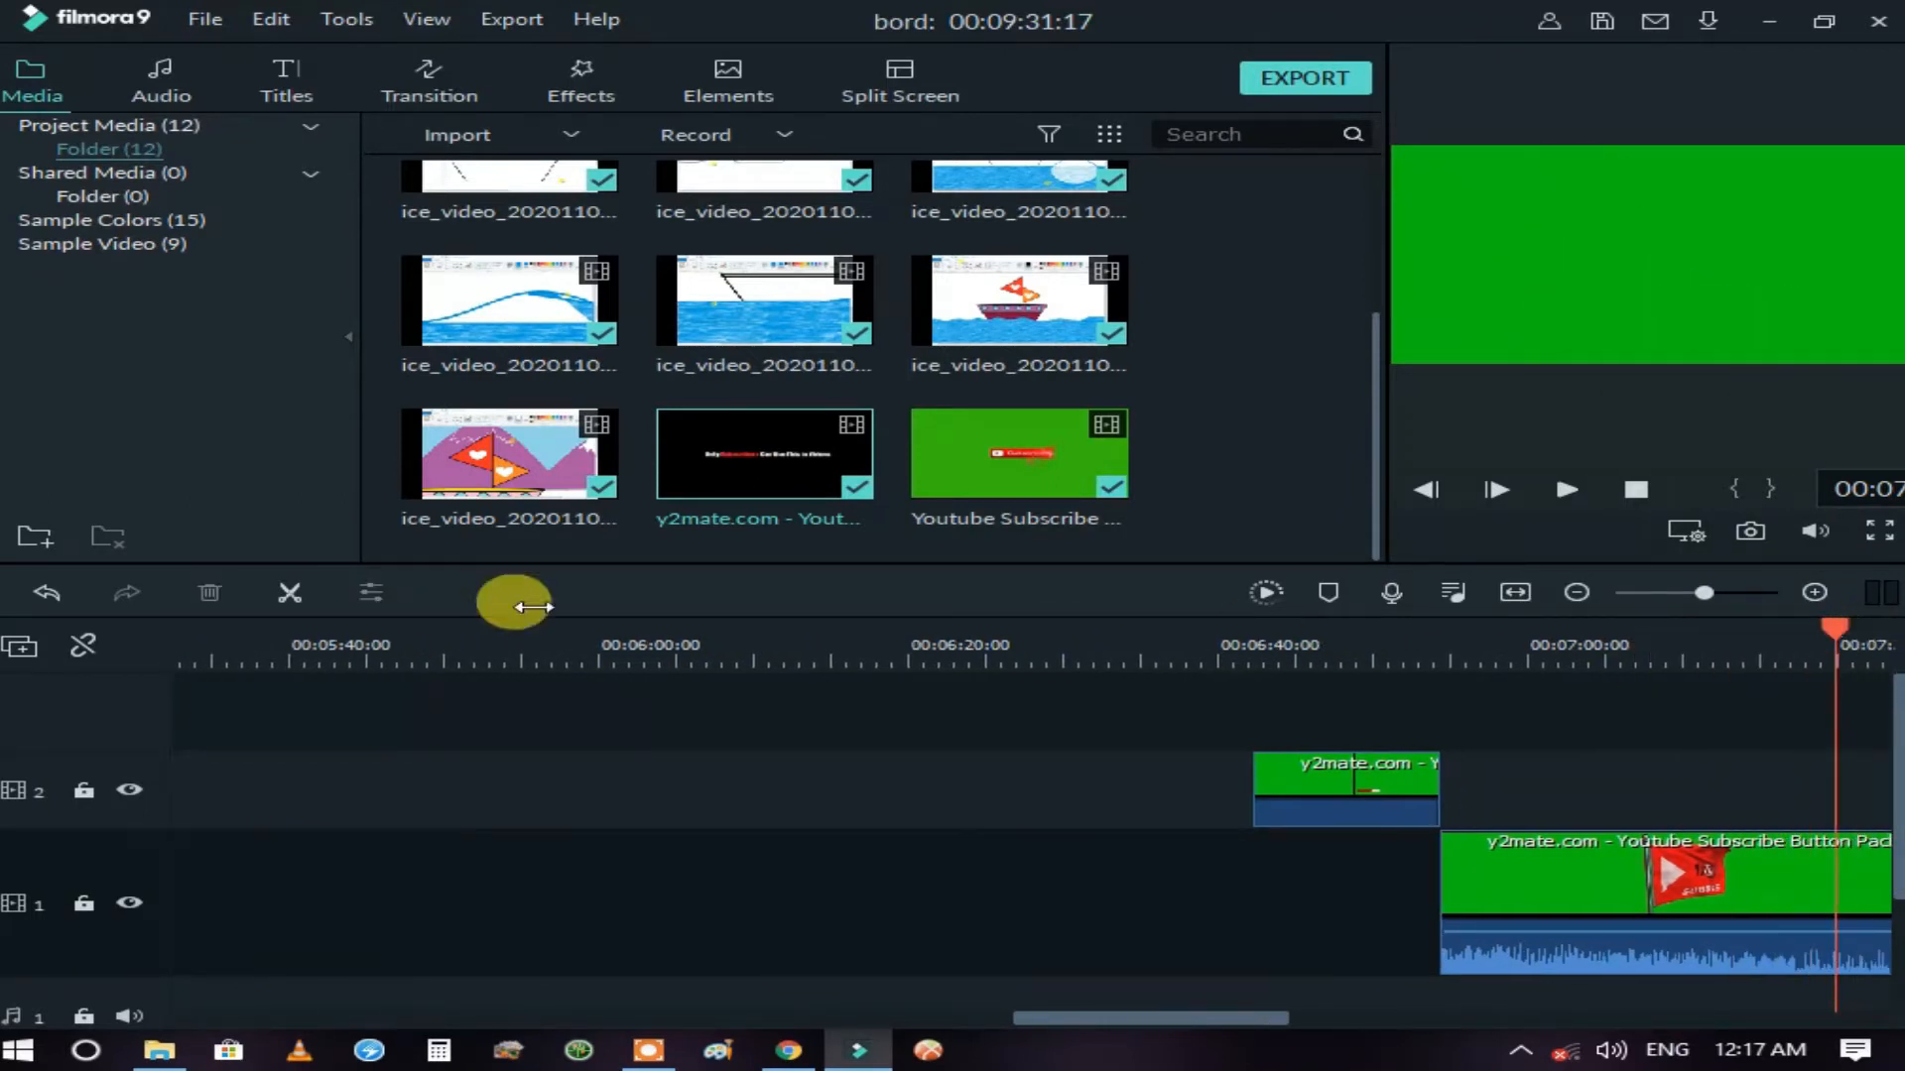
click(288, 592)
click(1497, 897)
key(Delete)
drag(1195, 1012, 1297, 1012)
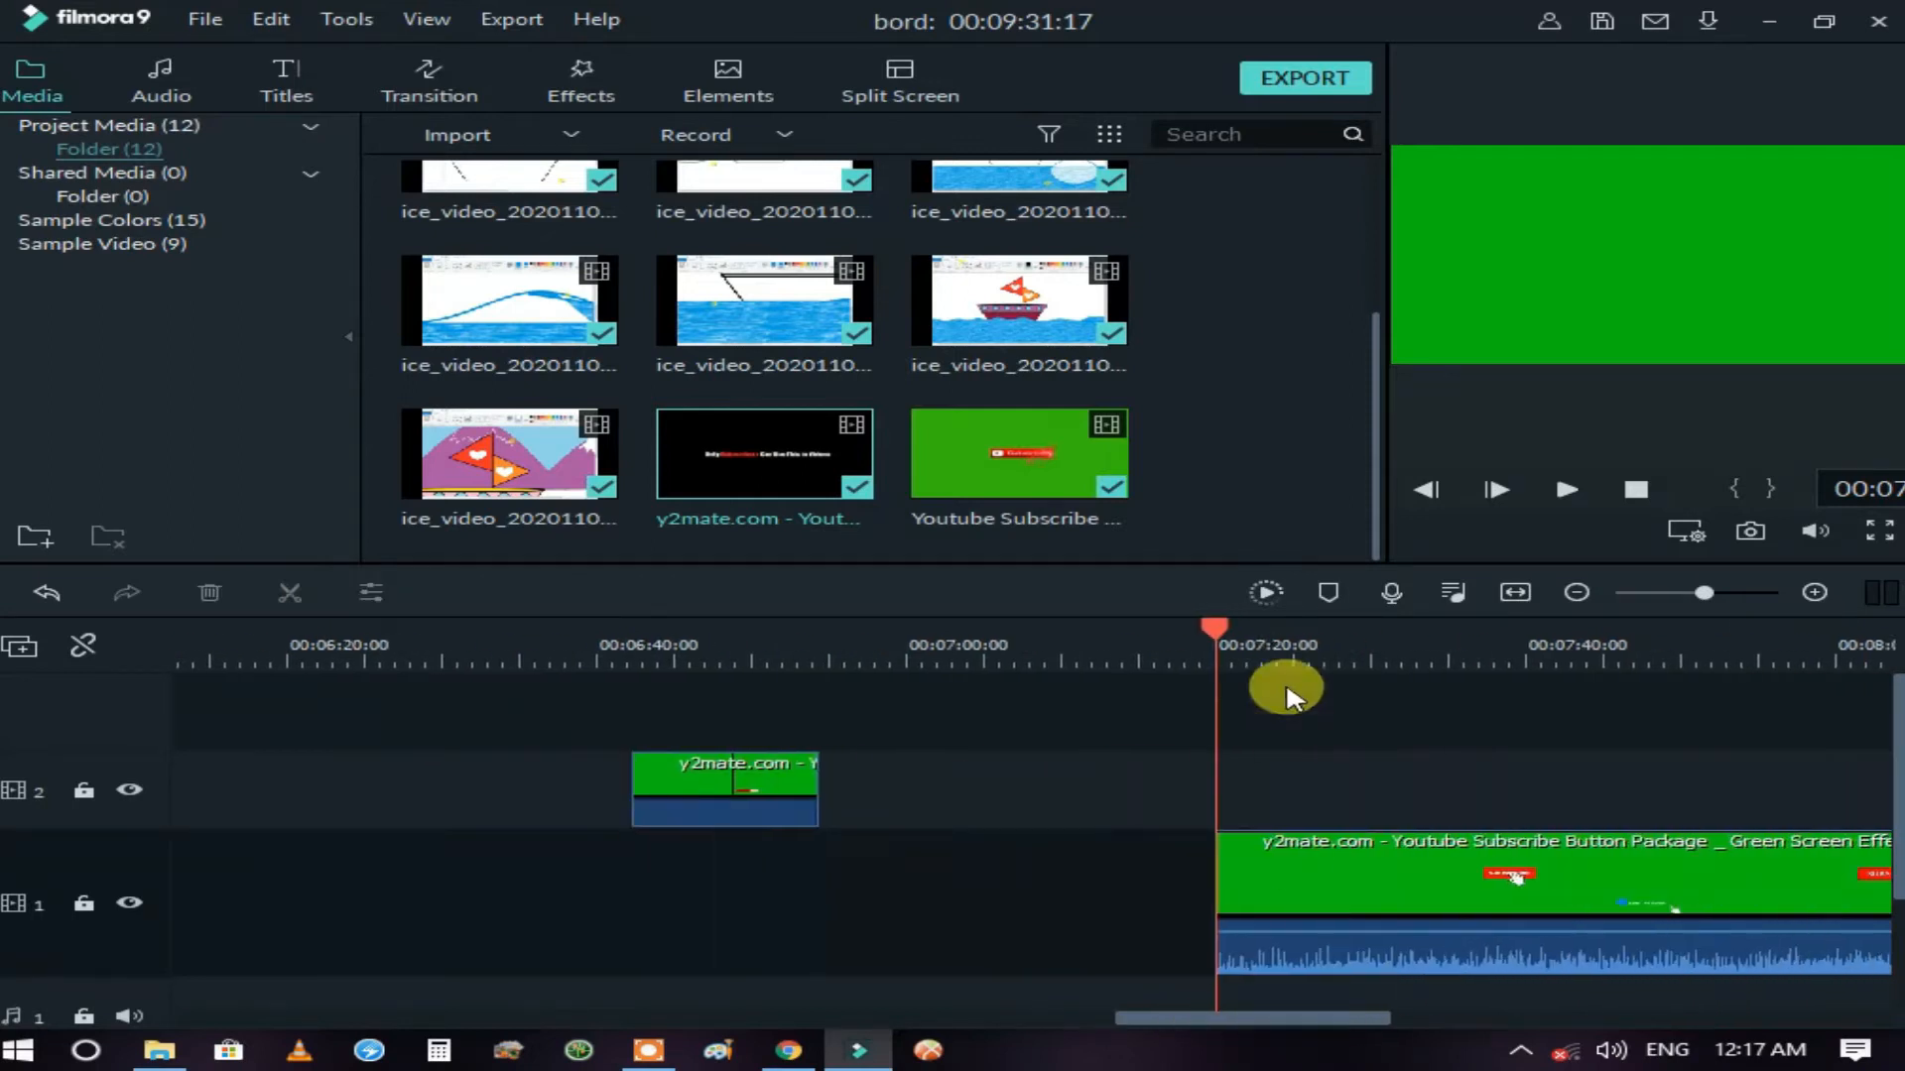
- Split the package clip after the thumbs-up animation and move that short section to the second video track
drag(1213, 639, 1309, 645)
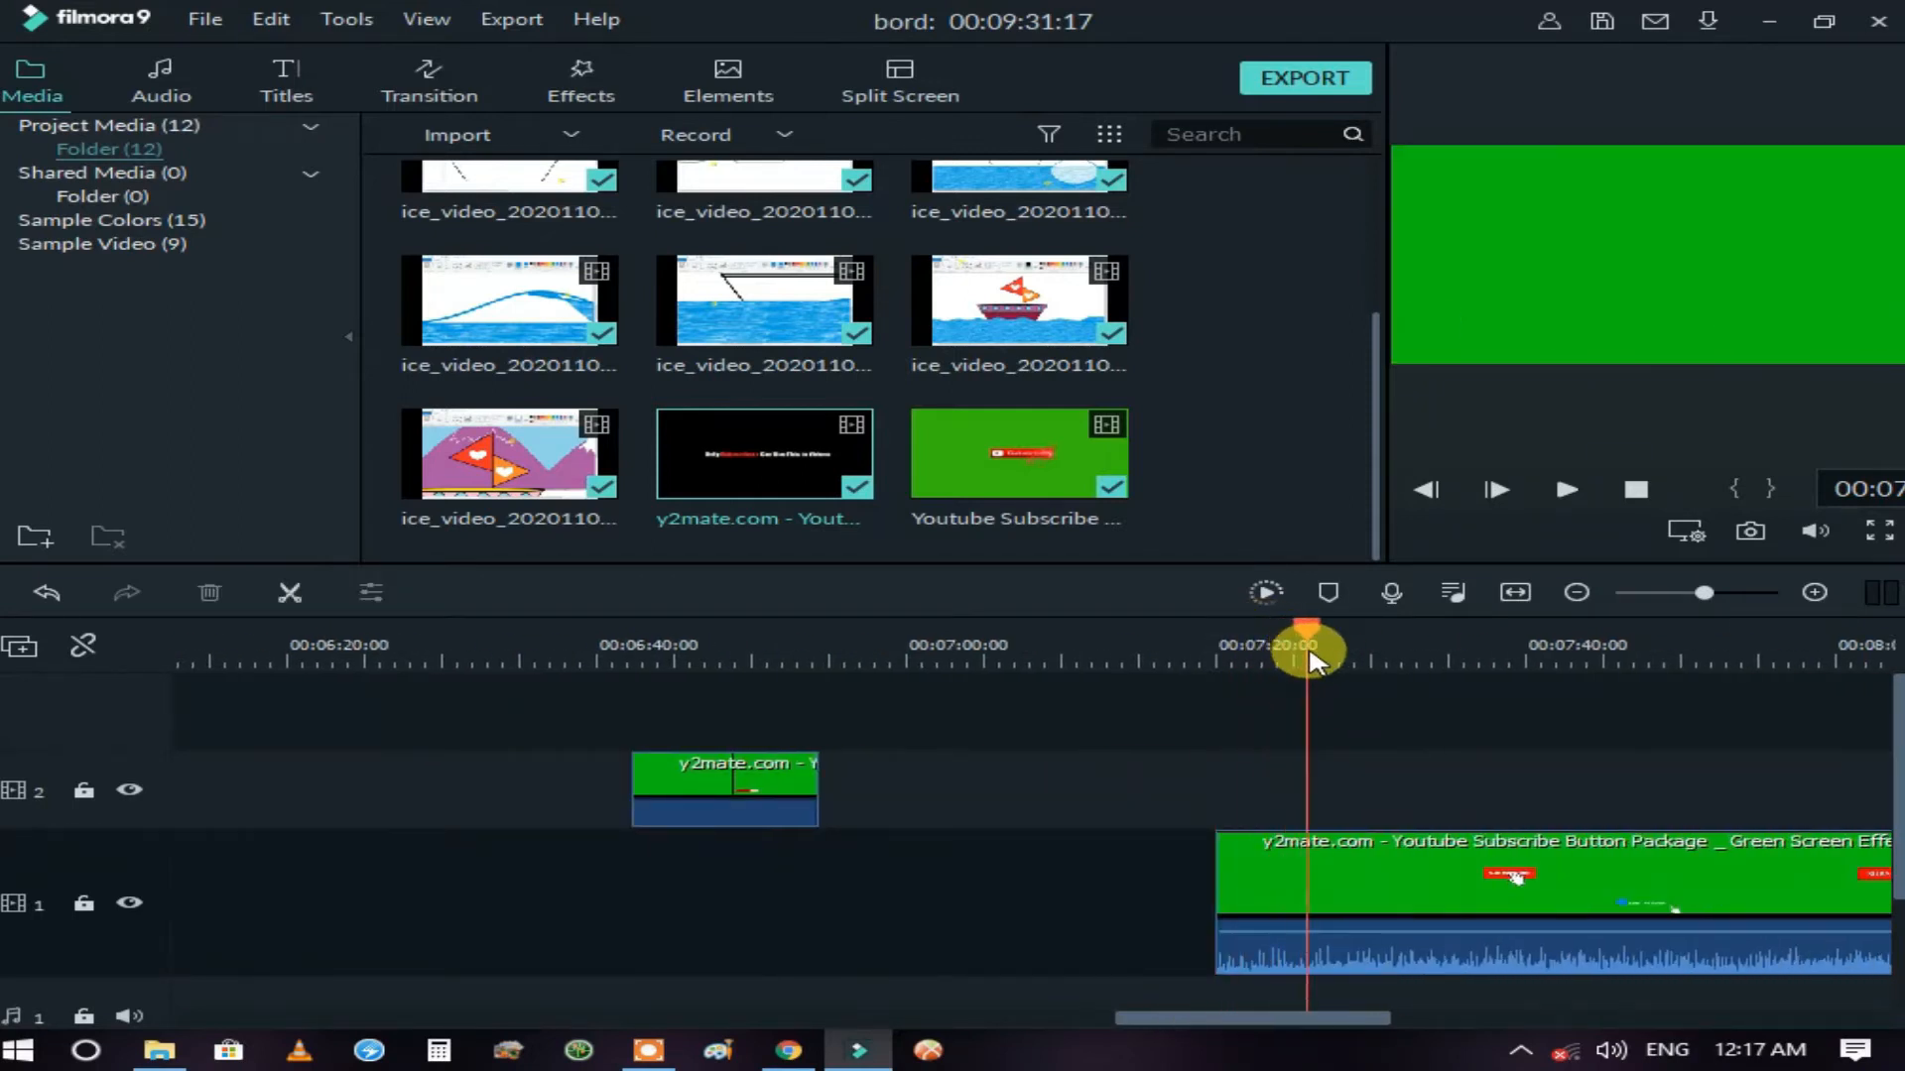
click(289, 592)
drag(1258, 869, 1283, 826)
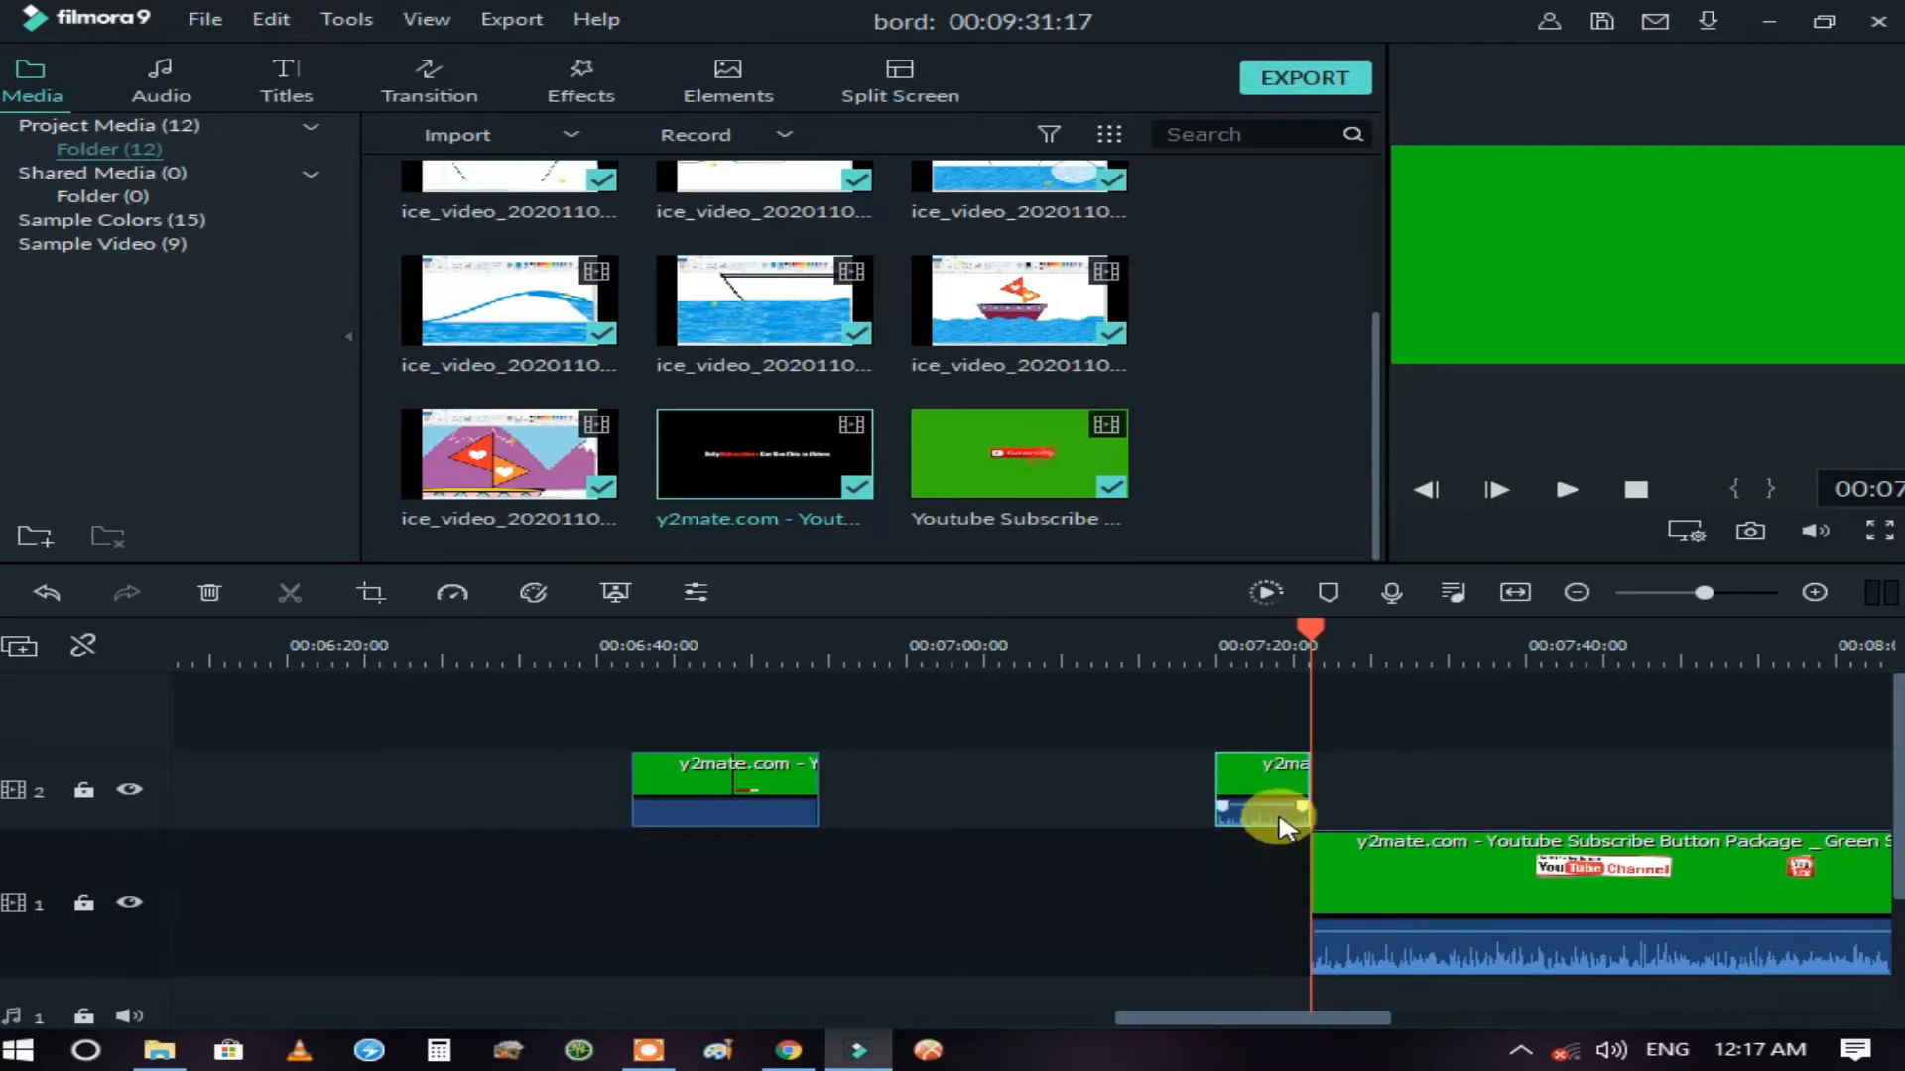
- Cut out the red SUBSCRIBE NOW banner animation onto the second video track and delete the leftover package section ahead of it
drag(1352, 629, 1561, 710)
click(289, 592)
click(1604, 650)
drag(1612, 640, 1648, 631)
click(289, 592)
click(1612, 878)
drag(1612, 878, 1561, 794)
click(1446, 901)
key(Delete)
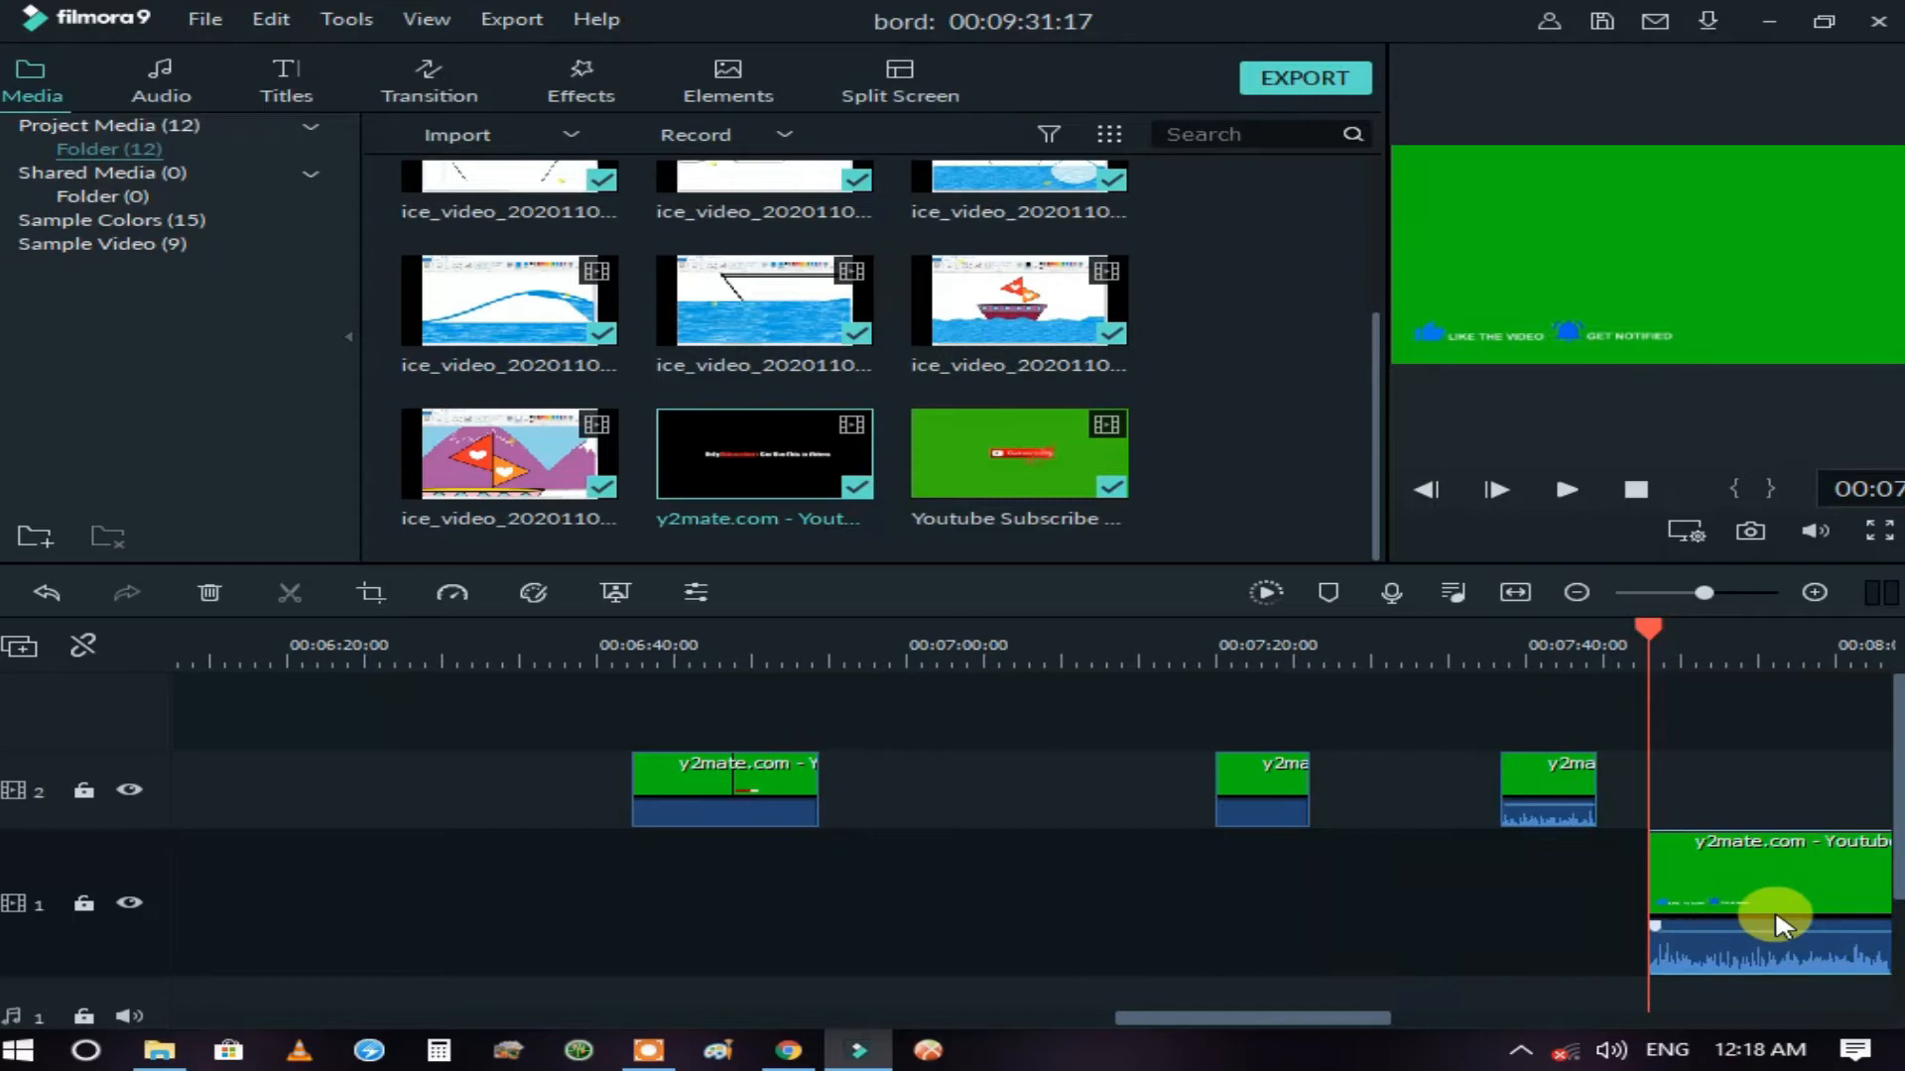
- Check the rest of the package clip through THANKS FOR WATCHING and delete it from the first video track
drag(1649, 629, 1885, 674)
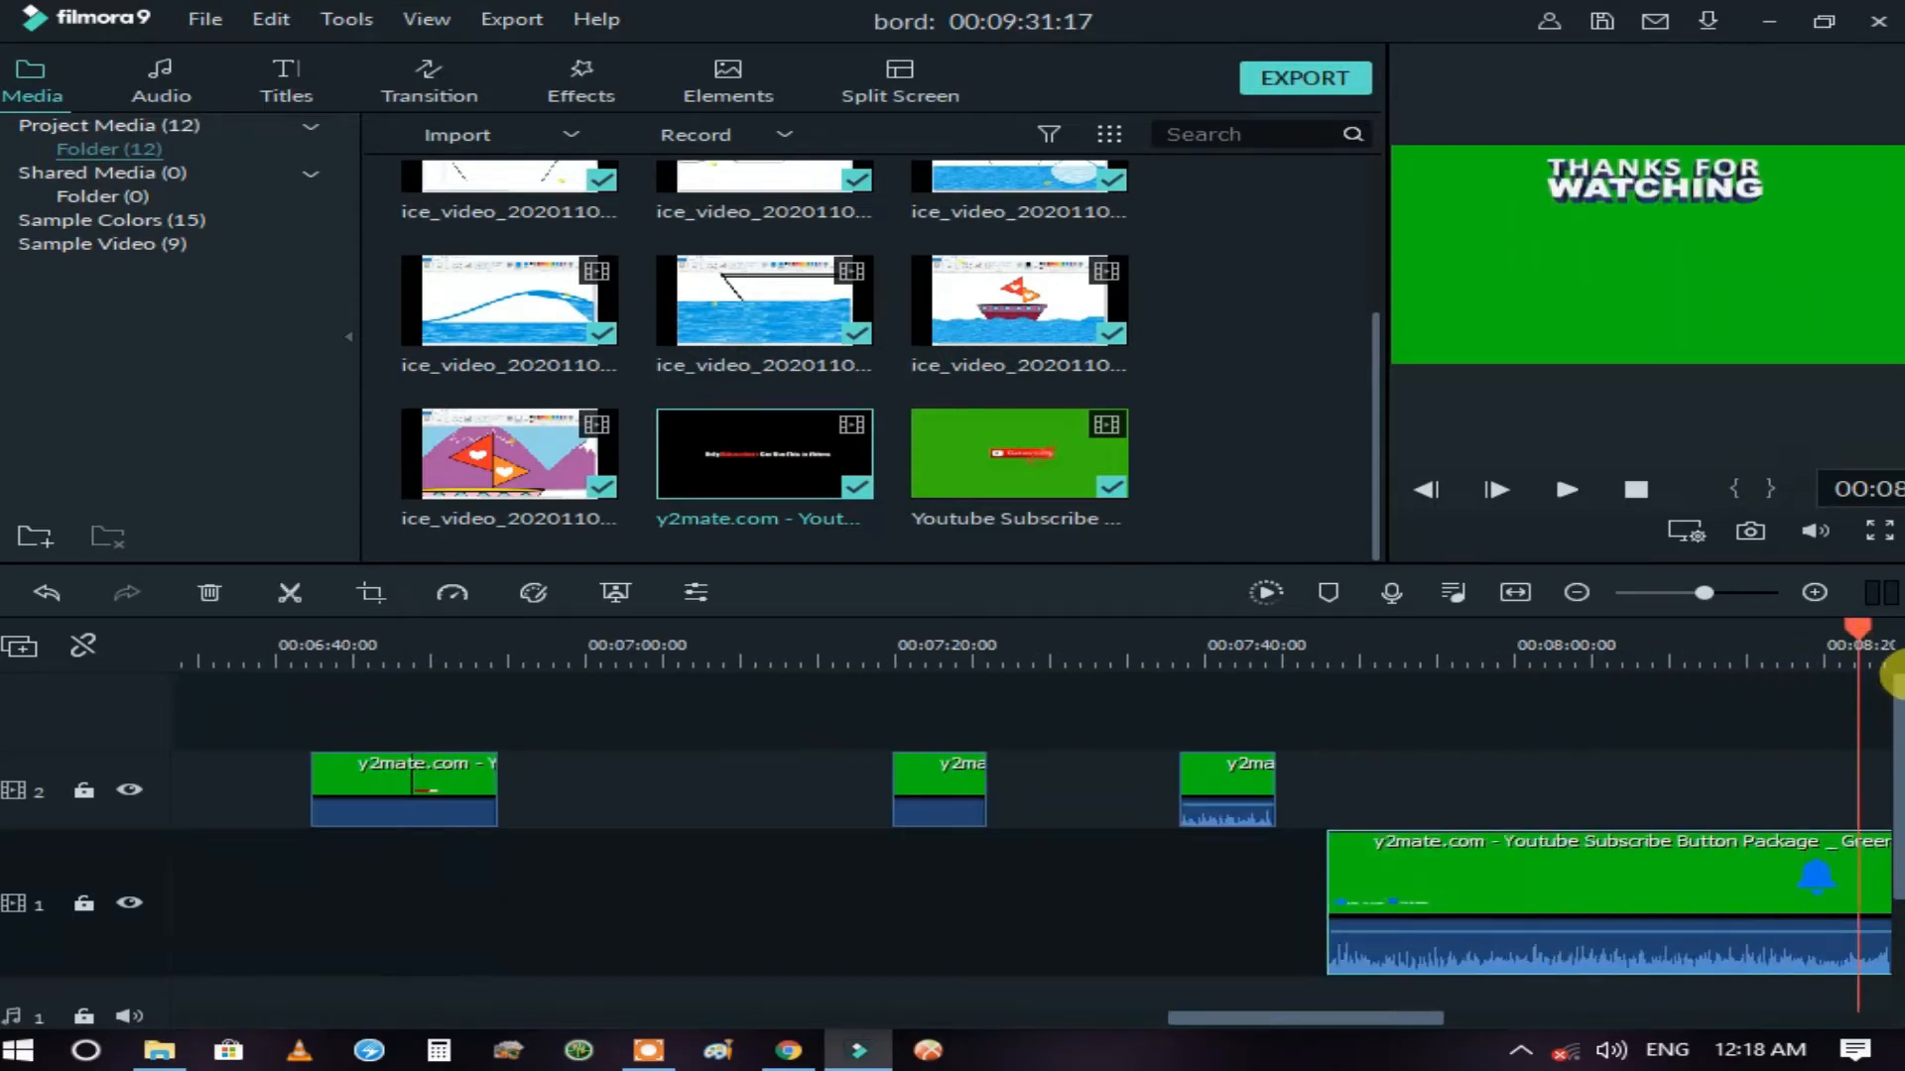
click(1536, 911)
key(Delete)
- Move the three cut animation clips back along the second video track so they sit above the drawing clips
drag(1211, 787, 744, 789)
drag(943, 787, 1040, 787)
drag(1297, 765, 288, 773)
drag(1542, 1007, 705, 1028)
click(413, 645)
drag(413, 710, 328, 809)
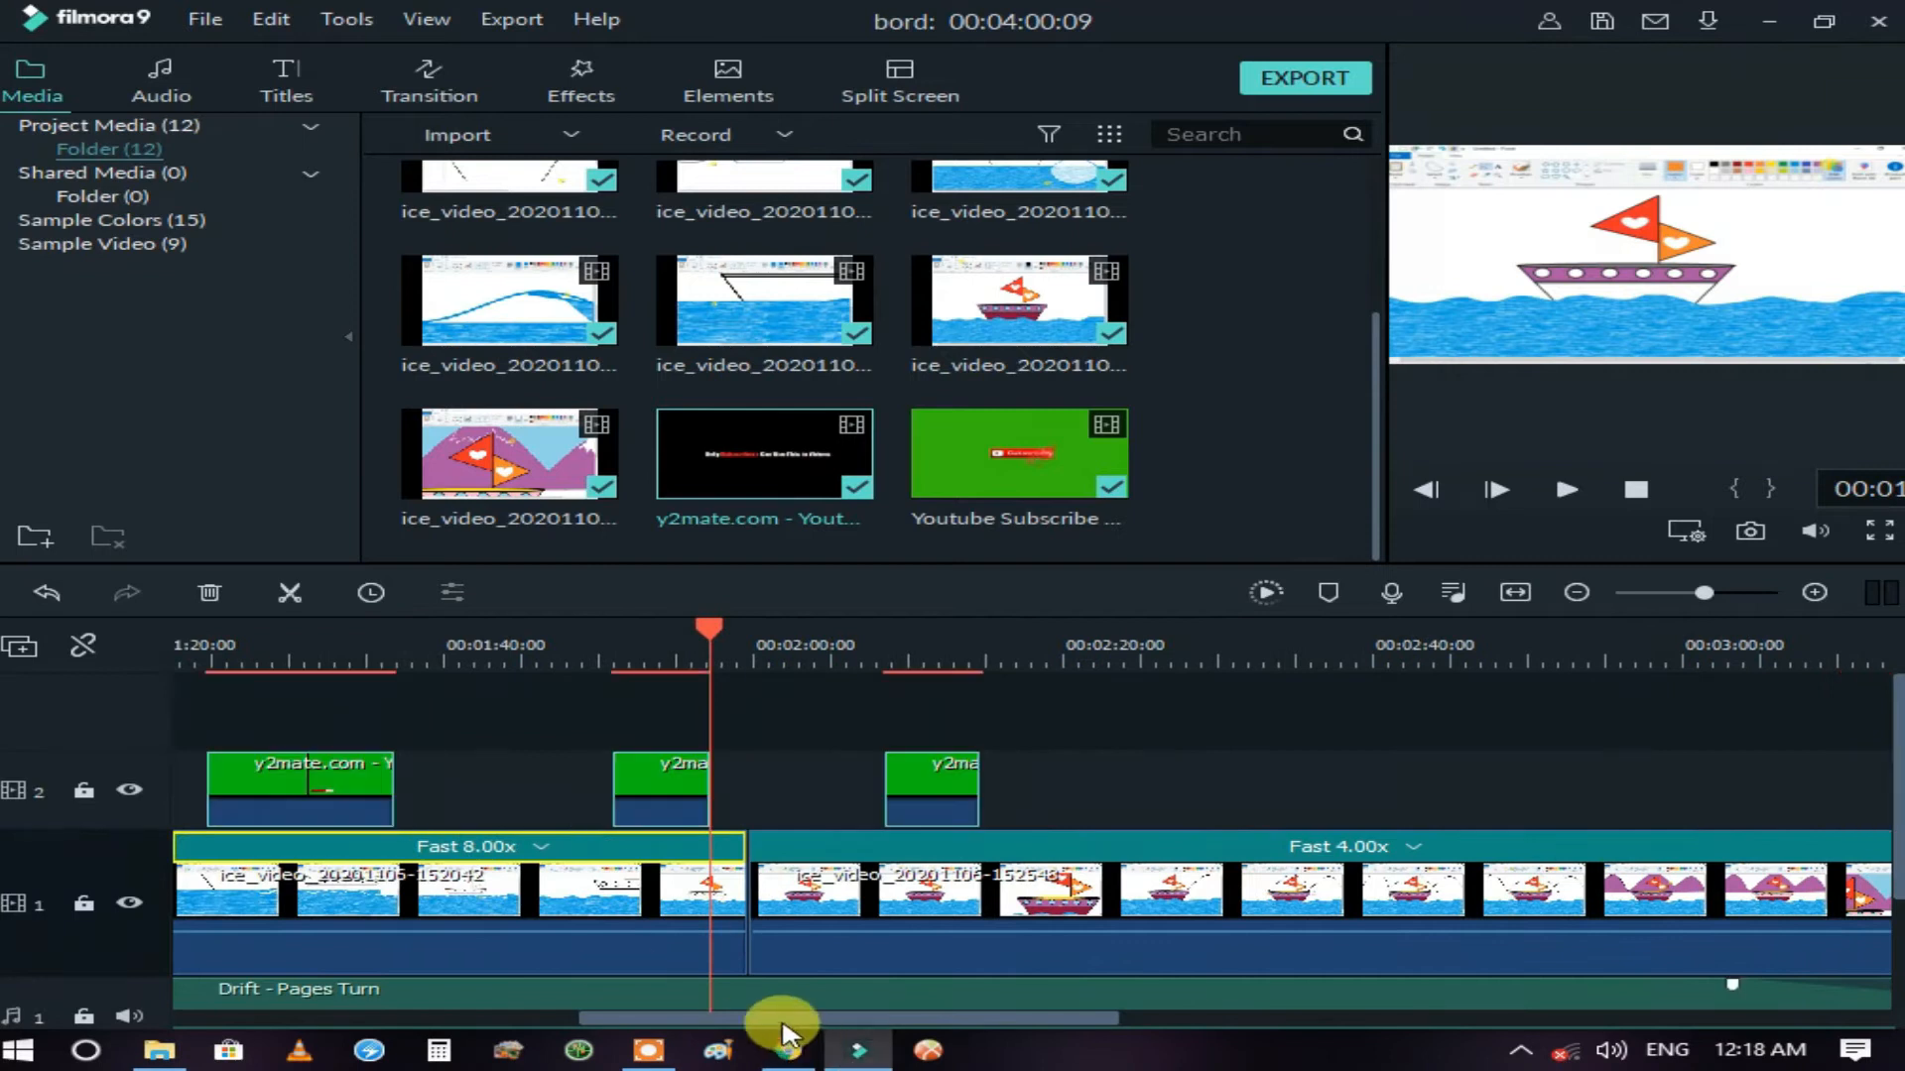
- Spread the three animation clips over the first minute, starting at about 15, 39 and 56 seconds
drag(787, 1021, 164, 1014)
drag(1543, 784, 397, 833)
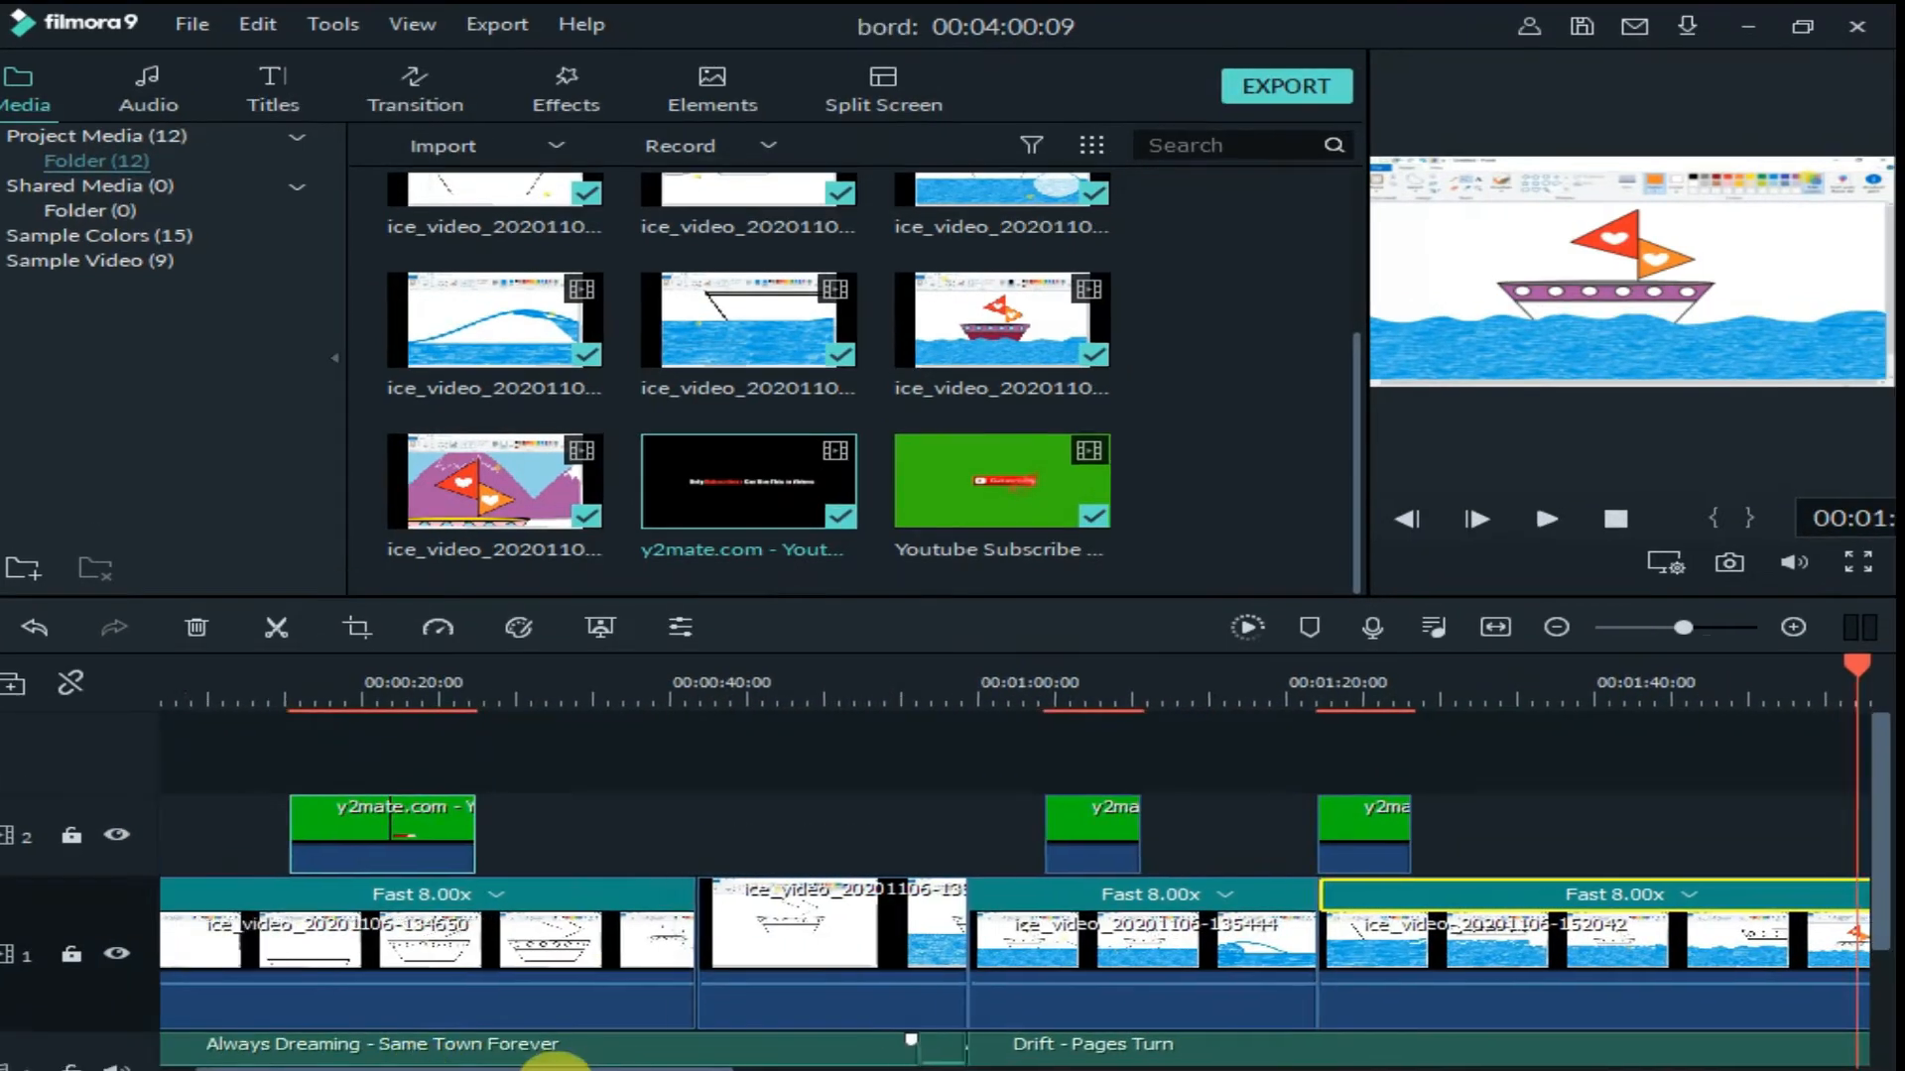
drag(441, 1018, 214, 1018)
scroll(1445, 838, right, 2)
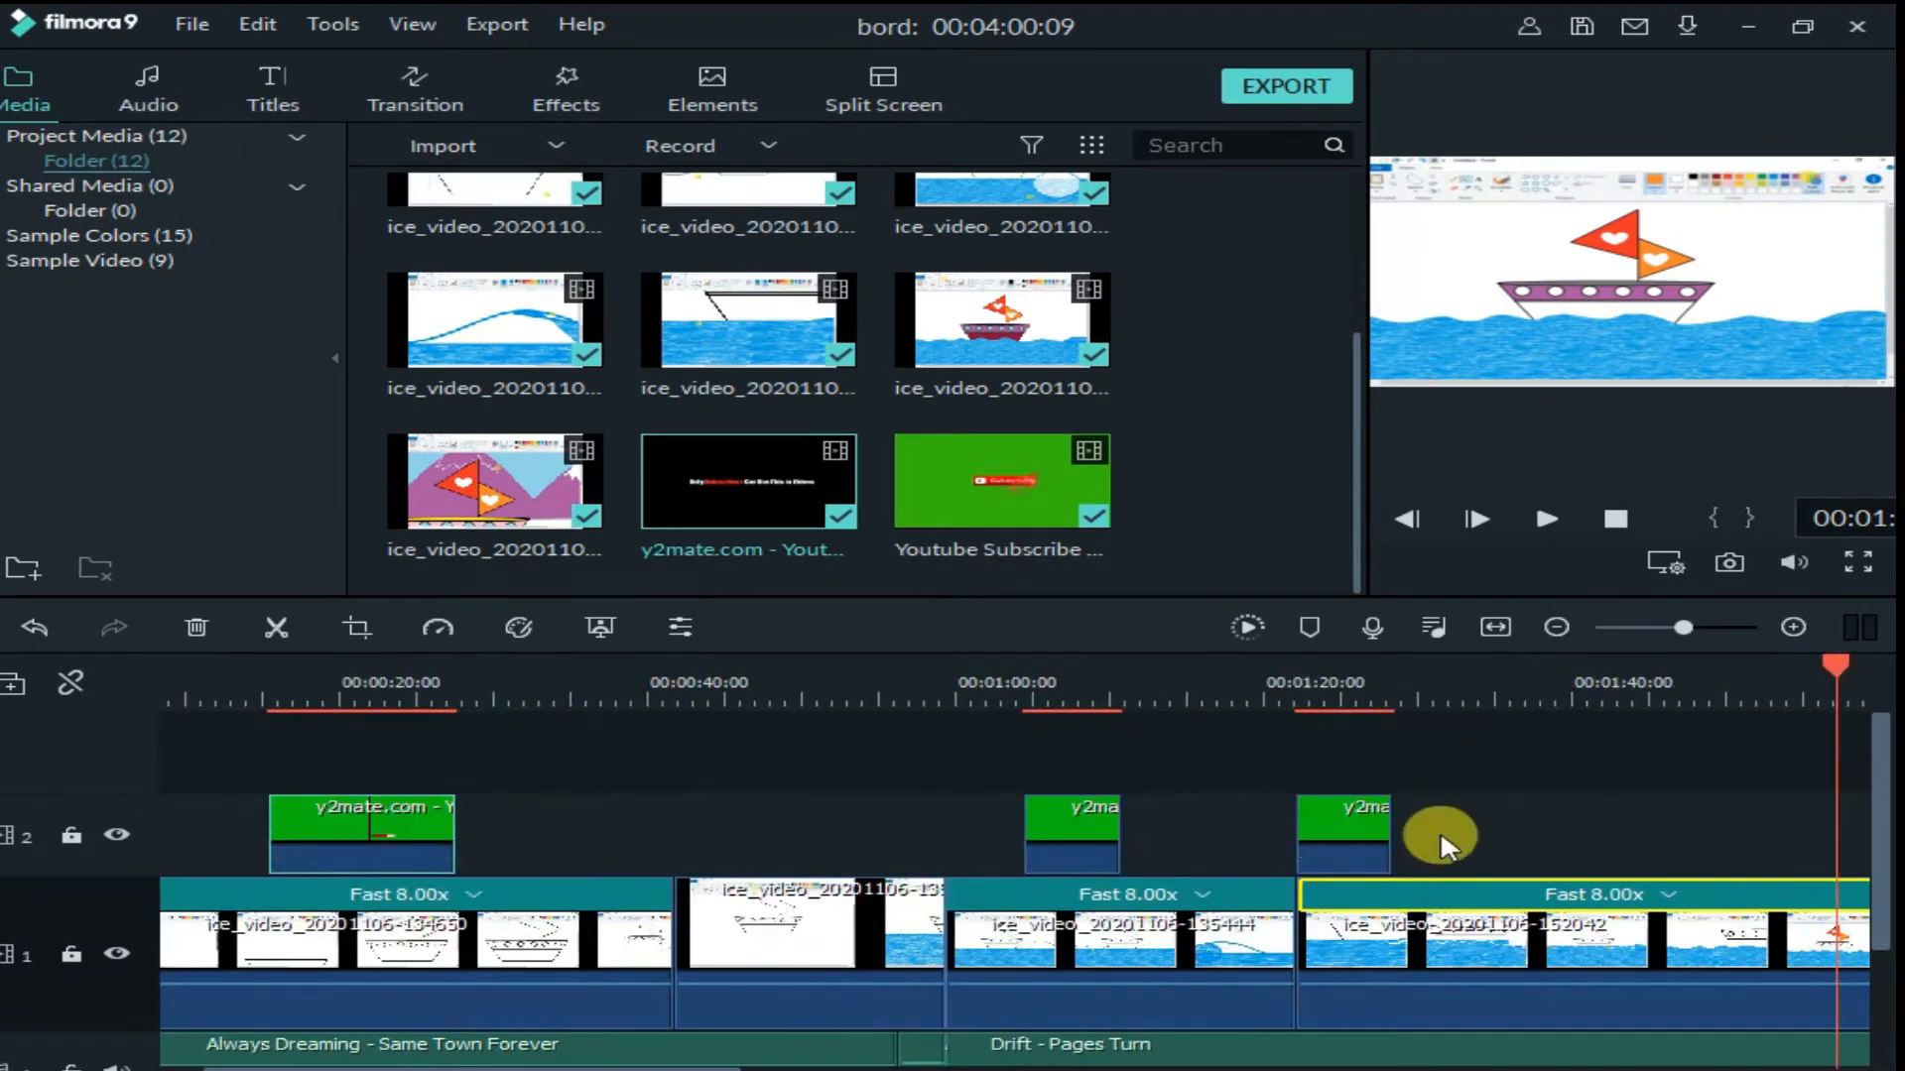
drag(1097, 829, 635, 843)
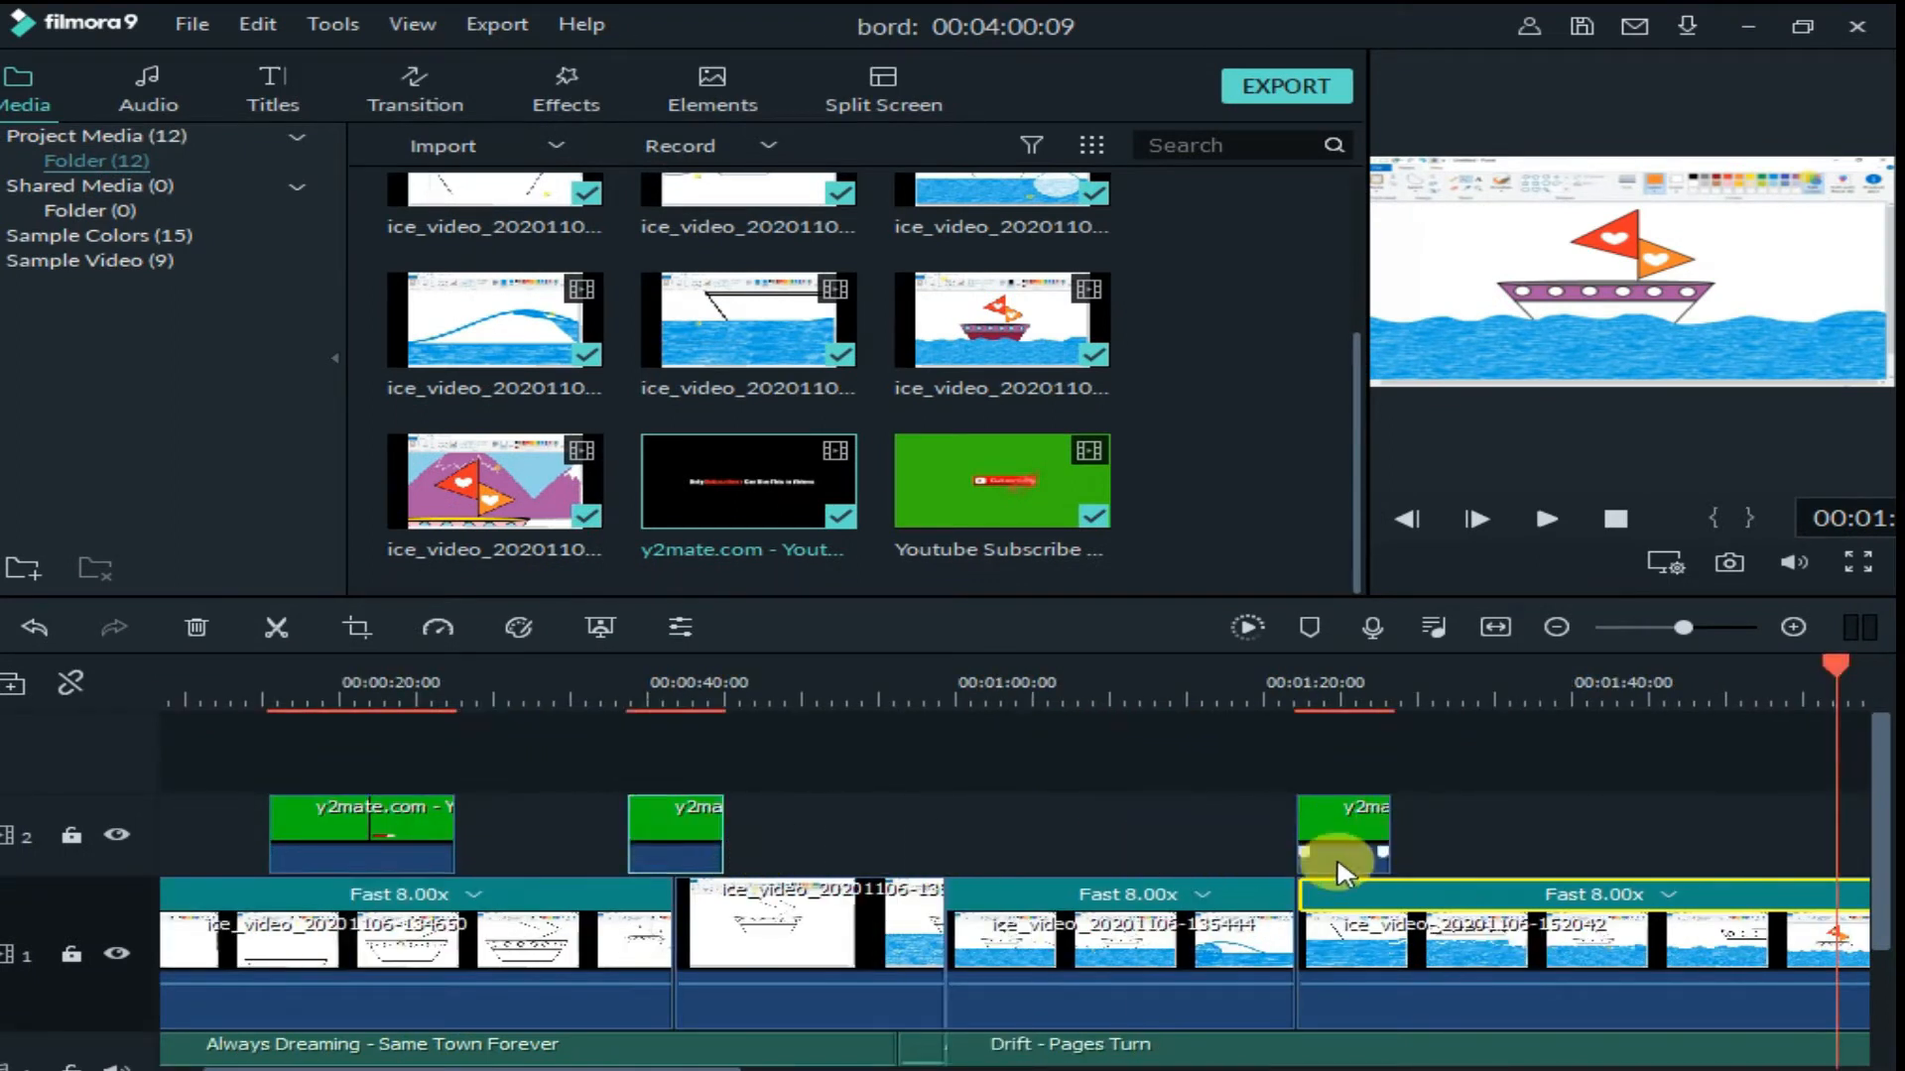
drag(1335, 848, 927, 845)
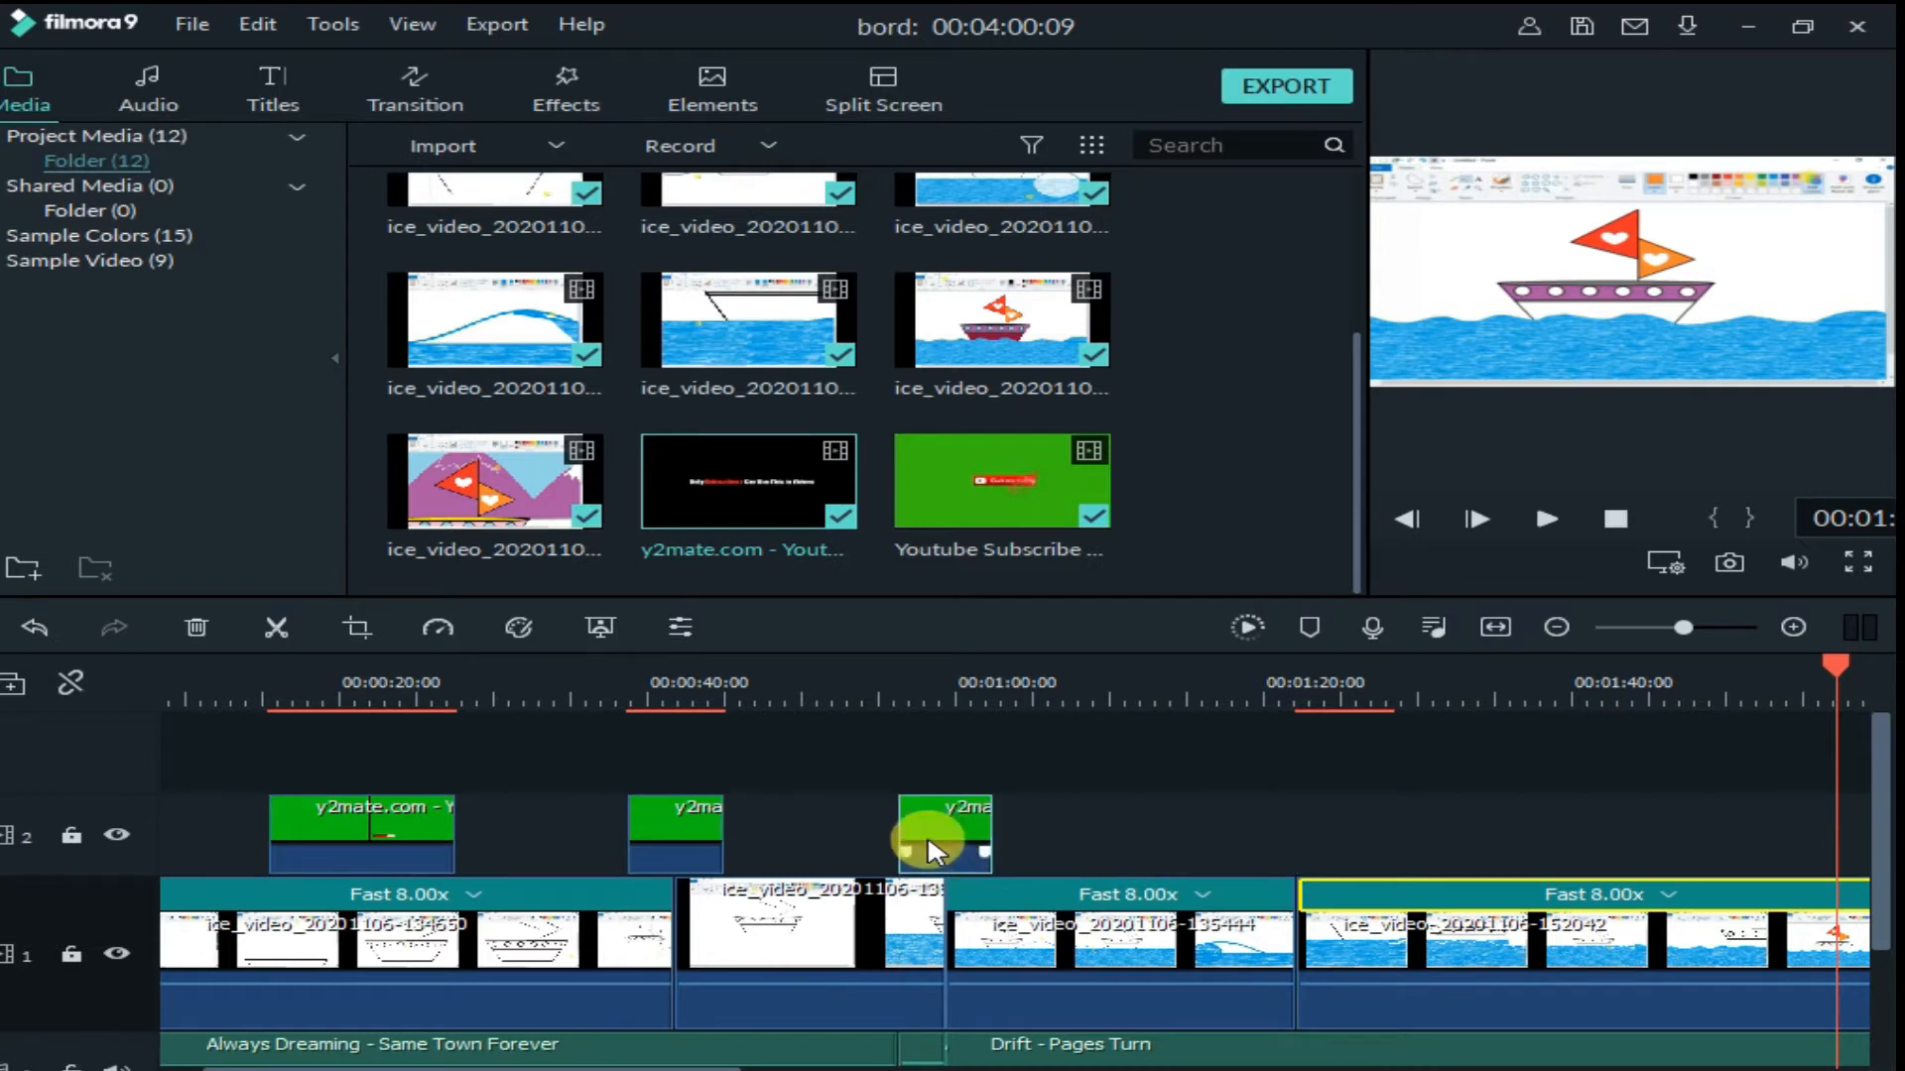
drag(631, 1061, 592, 1062)
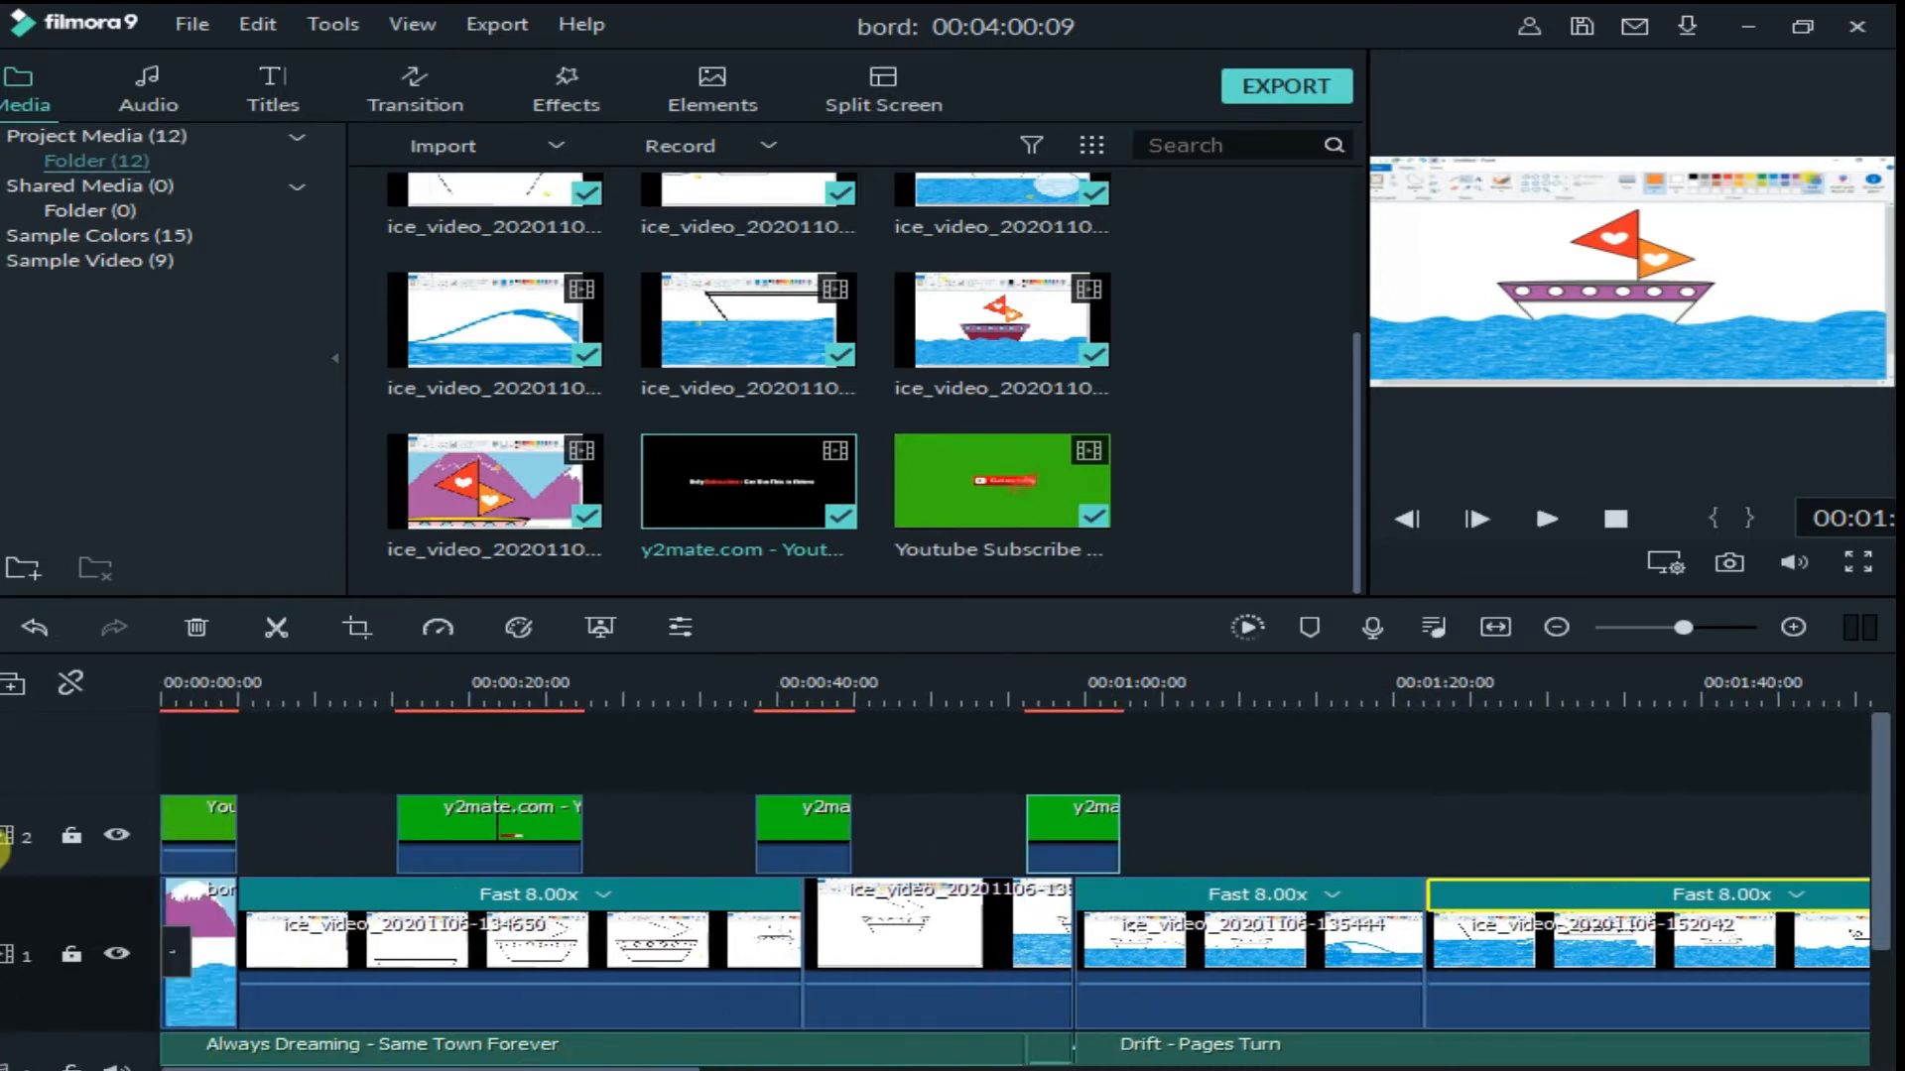
- Apply Chroma Key to the last of the three animation clips, trying several offsets and setting it to -50
click(199, 697)
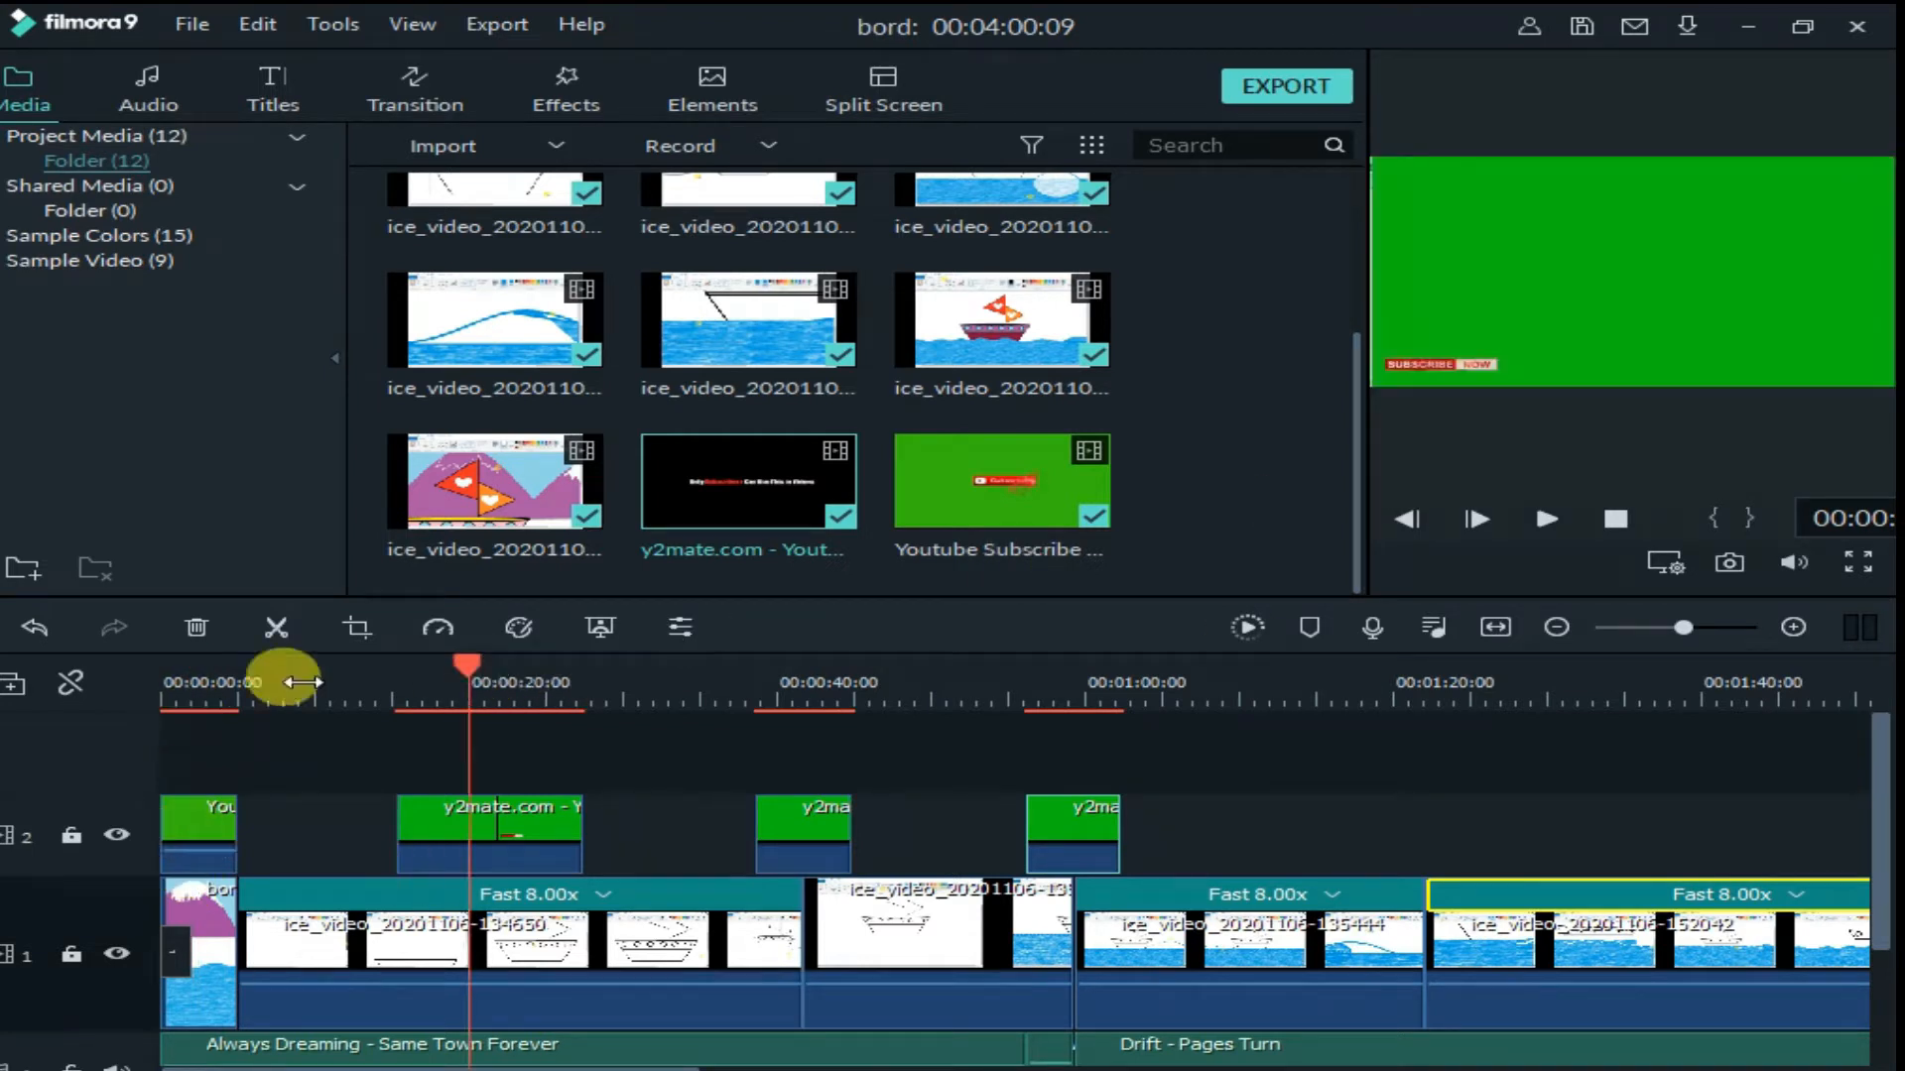
click(603, 628)
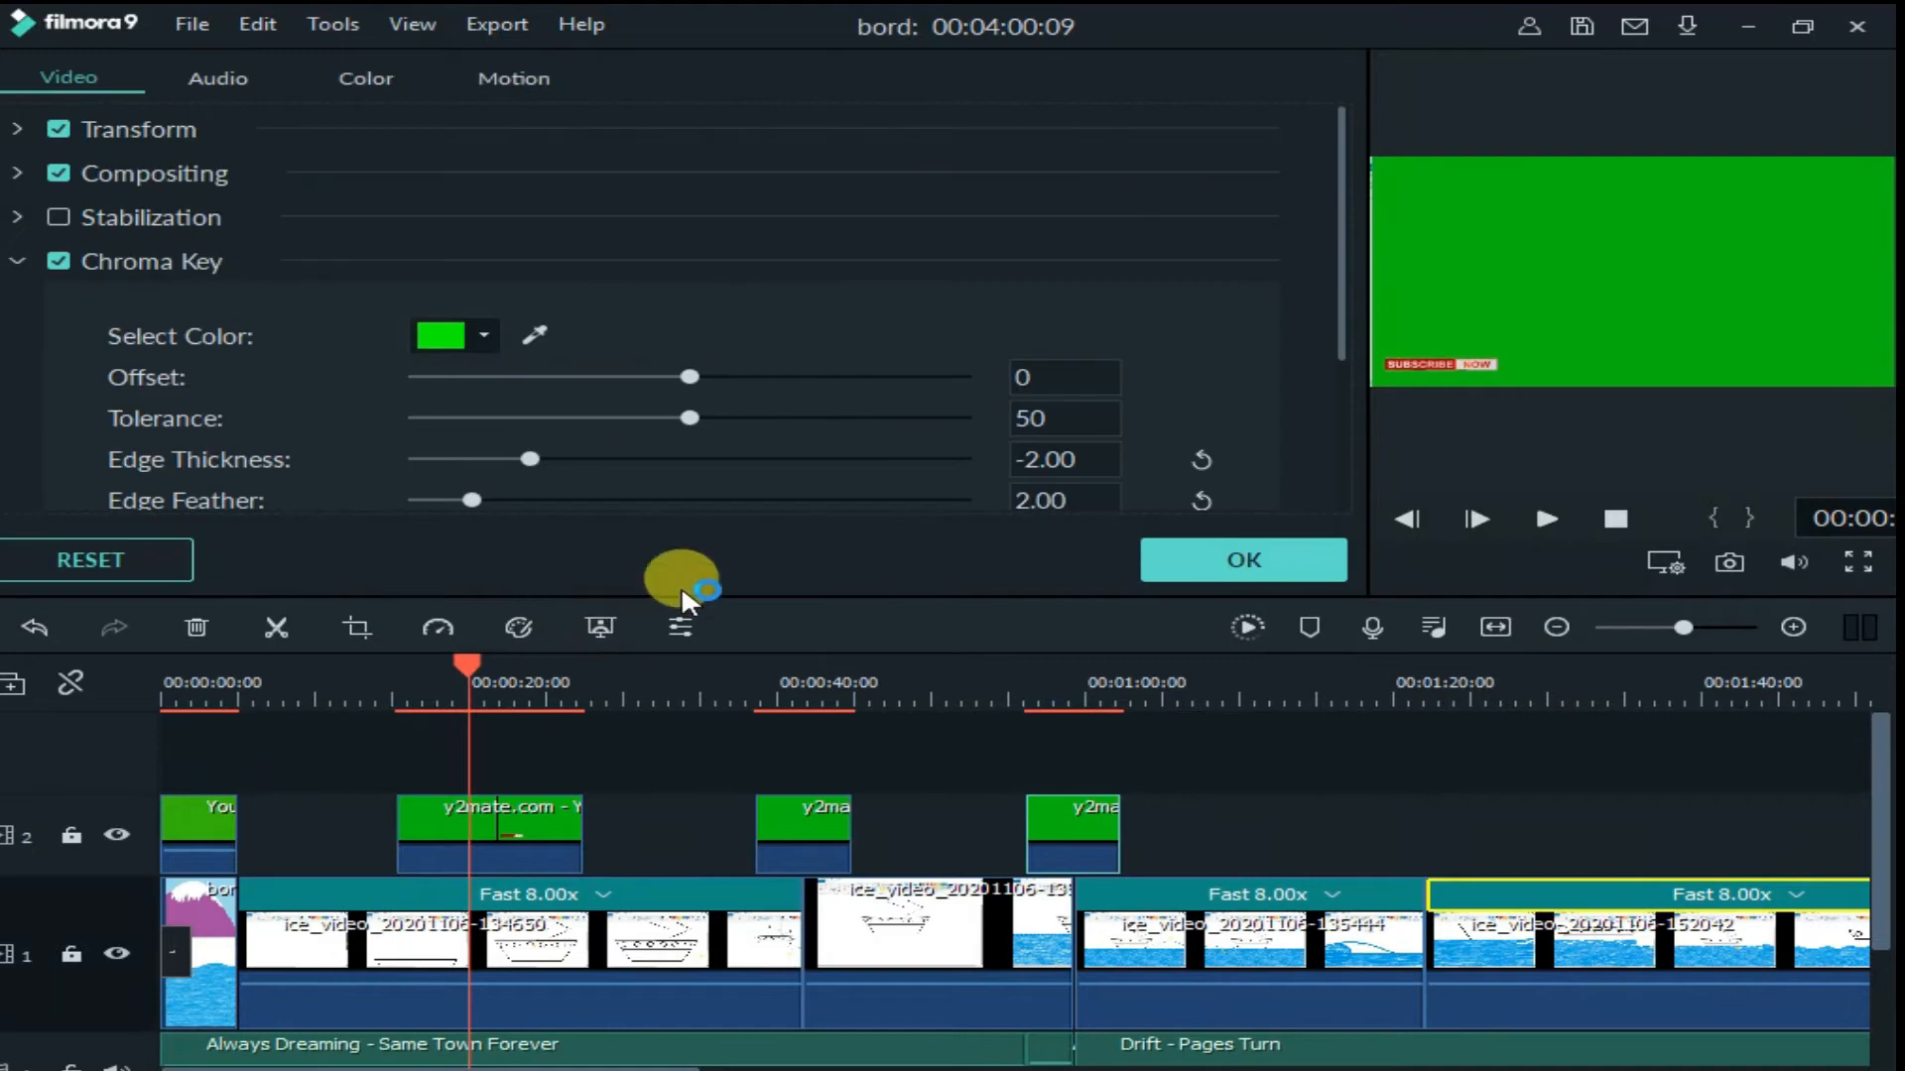
drag(691, 384, 736, 387)
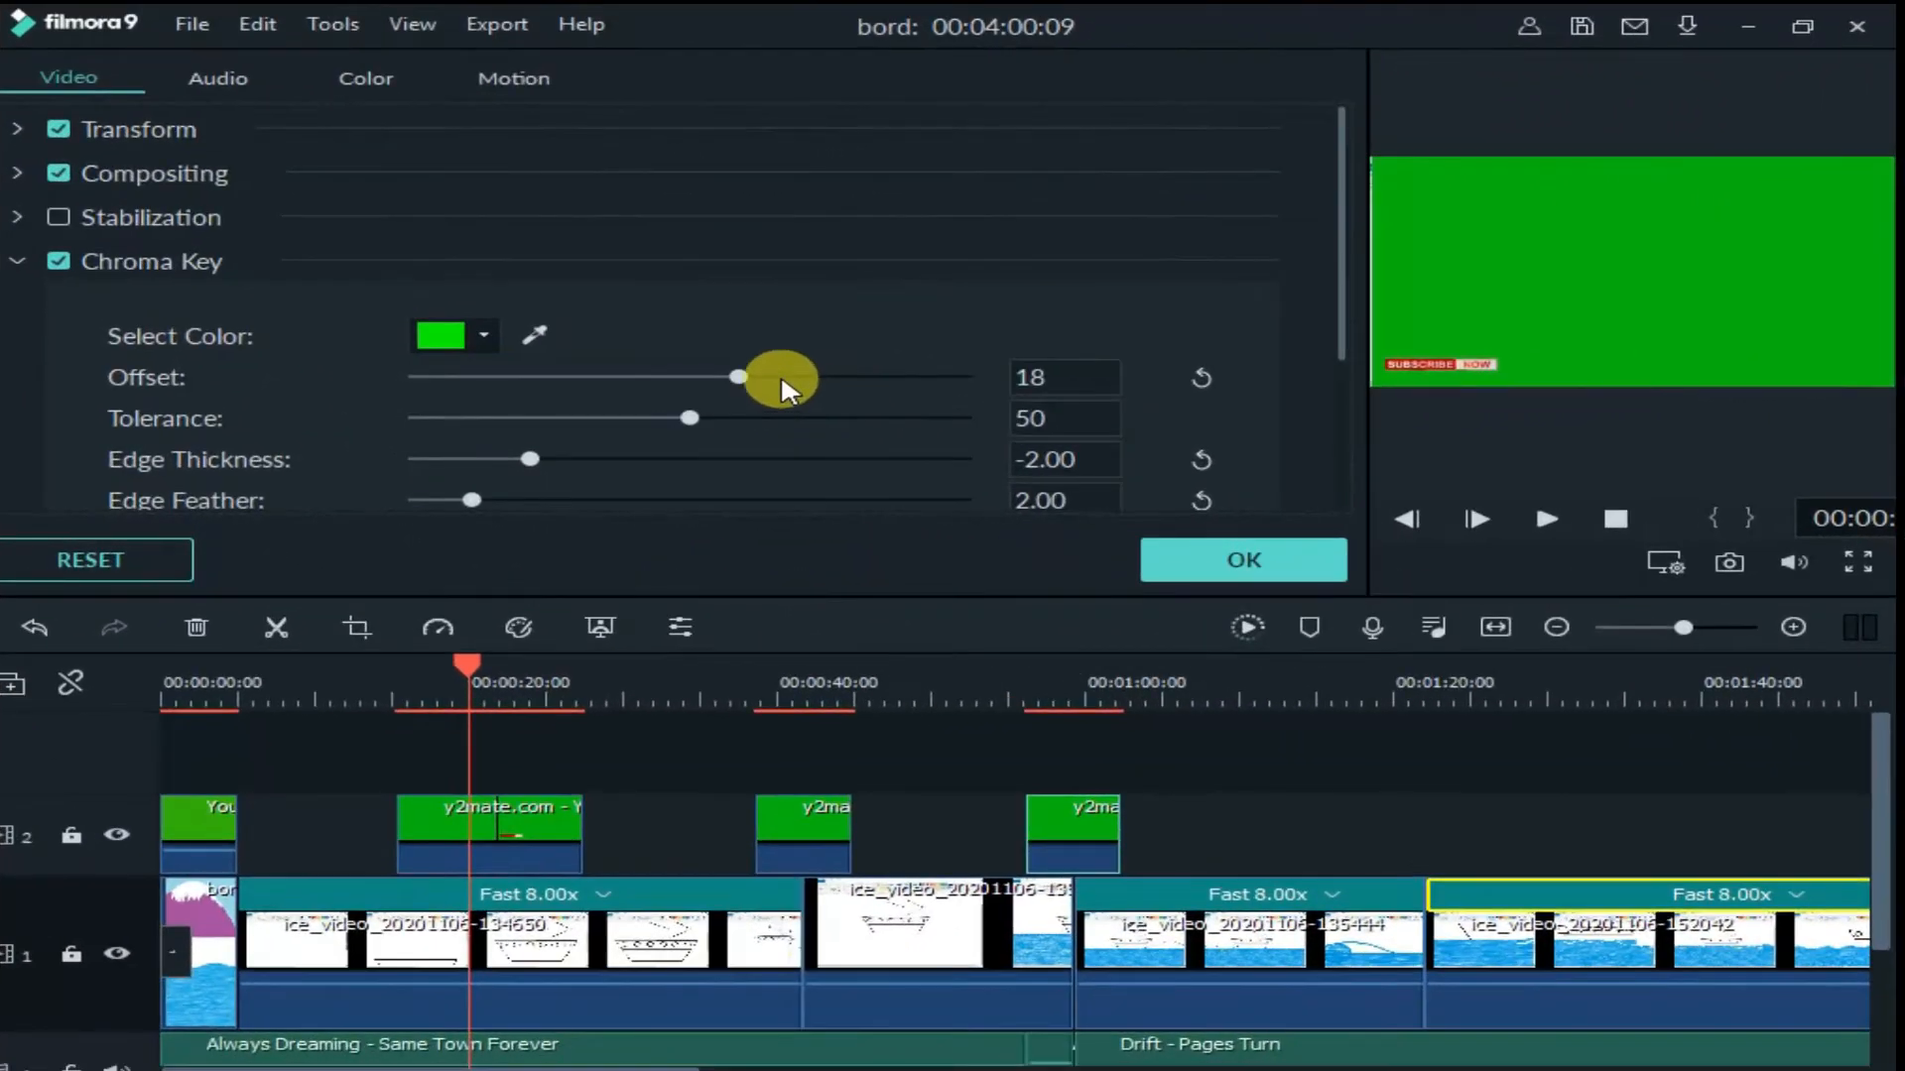
drag(780, 379, 812, 372)
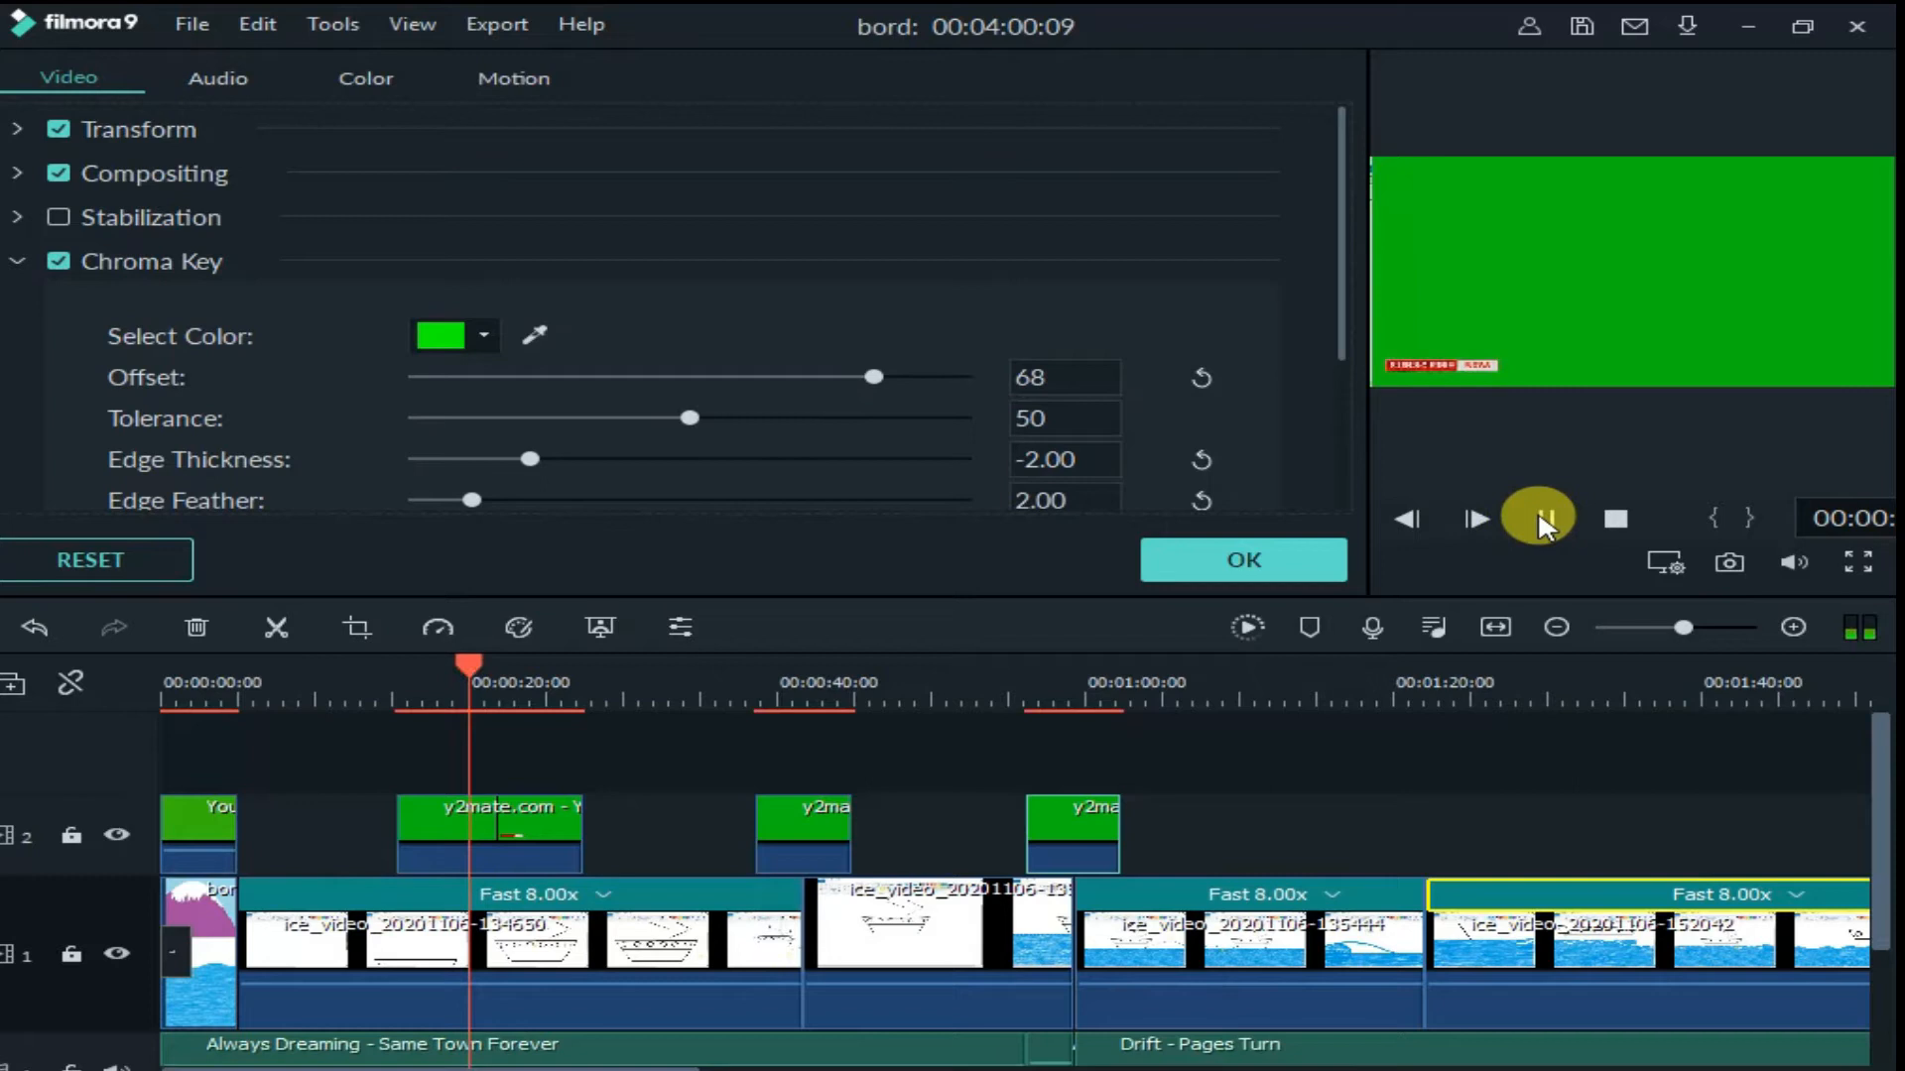
drag(853, 382, 554, 389)
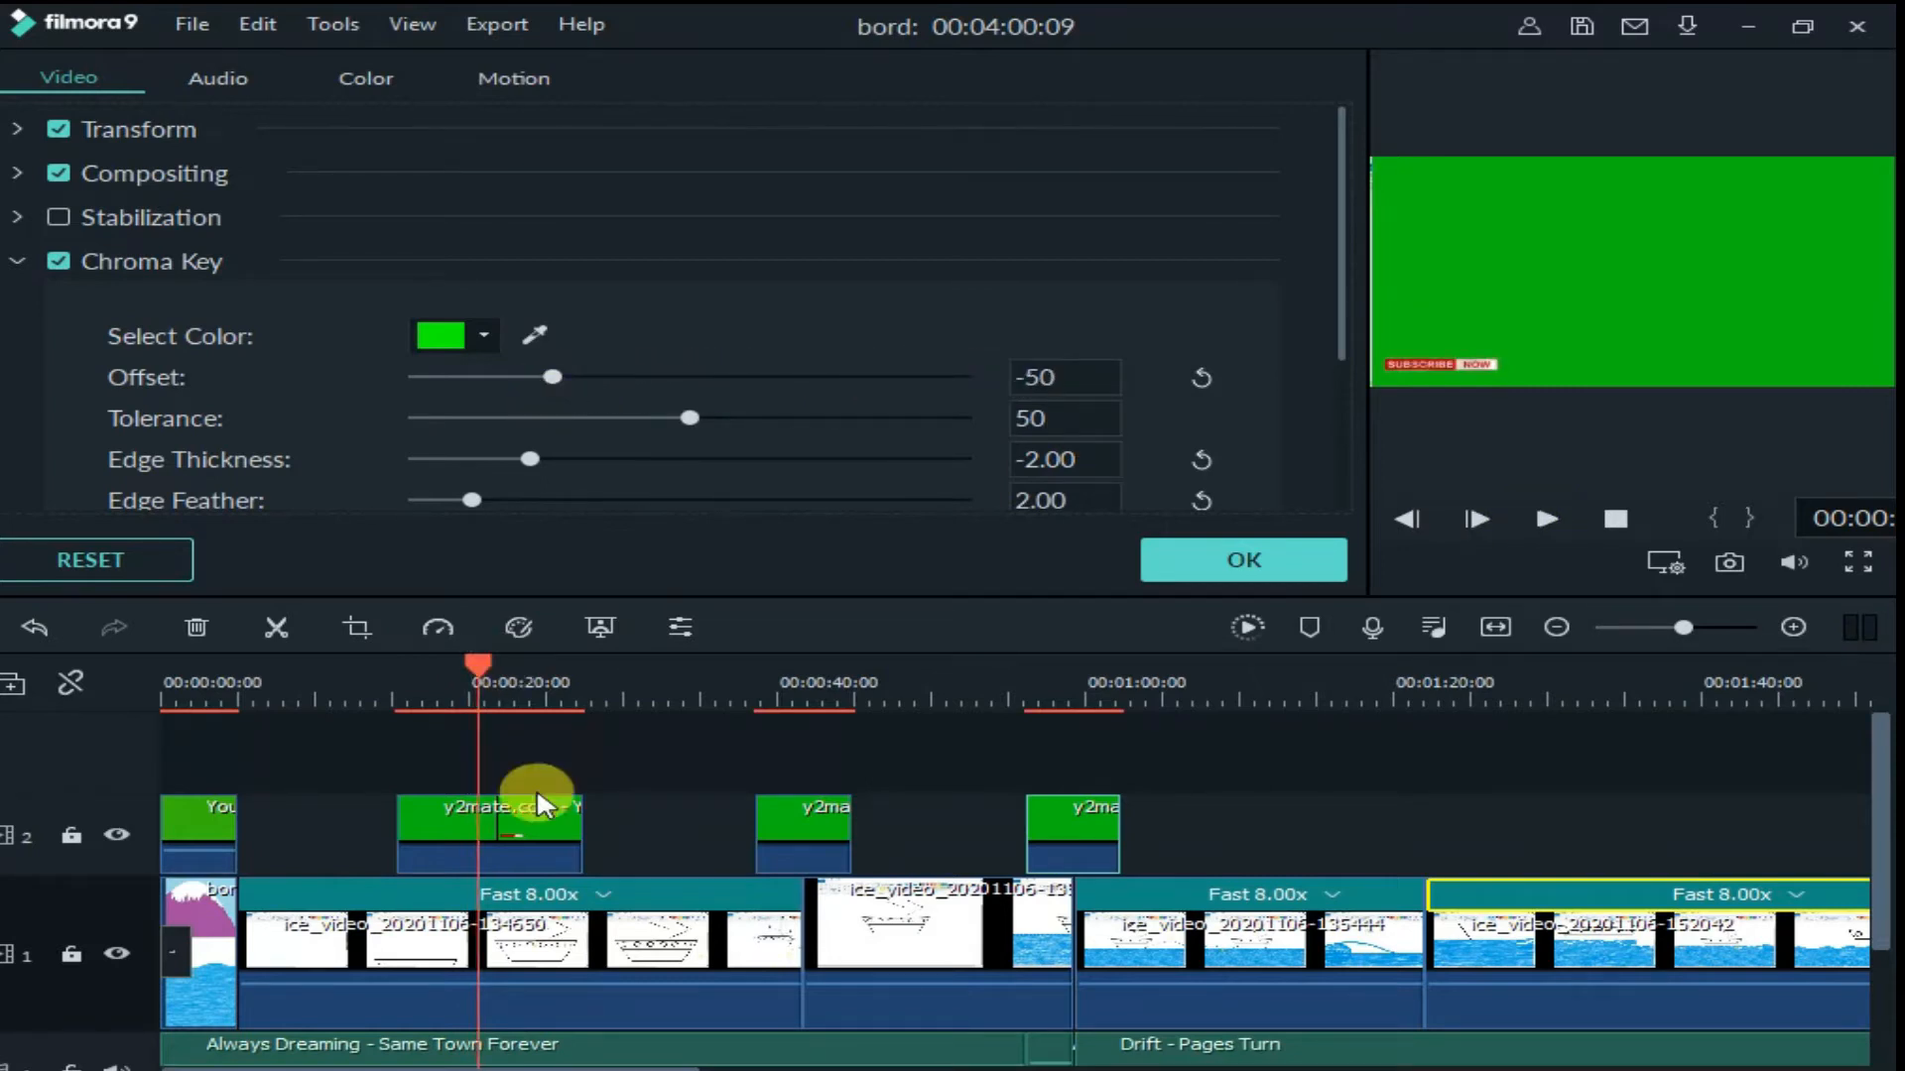
- Select the first SUBSCRIBE NOW package clip, remove its green background with Chroma Key at offset 16, and accept
click(502, 805)
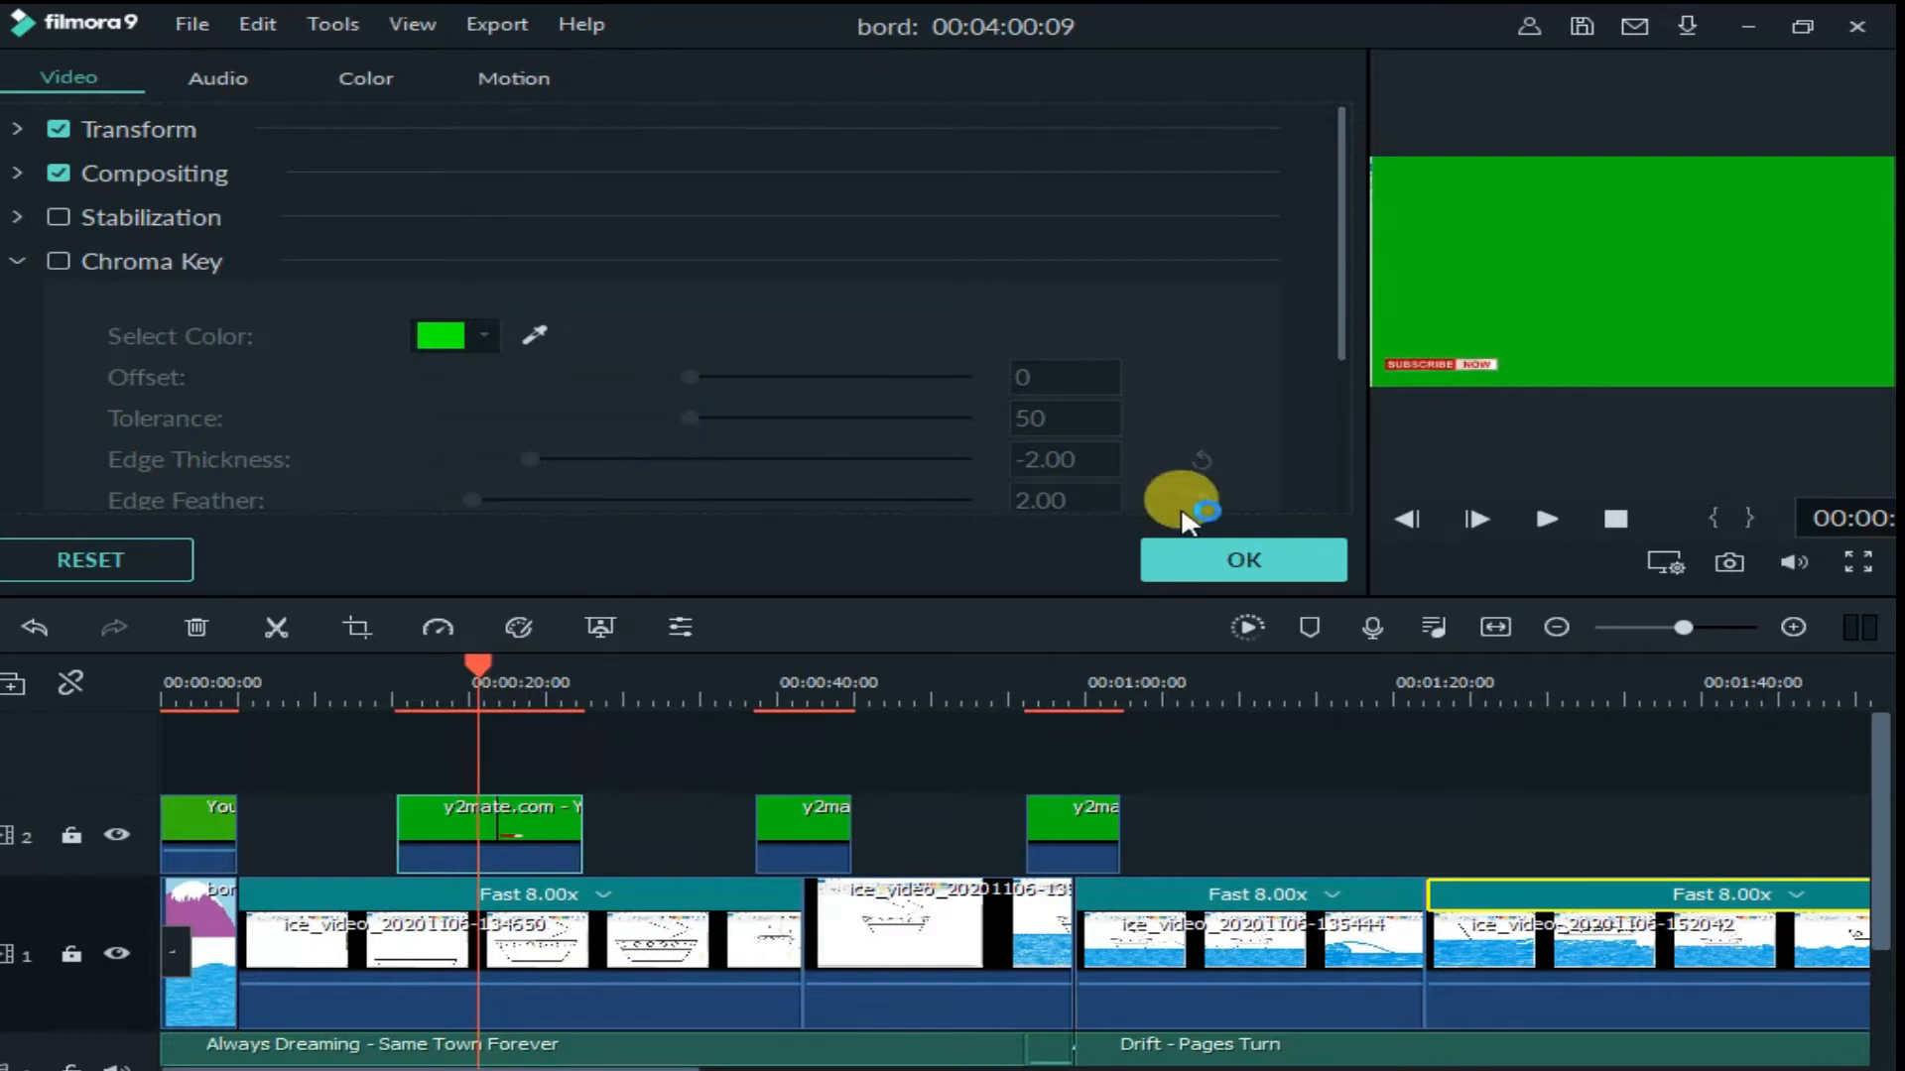
scroll(448, 342, down, 1)
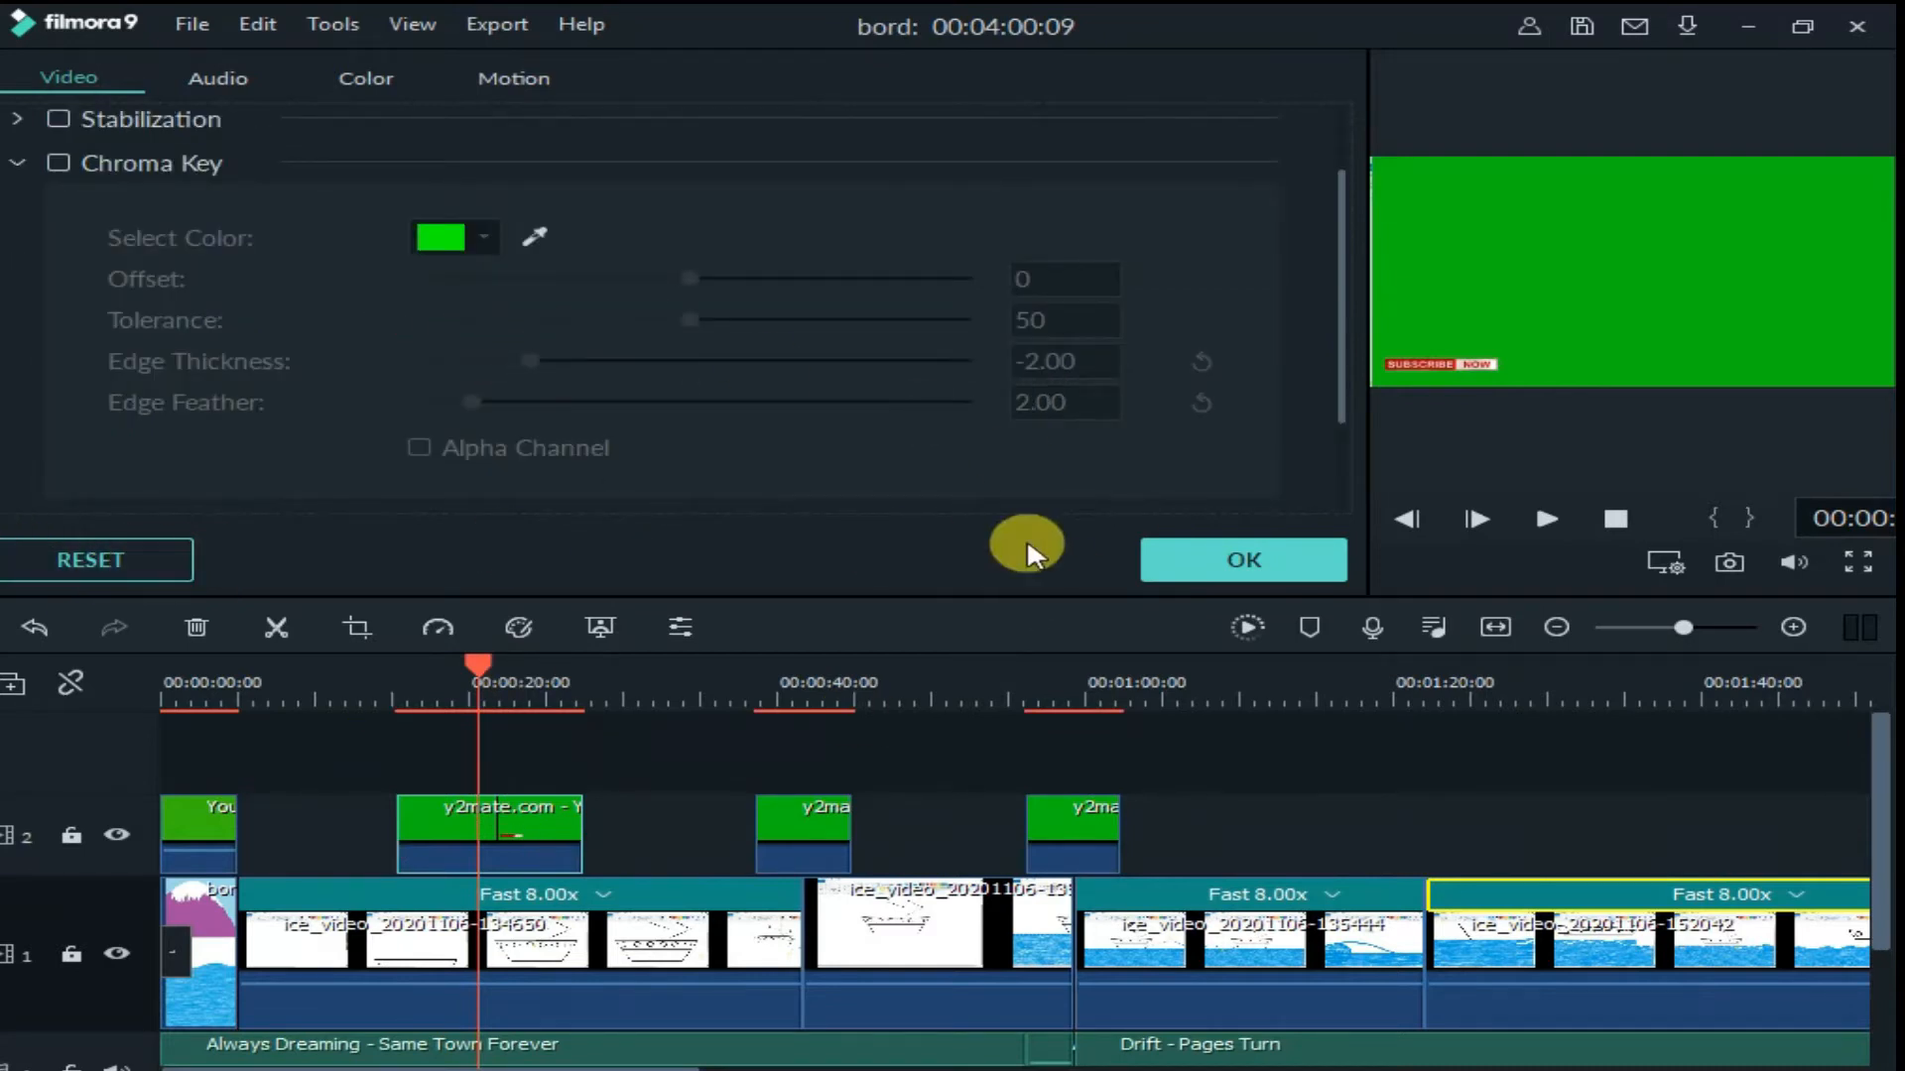
click(541, 760)
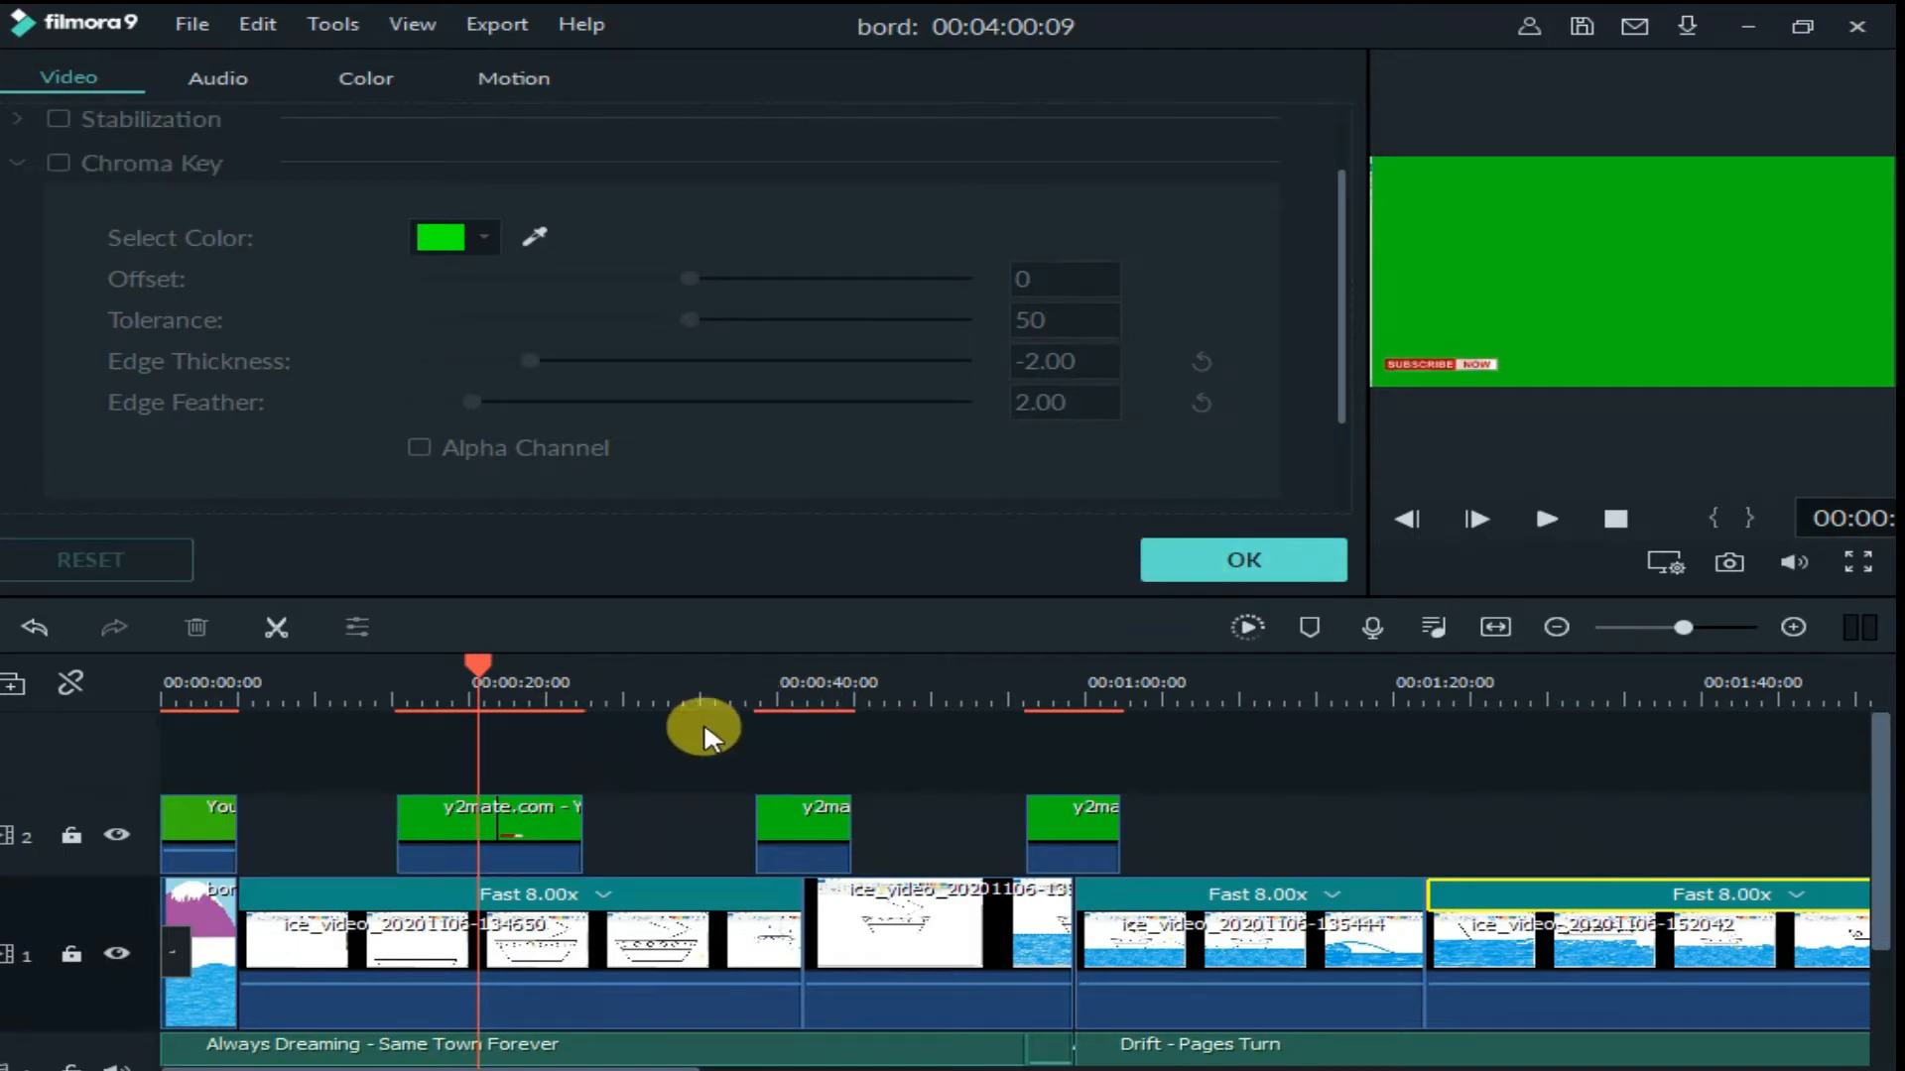
click(502, 806)
click(1246, 562)
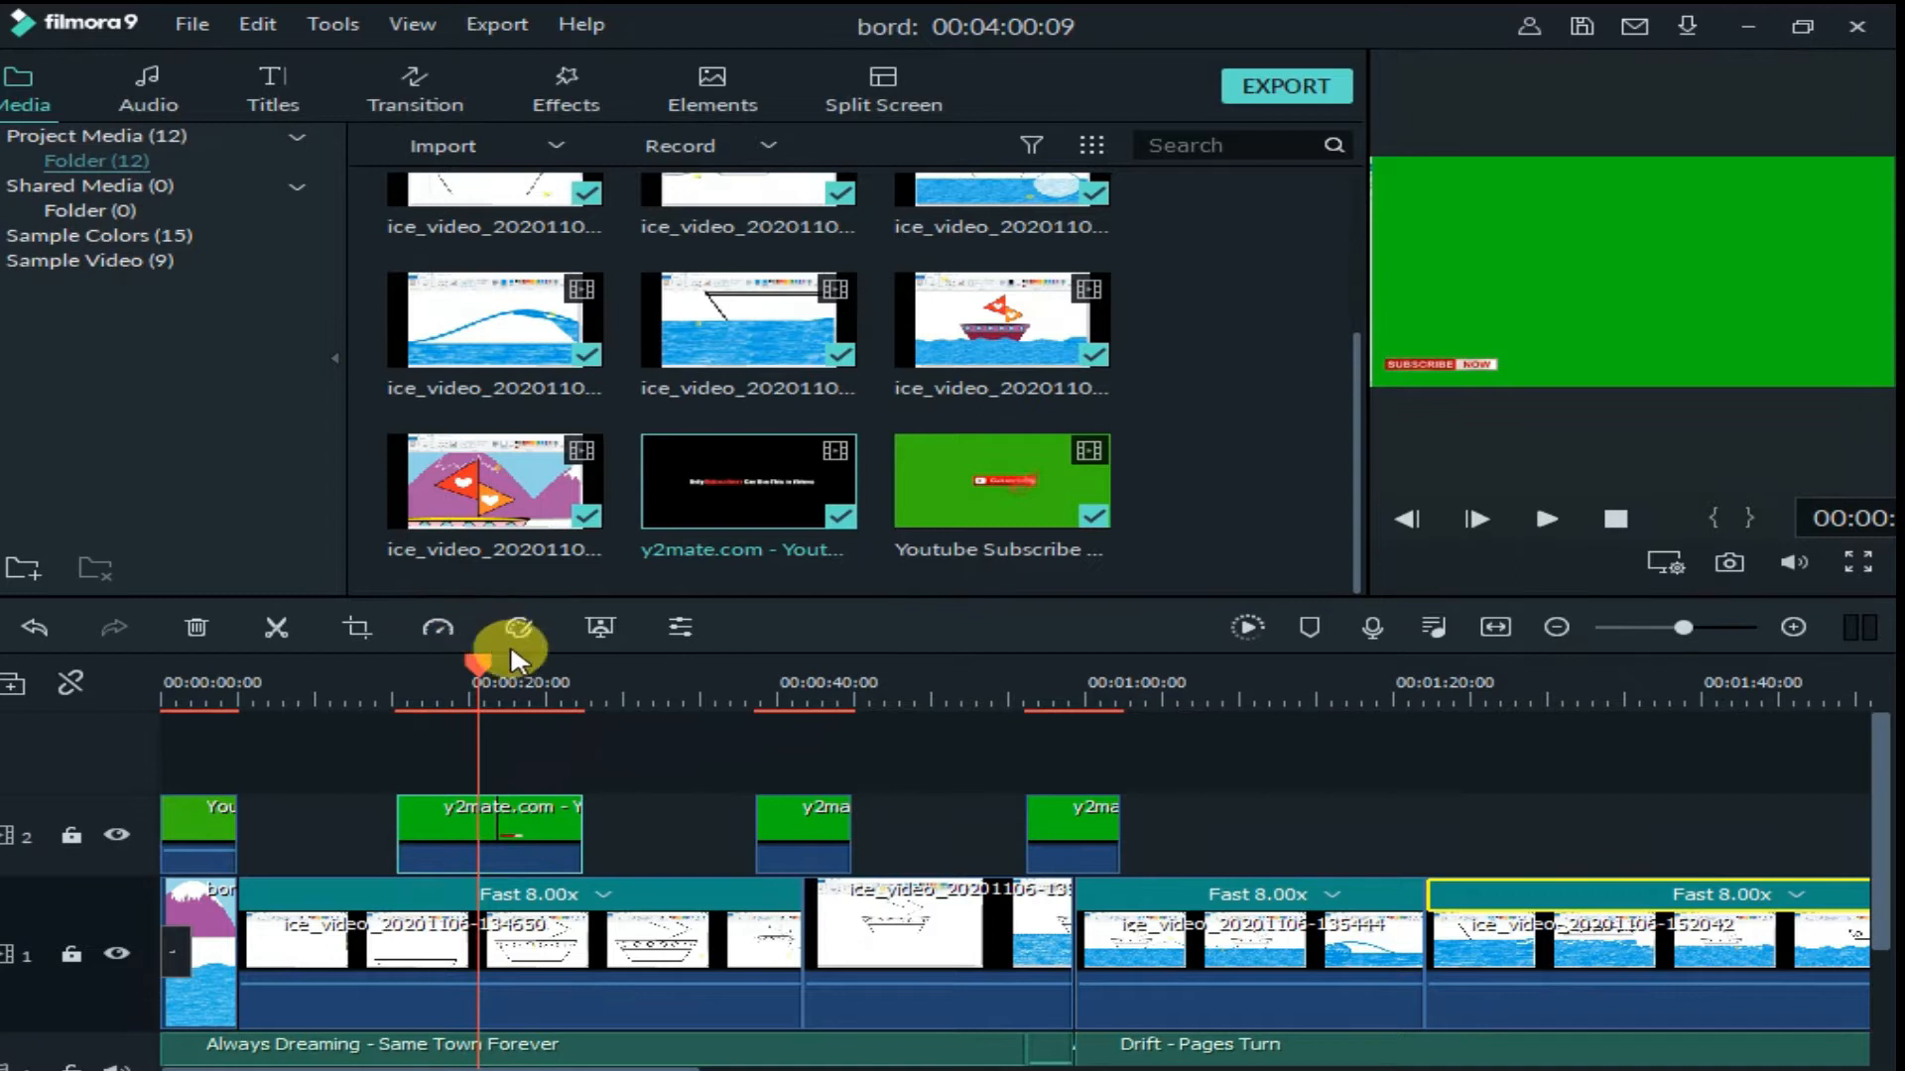
click(601, 631)
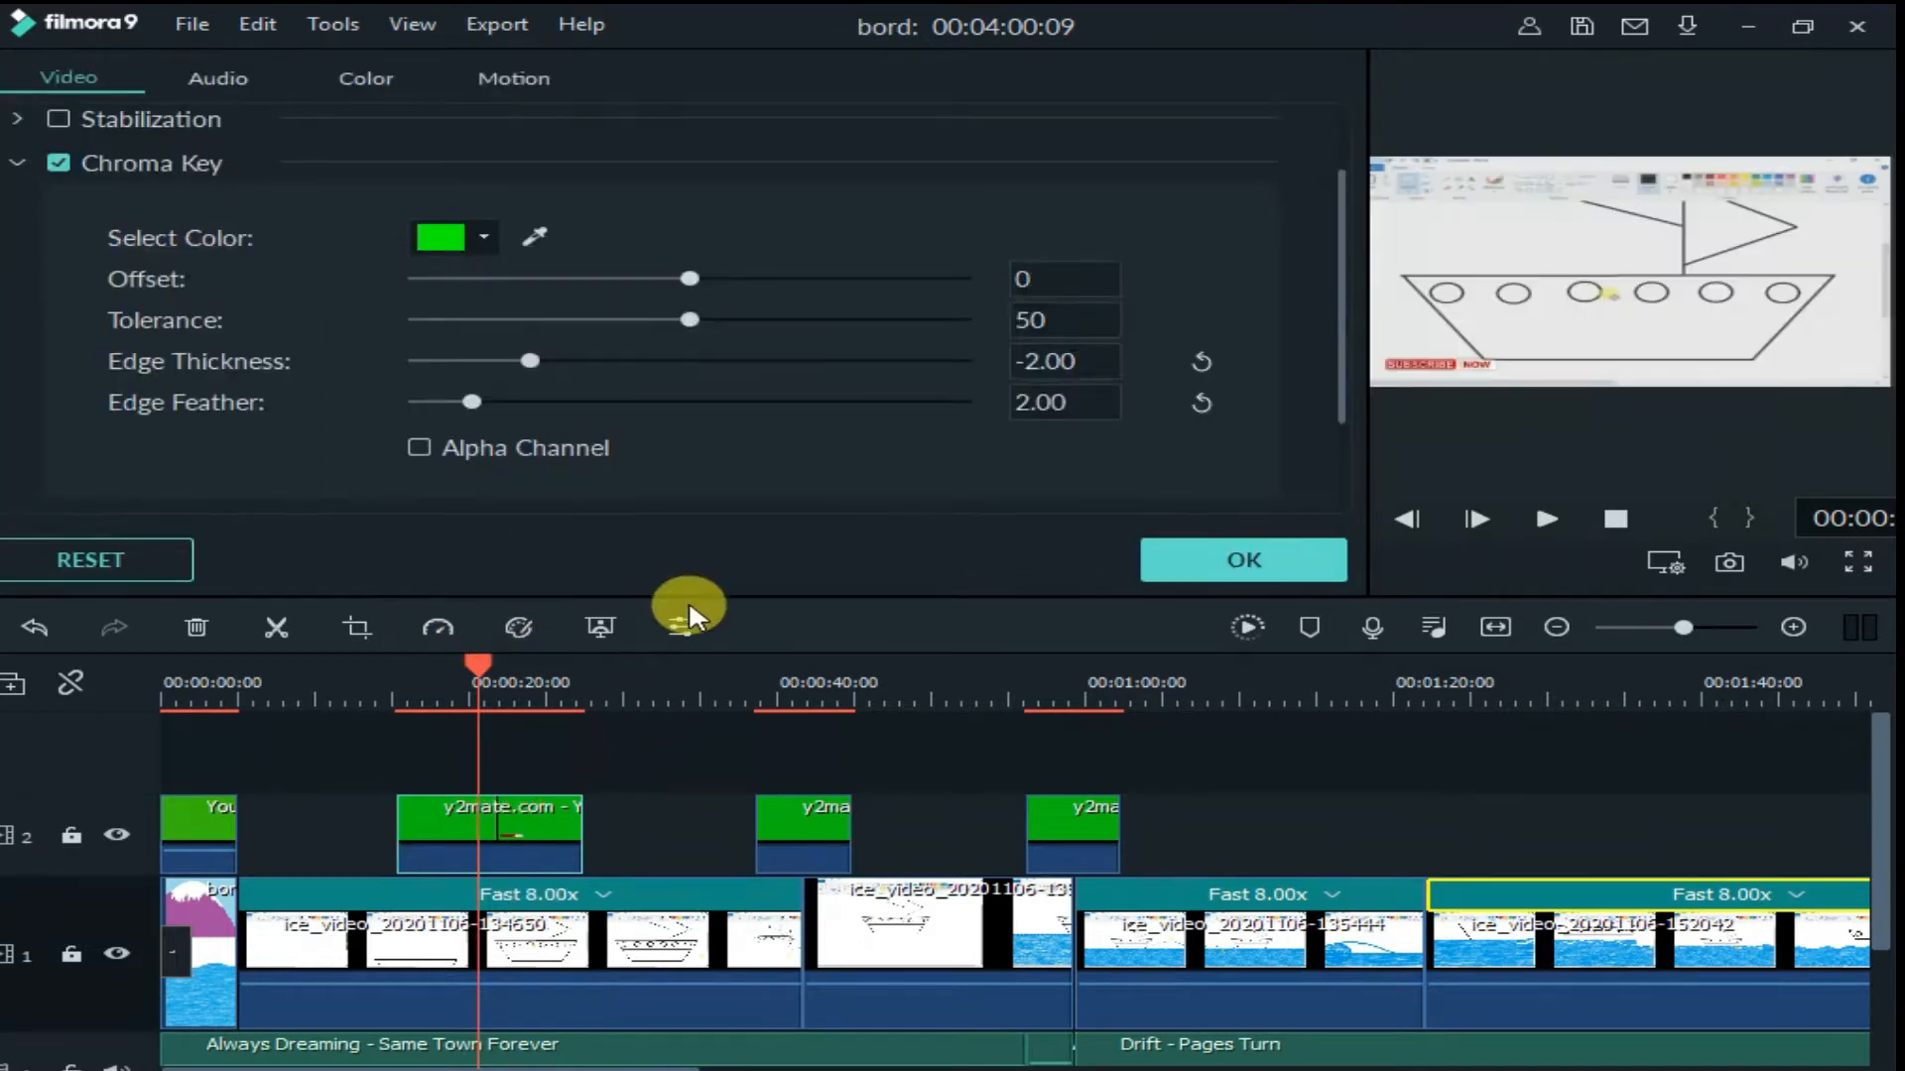
click(736, 268)
click(1204, 557)
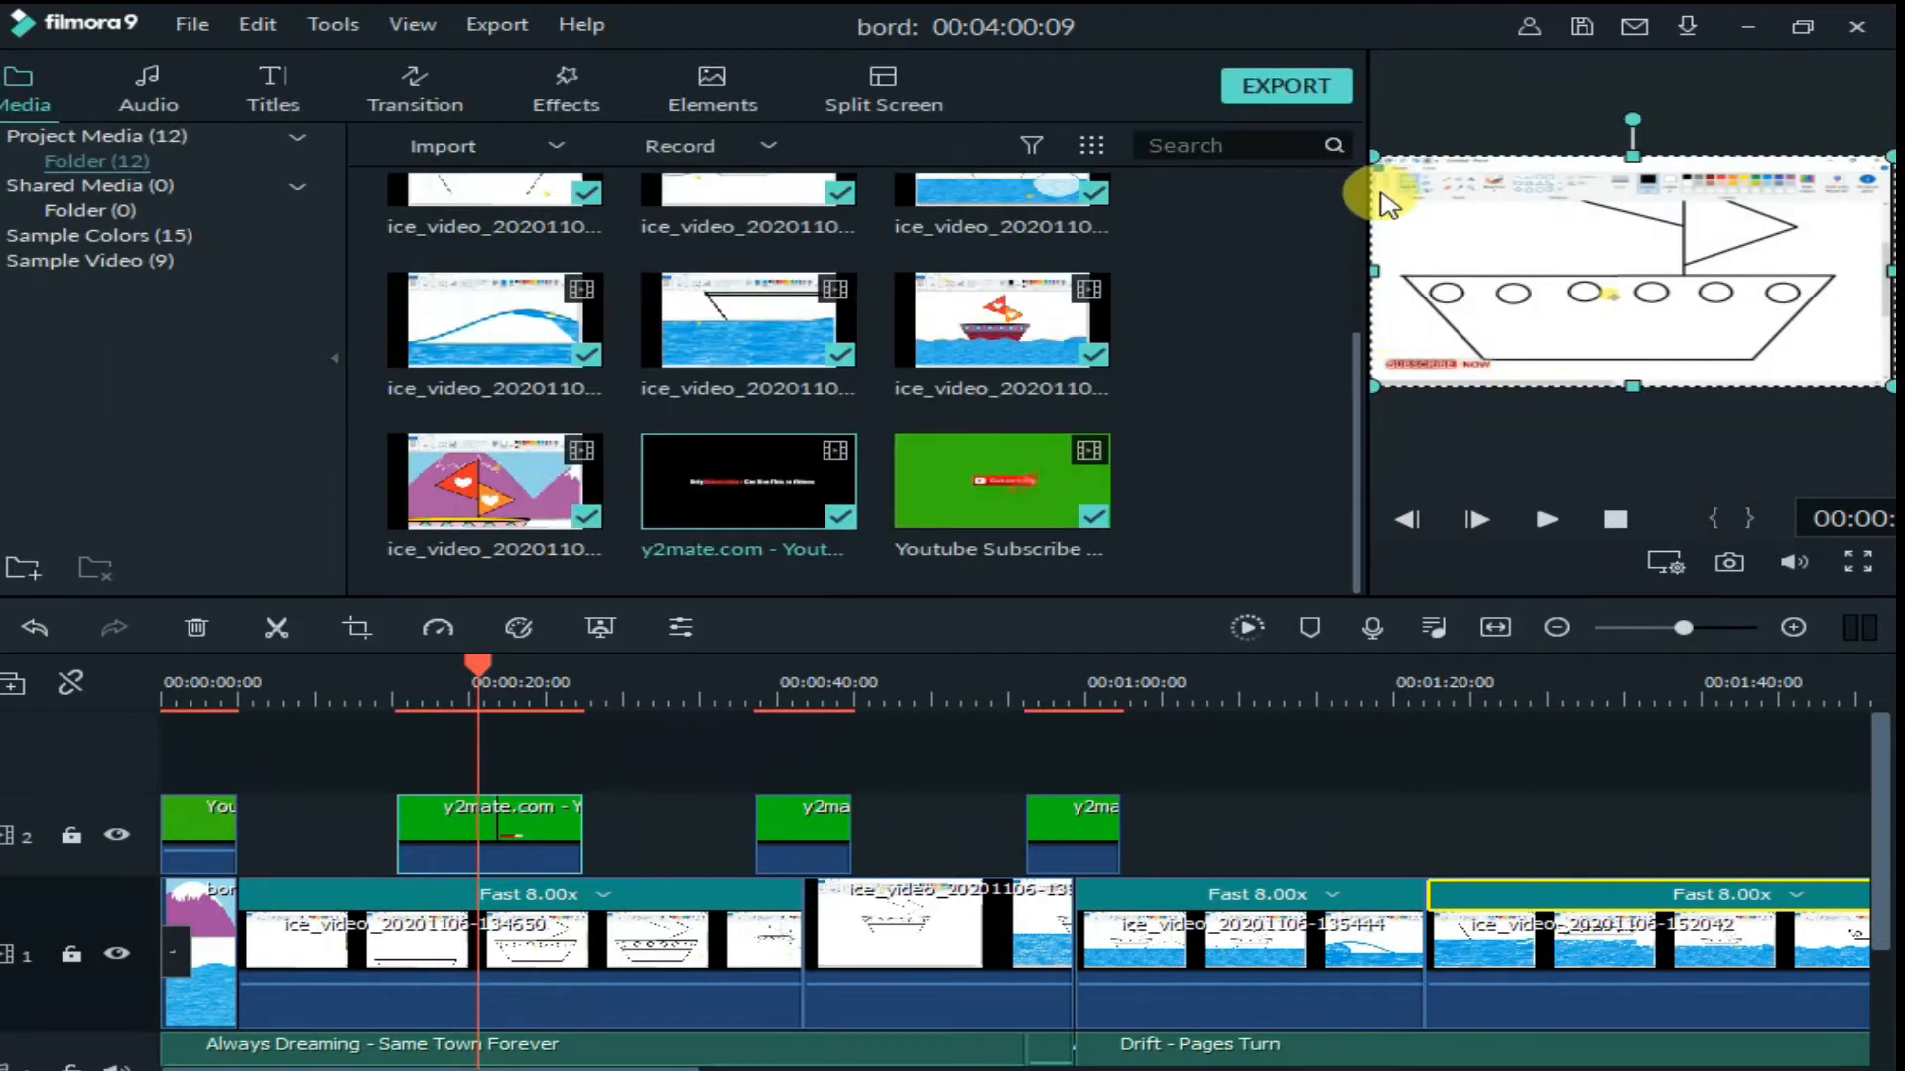
- Enlarge the first SUBSCRIBE NOW overlay, reposition it in the lower-left corner of the video frame and preview it
drag(1374, 157, 1219, 86)
drag(1446, 296, 1586, 308)
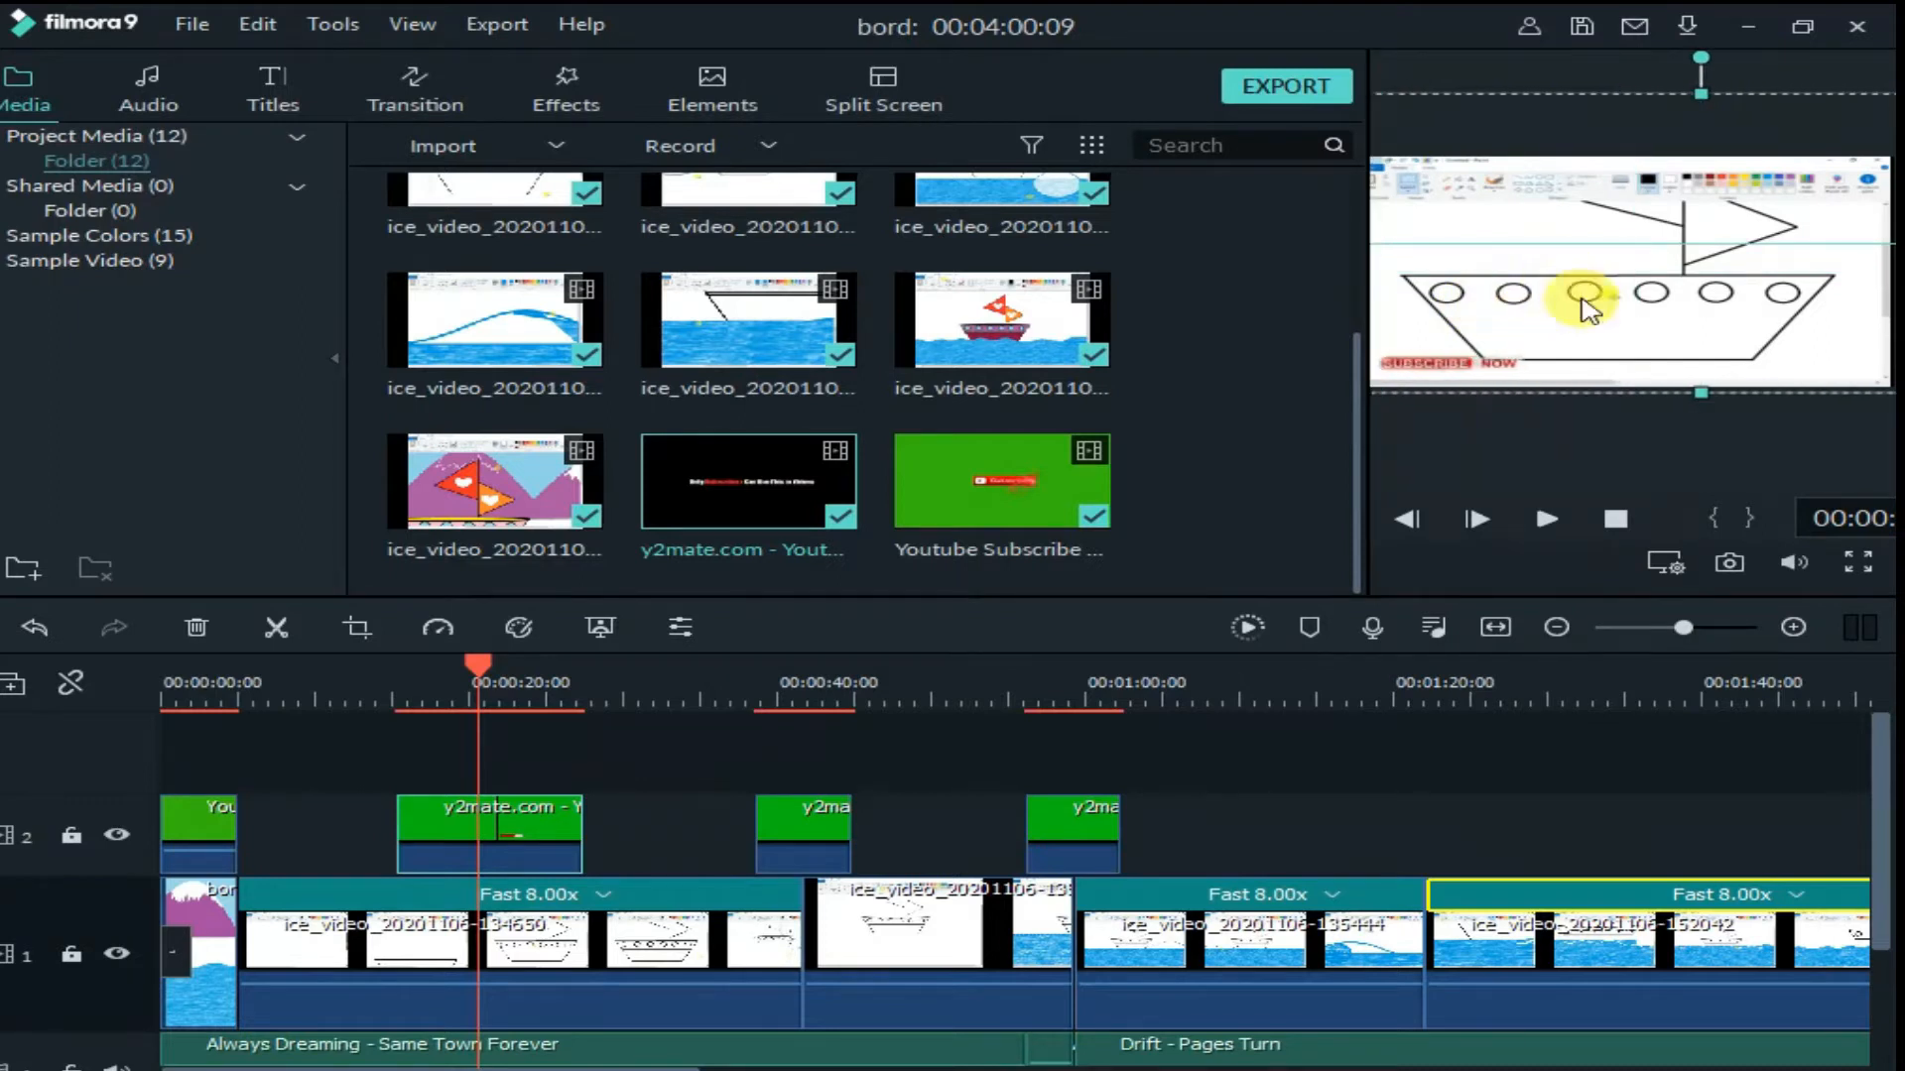
click(1545, 519)
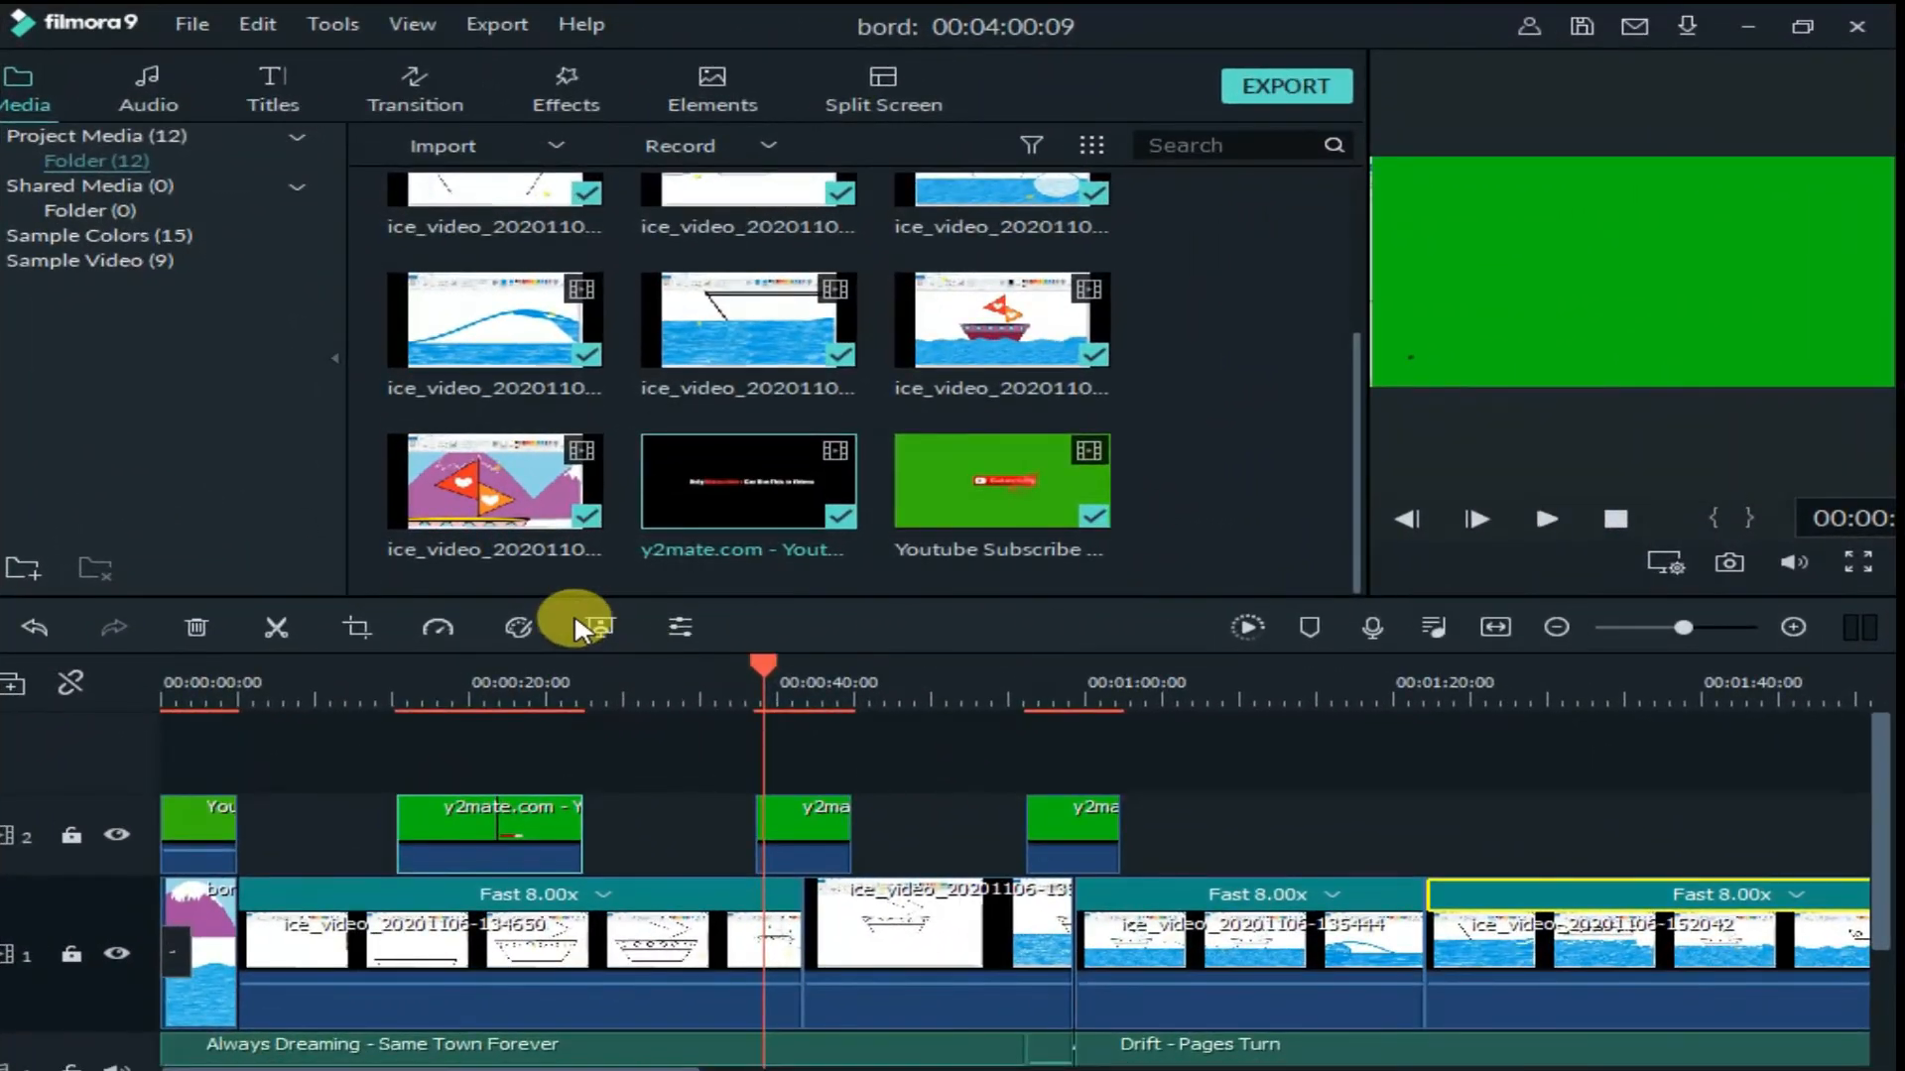
- Reset the thumbs-up animation clip's settings, remove its green background with Chroma Key at offset 13, and accept
click(595, 626)
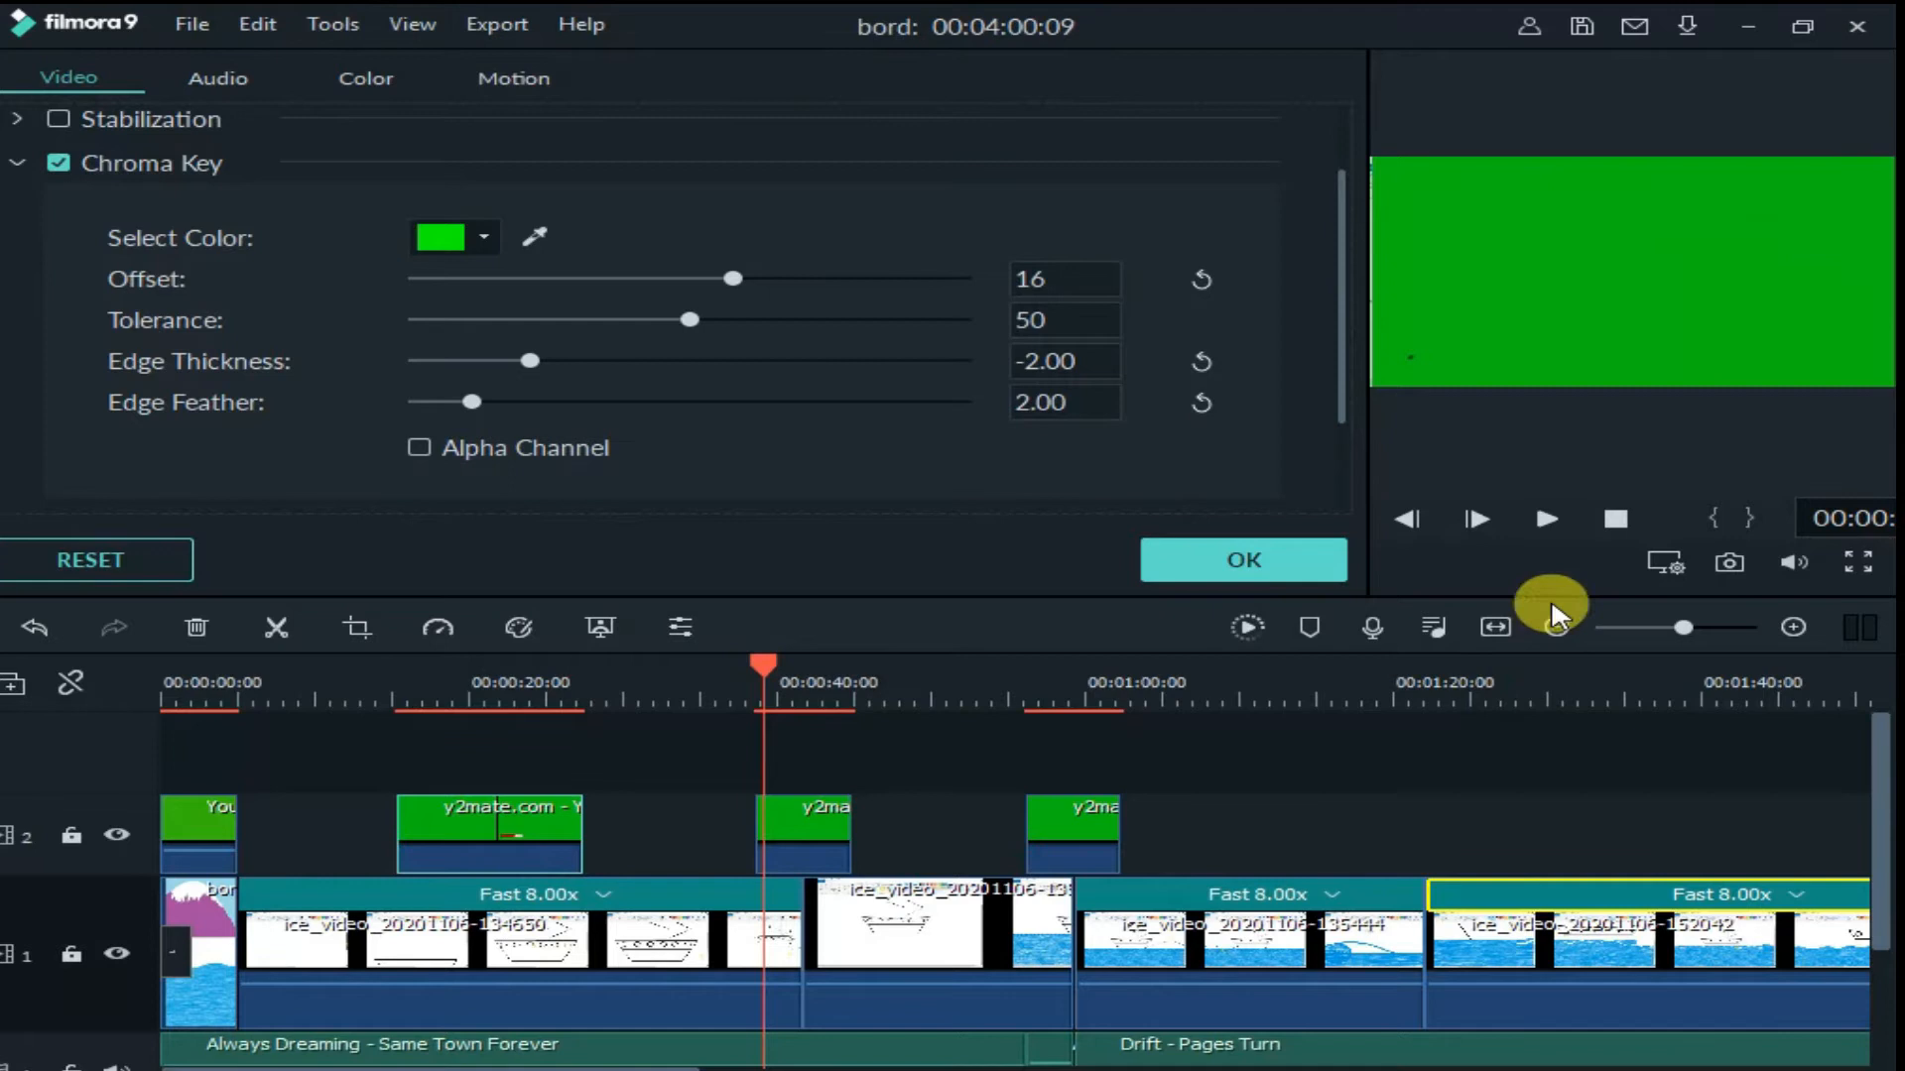
click(1533, 519)
click(808, 835)
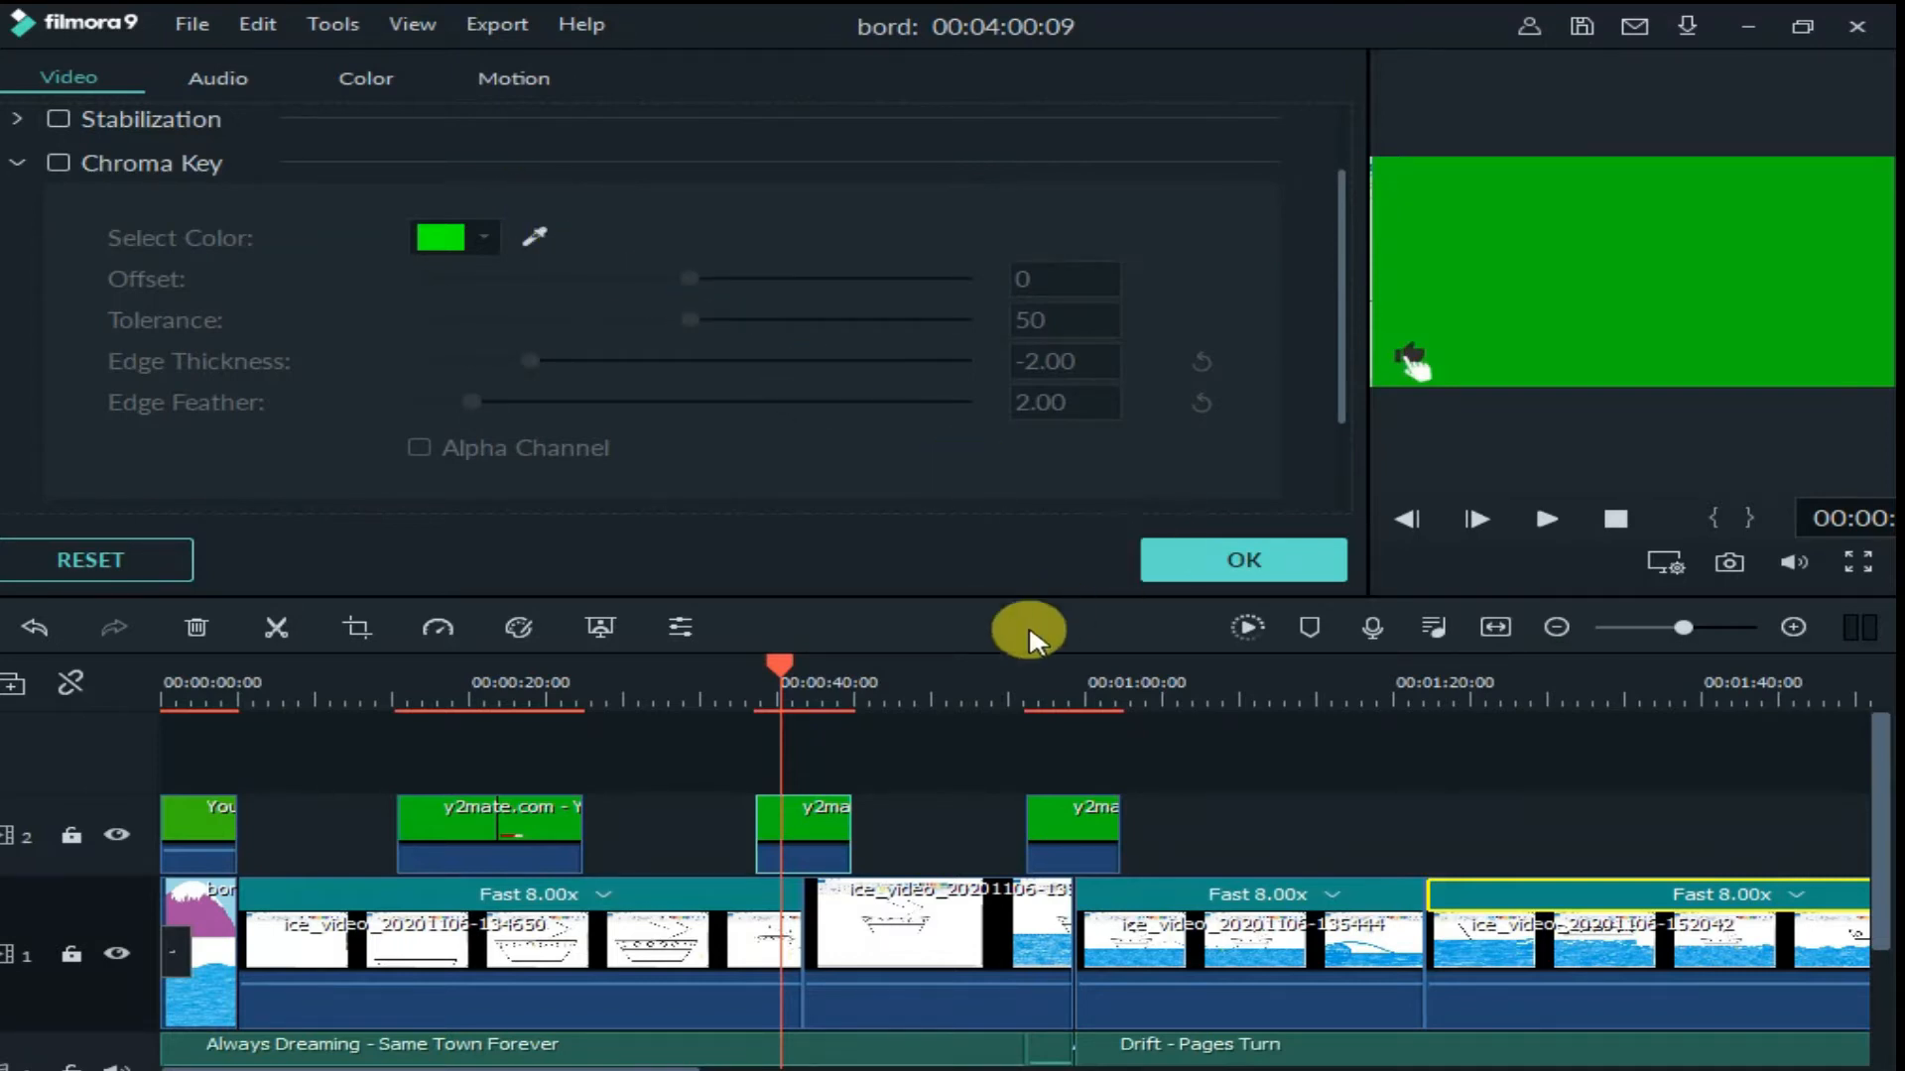
click(138, 565)
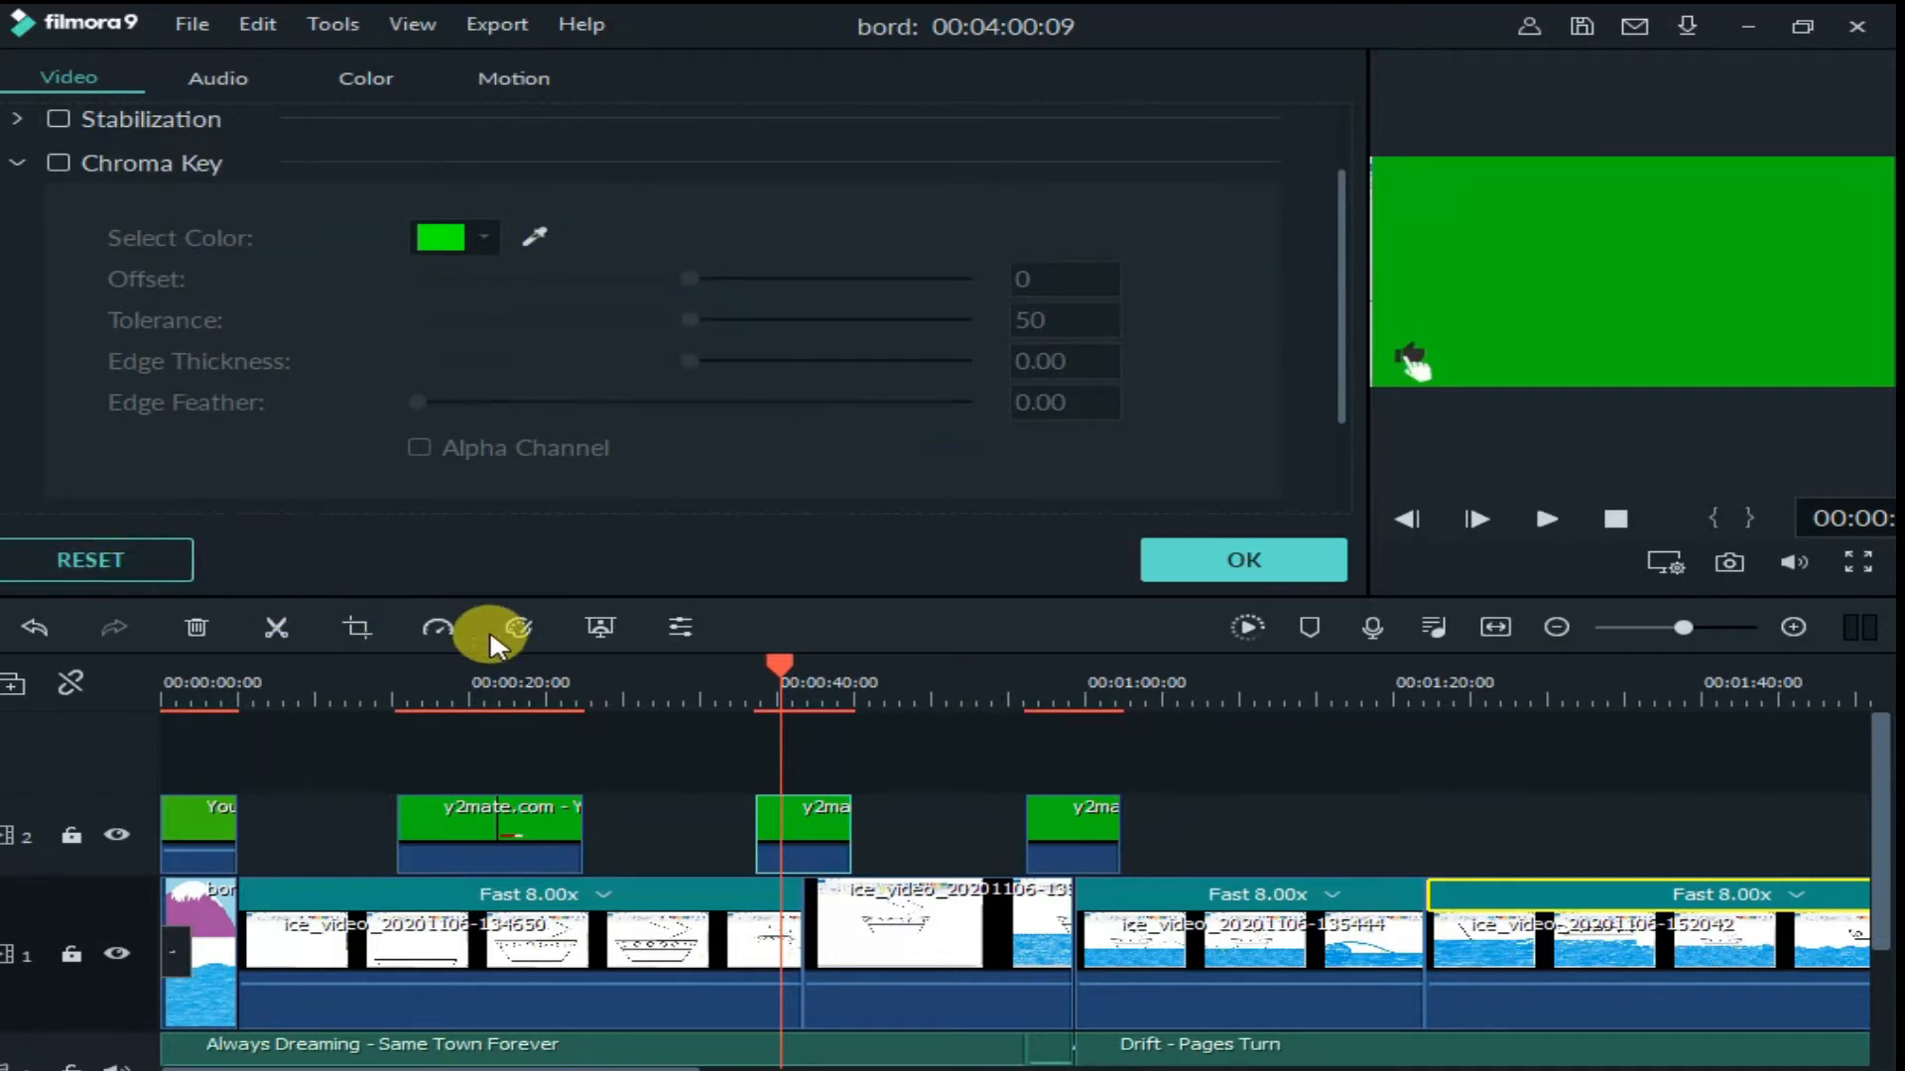
click(1319, 556)
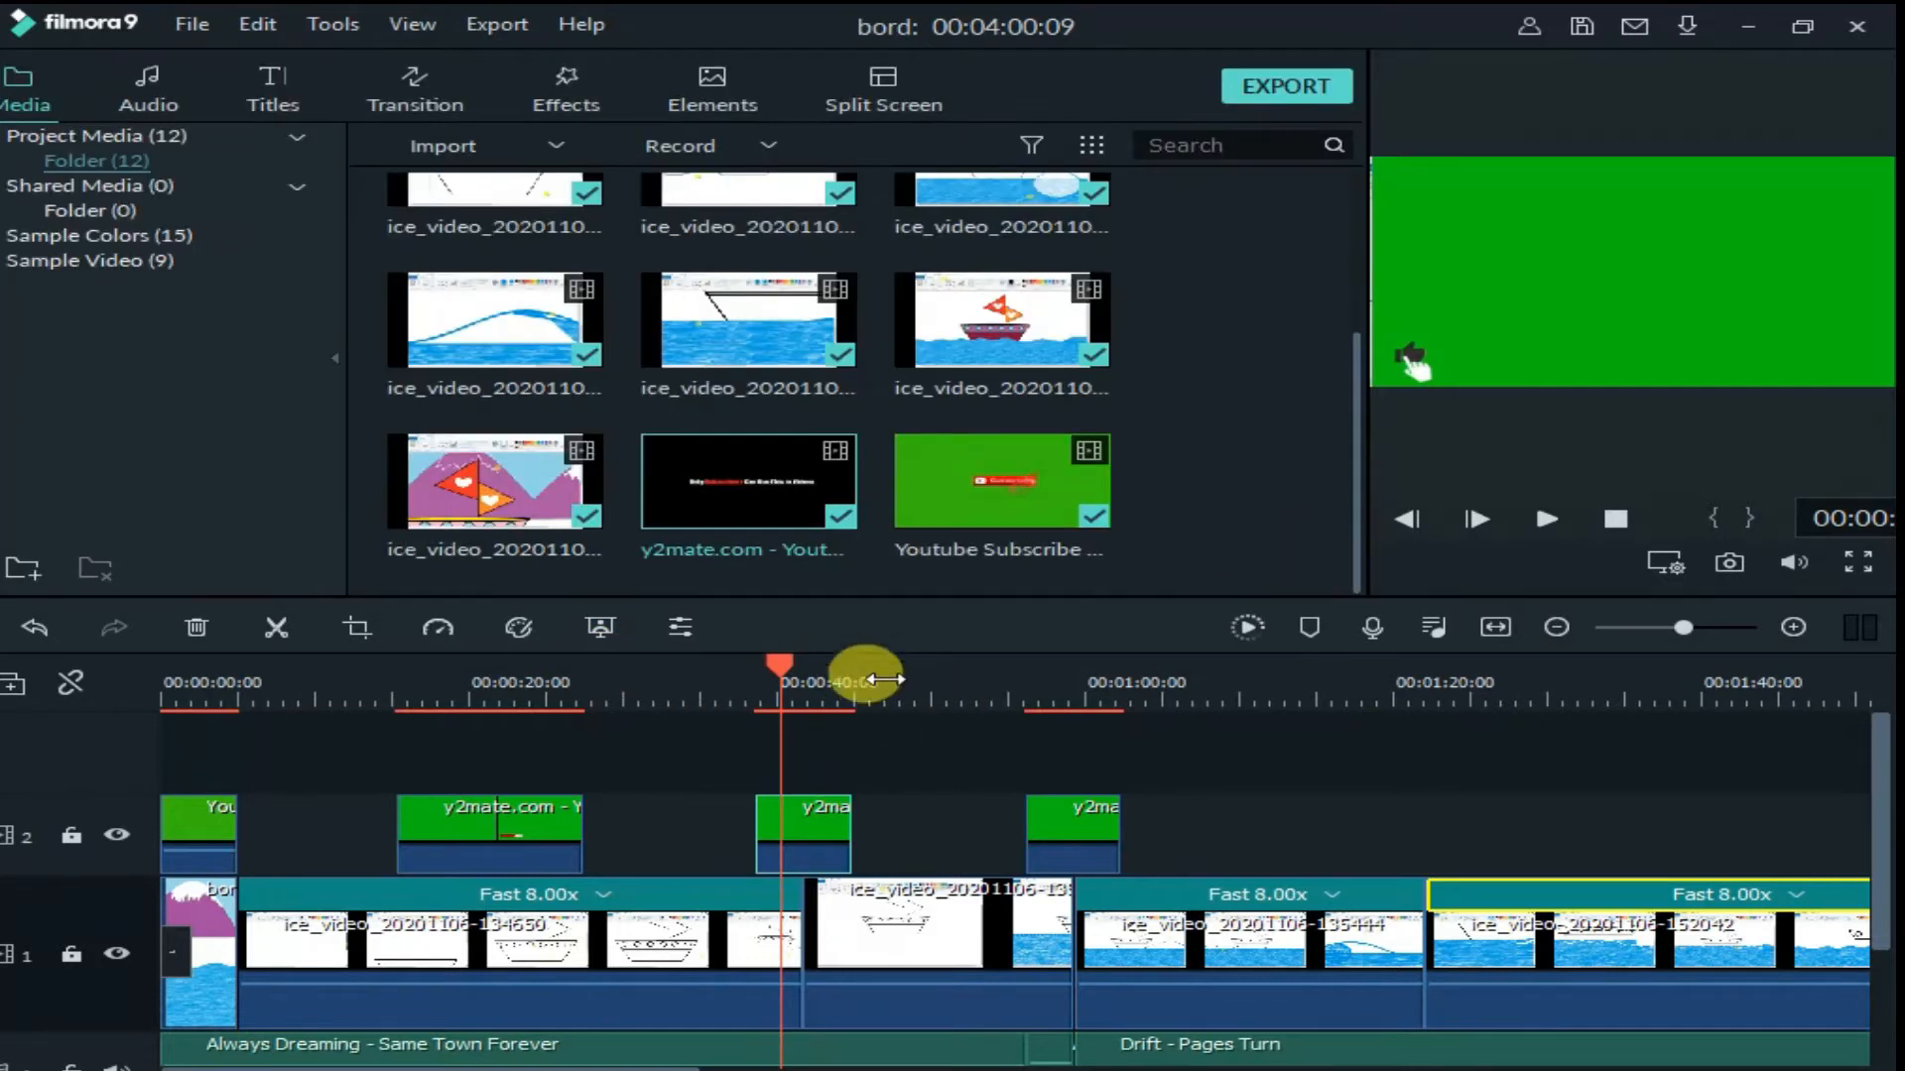
click(595, 632)
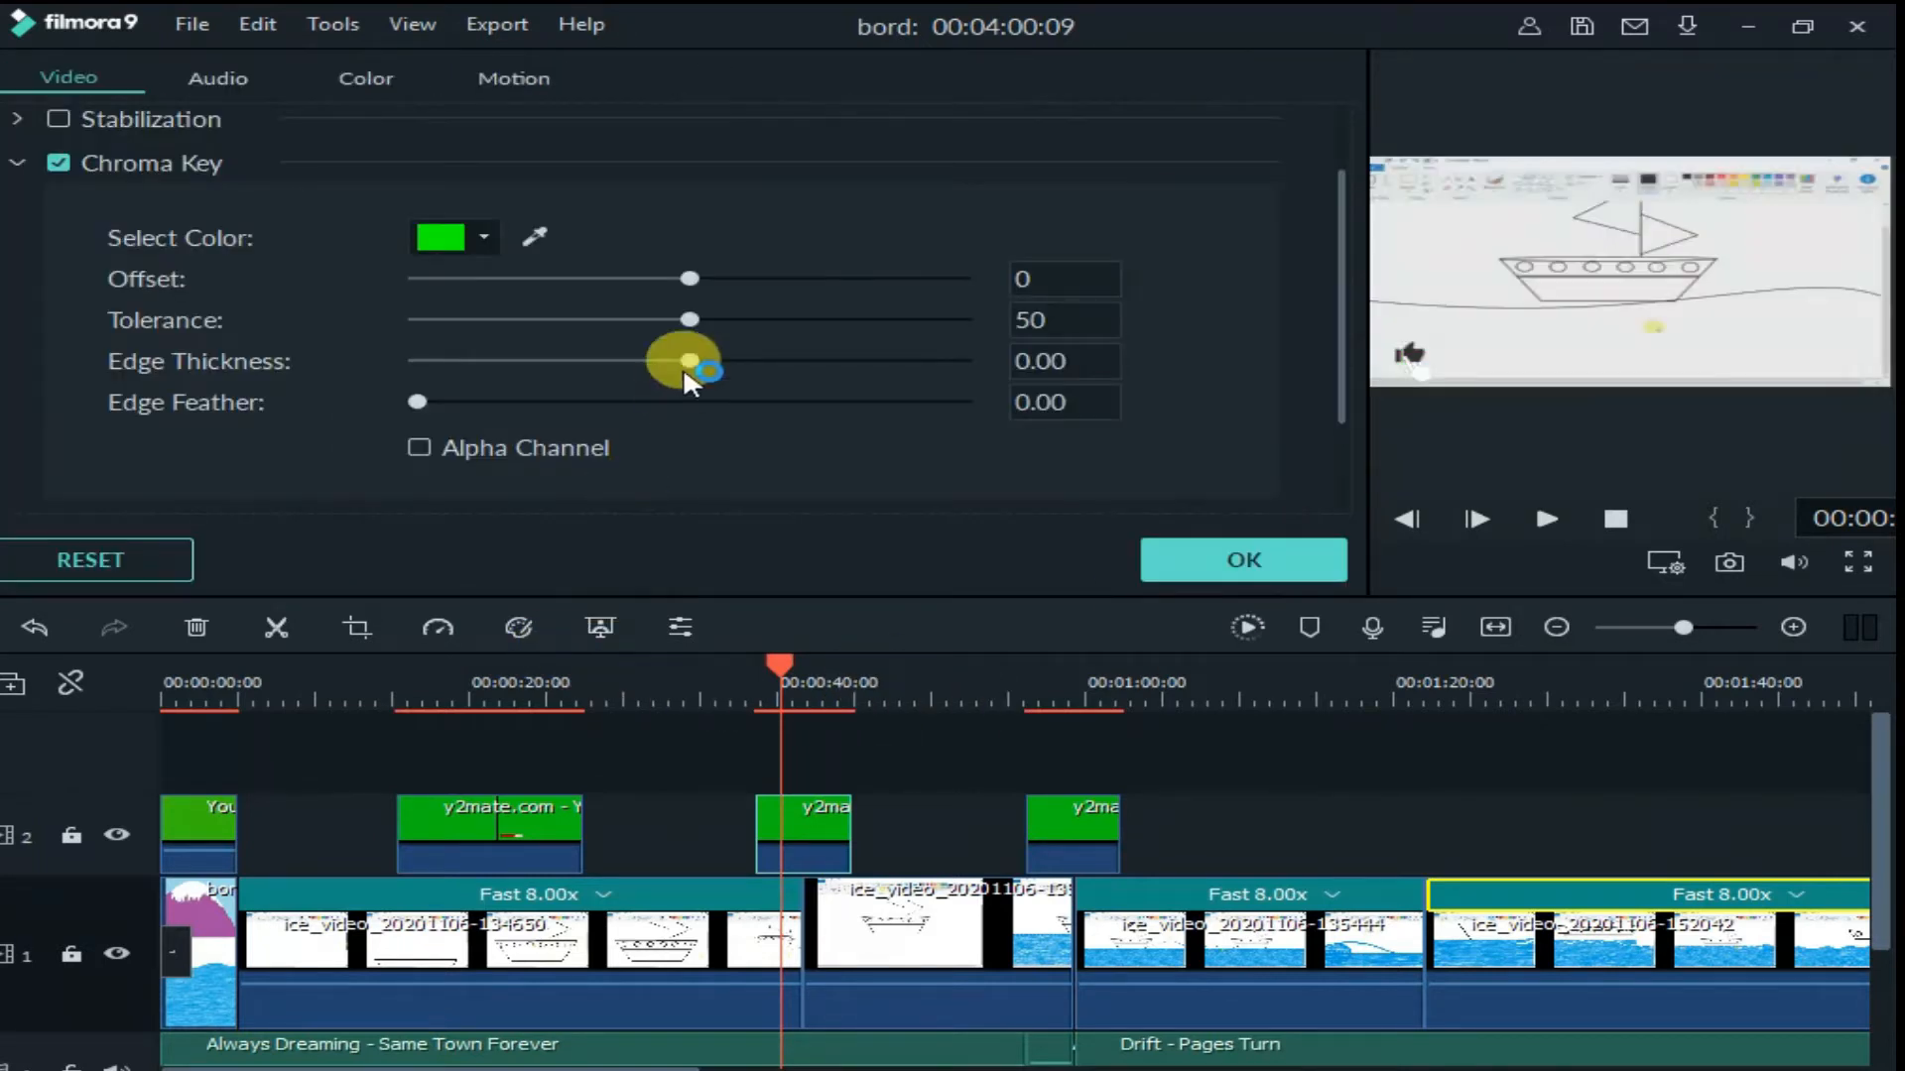
click(724, 278)
click(1248, 558)
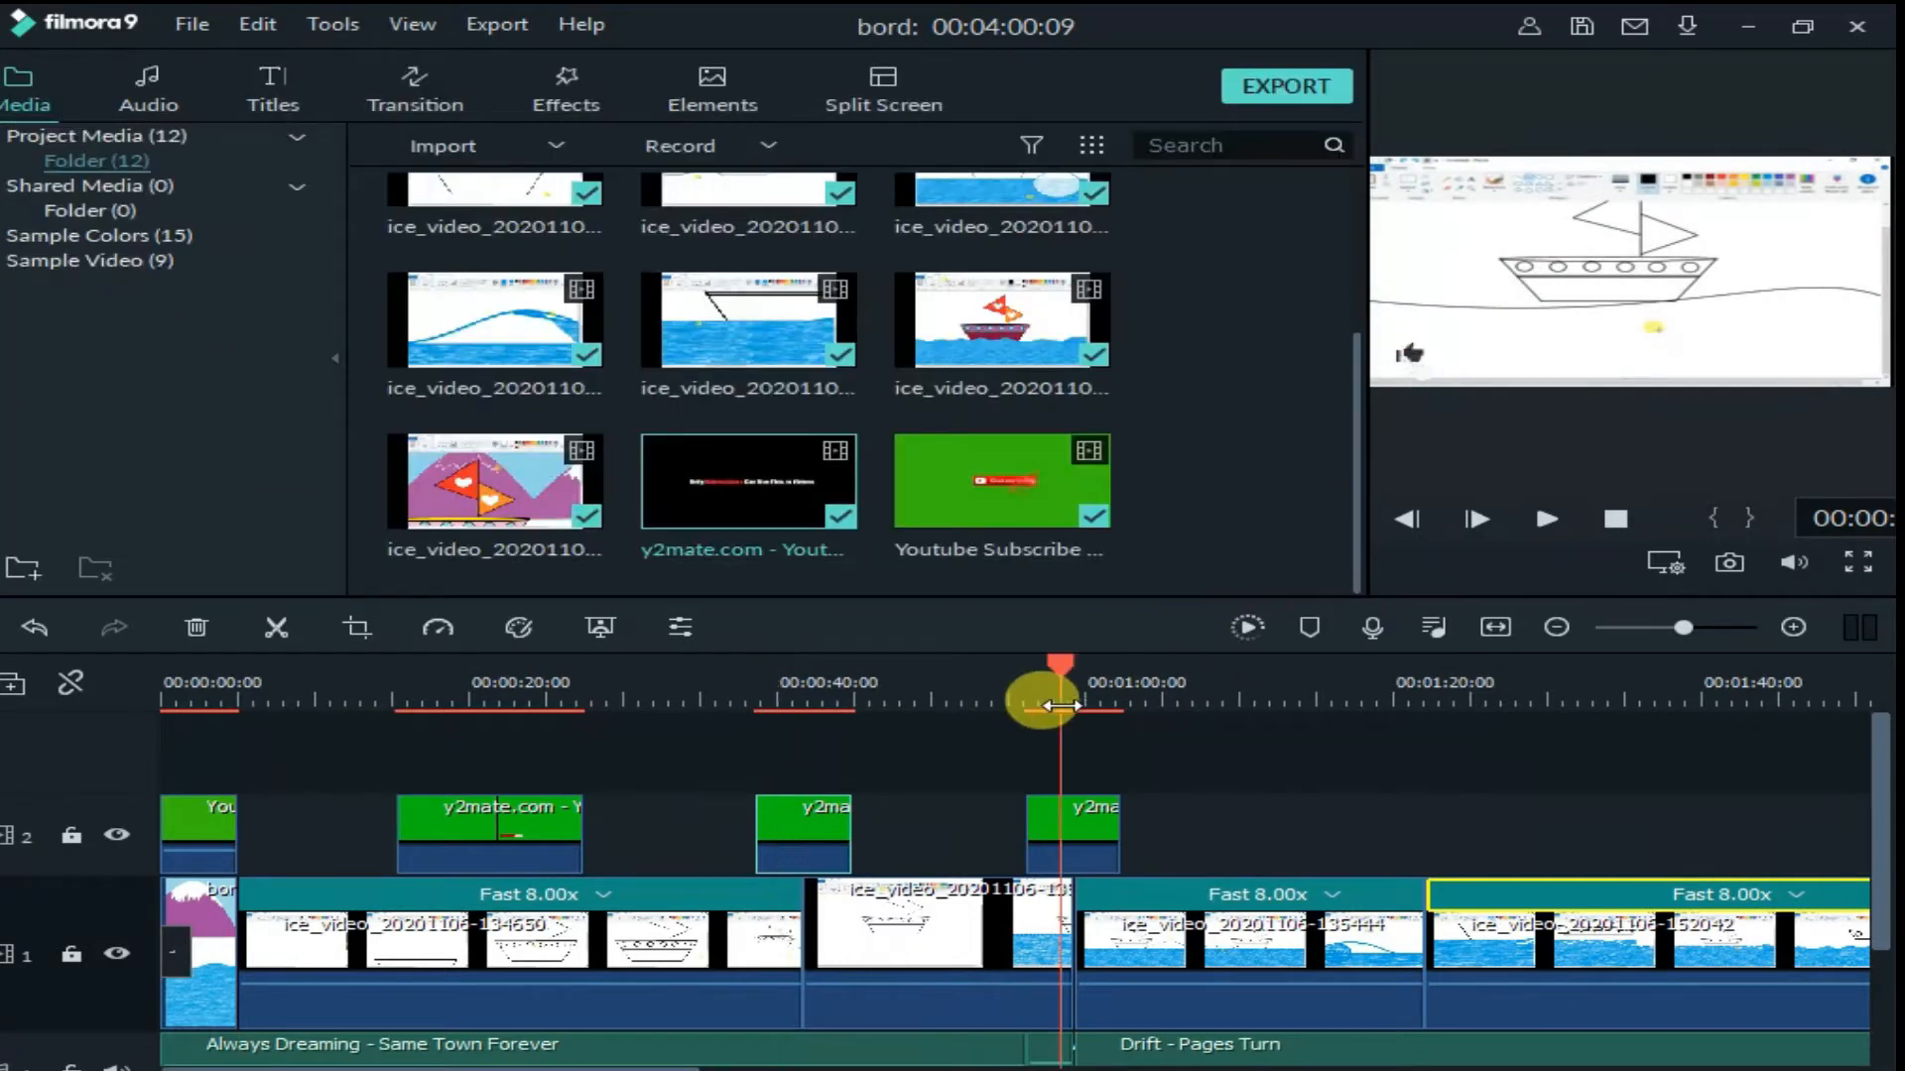
- Key out the last SUBSCRIBE NOW clip's green background with offset -50, tolerance 83, edge thickness -2.00 and edge feather 2.00, and reposition it
click(1060, 706)
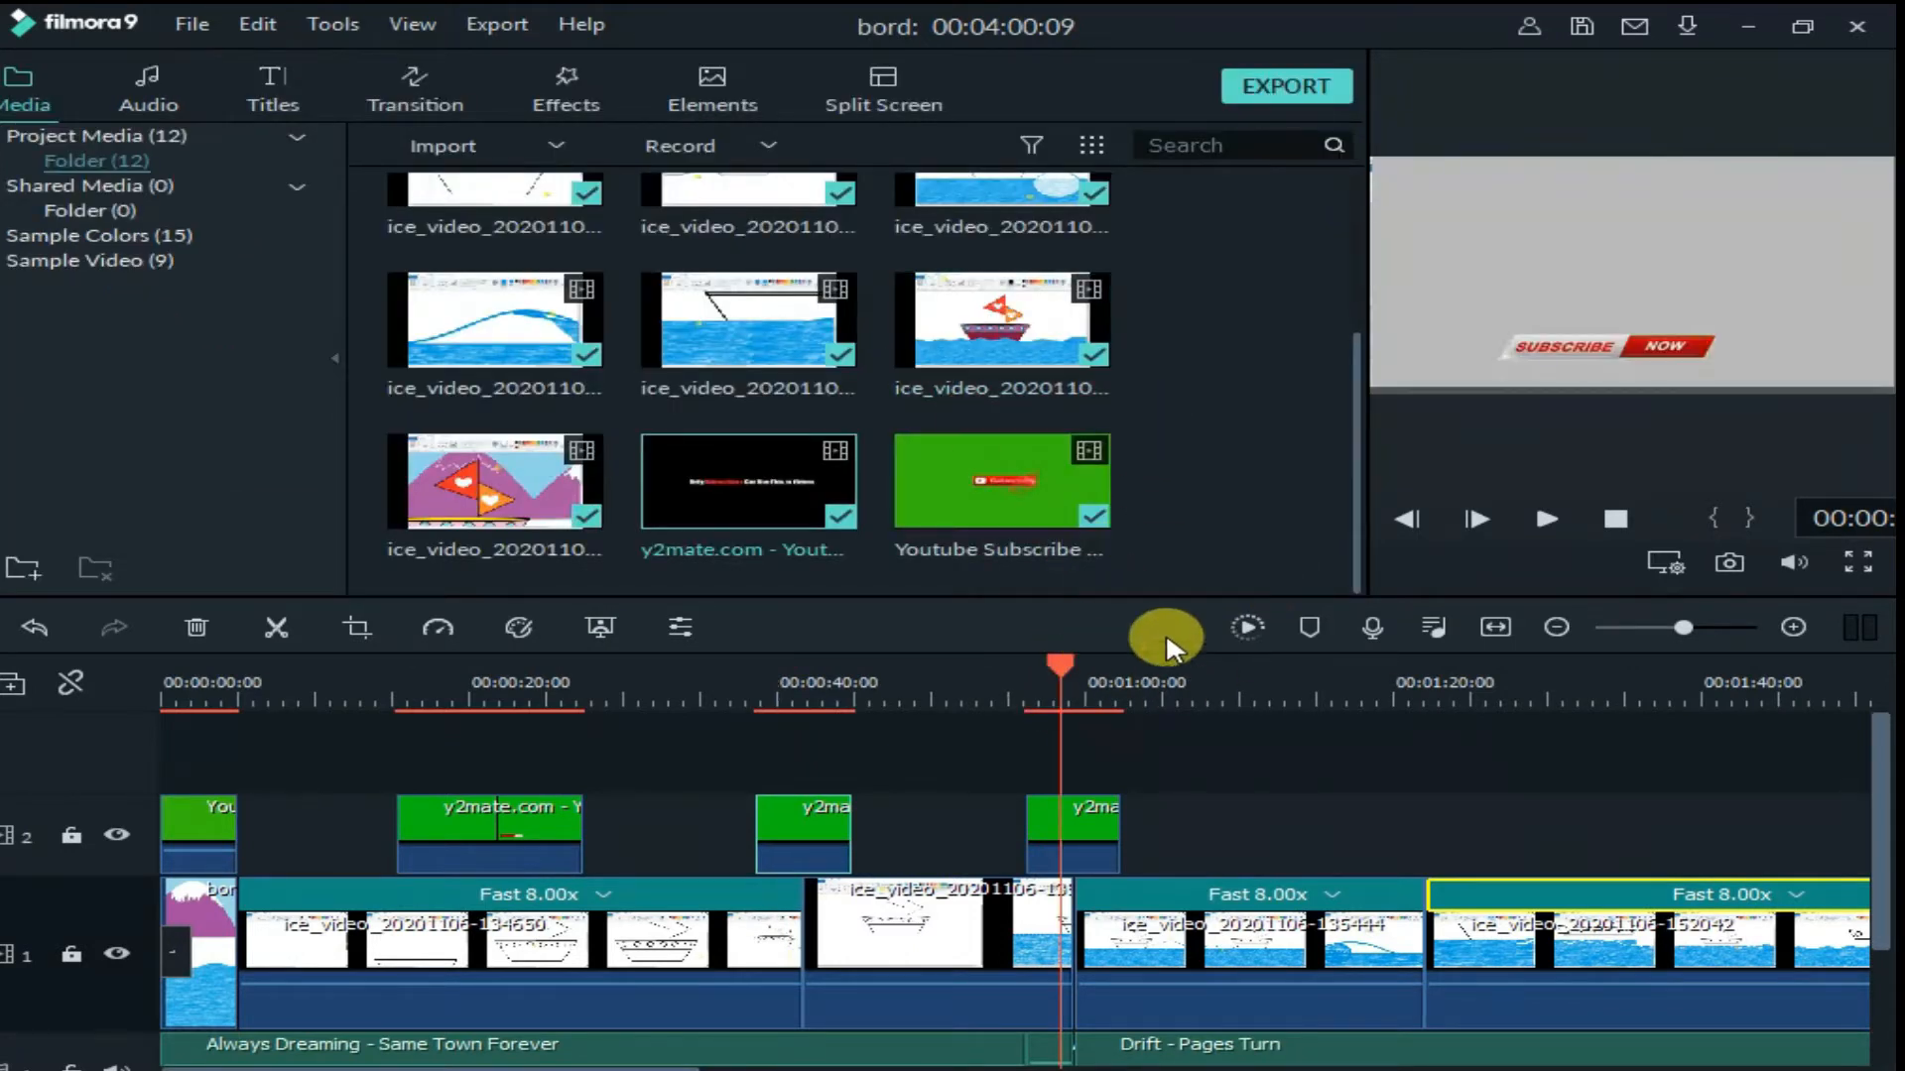
click(599, 632)
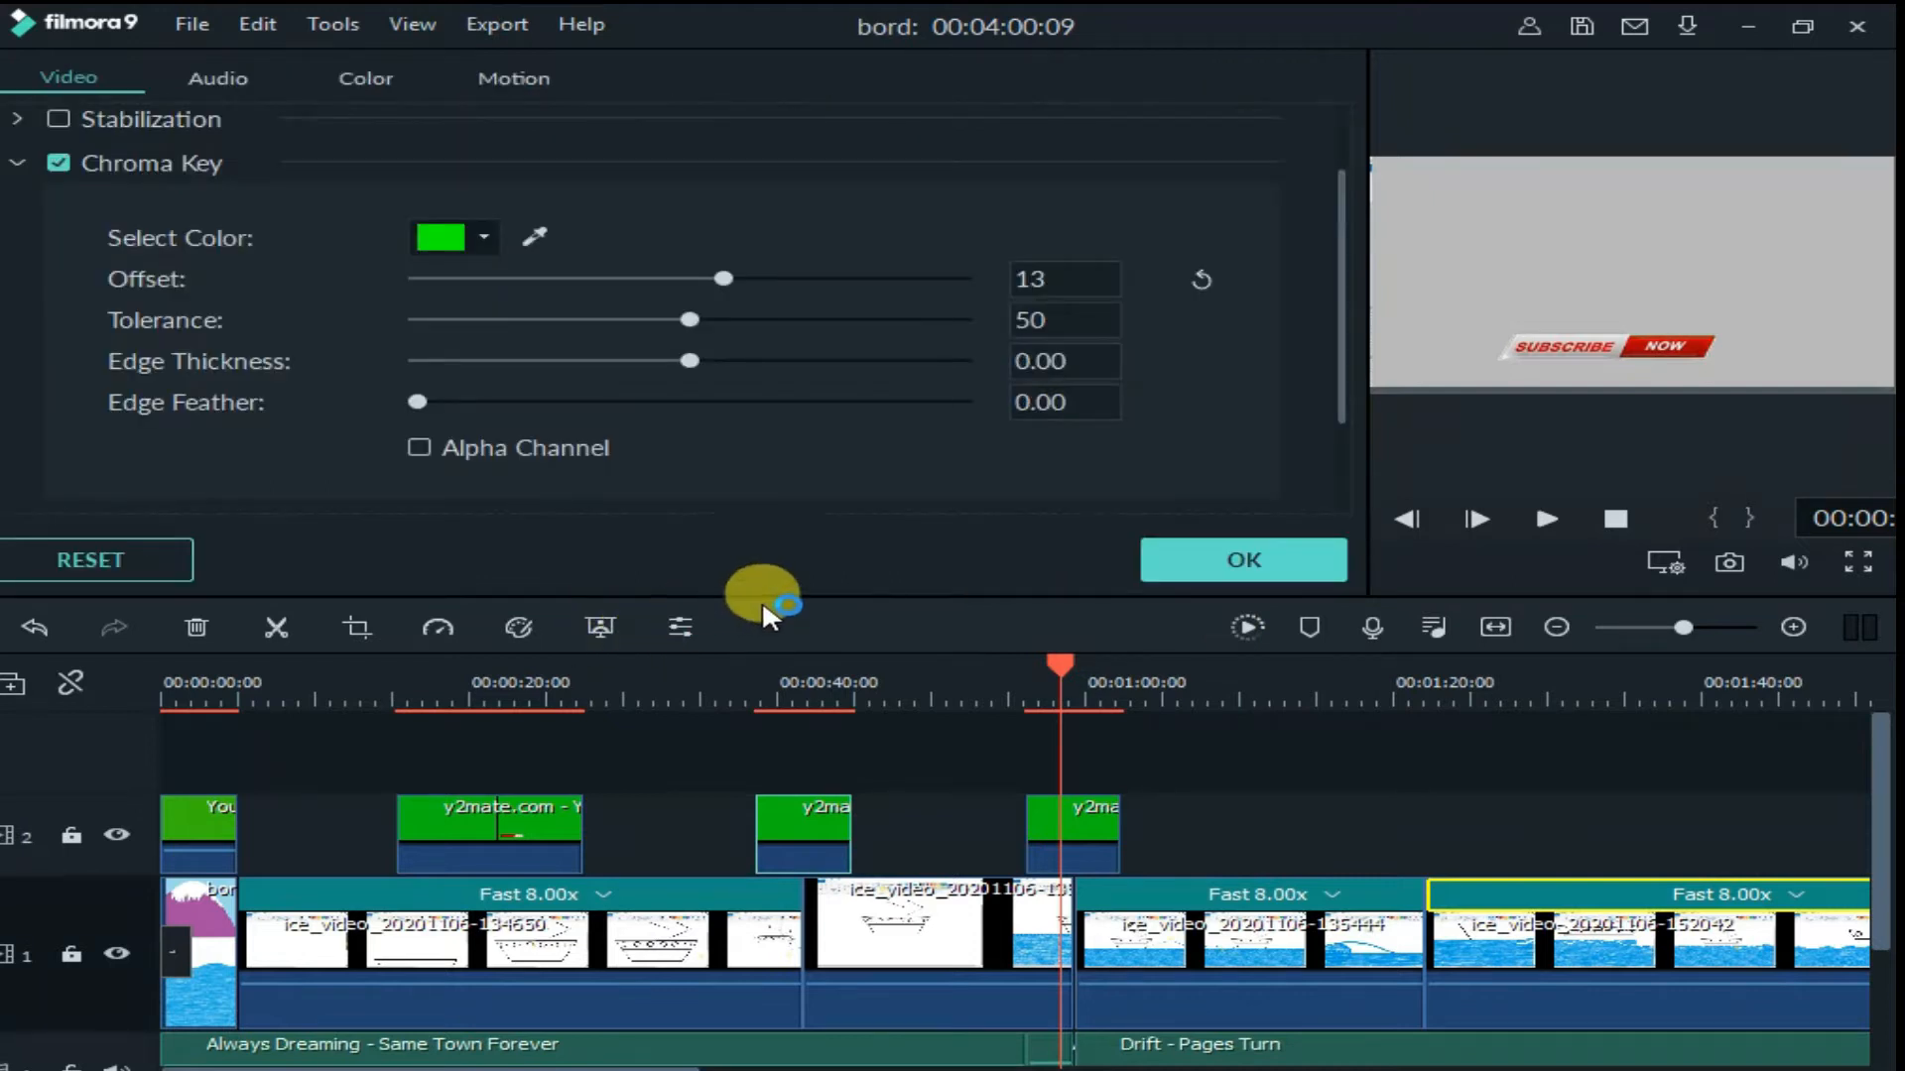
key(space)
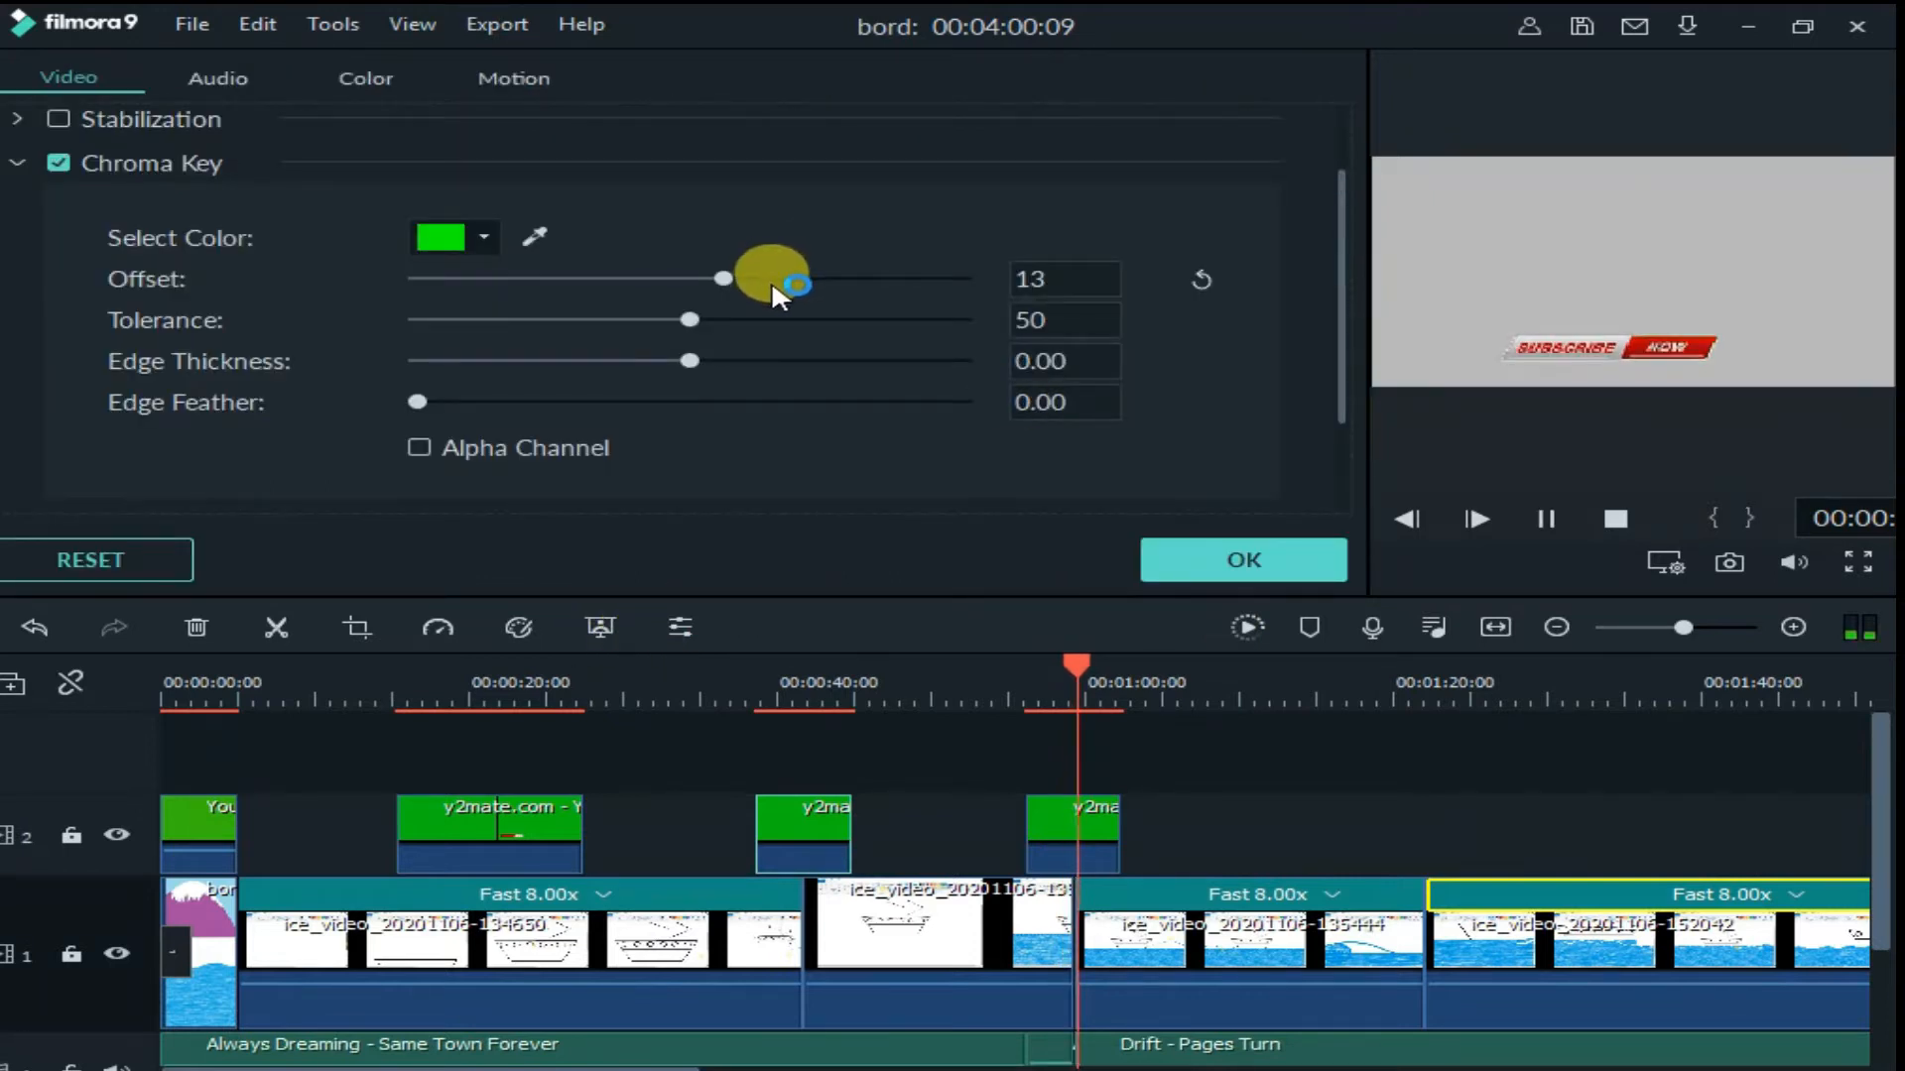
drag(753, 274, 895, 295)
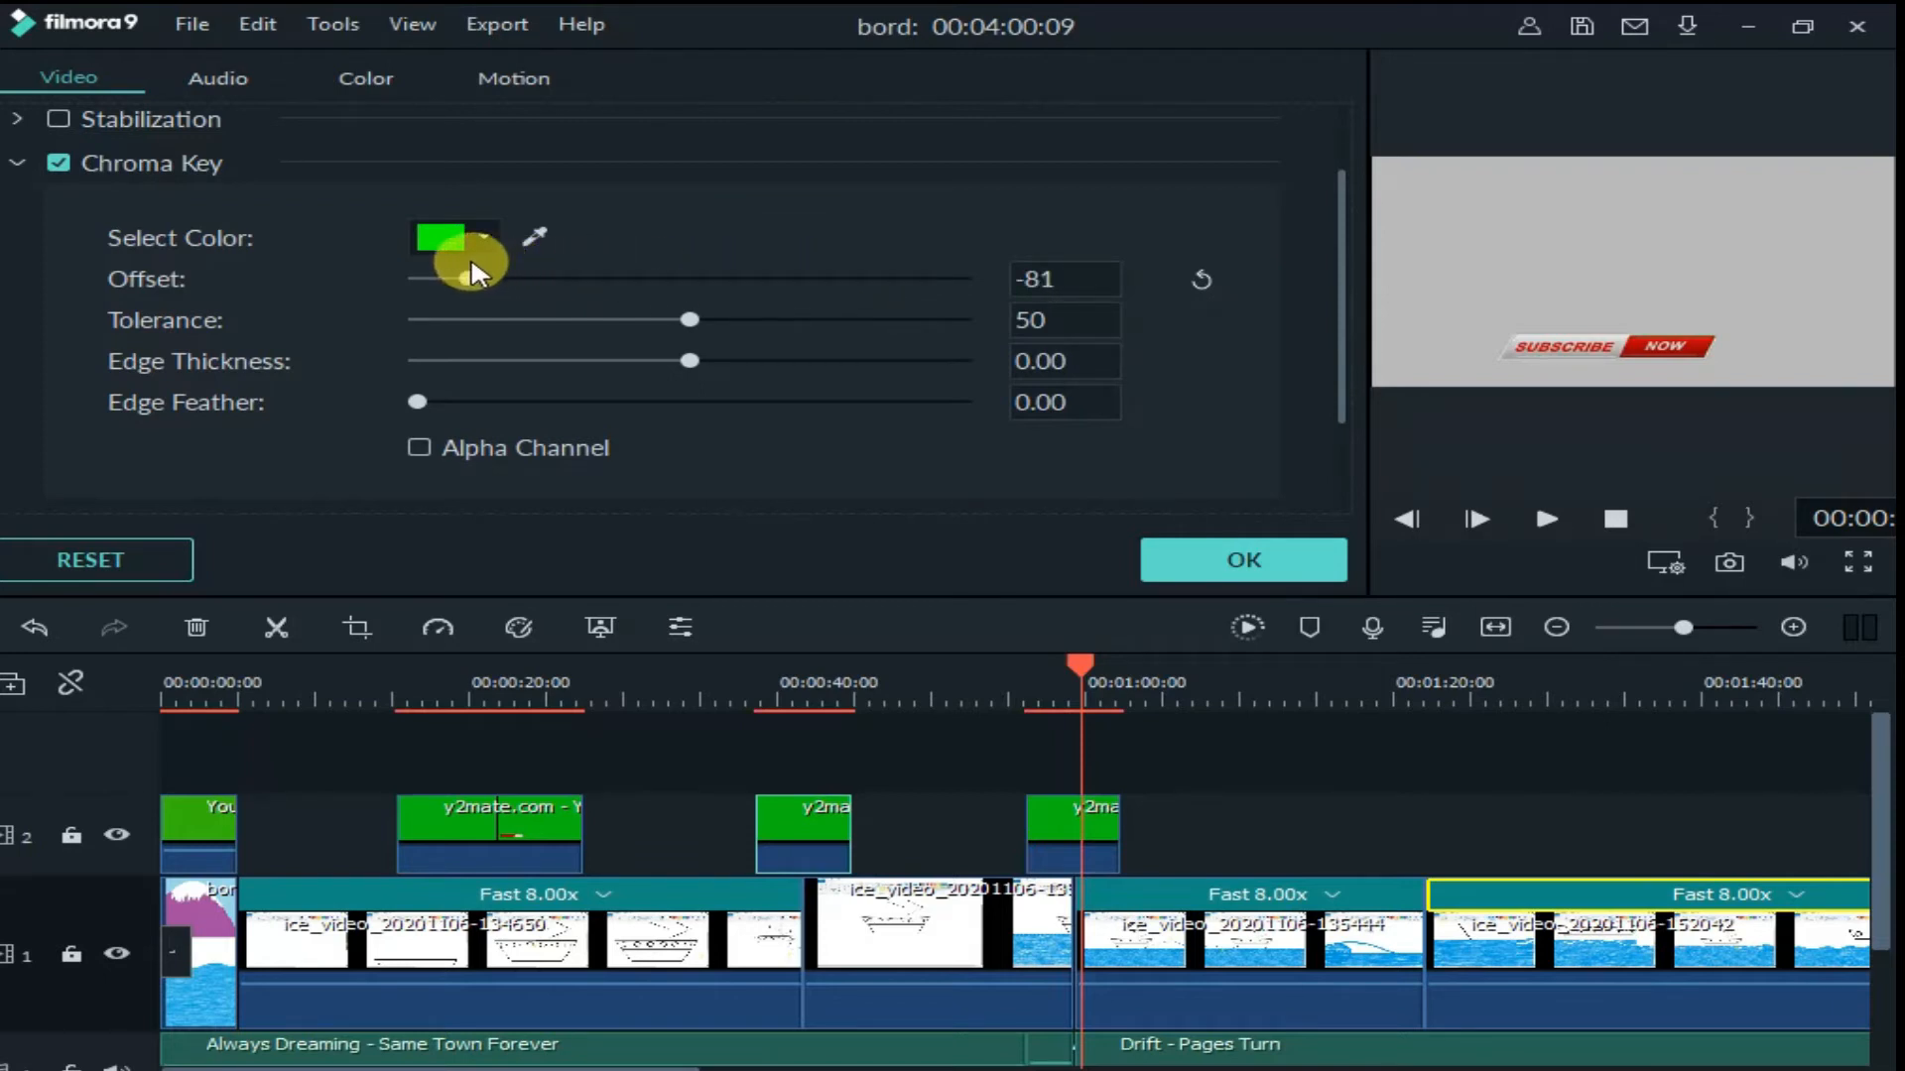
drag(1500, 337, 1636, 334)
drag(694, 319, 868, 335)
click(1404, 342)
drag(1409, 352, 1573, 354)
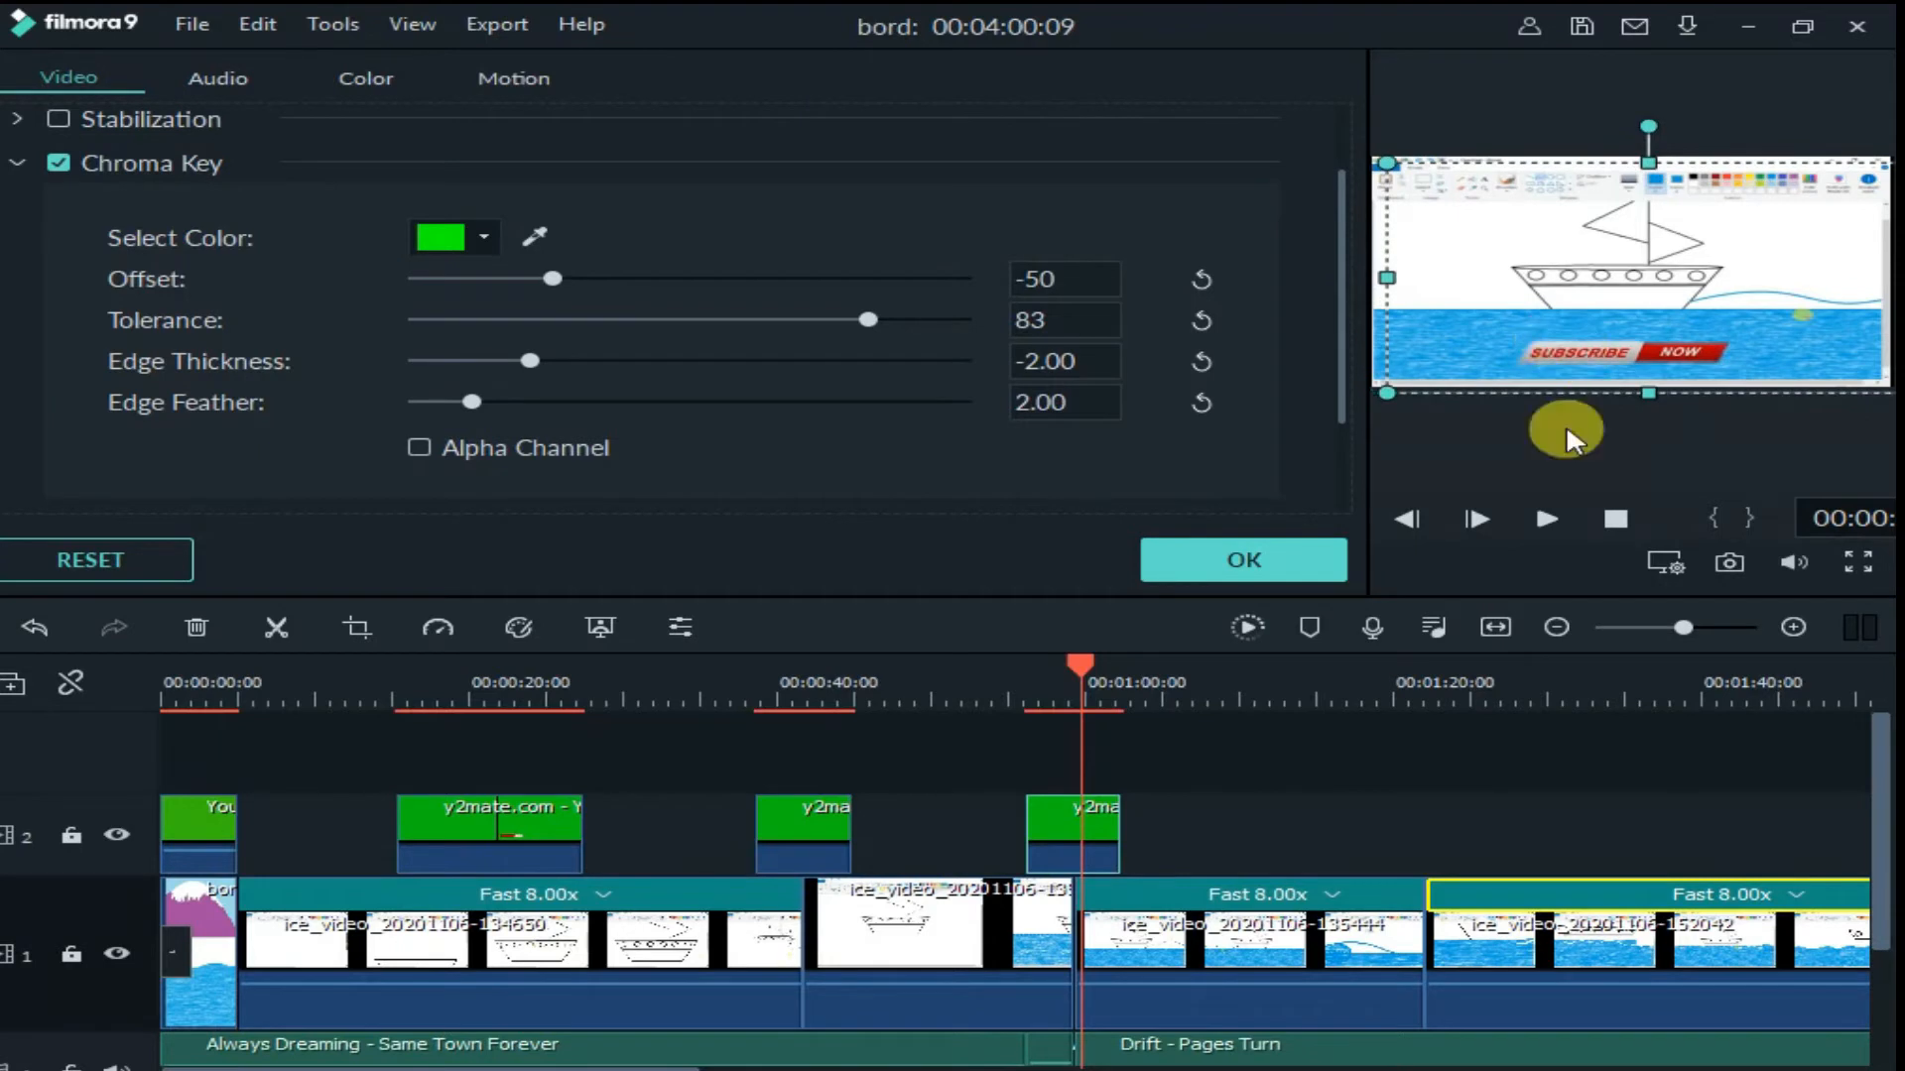
- Copy the last keyed SUBSCRIBE NOW clip and paste it into the empty timeline area past the end of the video
right_click(1091, 823)
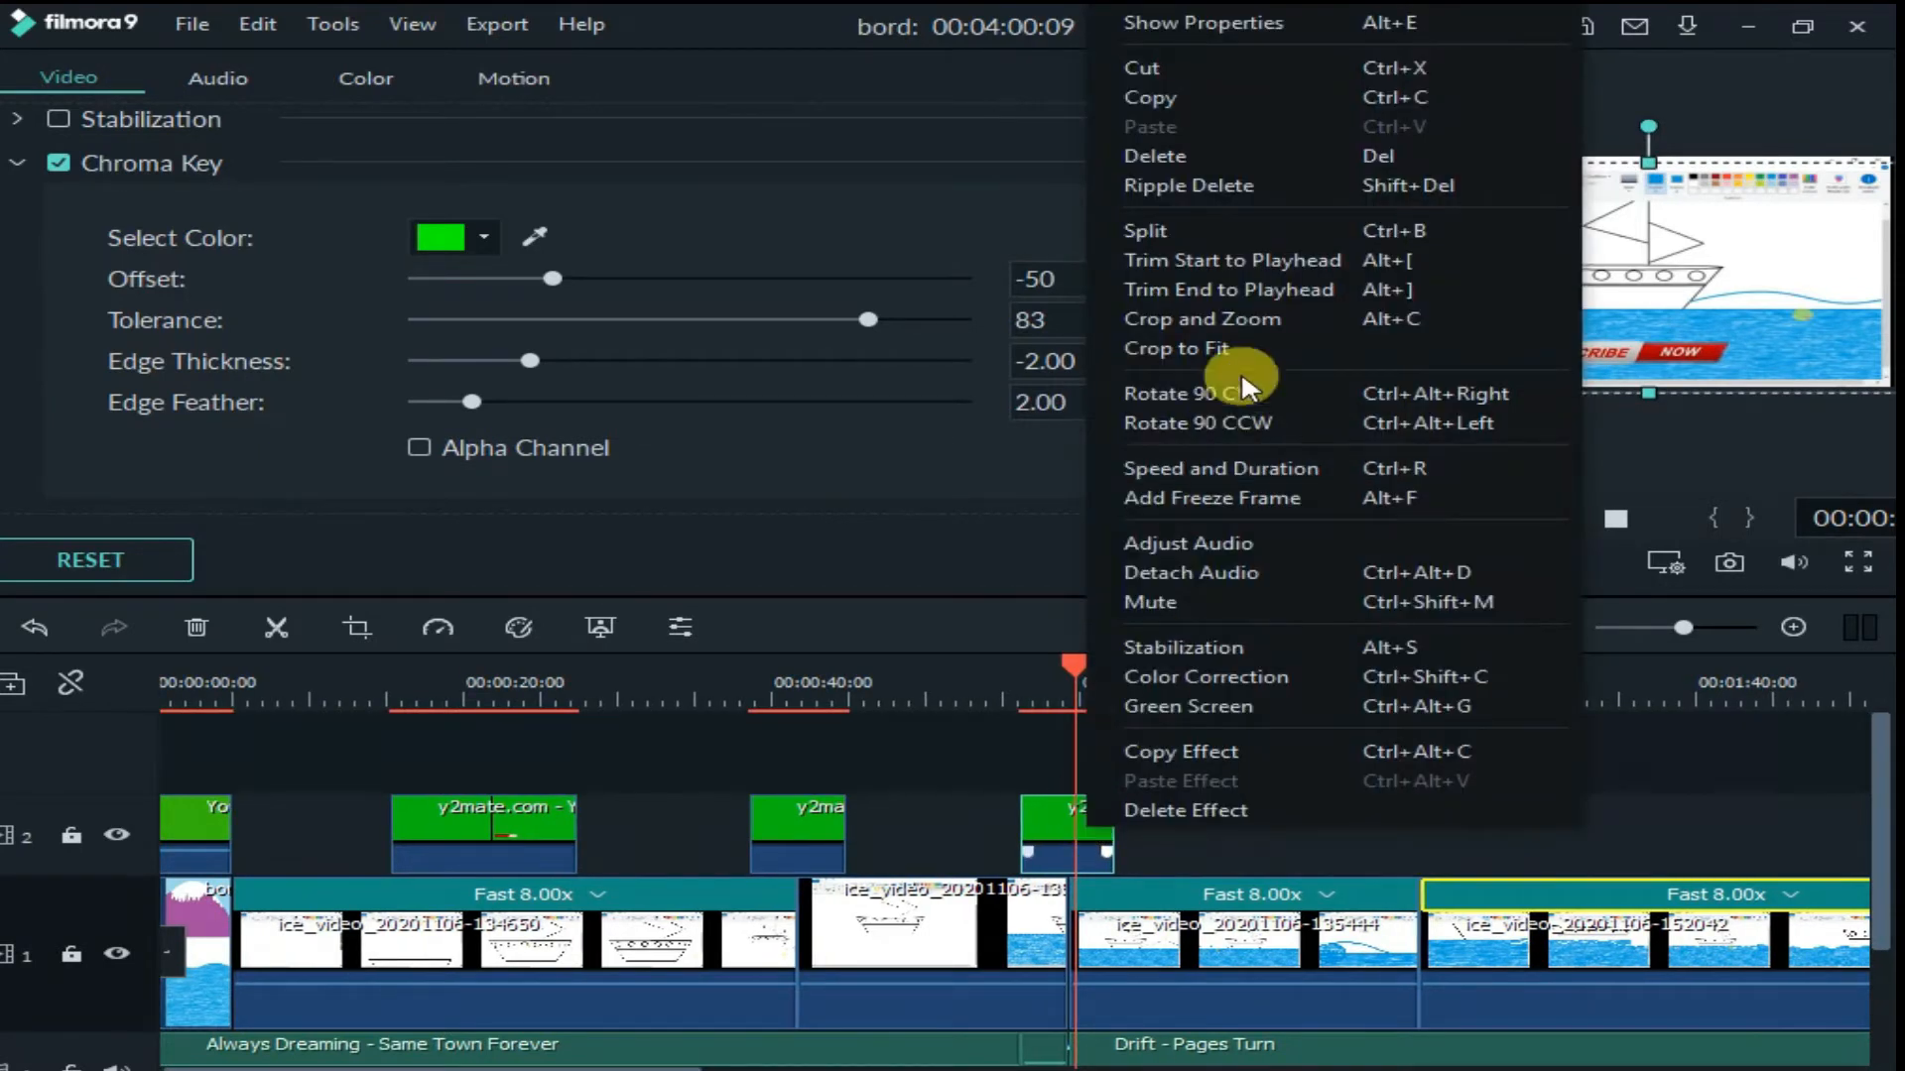
click(1151, 98)
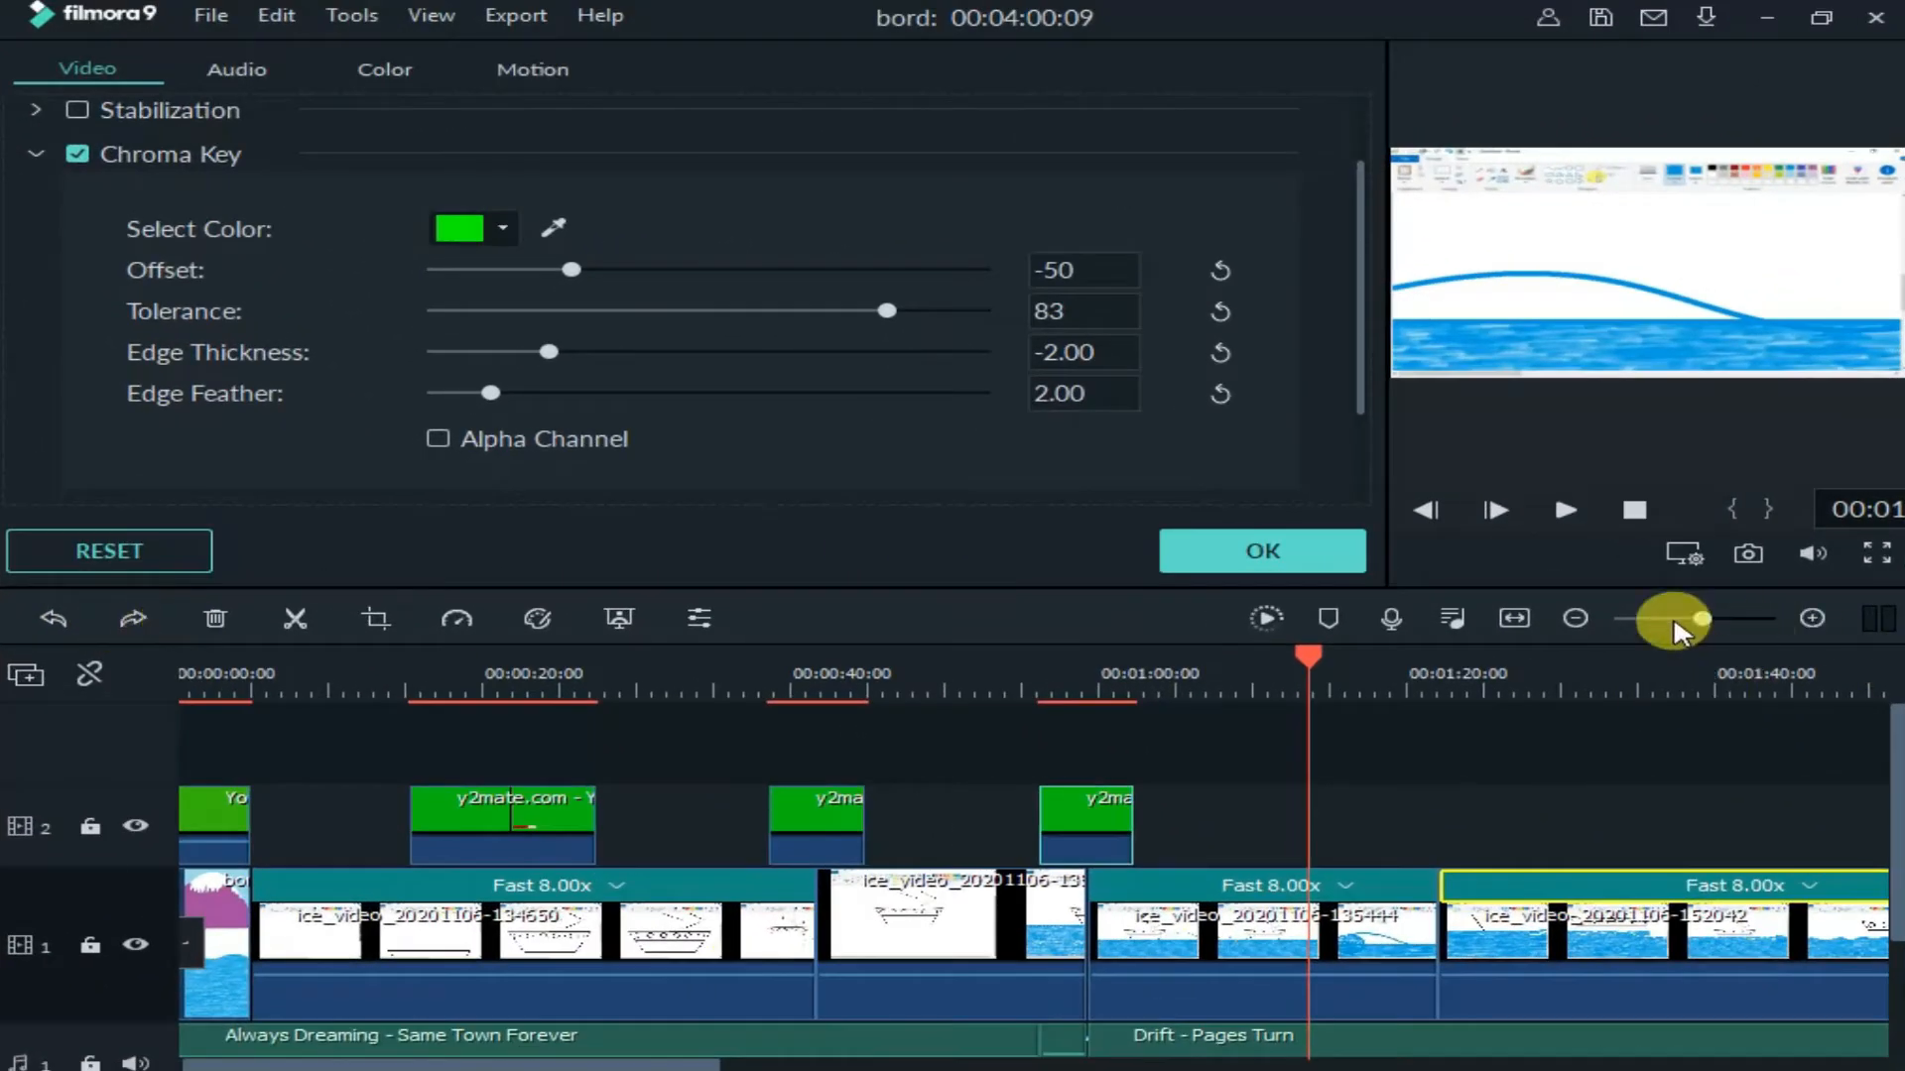
drag(1675, 622, 1658, 616)
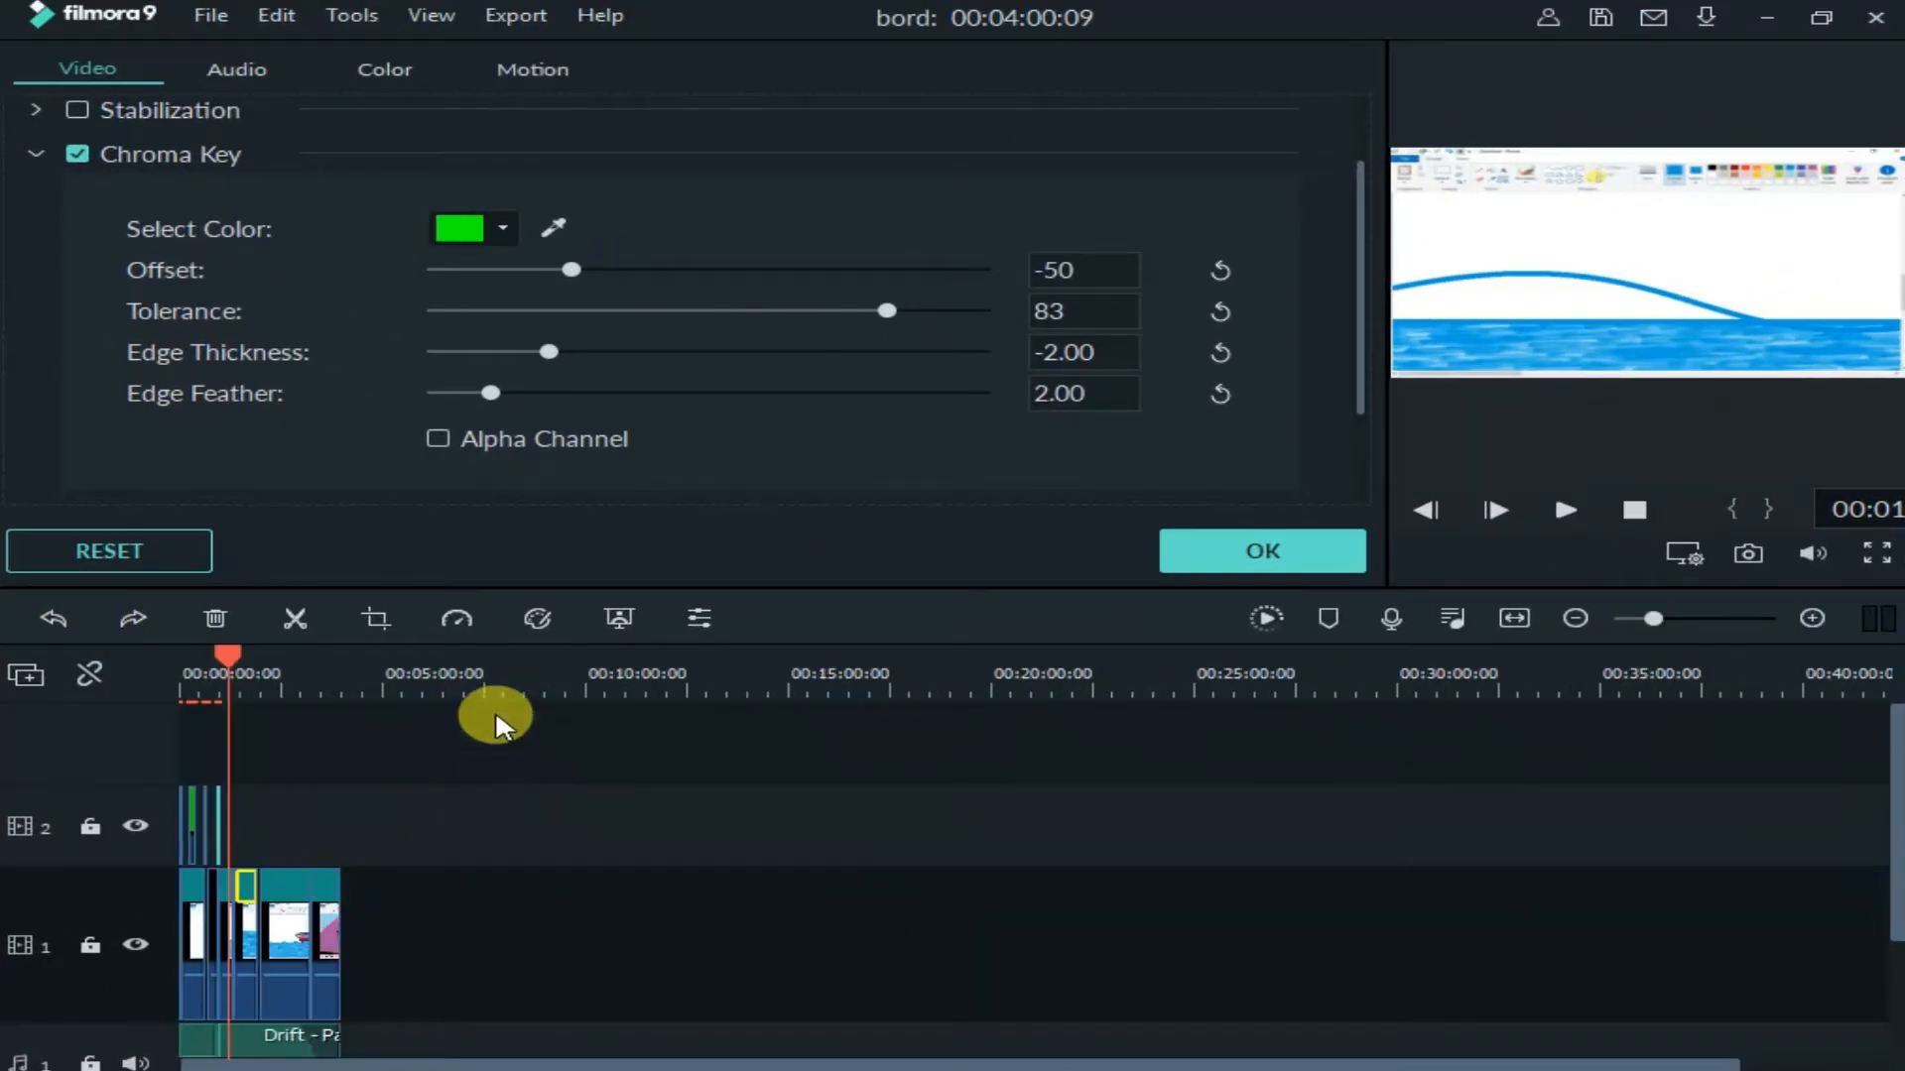
click(451, 679)
right_click(470, 795)
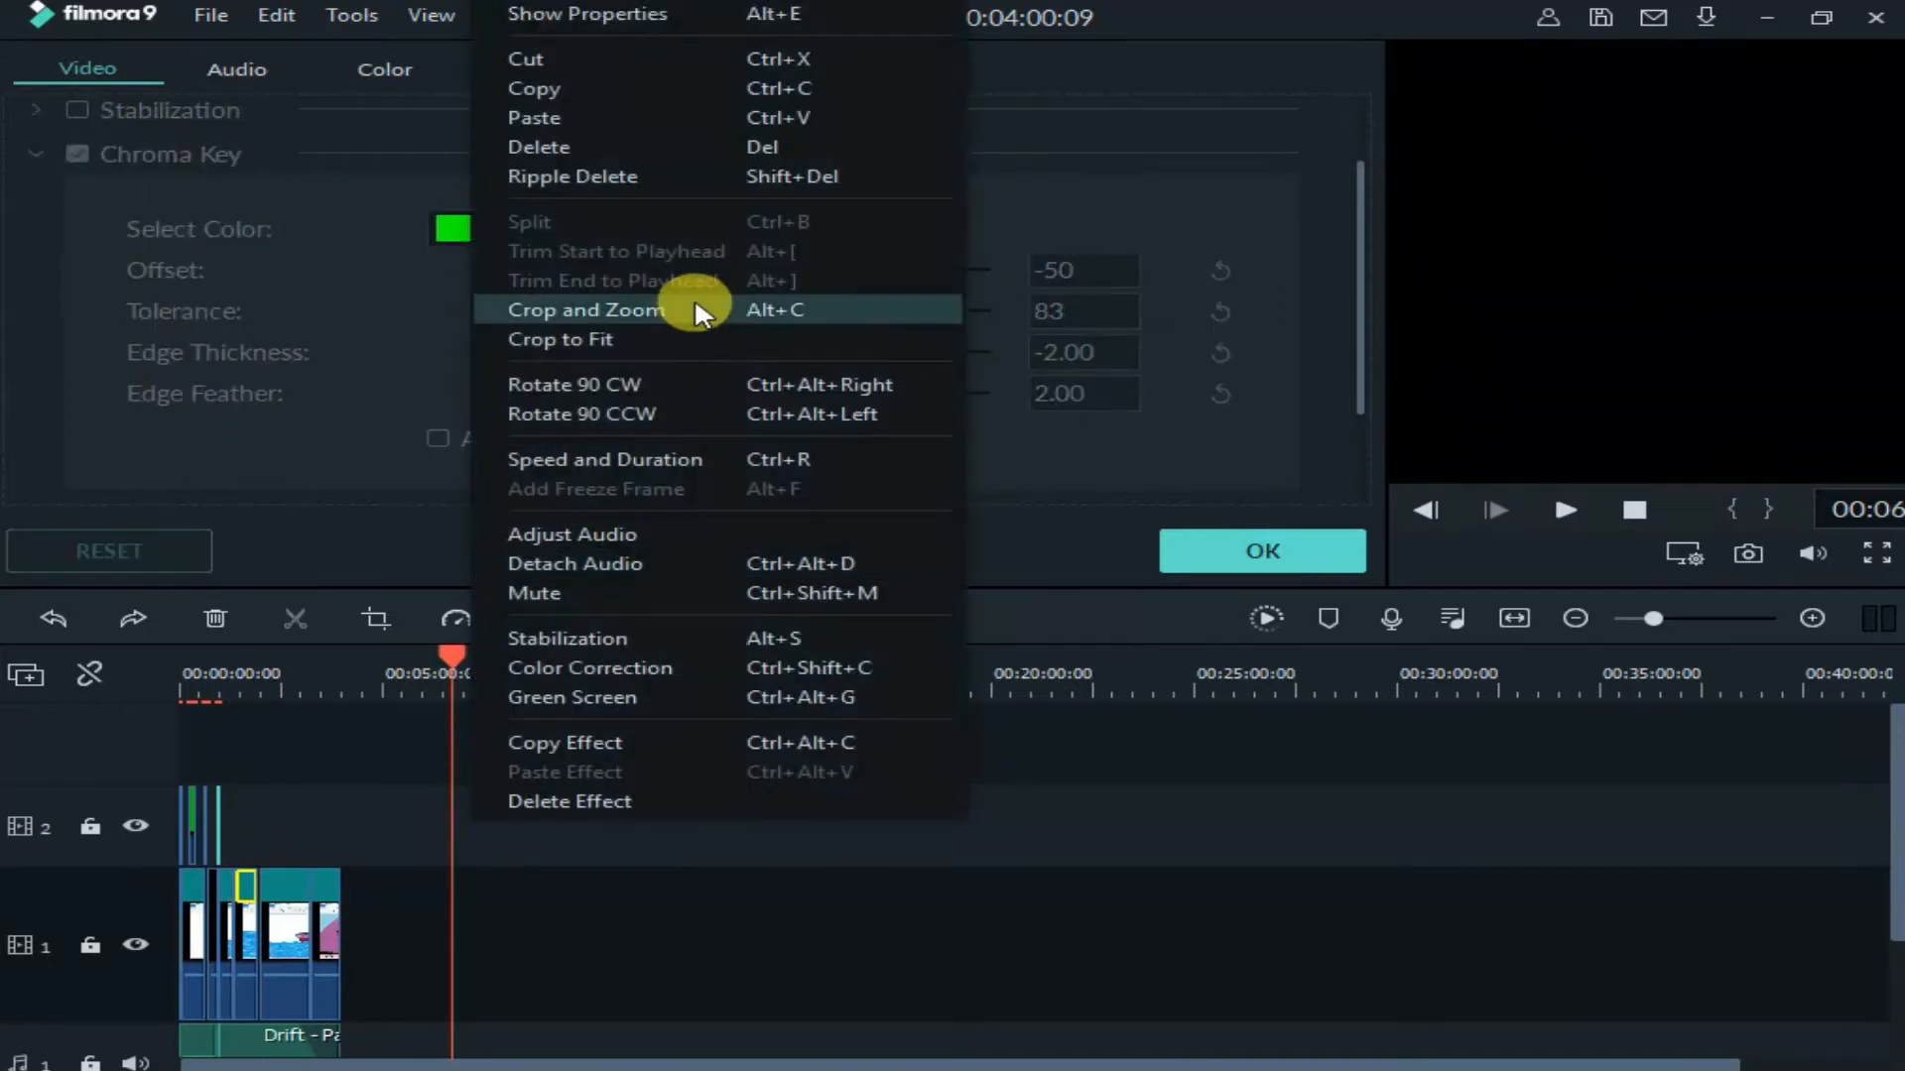
click(617, 123)
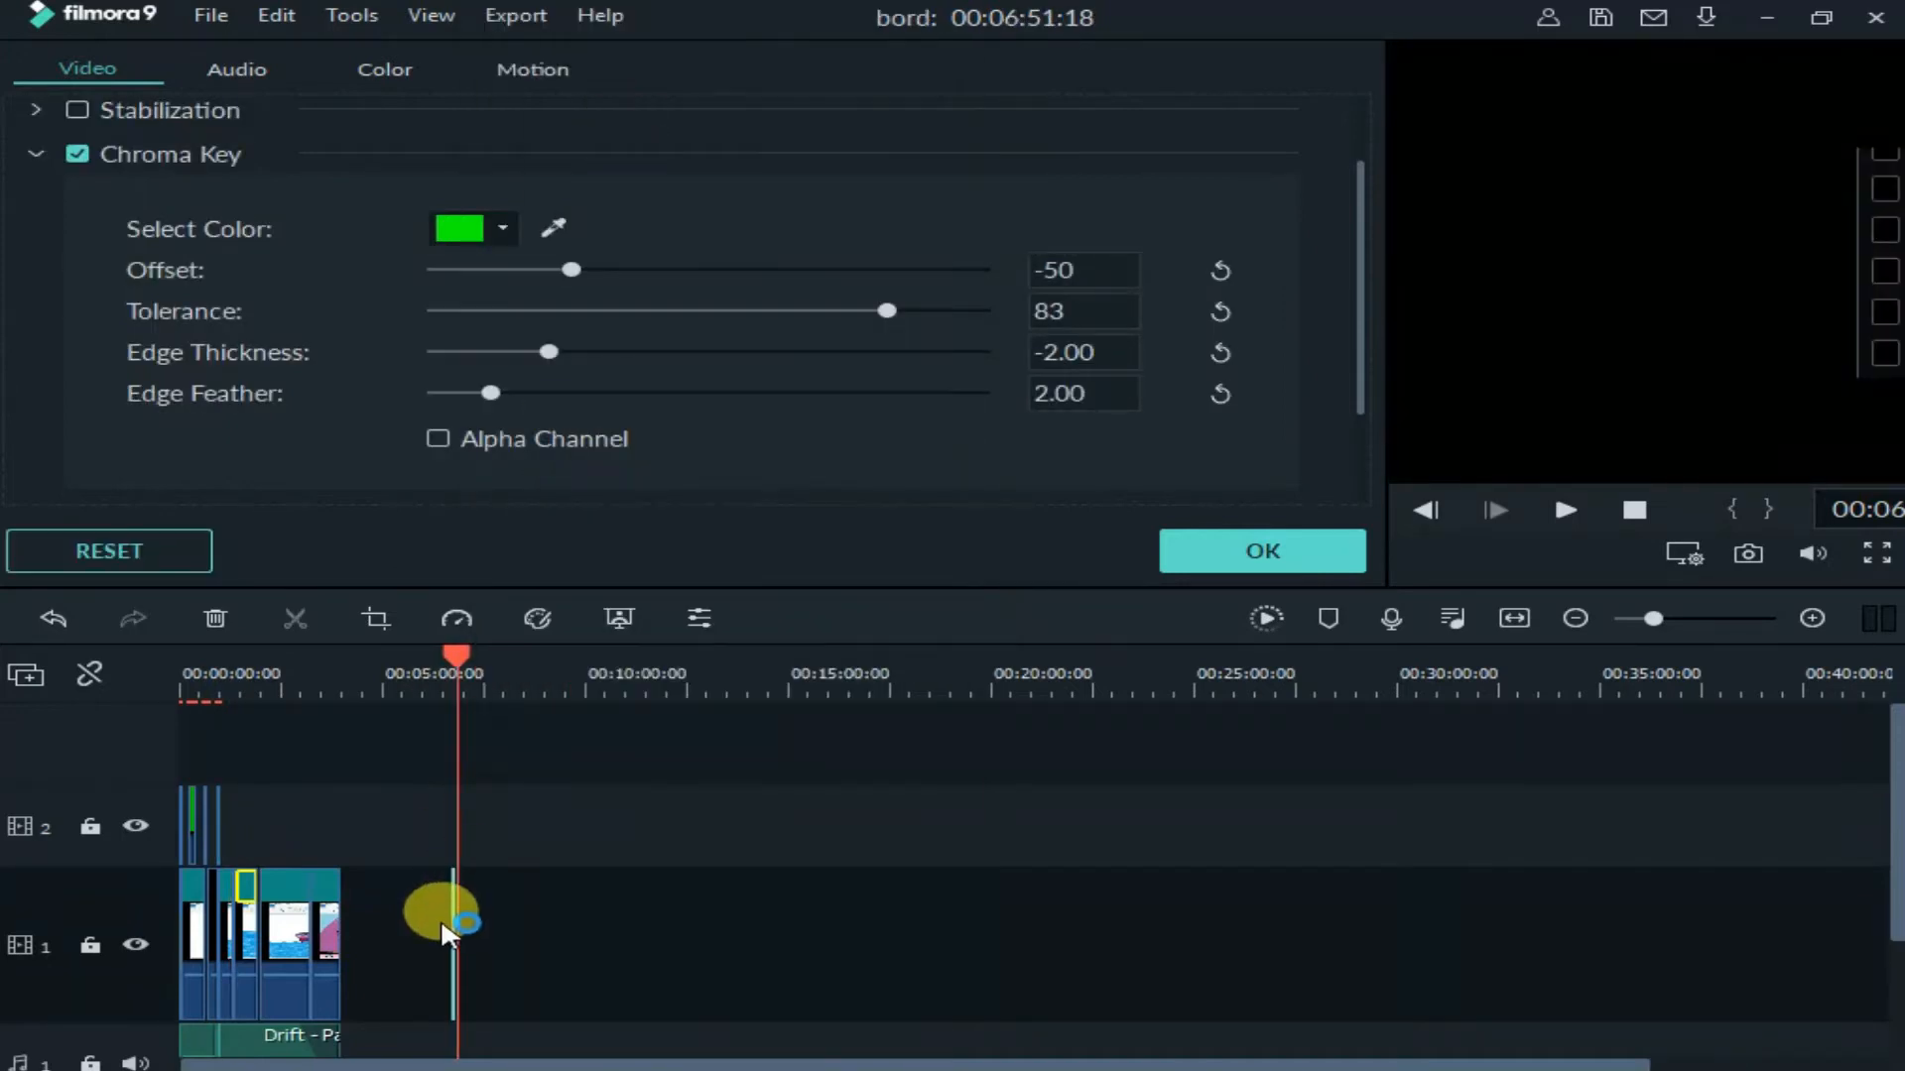
click(1381, 588)
drag(1652, 618, 1686, 621)
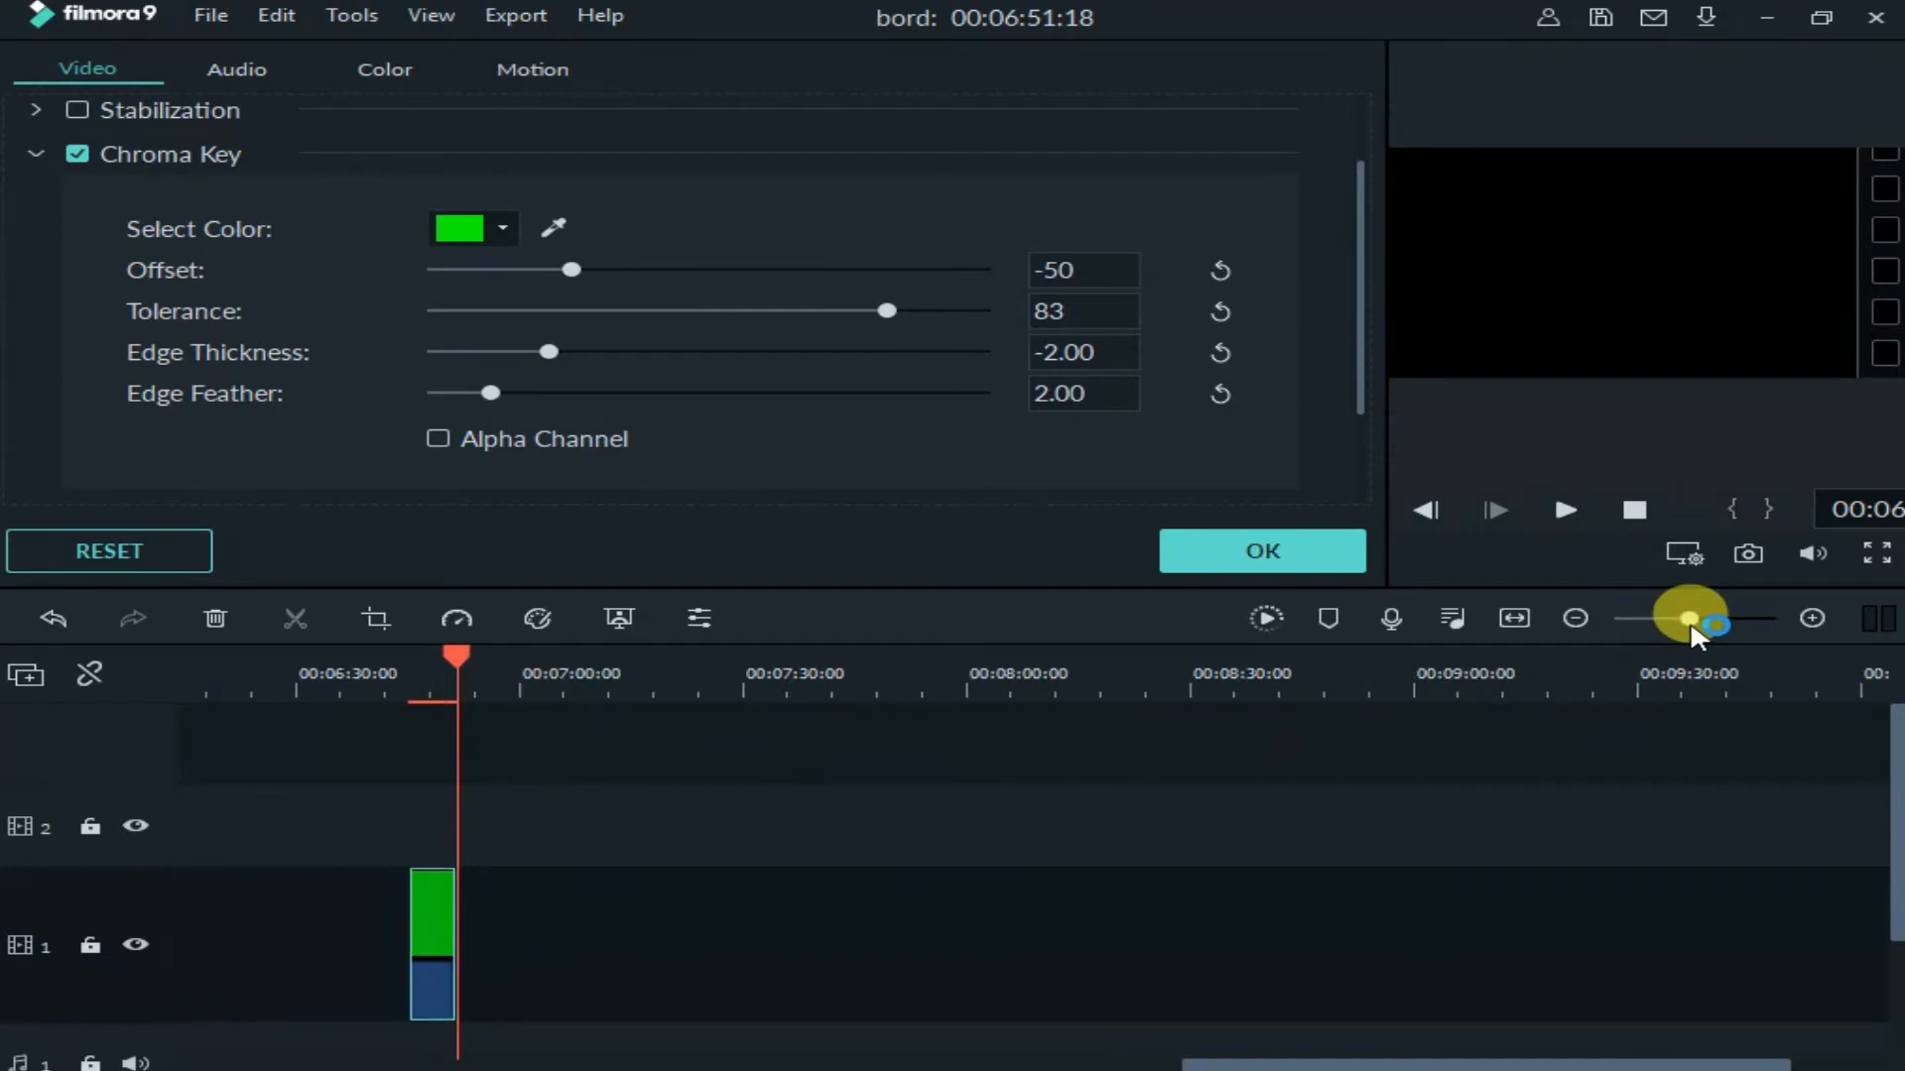
- Move the pasted SUBSCRIBE NOW clip back onto track 3 at about 27 seconds, above the existing overlays
click(418, 954)
drag(436, 960, 260, 766)
drag(304, 829, 471, 809)
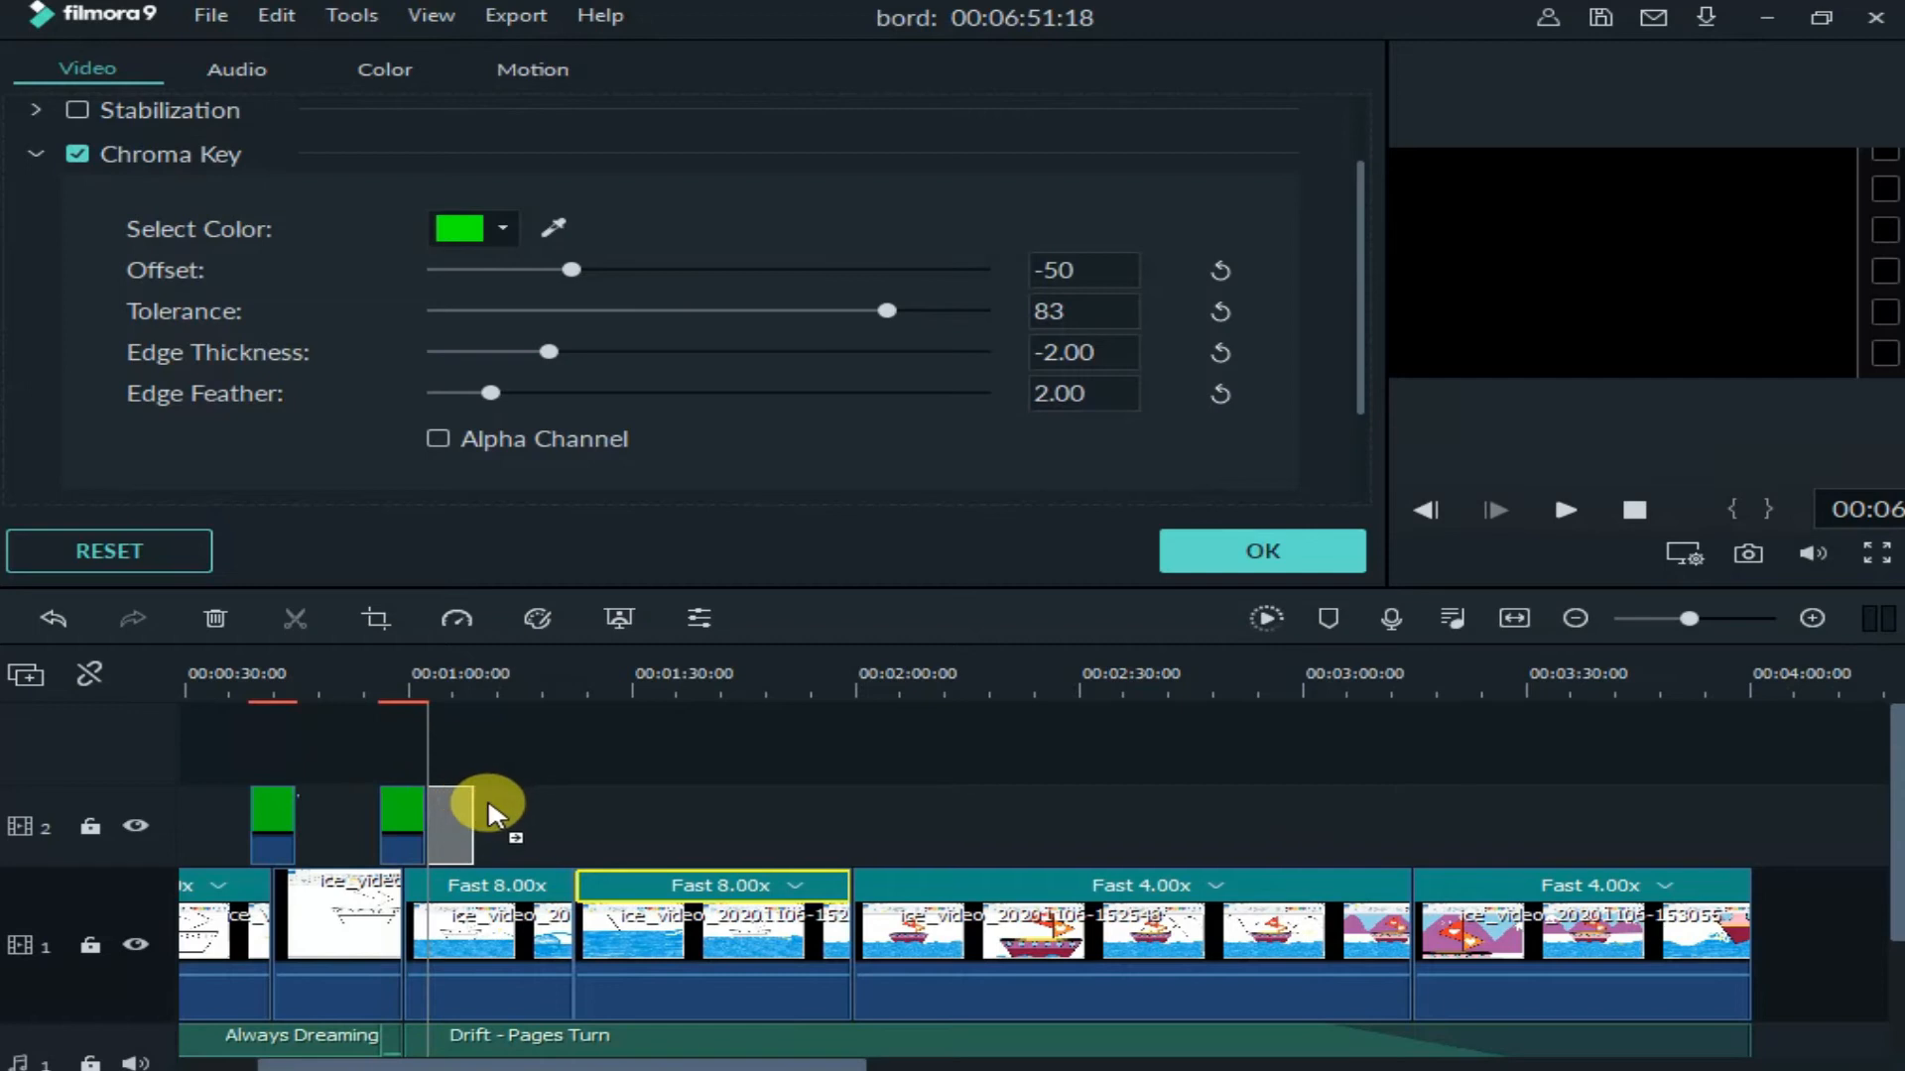
drag(272, 744, 194, 767)
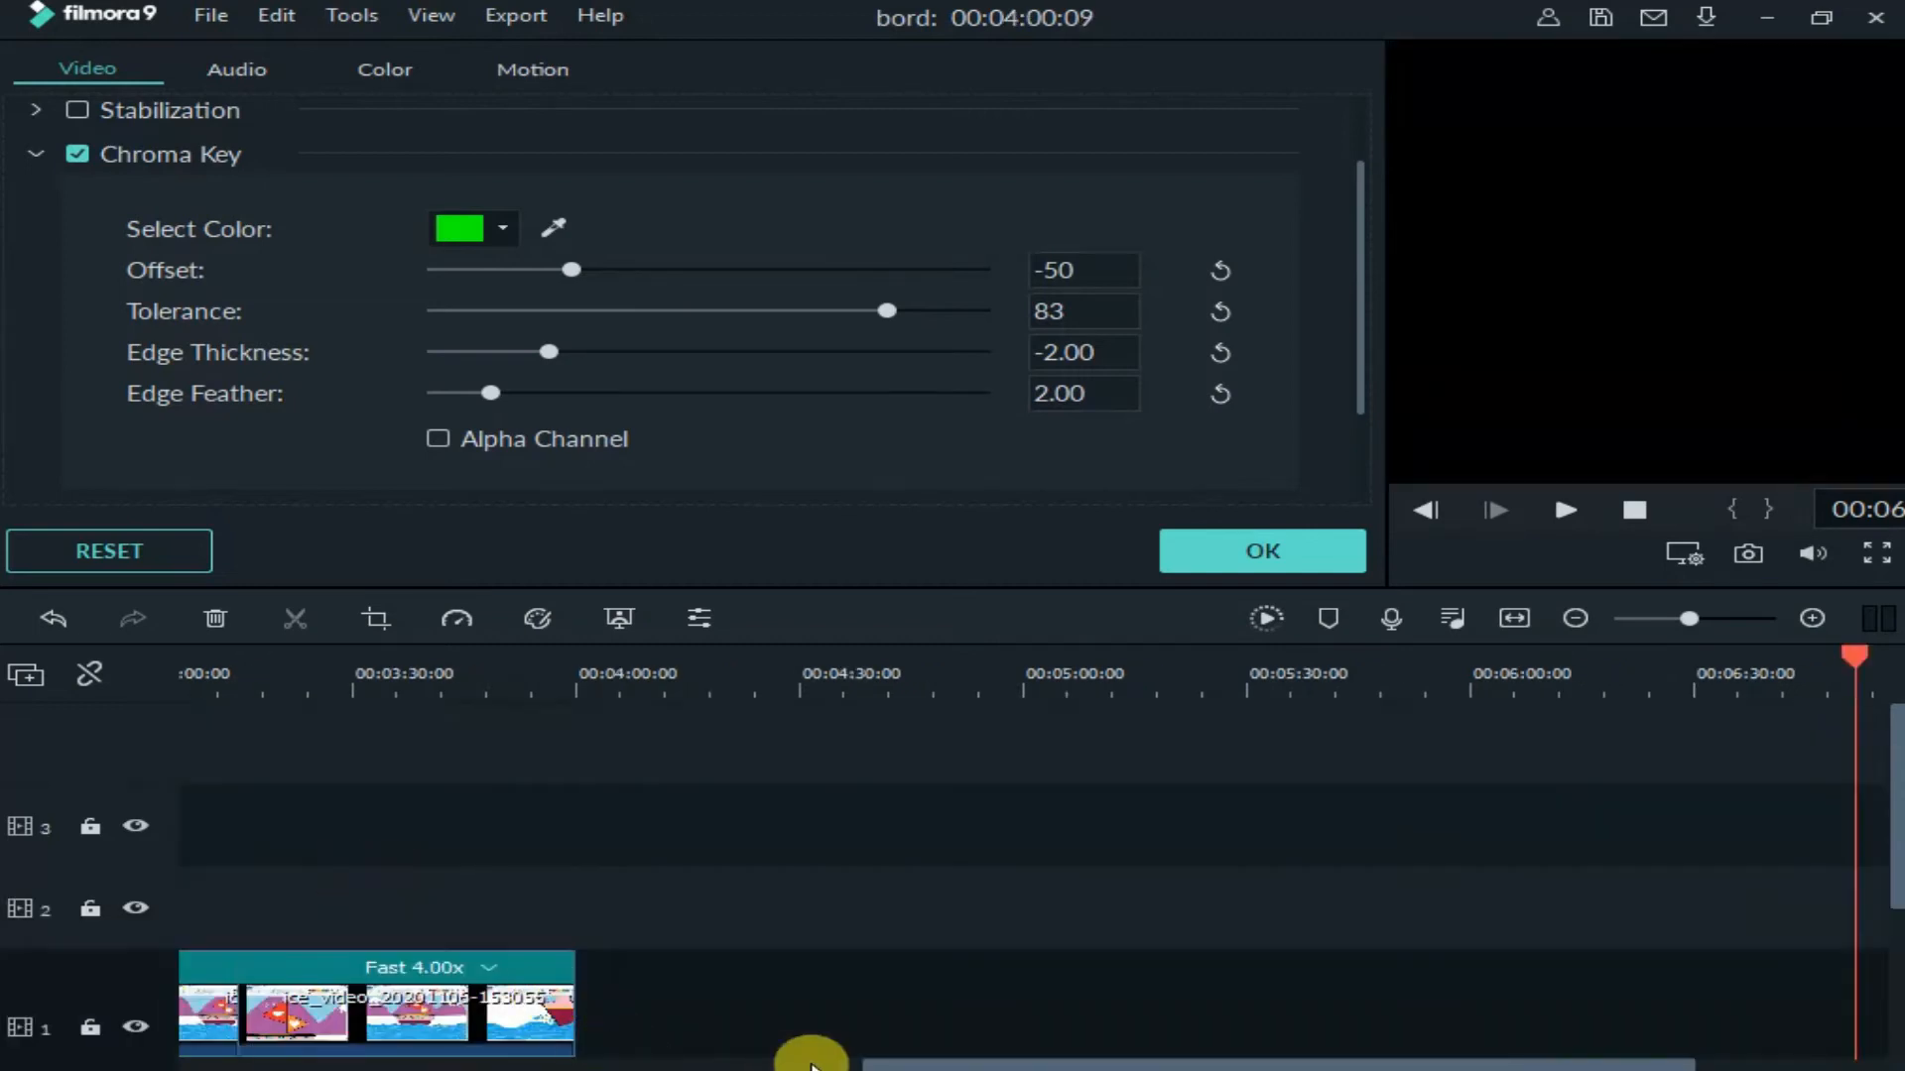
drag(882, 1064, 197, 1064)
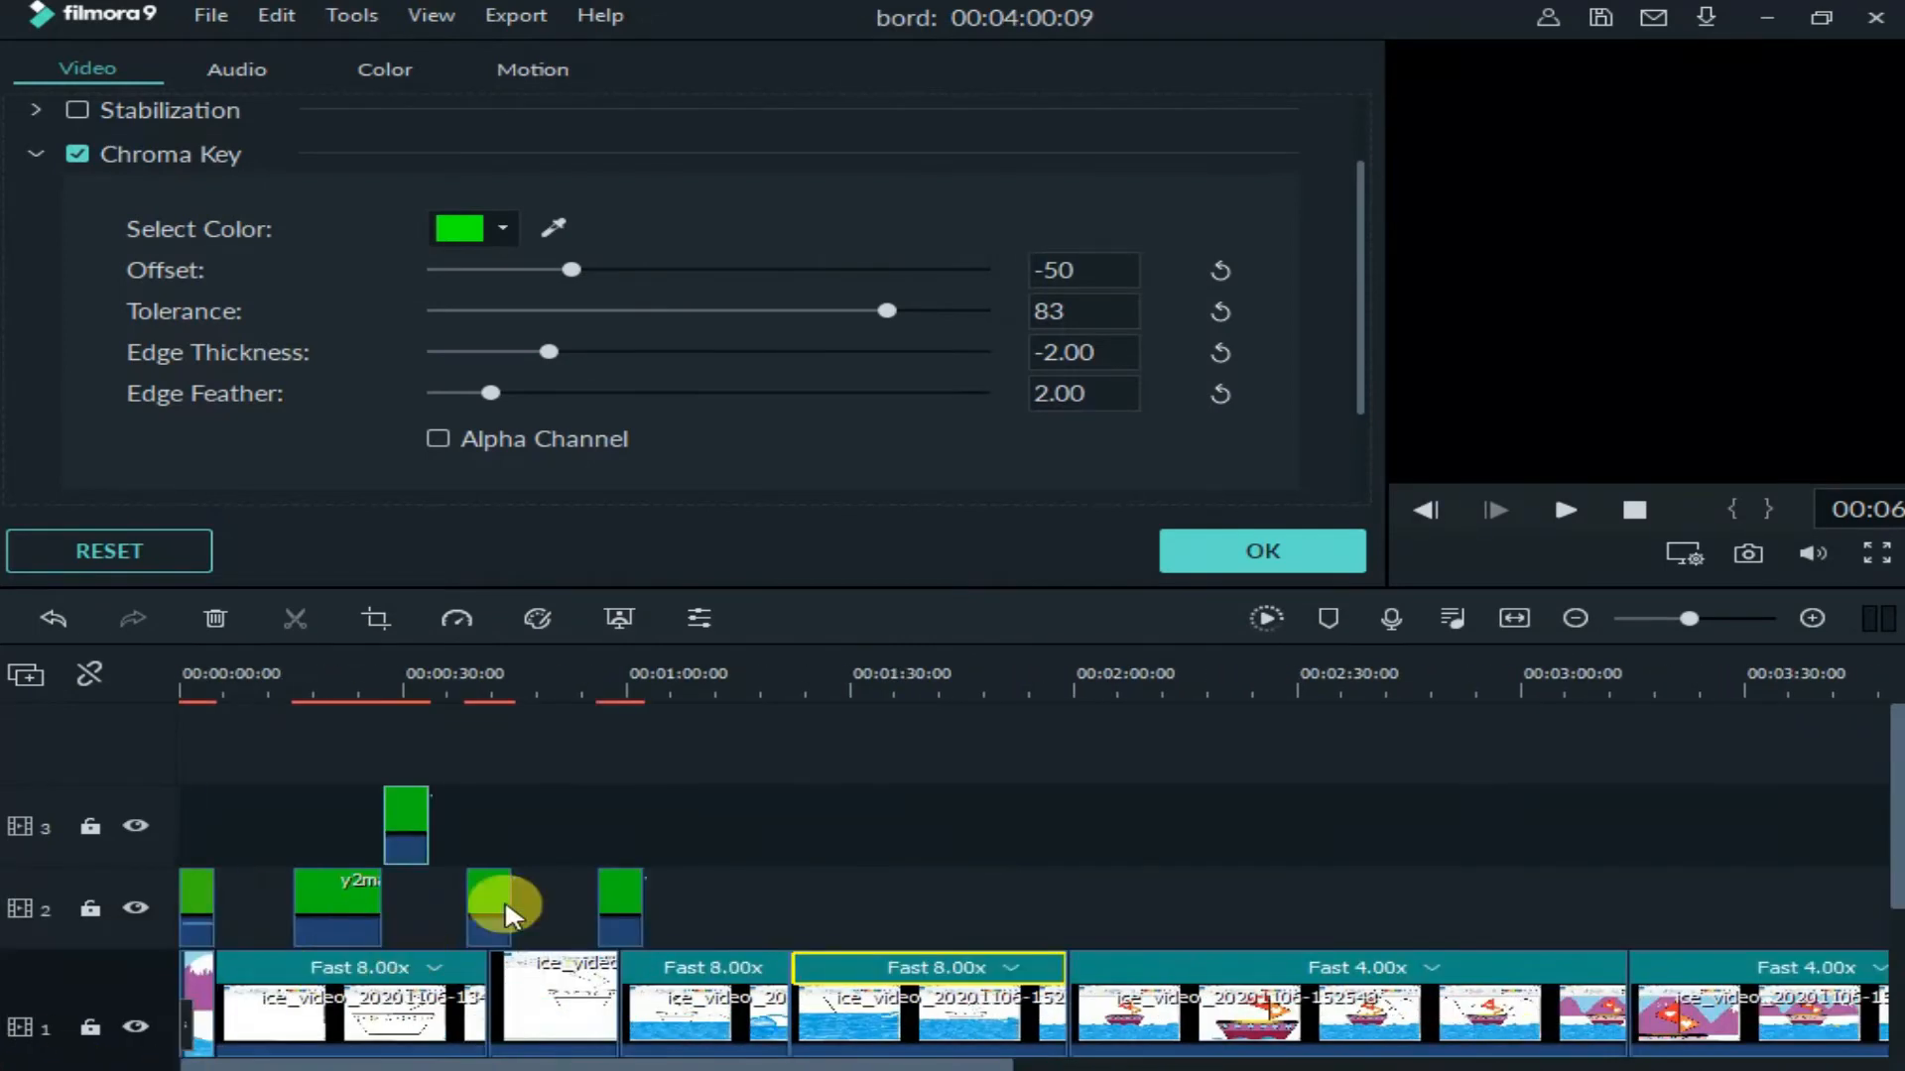
- Space out the track 2 overlays, shifting the long and last clips earlier and placing the copied clip among them at 00:00:27:12
drag(320, 906, 388, 885)
drag(969, 1062, 287, 1063)
click(340, 680)
click(290, 906)
click(407, 844)
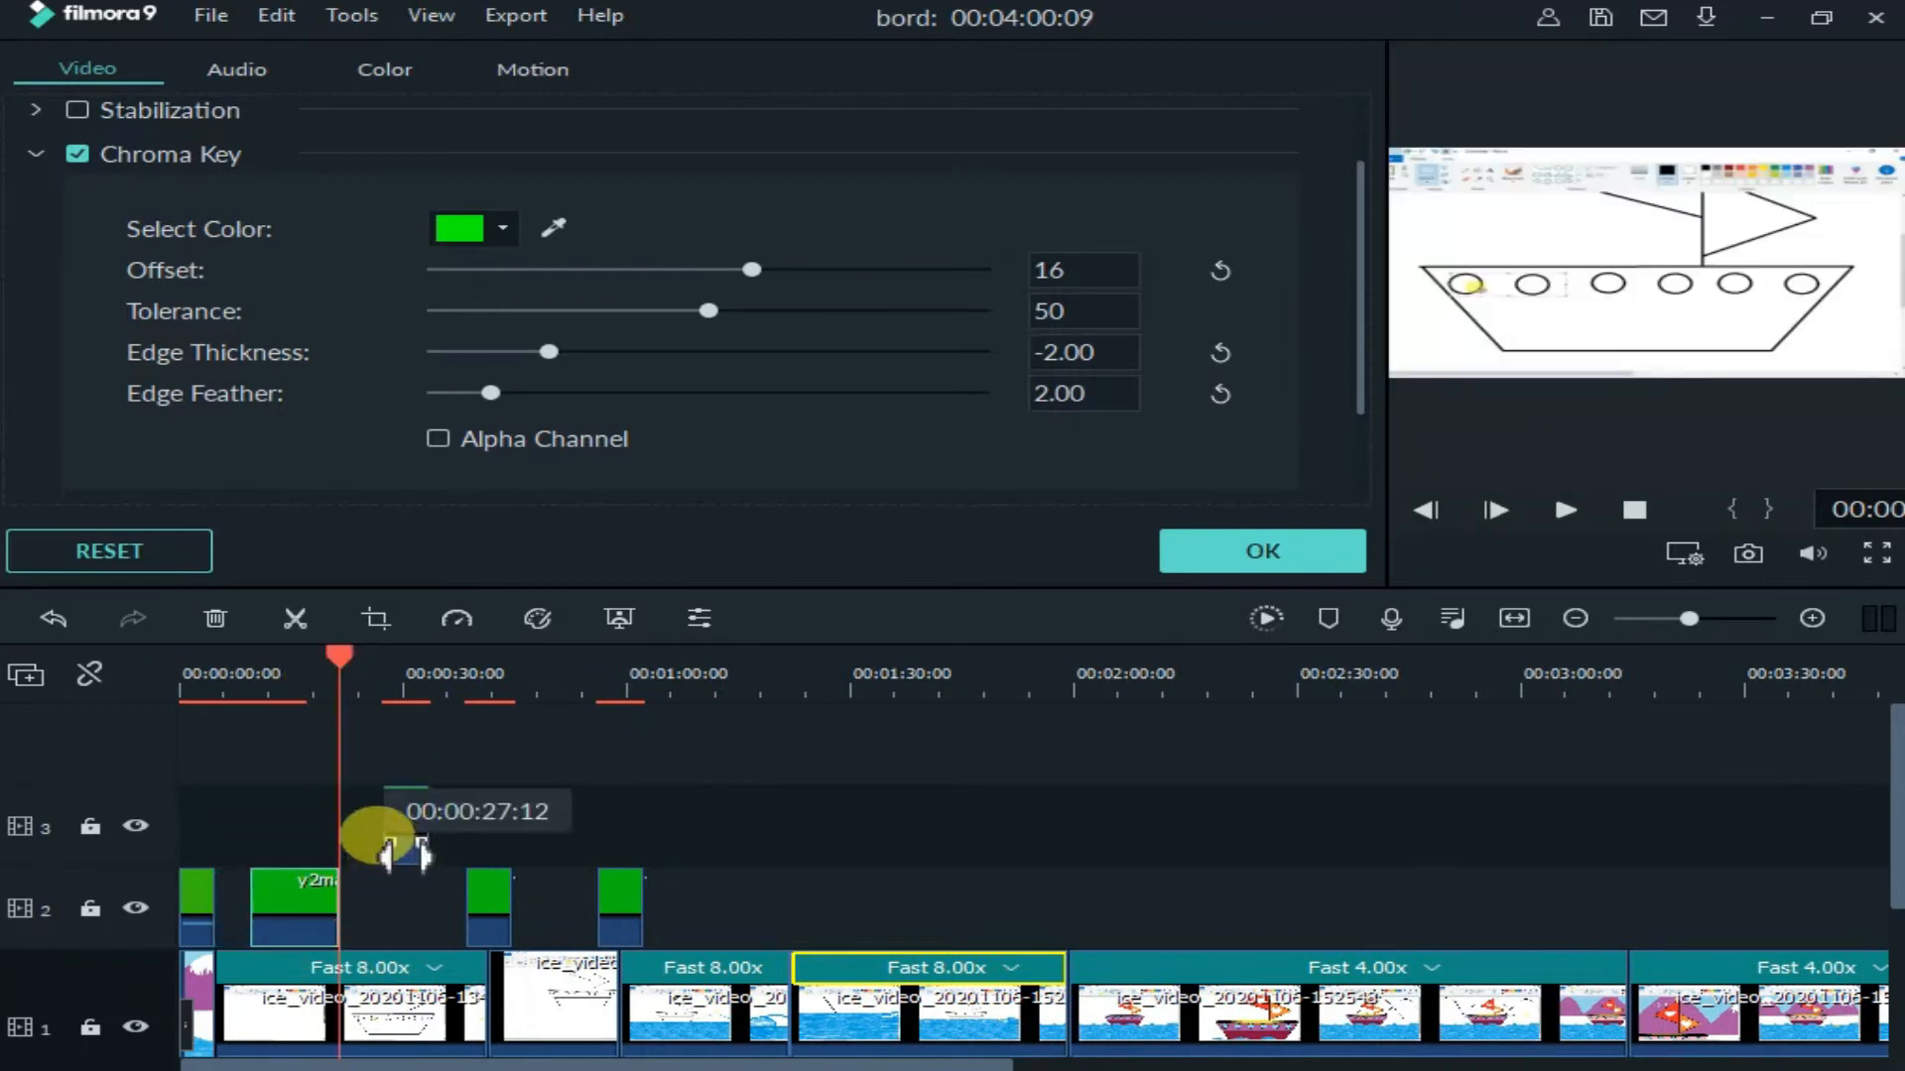
drag(417, 839, 403, 893)
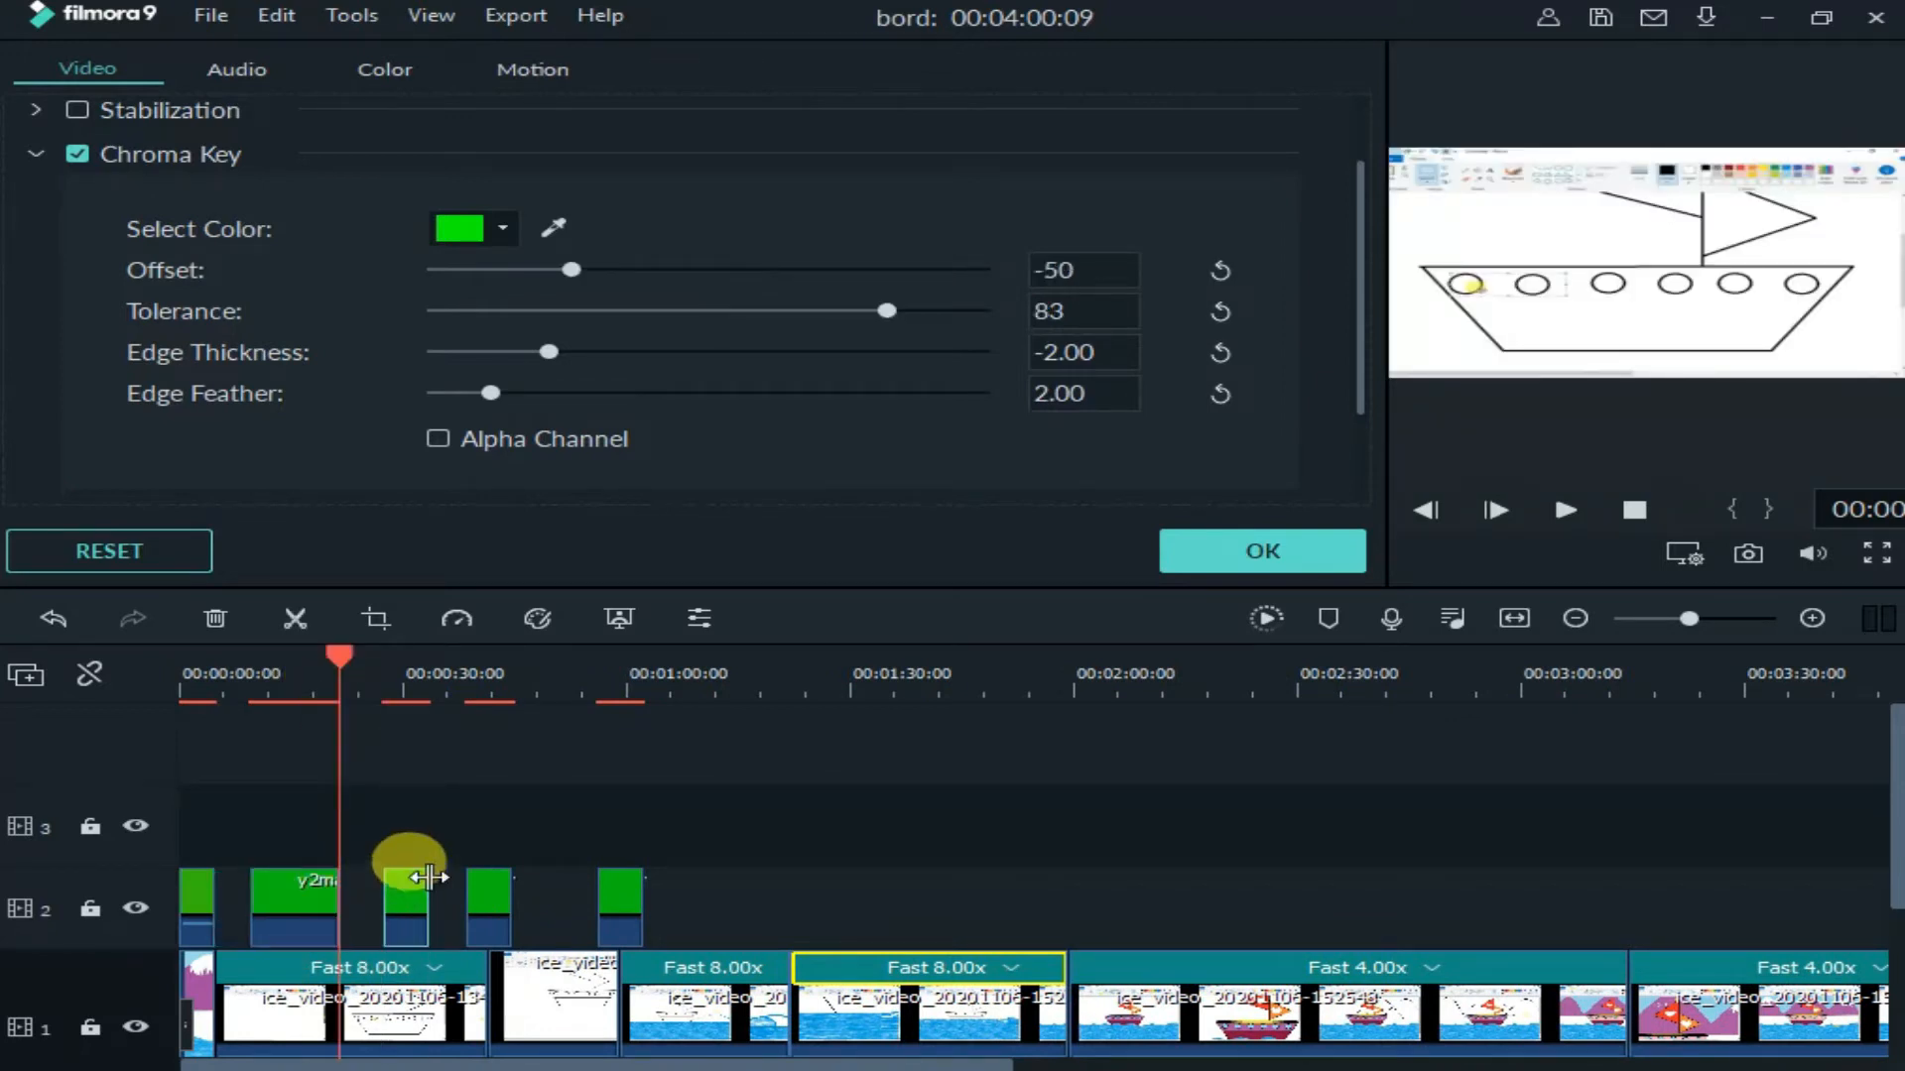
drag(635, 908, 597, 908)
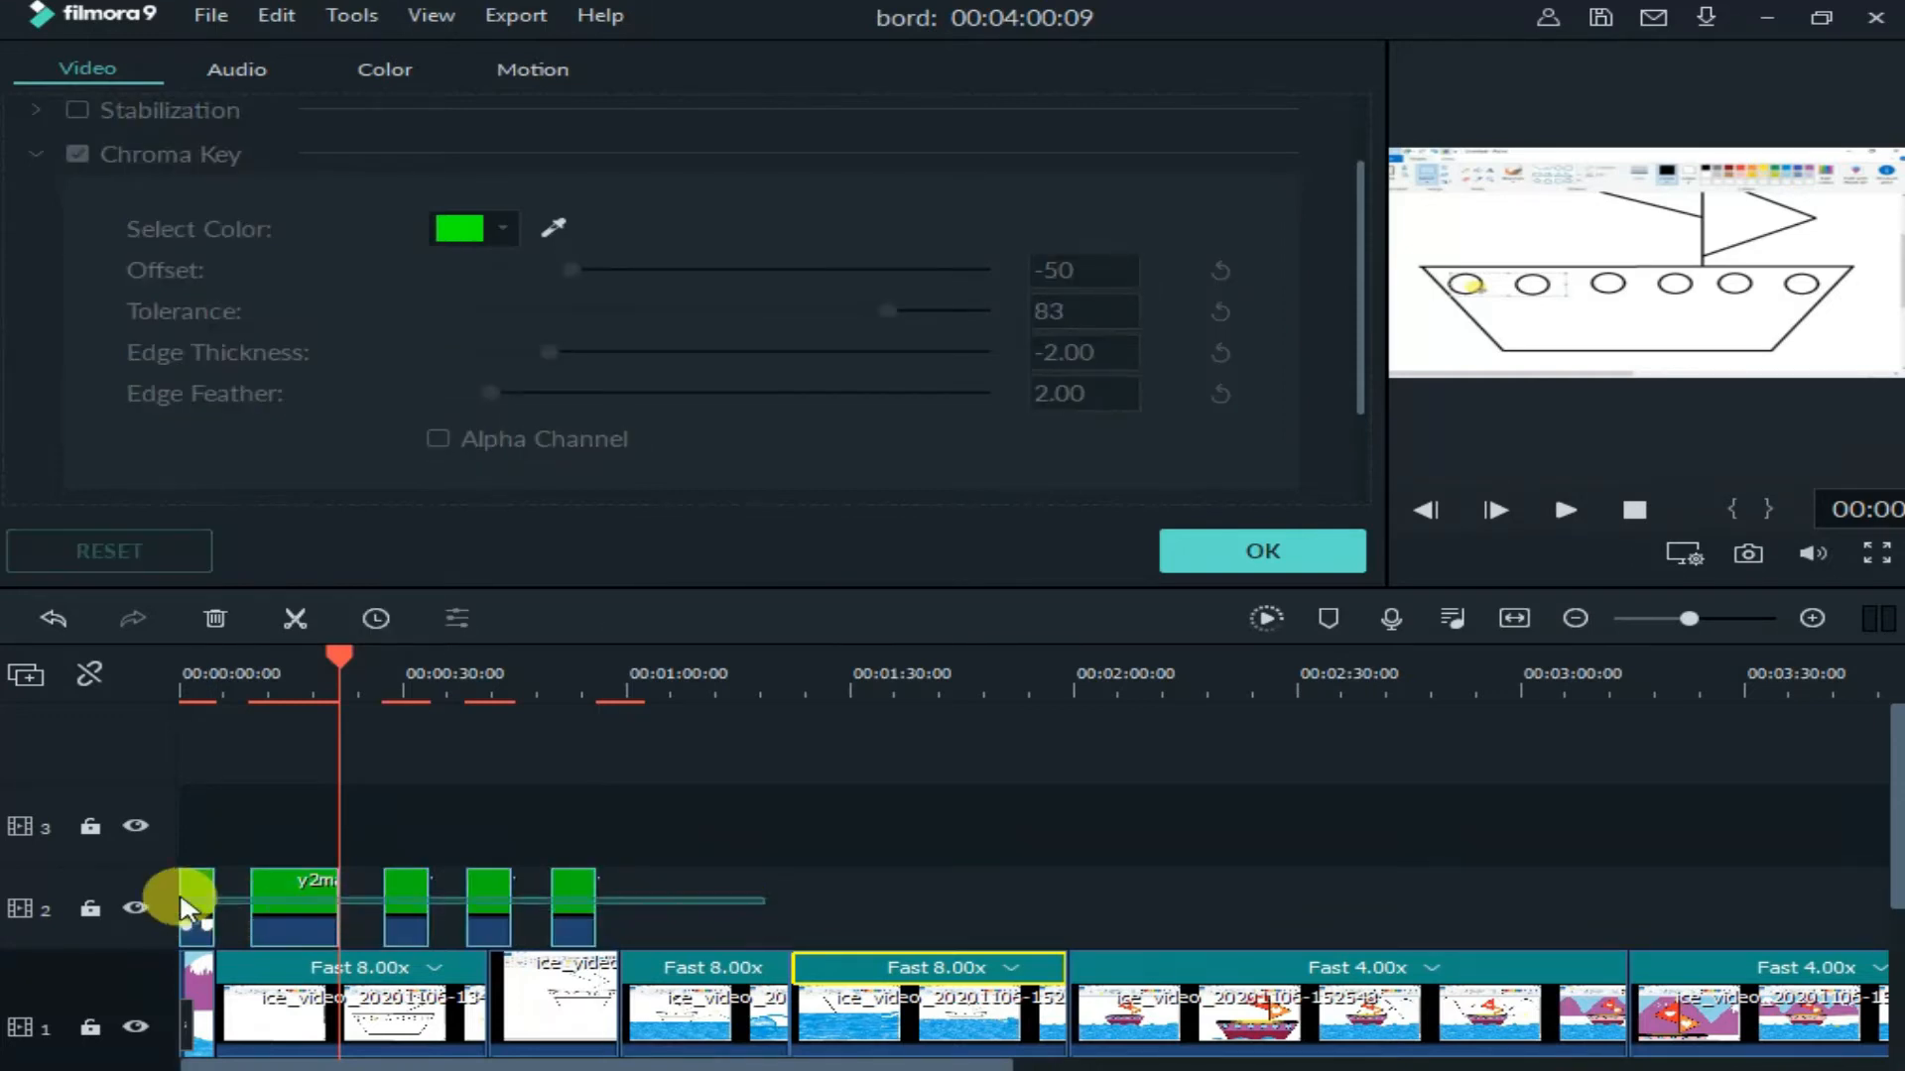
- Select all the overlay clips on track 2, copy them and paste the set past the end of the video
click(293, 905)
right_click(292, 904)
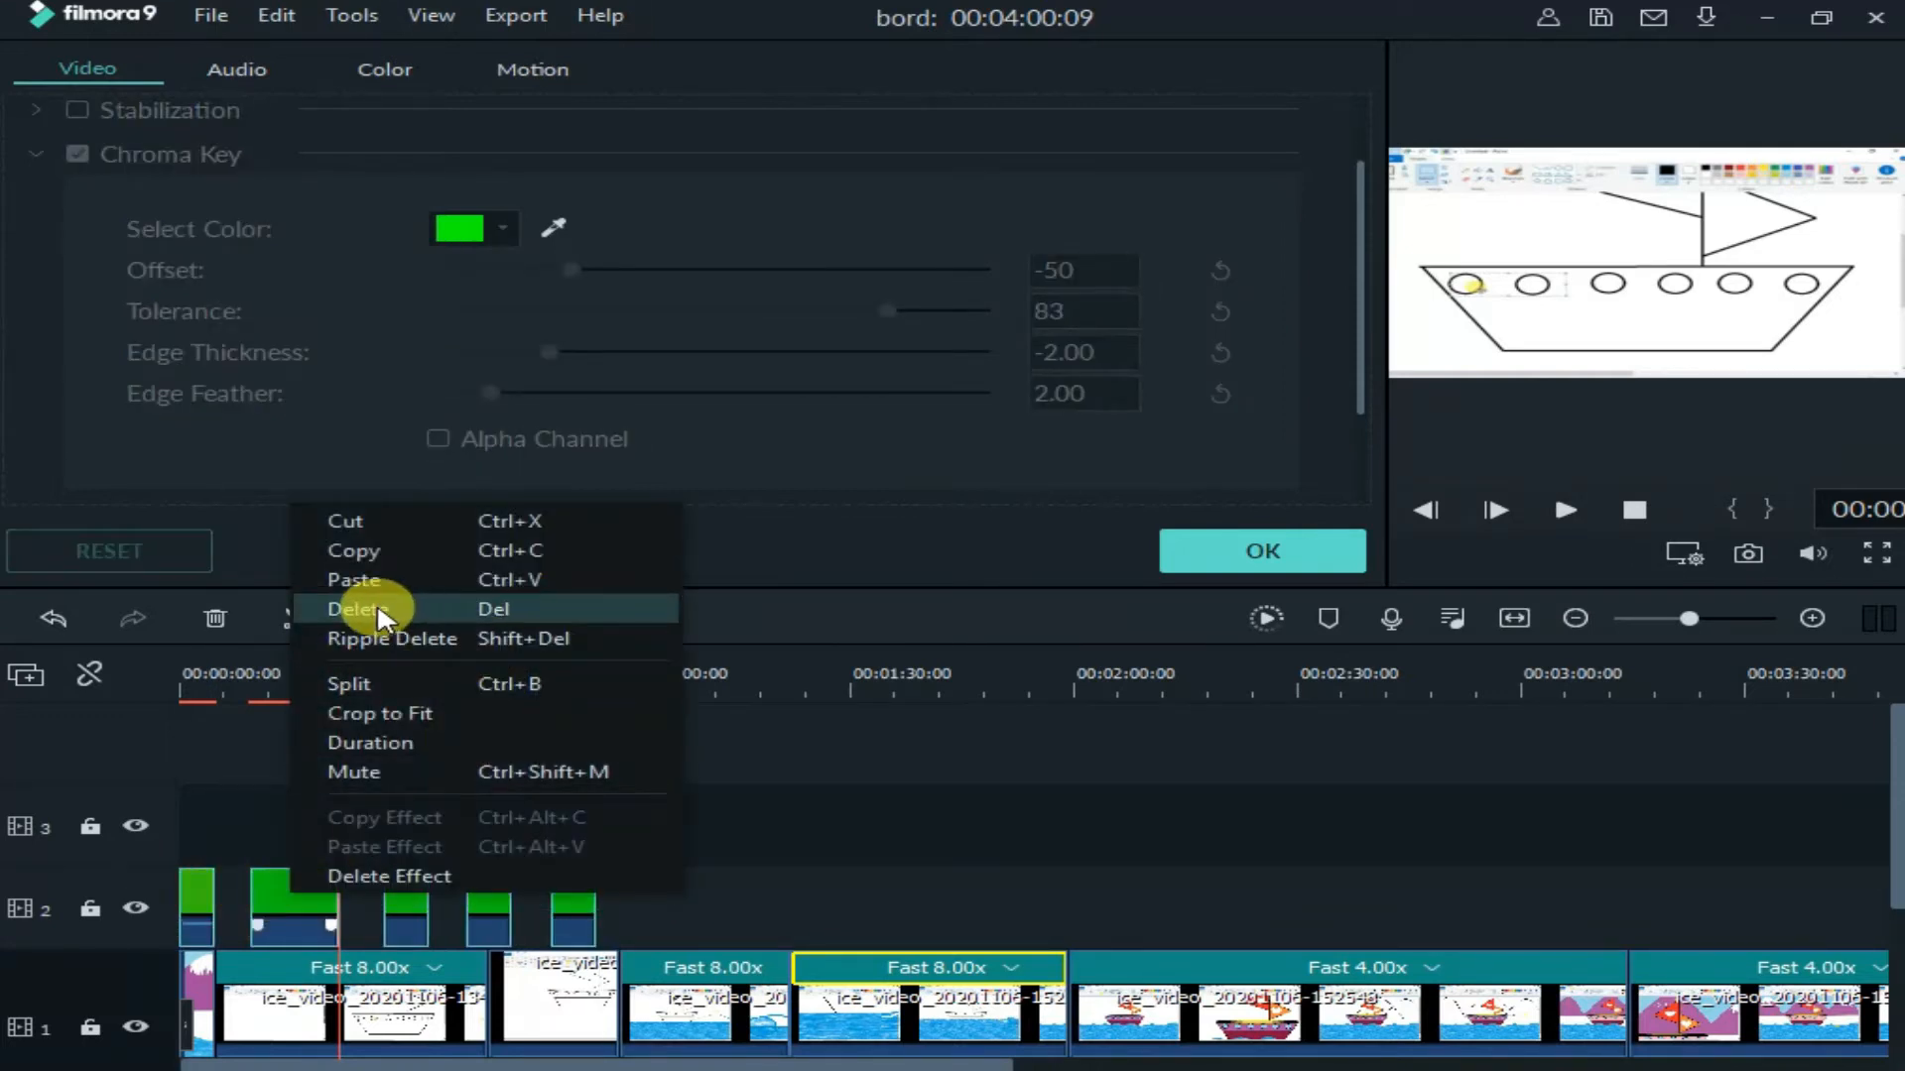
click(373, 552)
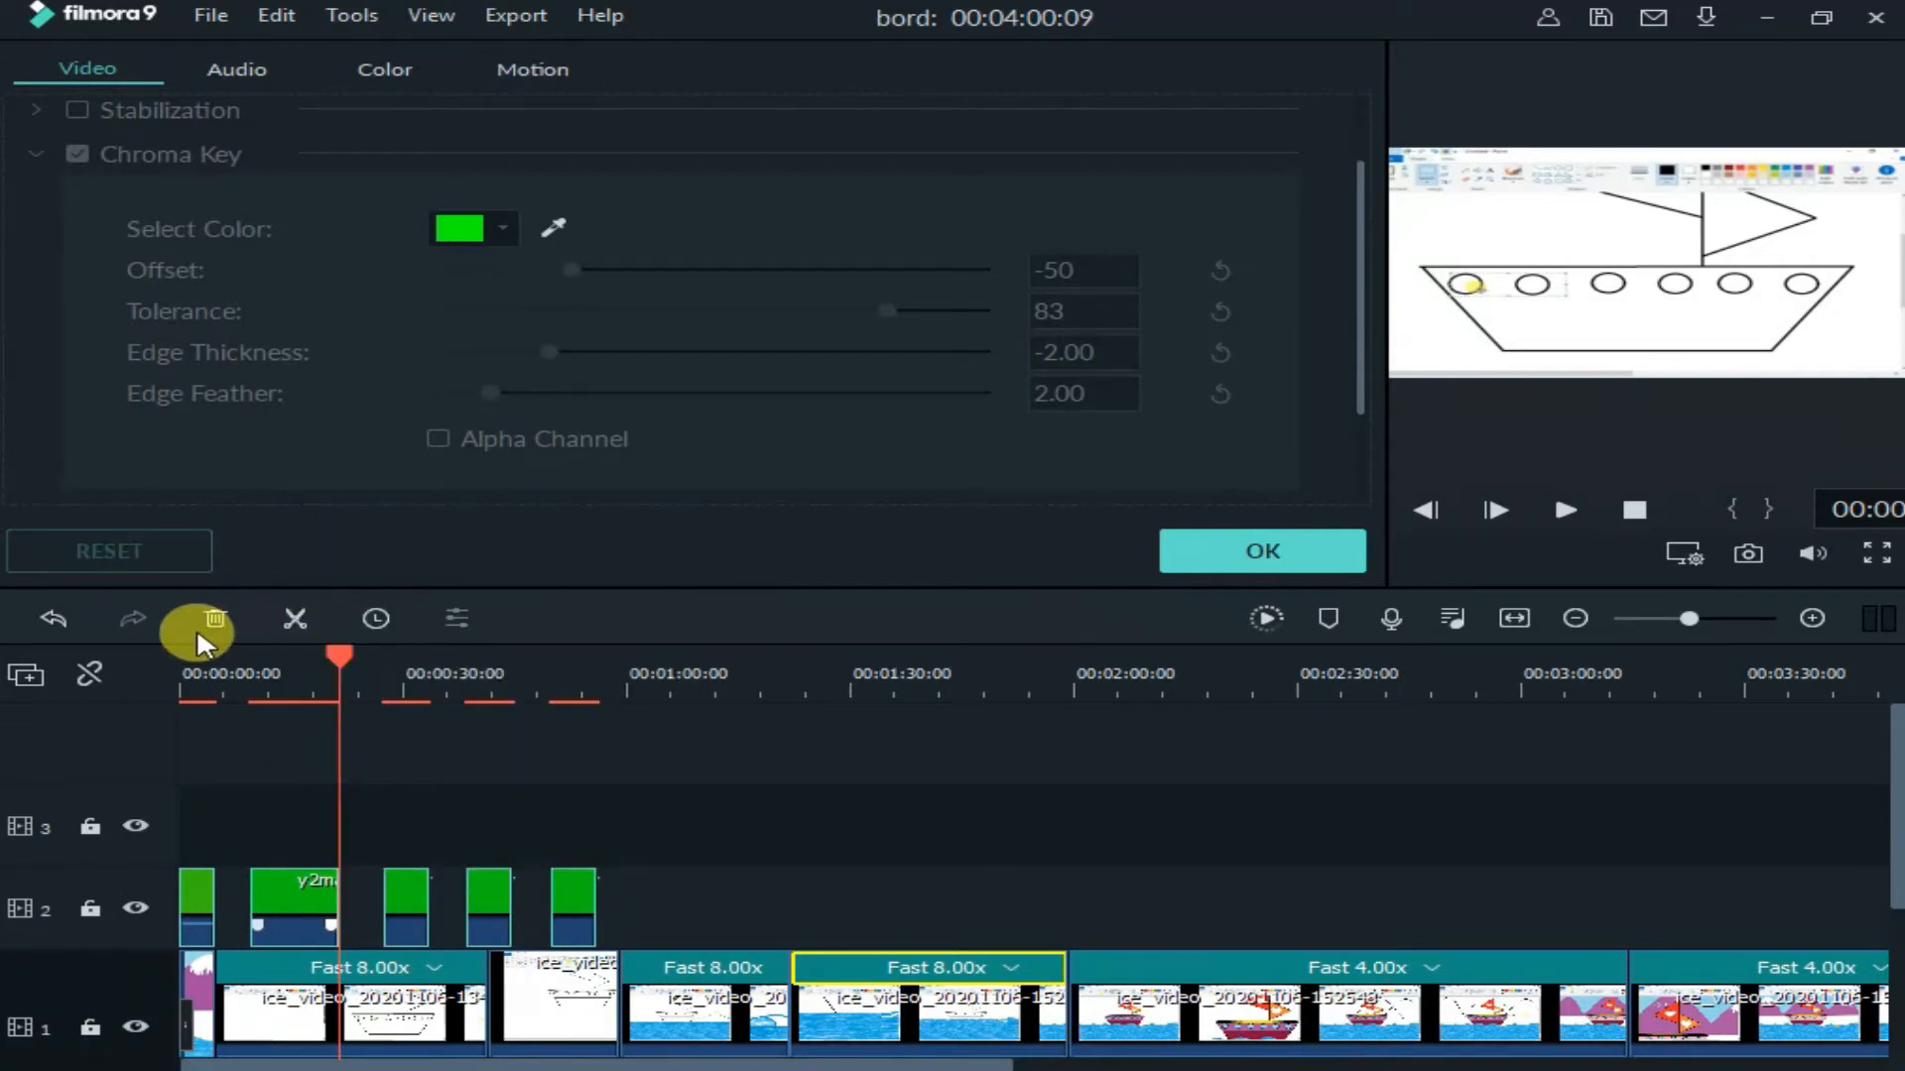
click(1627, 619)
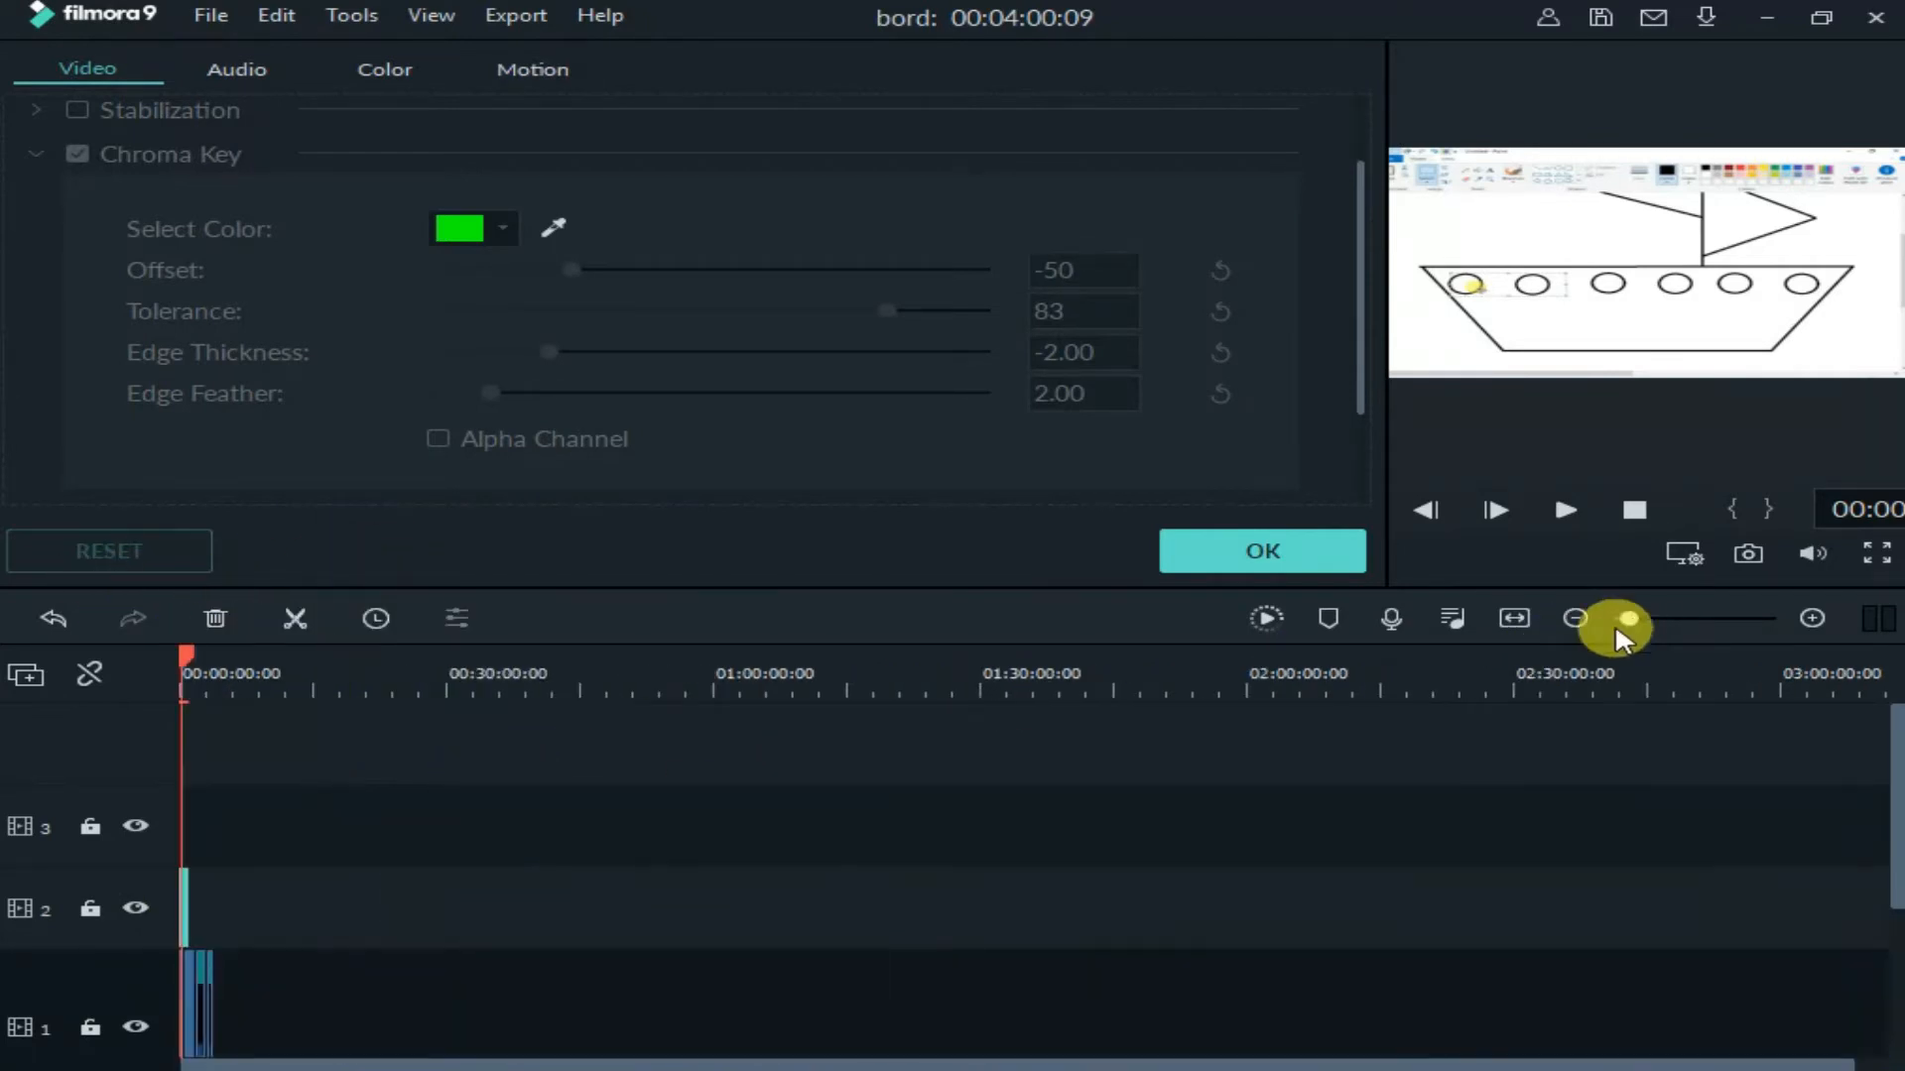
click(260, 681)
right_click(323, 897)
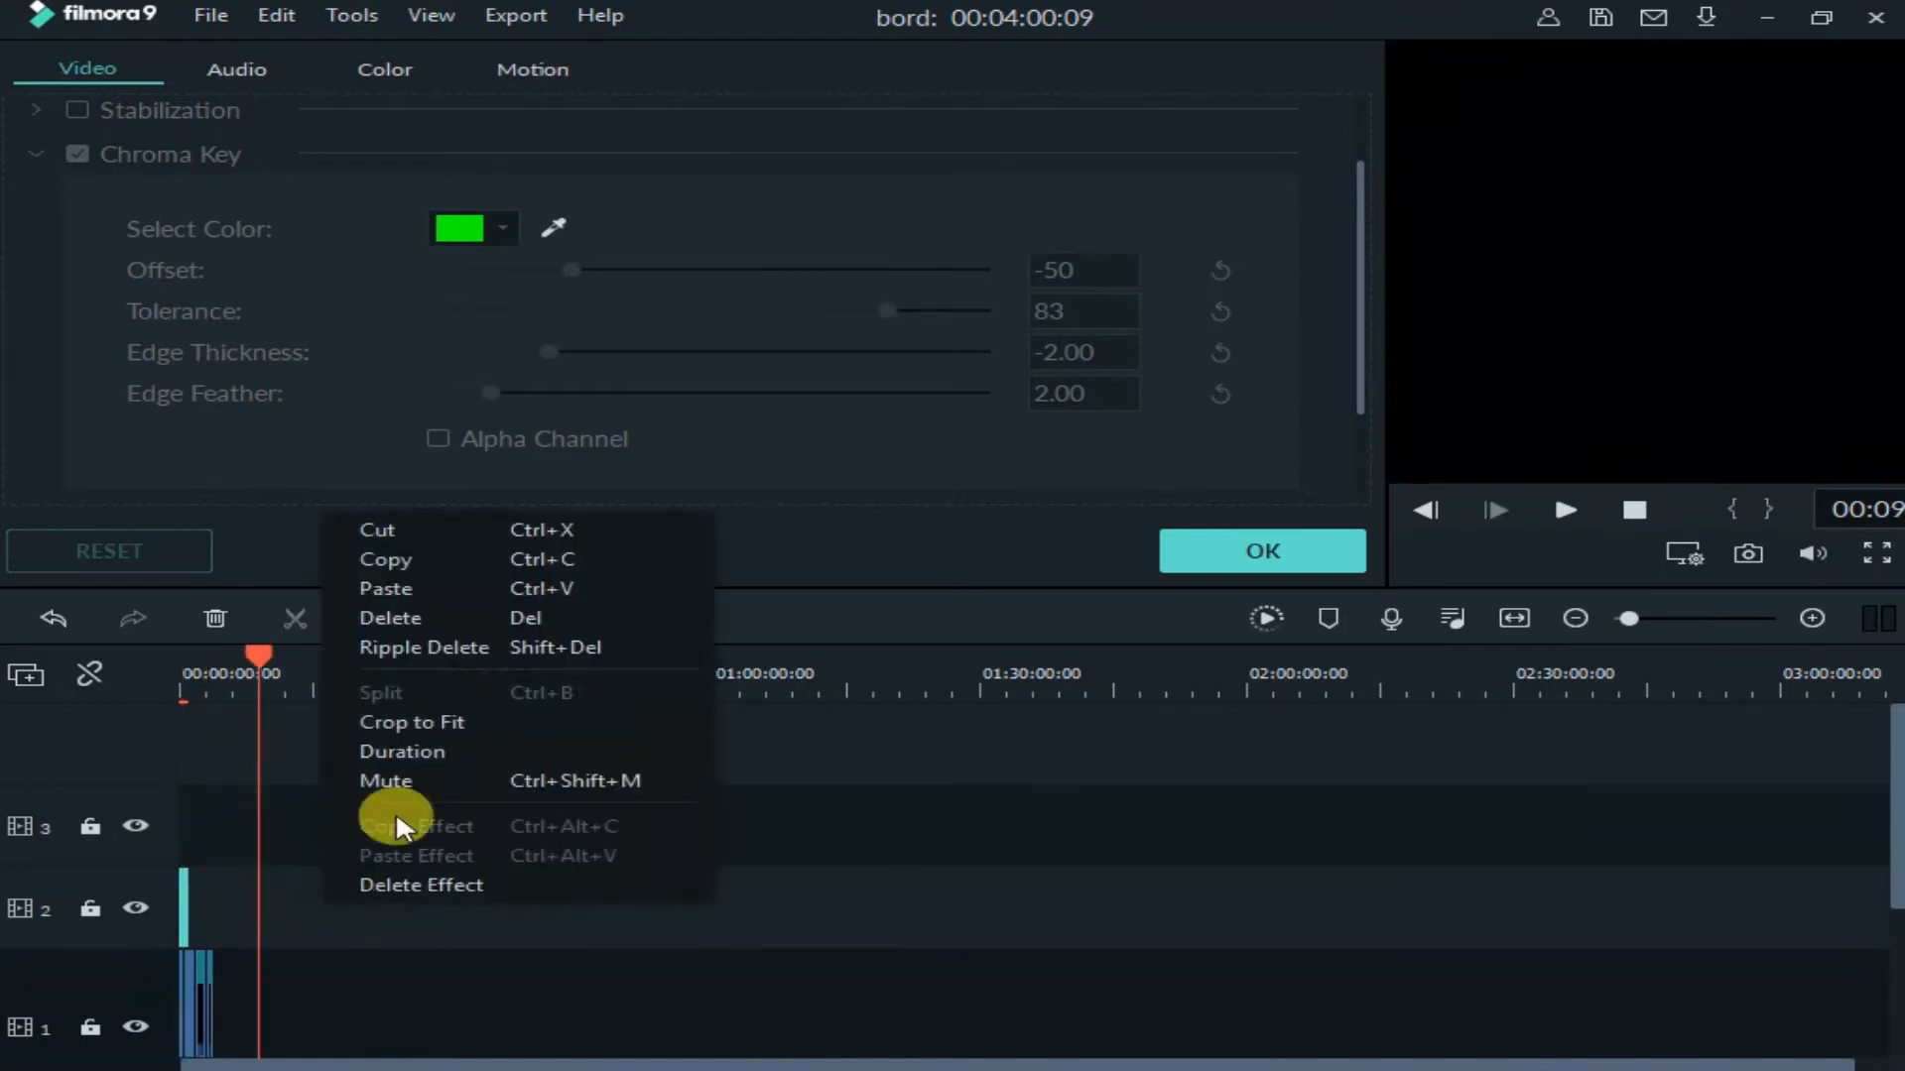
click(379, 593)
click(1688, 619)
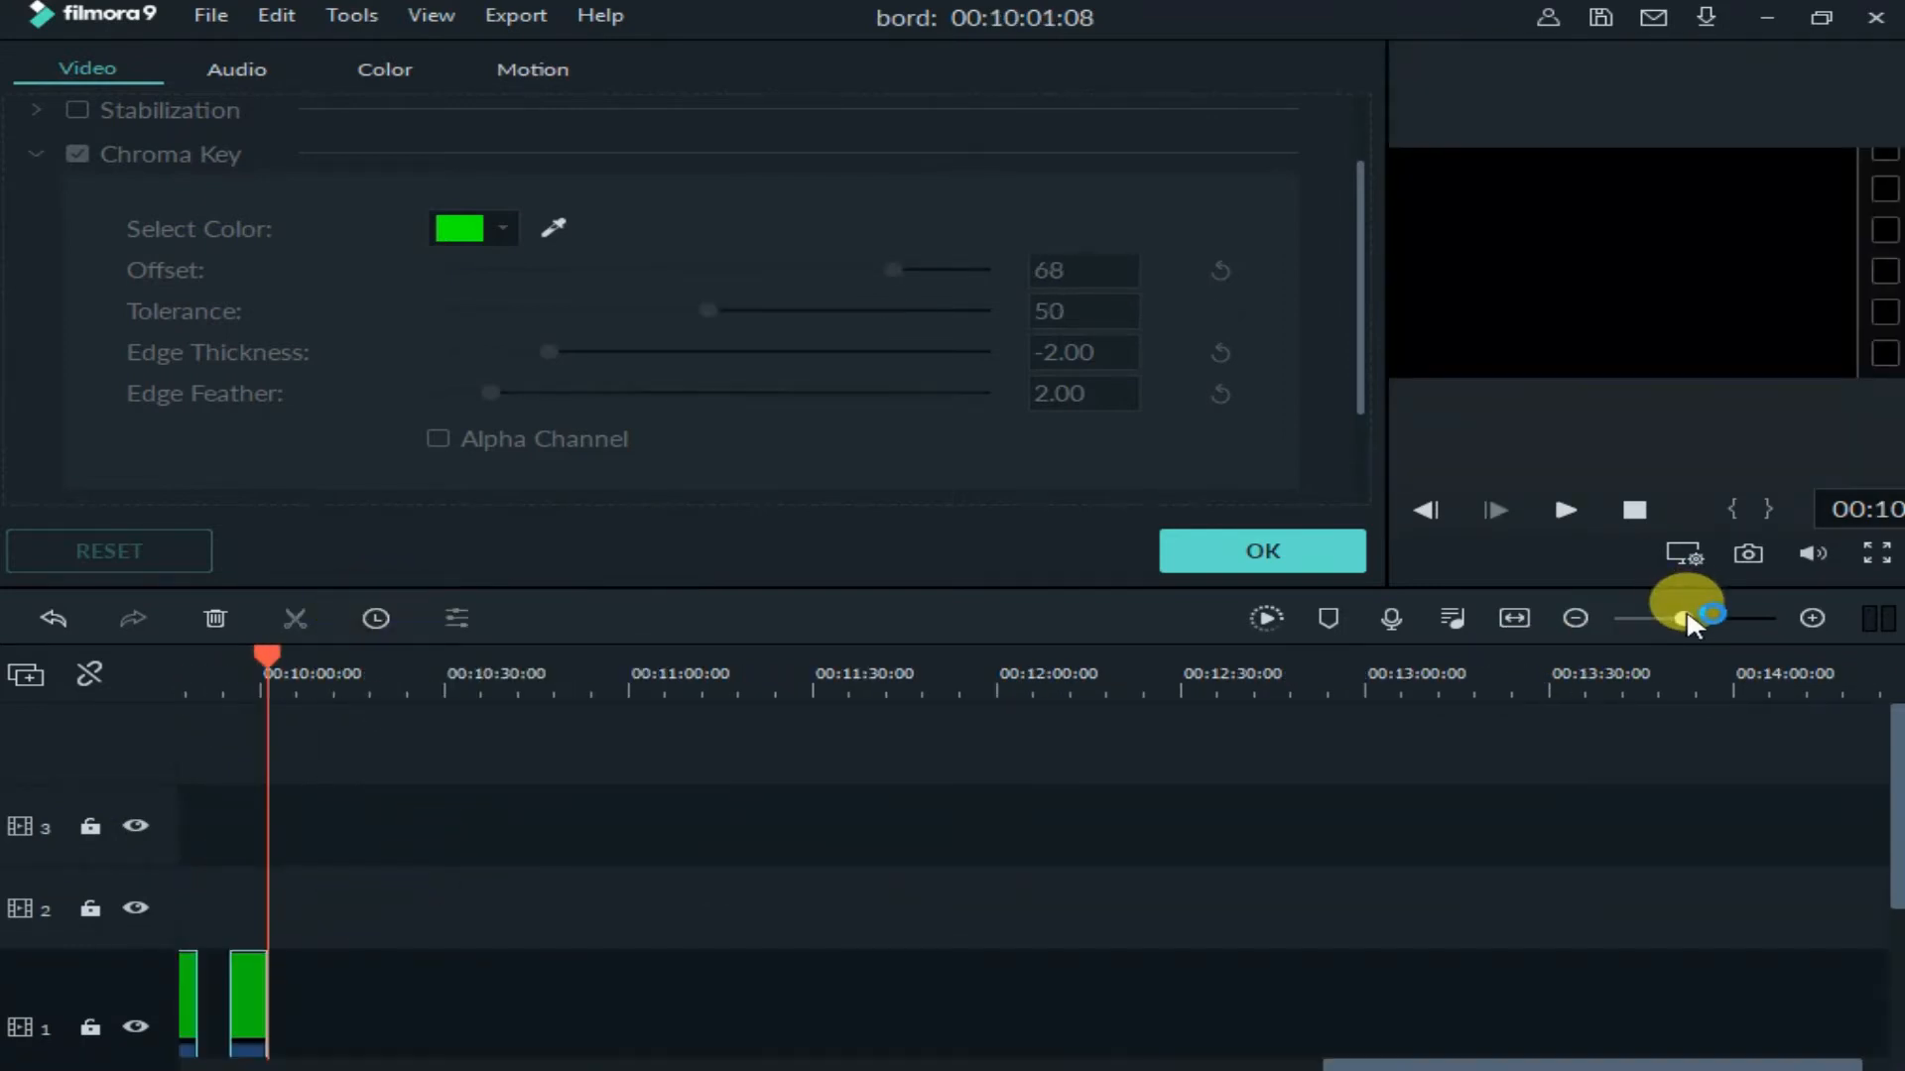
- Move the pasted overlay set onto track 2, starting at about 1:03 after the original overlays
drag(1402, 1063, 1156, 1063)
drag(734, 1012, 466, 957)
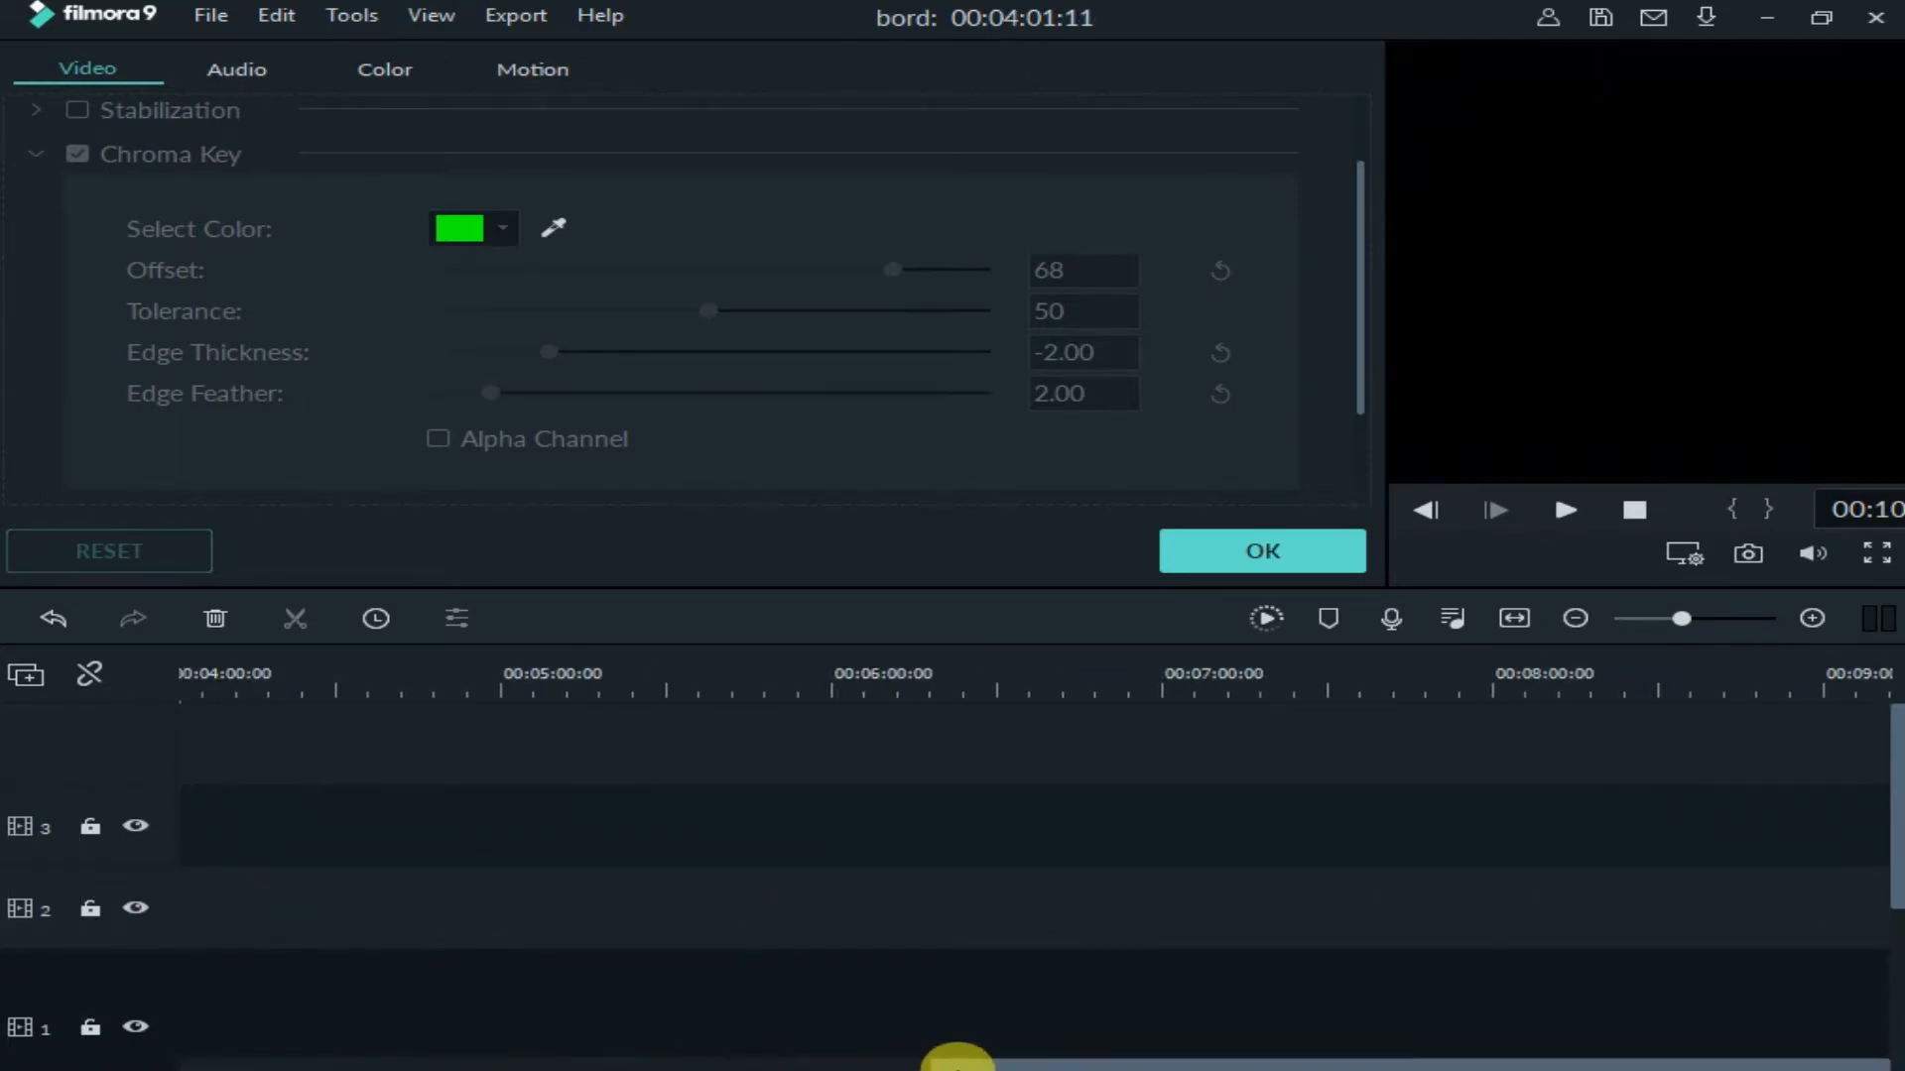
drag(1002, 1062, 327, 1044)
click(376, 694)
drag(1092, 908, 425, 903)
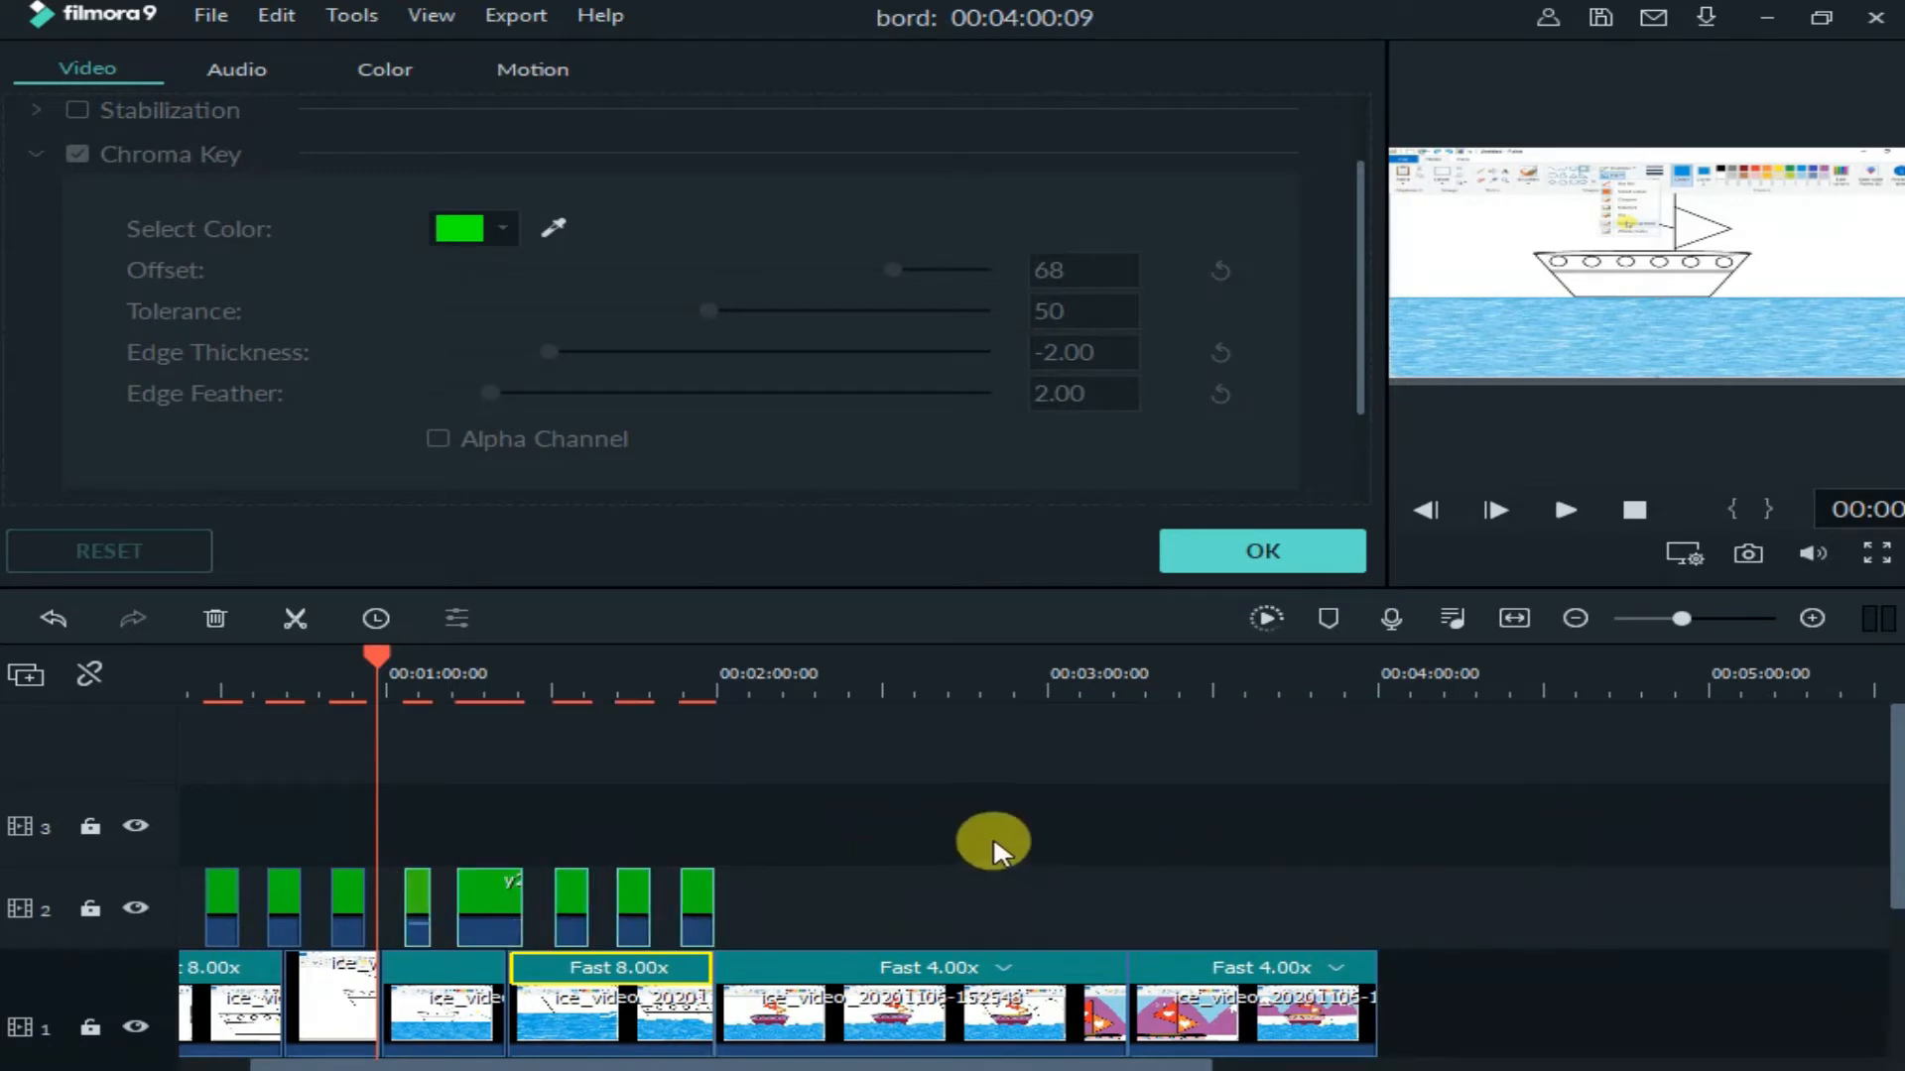
- Paste another copy of the overlay set and move it onto track 2, starting at about 2:10
click(1442, 687)
right_click(1524, 907)
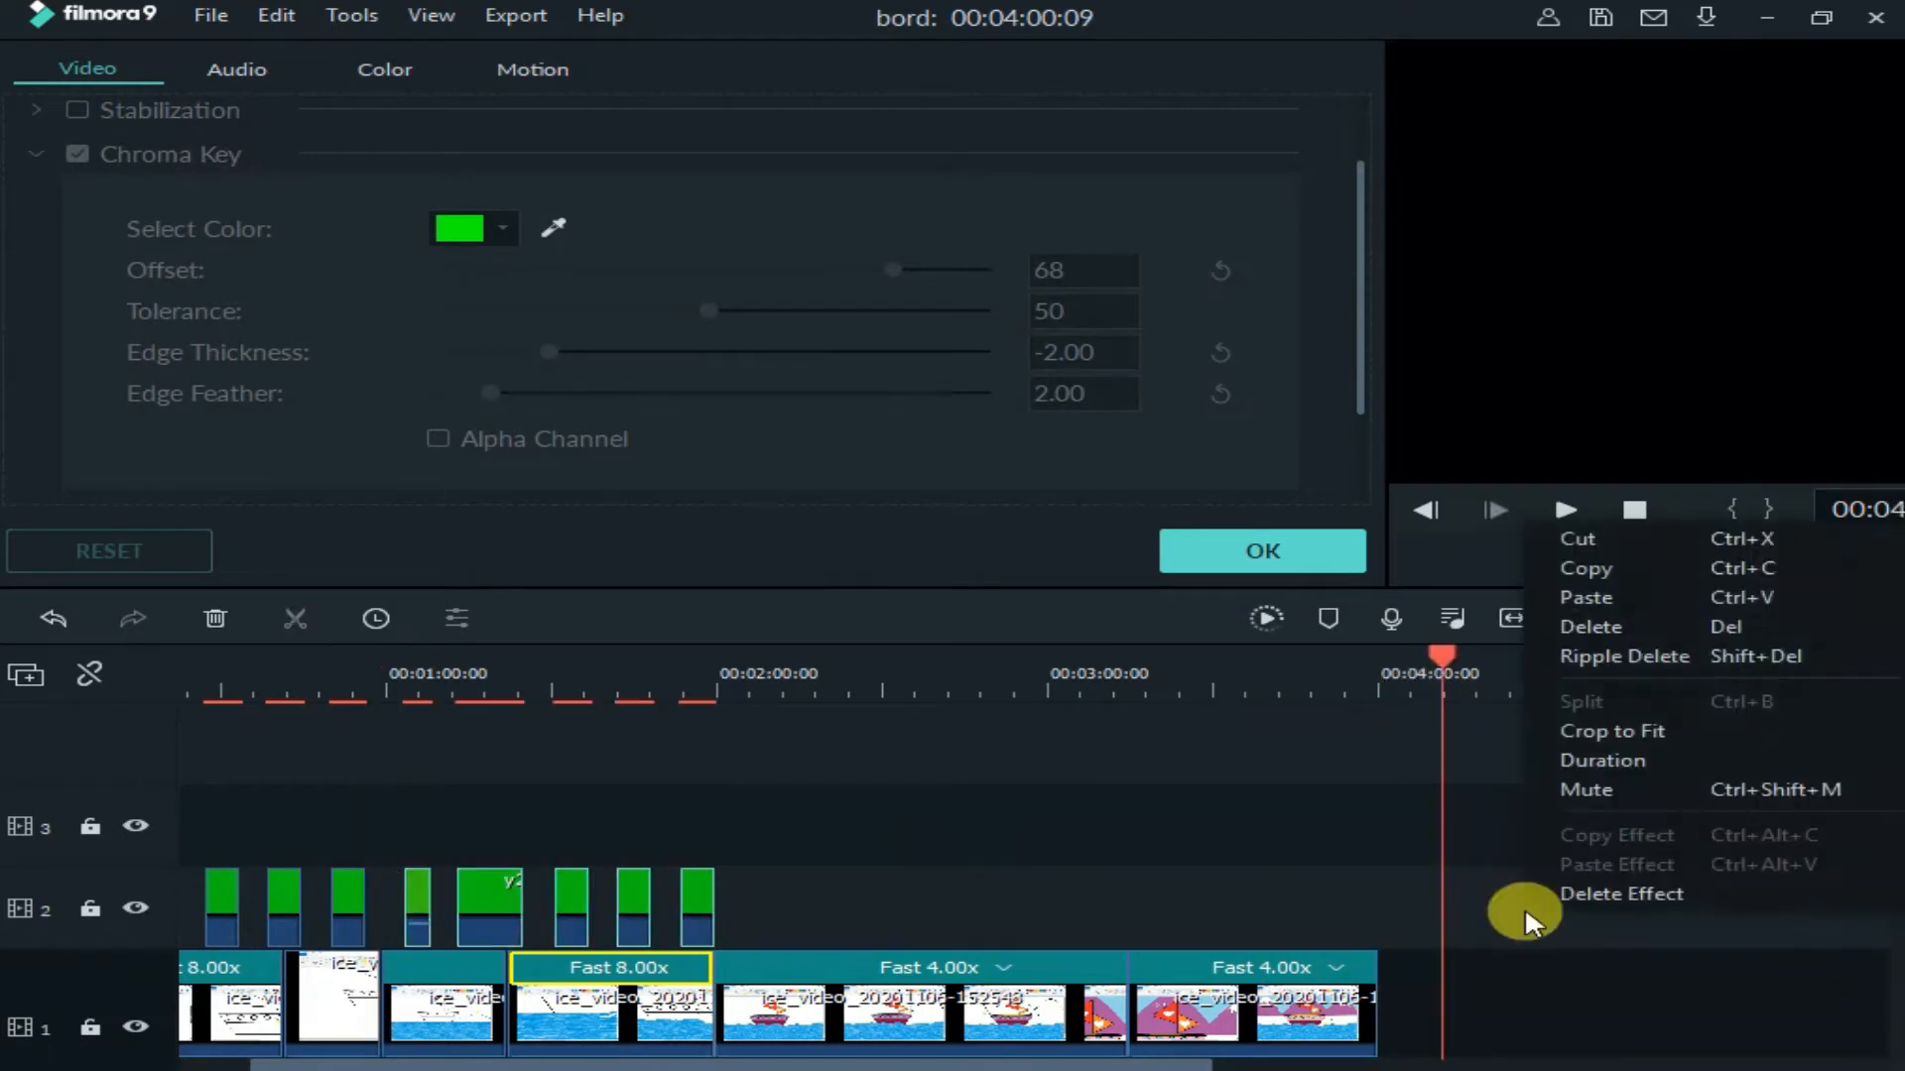
click(1591, 596)
drag(1539, 978, 843, 890)
- Paste one more overlay set and place it on track 2 at about 3:10, over the final section
right_click(1729, 889)
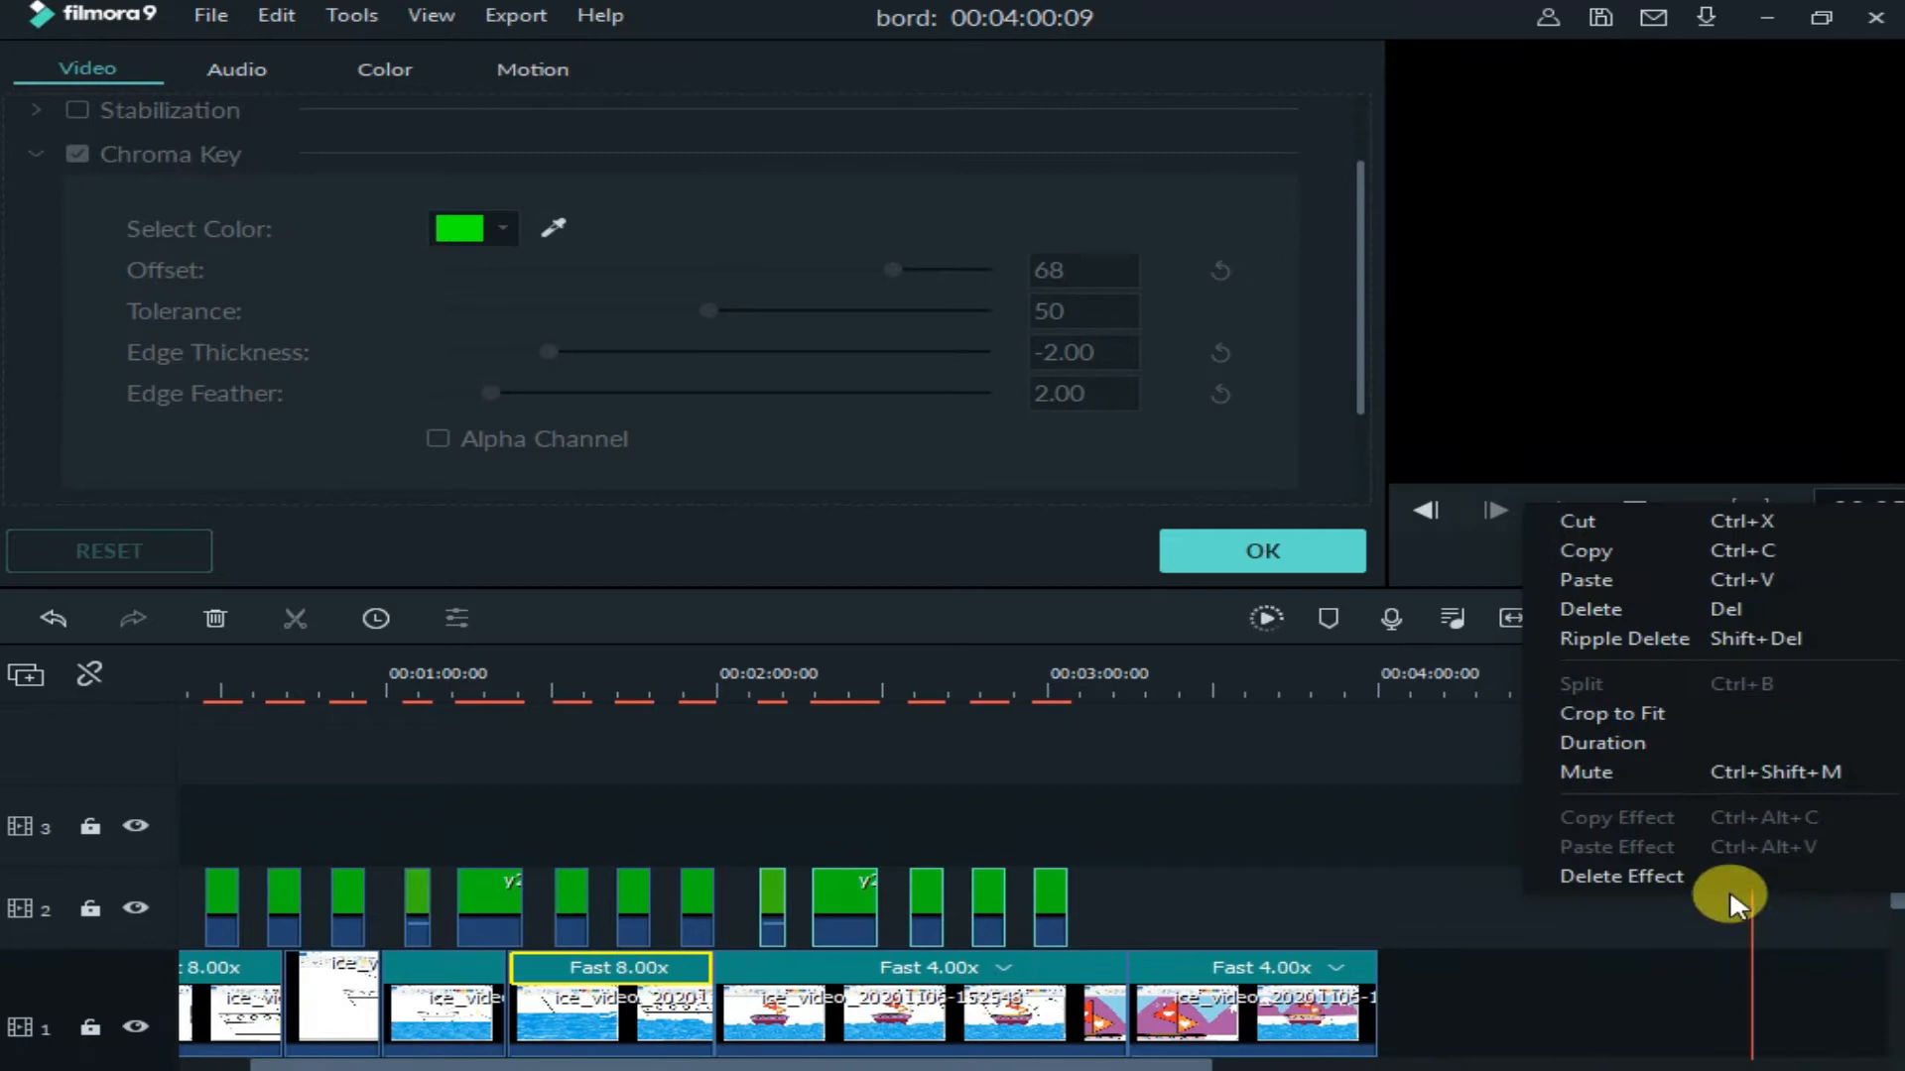
click(1607, 580)
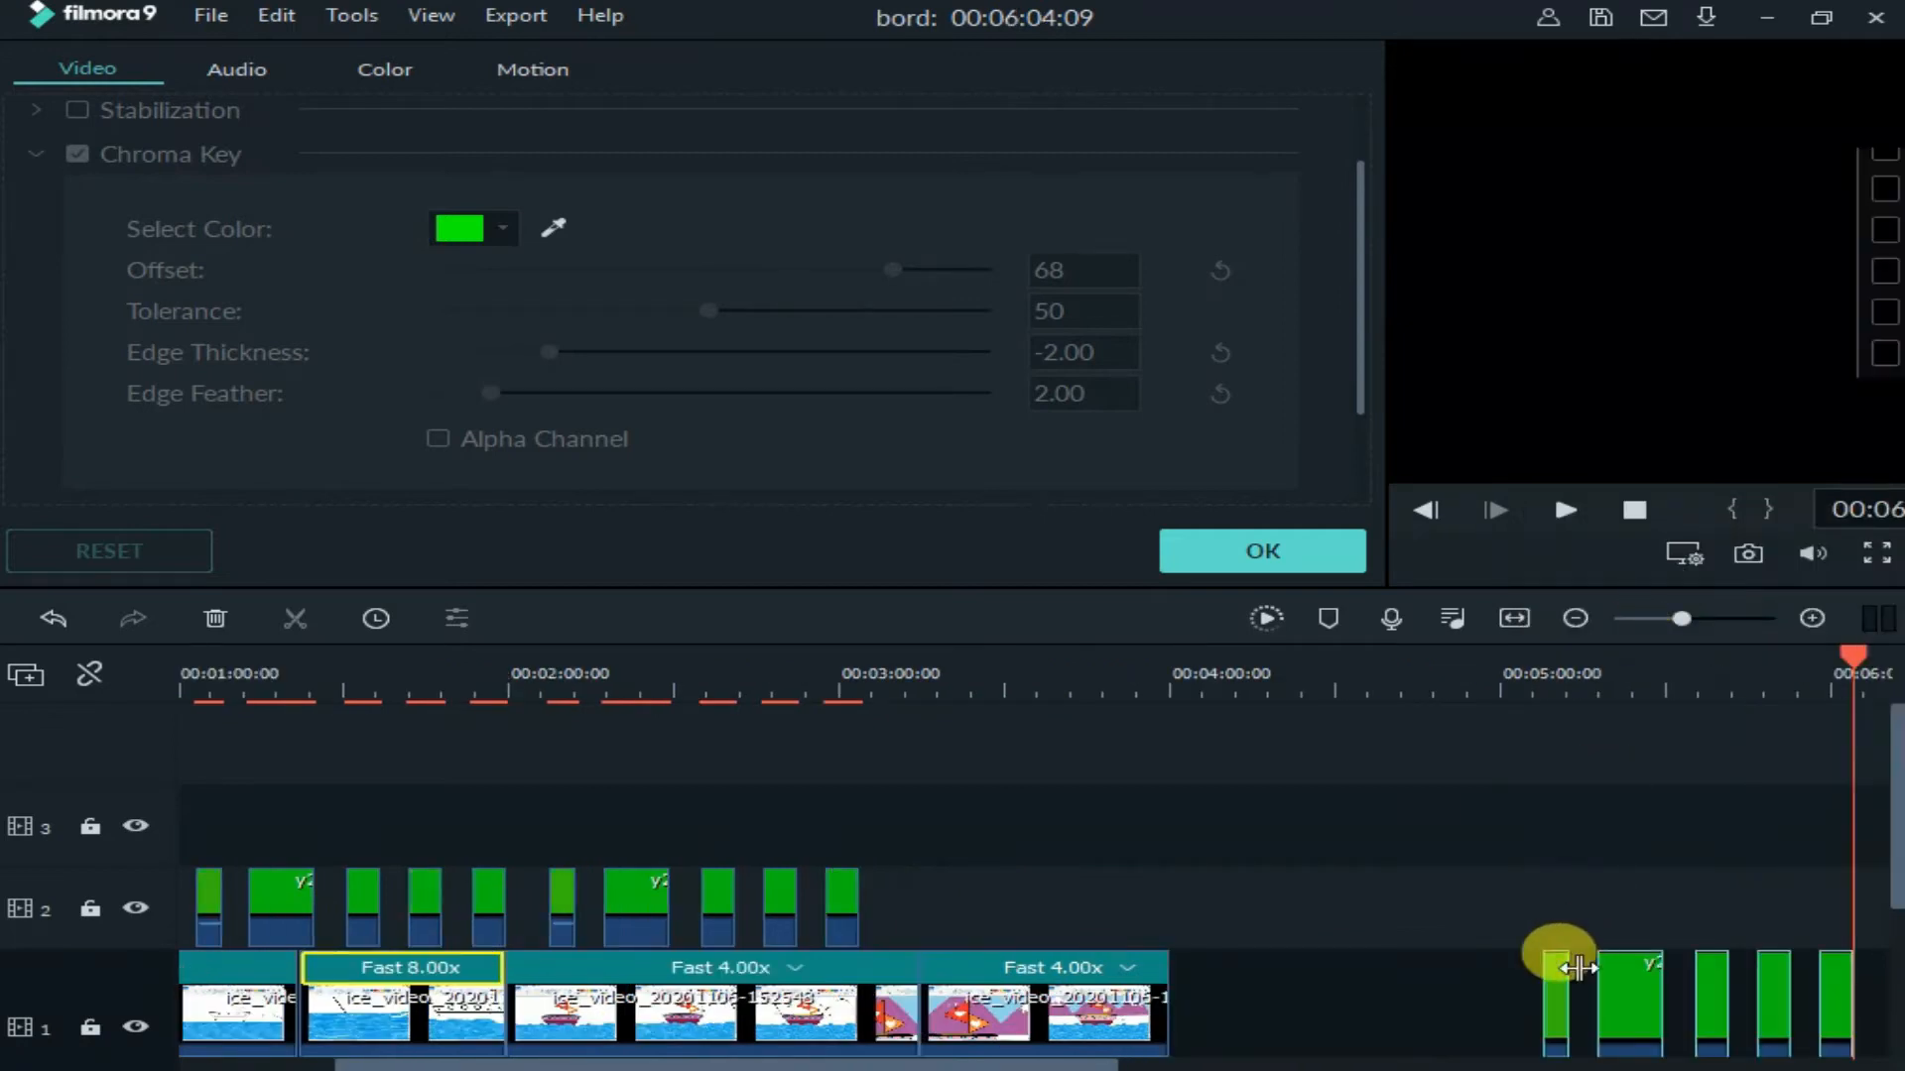
drag(1622, 982, 968, 906)
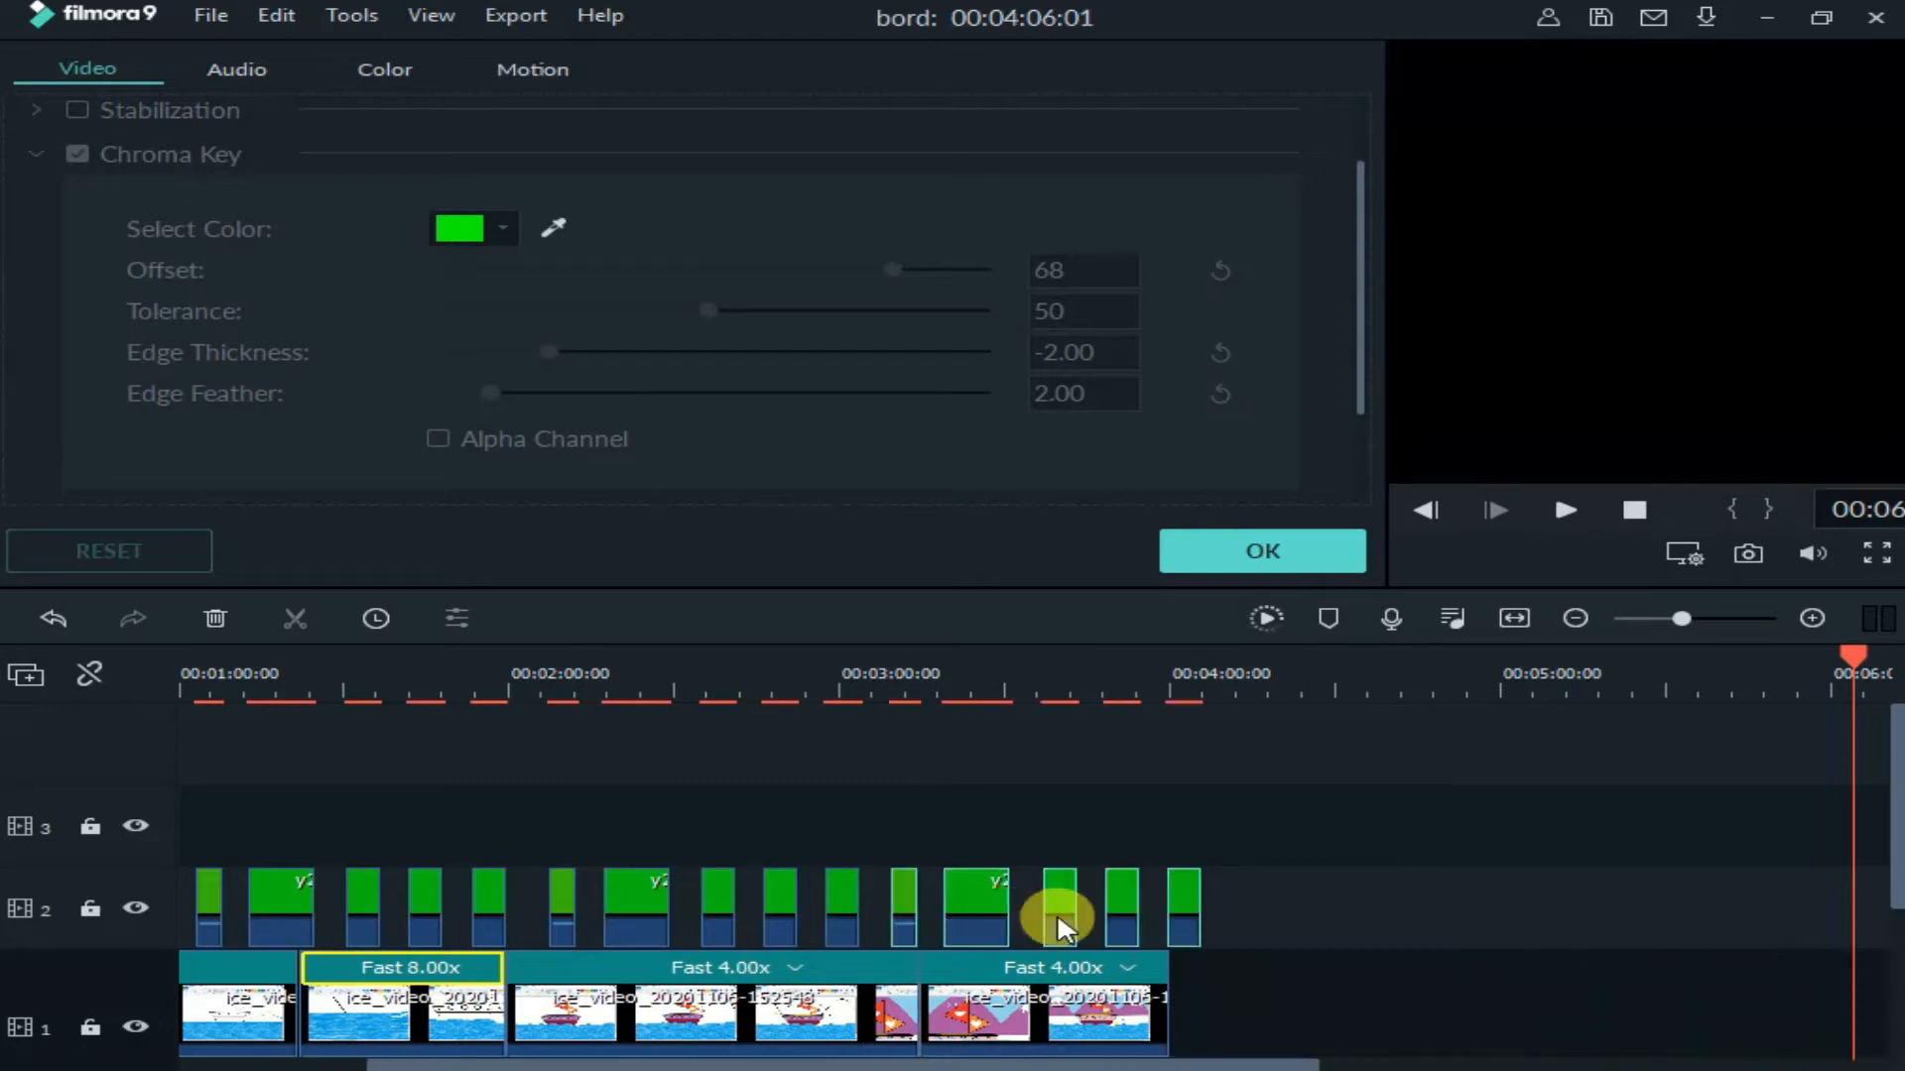
- Delete the last two overlay clips at the end of track 2
click(1122, 861)
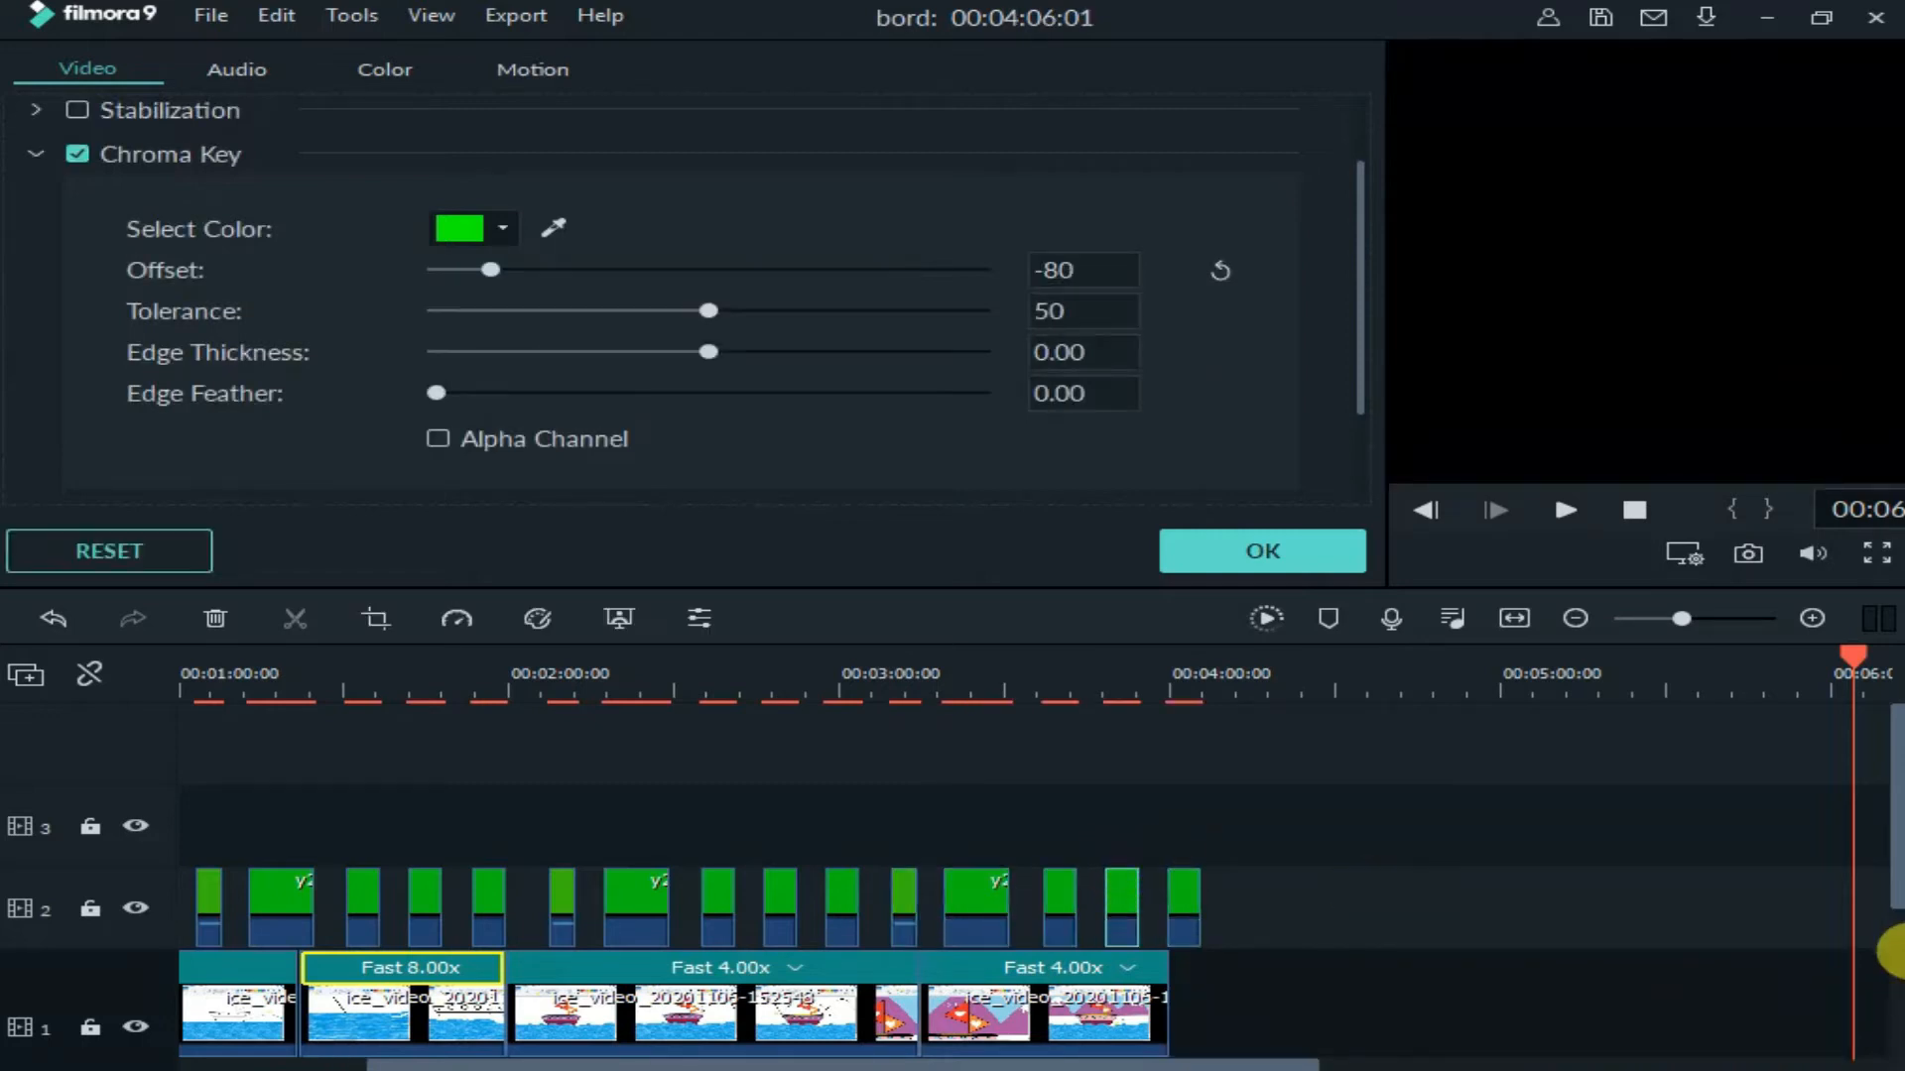
key(Delete)
click(959, 1016)
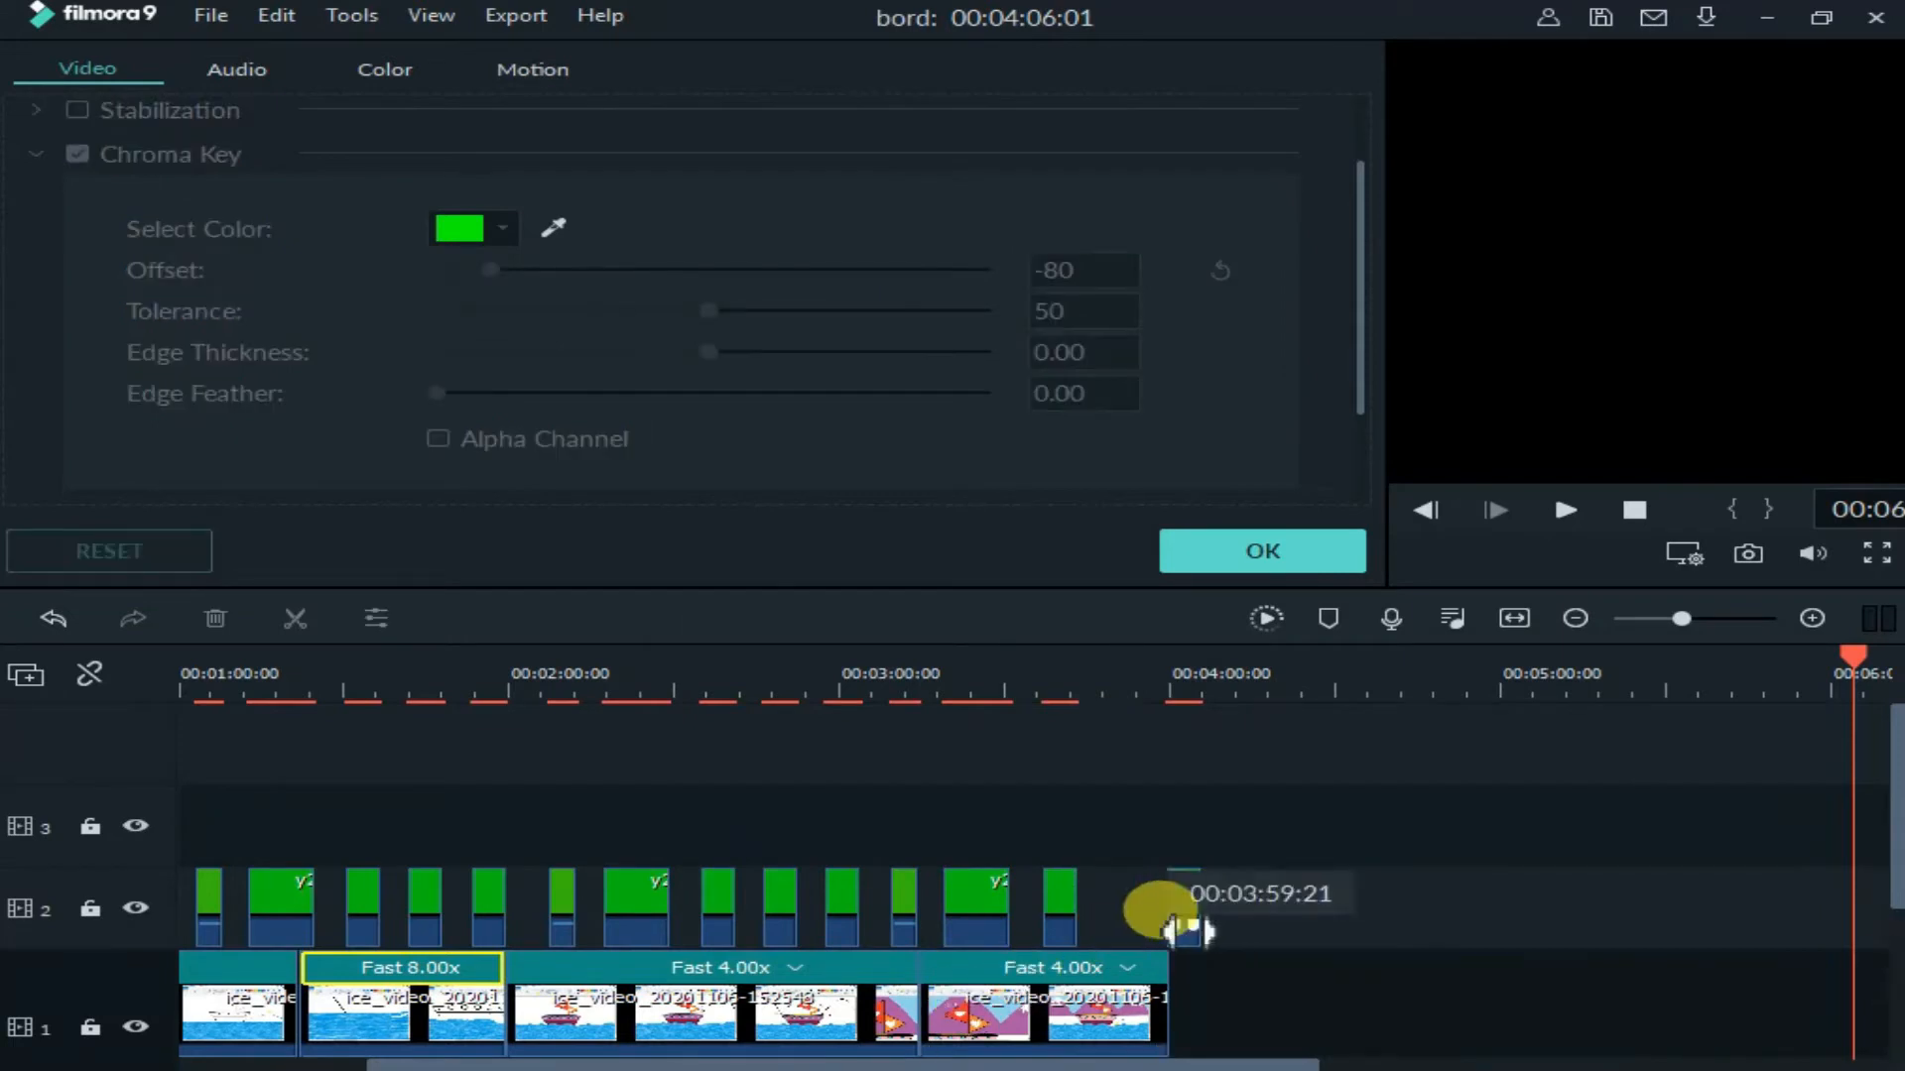
click(1181, 905)
key(Delete)
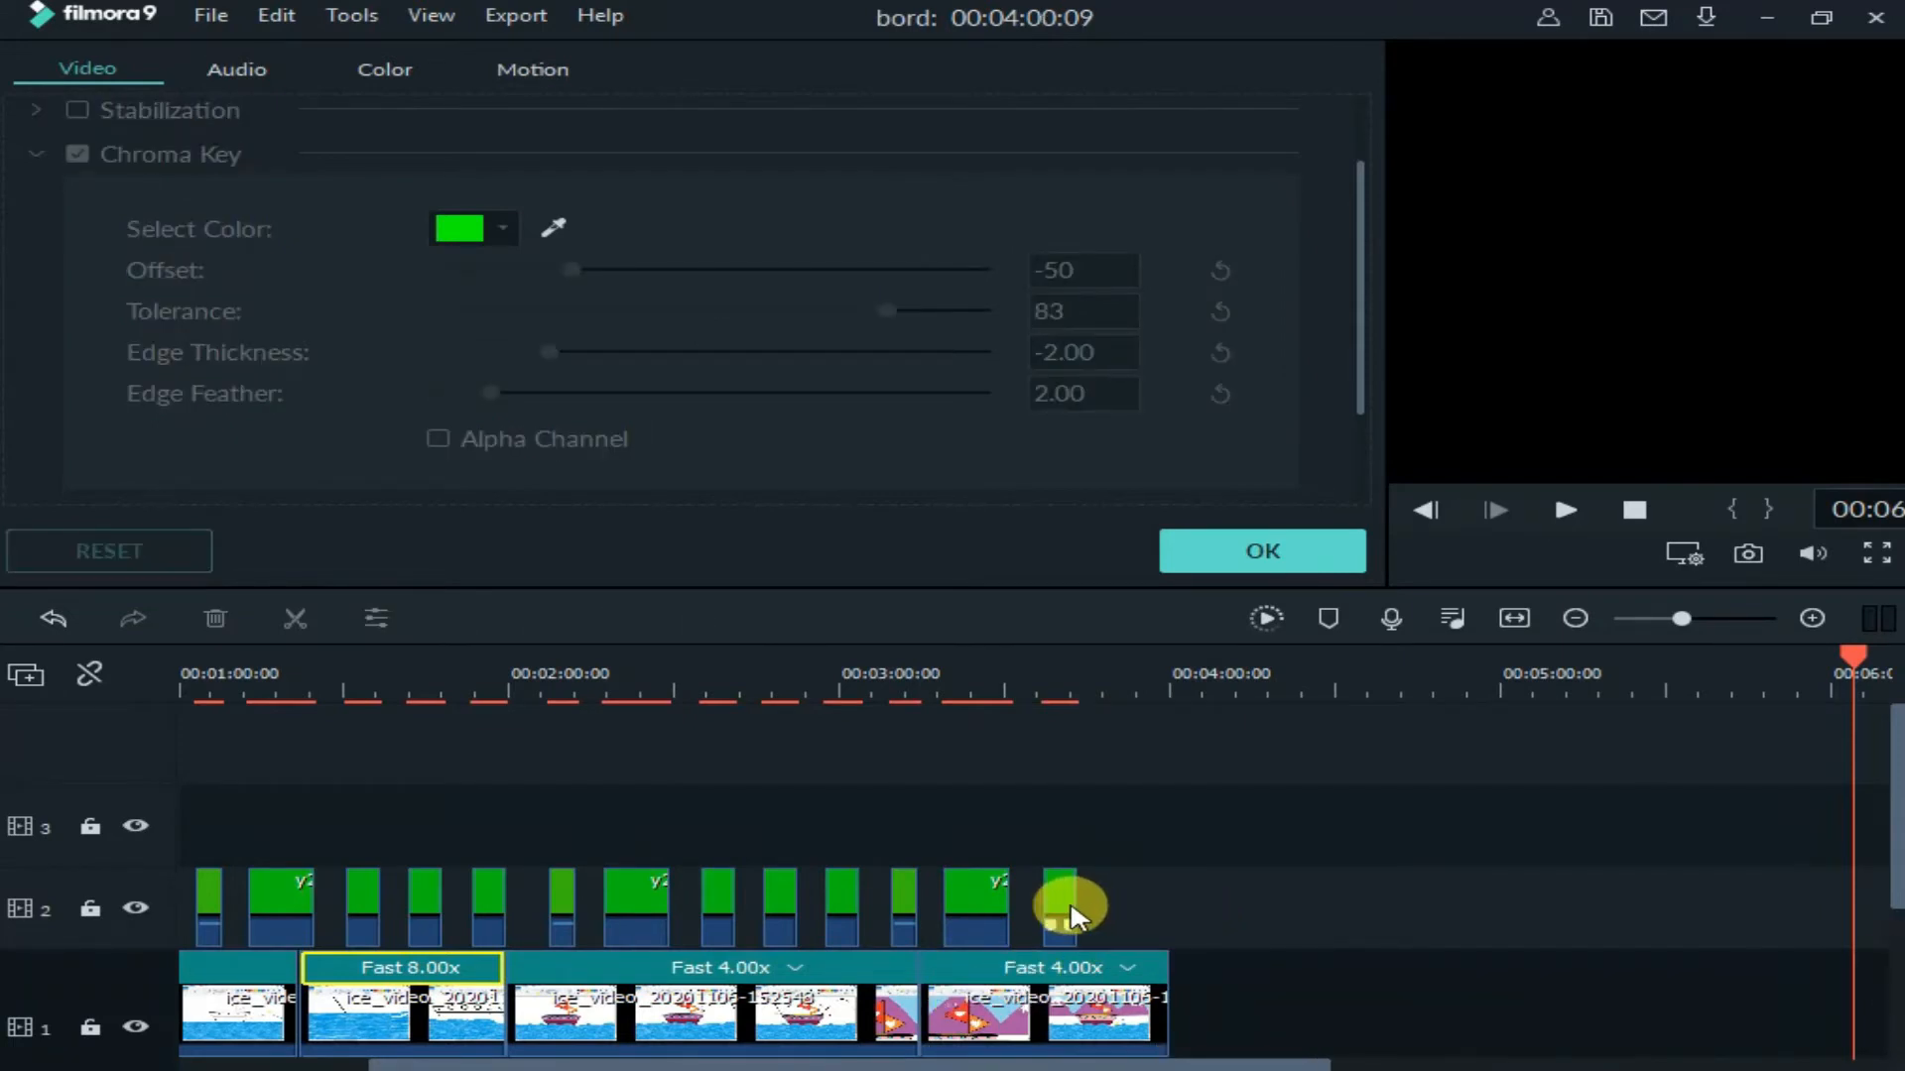
- Shift the remaining last overlay clip slightly later on track 2 and accept the clip settings
drag(1071, 915, 1099, 914)
click(997, 908)
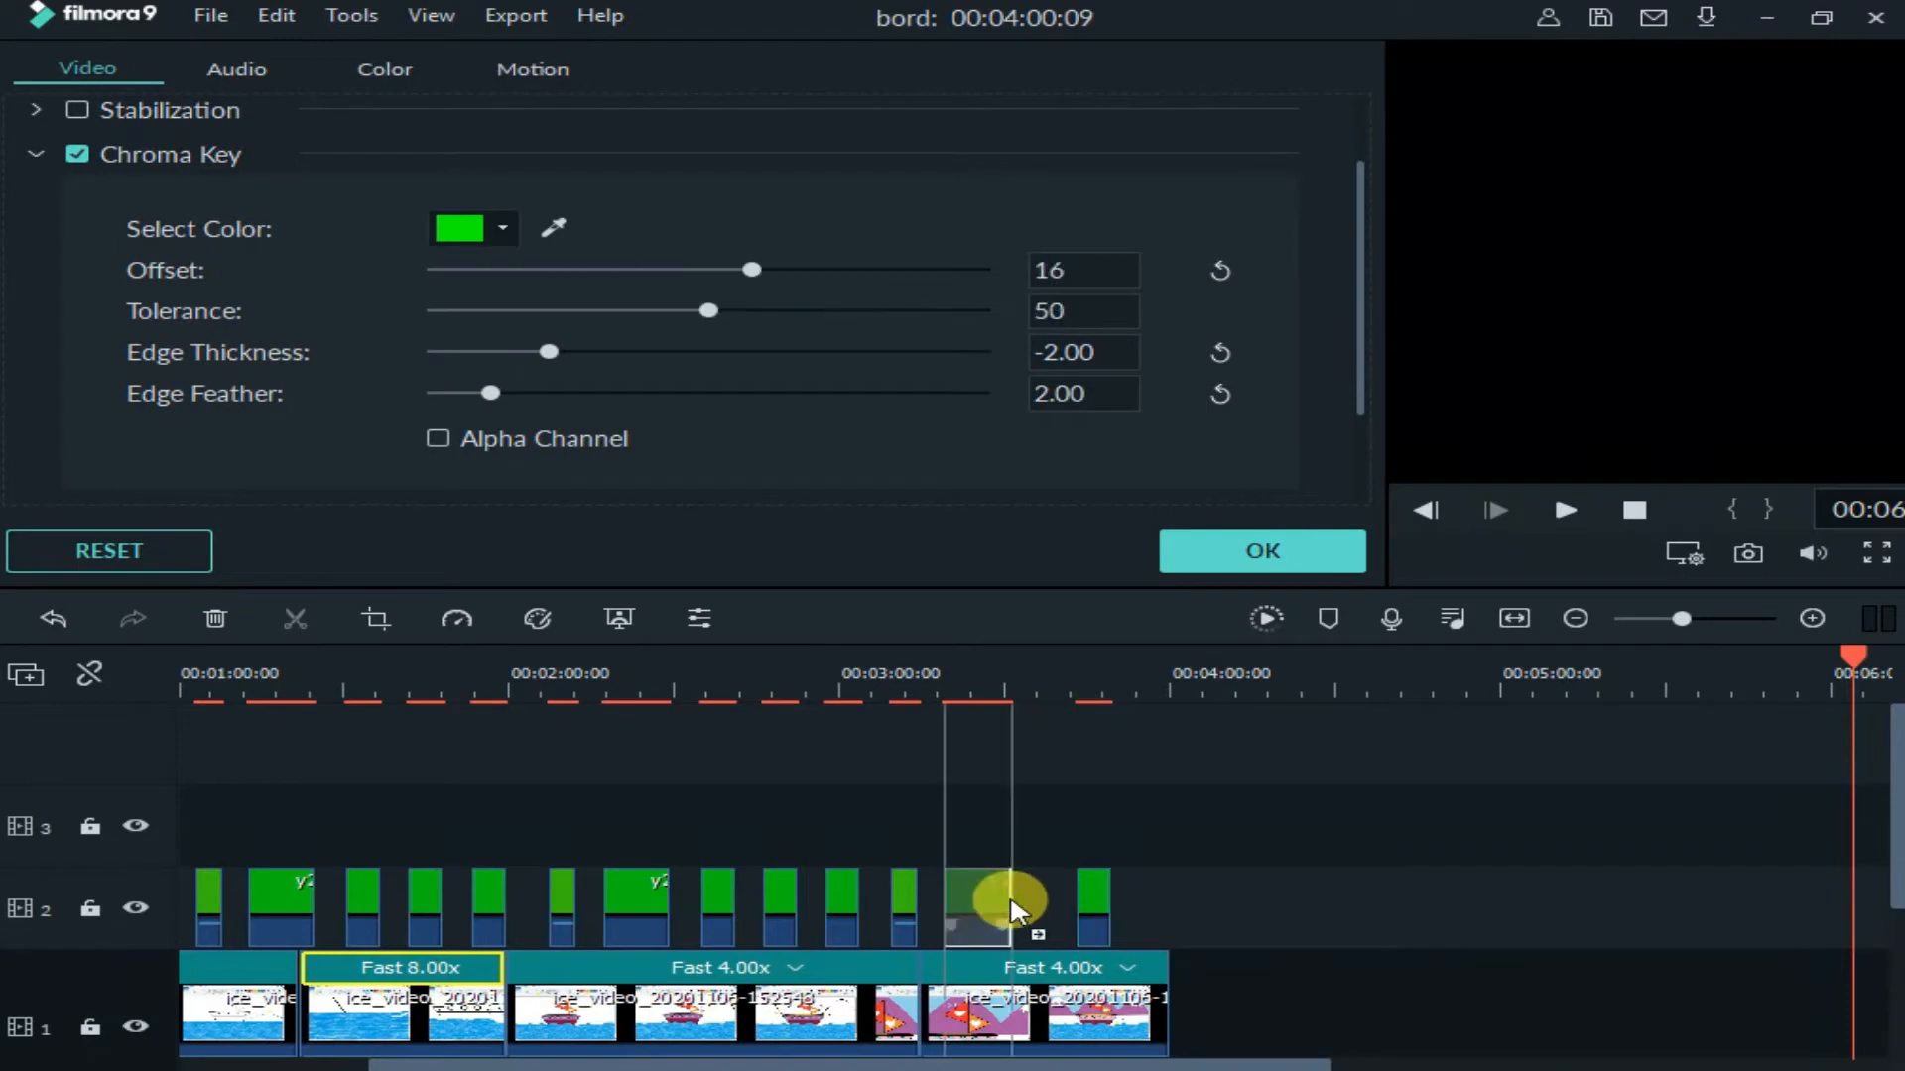
click(1286, 543)
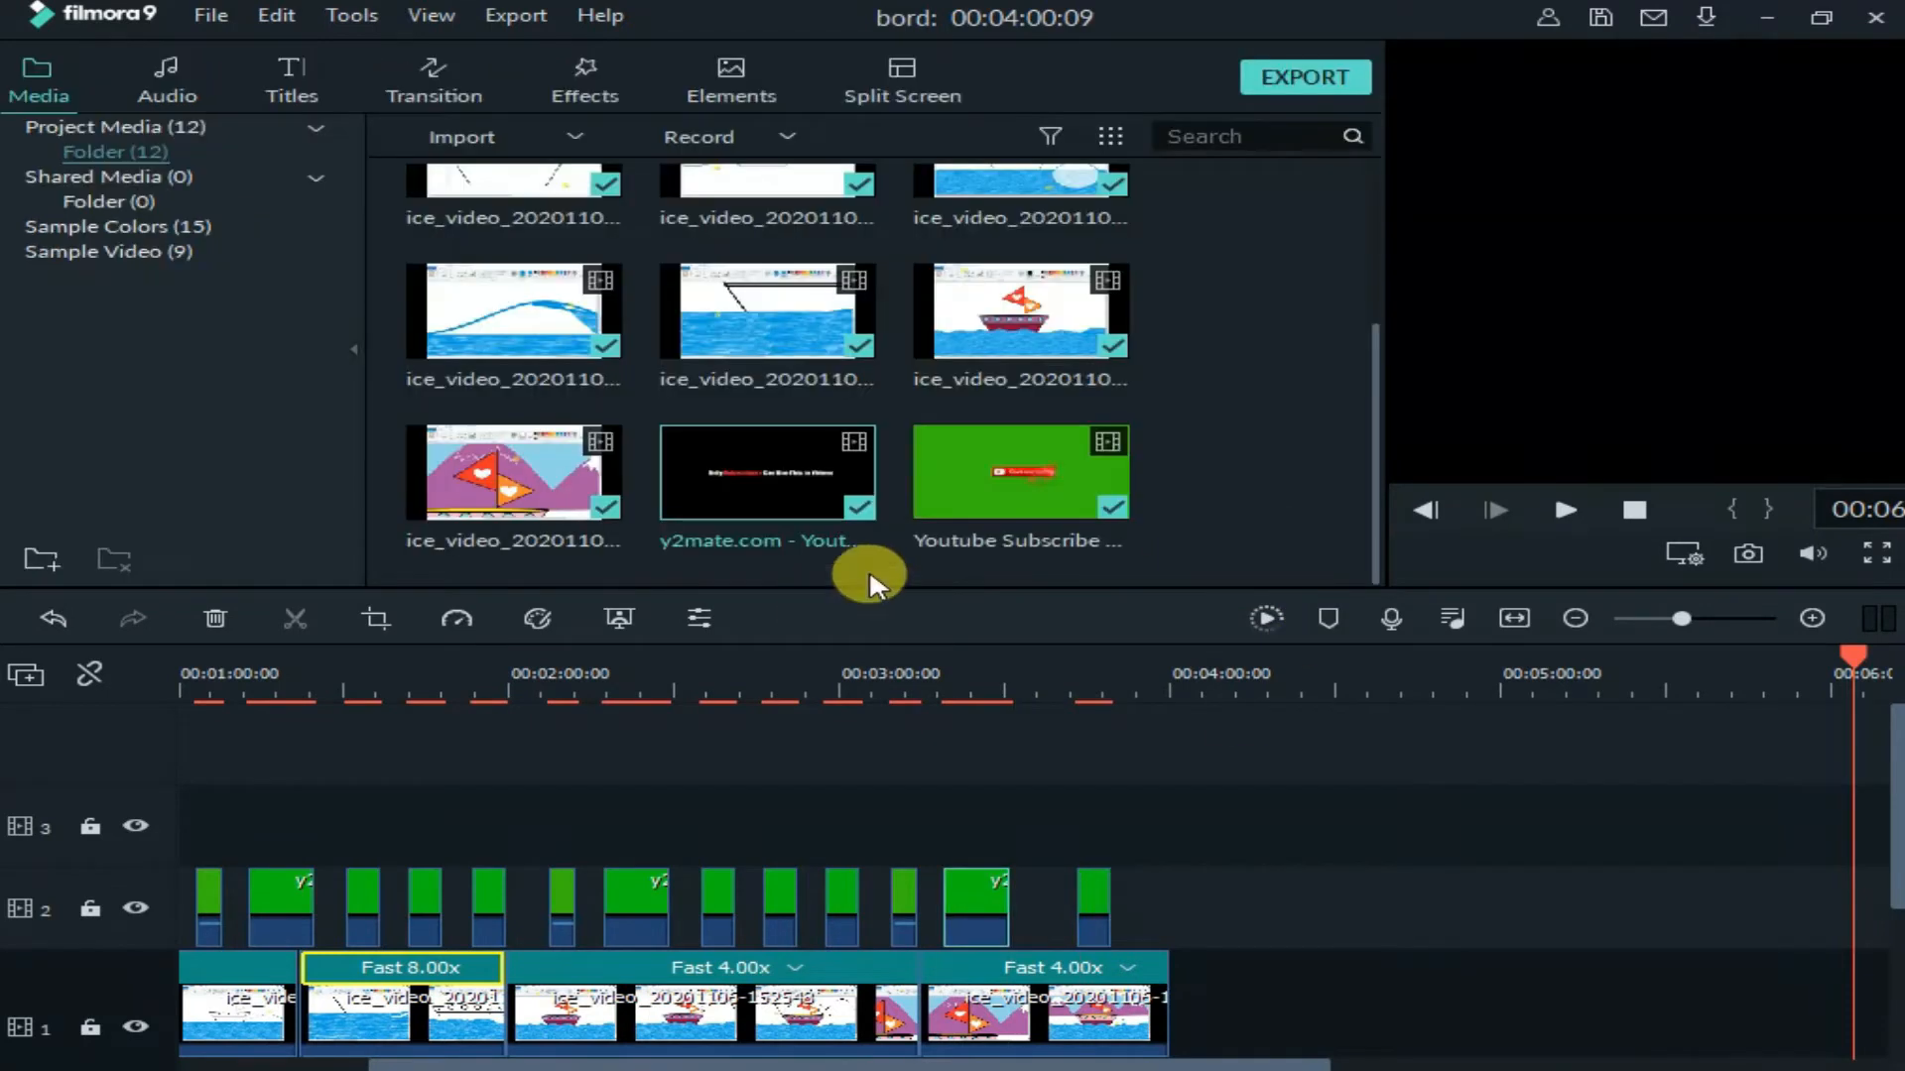
- Search Local Disk (E:) for "tha" and import the "Thanks For Watching! - Outro" video into the project media
double_click(1257, 510)
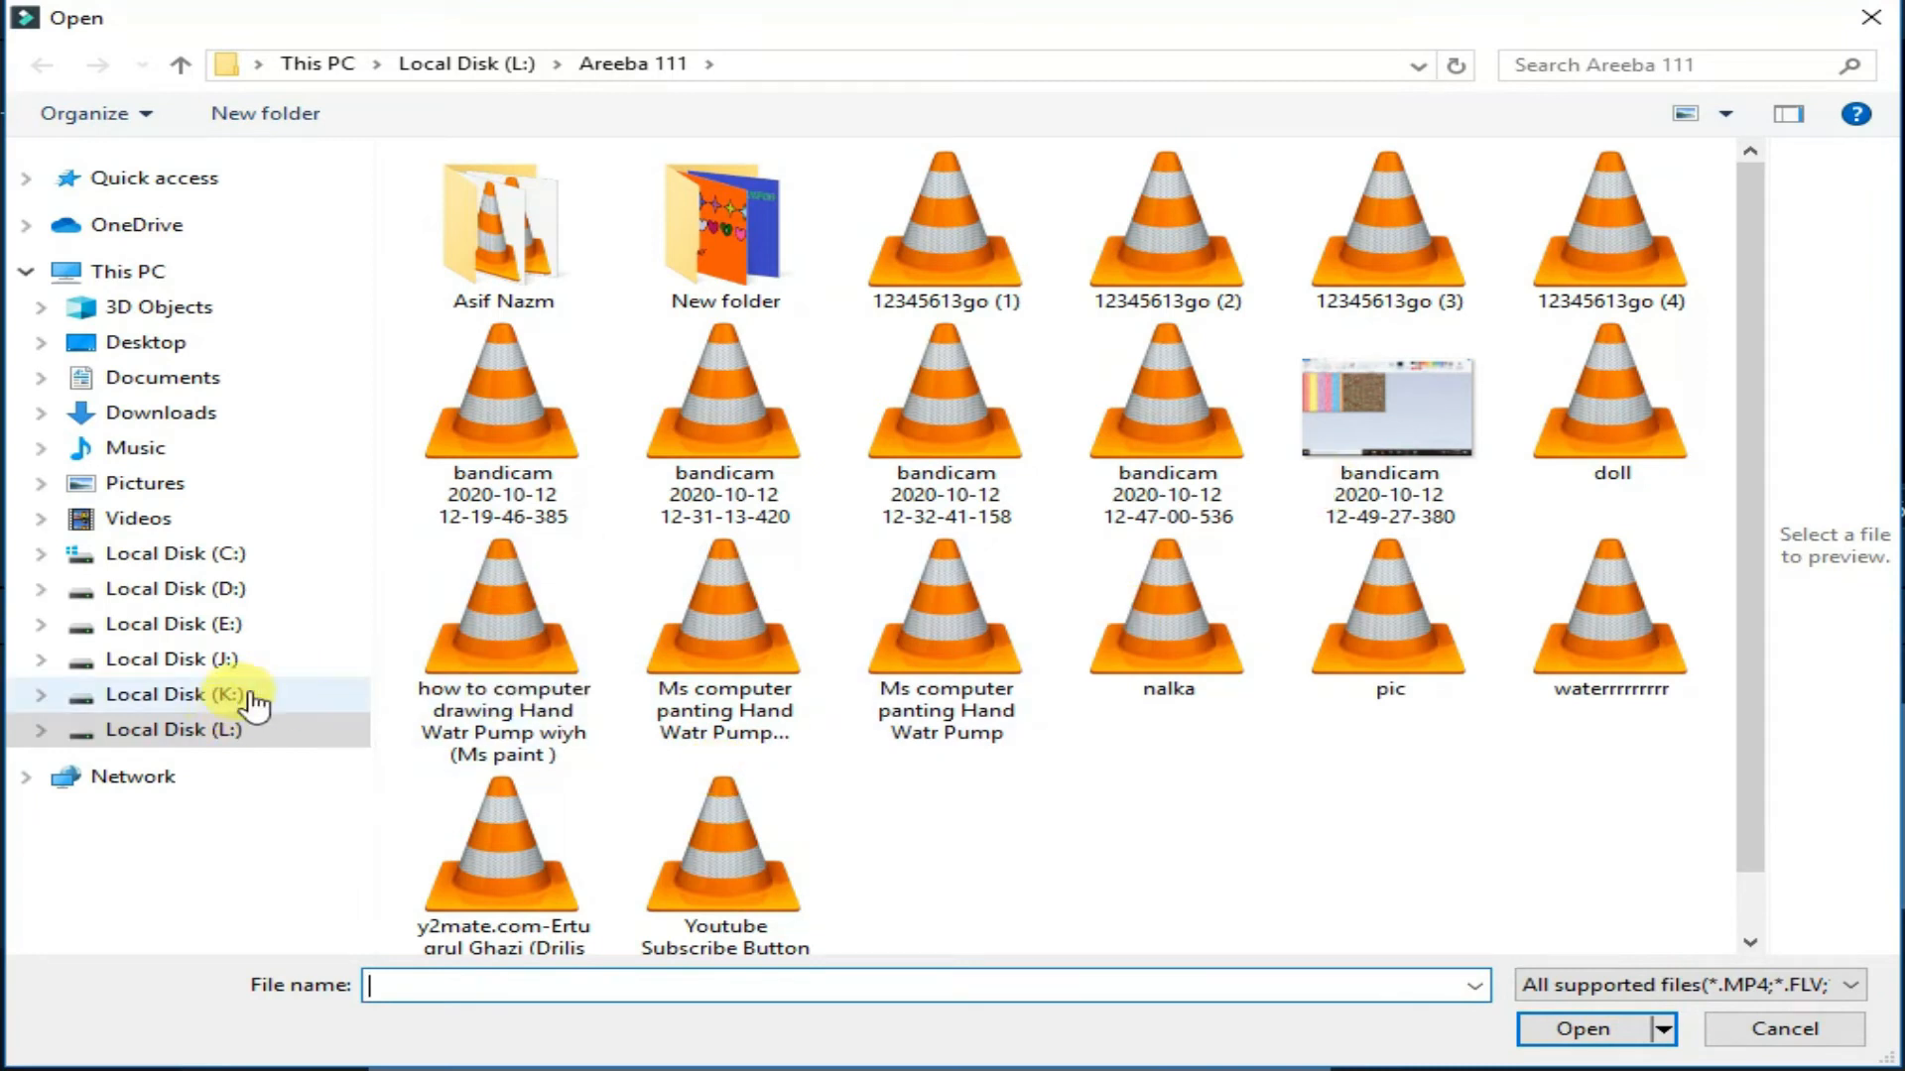
click(242, 624)
click(1725, 65)
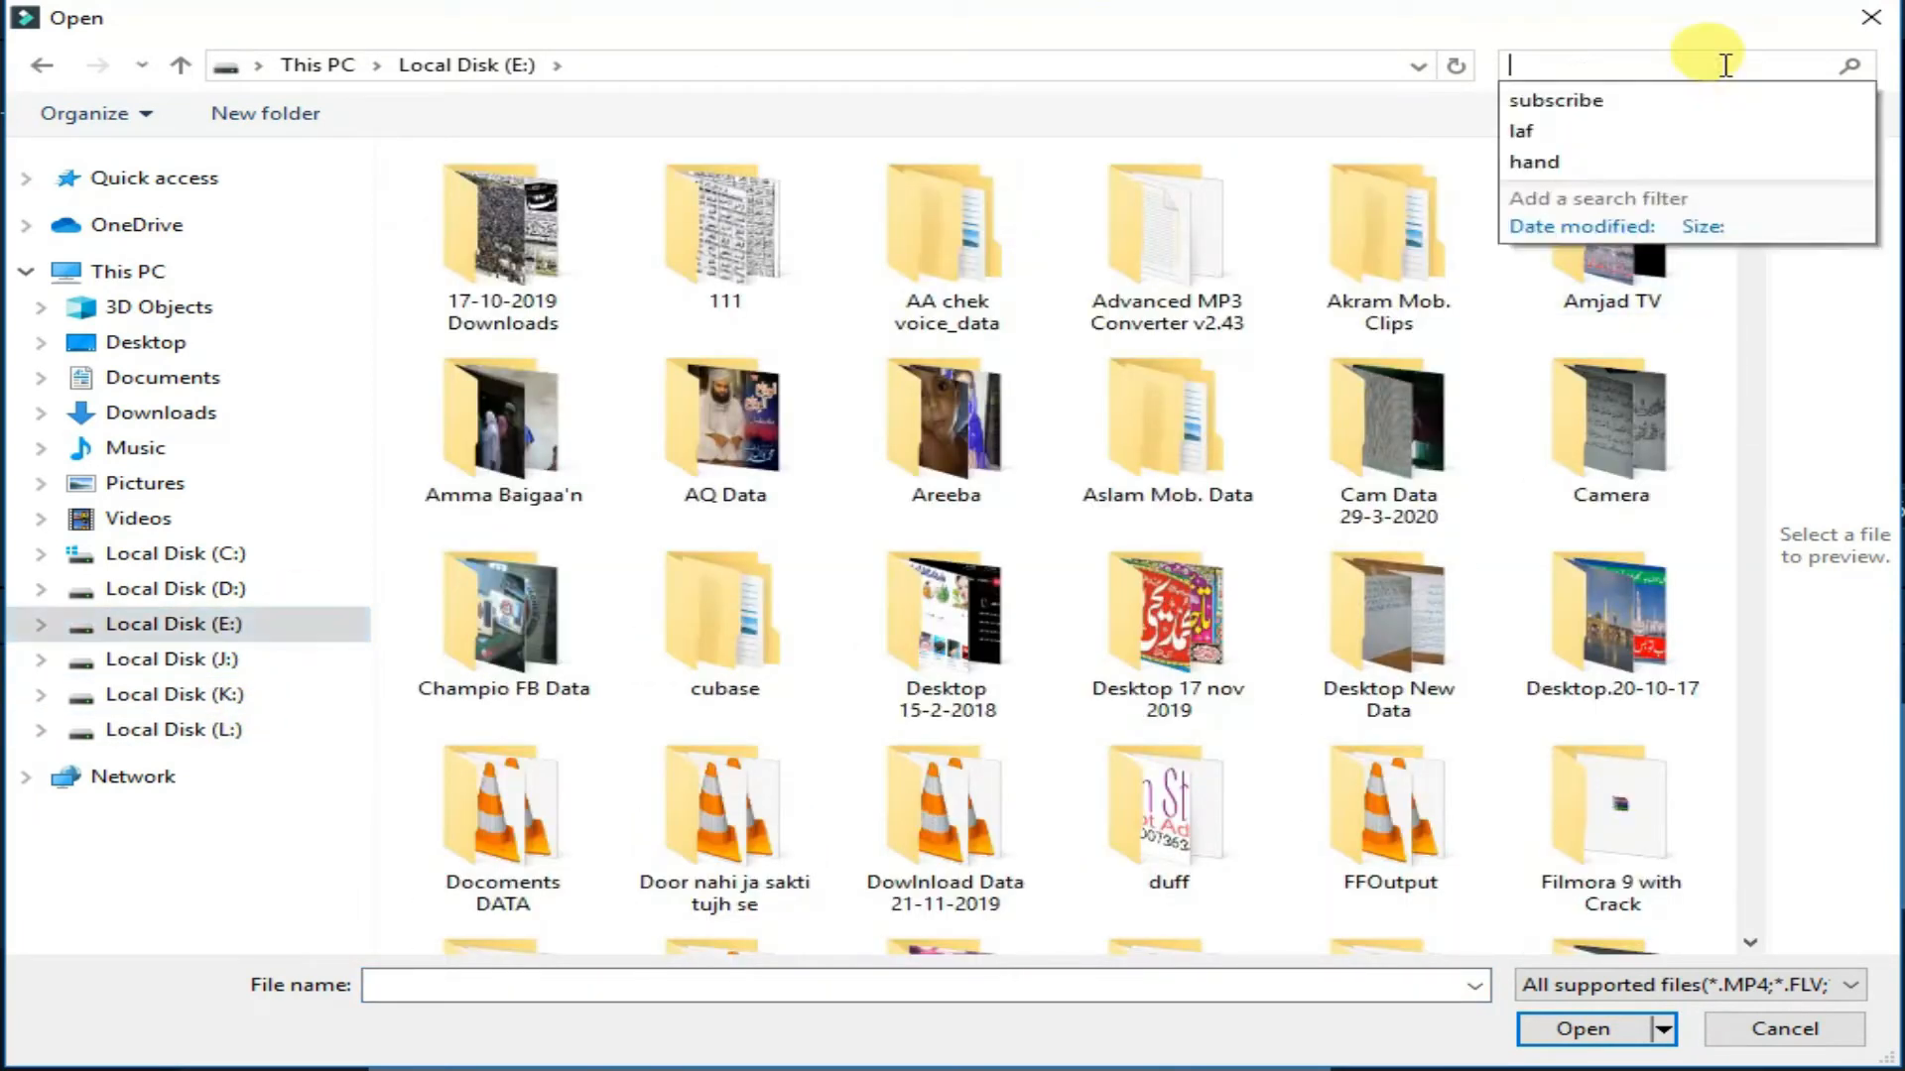
text(tha)
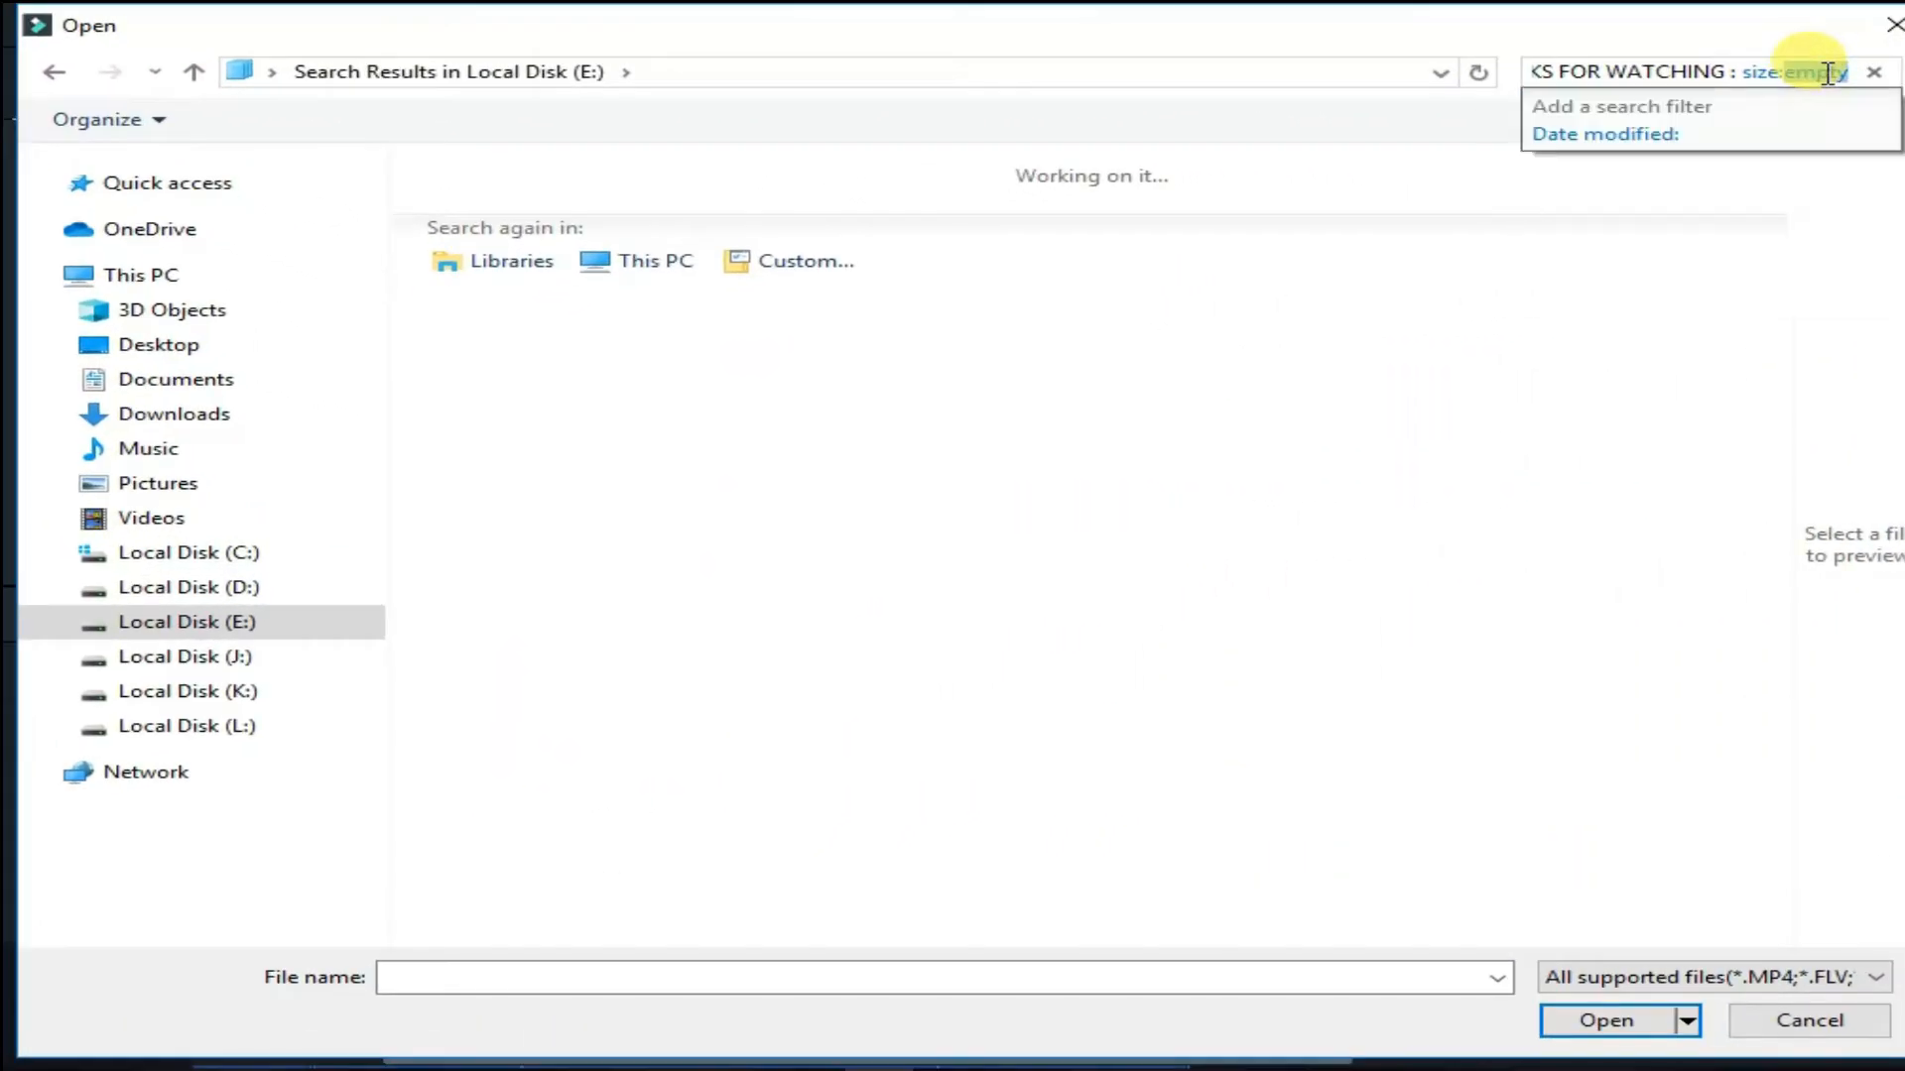
key(ctrl+a)
key(BackSpace)
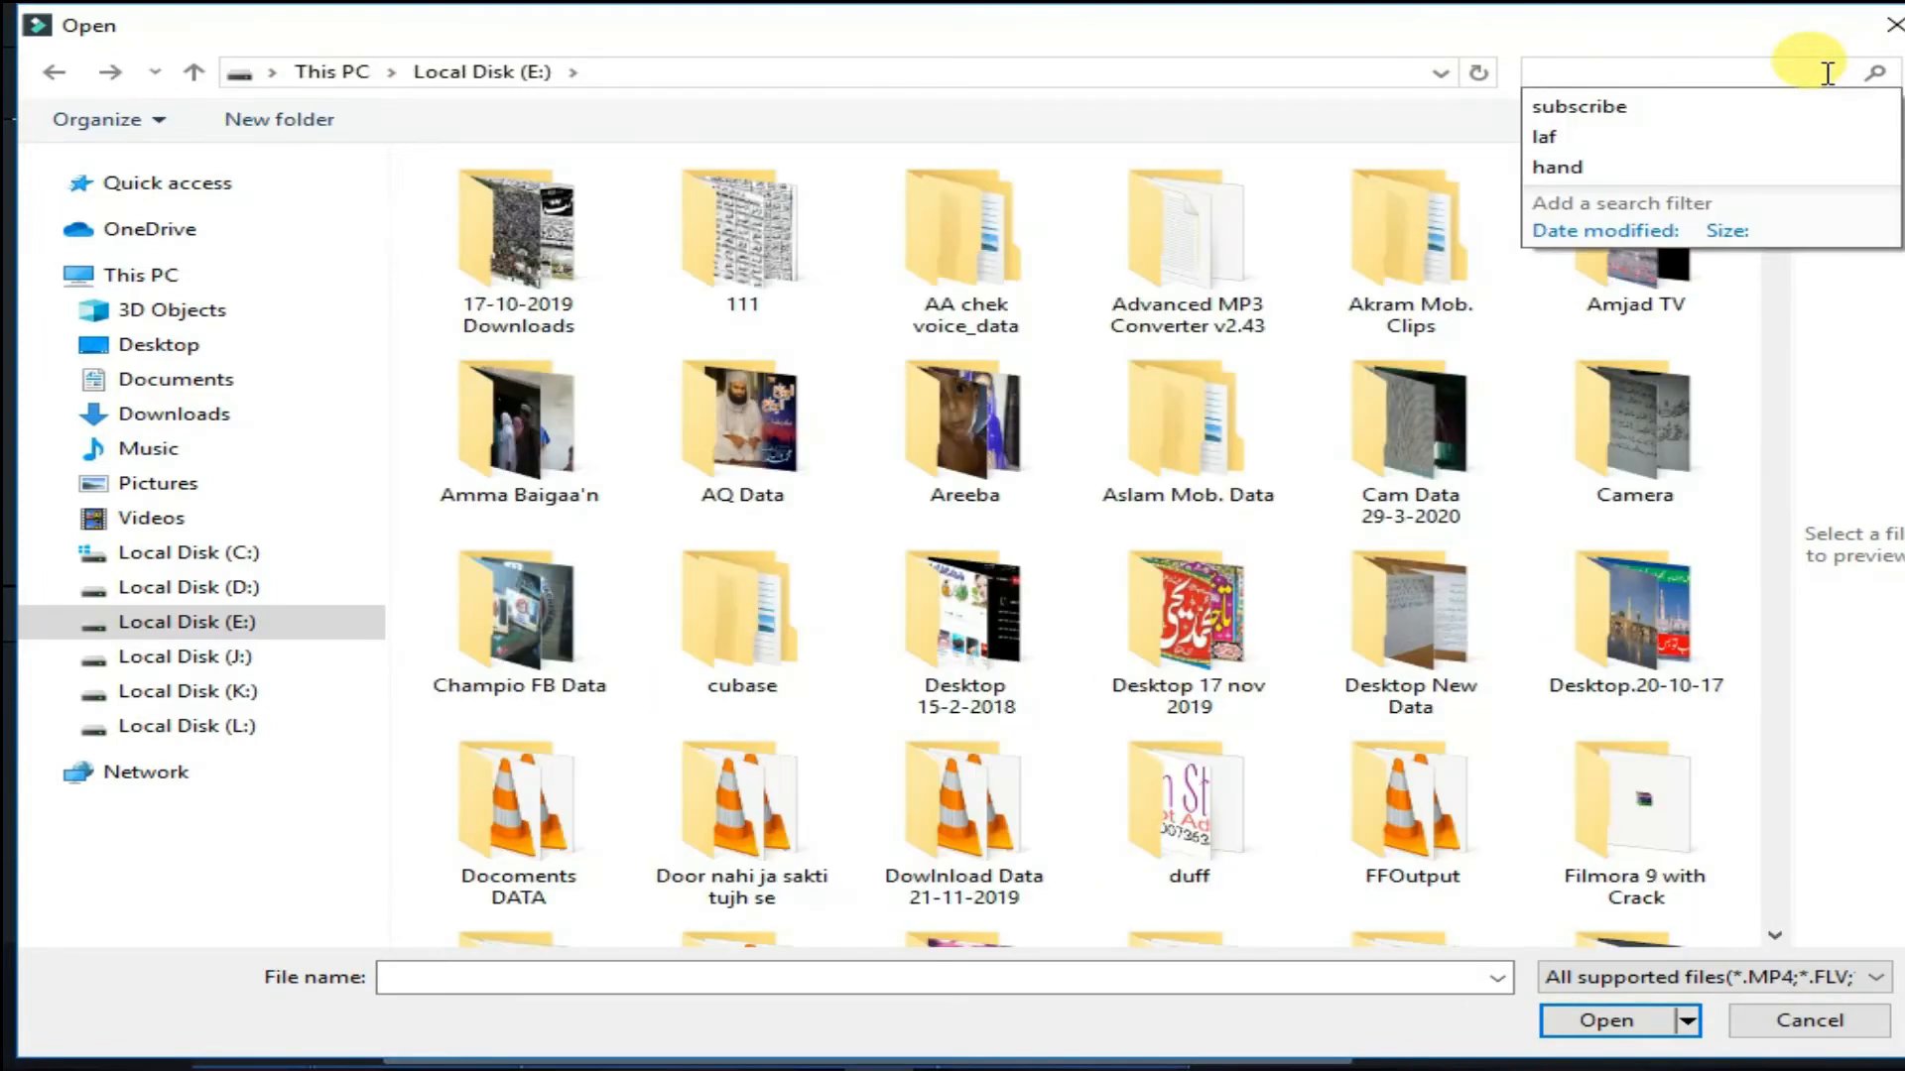
text(tha)
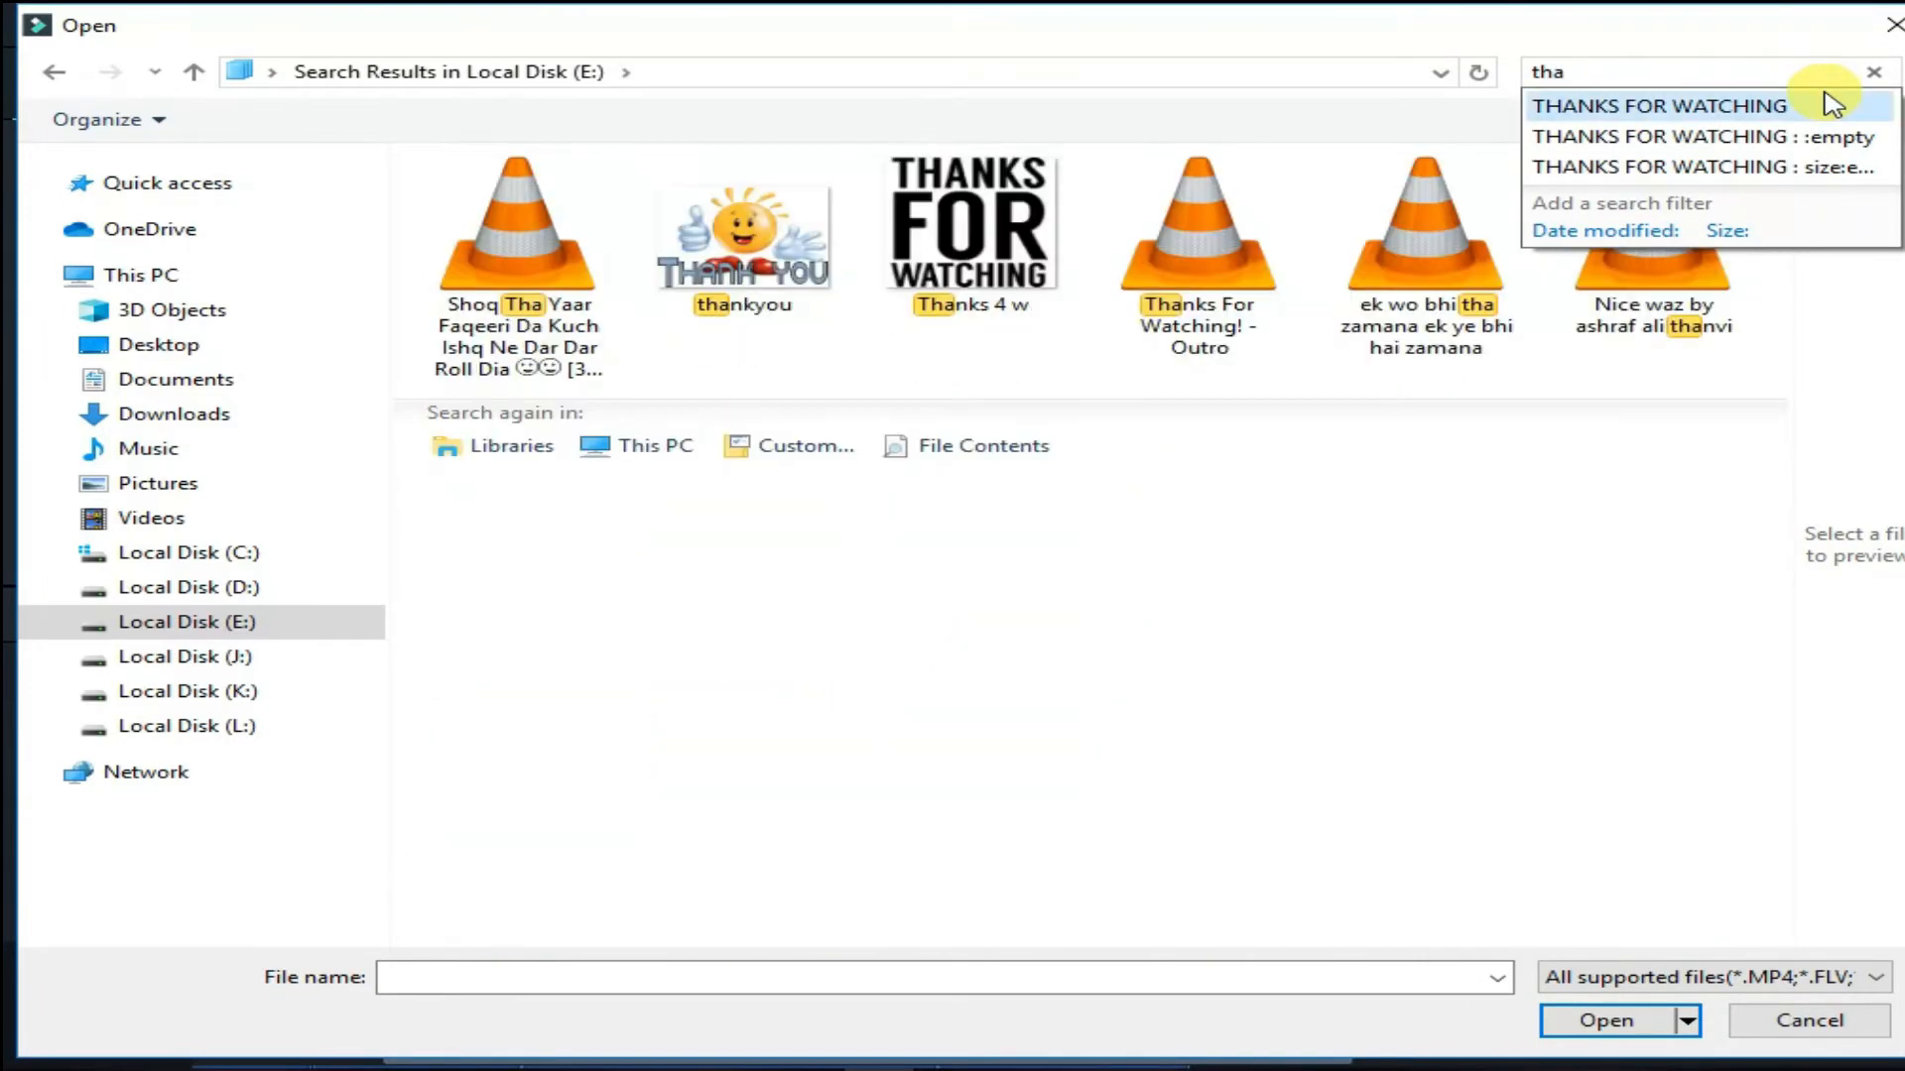
click(1202, 263)
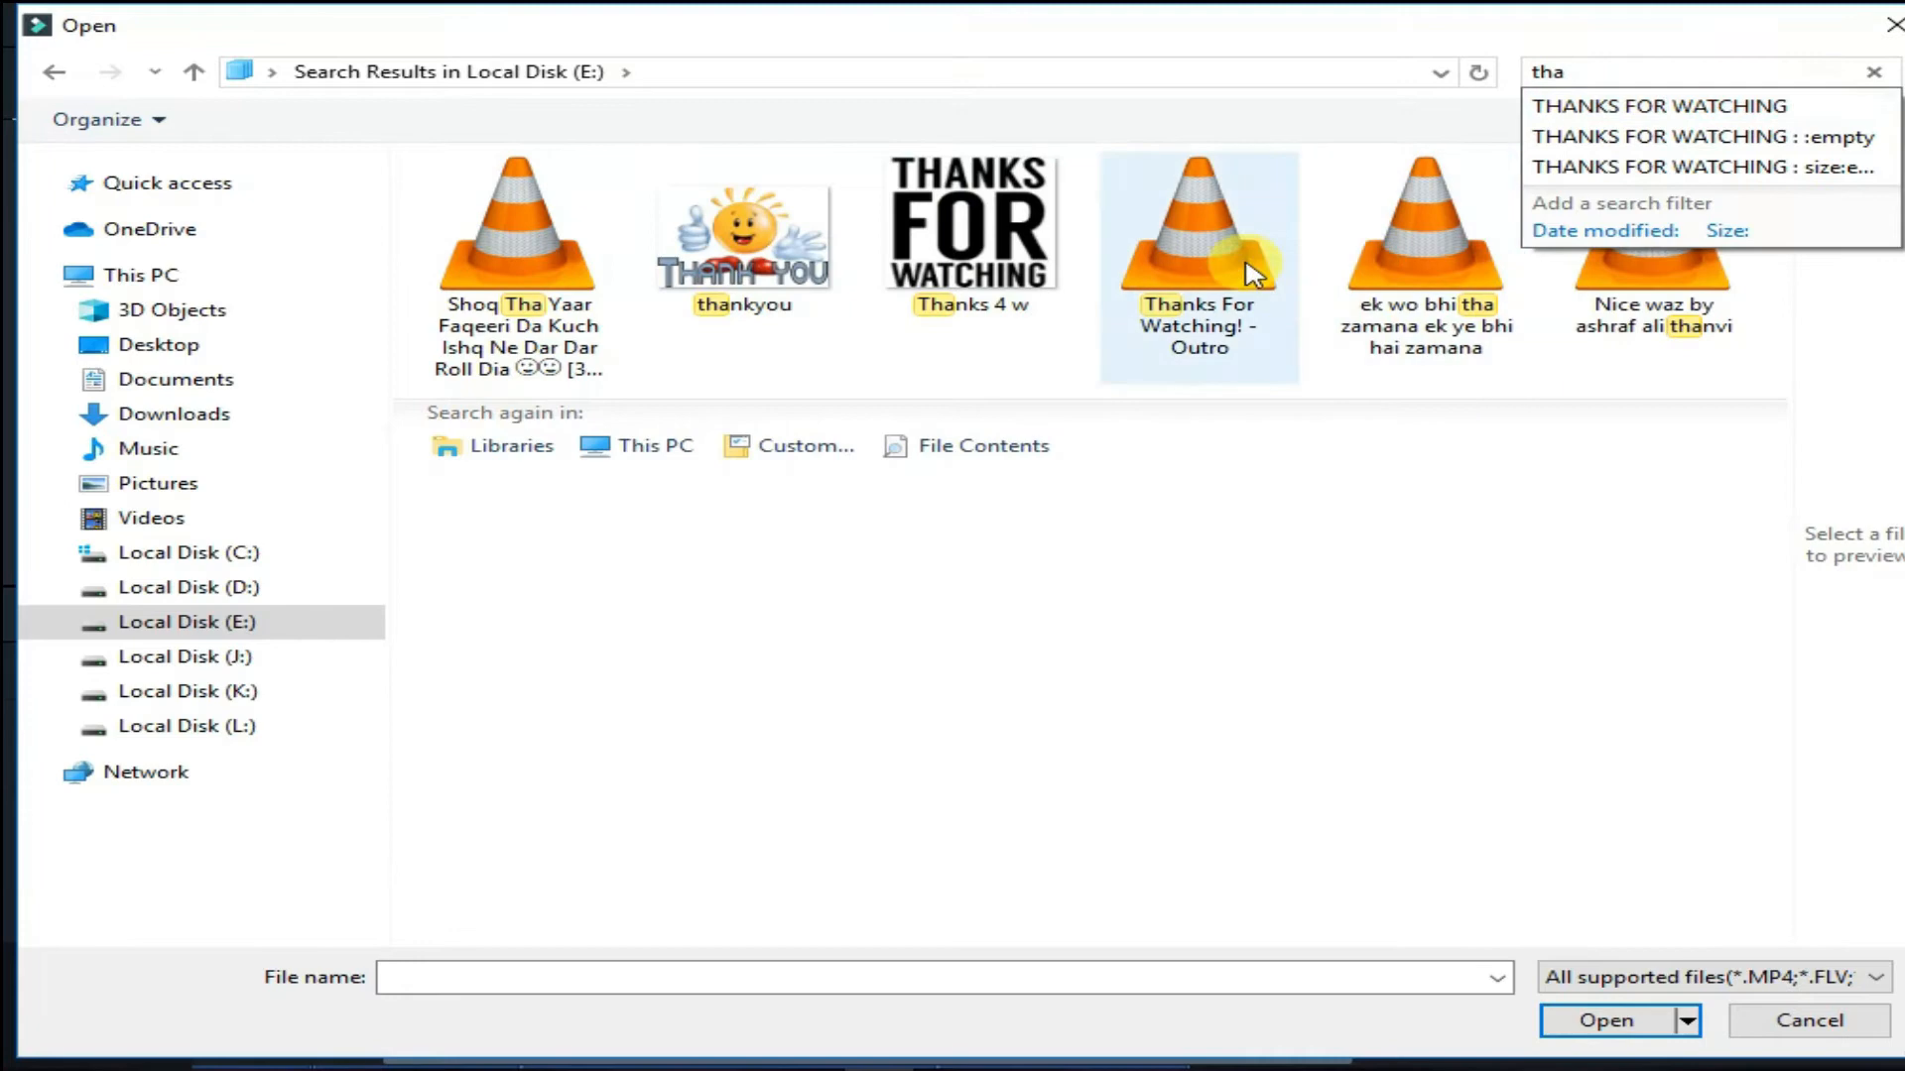
click(1657, 1020)
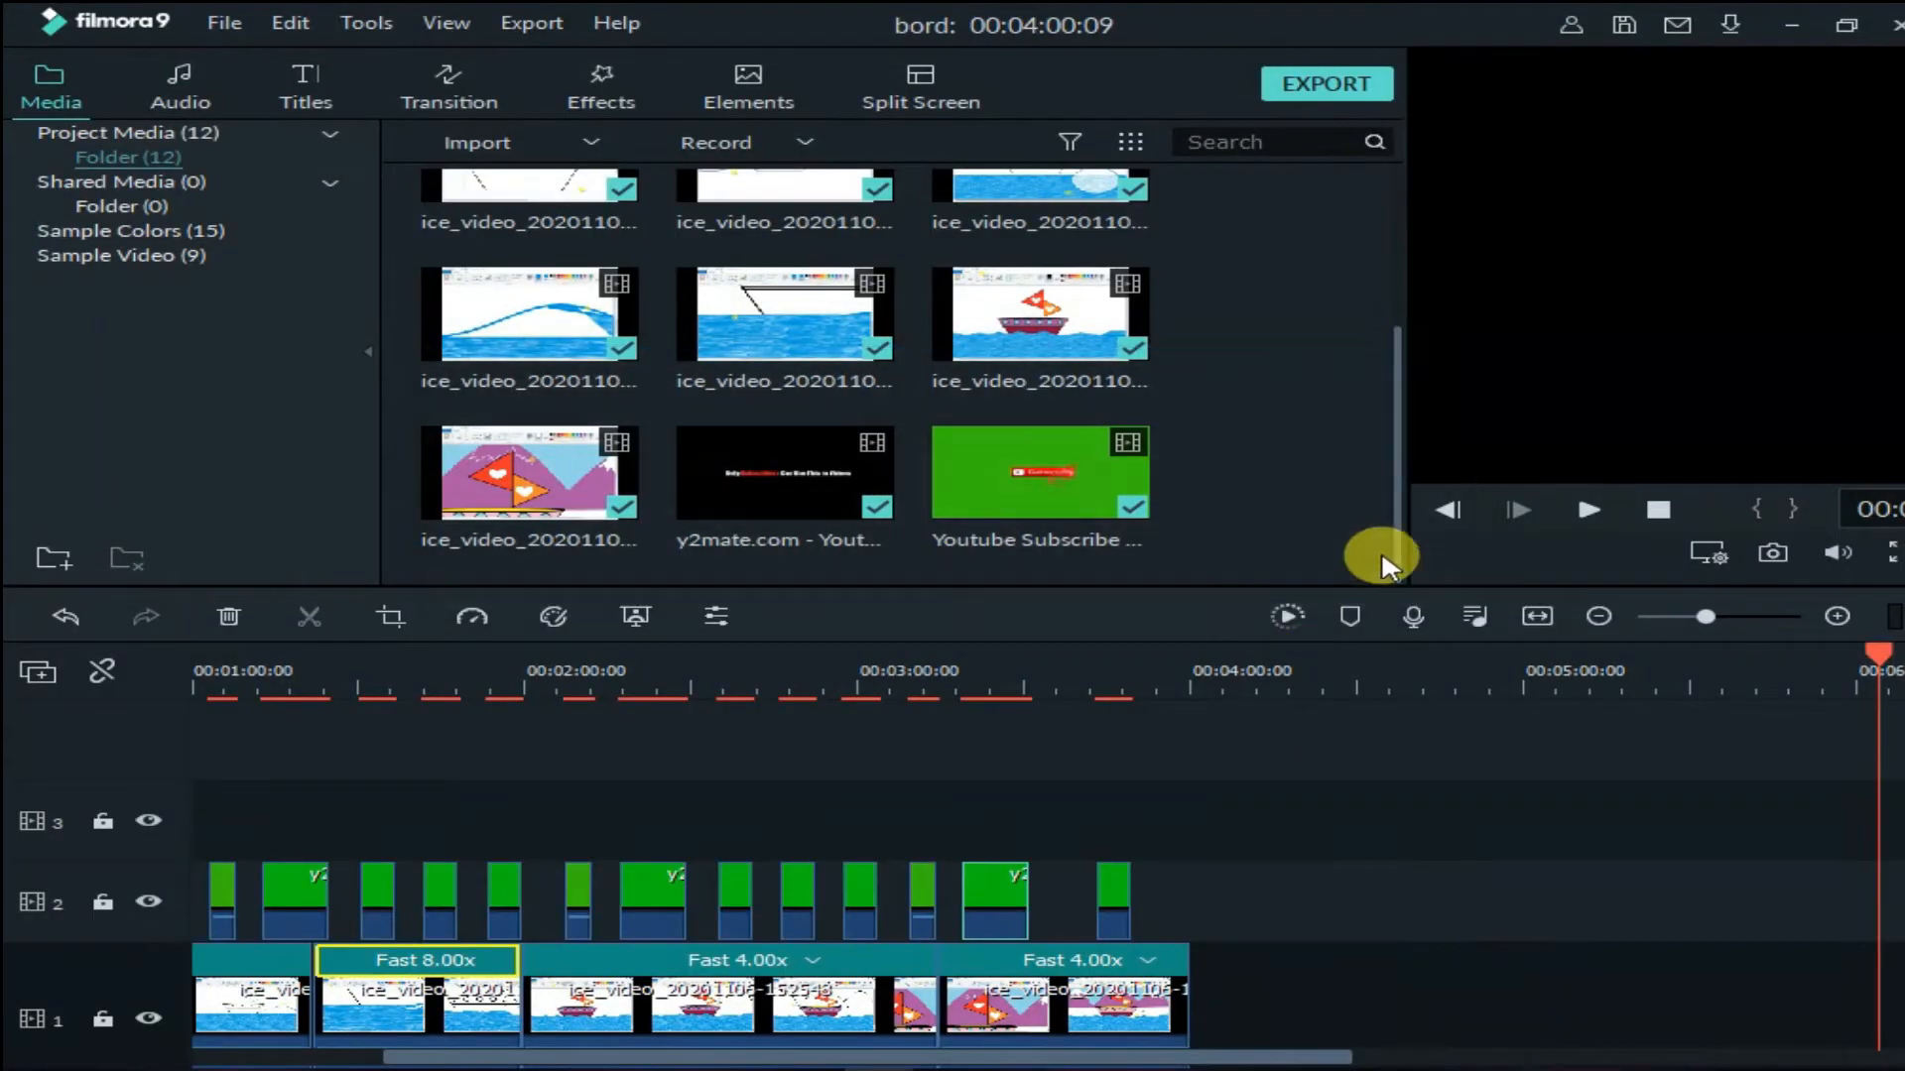
- Place the Thanks For Watching outro on track 1 directly after the final boat clip
drag(545, 459, 1211, 969)
scroll(1785, 710, down, 2)
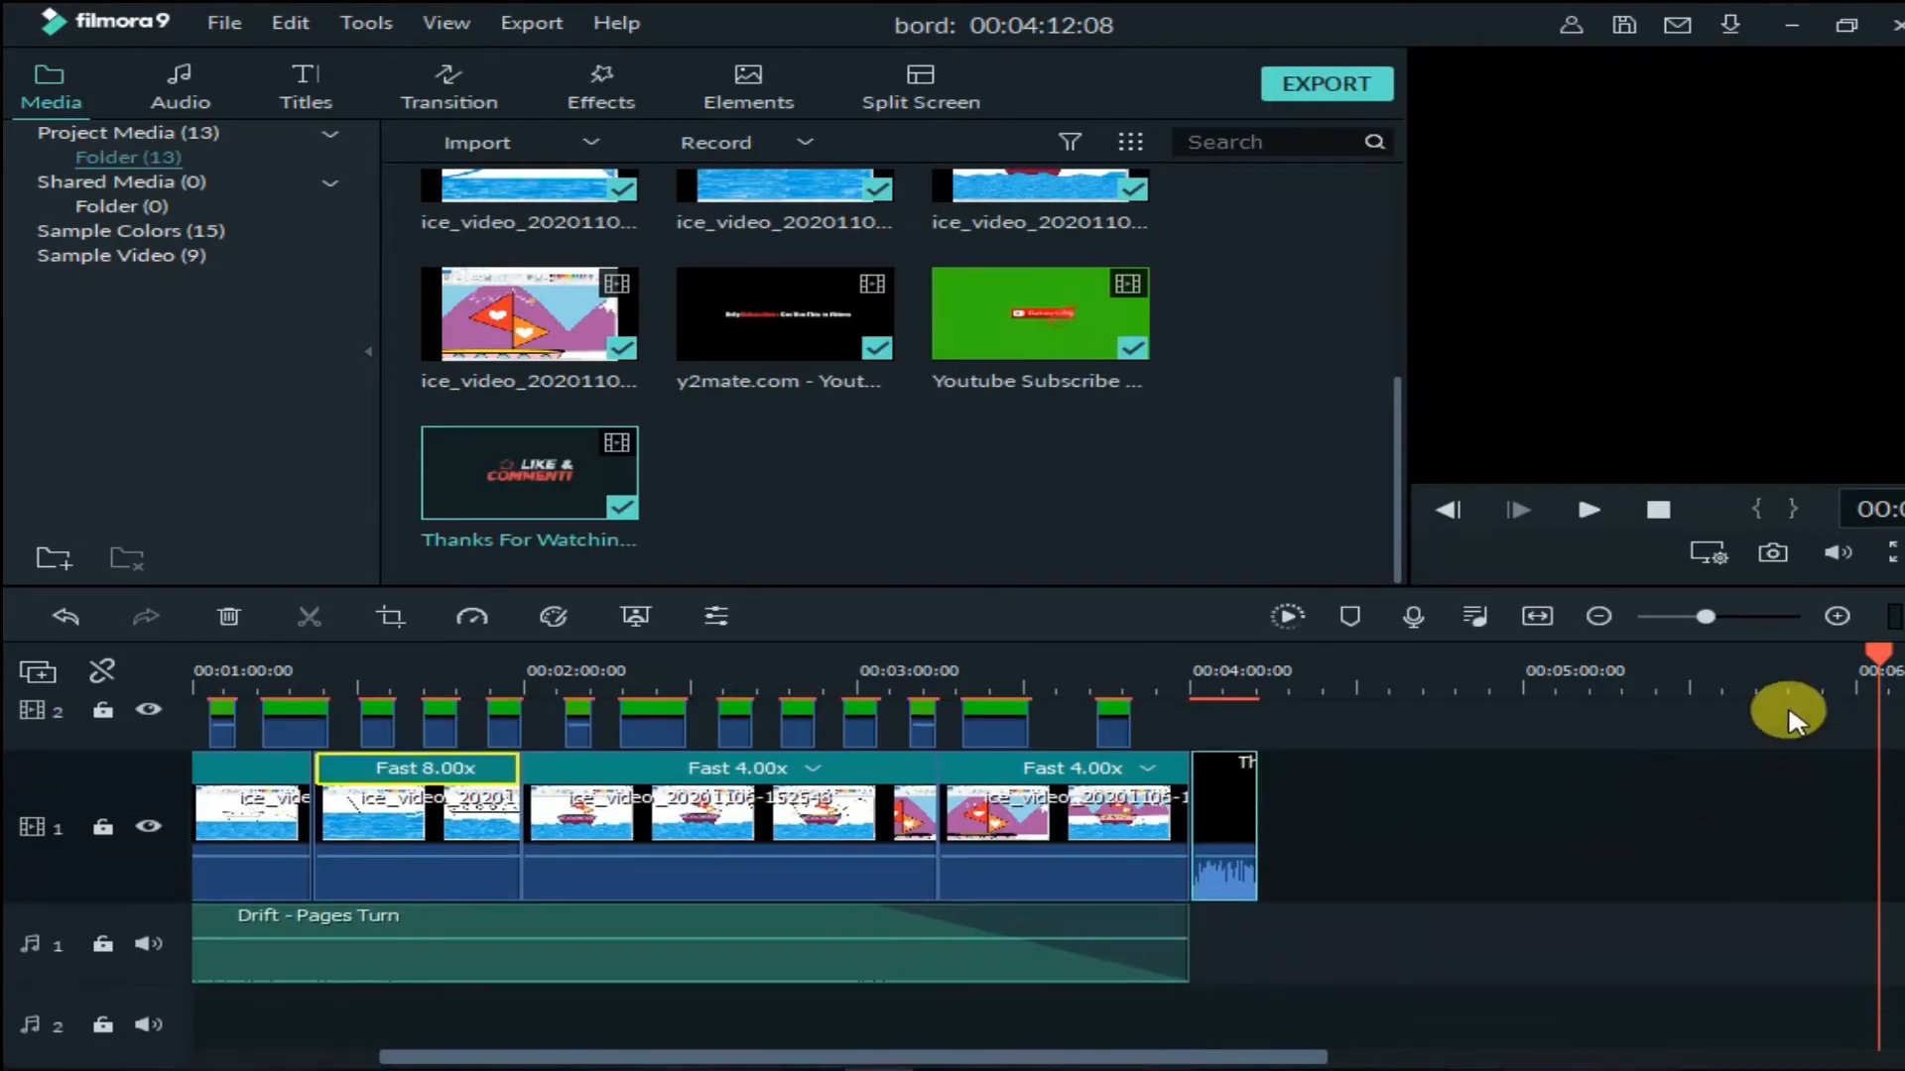
drag(1882, 667, 1157, 659)
key(ctrl+equal)
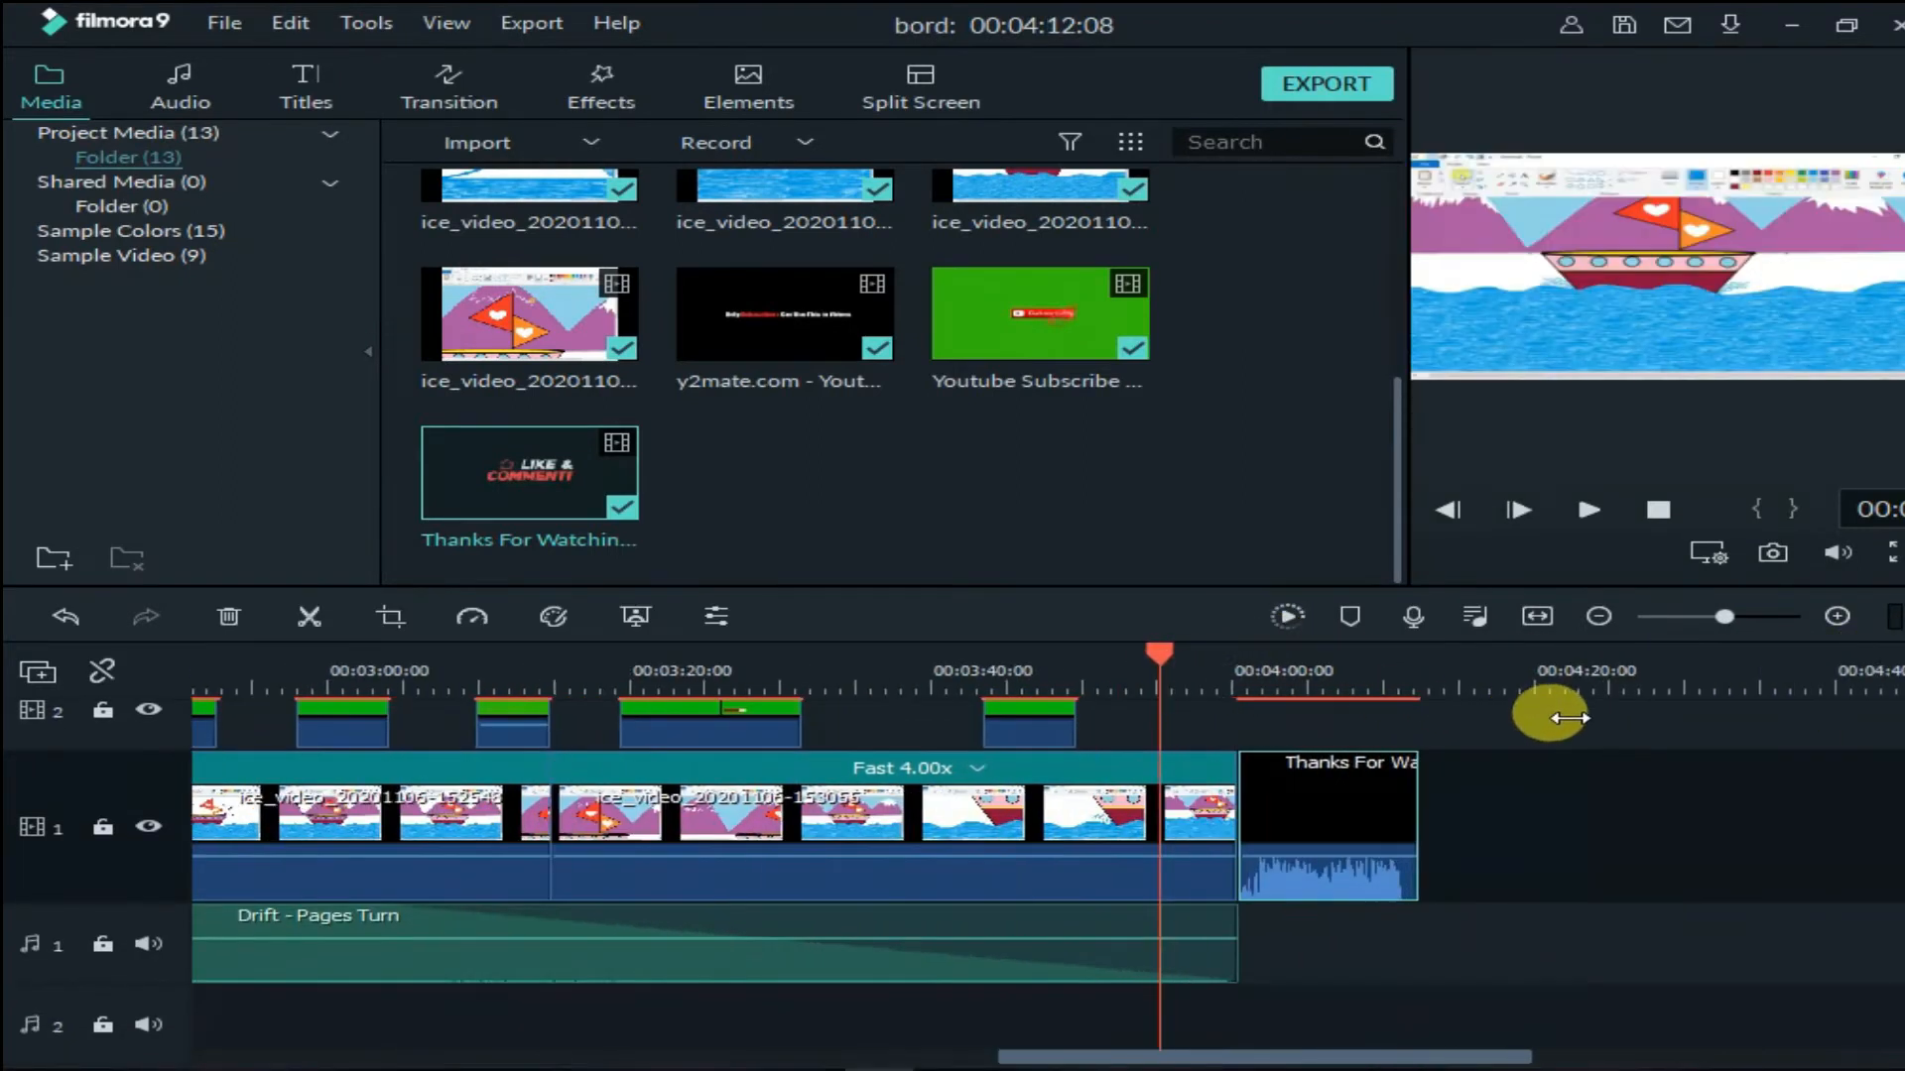
- Lower the outro clip's volume to about -13.88 dB with a short audio fade-out at its end, and accept the clip settings
double_click(1463, 853)
mouse_move(1483, 855)
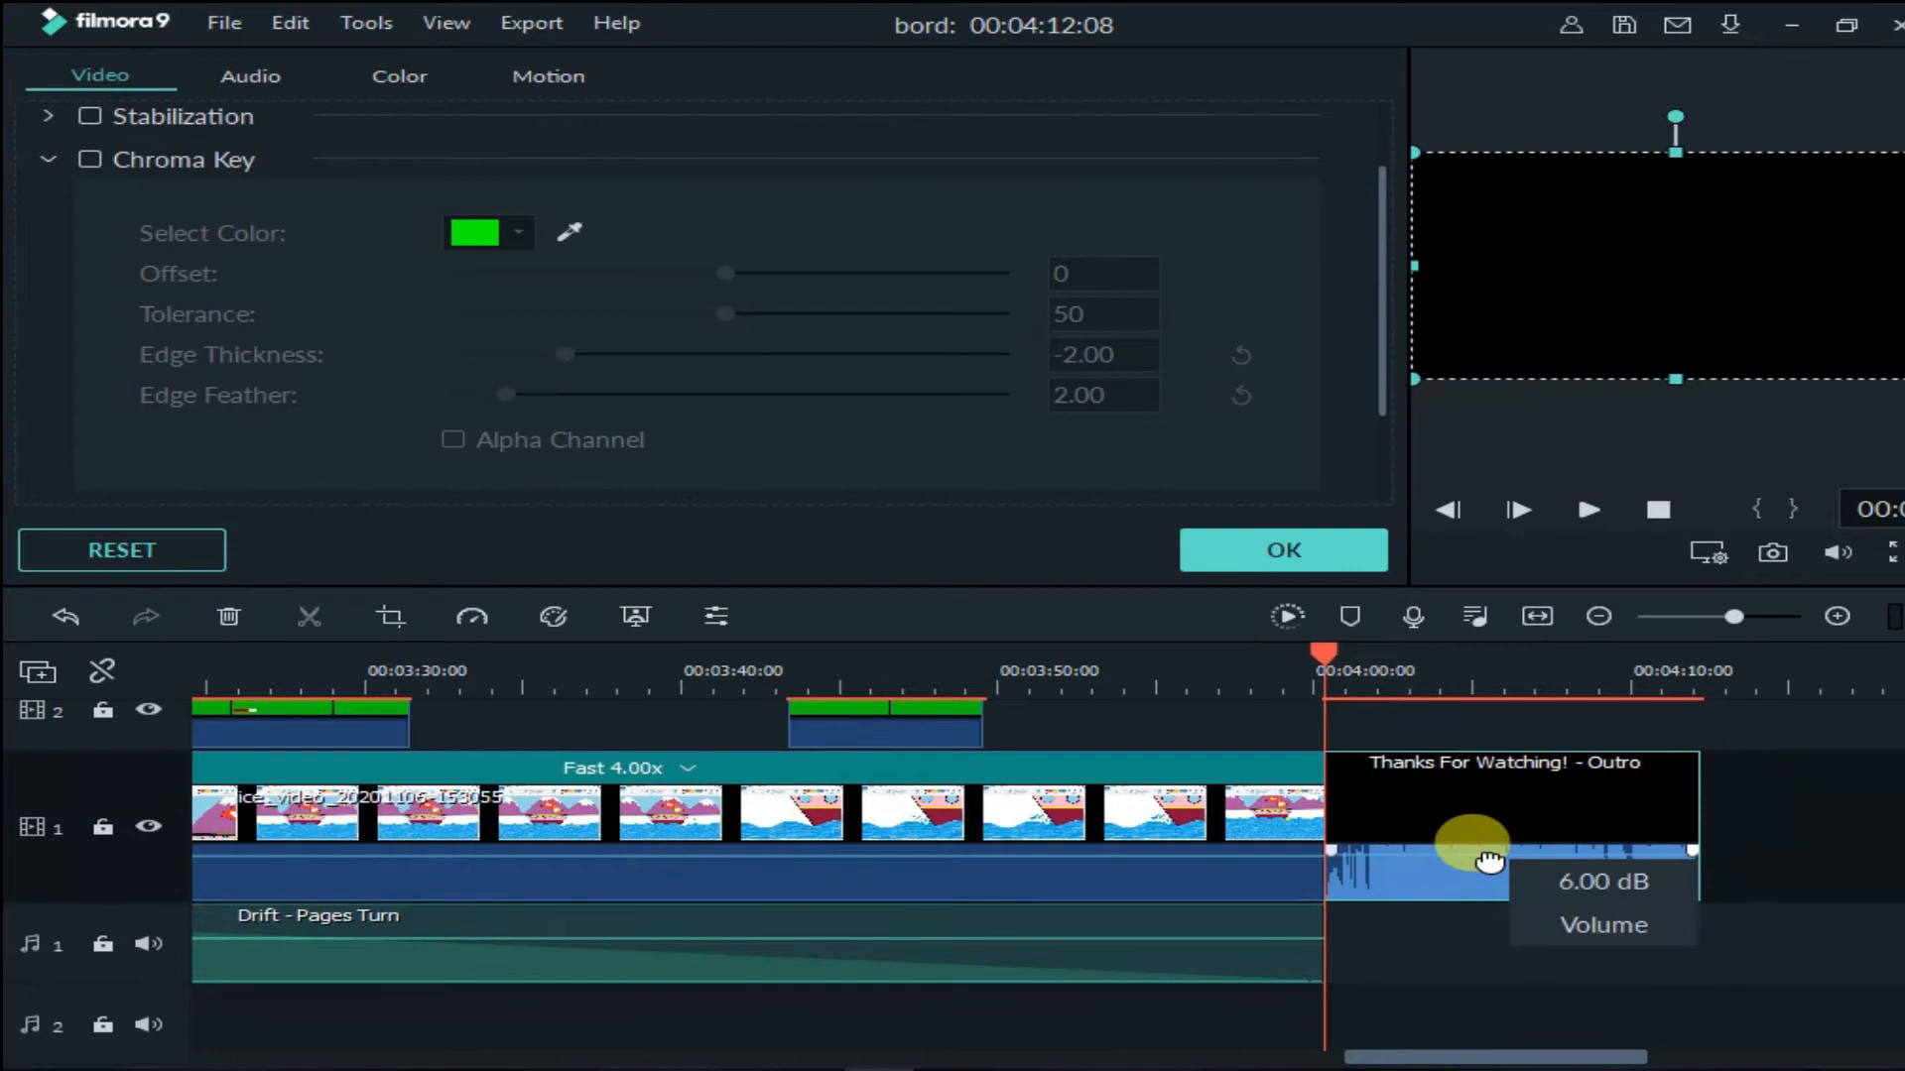
mouse_move(1489, 859)
mouse_down()
mouse_move(1492, 806)
mouse_move(1497, 855)
mouse_up()
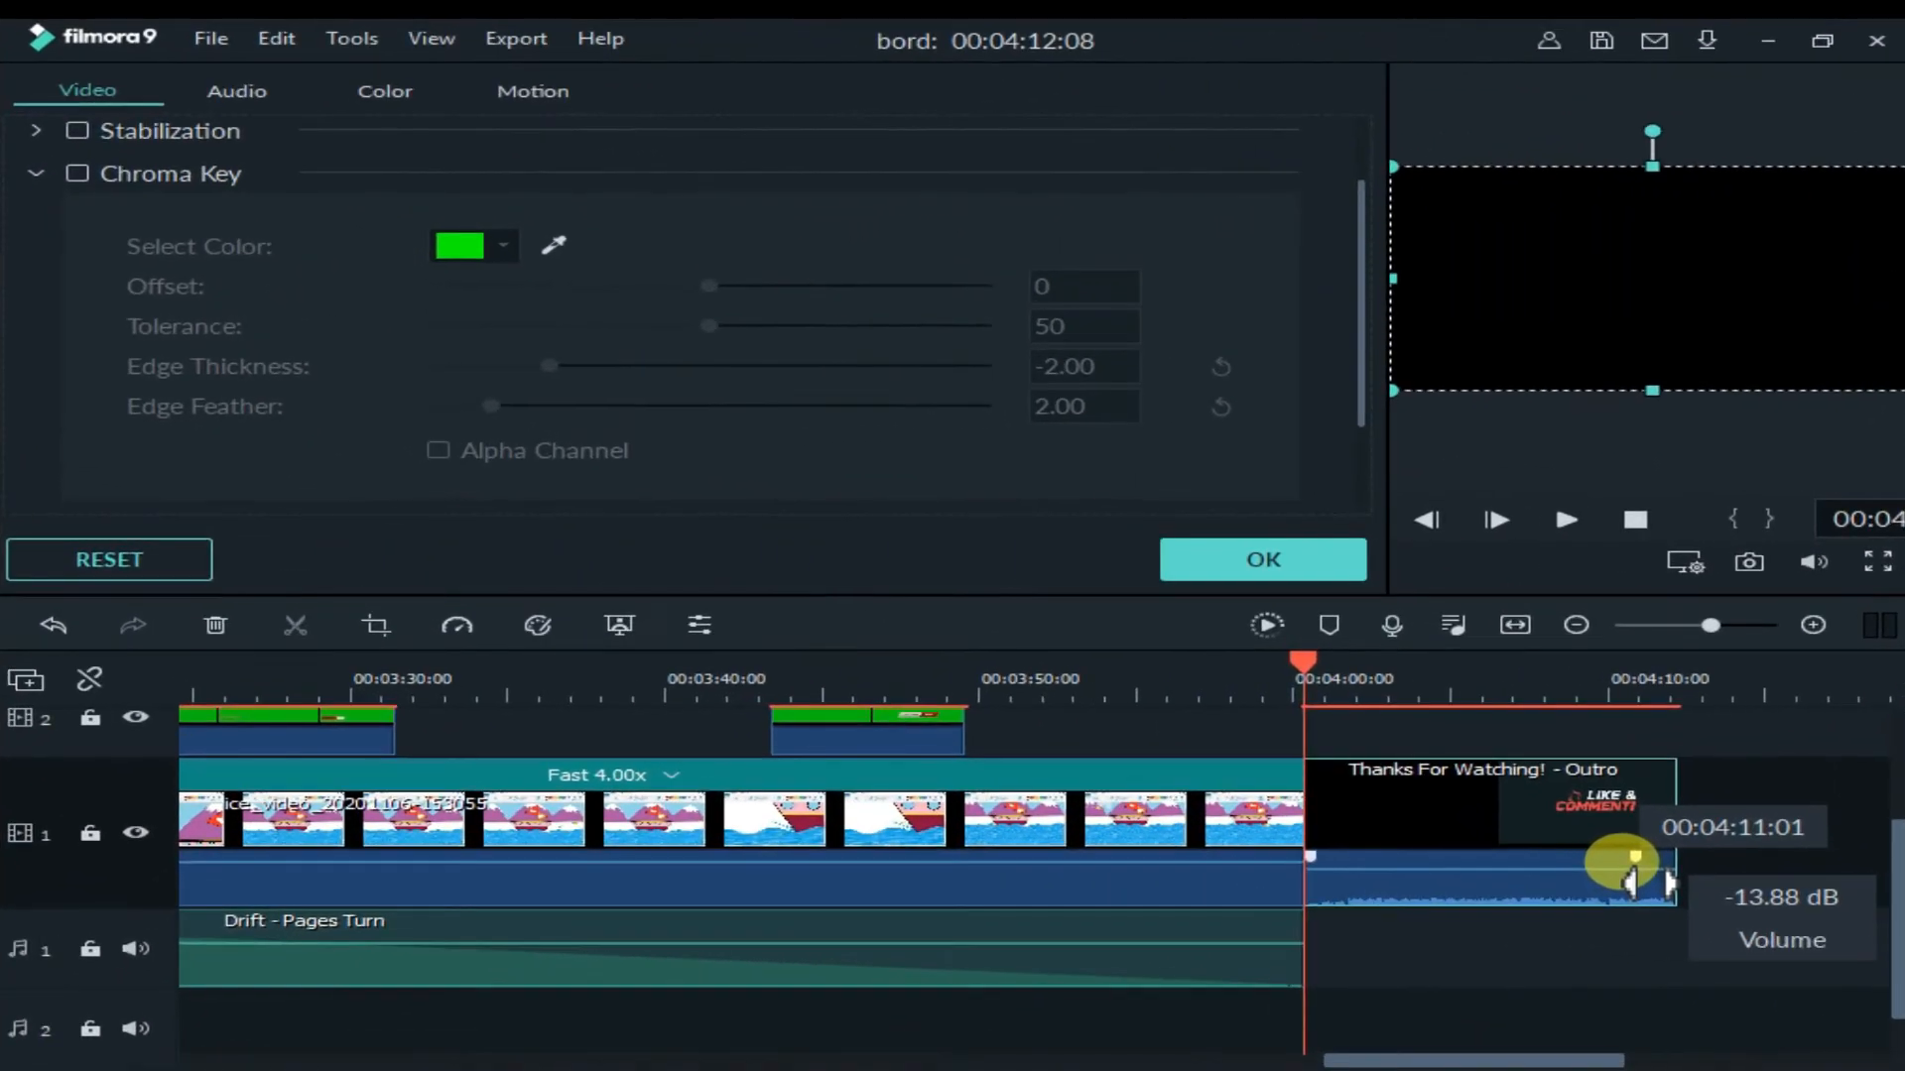
scroll(1896, 837, up, 3)
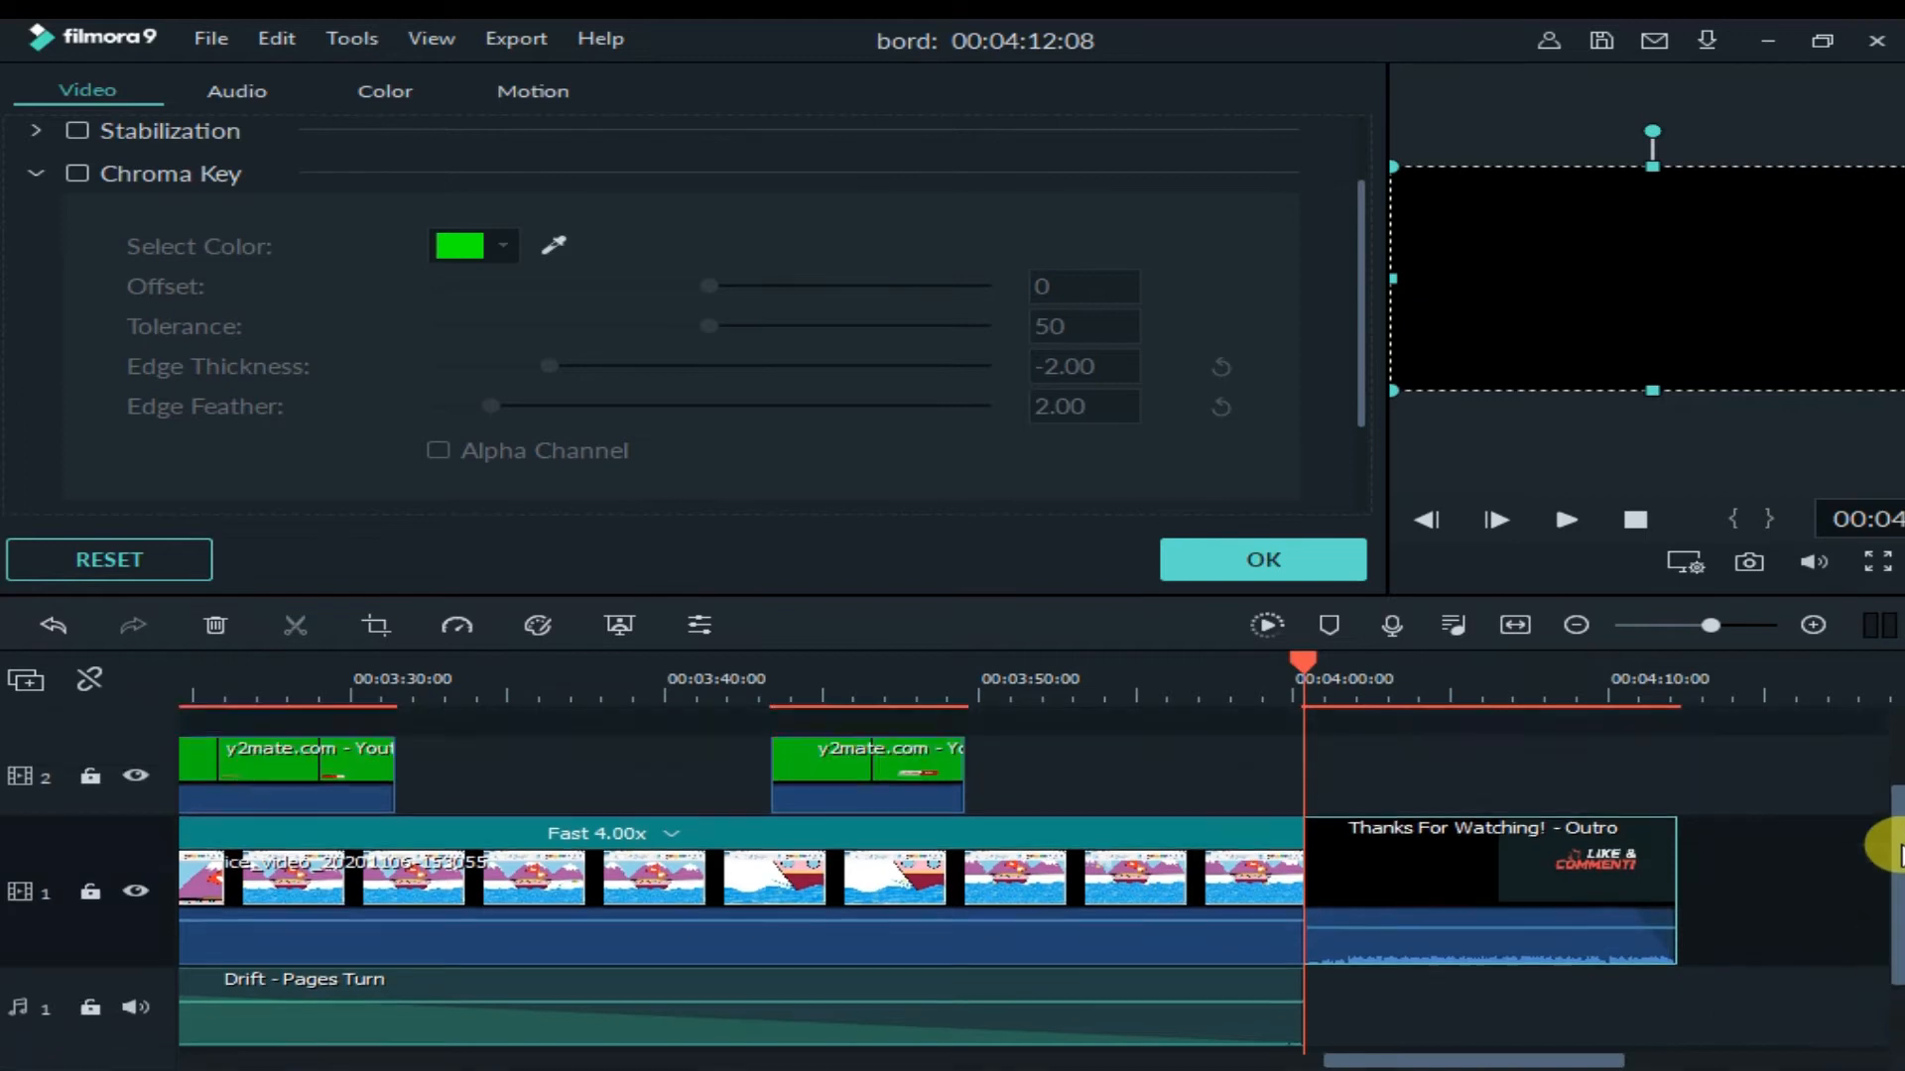
click(1330, 556)
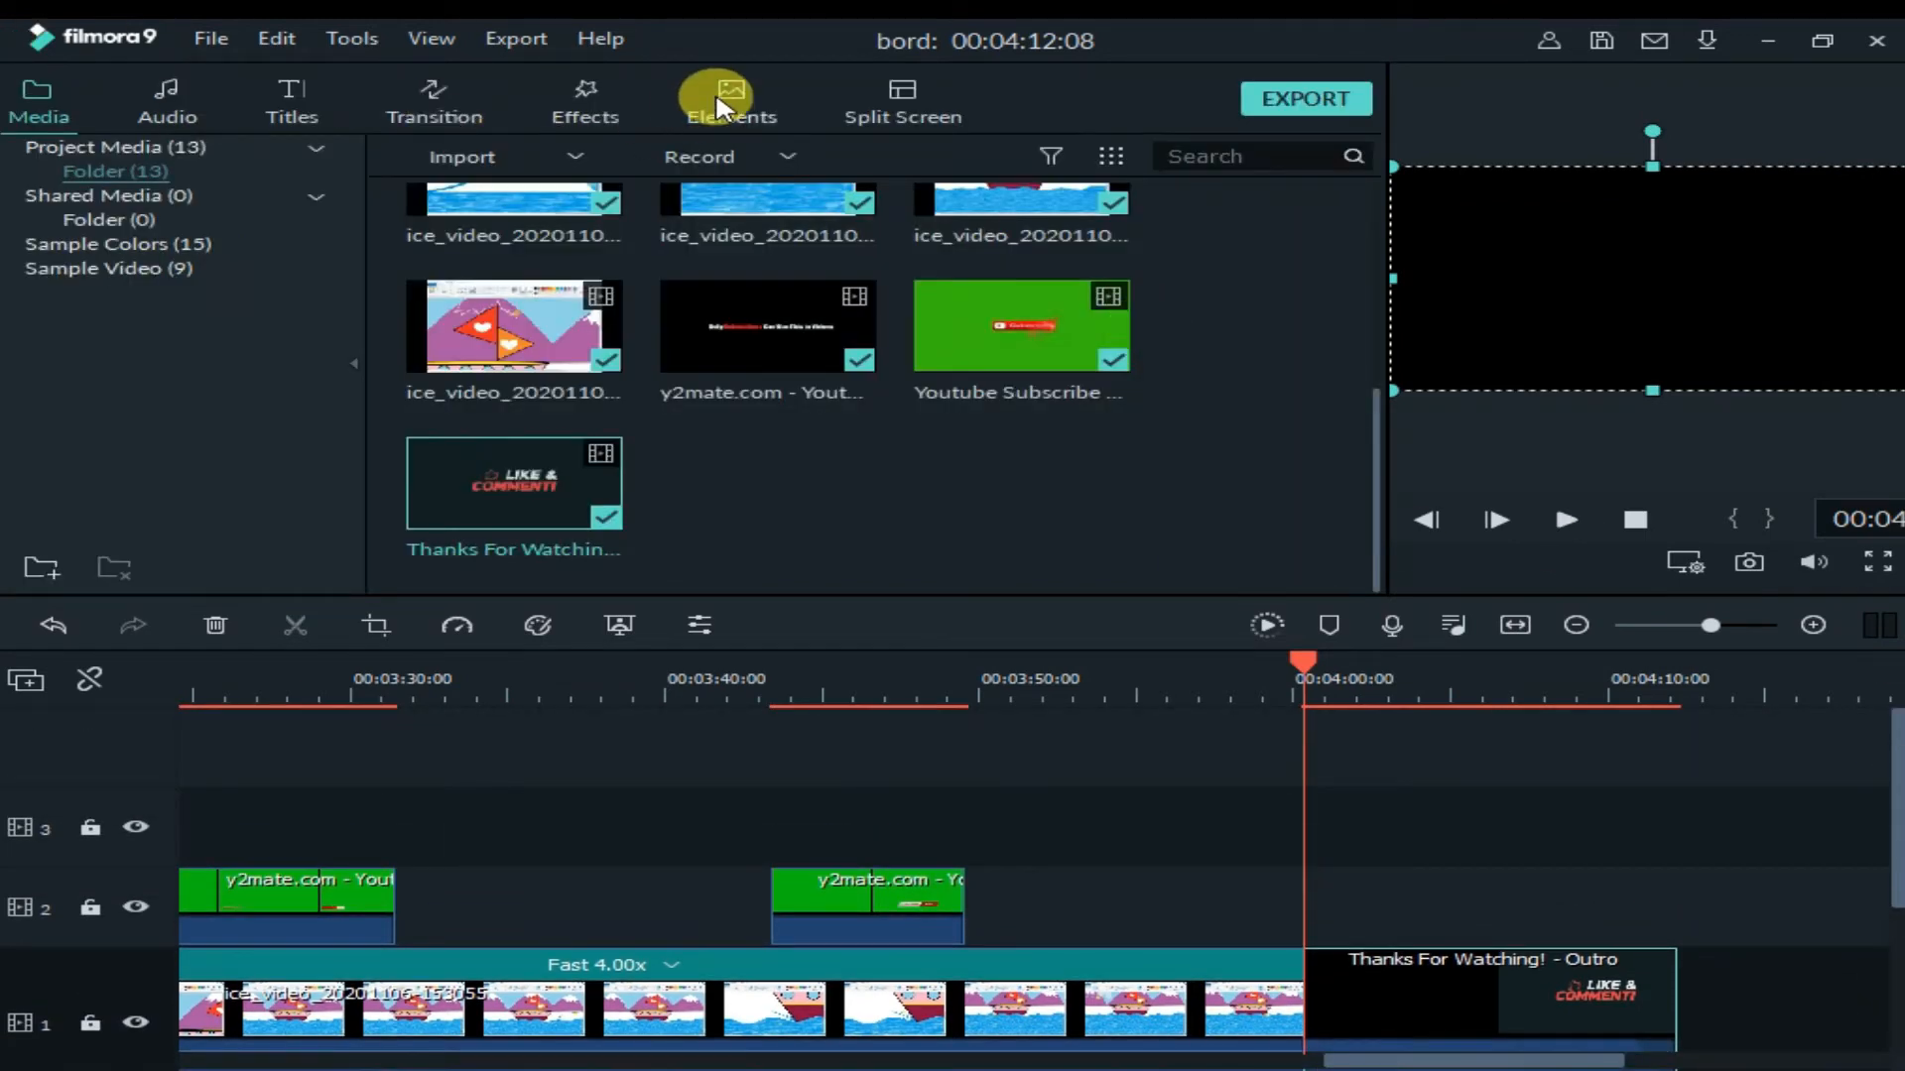
- Look through the Elements, Split Screen, Effects, Transition, Titles and Audio libraries
click(739, 107)
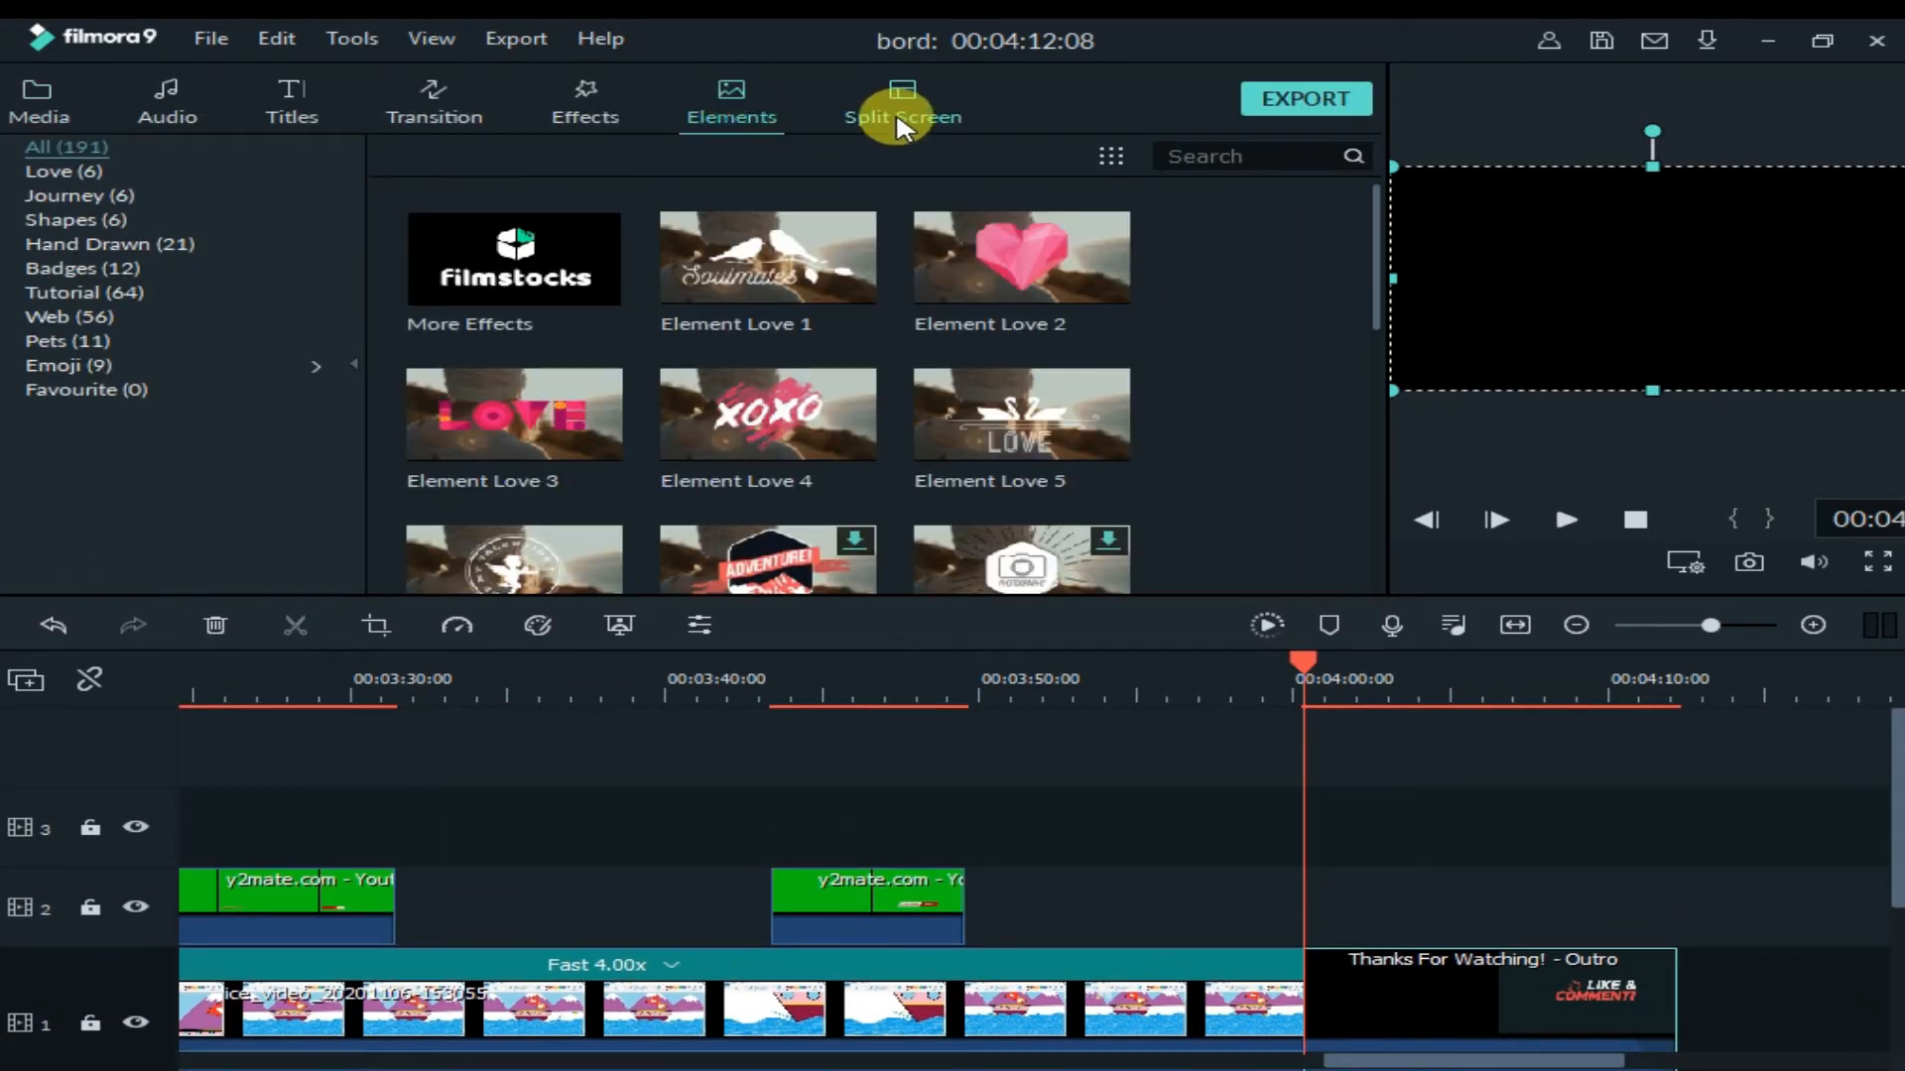
click(899, 125)
click(740, 94)
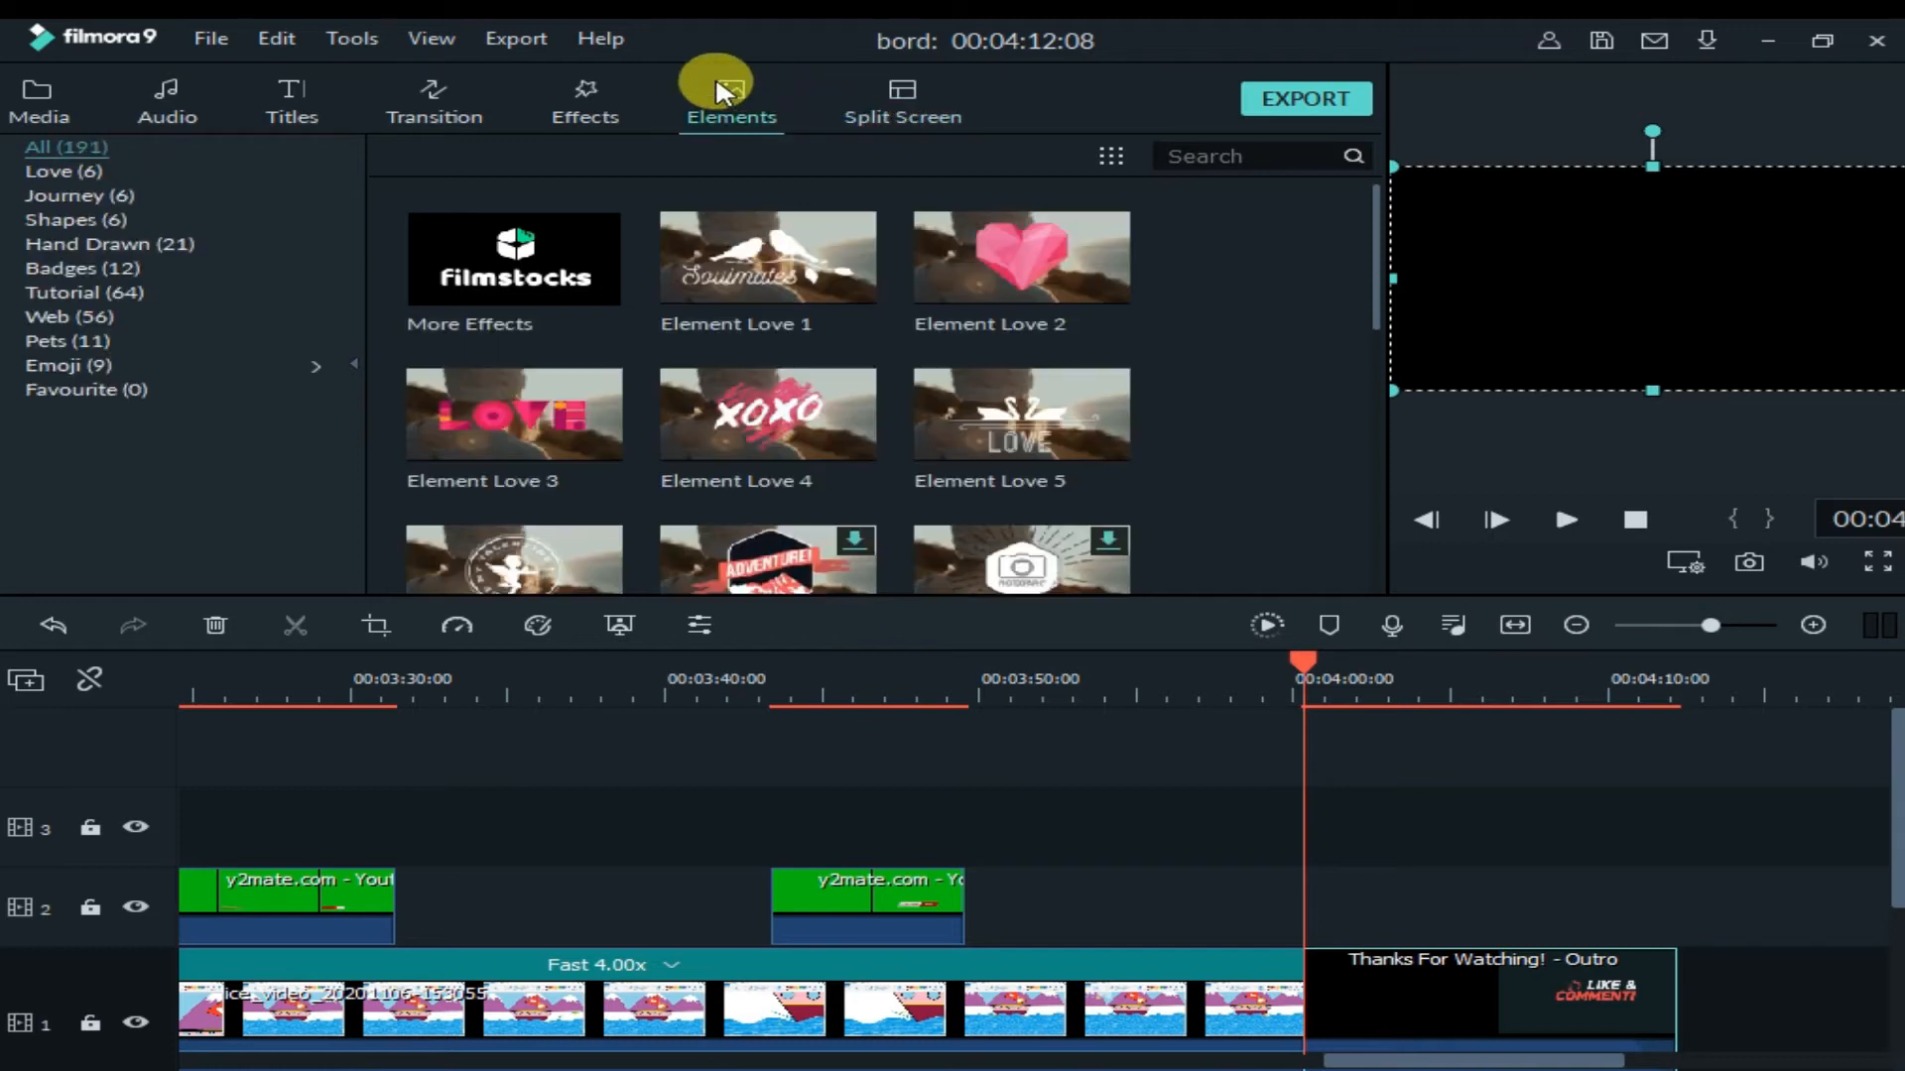
click(599, 96)
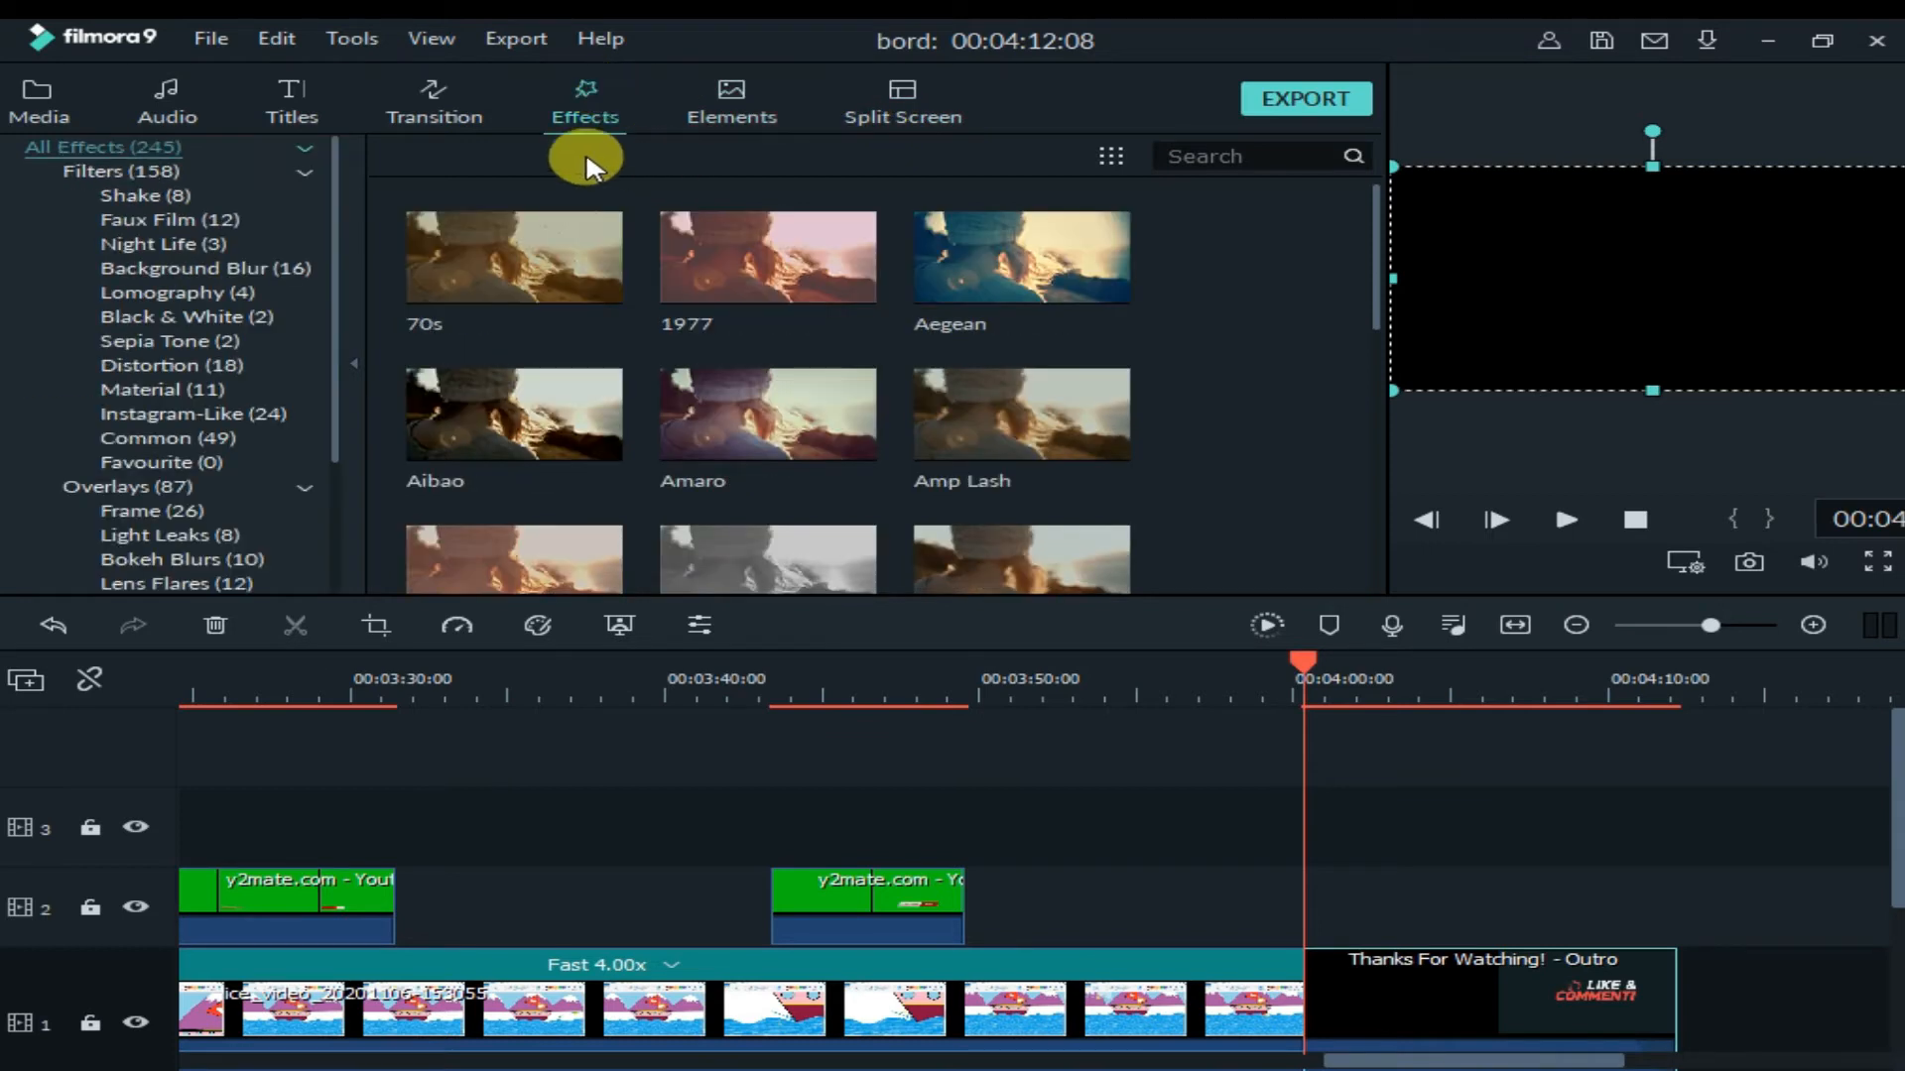
click(390, 109)
click(290, 104)
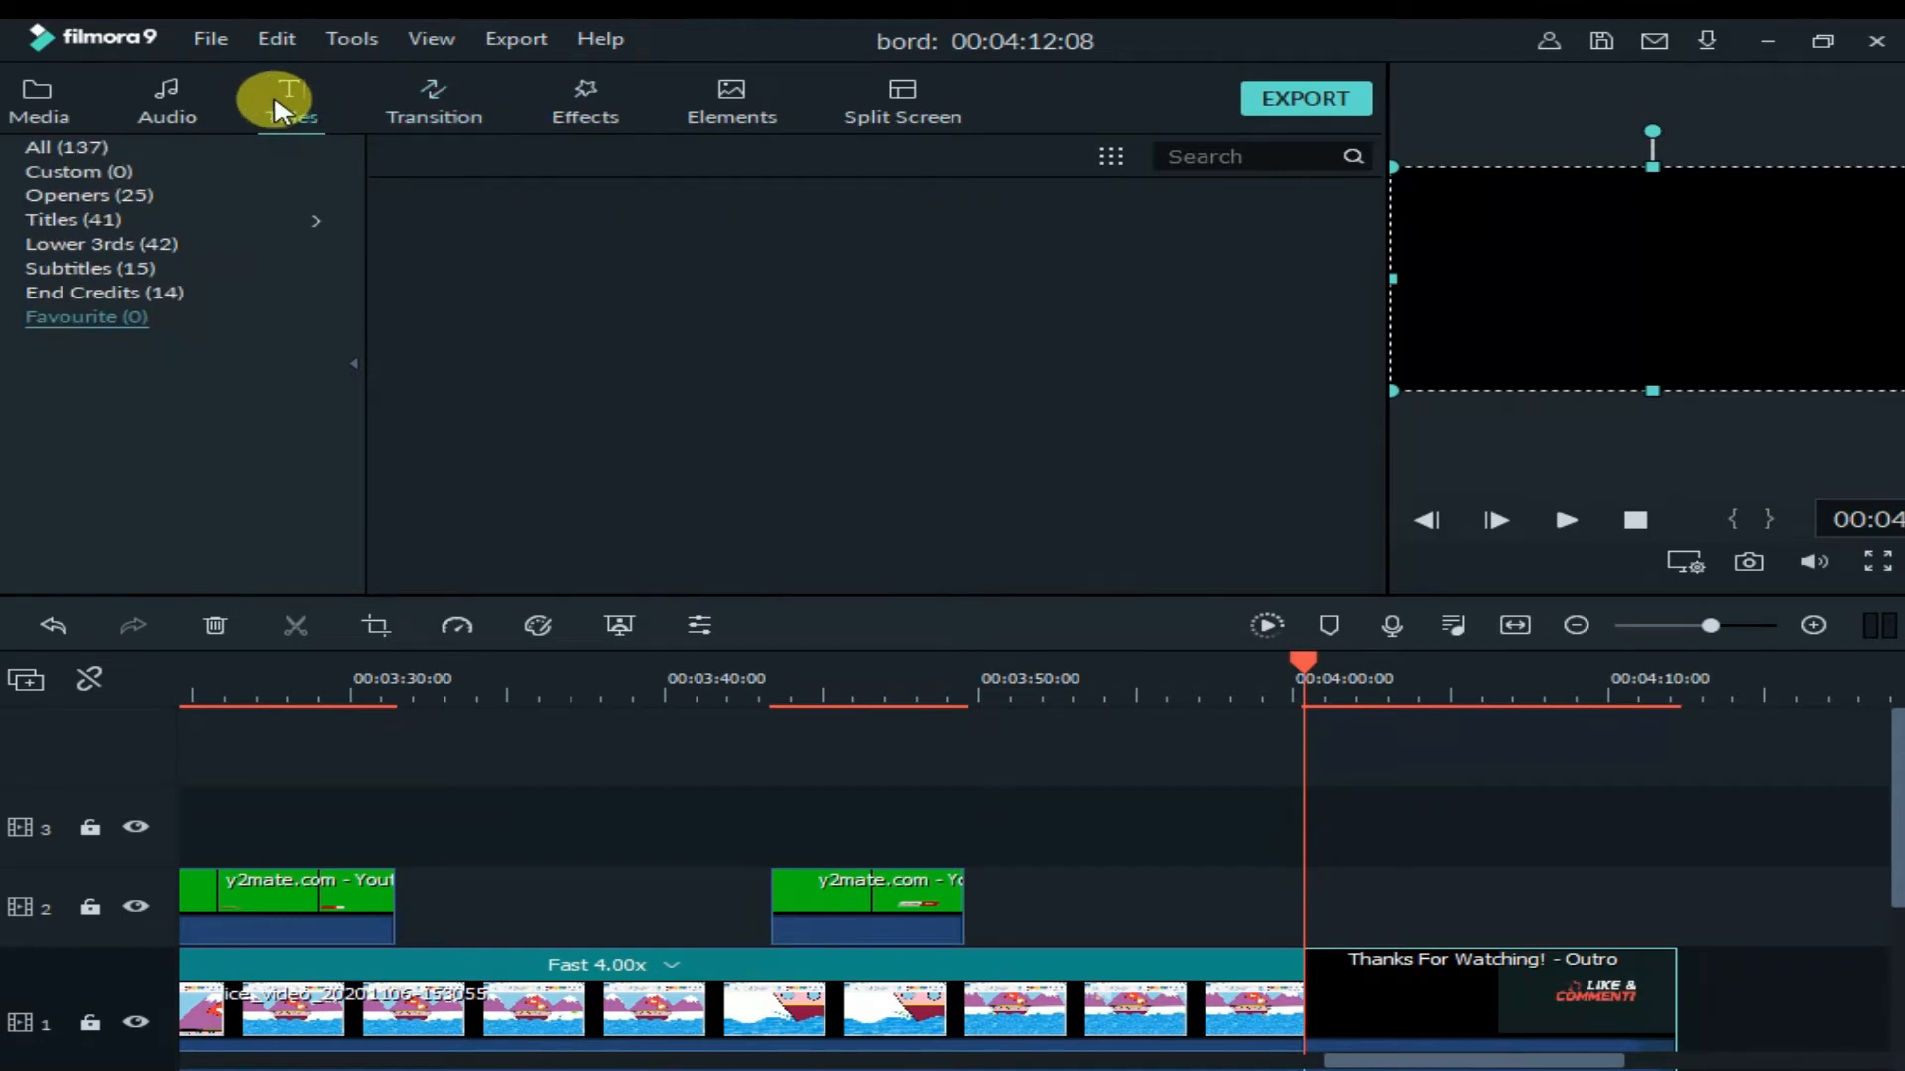
click(188, 107)
click(585, 104)
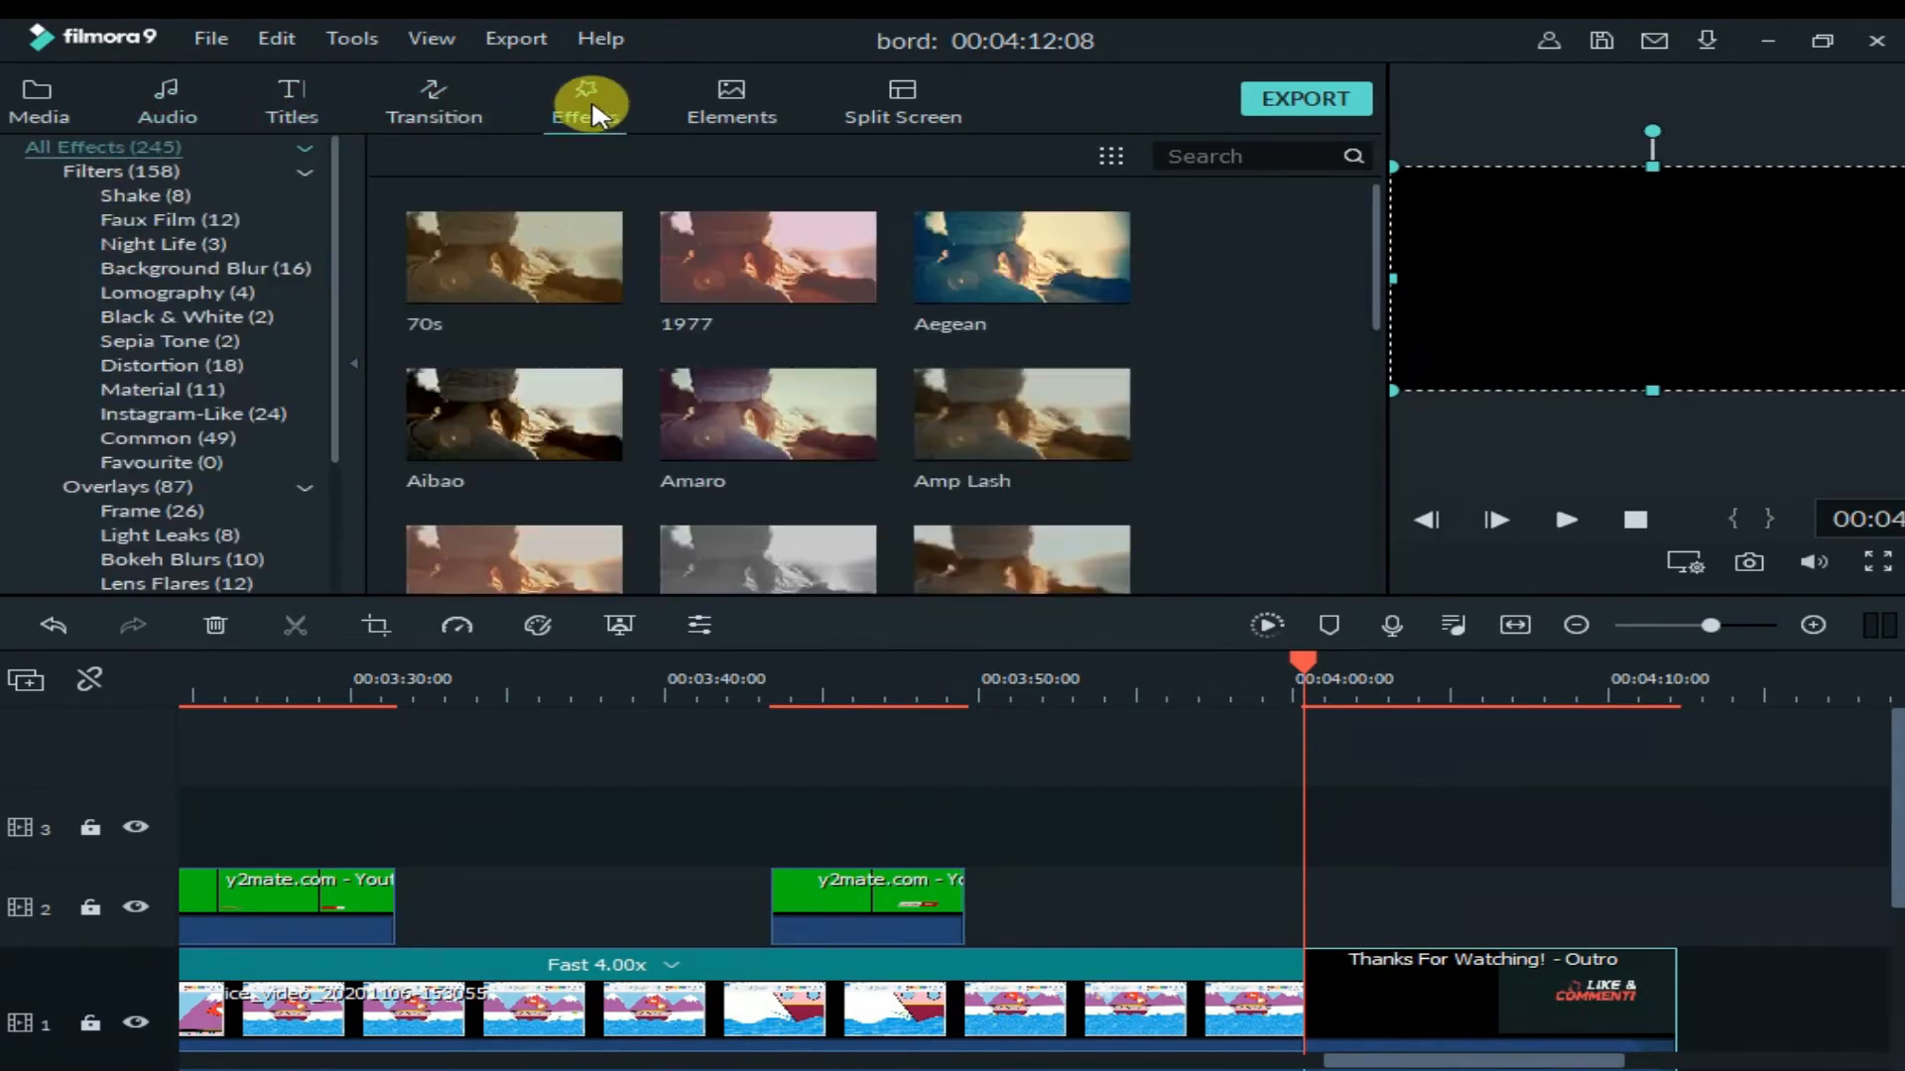
- Try to add Element Emoji 9 from the Emoji elements to track 3, just before the outro
click(724, 111)
click(127, 367)
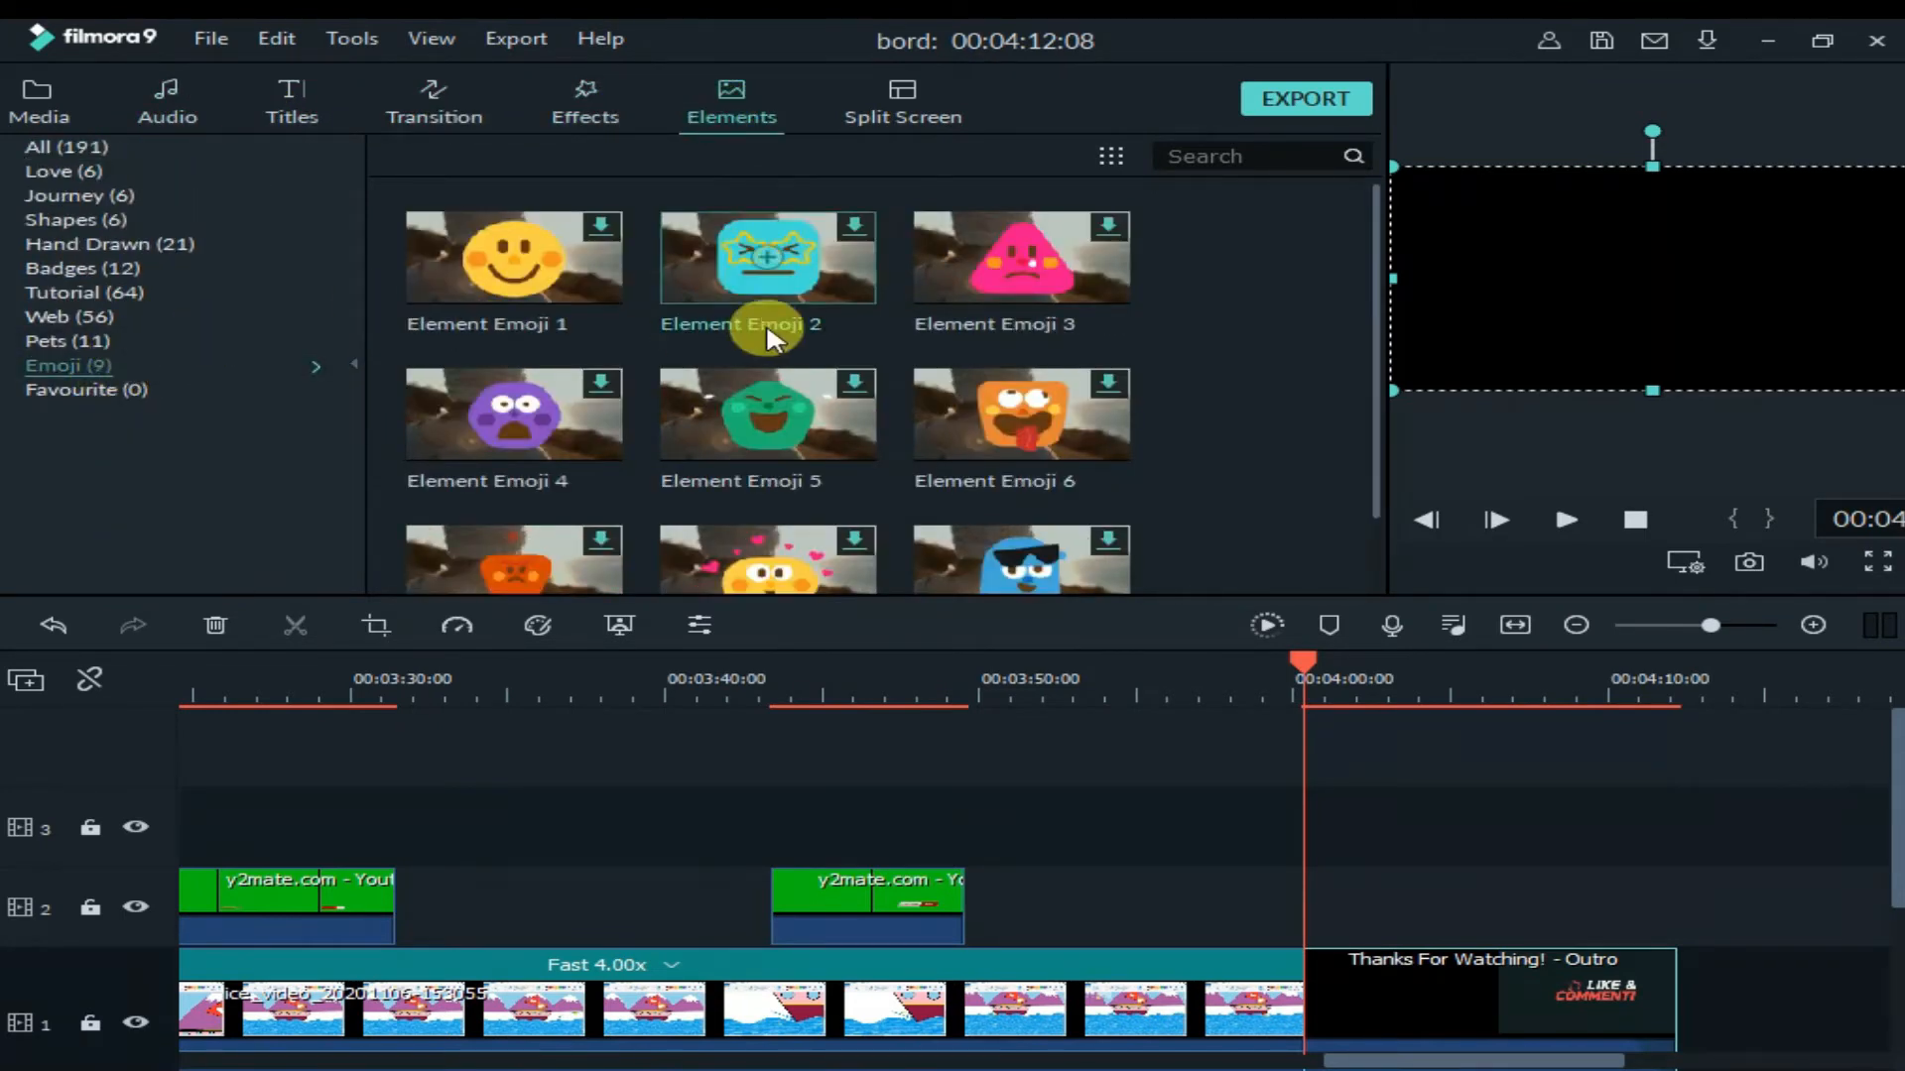
drag(1372, 471, 1386, 583)
drag(1086, 486, 1203, 828)
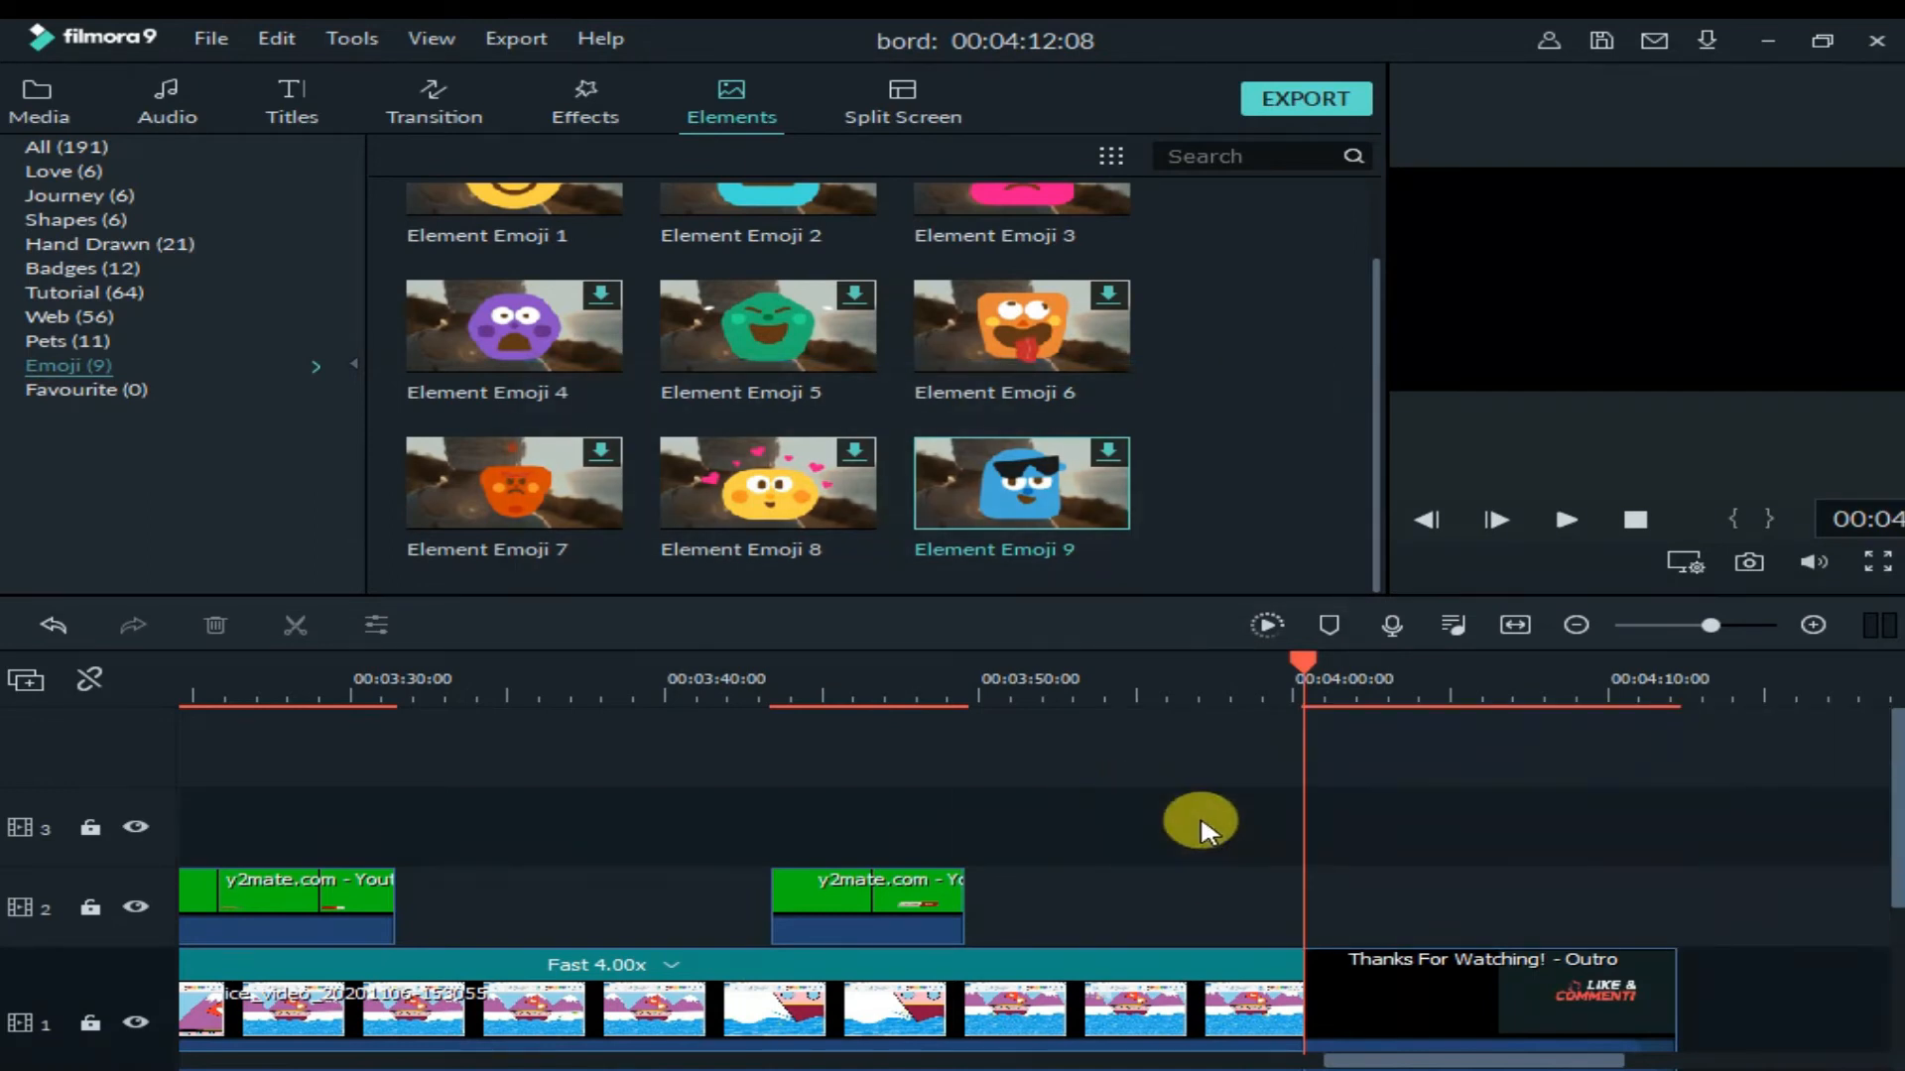
mouse_move(1103, 460)
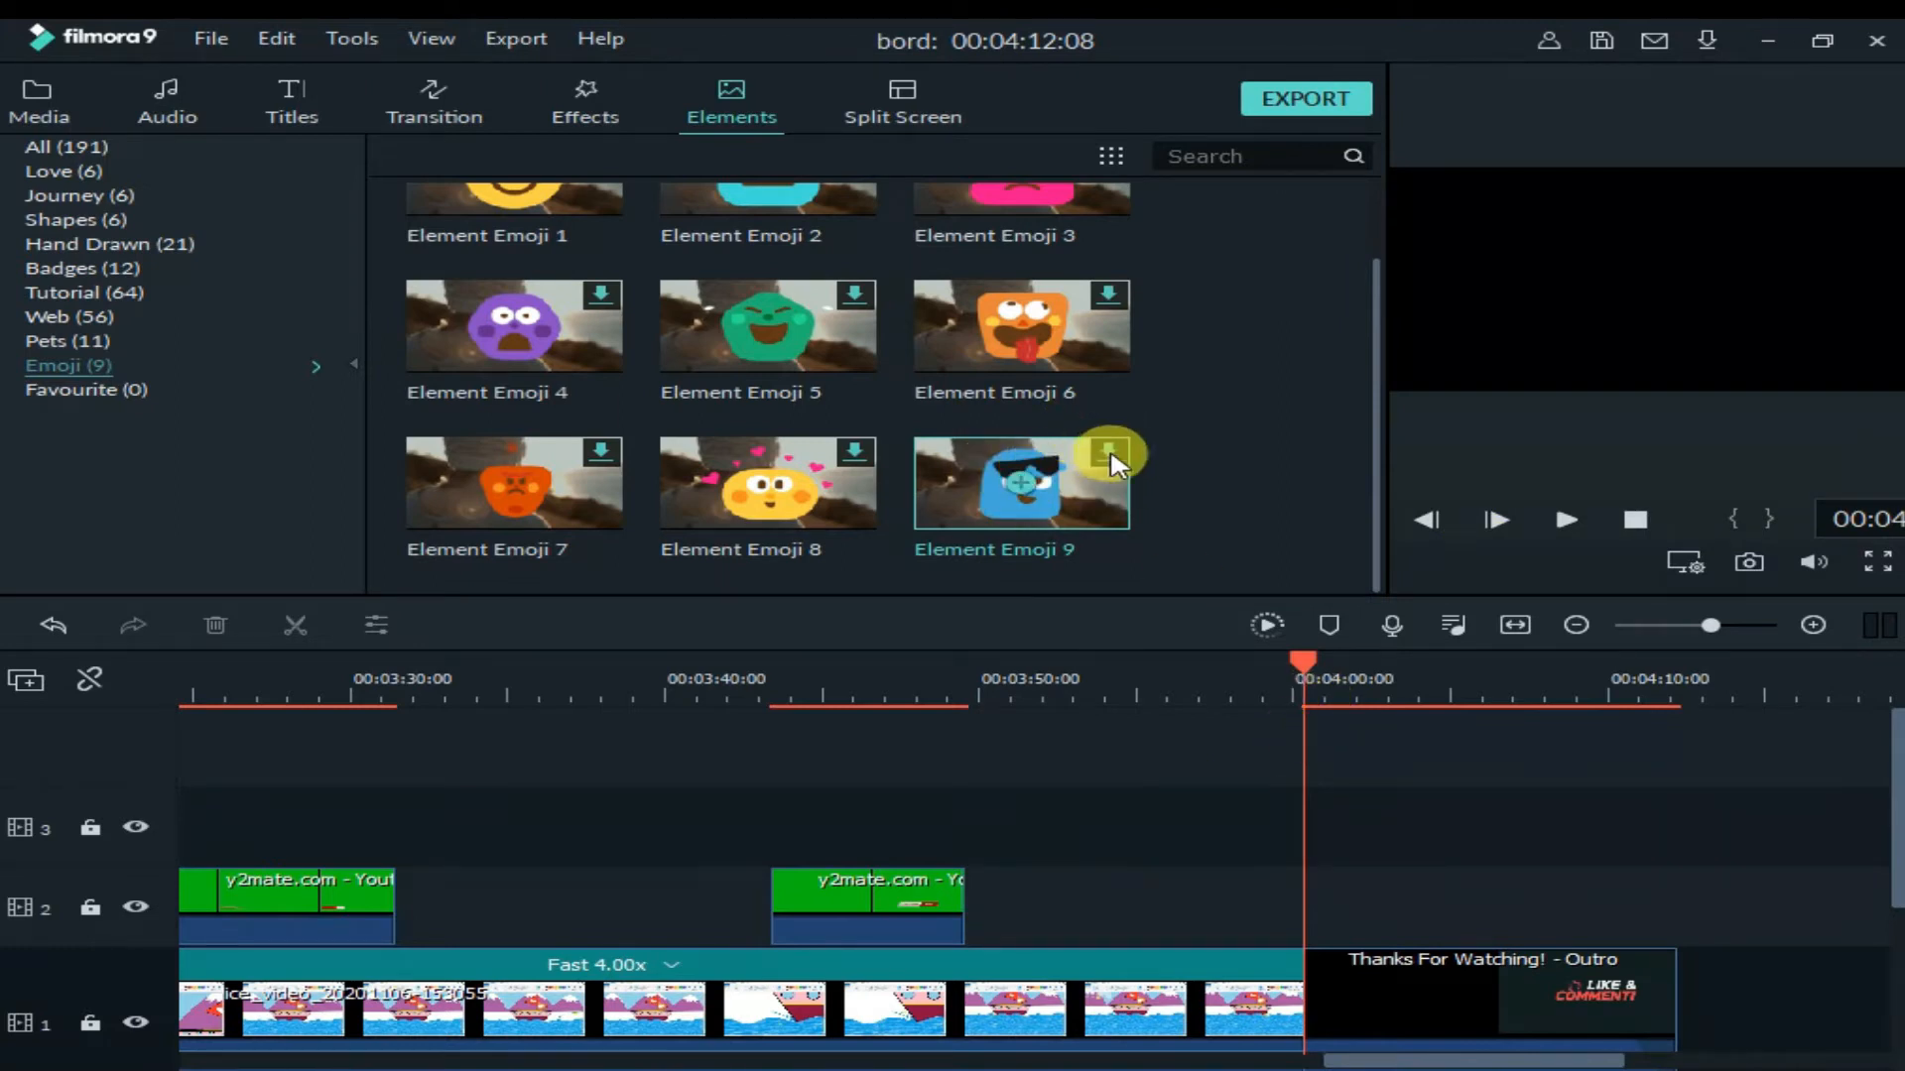
- Look through the other element categories, including Web, Tutorial, Badges, Hand Drawn, Shapes, Journey and Love, and return to all elements
drag(1382, 543, 1402, 383)
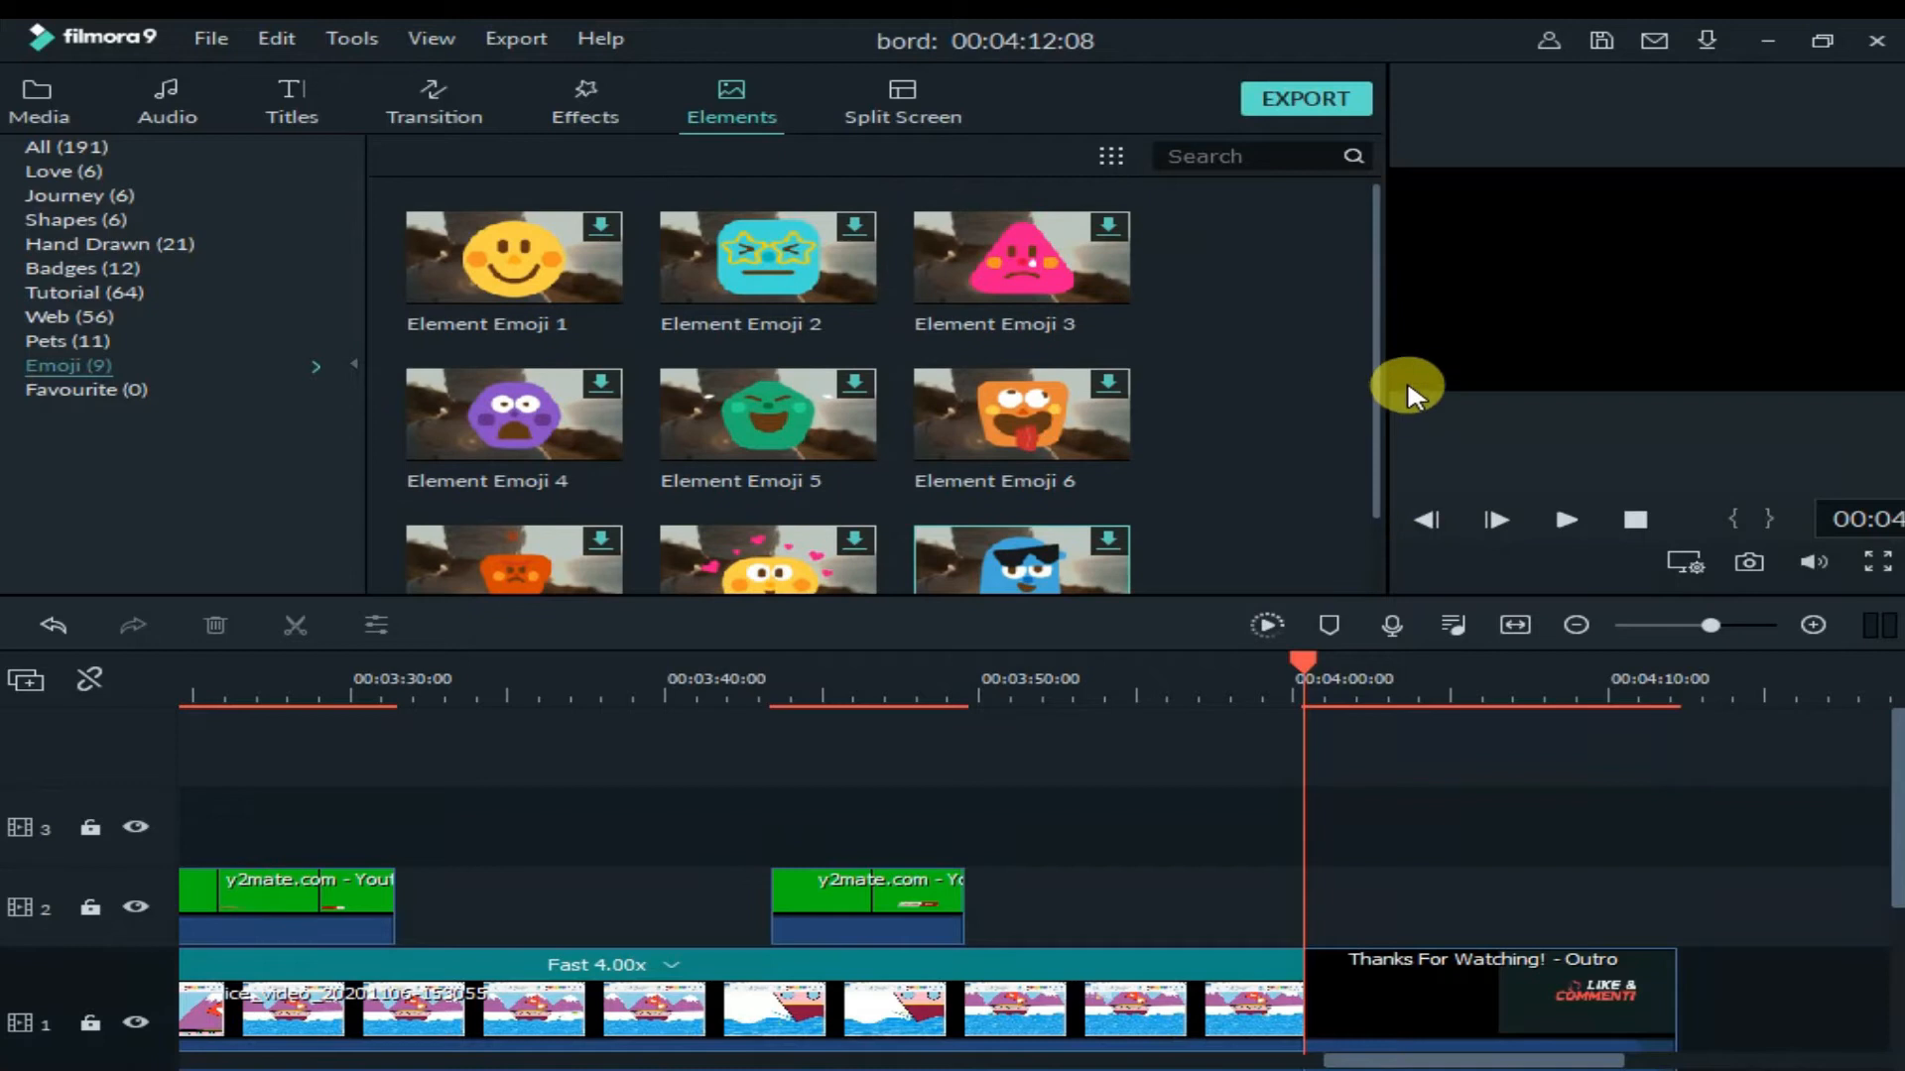
click(123, 318)
click(127, 339)
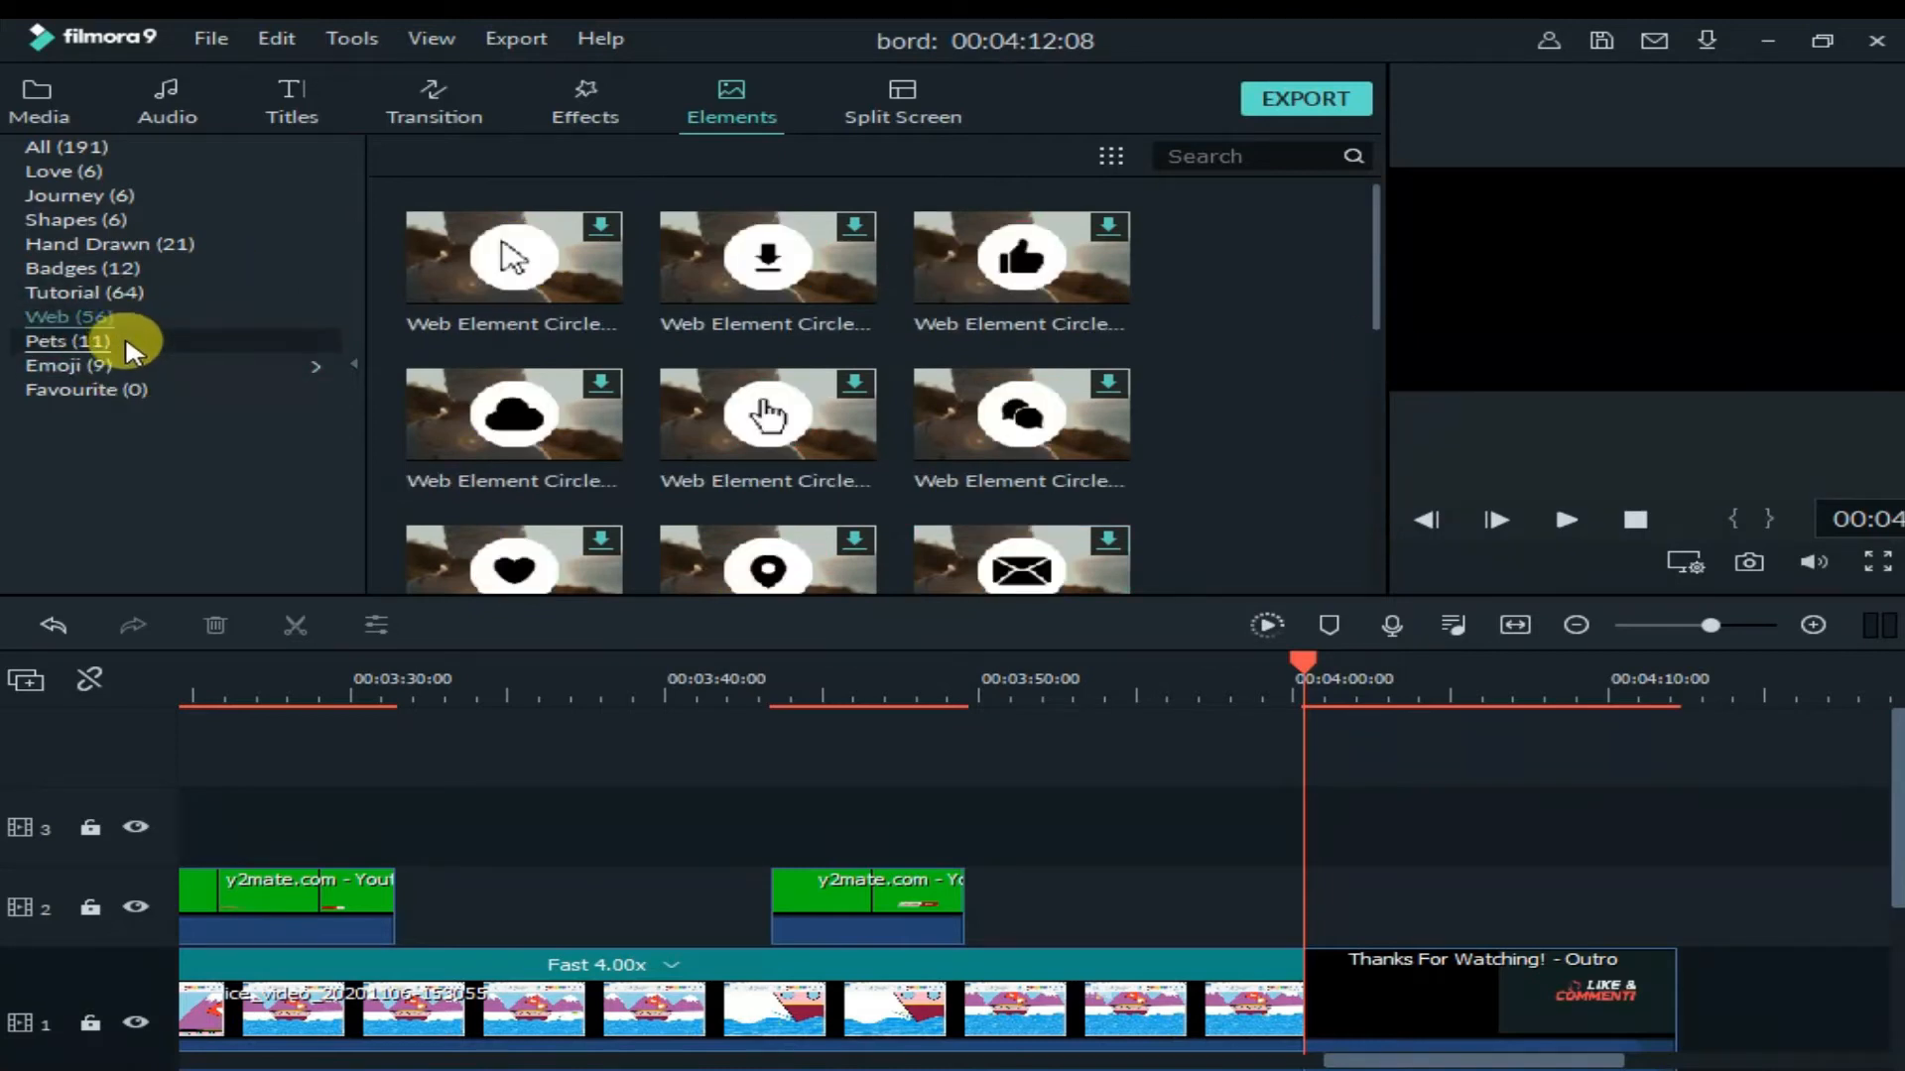
click(134, 315)
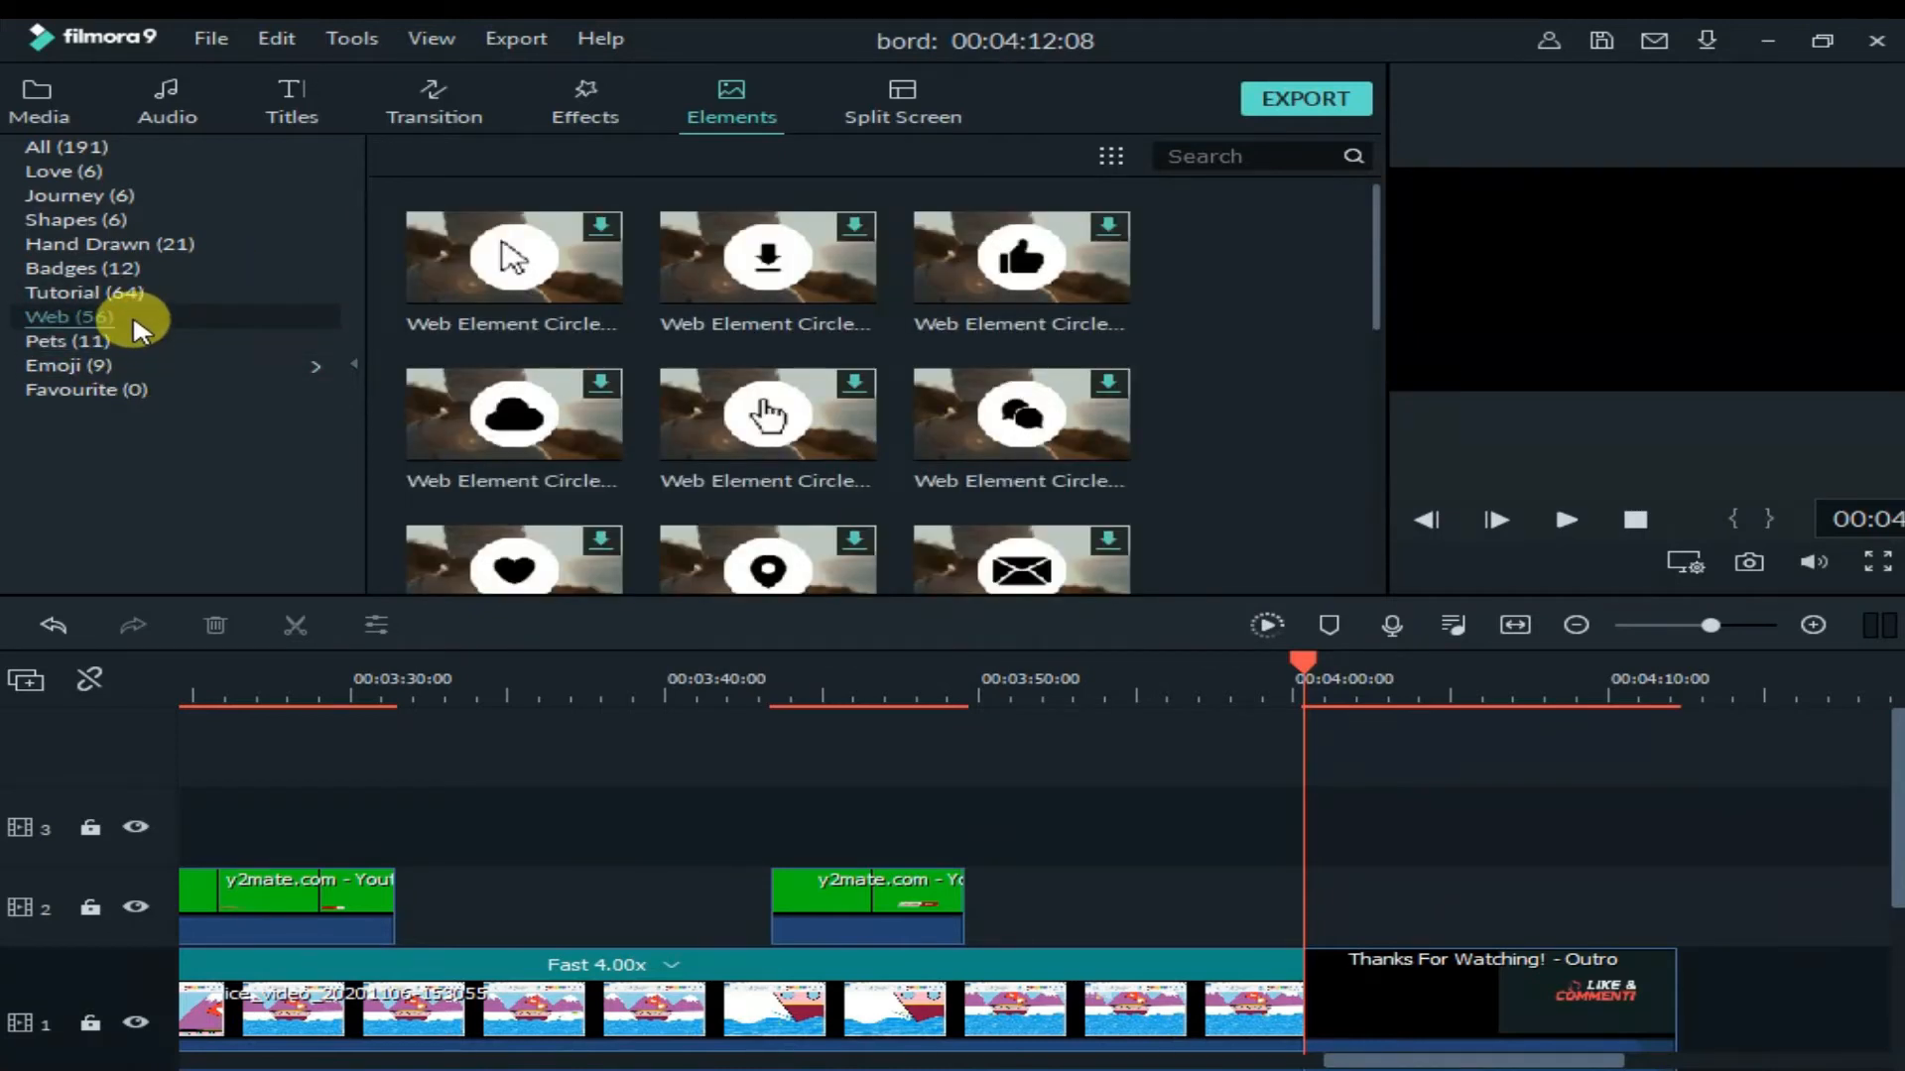
click(151, 295)
click(173, 265)
click(212, 246)
click(139, 220)
click(149, 193)
click(110, 172)
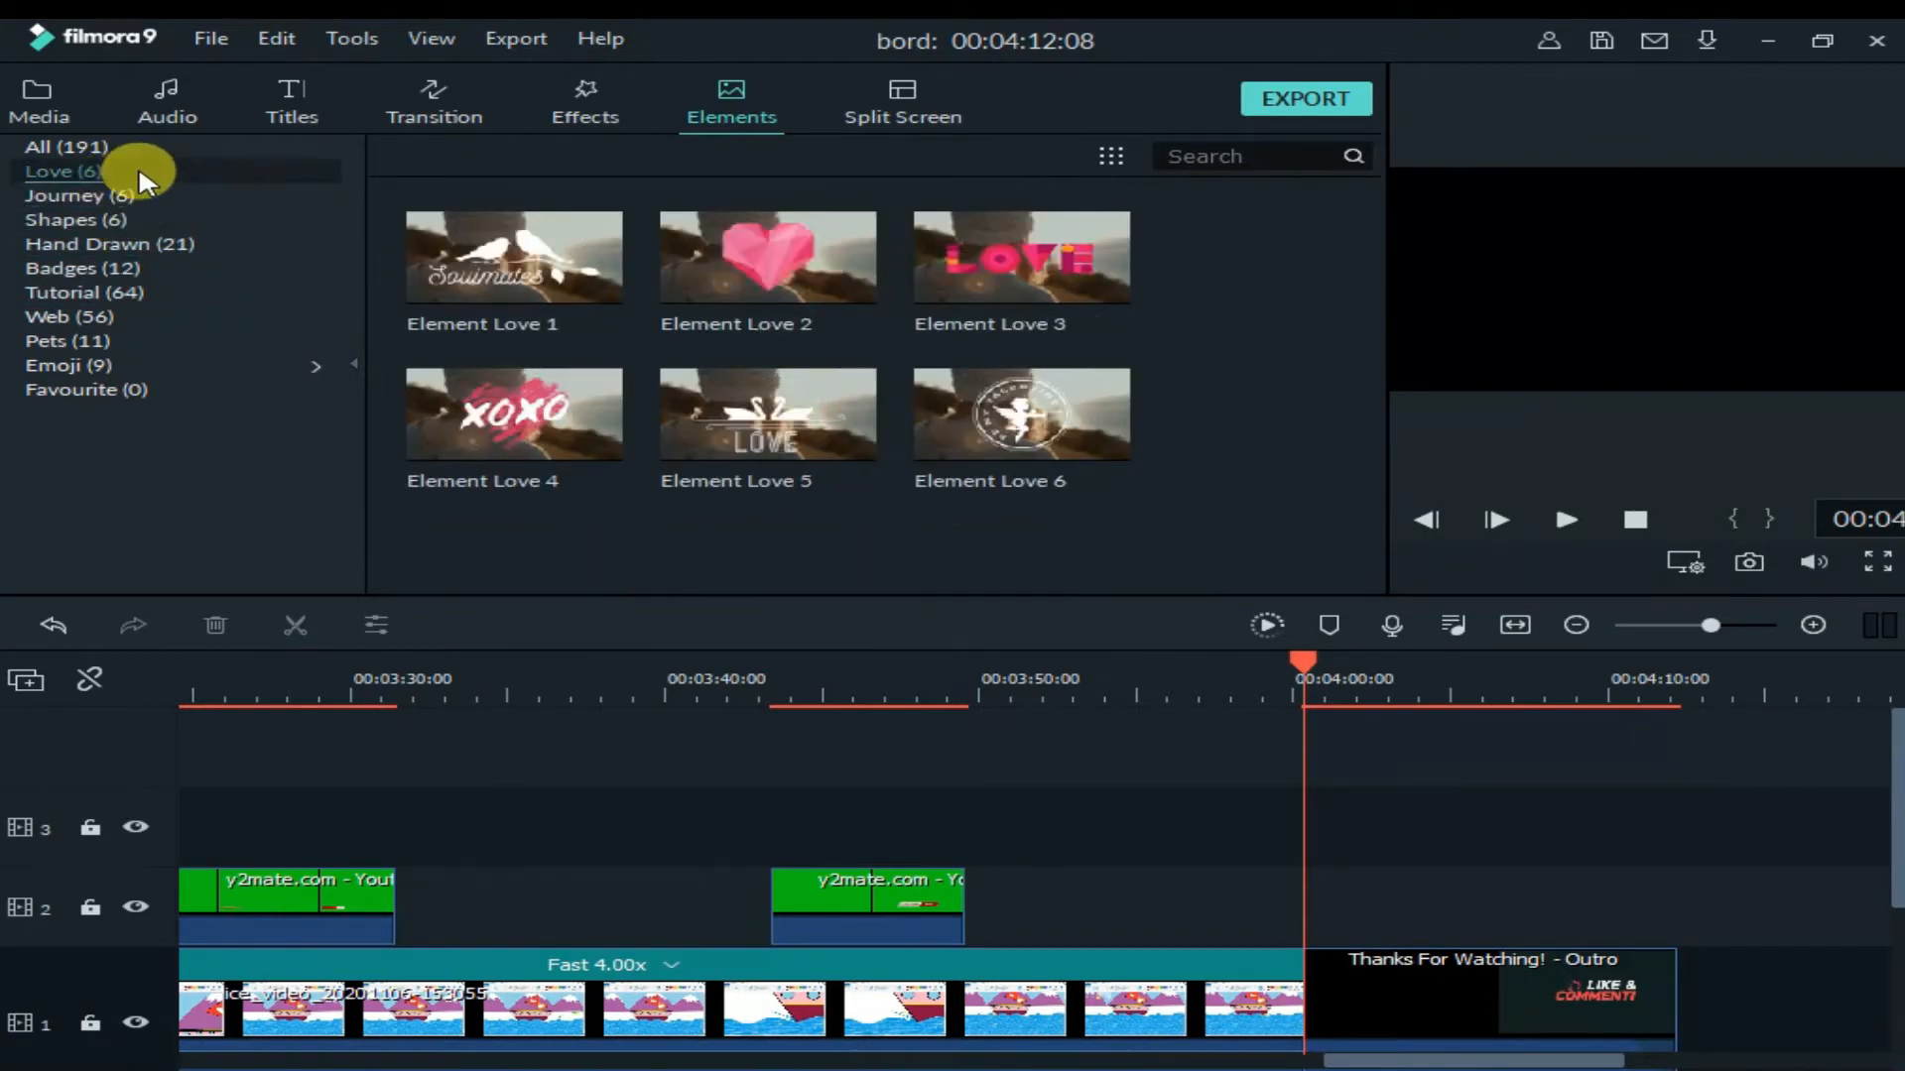
click(75, 147)
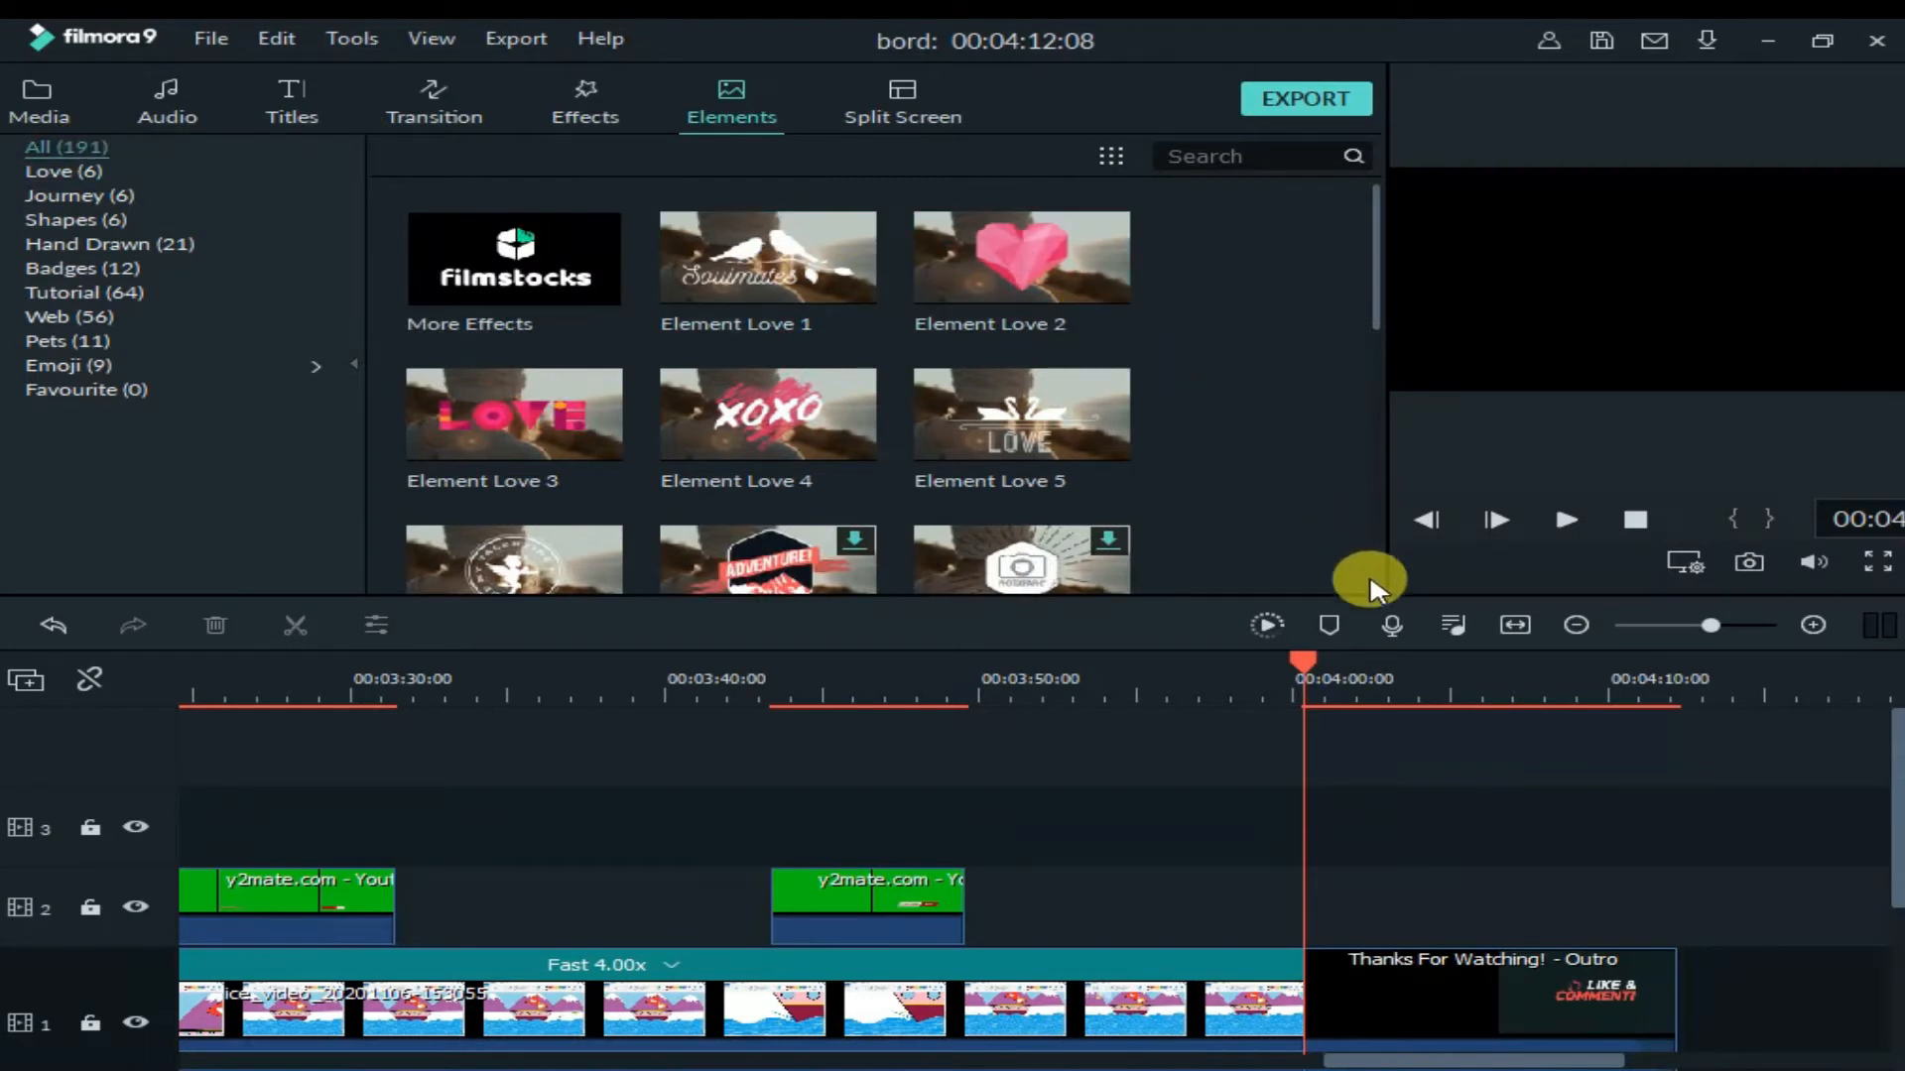
- Play the edited video from its beginning to check the result, and pause it at about 13 seconds
drag(1294, 670, 9, 757)
click(1622, 508)
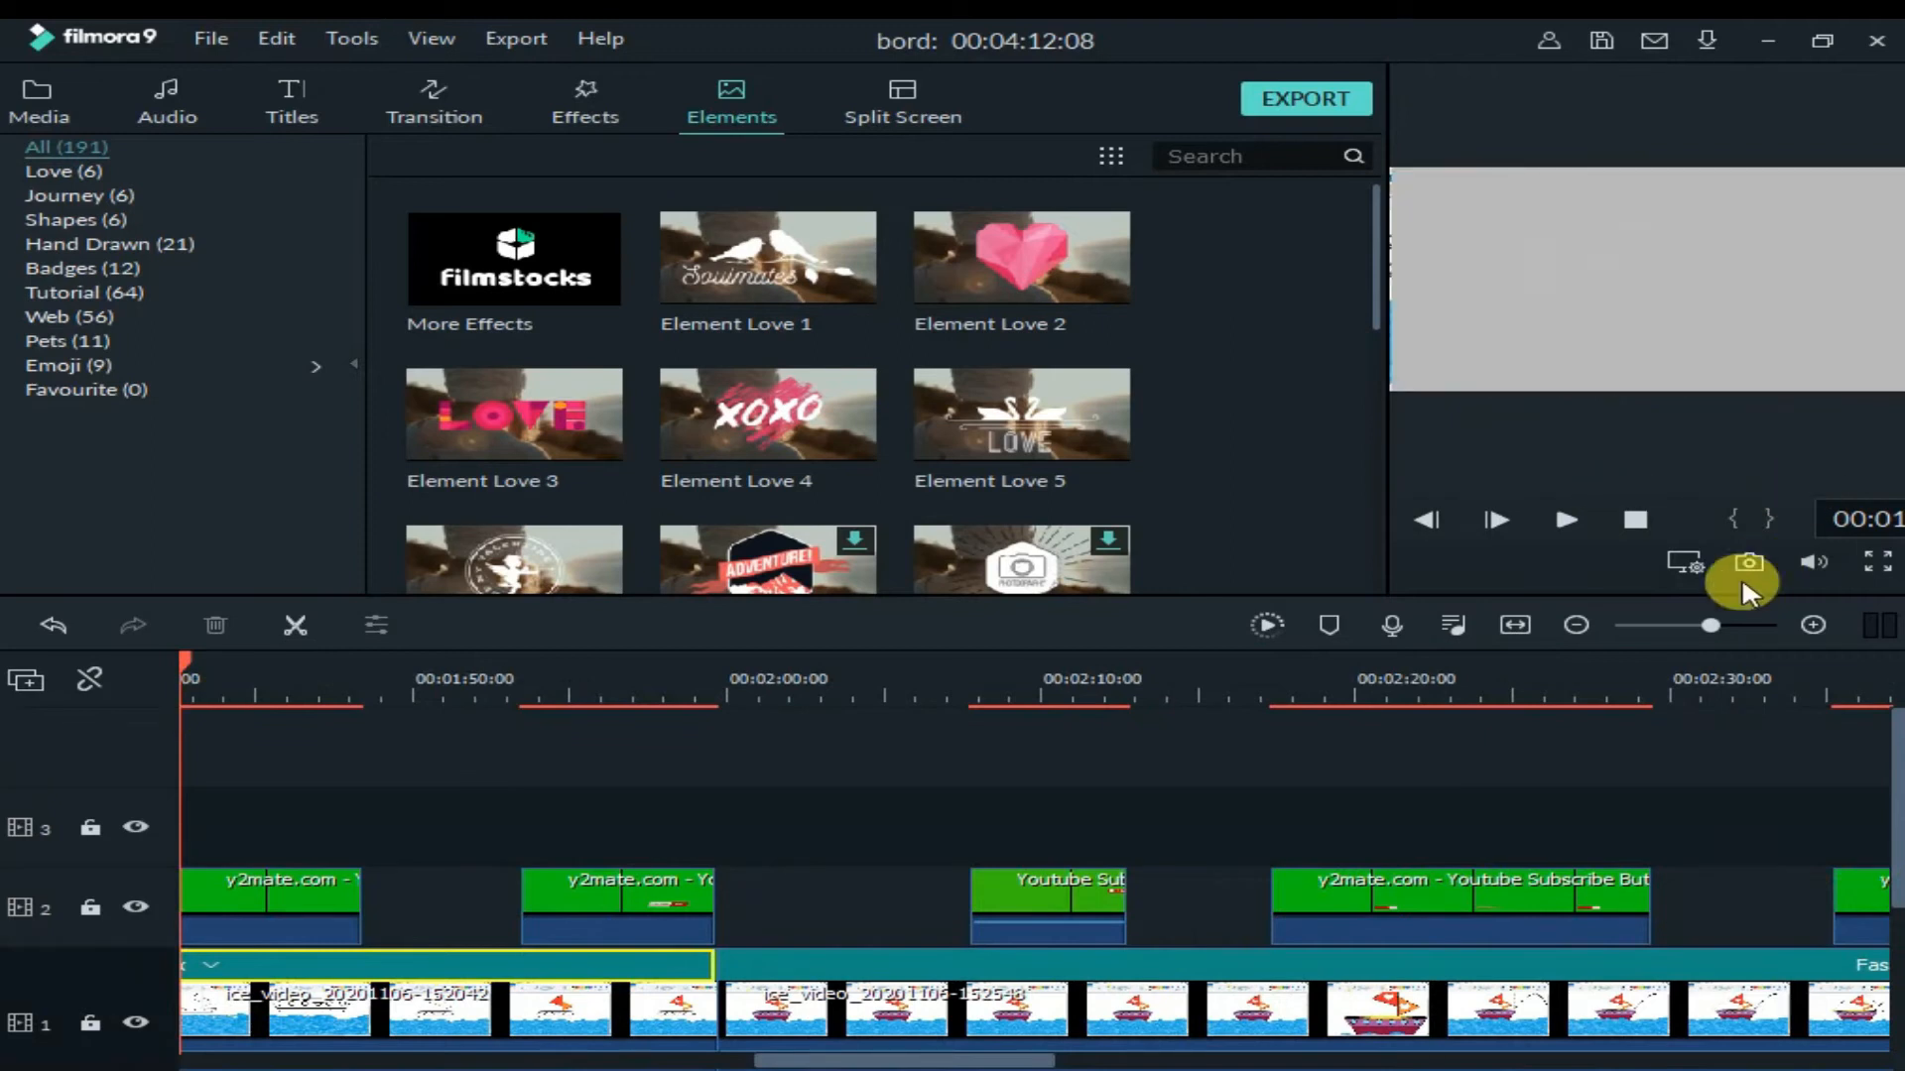
drag(1720, 627, 1693, 627)
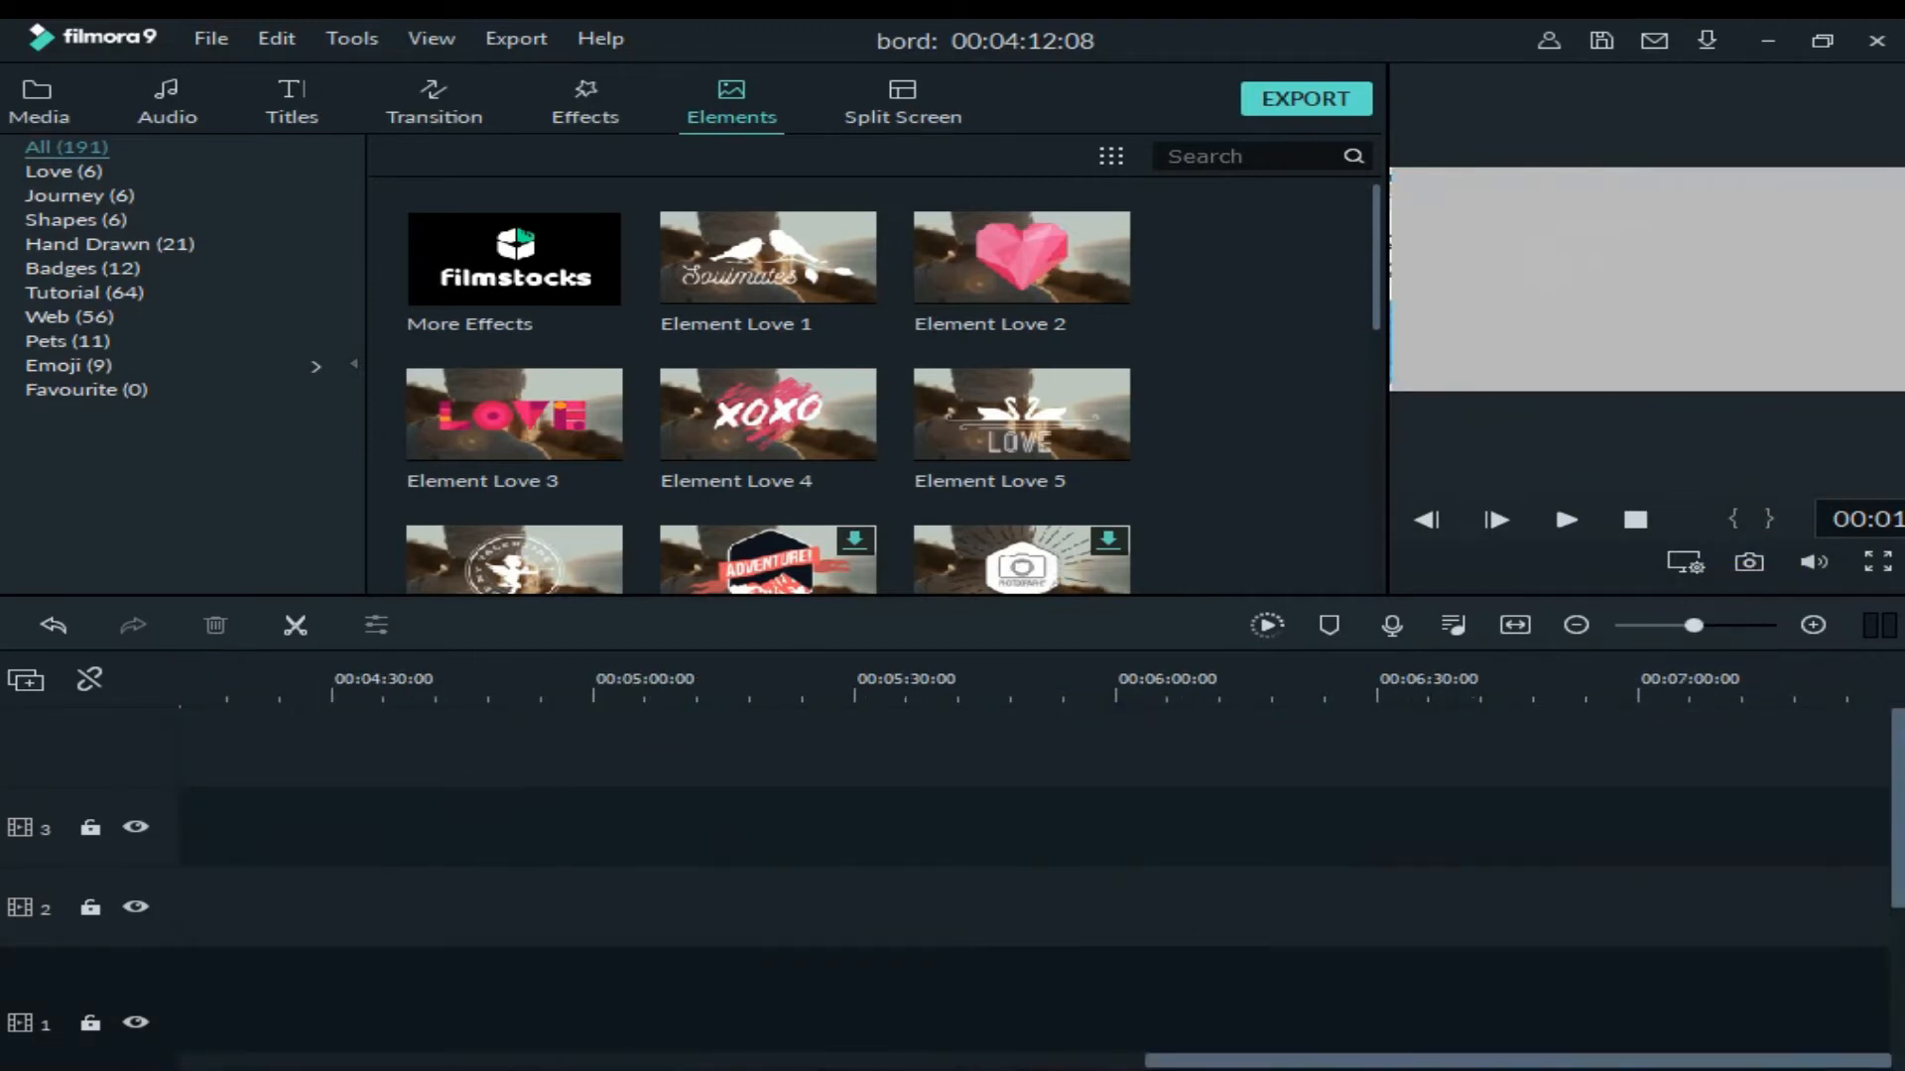
drag(1204, 1054, 63, 1033)
drag(1077, 678, 13, 667)
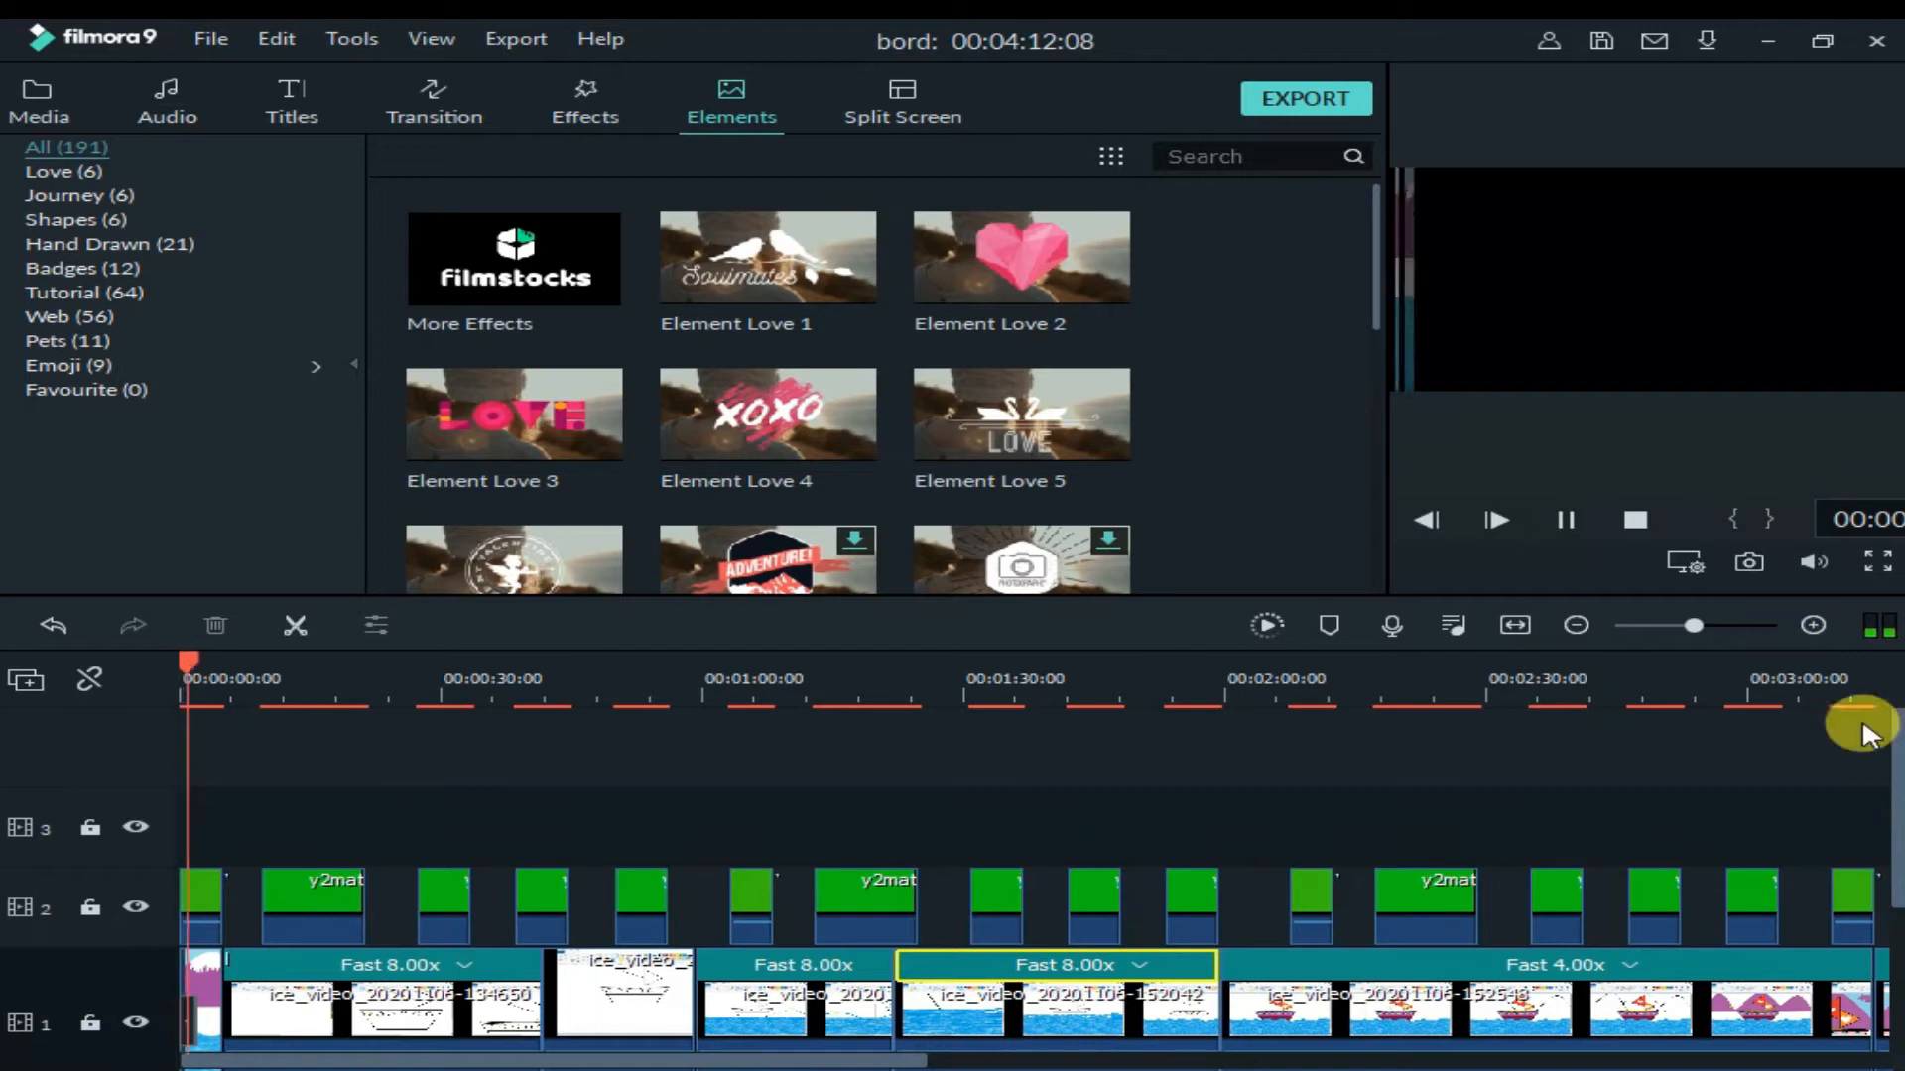
drag(1897, 831, 1896, 908)
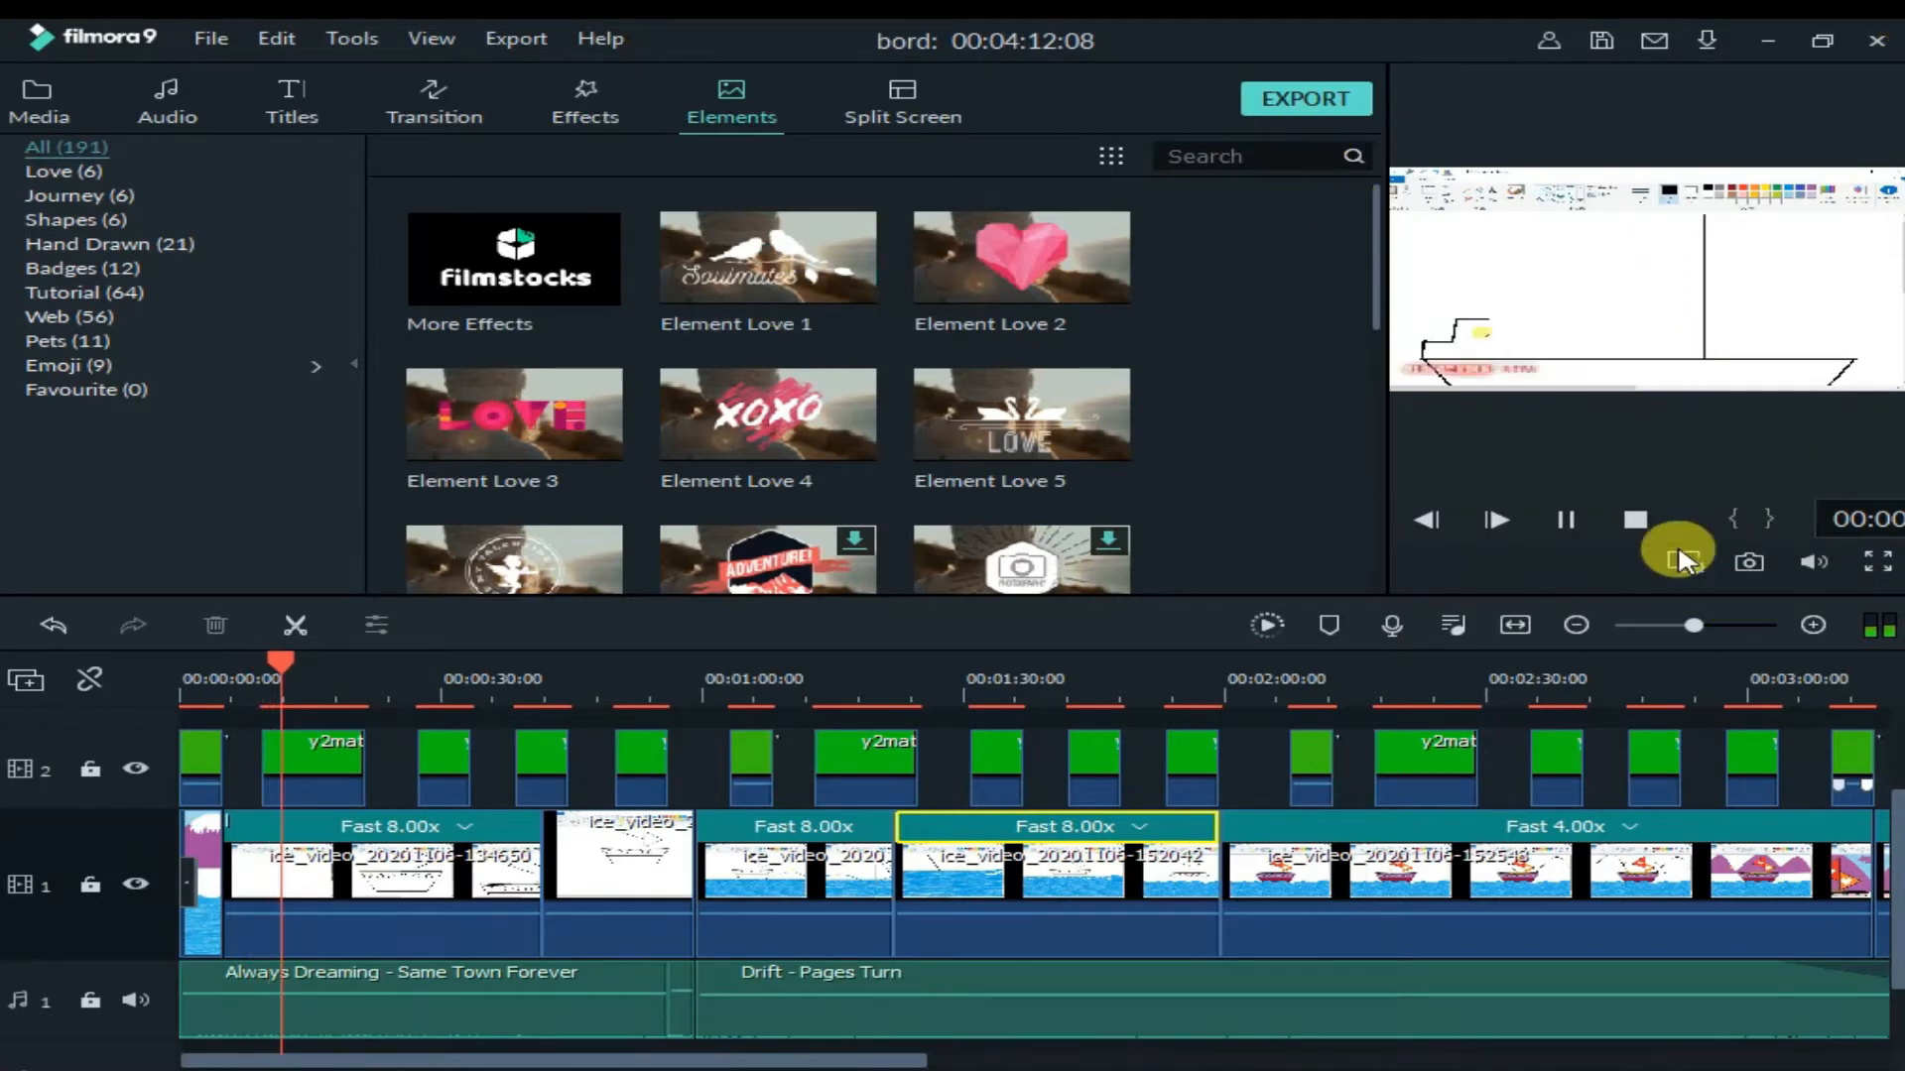
click(1567, 520)
click(1472, 103)
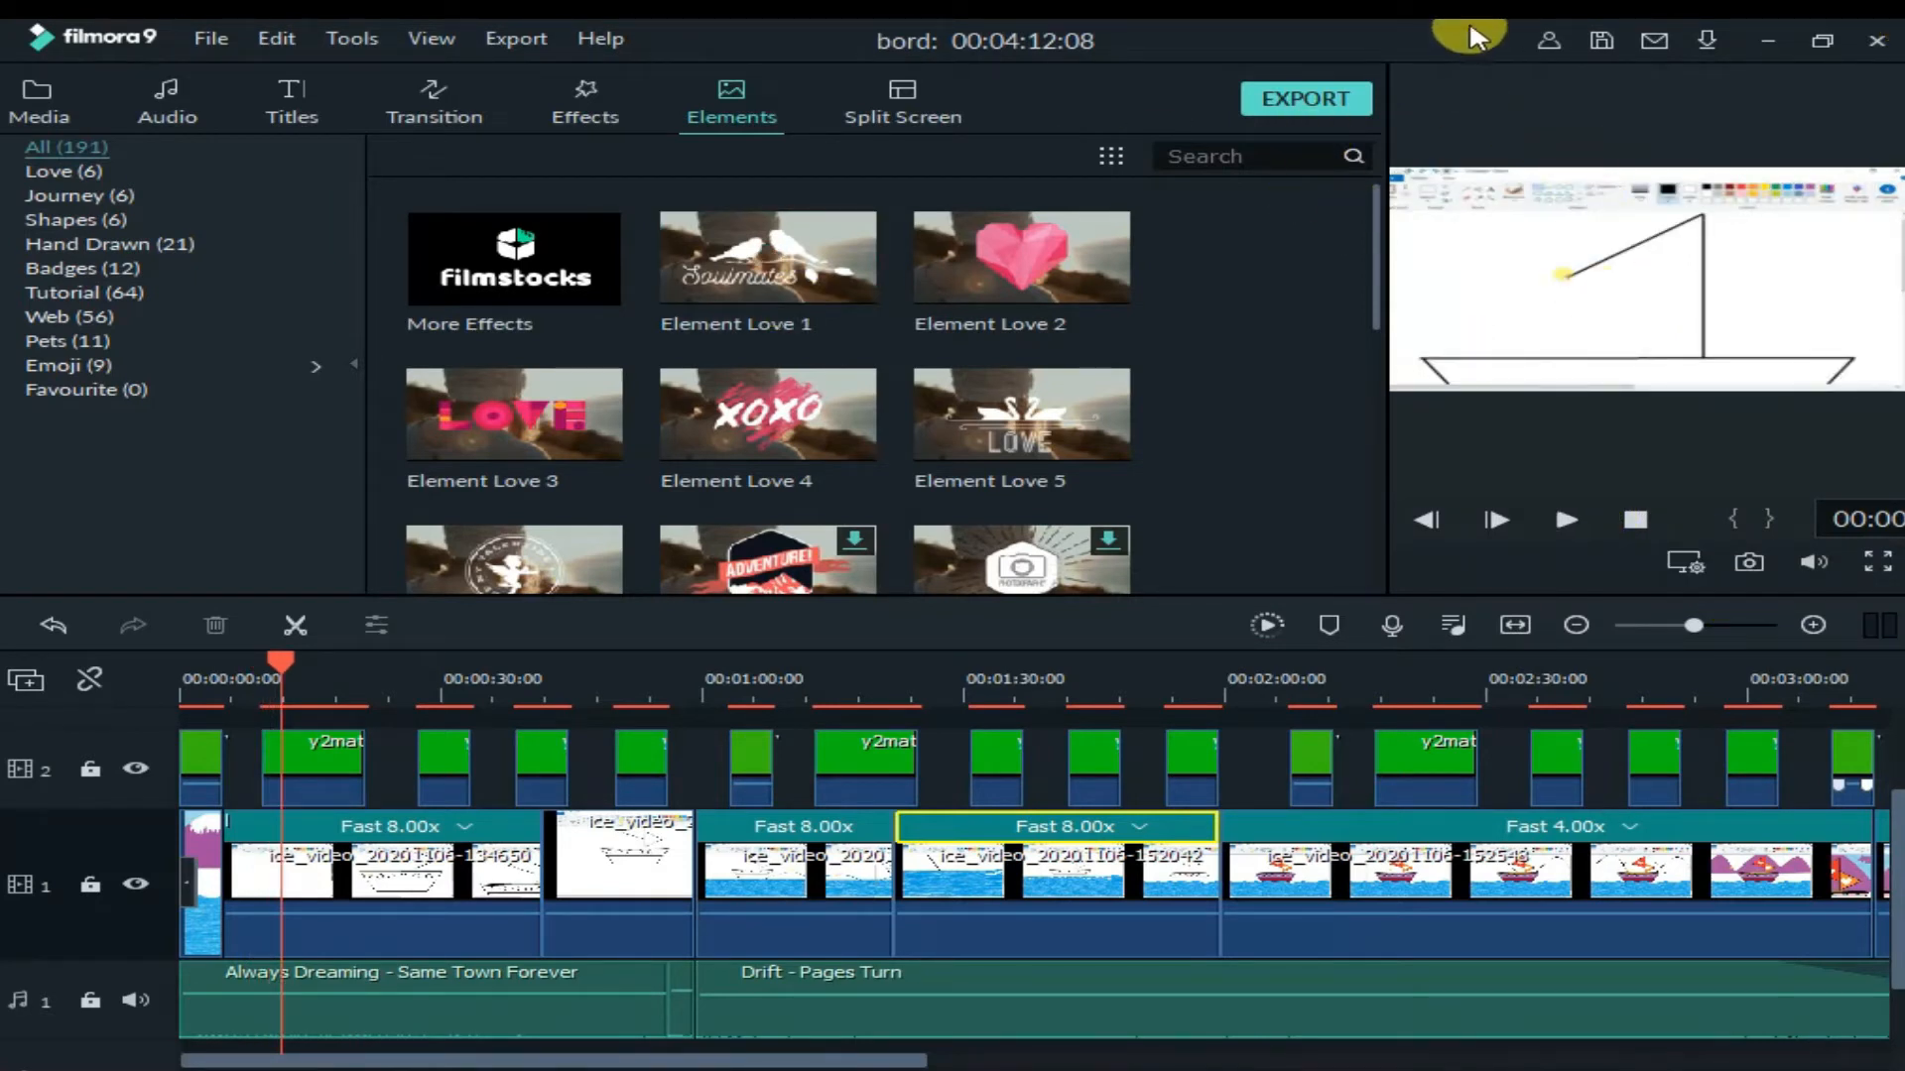
click(1820, 39)
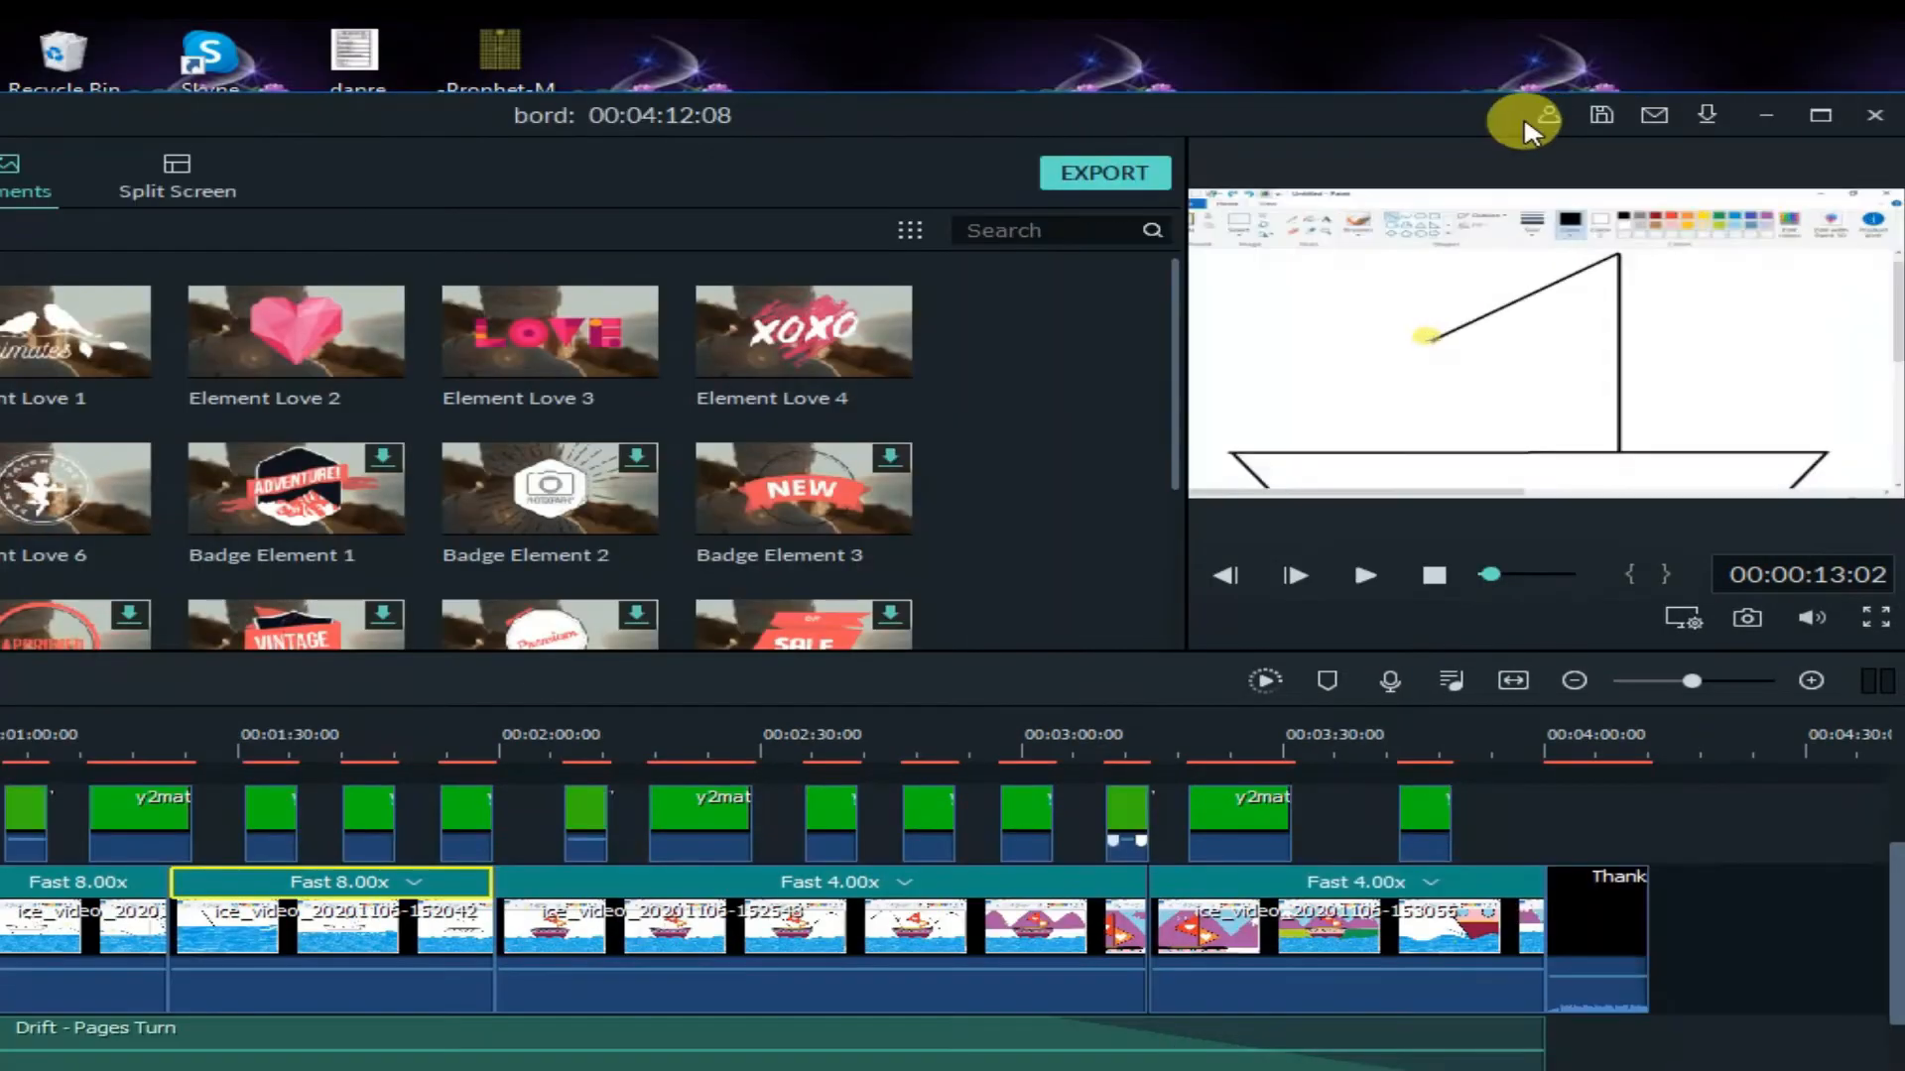
drag(1438, 109, 694, 119)
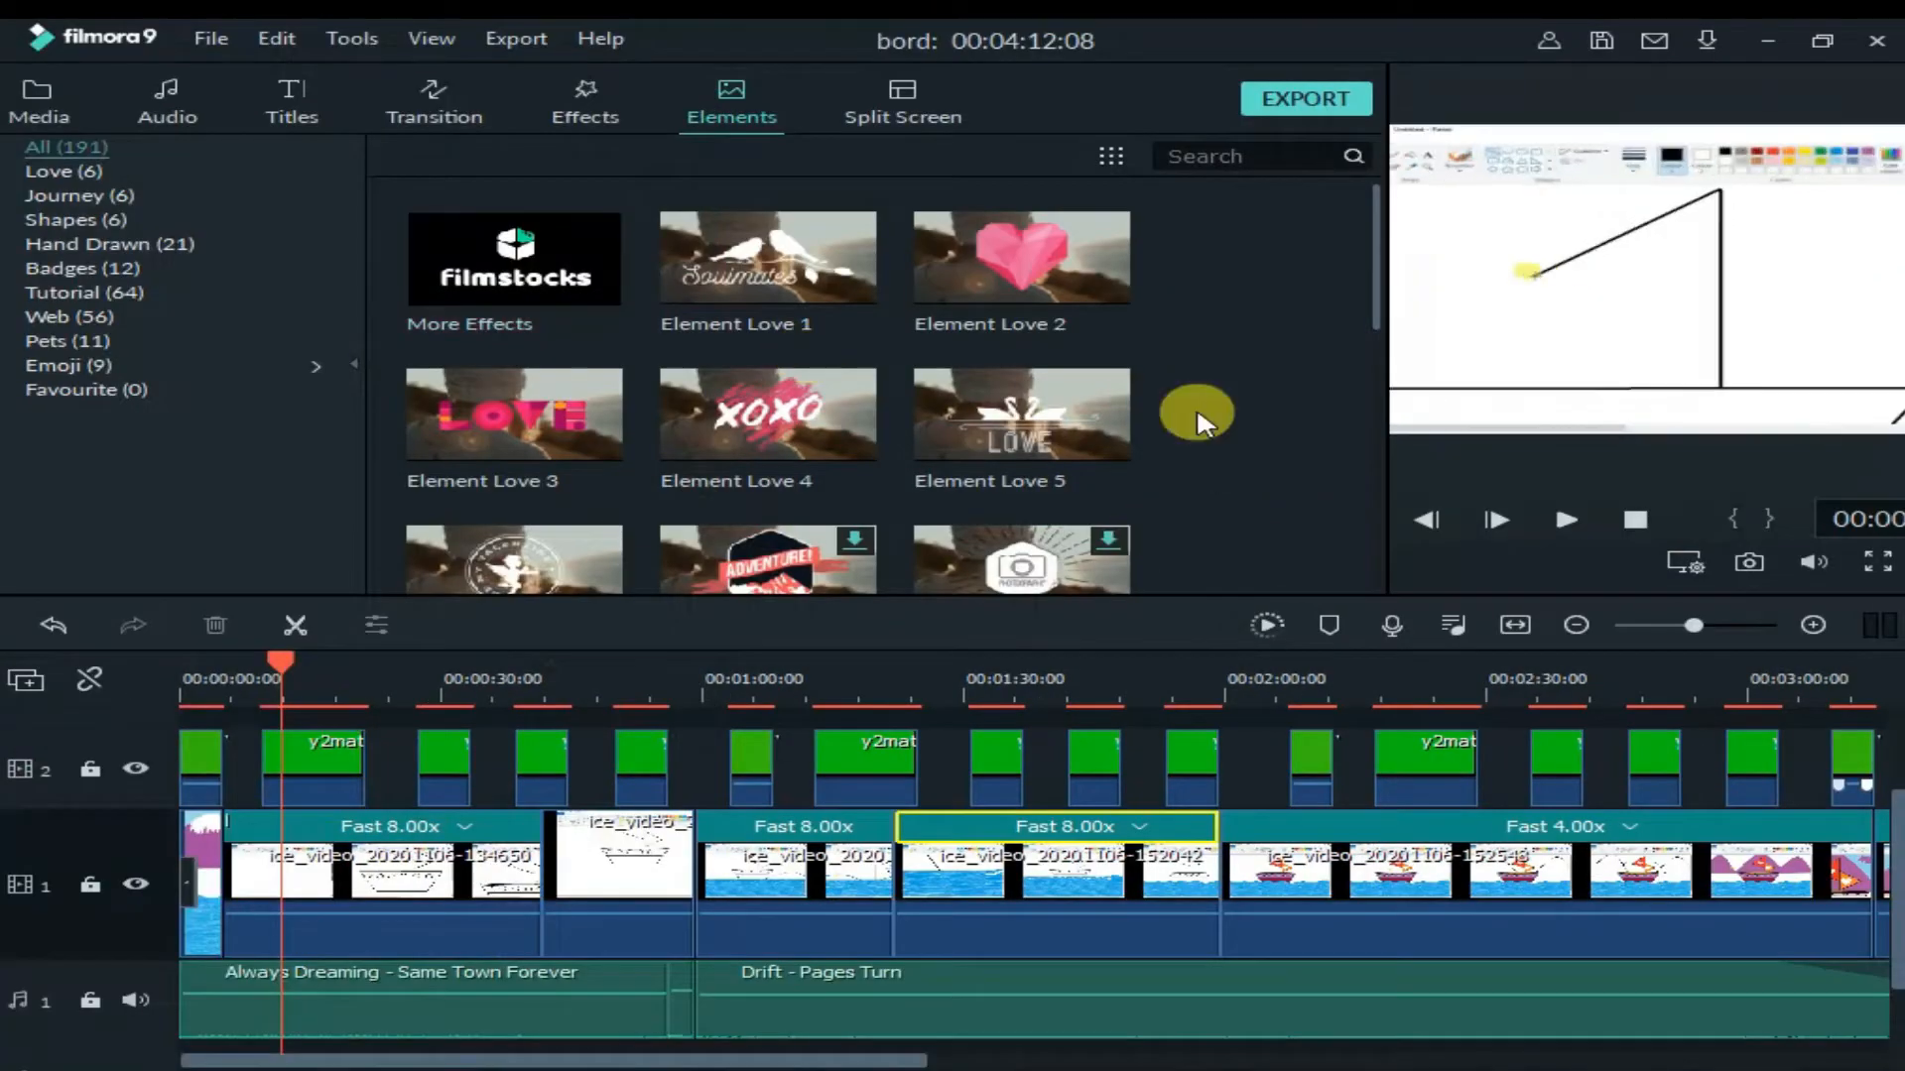
click(1820, 40)
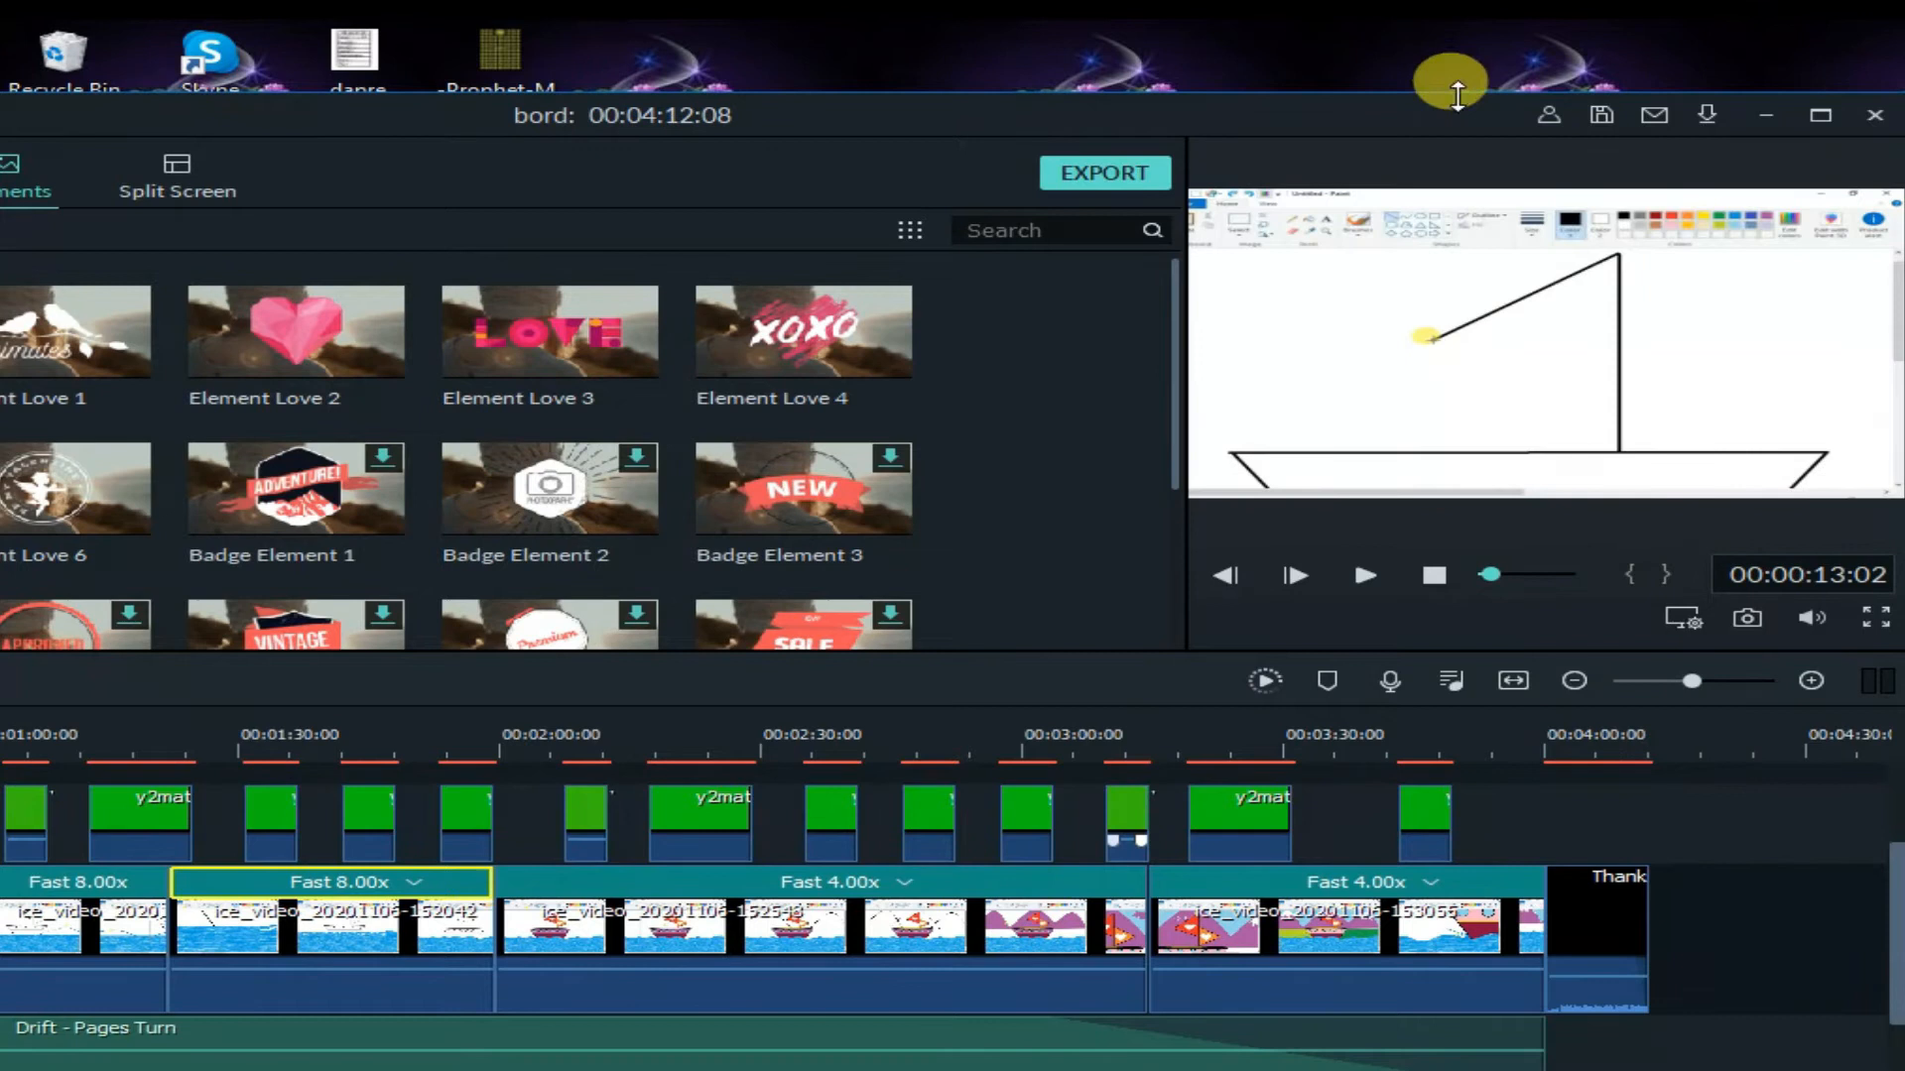
double_click(1413, 114)
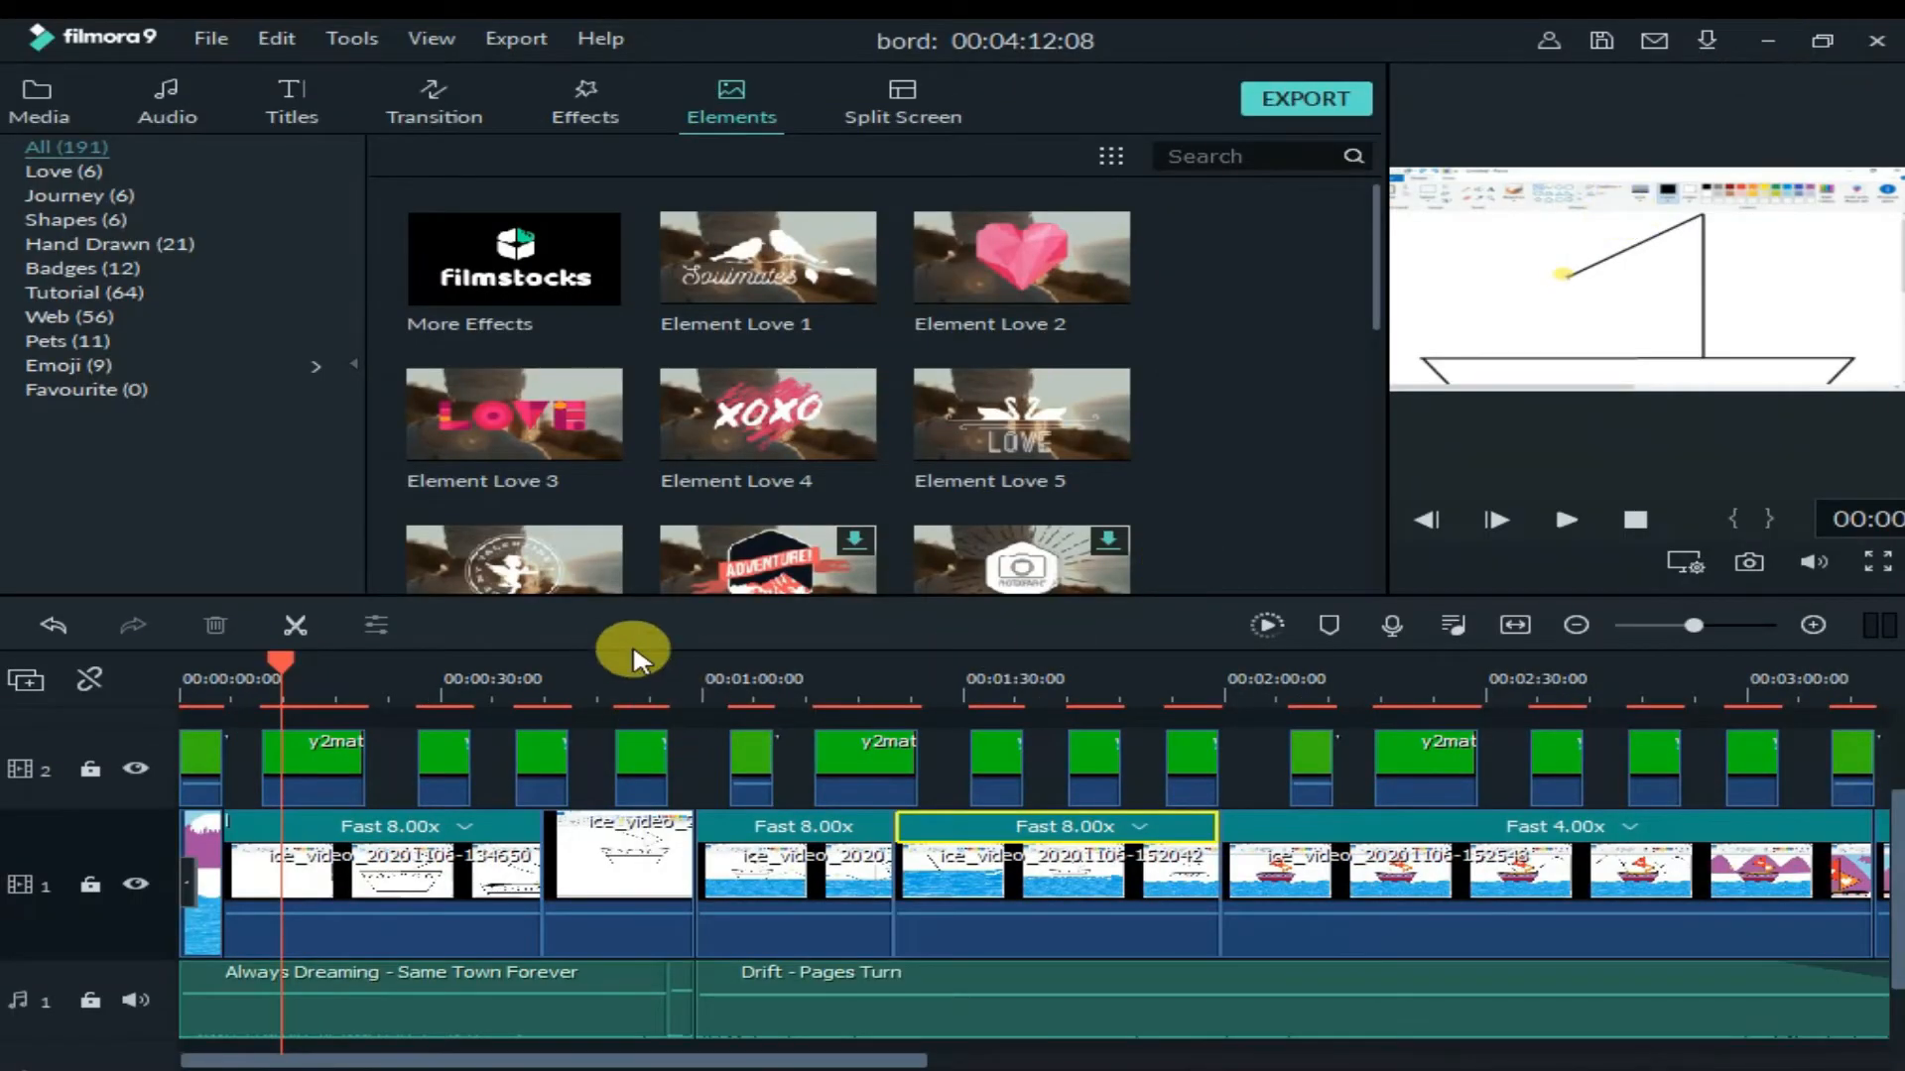
click(455, 882)
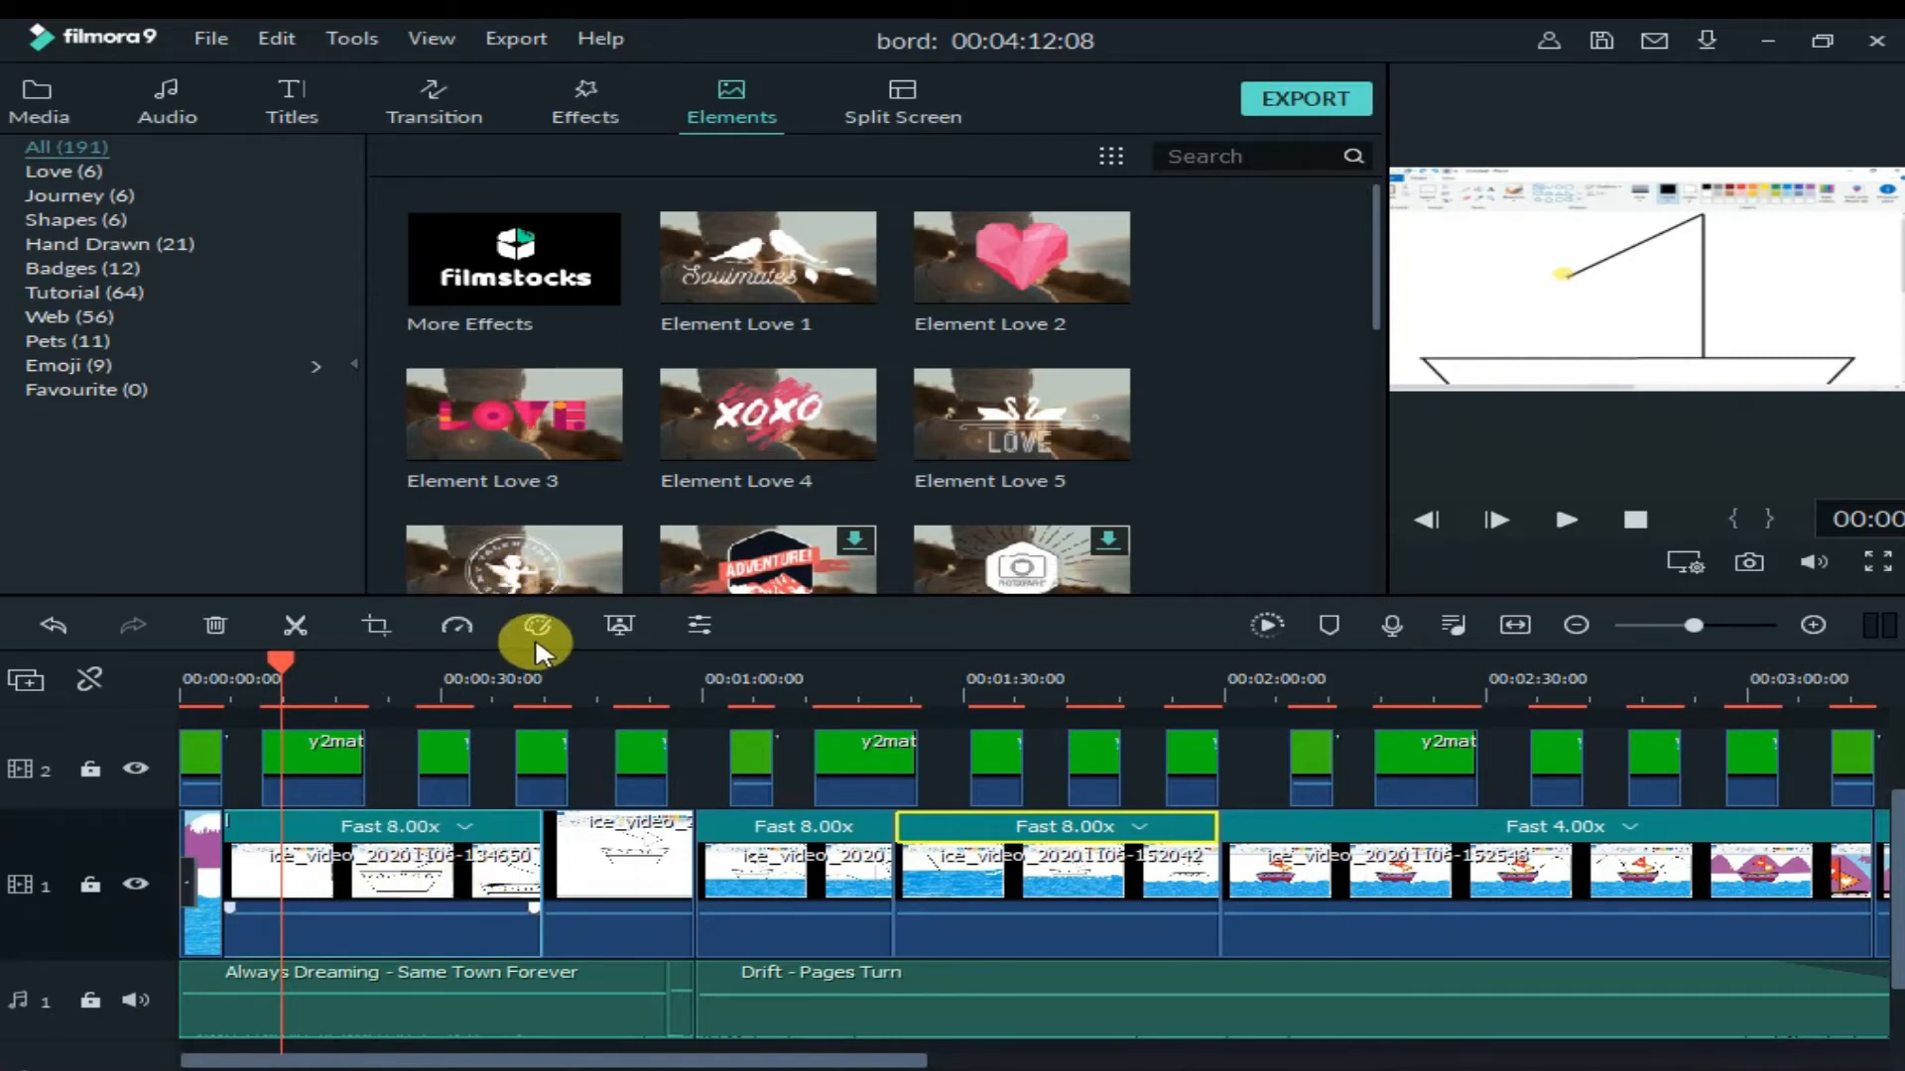
click(318, 772)
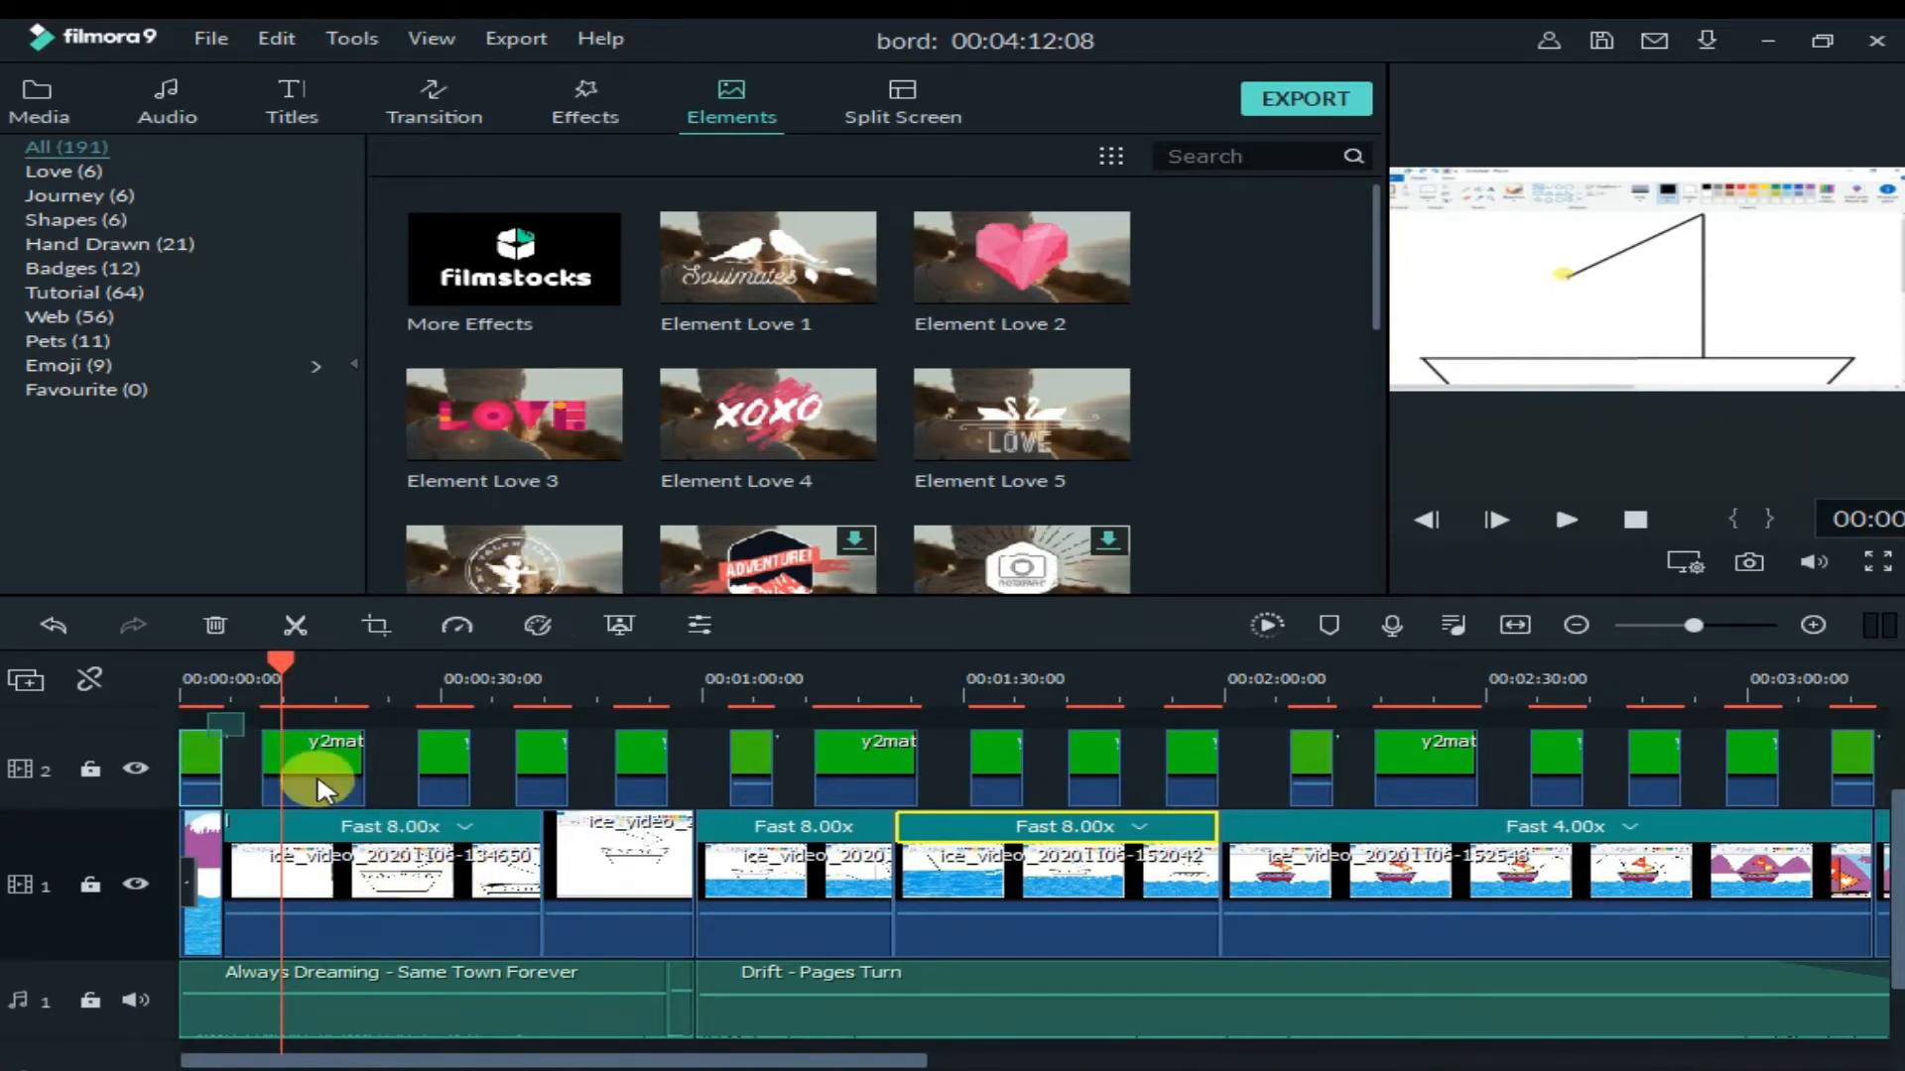
click(620, 833)
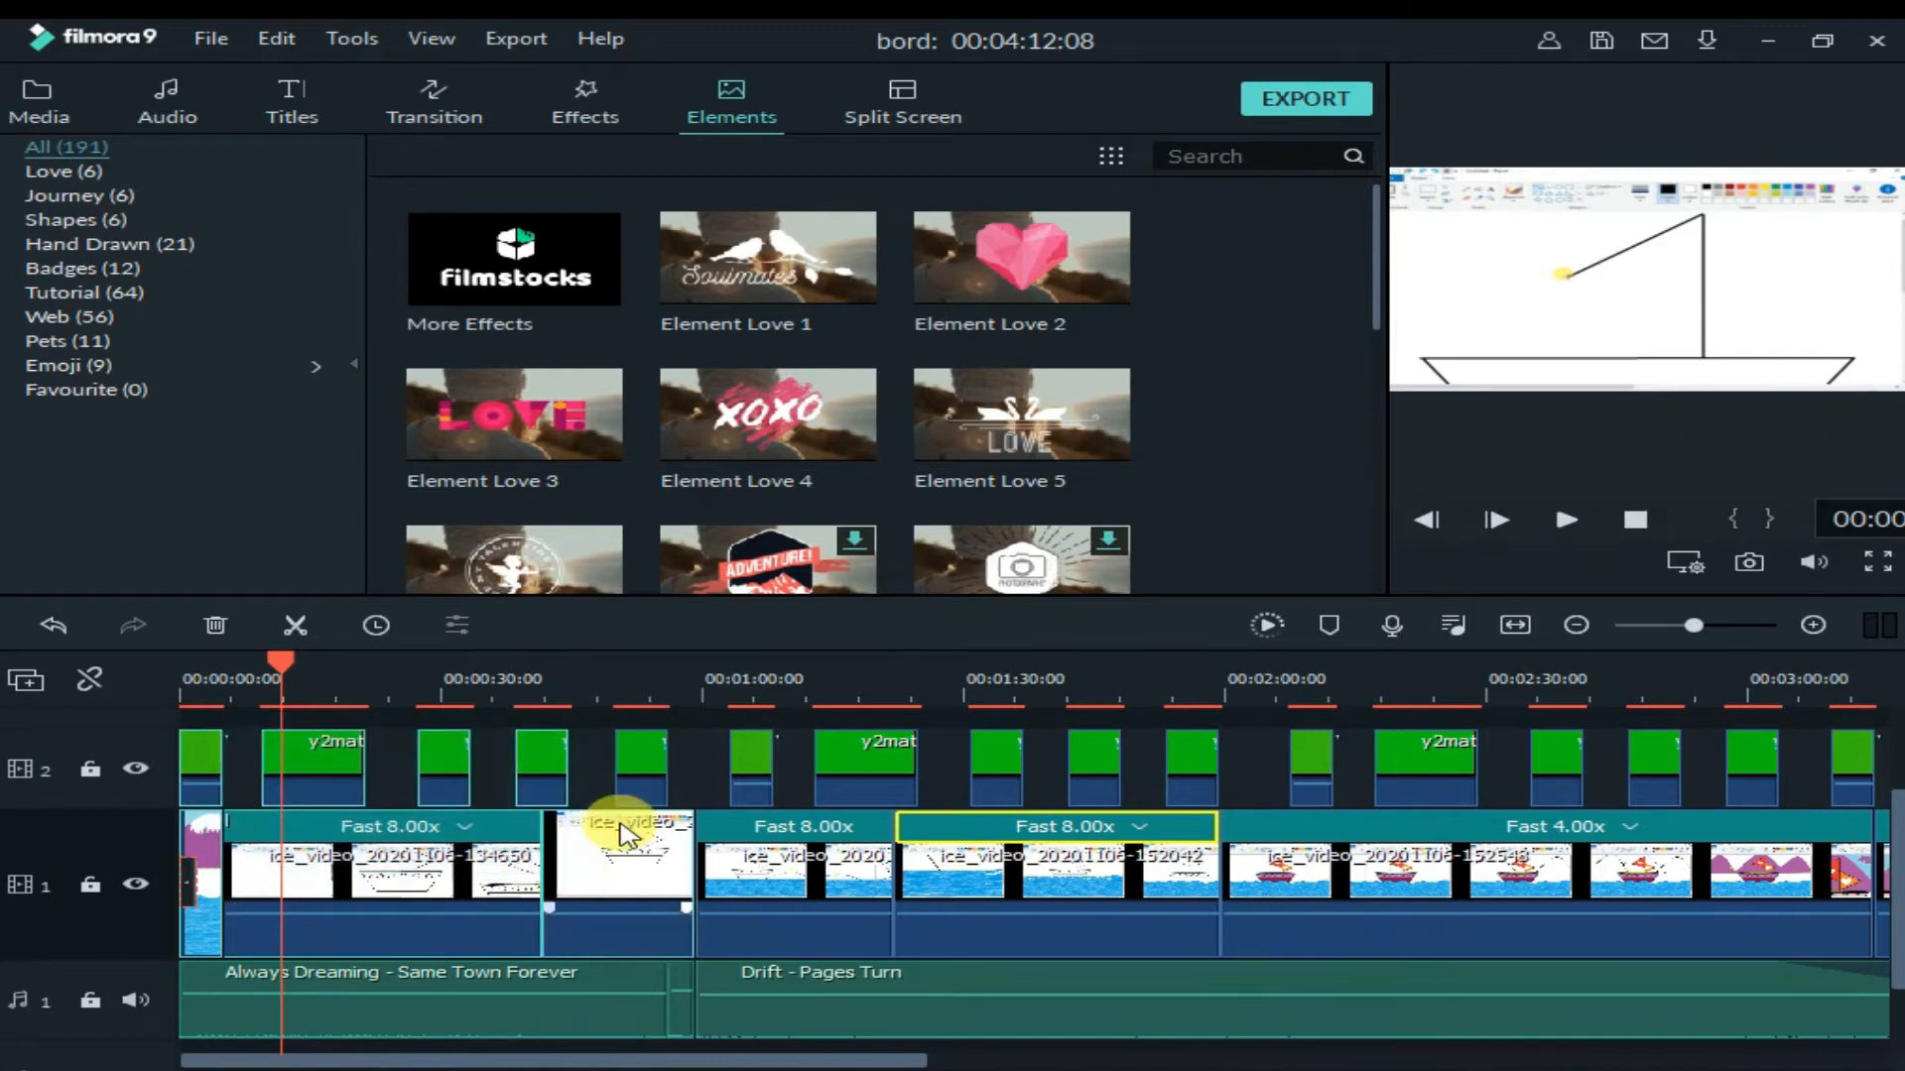
- Resize the editor window to show the whole preview, play the video, jump through it to about 3:42, and maximize the window again
click(1830, 41)
drag(1365, 110, 962, 281)
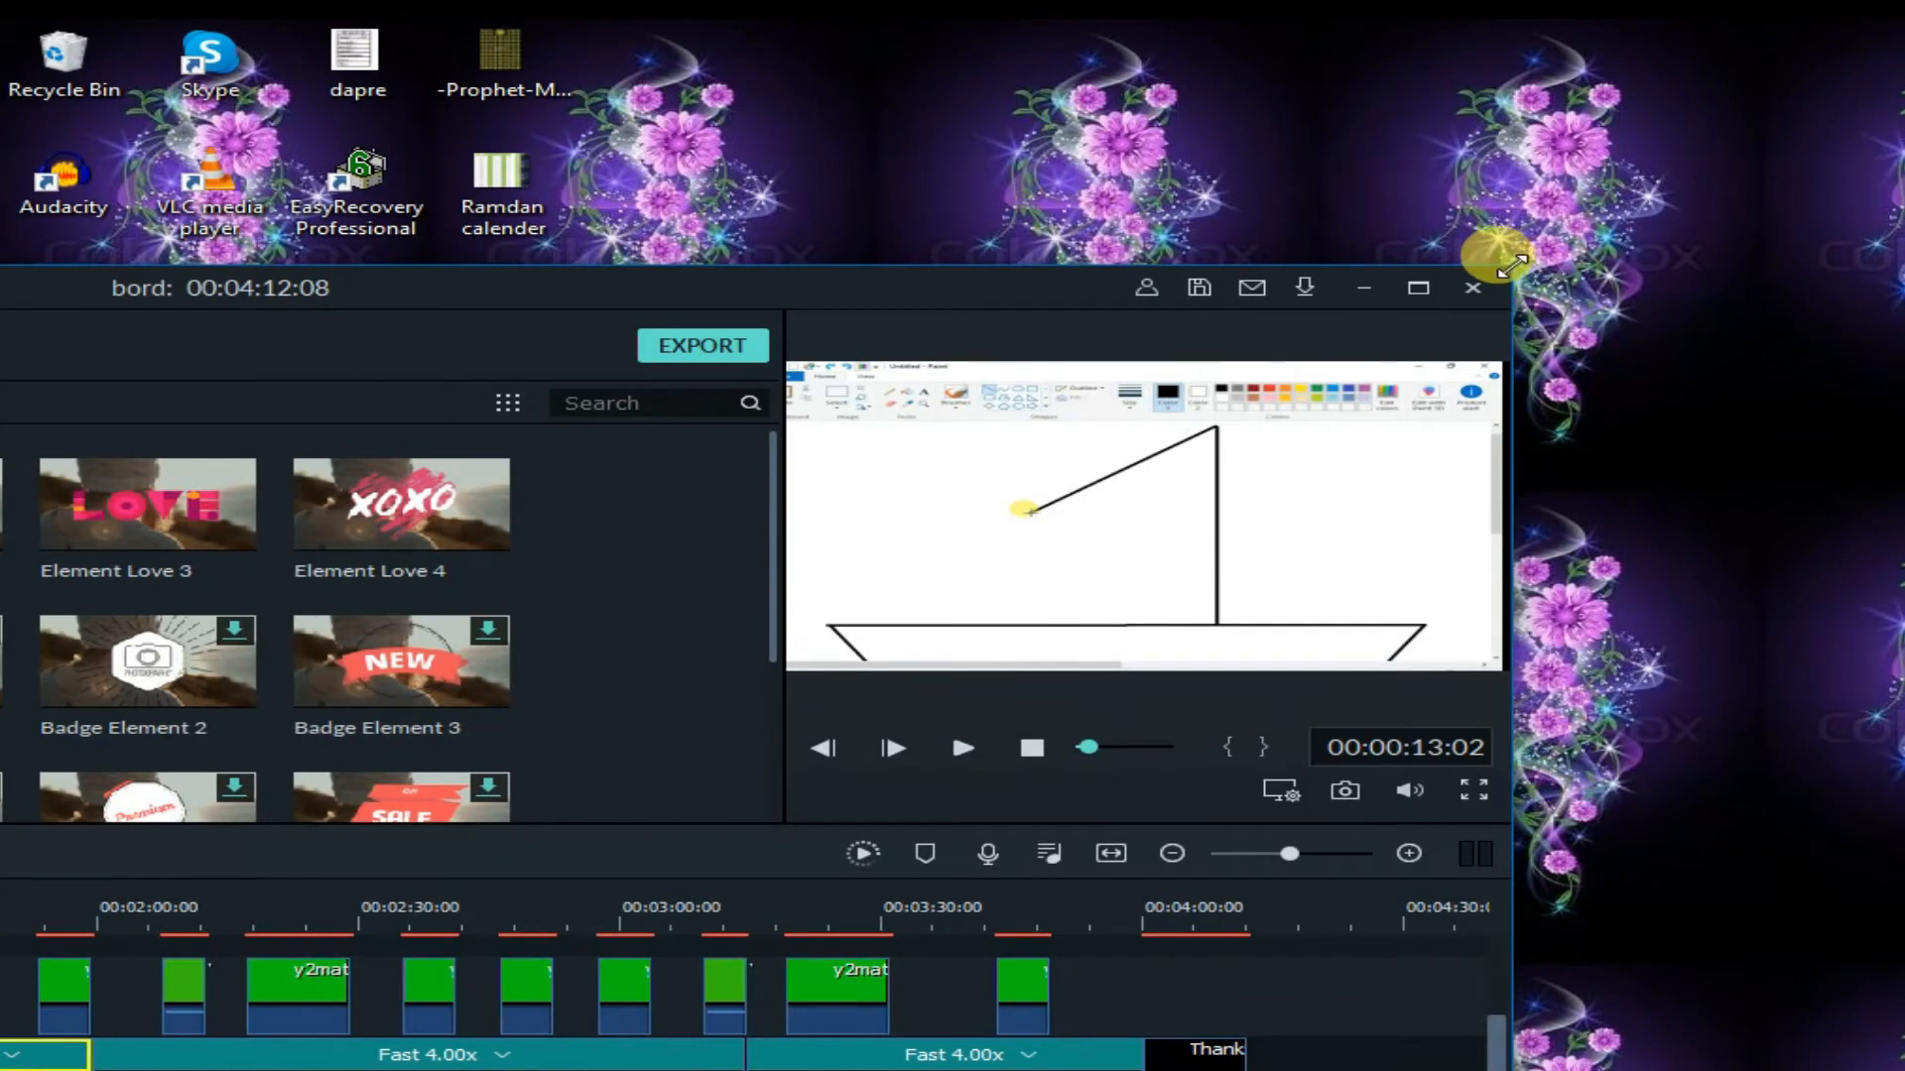
drag(1511, 264, 1900, 20)
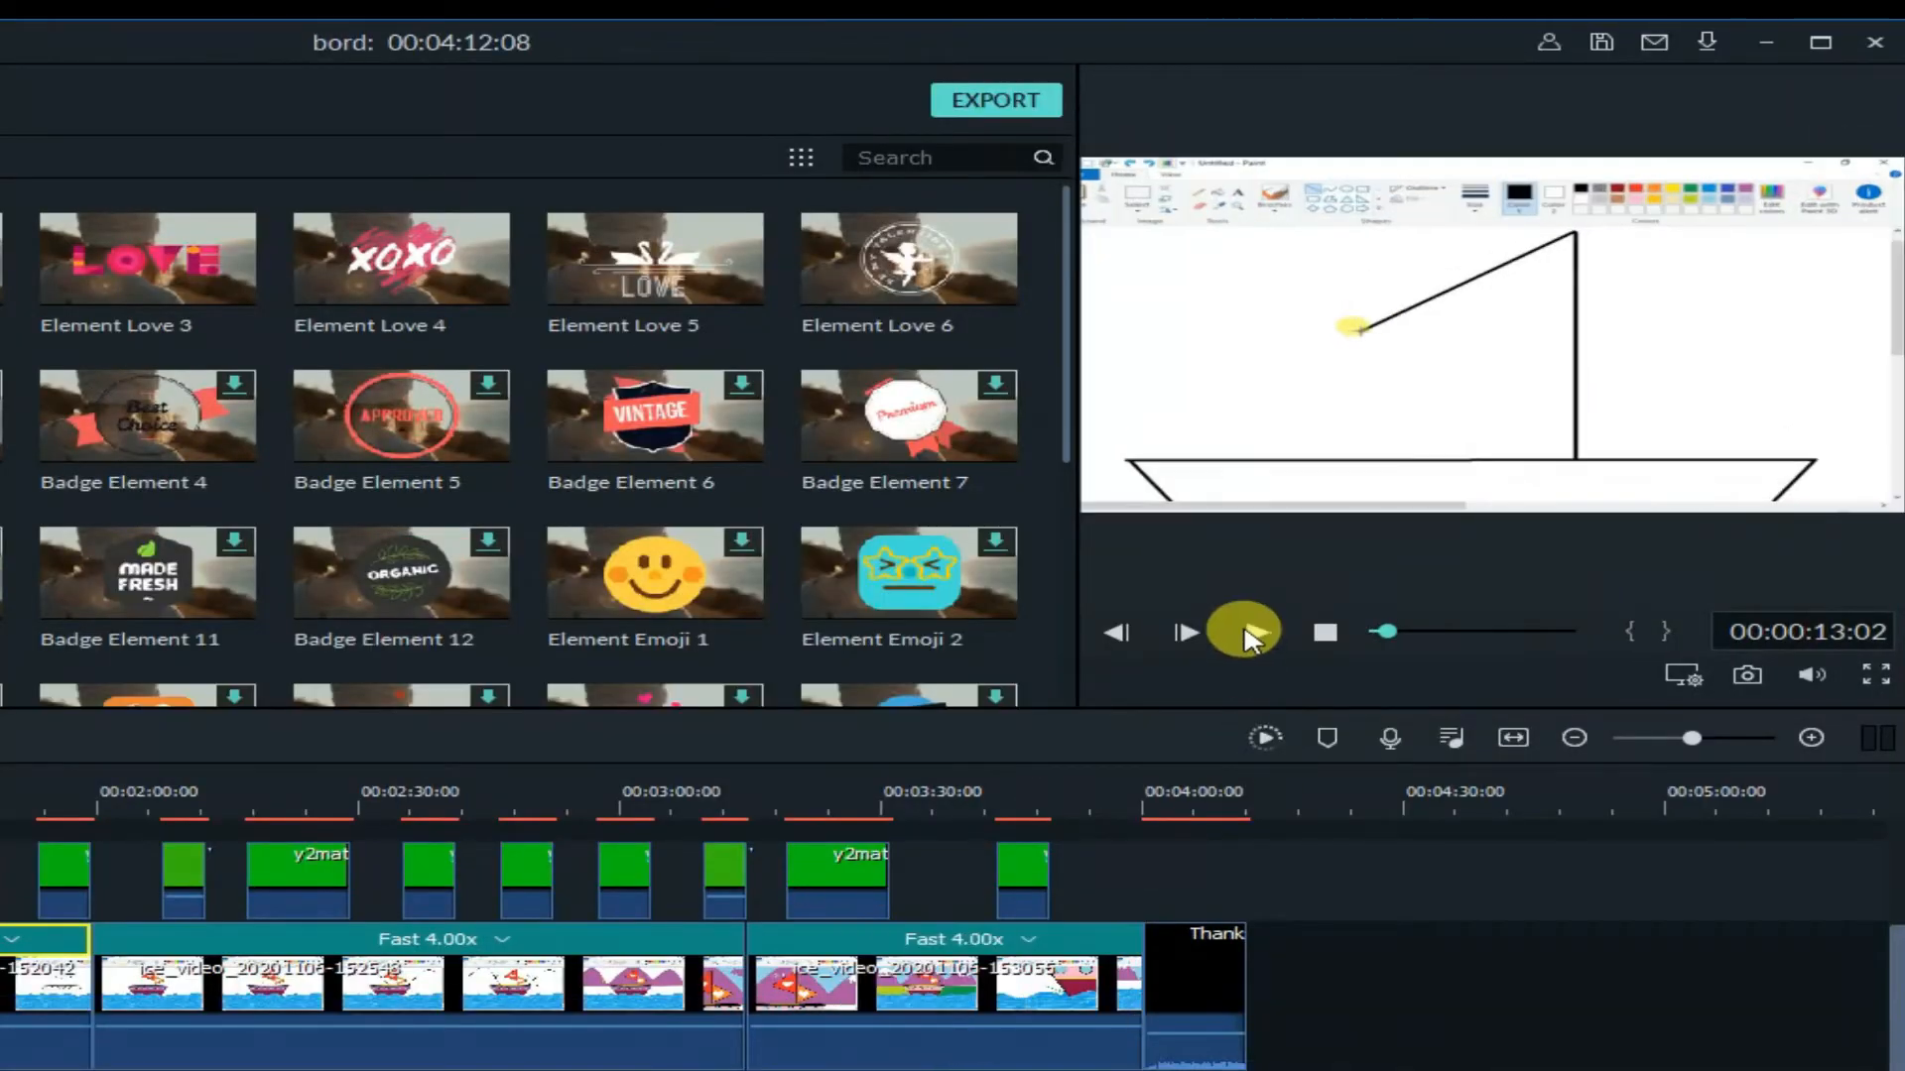
click(1246, 633)
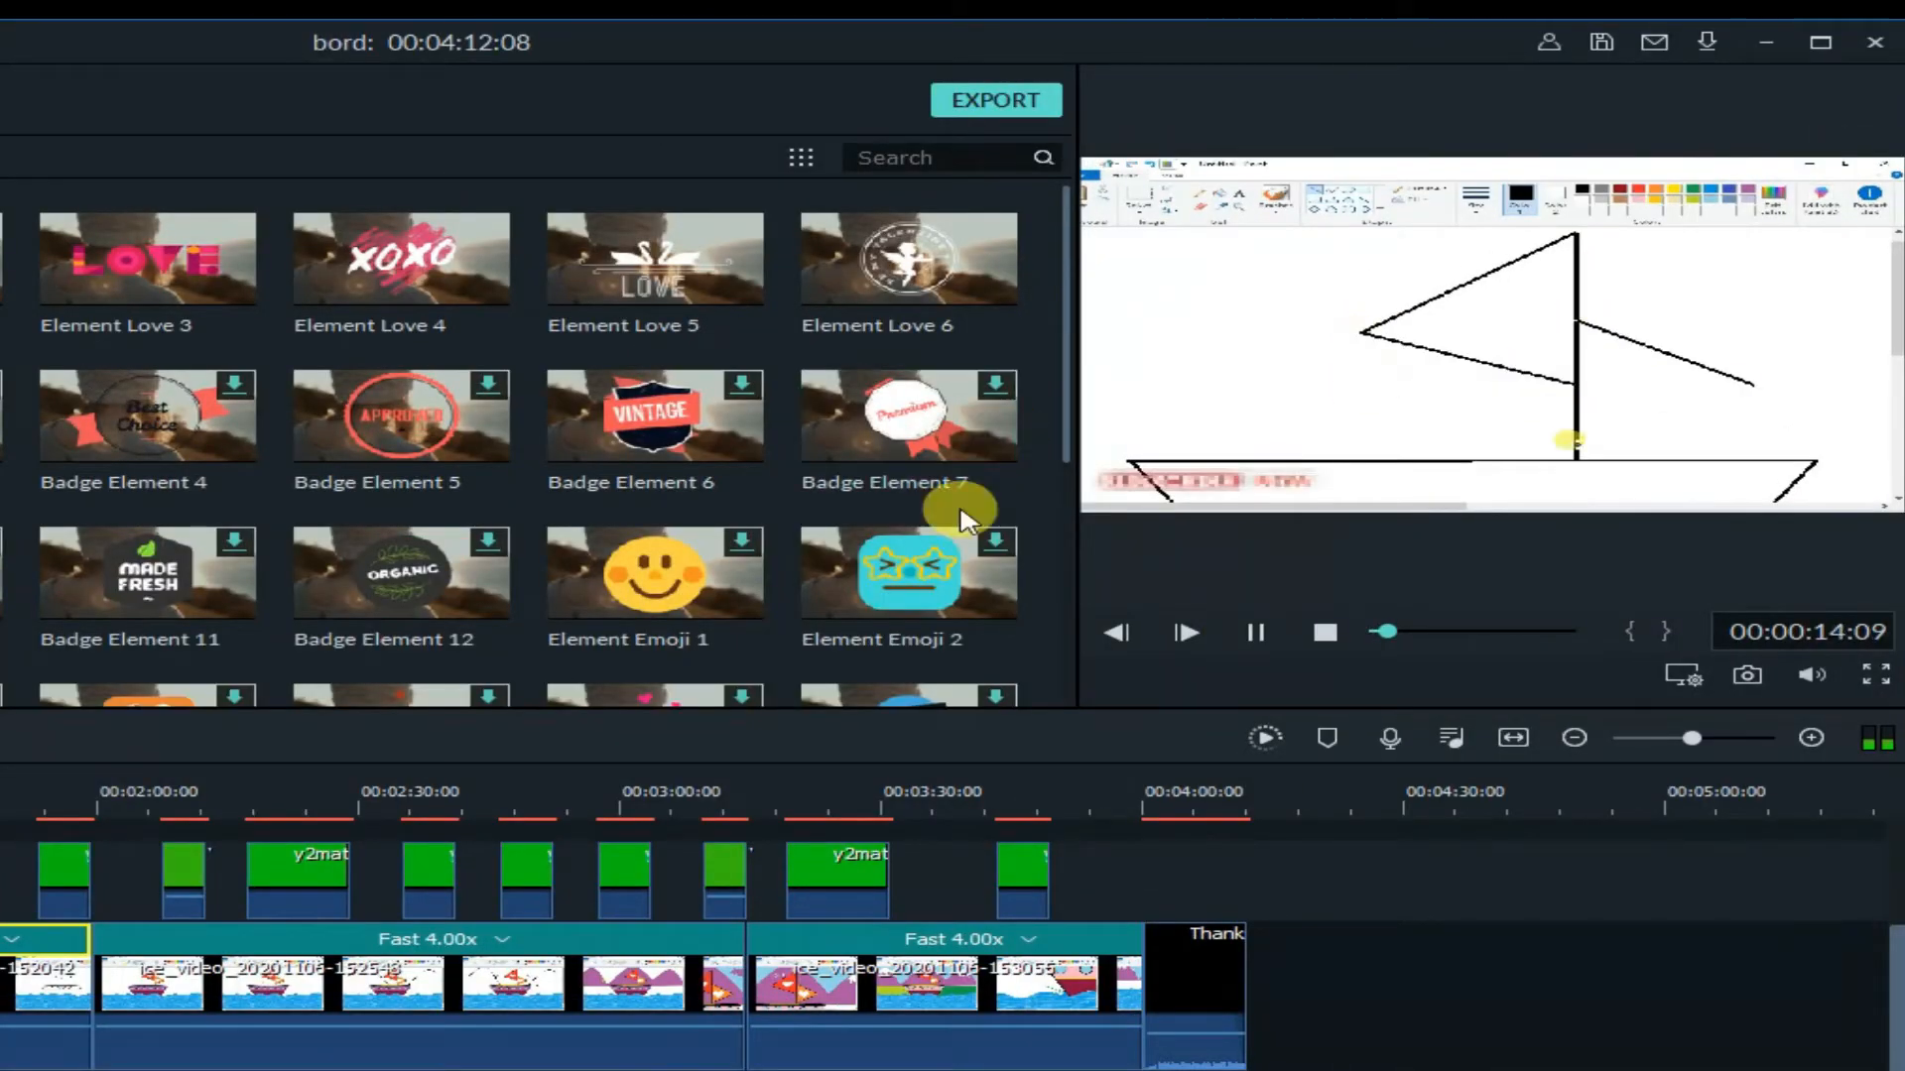
click(1403, 629)
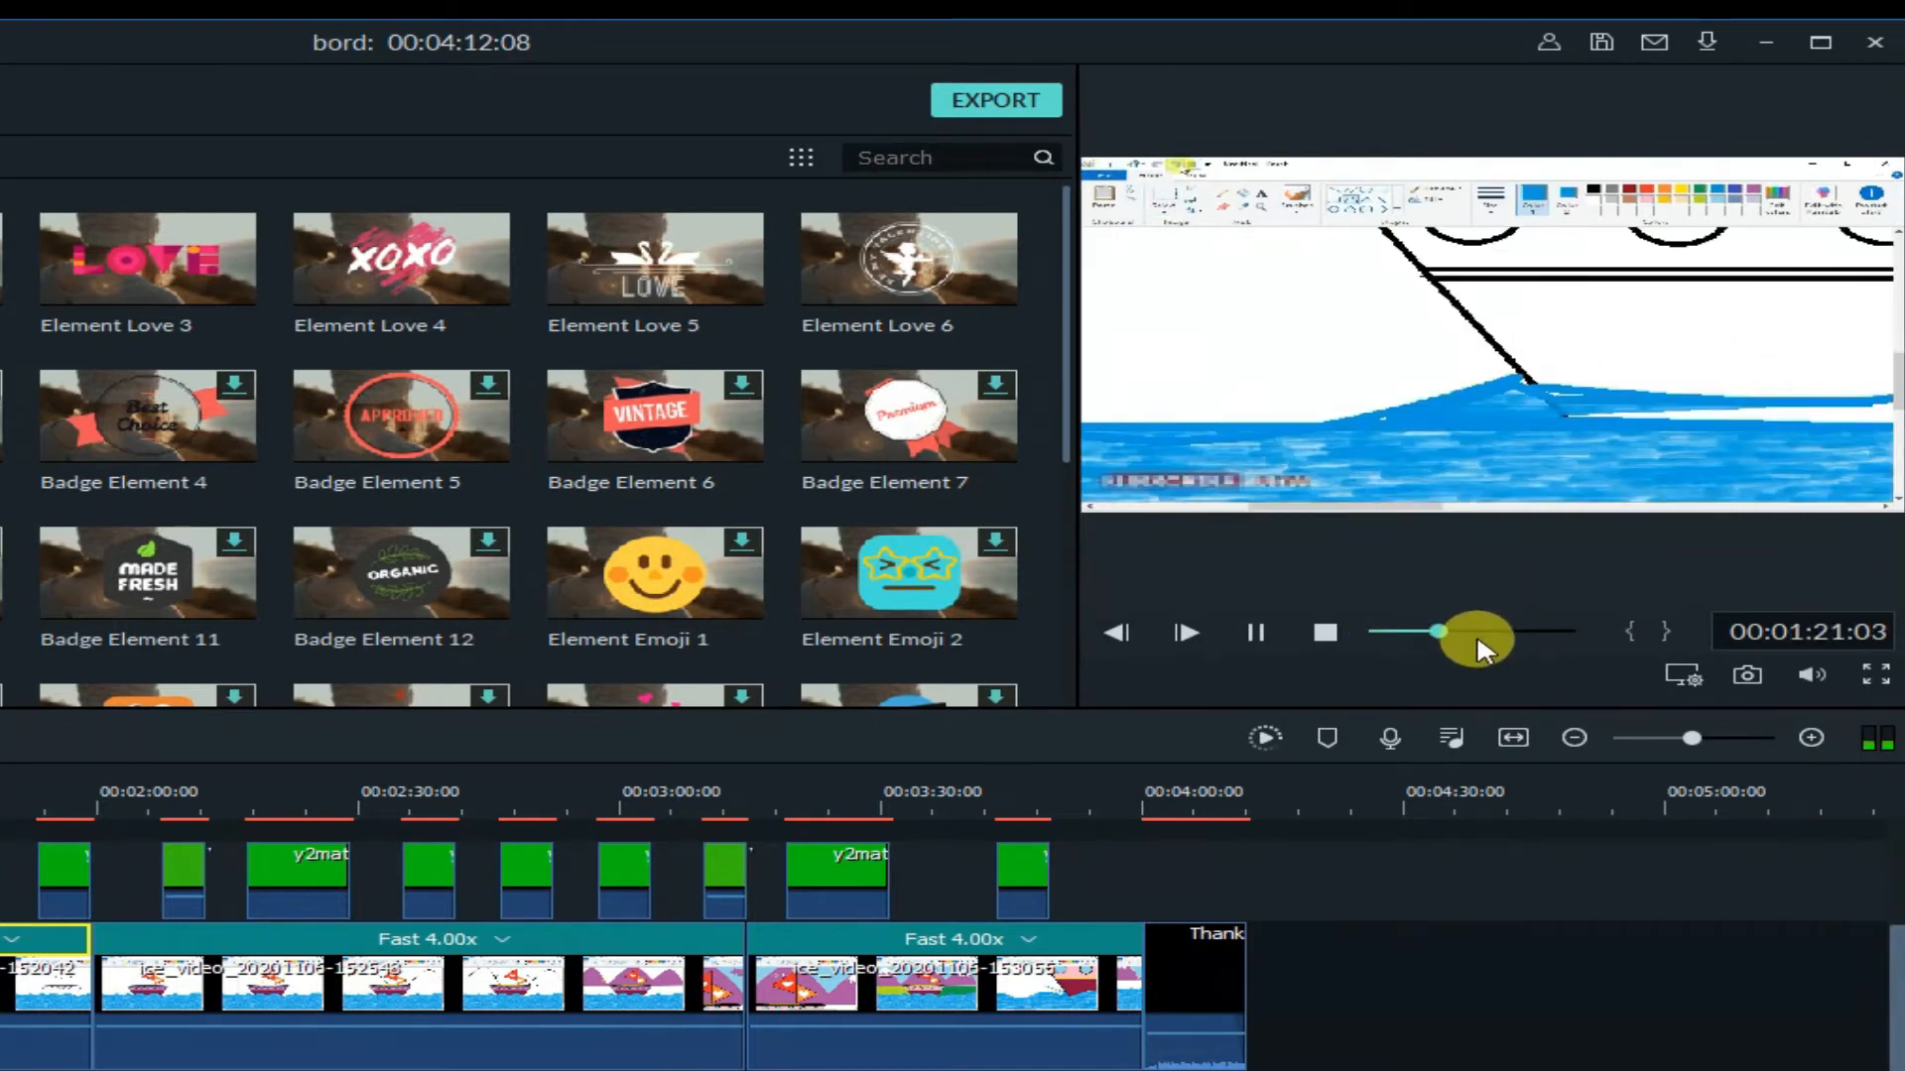
click(1476, 632)
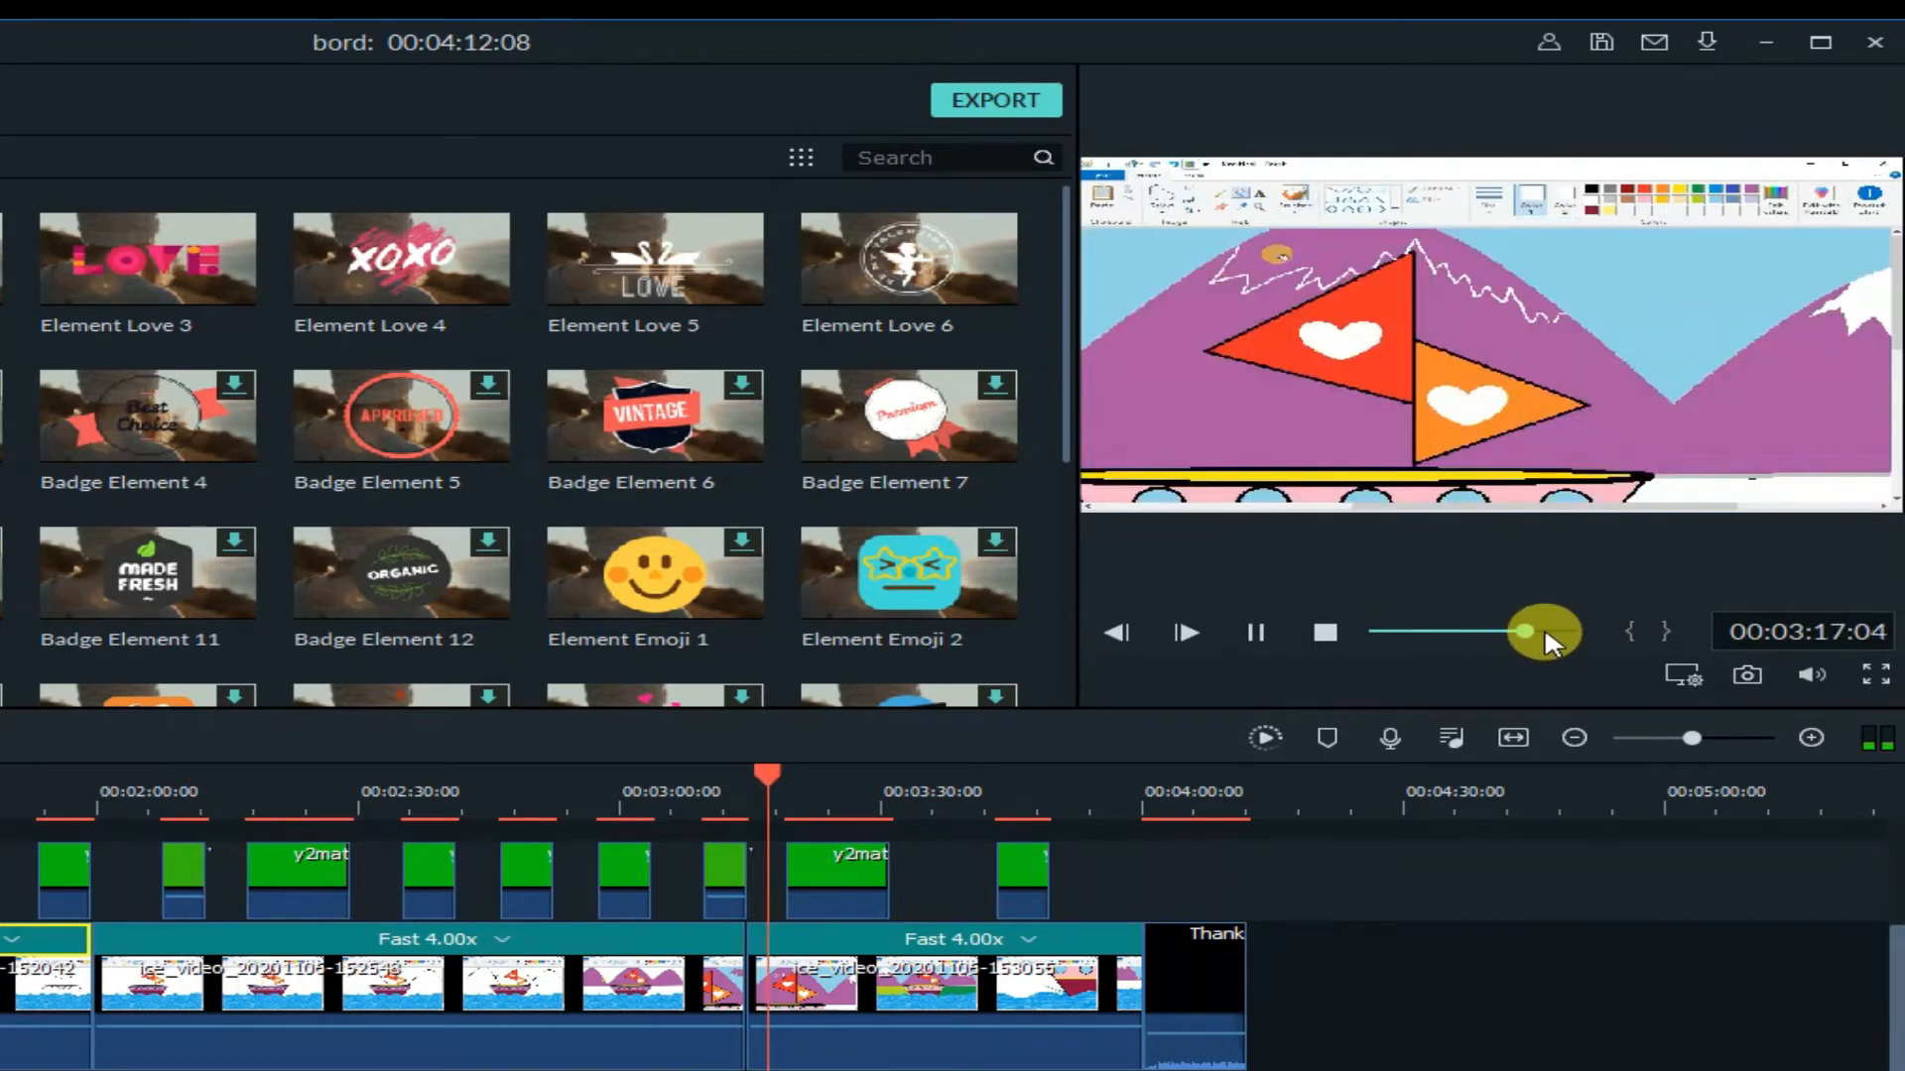
click(1550, 629)
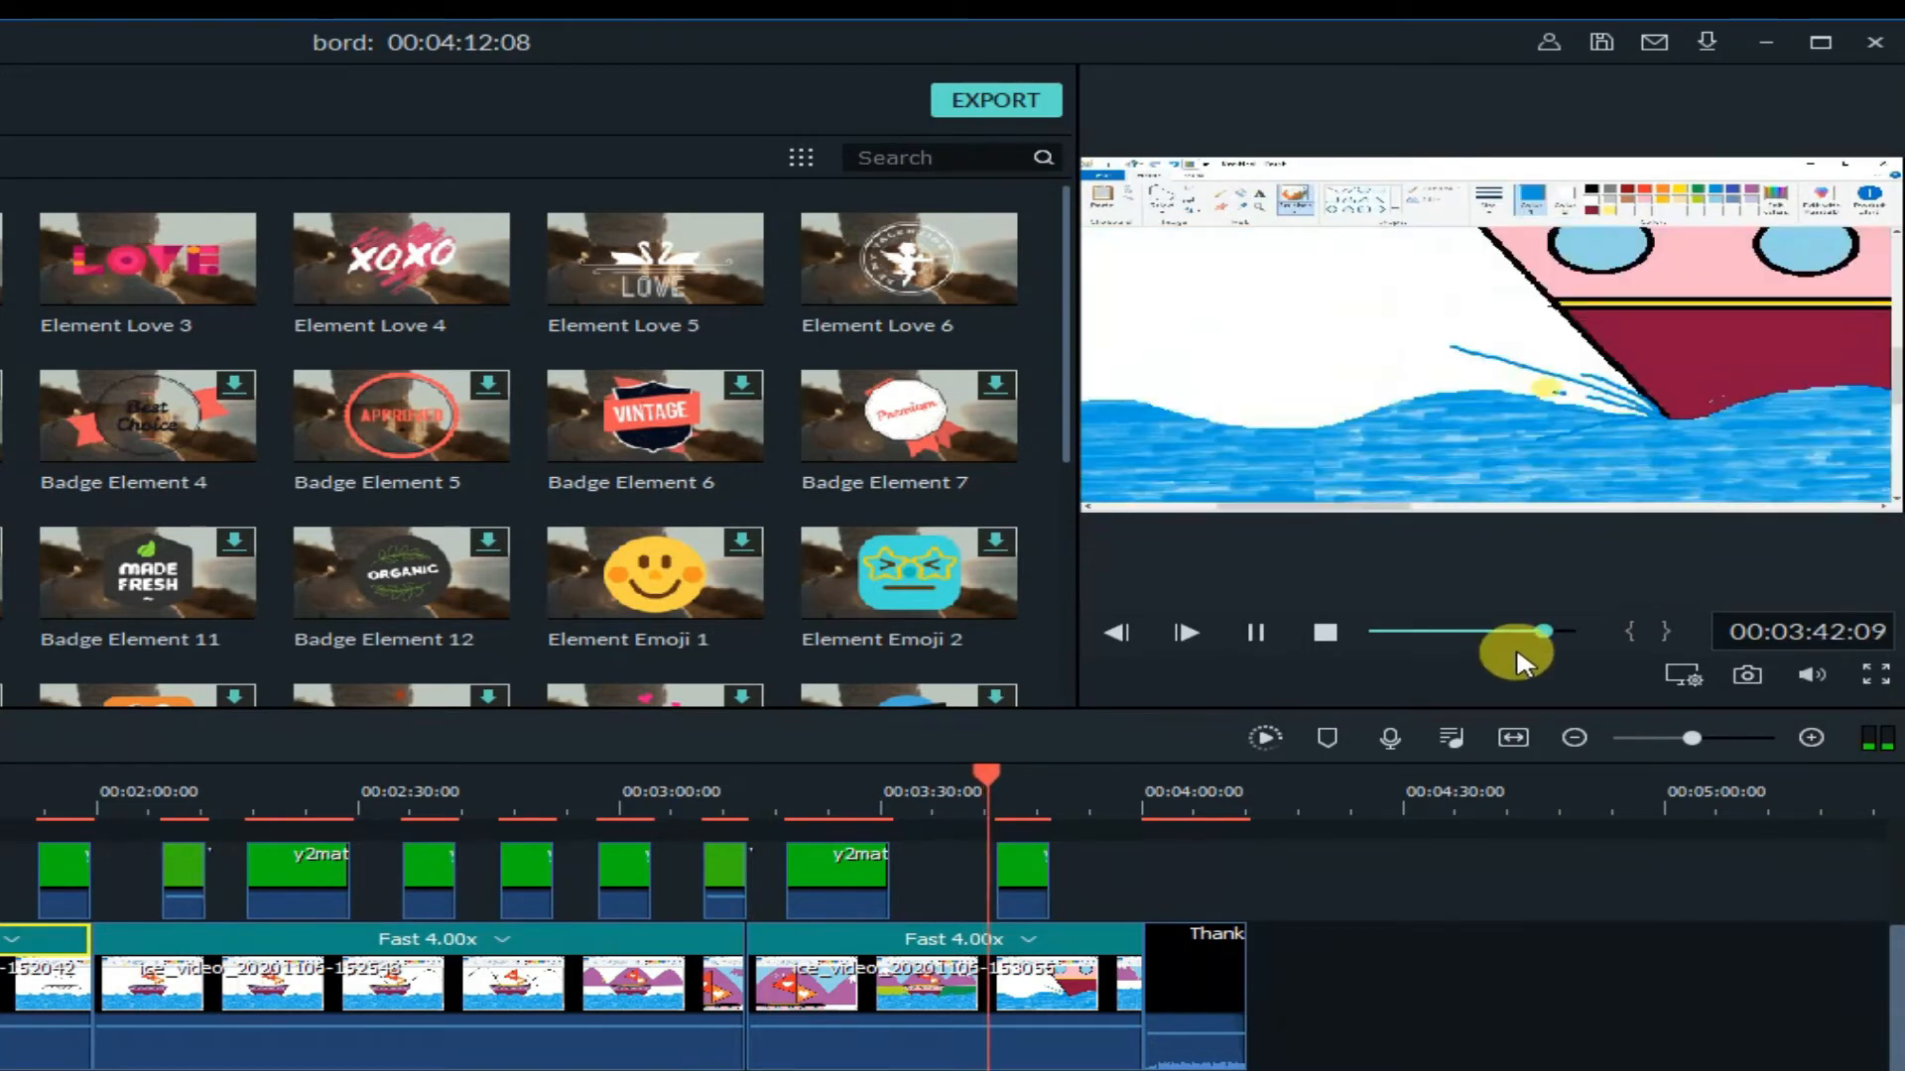
click(1821, 41)
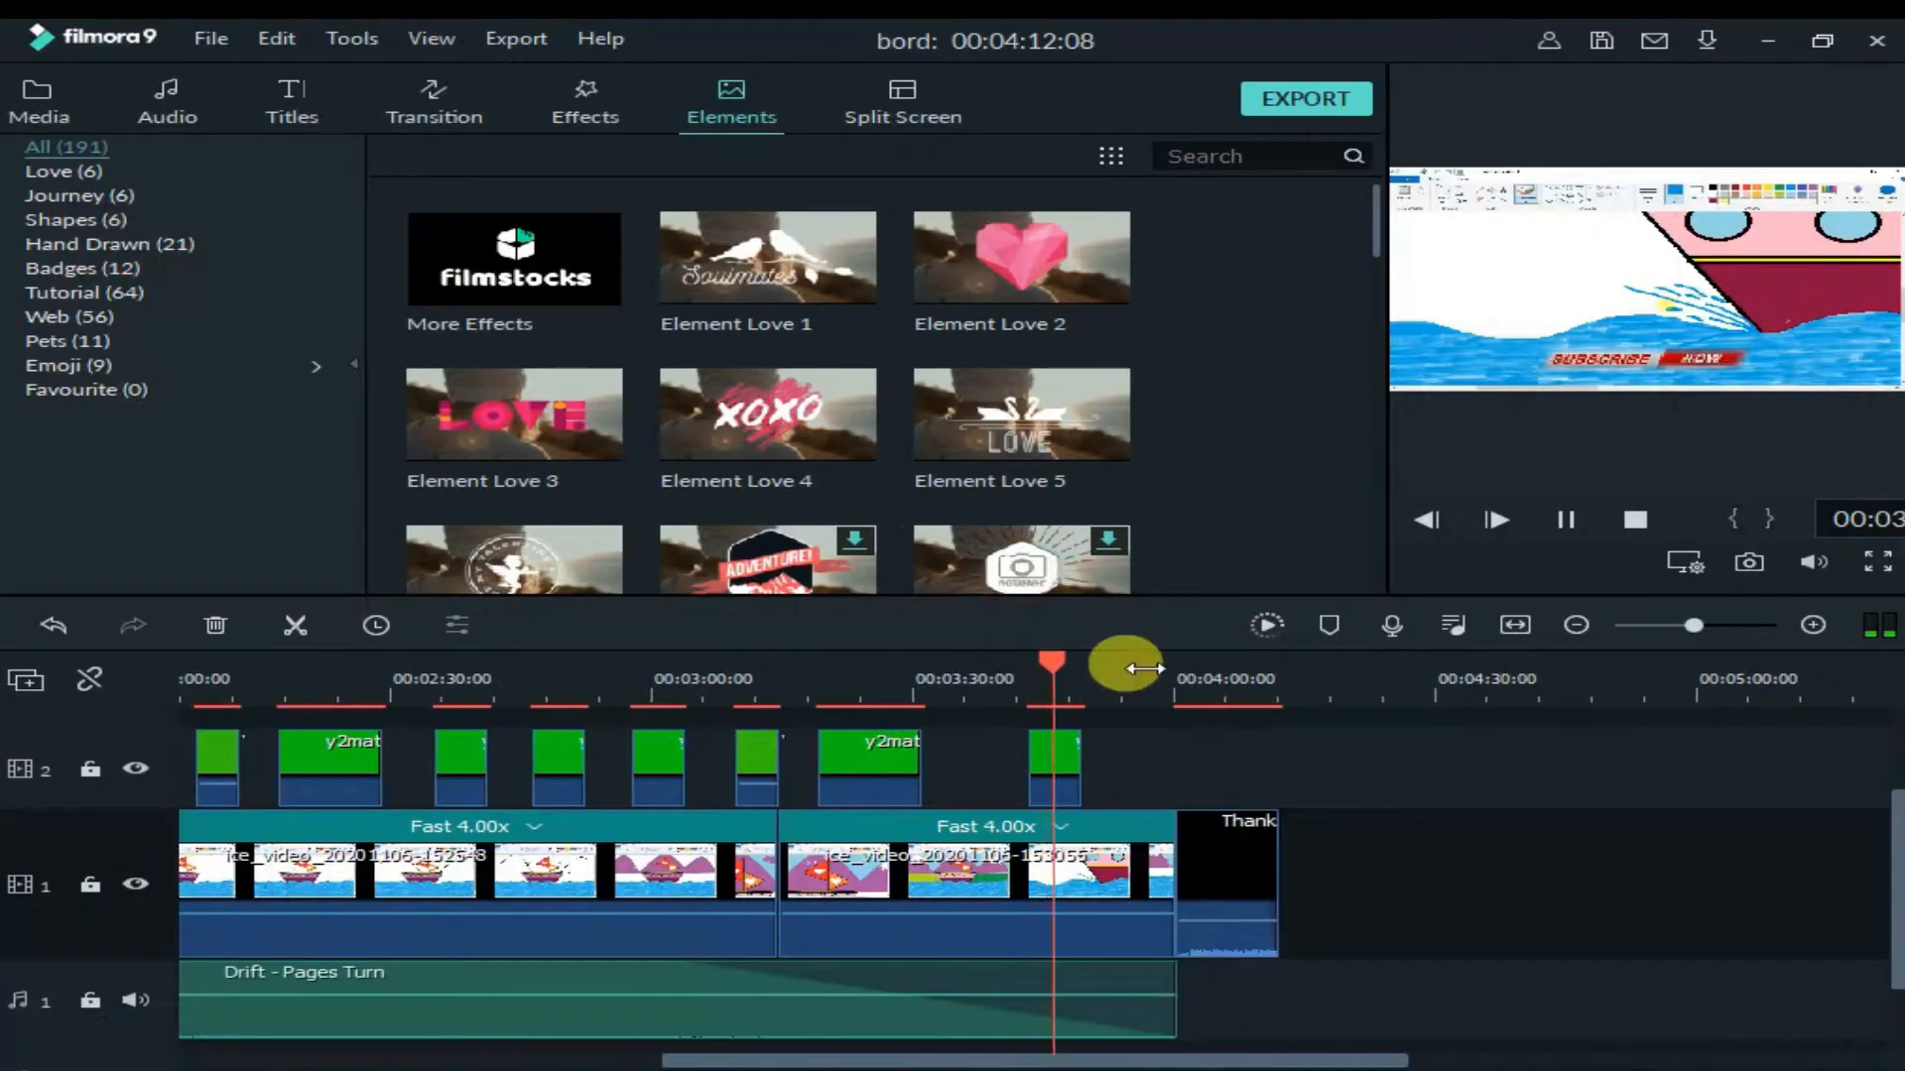
- Return to the start of the timeline, scrub to about 0:42 and play the like-the-video animation to inspect its keying
mouse_move(1061, 670)
mouse_down()
mouse_move(973, 659)
mouse_move(222, 731)
mouse_move(2, 774)
mouse_move(74, 778)
mouse_up()
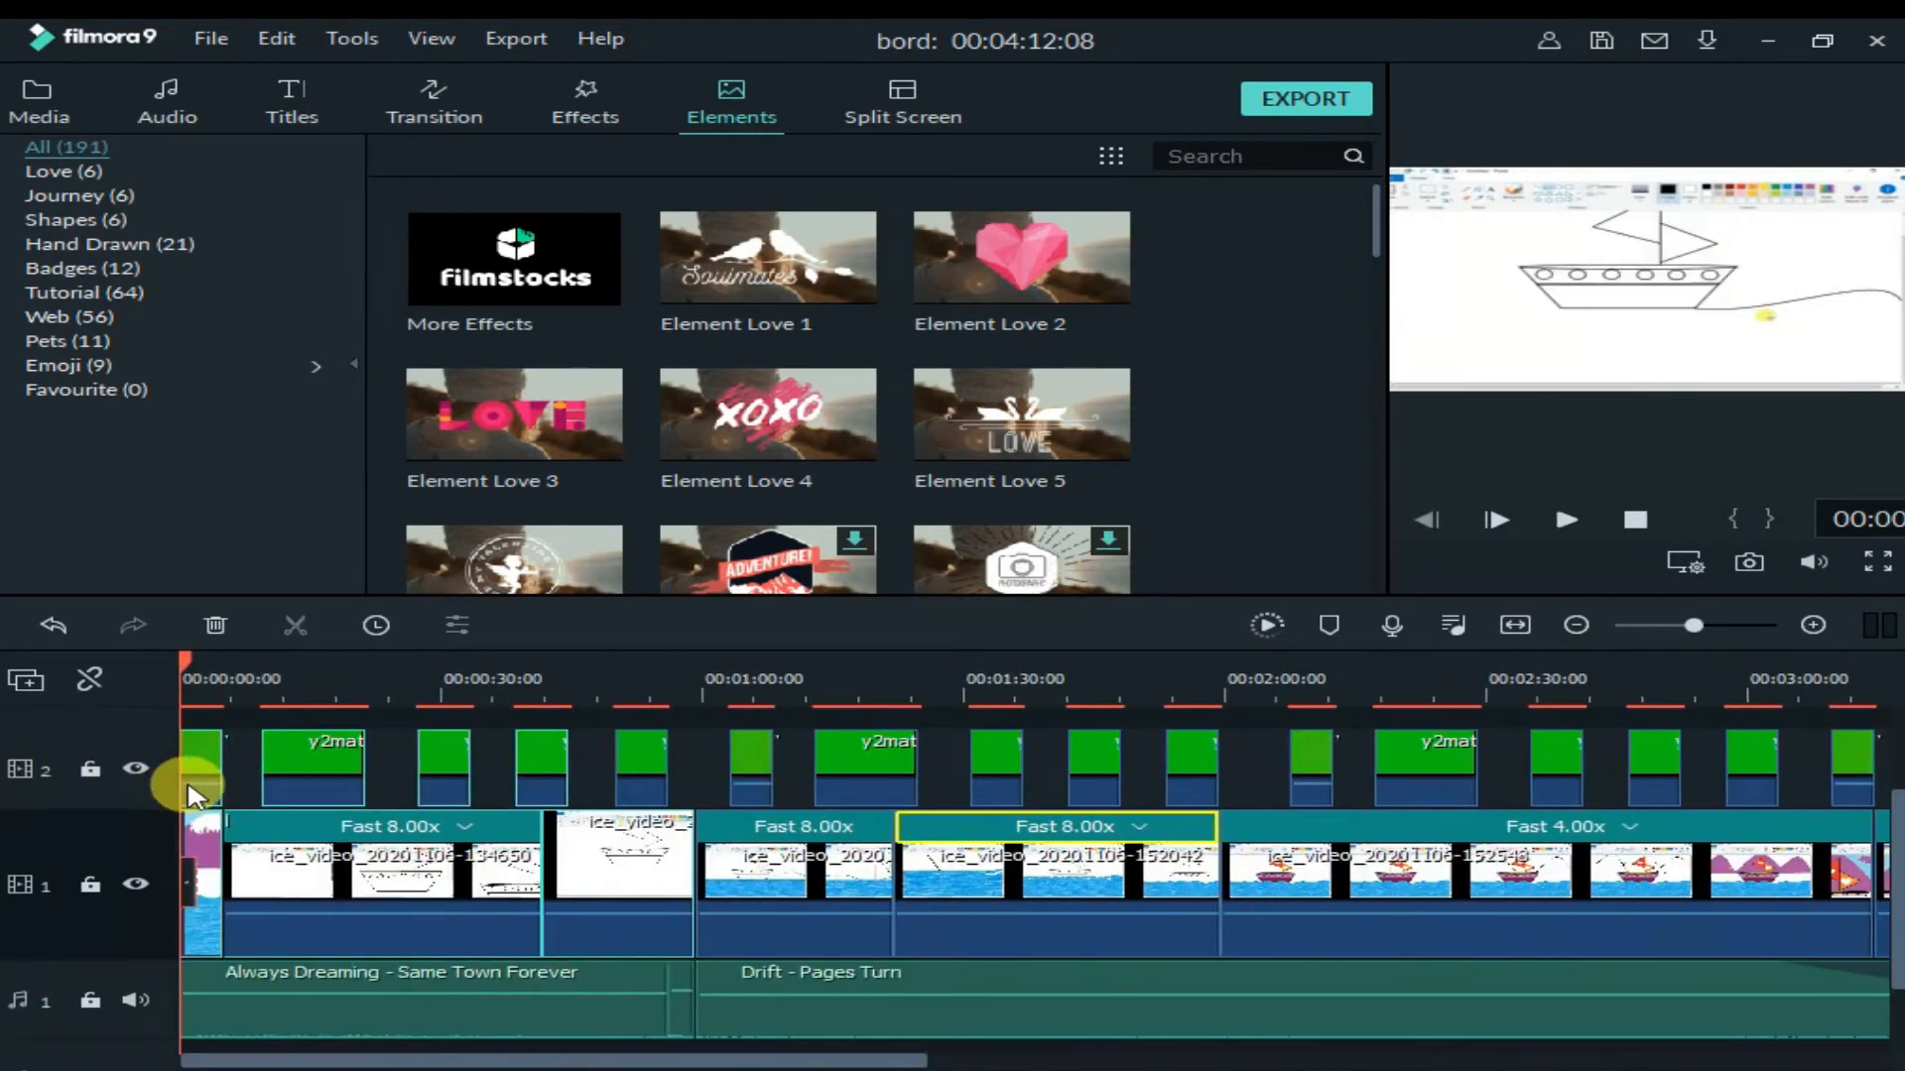
drag(274, 801, 1077, 903)
drag(1191, 908, 1098, 942)
mouse_move(1472, 951)
mouse_down()
mouse_move(1543, 954)
mouse_move(525, 1014)
mouse_move(20, 1012)
mouse_up()
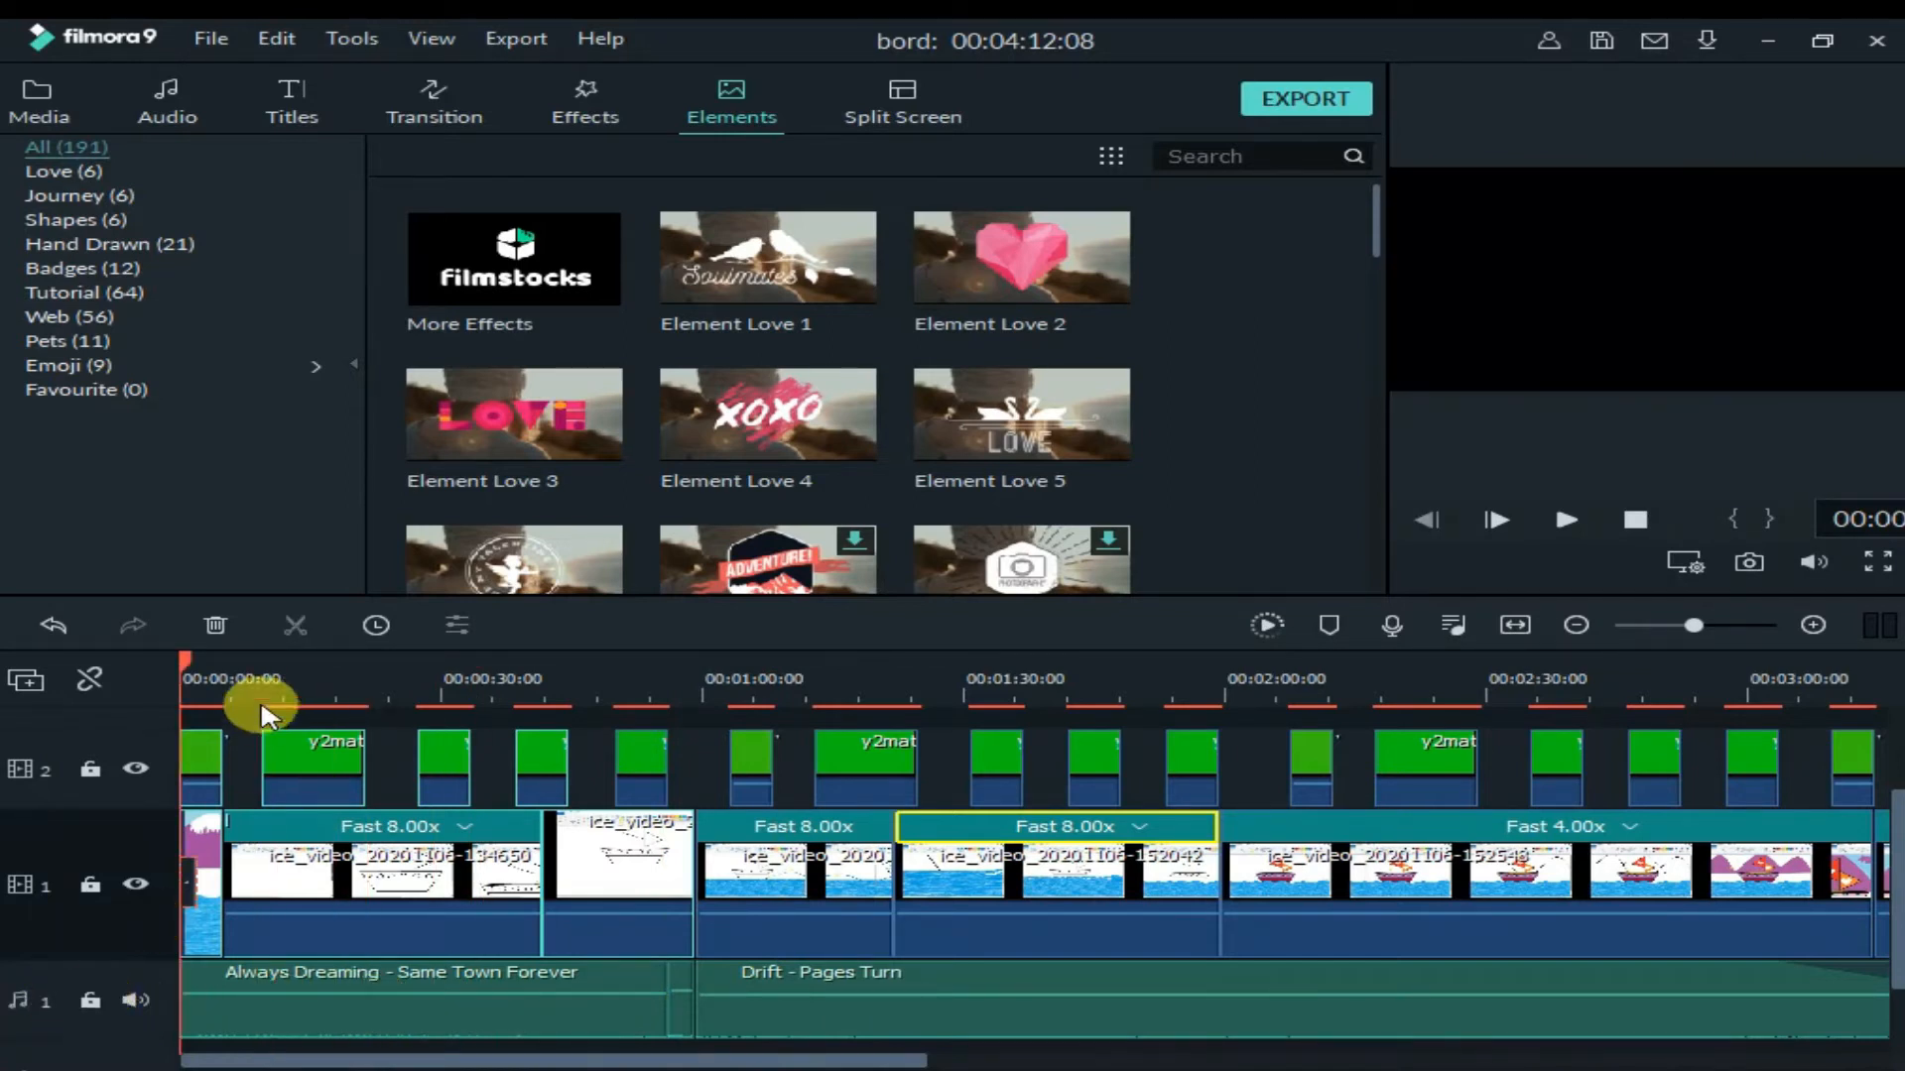
drag(188, 665, 227, 670)
mouse_move(339, 685)
mouse_down()
mouse_move(313, 692)
mouse_move(325, 666)
mouse_move(605, 681)
mouse_move(553, 695)
mouse_up()
key(space)
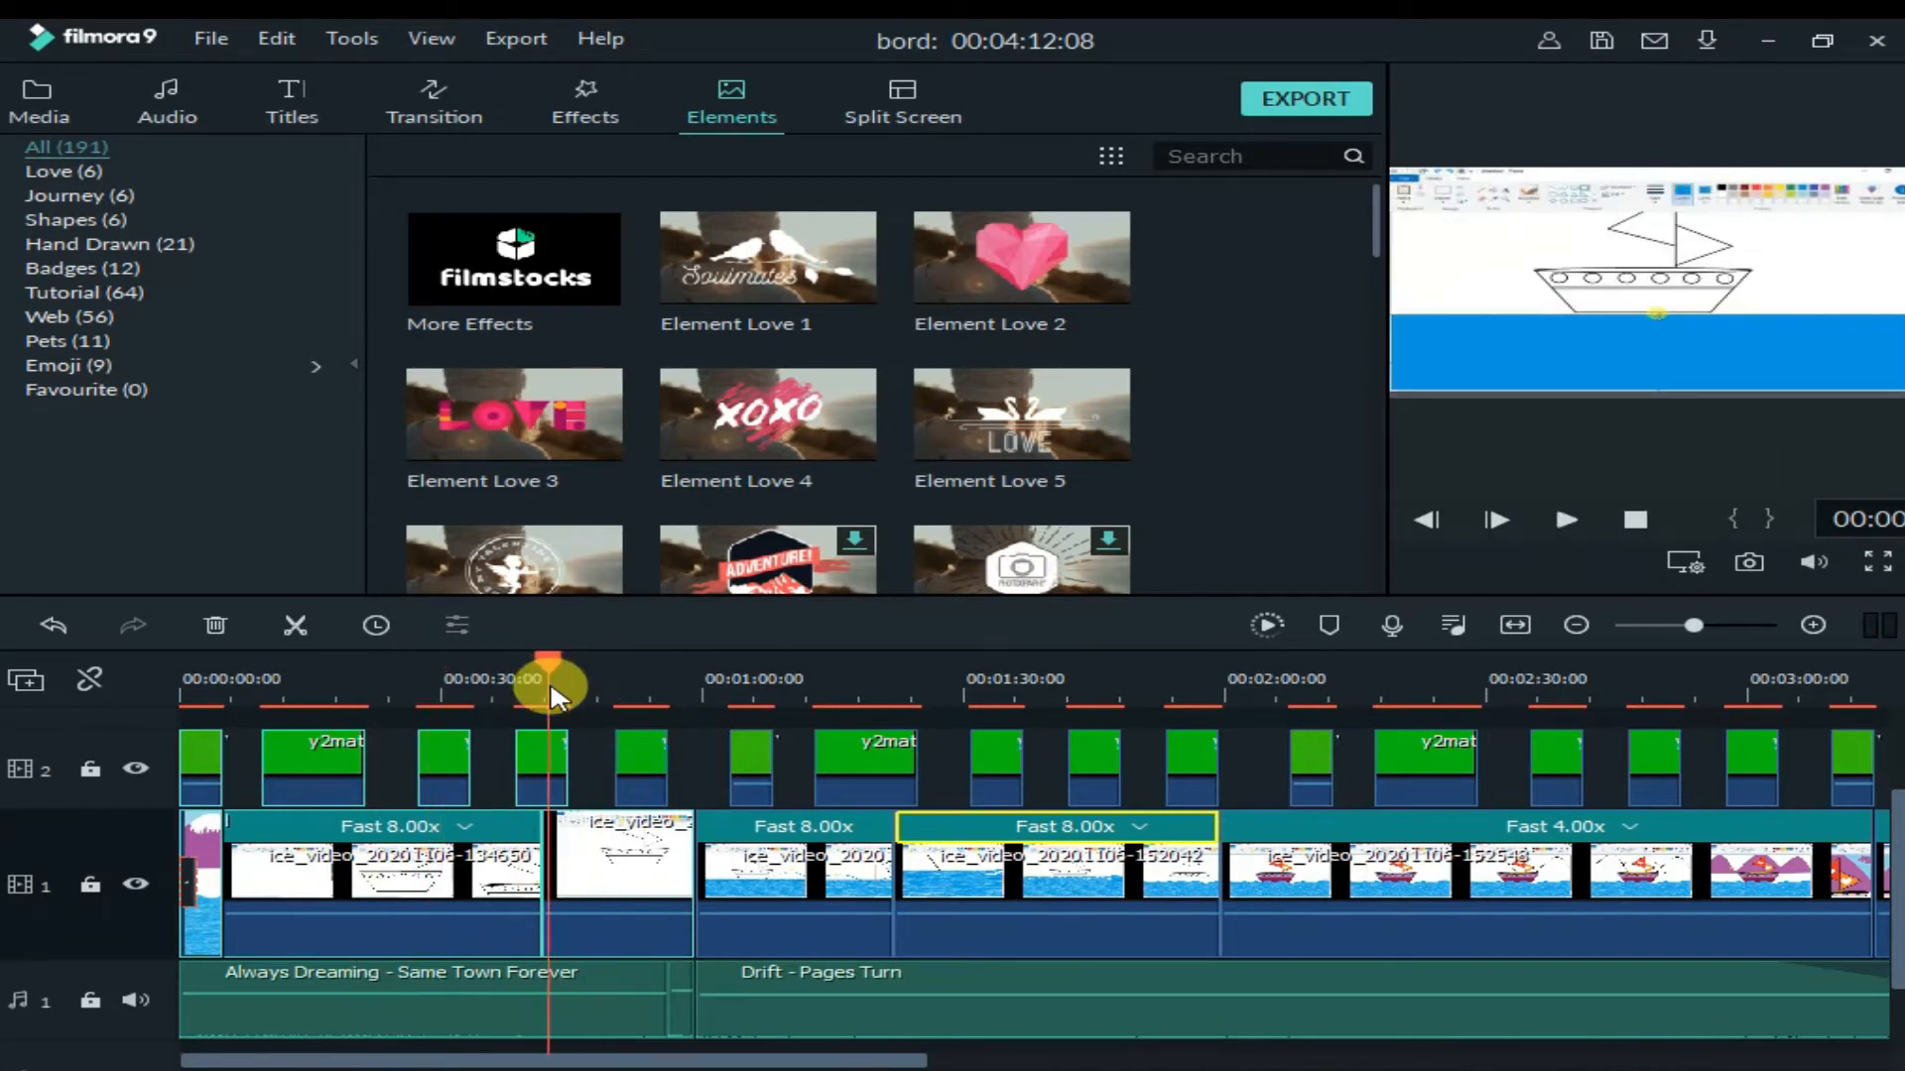
click(1565, 520)
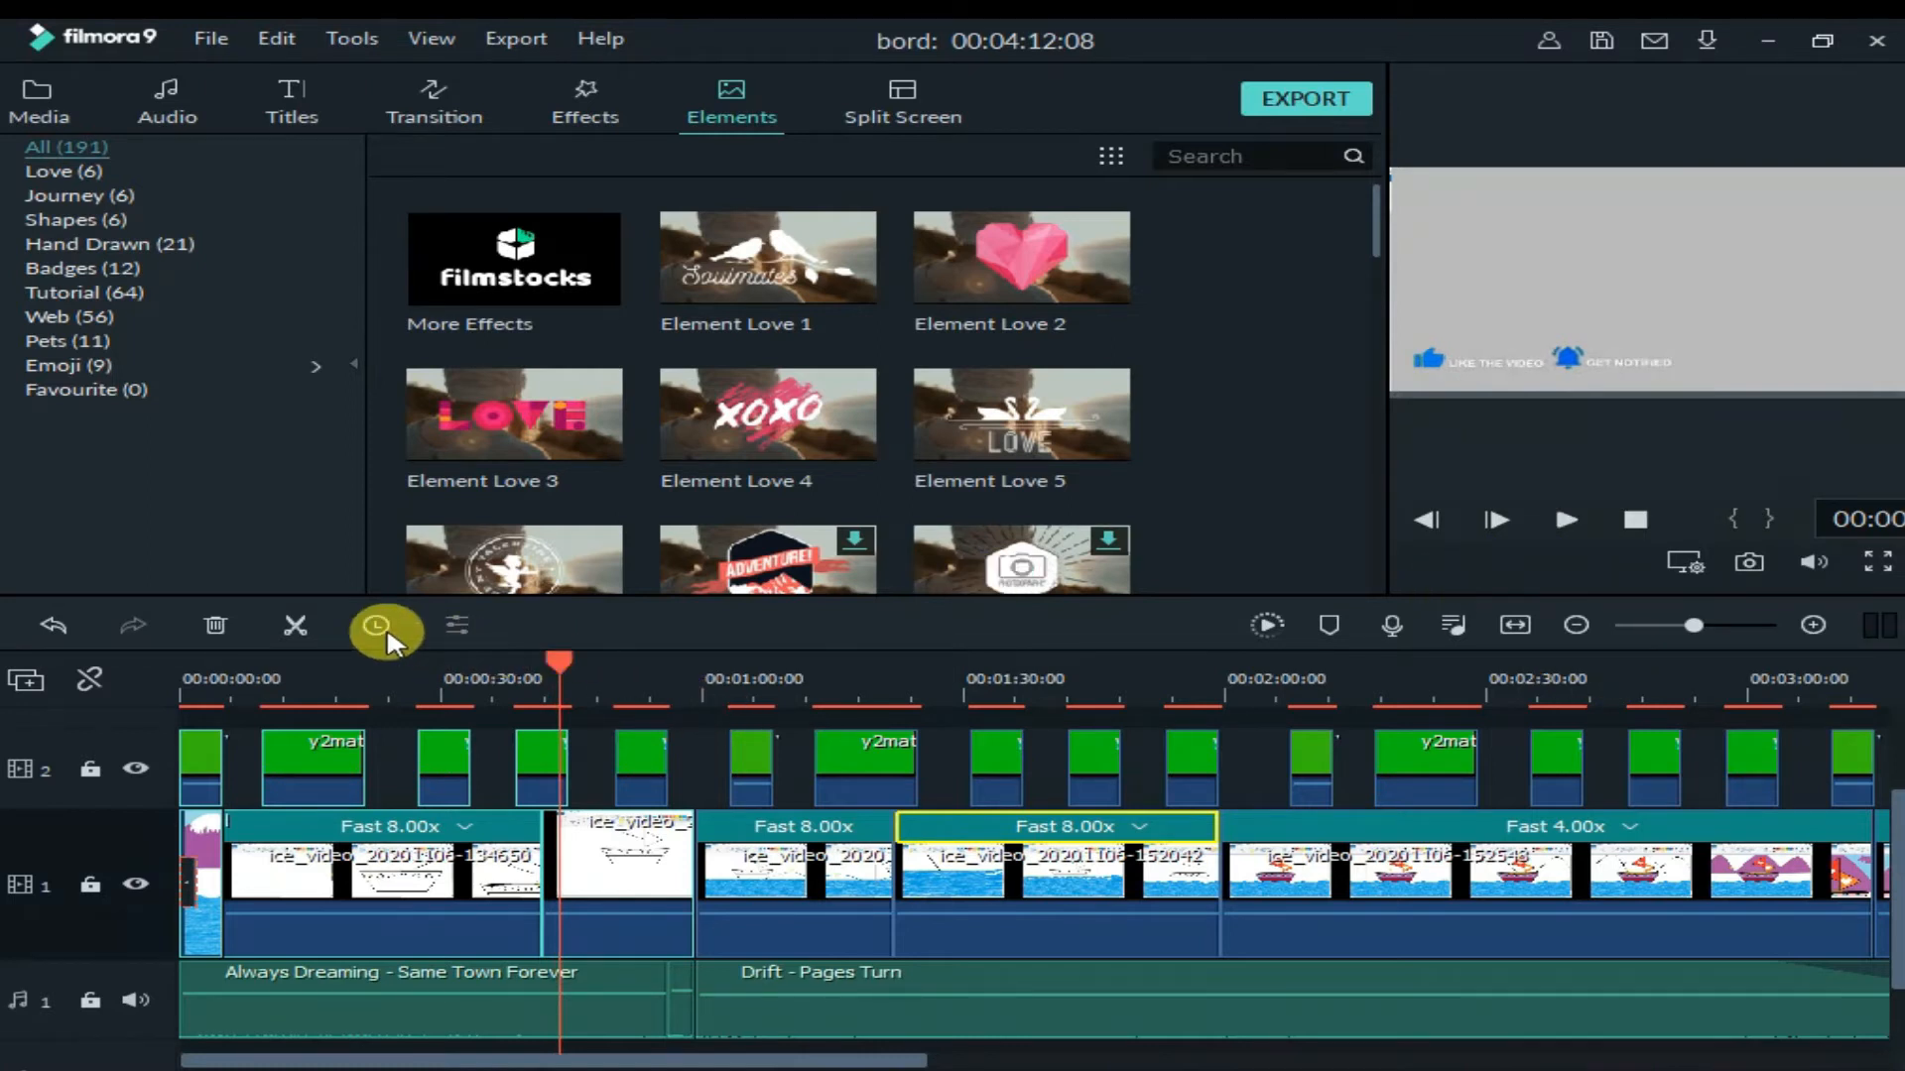
- Key the like-the-video clip at about 0:42 with offset -53, tolerance 93 and edge thickness 0.05, and shift it left in the frame
click(536, 769)
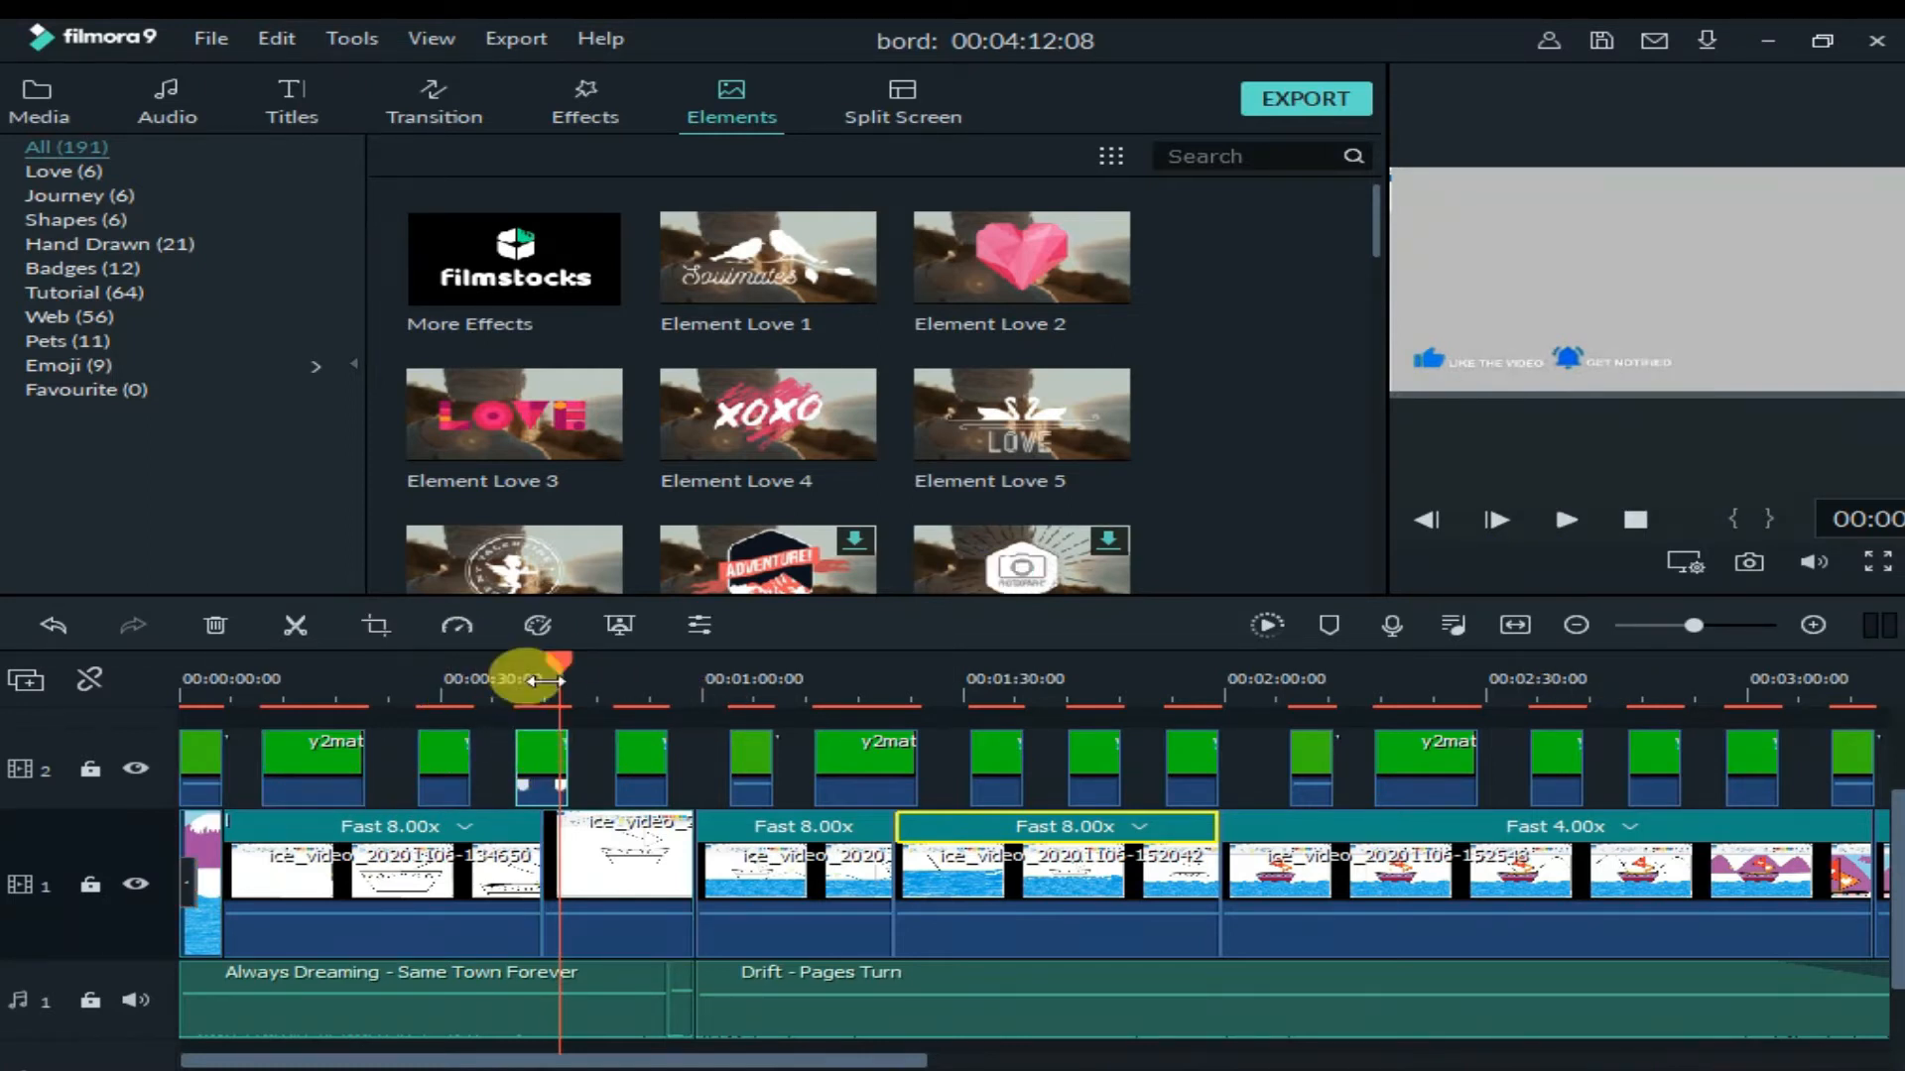
click(617, 625)
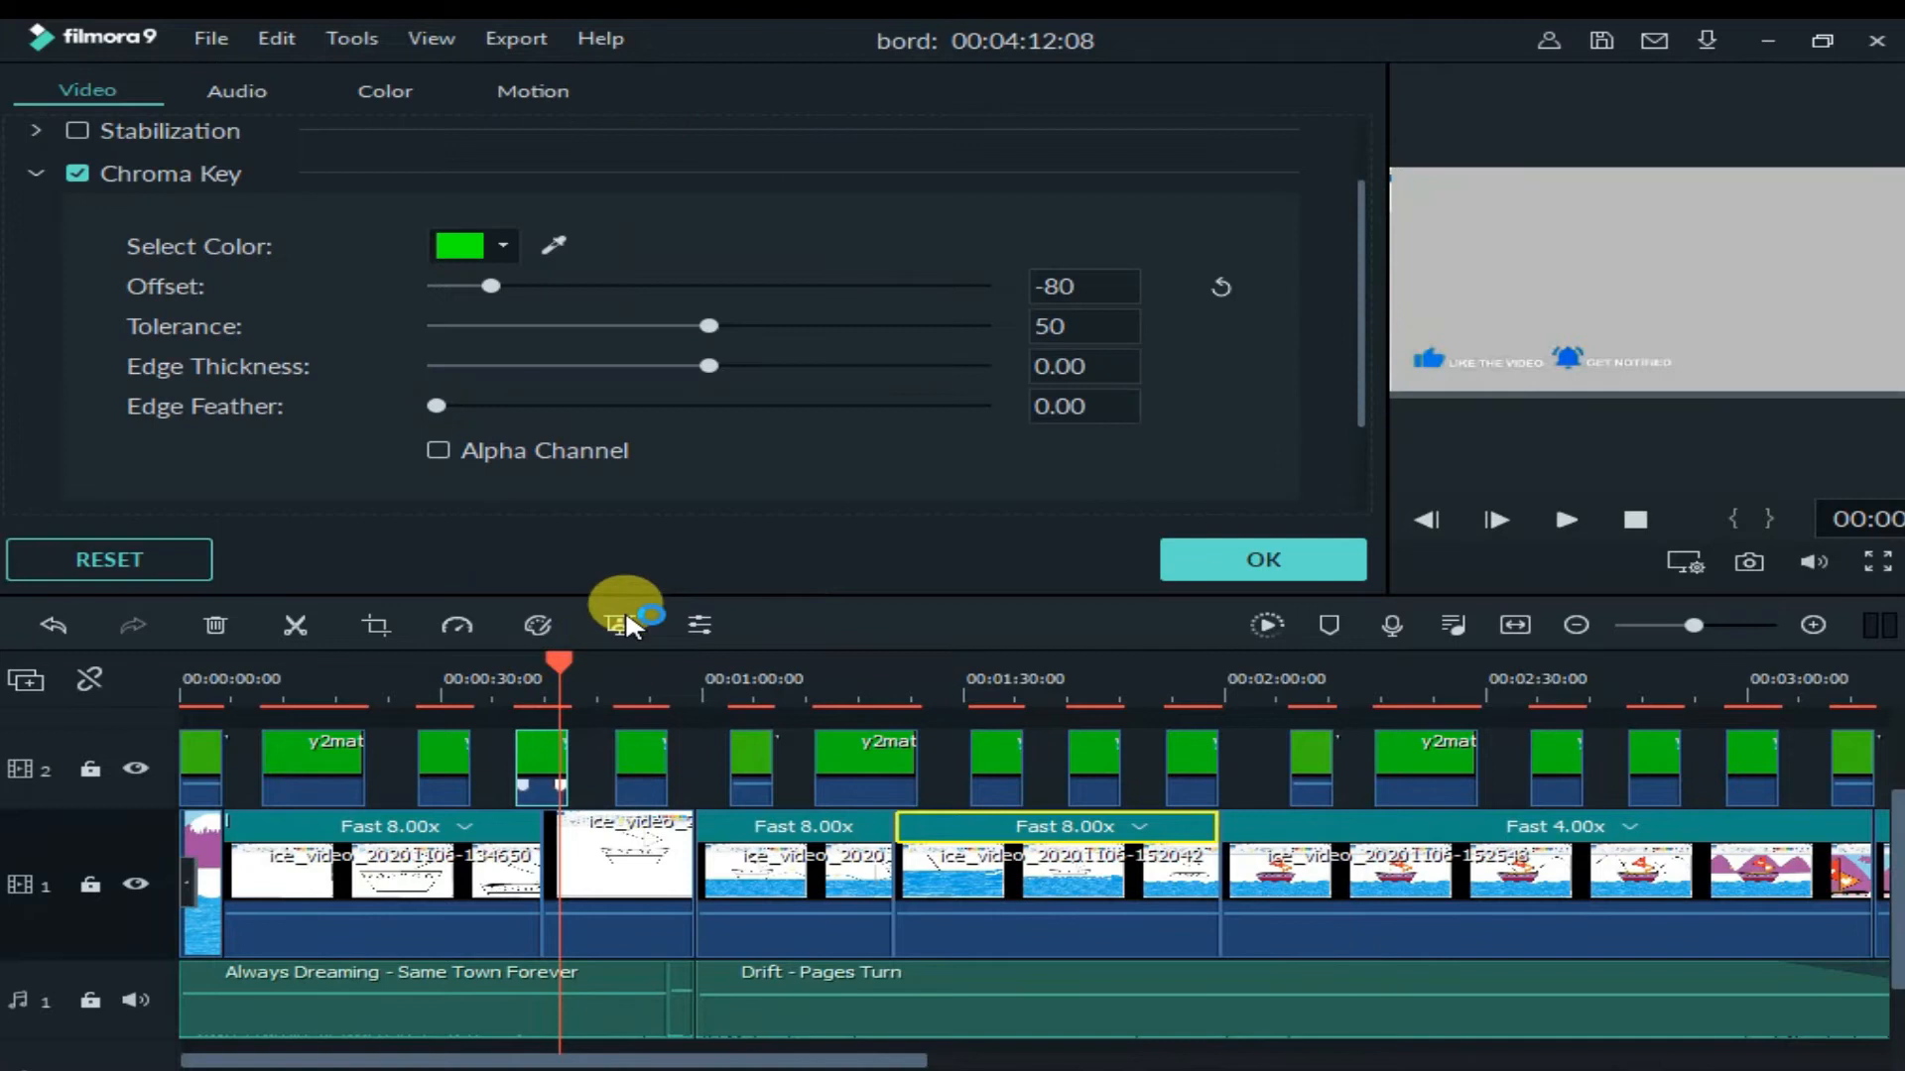
click(768, 325)
click(786, 325)
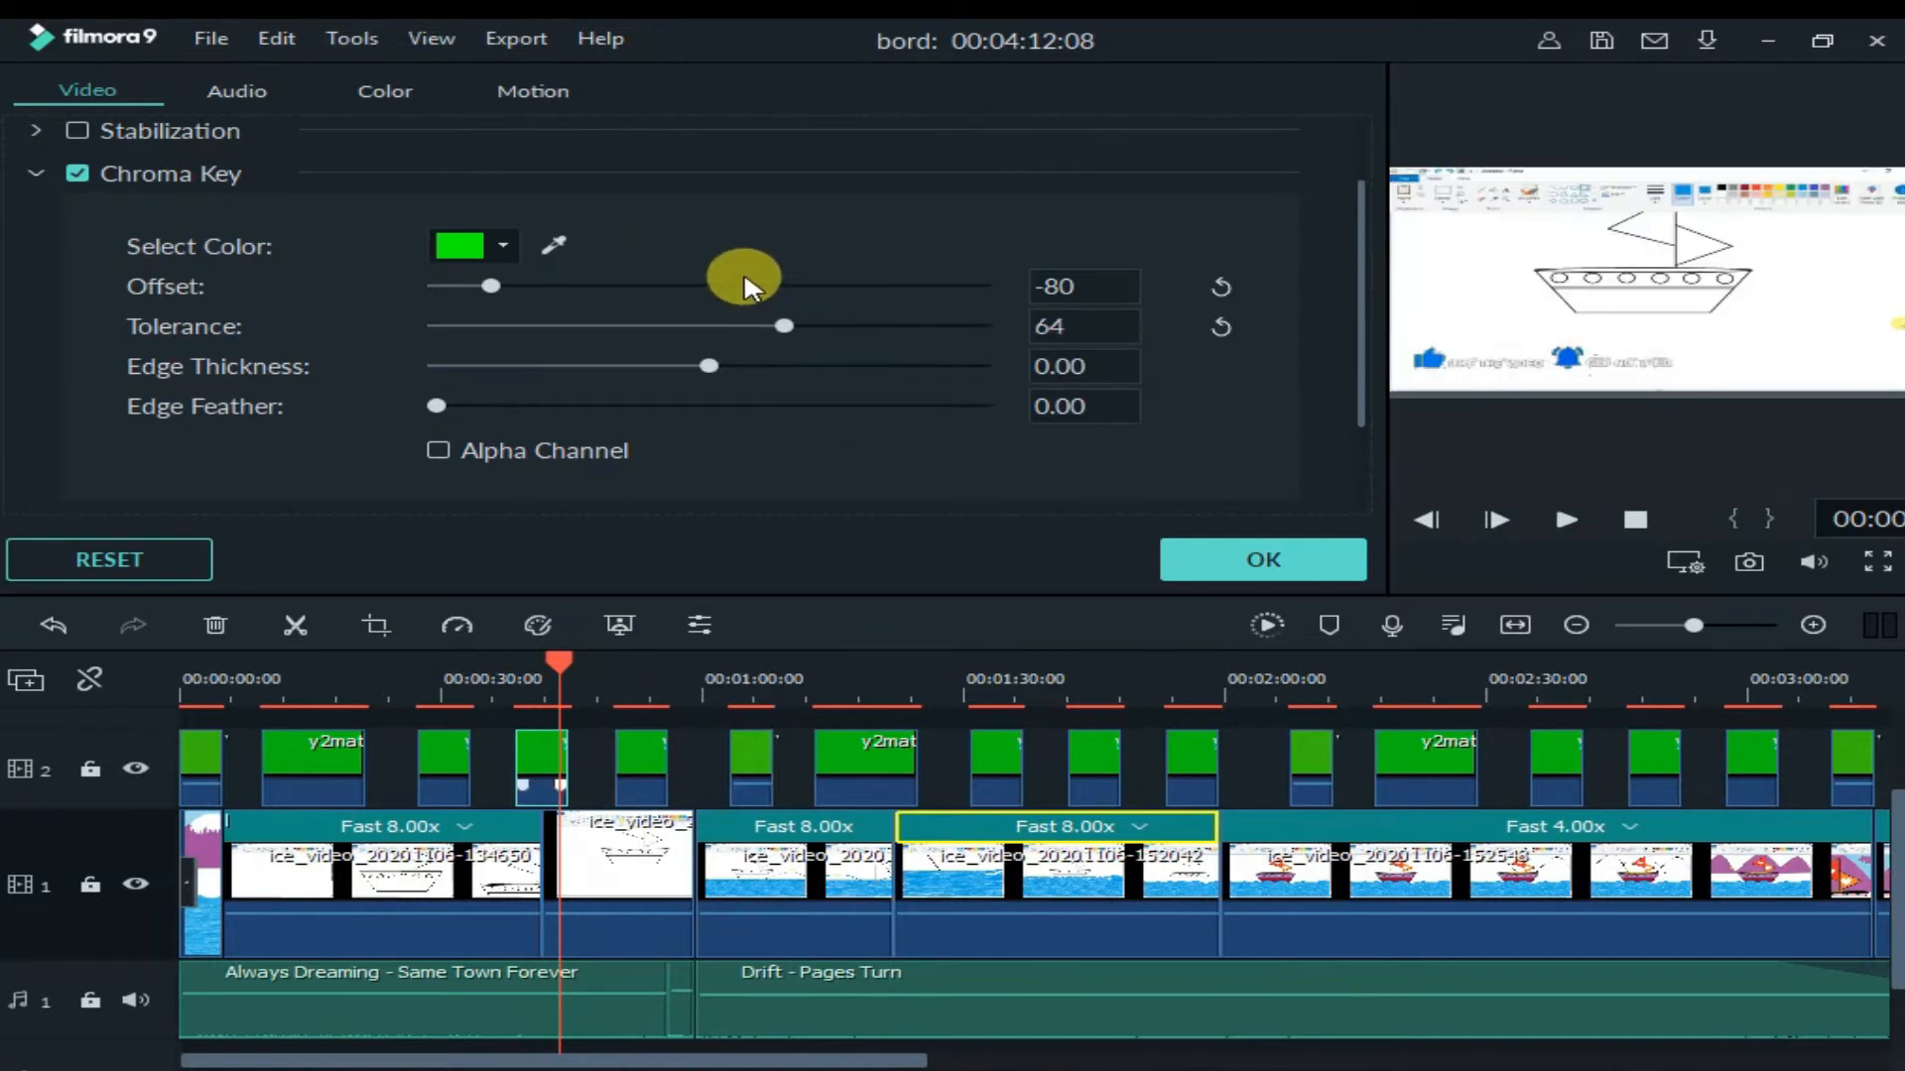
drag(731, 288, 564, 294)
click(793, 329)
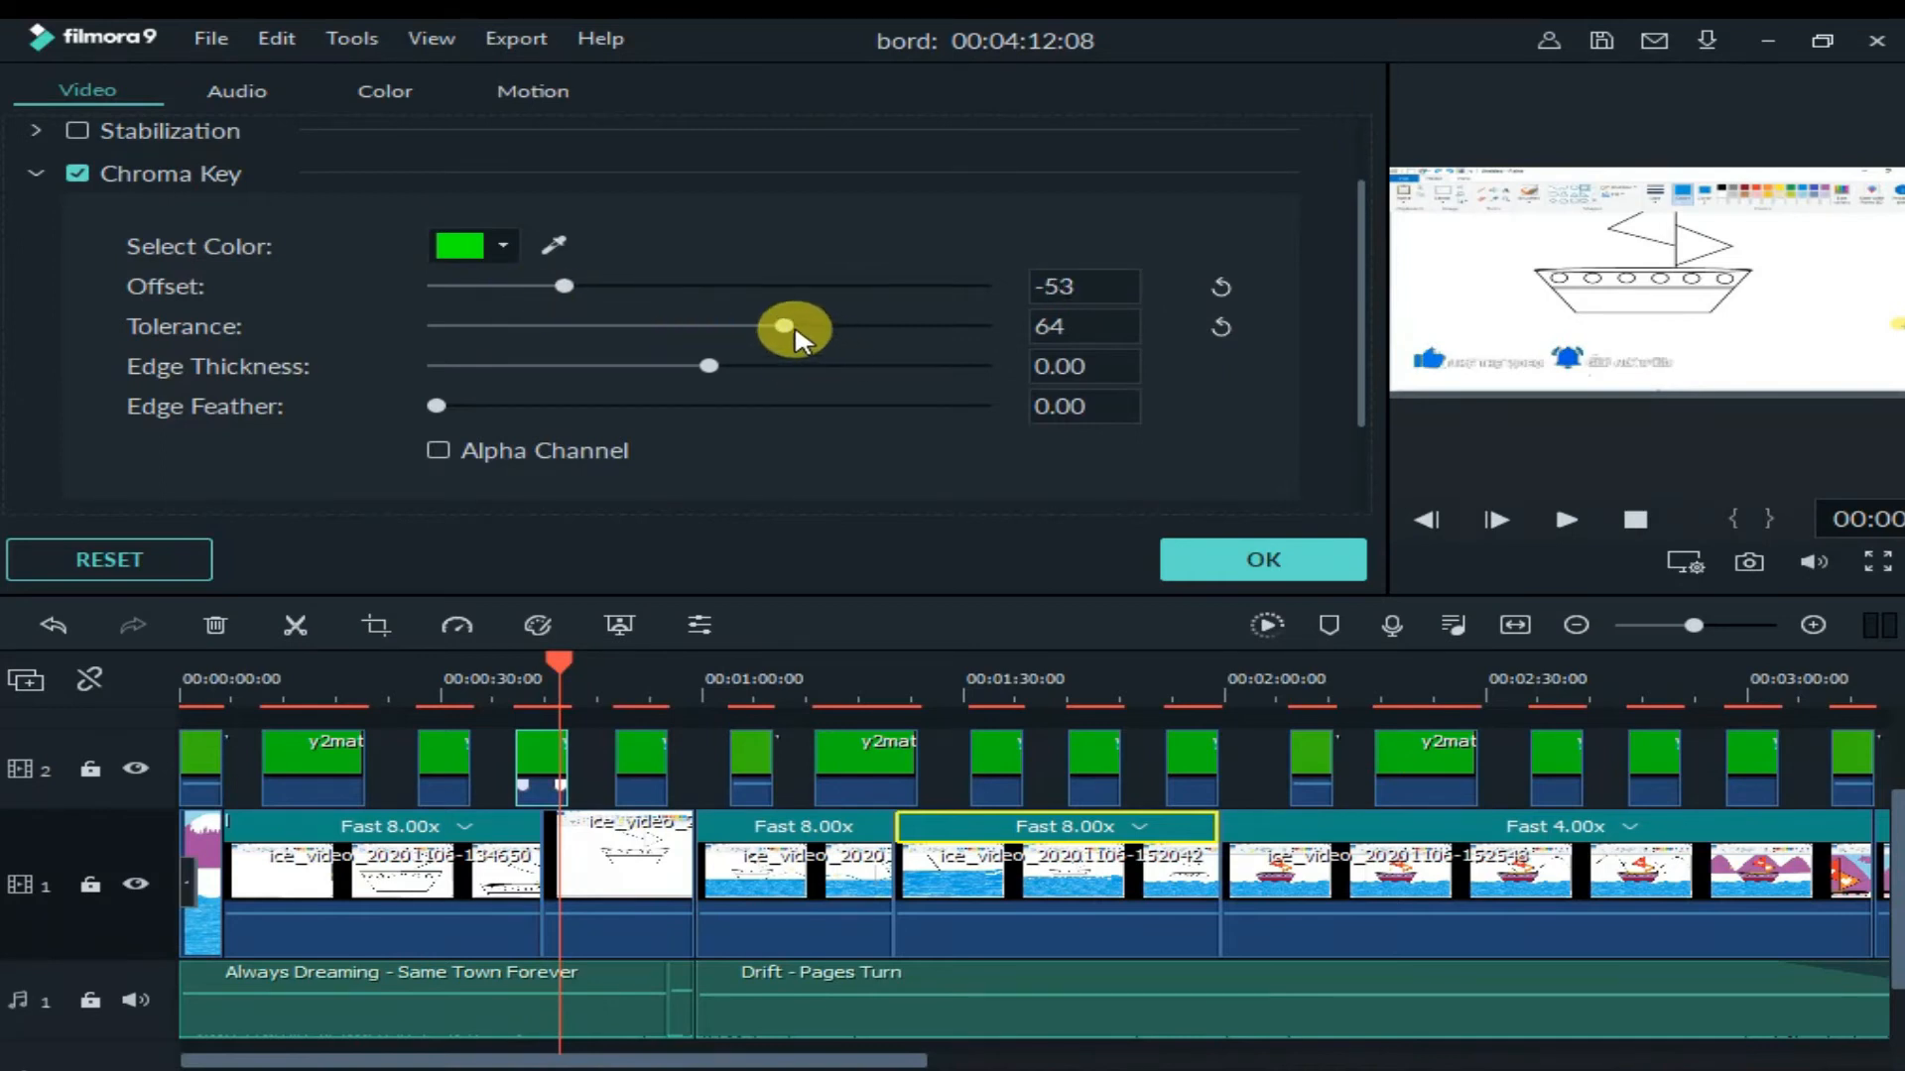
drag(879, 327, 956, 378)
click(1466, 342)
drag(1476, 352, 1449, 355)
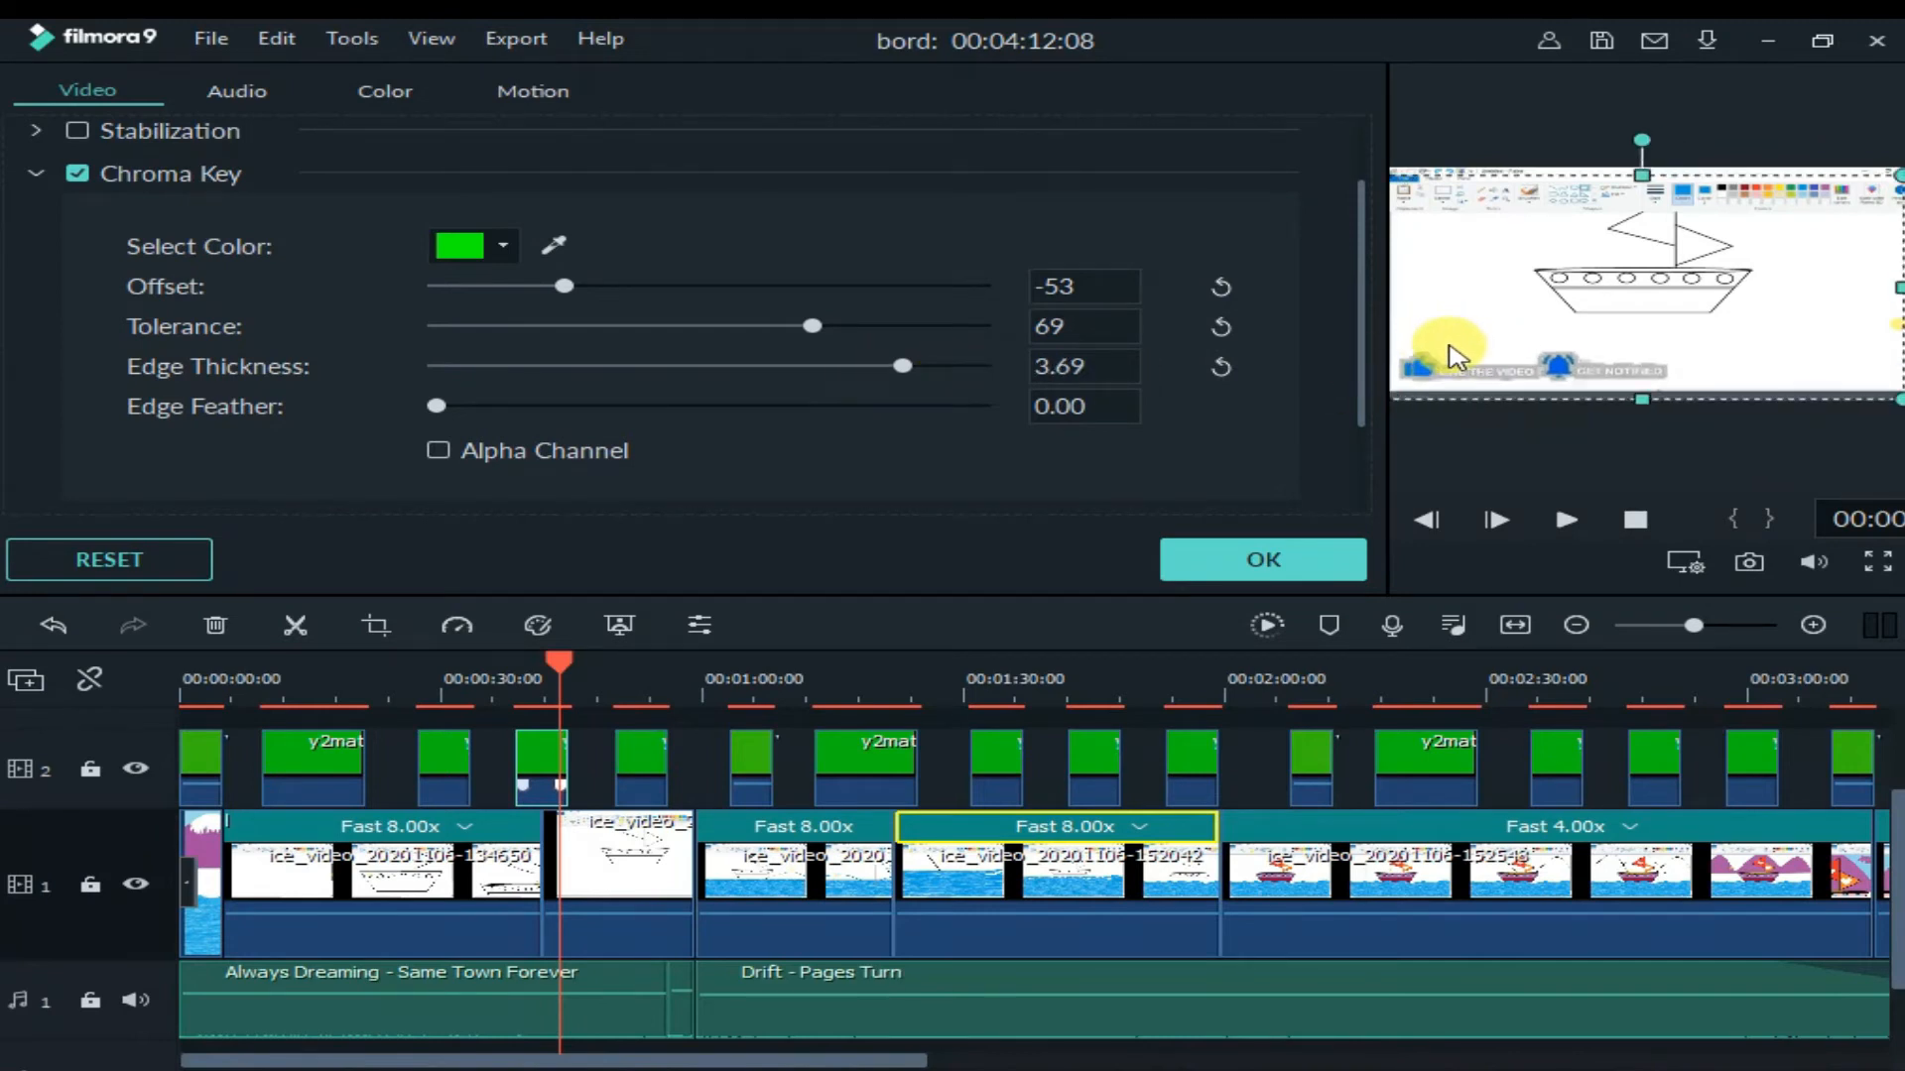
drag(887, 359, 665, 377)
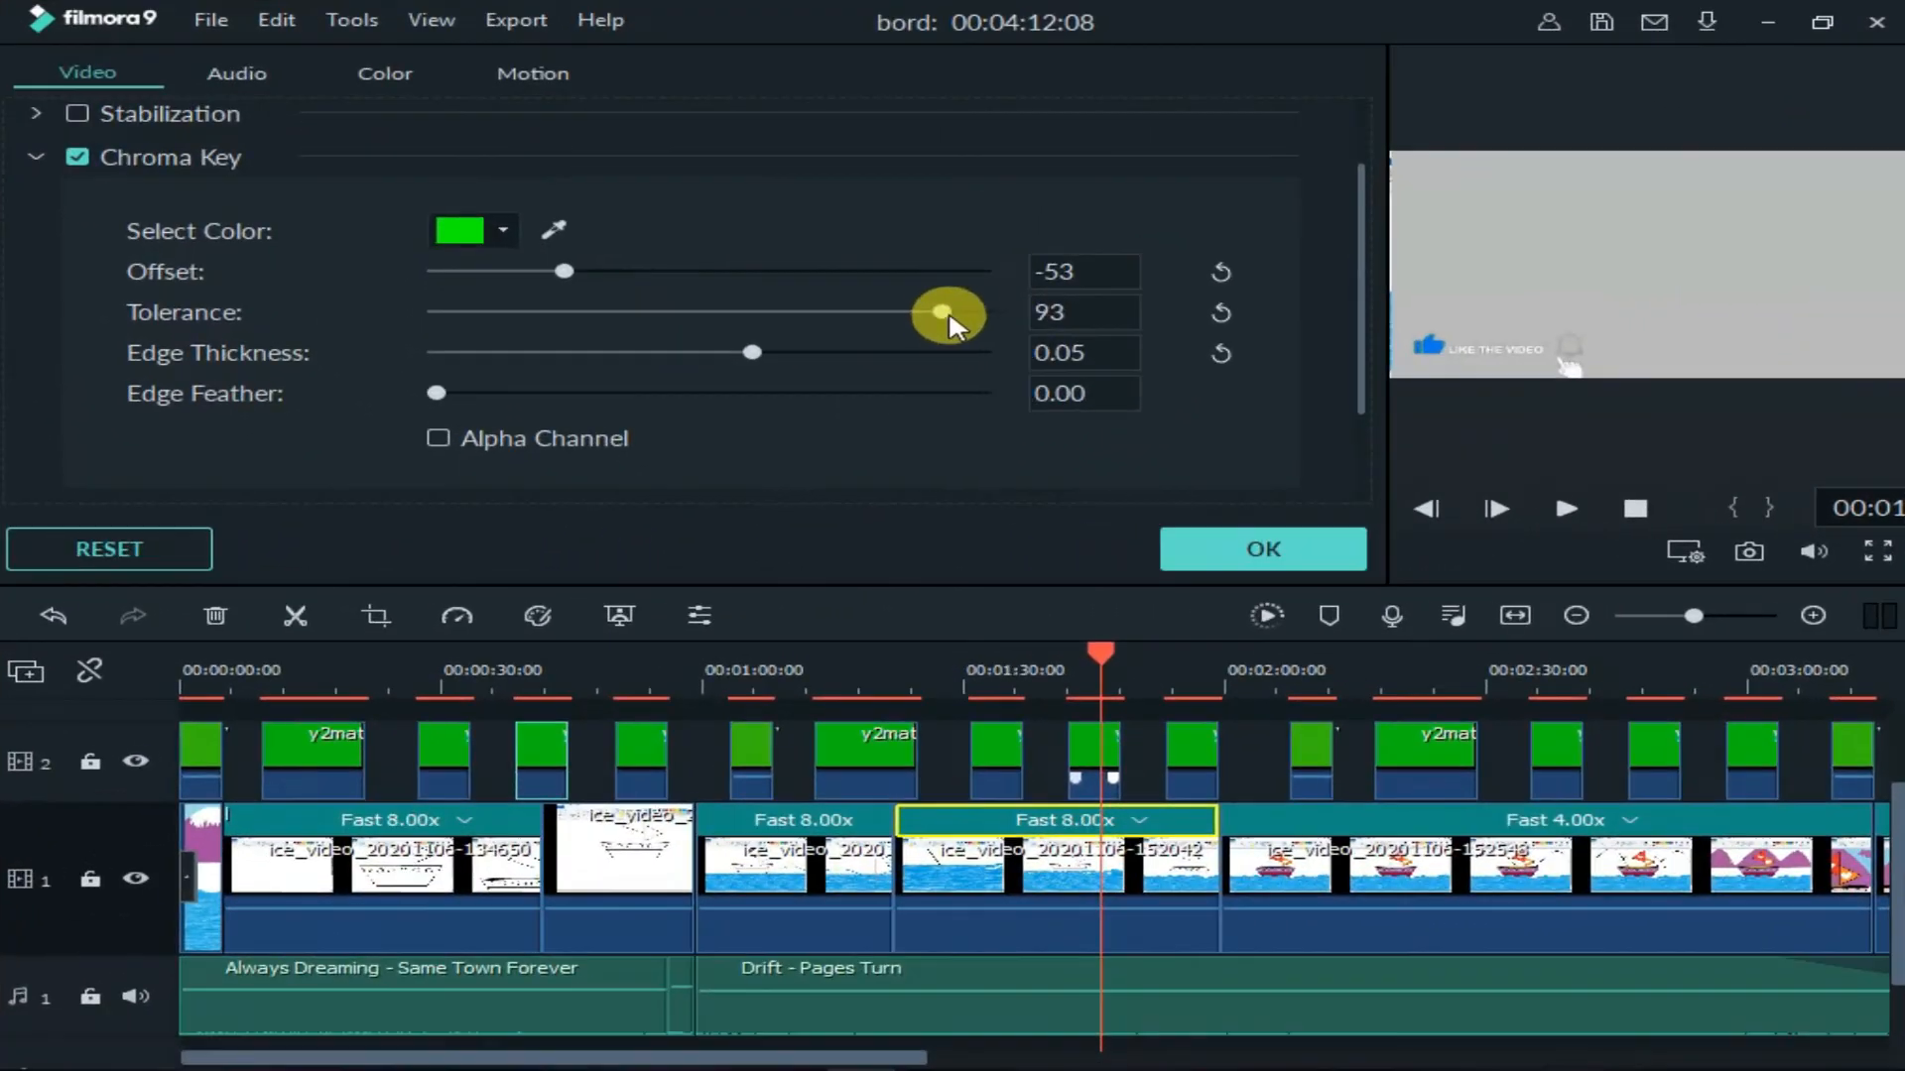
- Set the Chroma Key tolerance of the like-the-video clip at about 1:45 to 77, shift it left in the frame and play it
drag(944, 311, 954, 311)
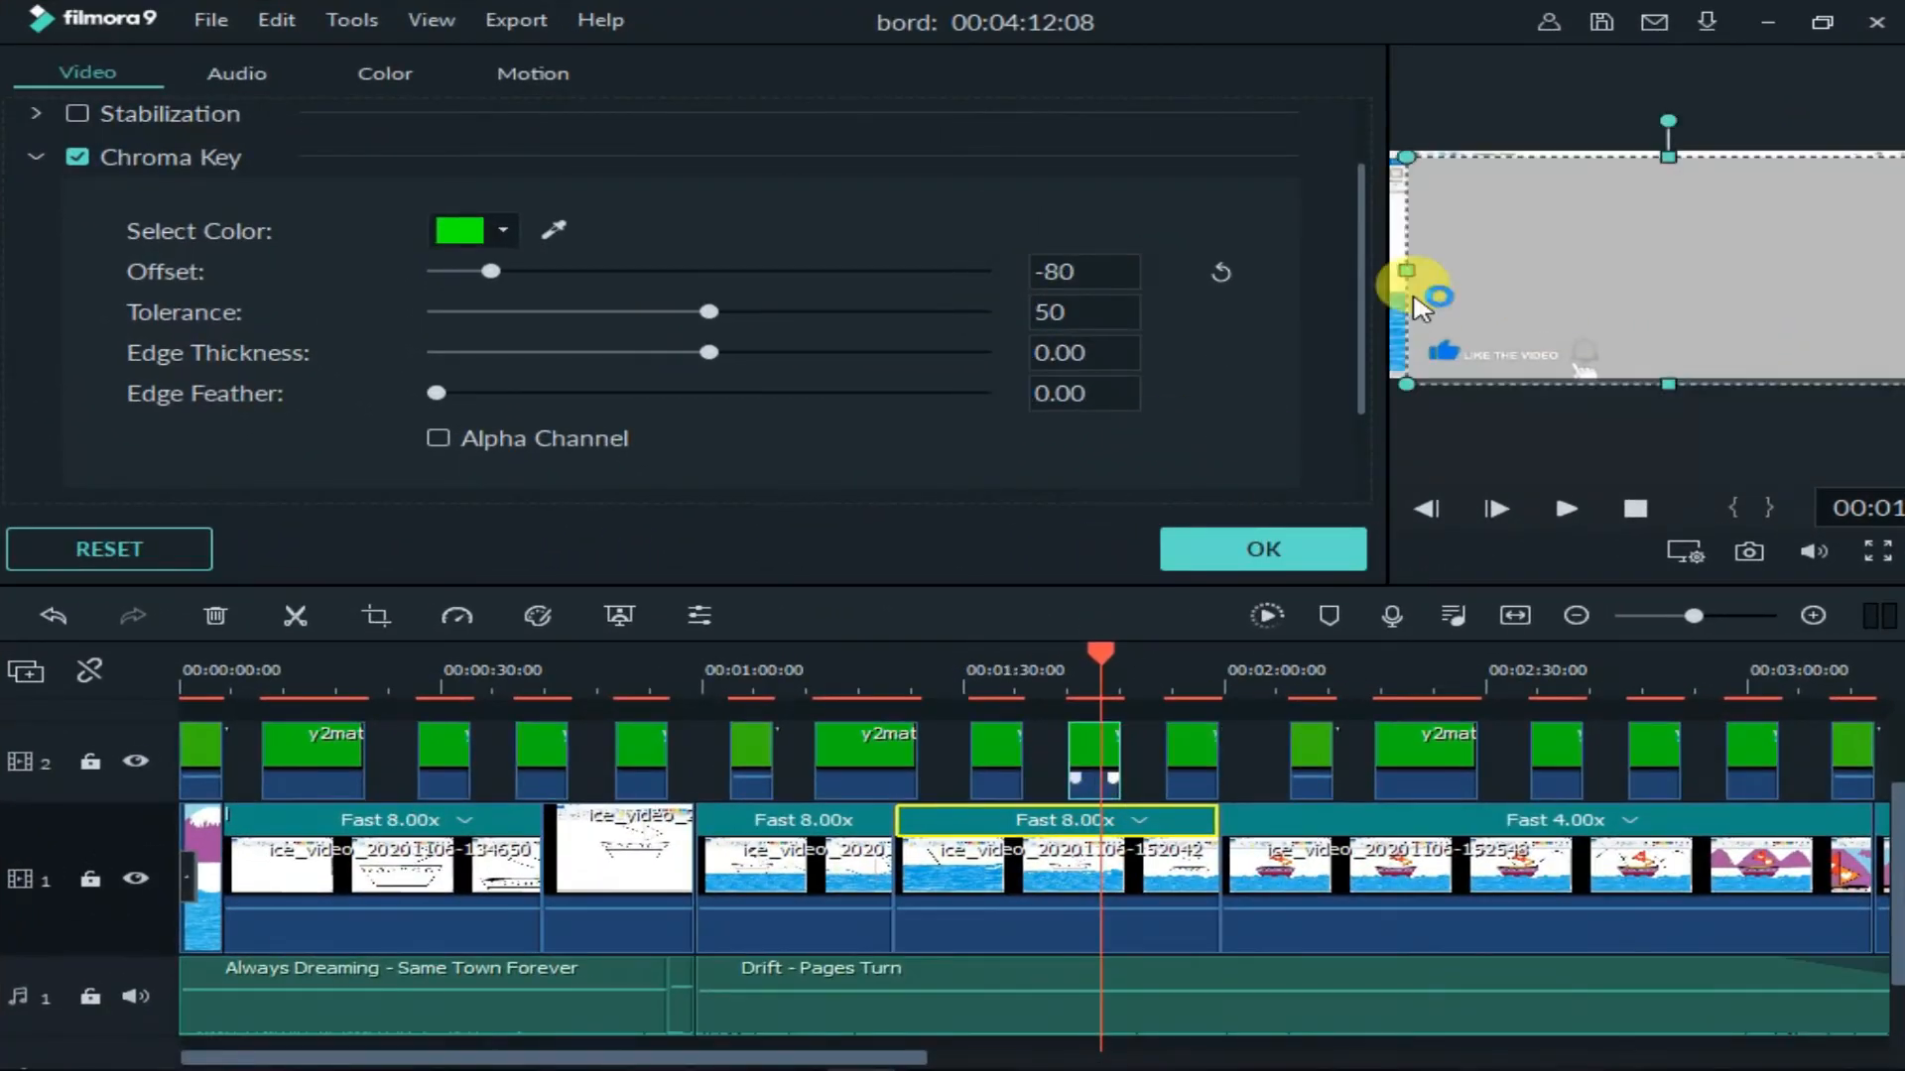
drag(863, 312, 932, 312)
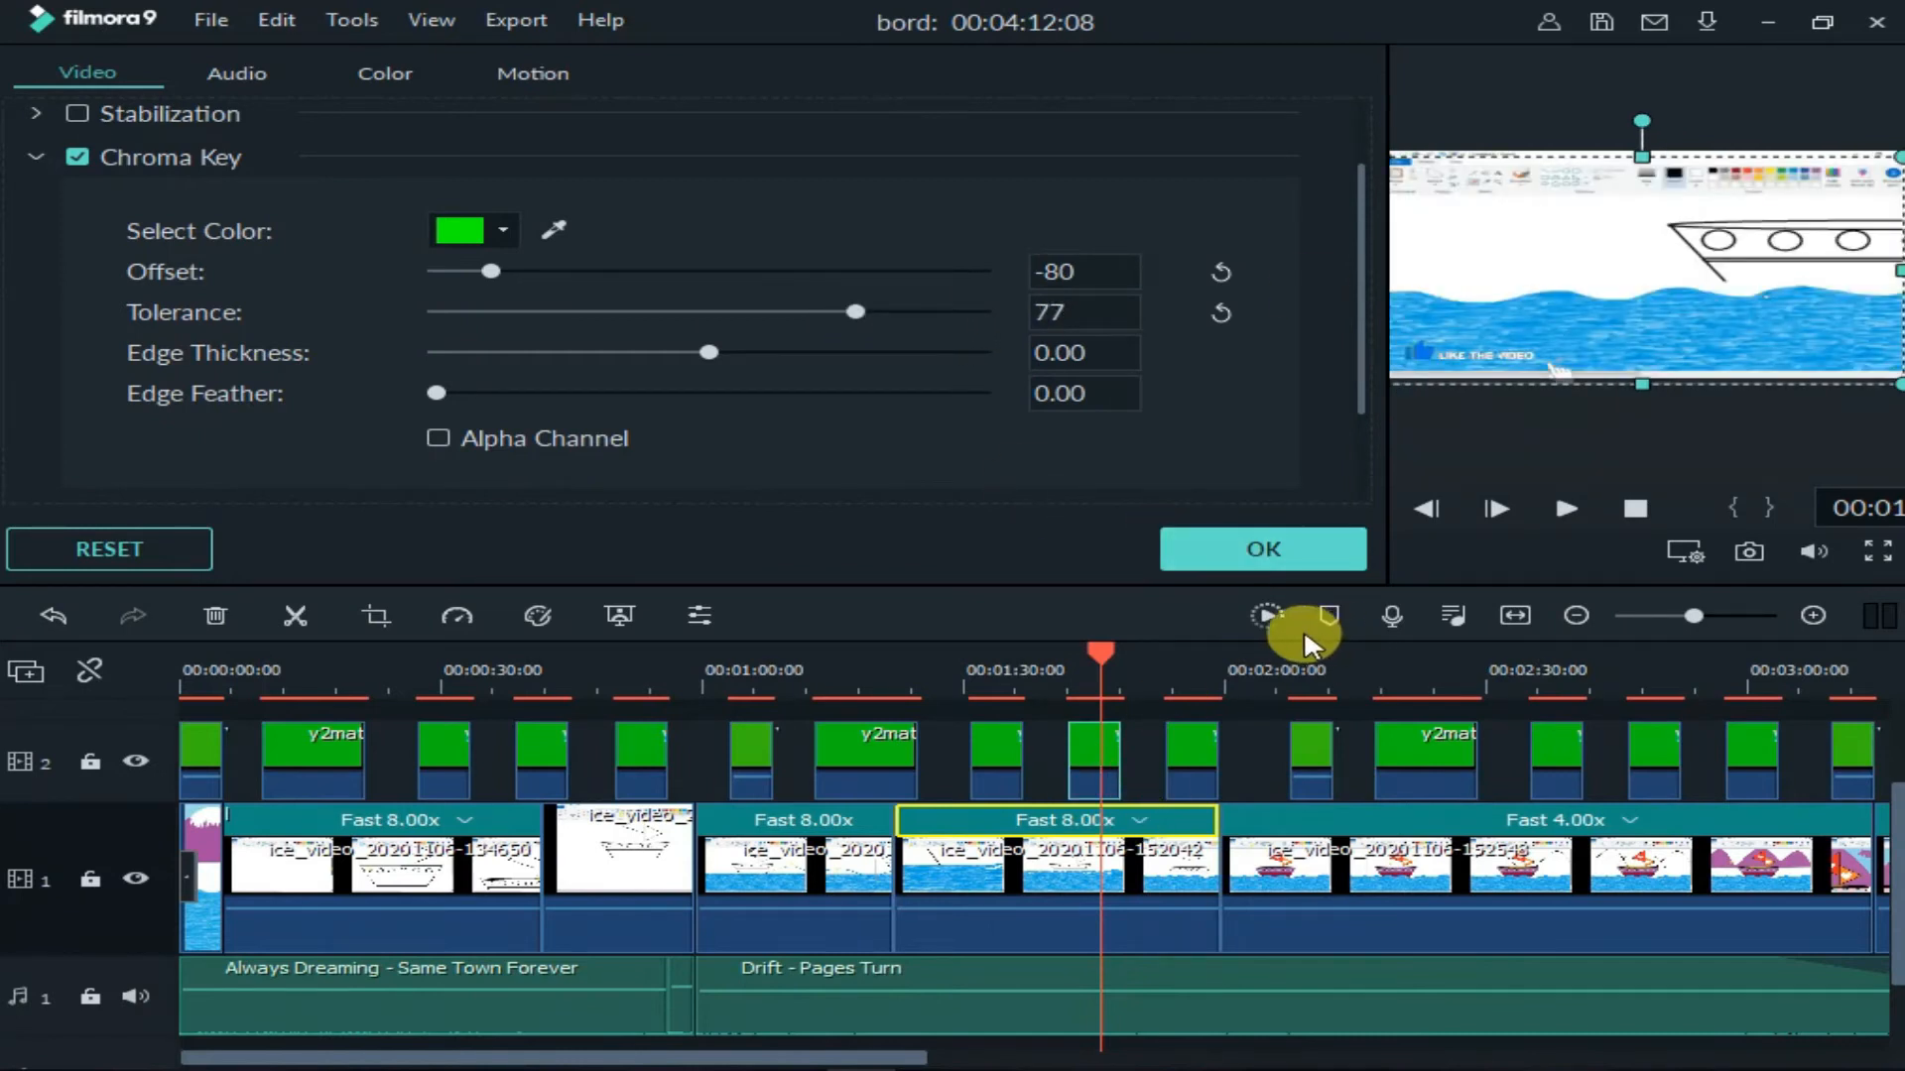
click(1537, 451)
click(1567, 505)
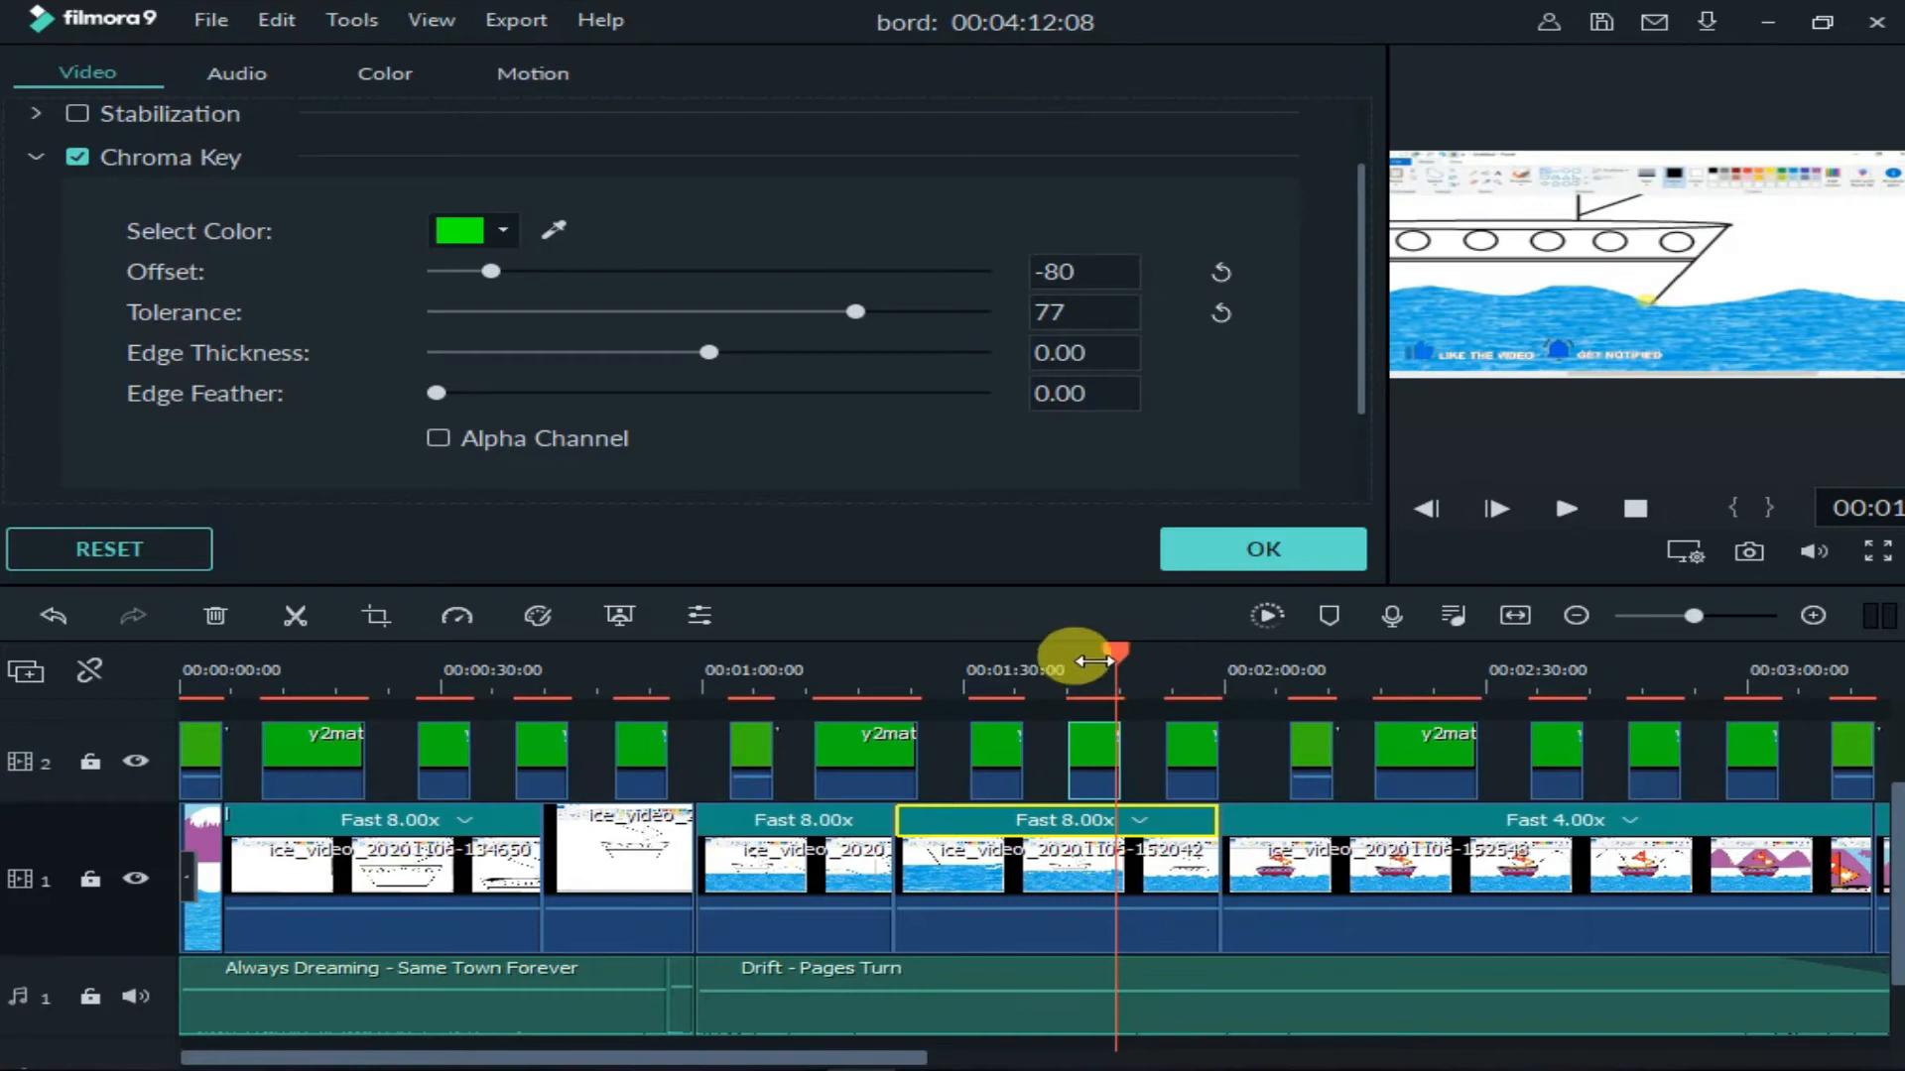
- Set the Chroma Key tolerance of the like-the-video clip at about 2:49 to 74 and shift it left in the frame
mouse_move(1119, 663)
mouse_down()
mouse_move(1373, 668)
mouse_move(1421, 698)
mouse_move(1563, 700)
mouse_move(1577, 662)
mouse_move(1650, 667)
mouse_up()
drag(744, 316, 847, 317)
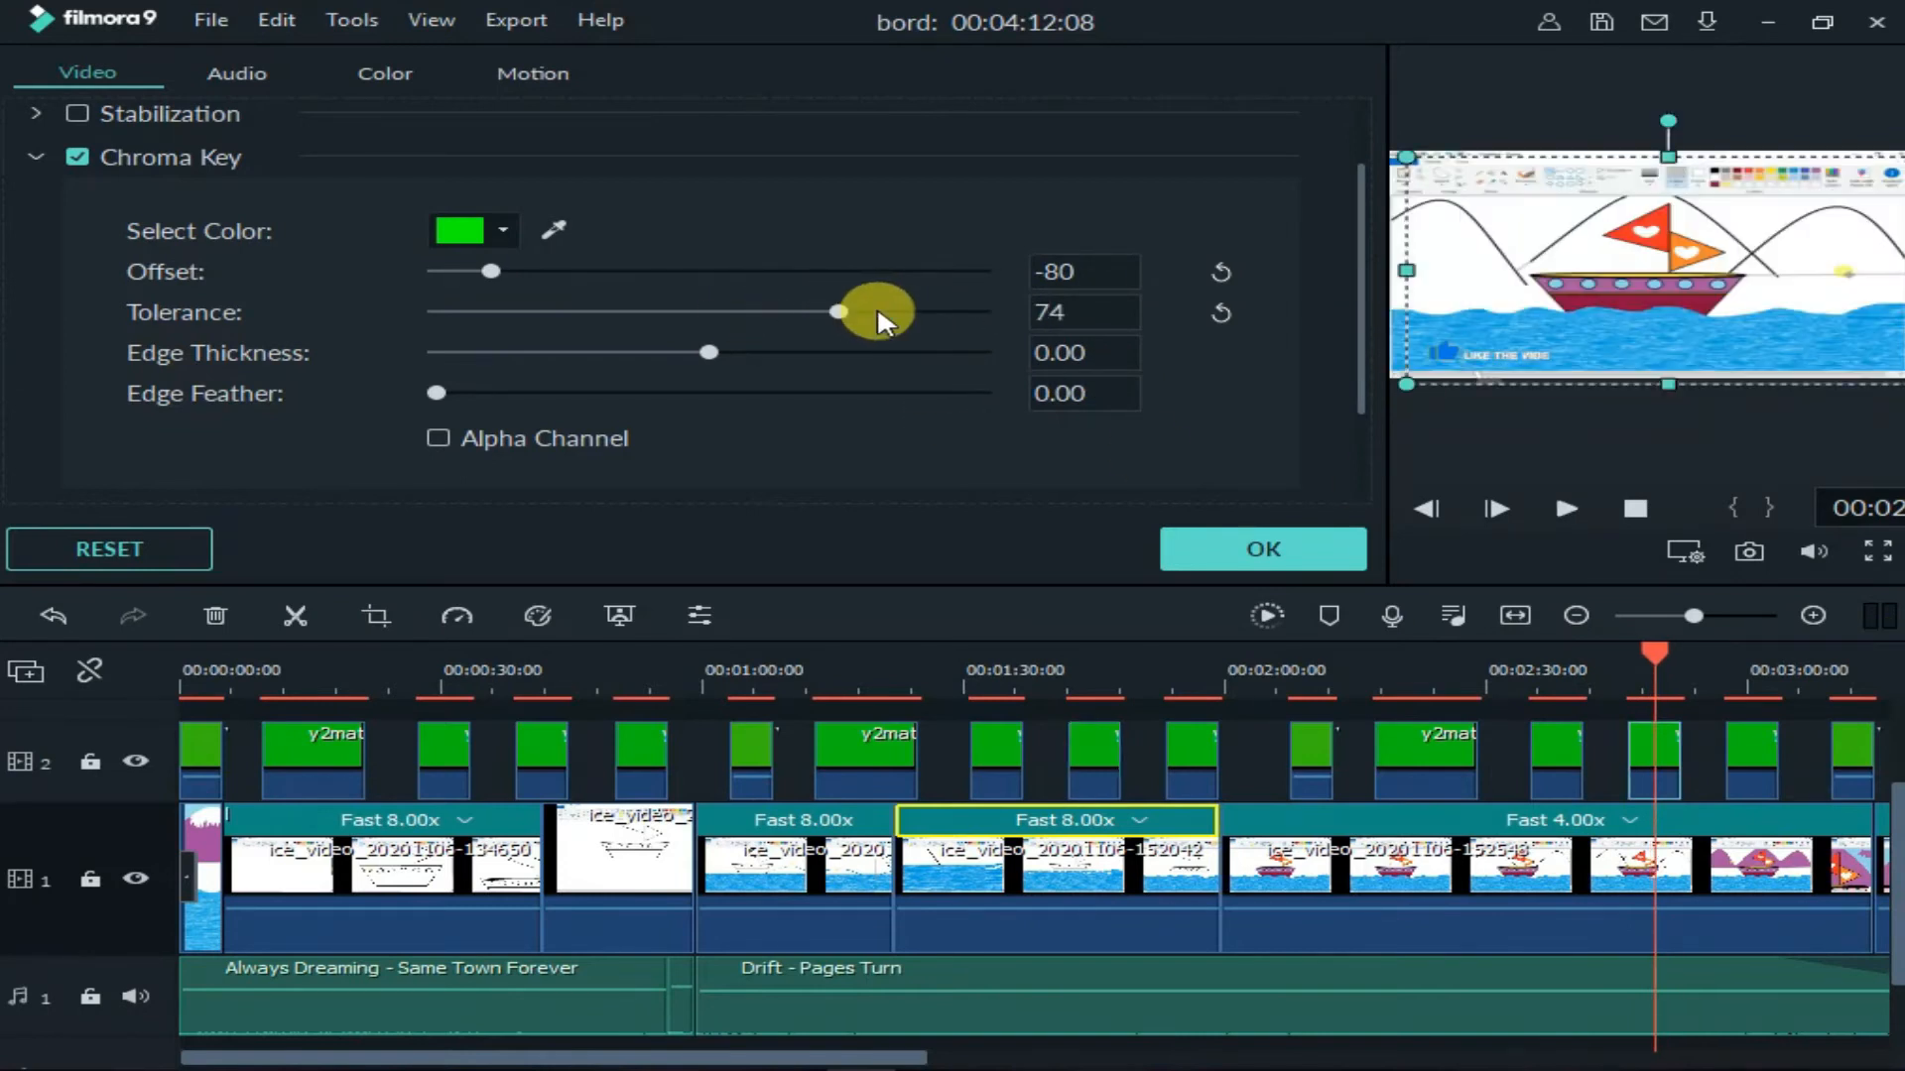
drag(1503, 316, 1478, 319)
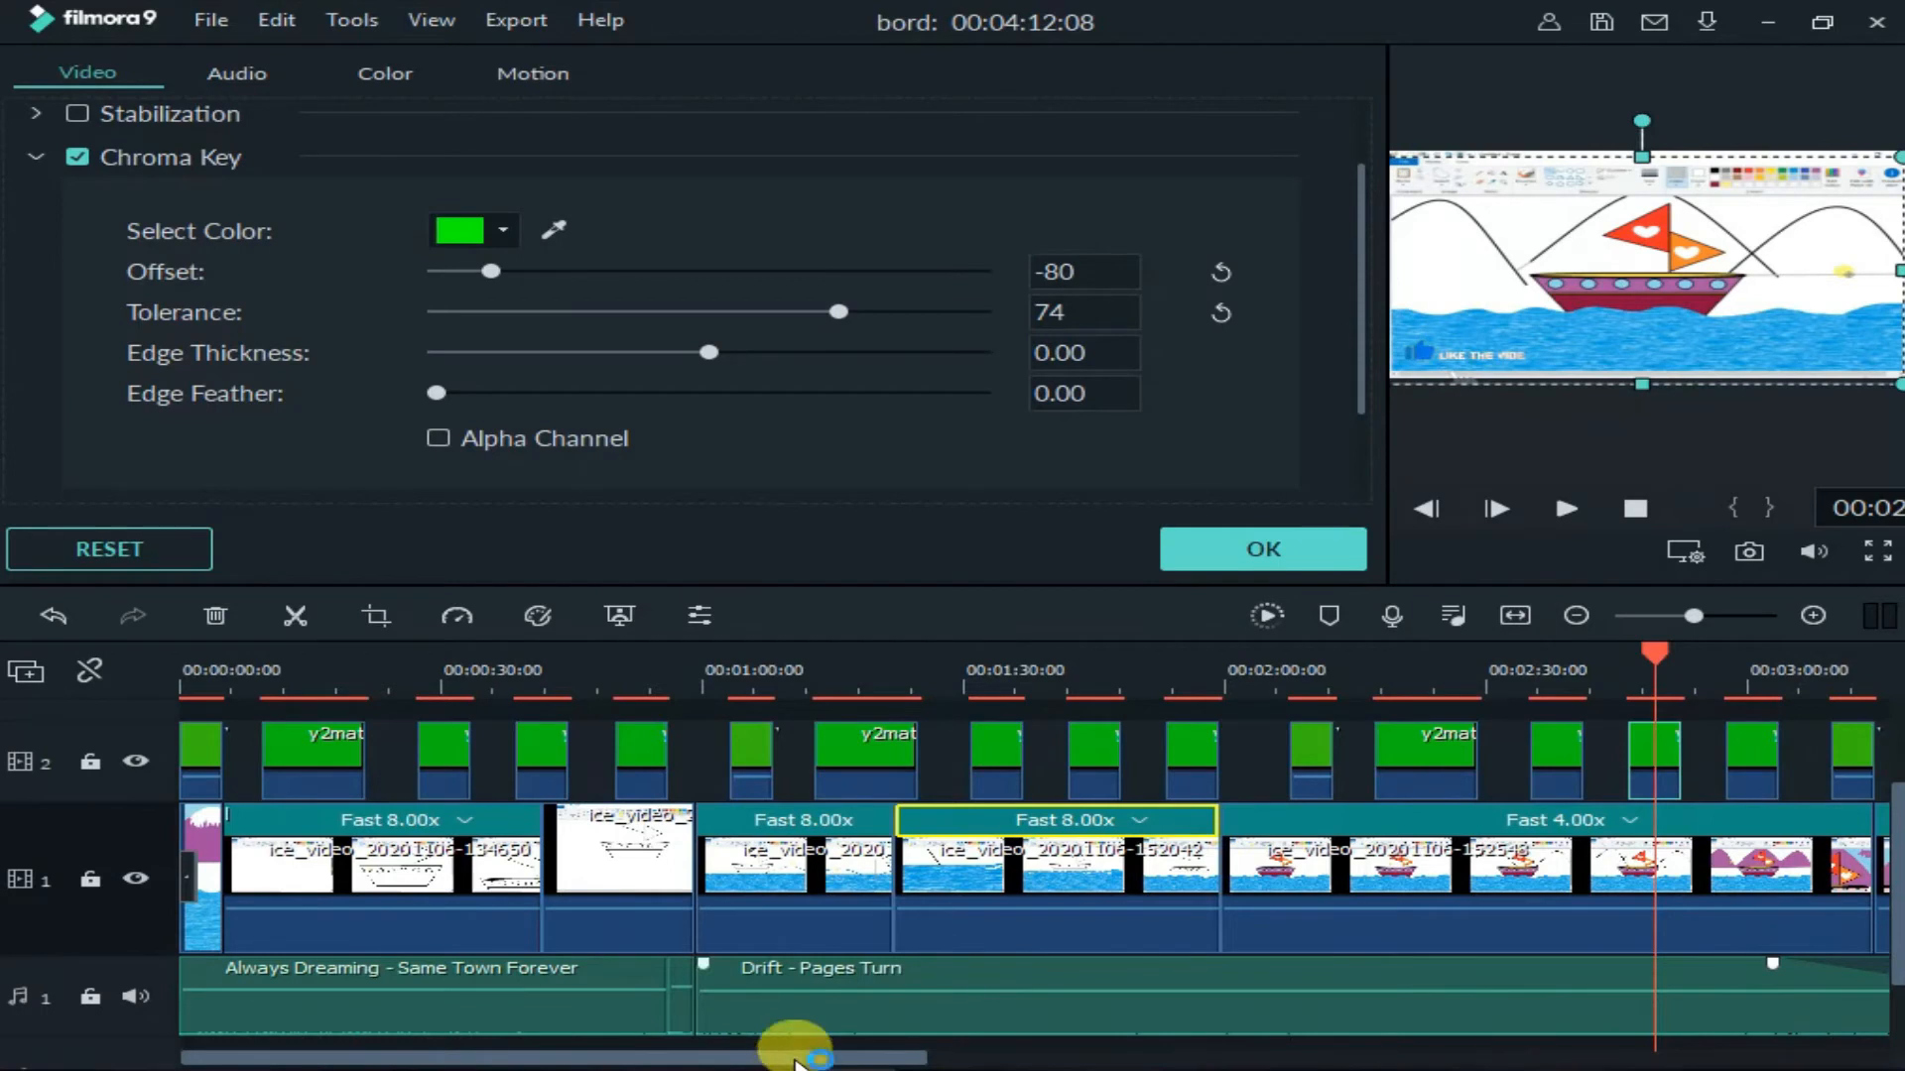
- Check the rest of the timeline, including the last subscribe animation, and play across the junction between the final drawing clip and the outro
drag(798, 1062, 1101, 1059)
drag(1037, 670, 1281, 676)
click(1458, 674)
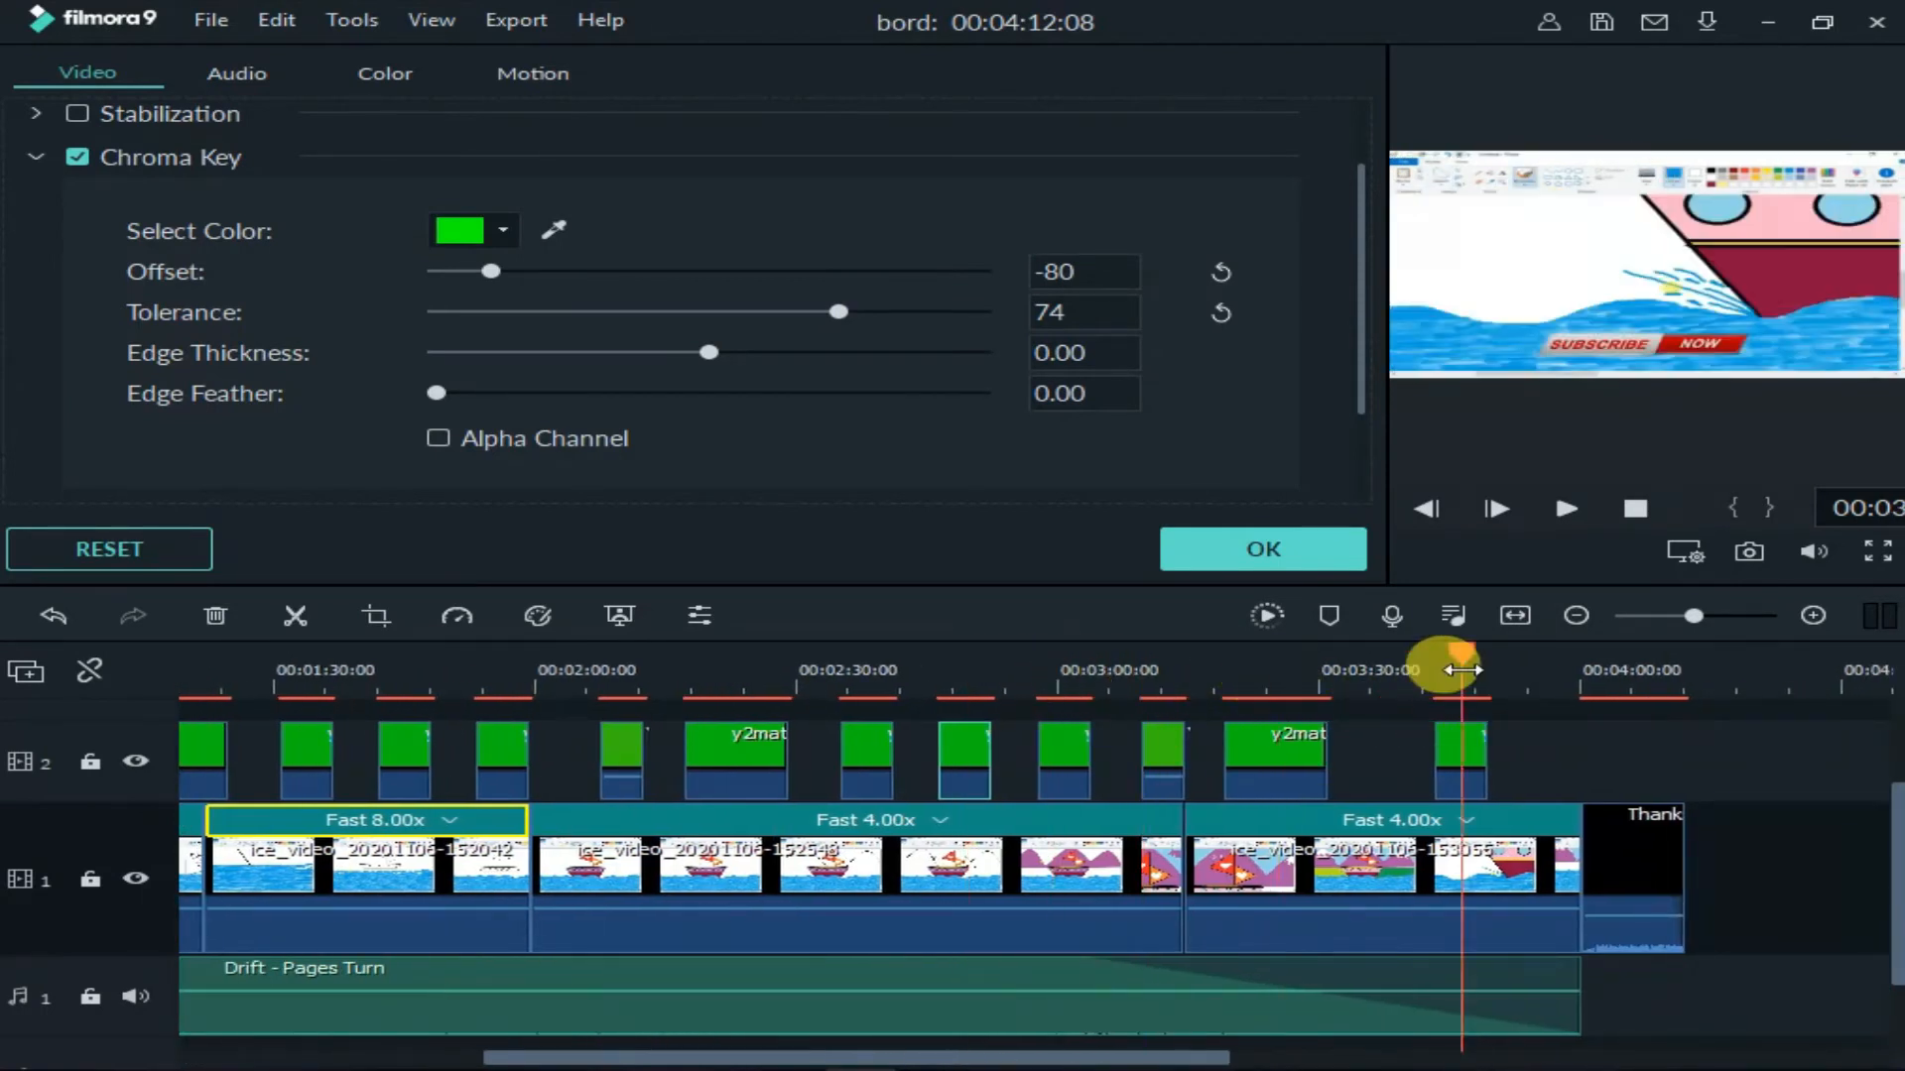
drag(1895, 972, 1878, 833)
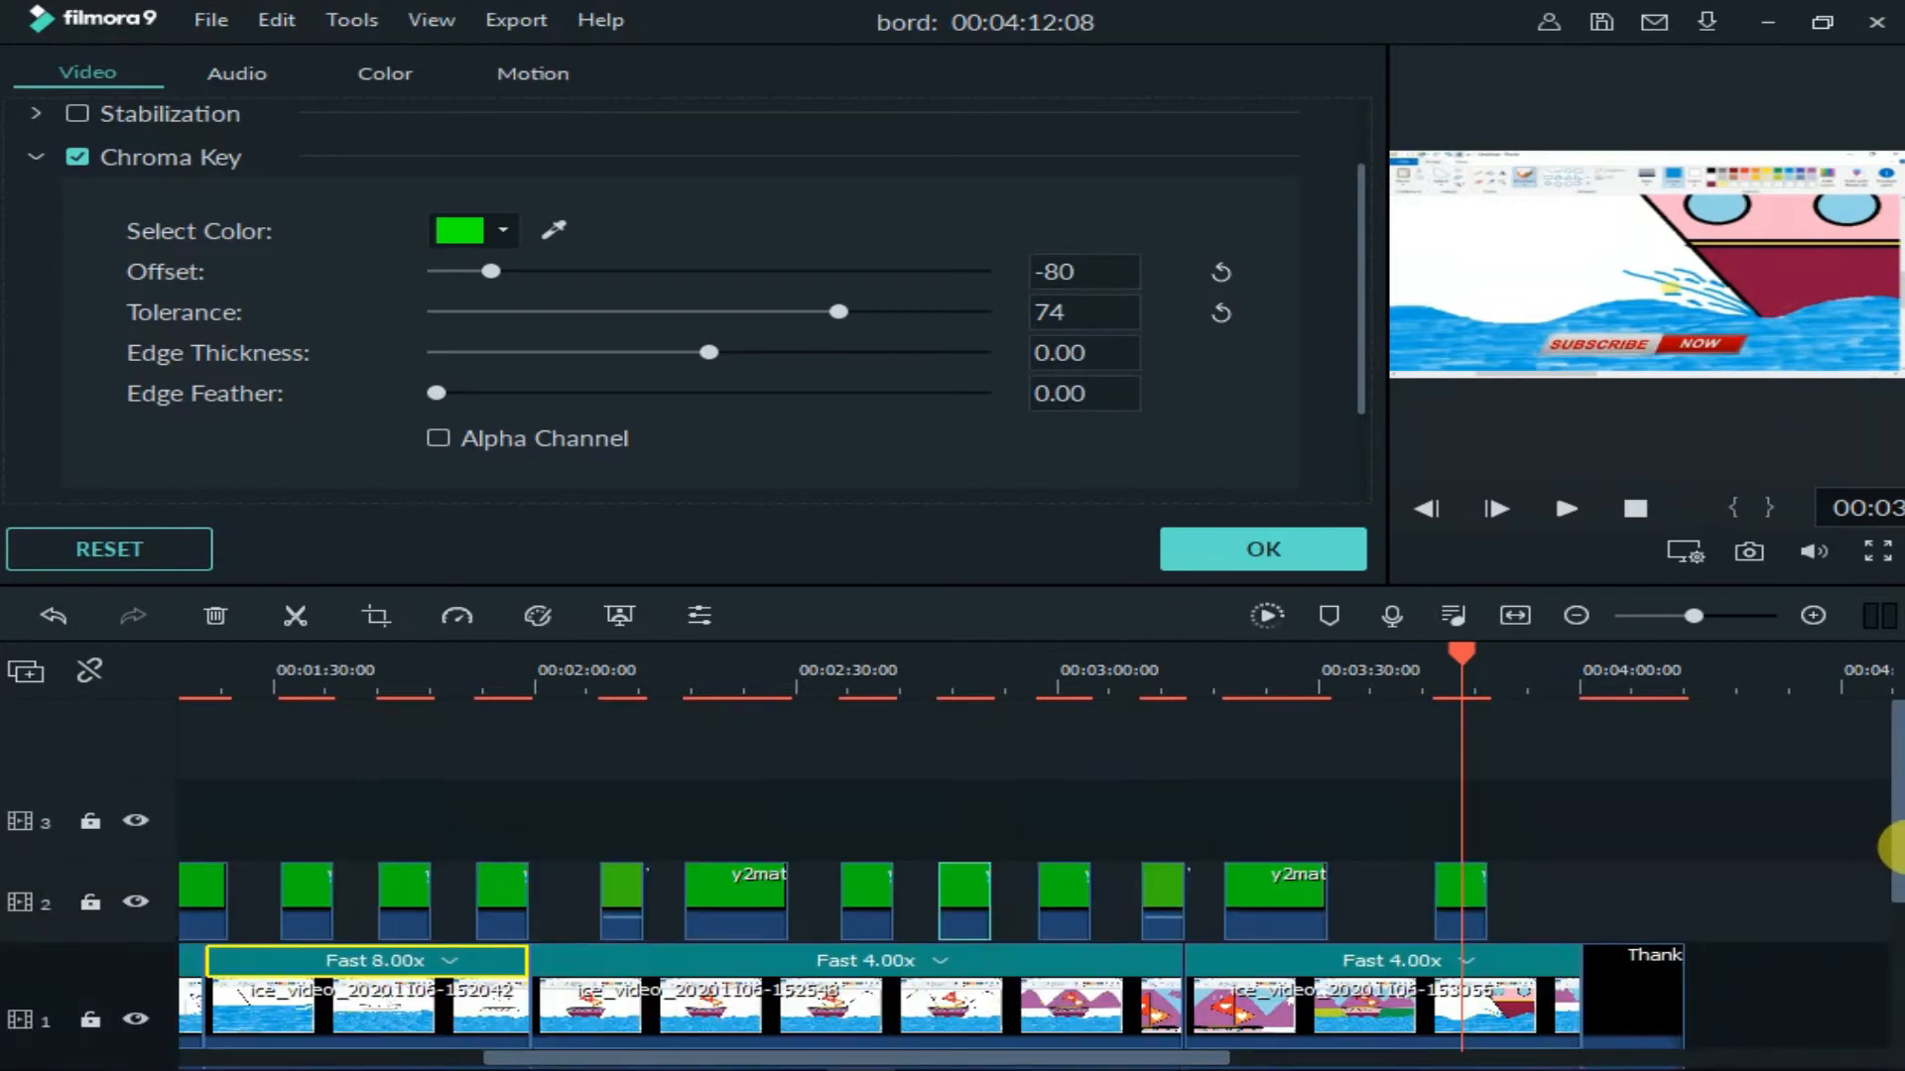
drag(1693, 616, 1661, 620)
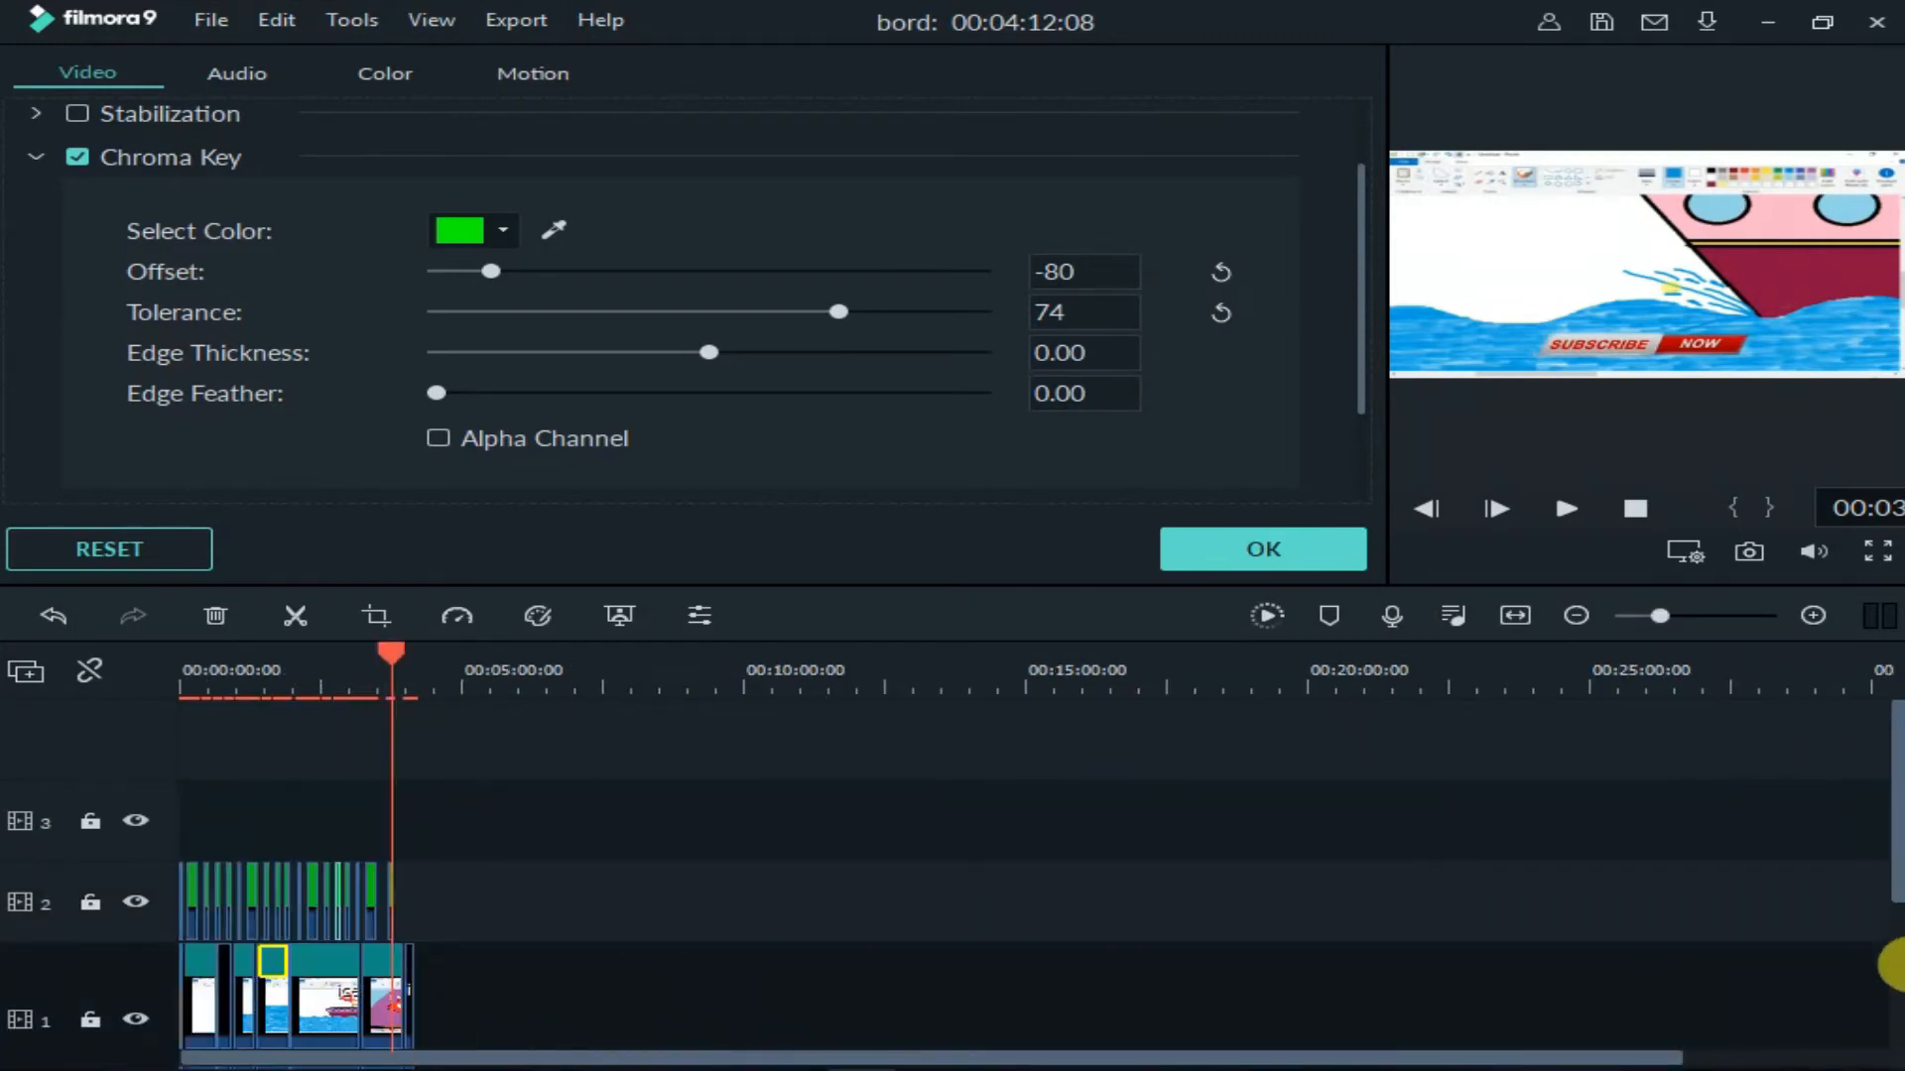
click(1731, 616)
key(space)
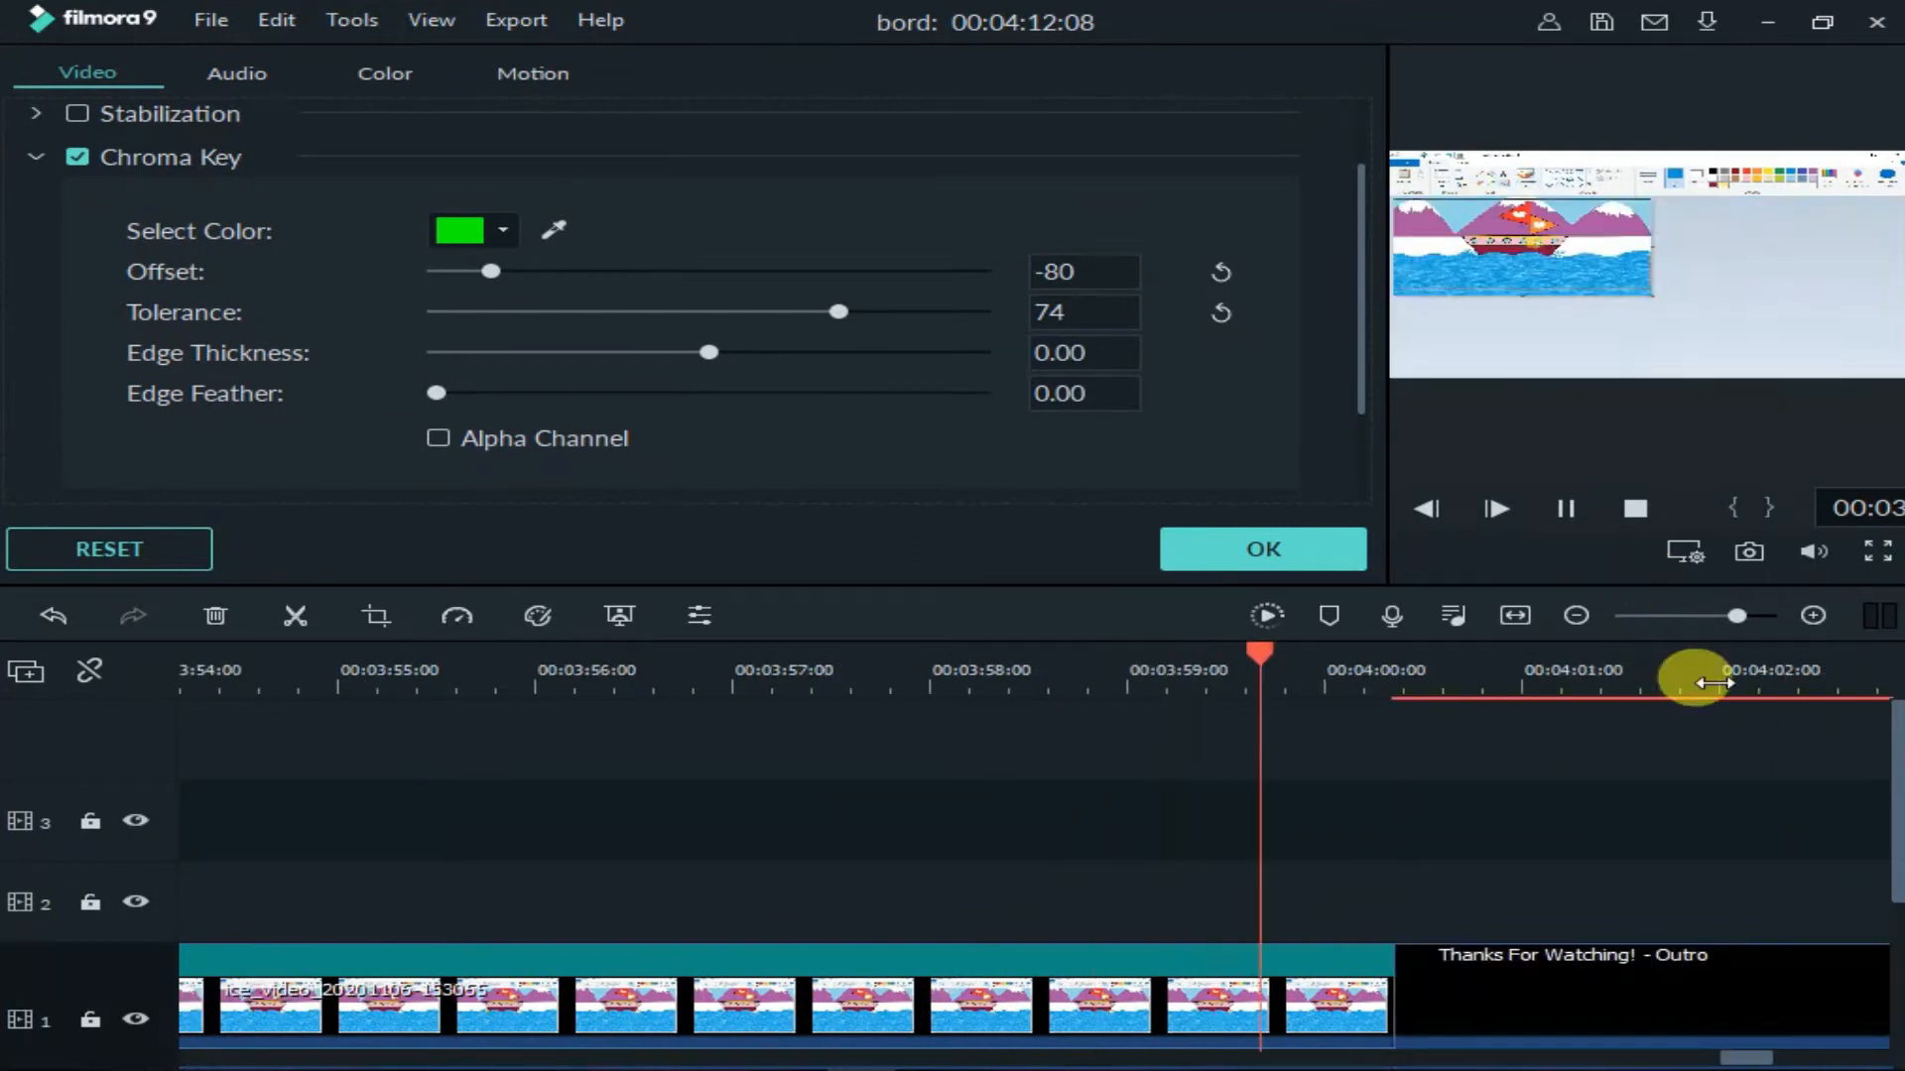
key(space)
scroll(1888, 837, down, 3)
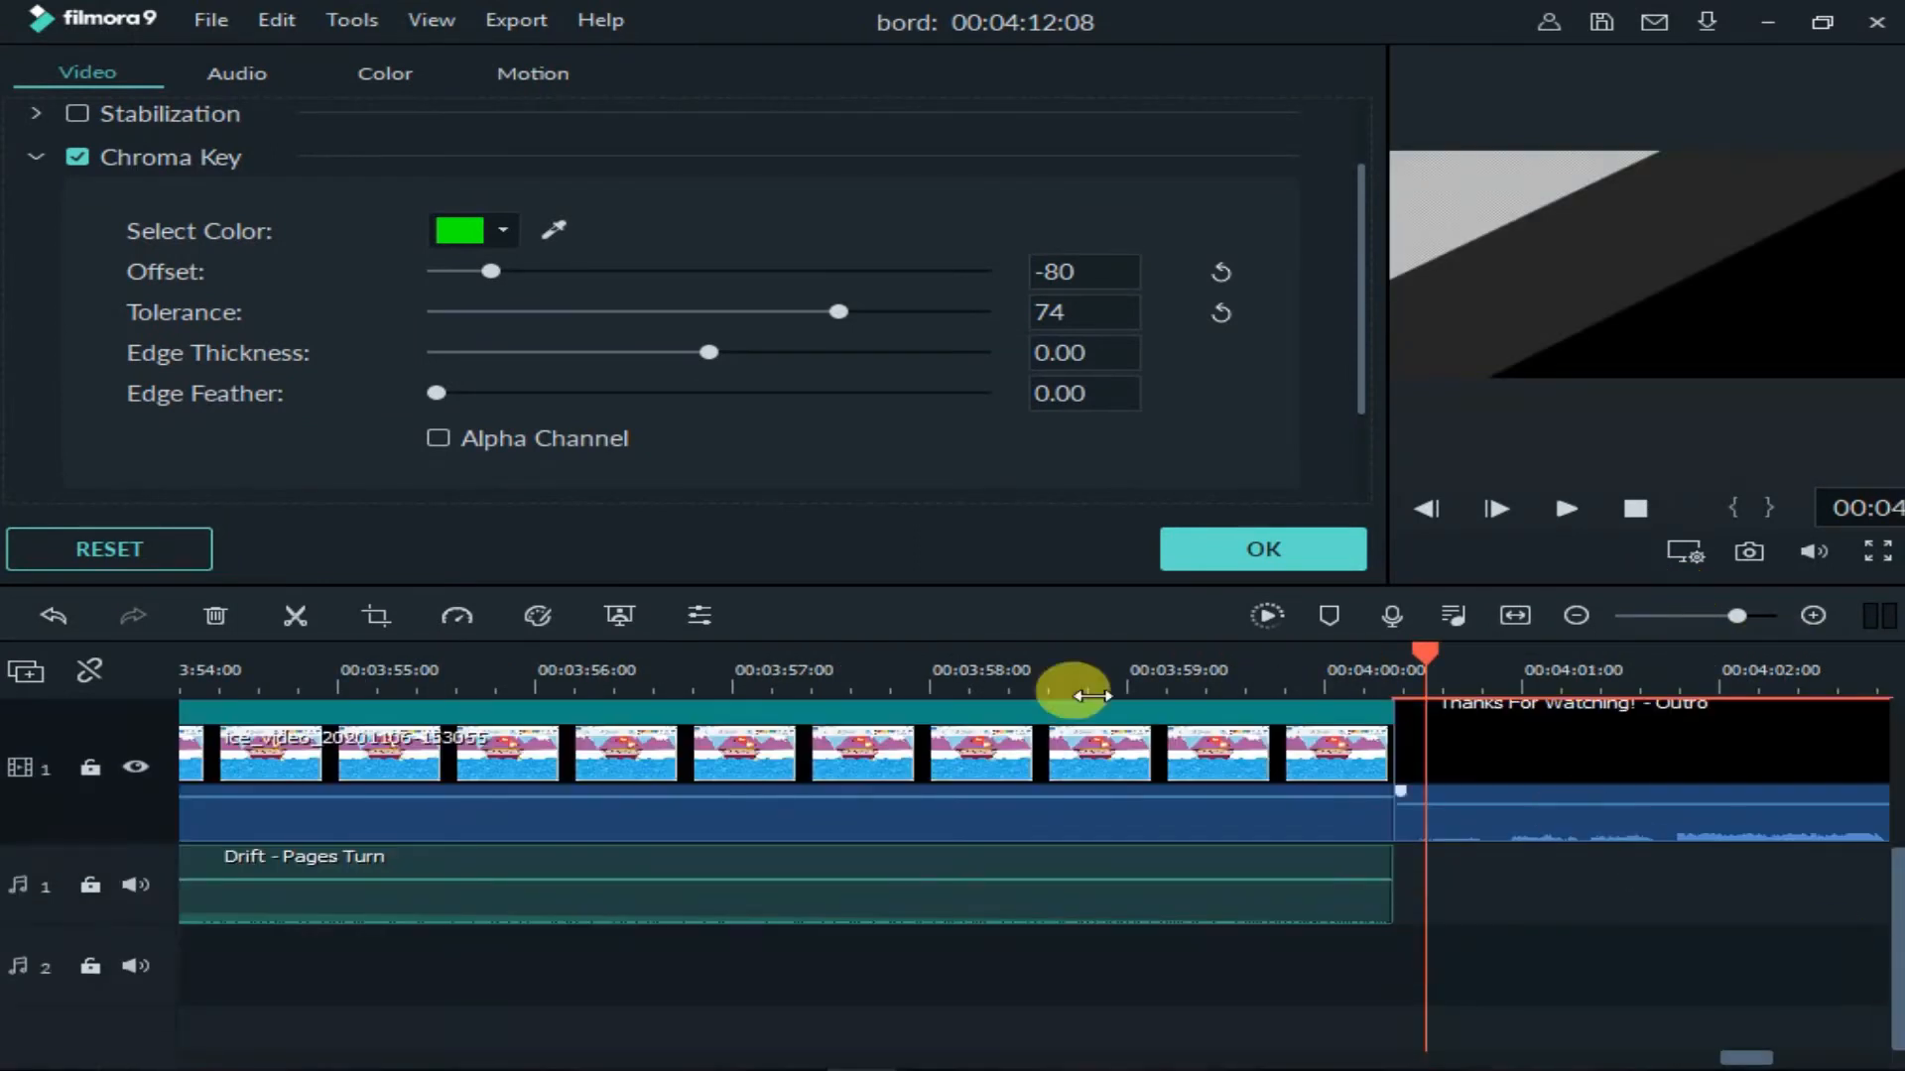
- Place the bord image over the outro's opening on track 1, shorten it to about 3.5 seconds and move the outro up against it
click(1280, 552)
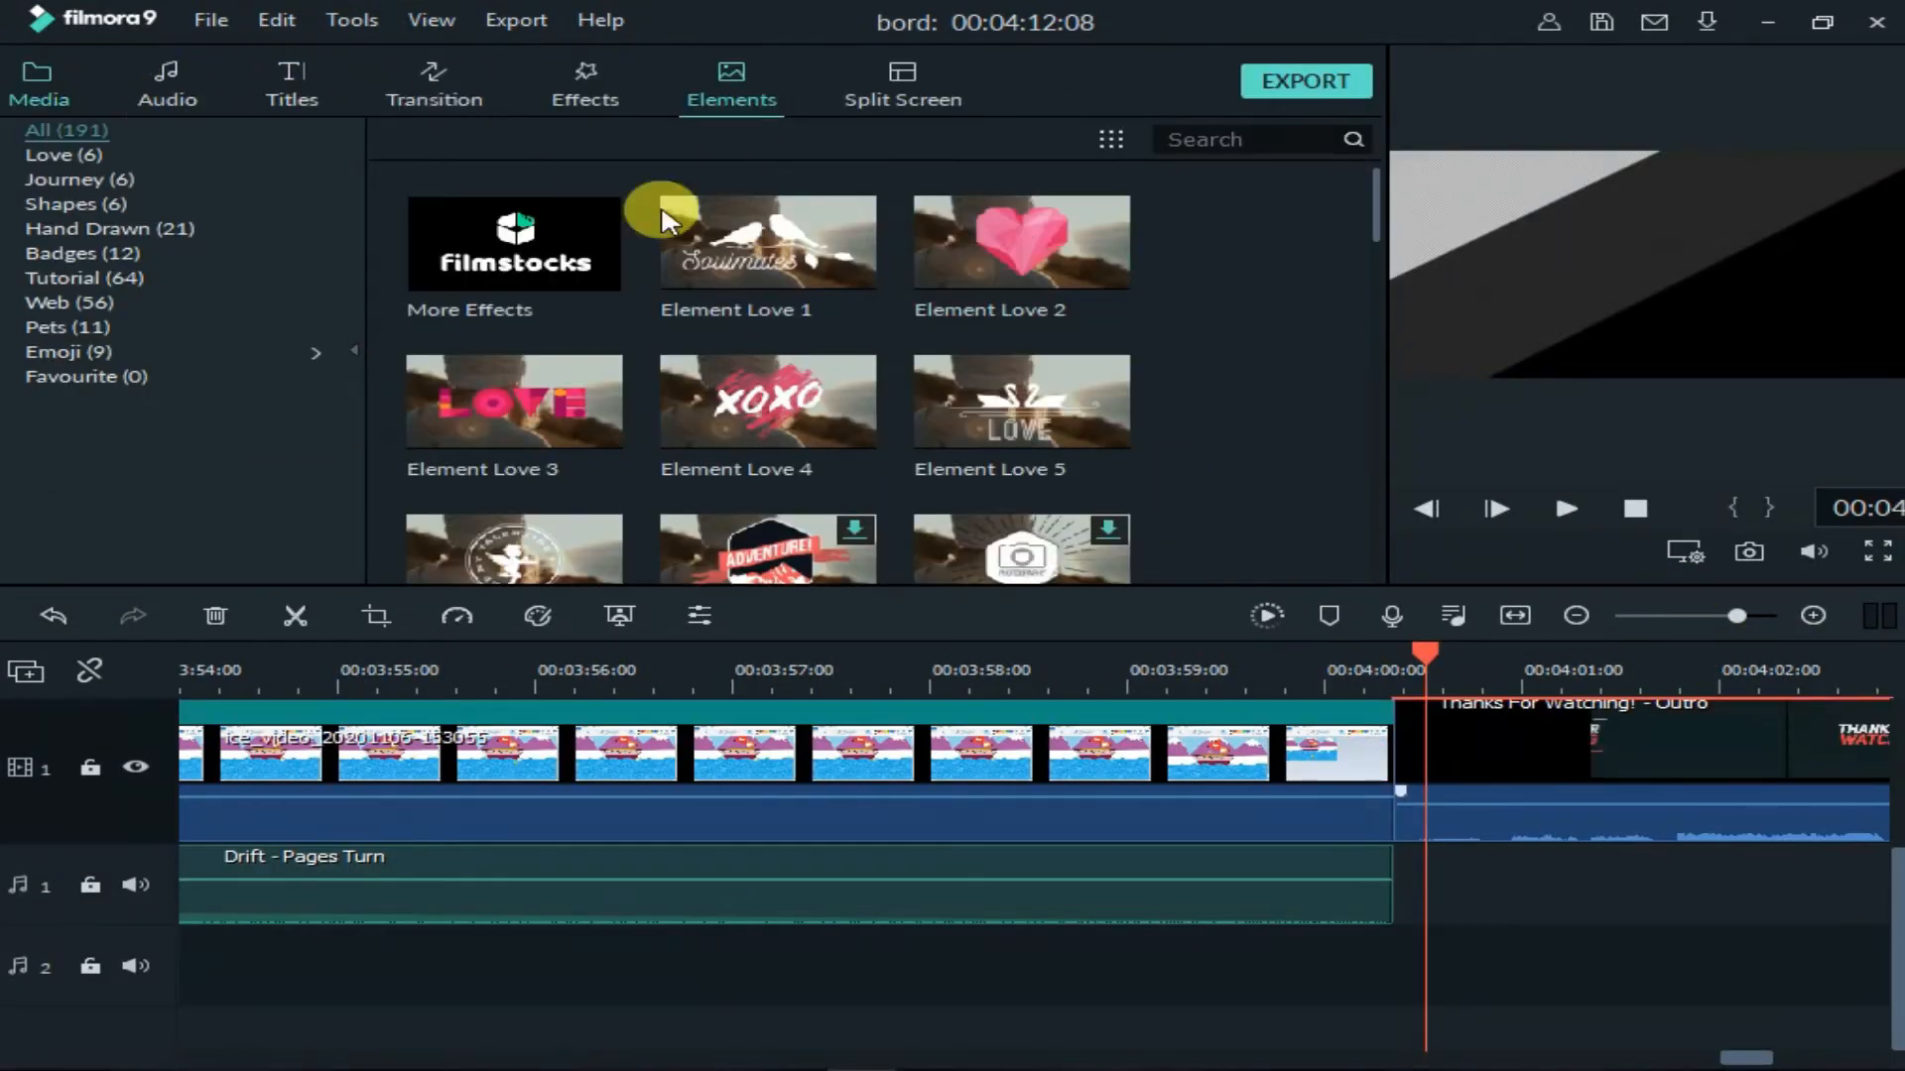
drag(438, 170, 1403, 757)
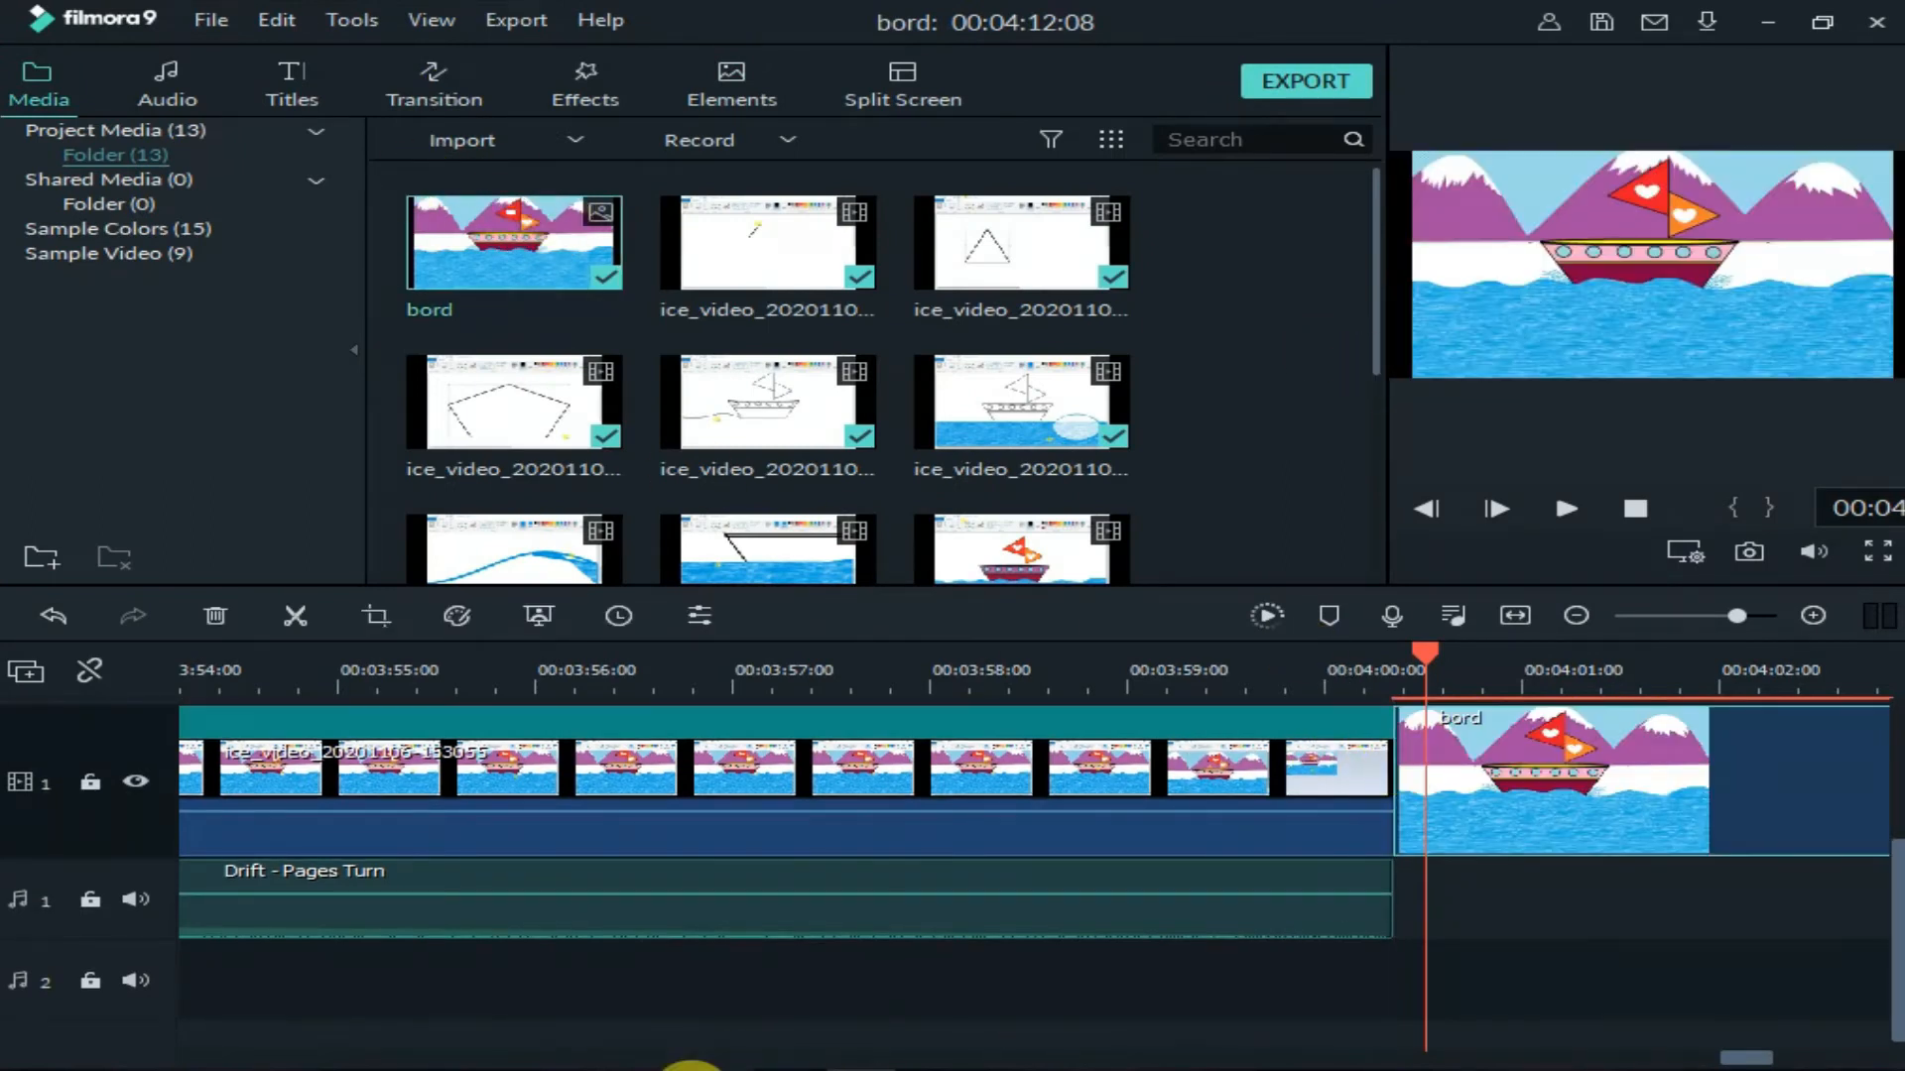
drag(1751, 1062, 1794, 1059)
drag(990, 791, 757, 754)
drag(1148, 808, 863, 765)
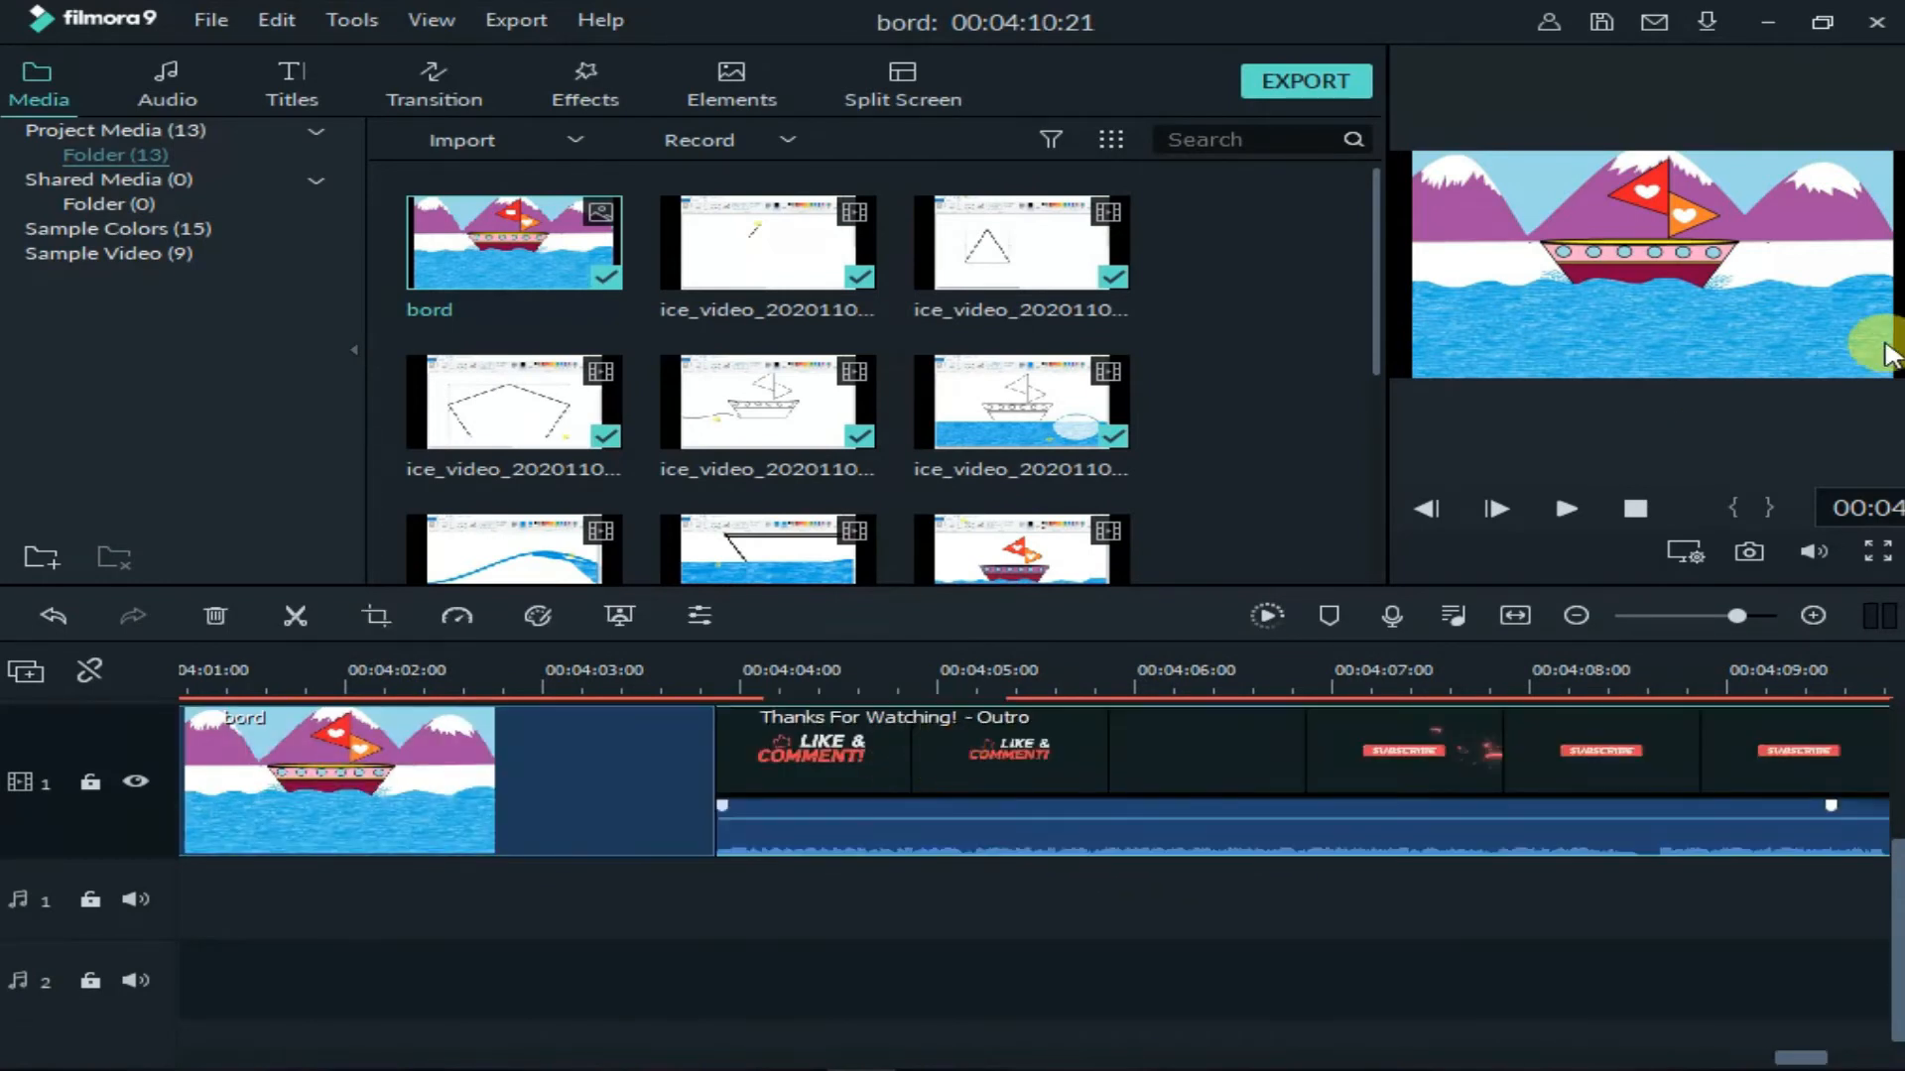
- Enlarge the bord image before the outro so it fills the width of the video frame
click(1879, 283)
mouse_move(1882, 274)
mouse_down()
mouse_move(1861, 297)
mouse_move(1901, 270)
mouse_up()
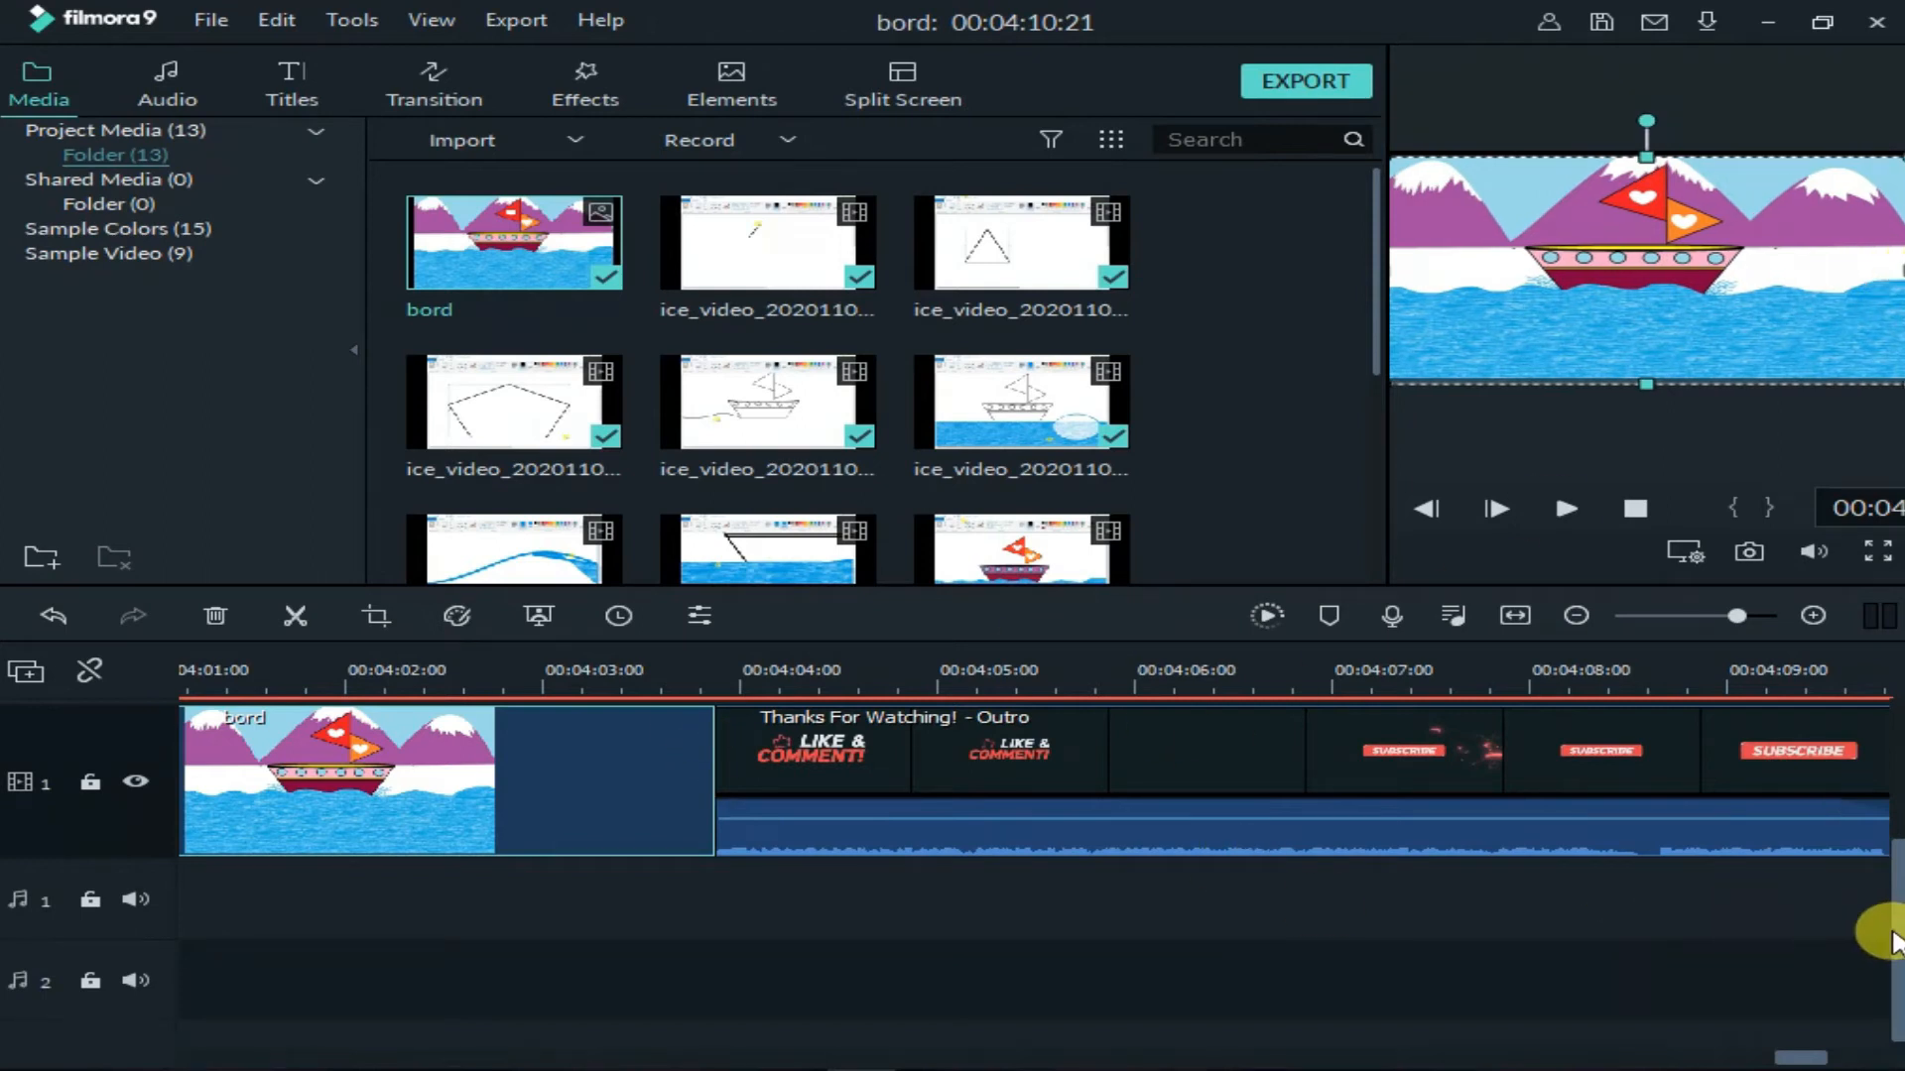
- Look through the audio, titles, transition and effects libraries, including the Amaro filter, and return to the project media
scroll(1875, 926, up, 3)
click(213, 83)
click(297, 87)
click(436, 89)
click(567, 94)
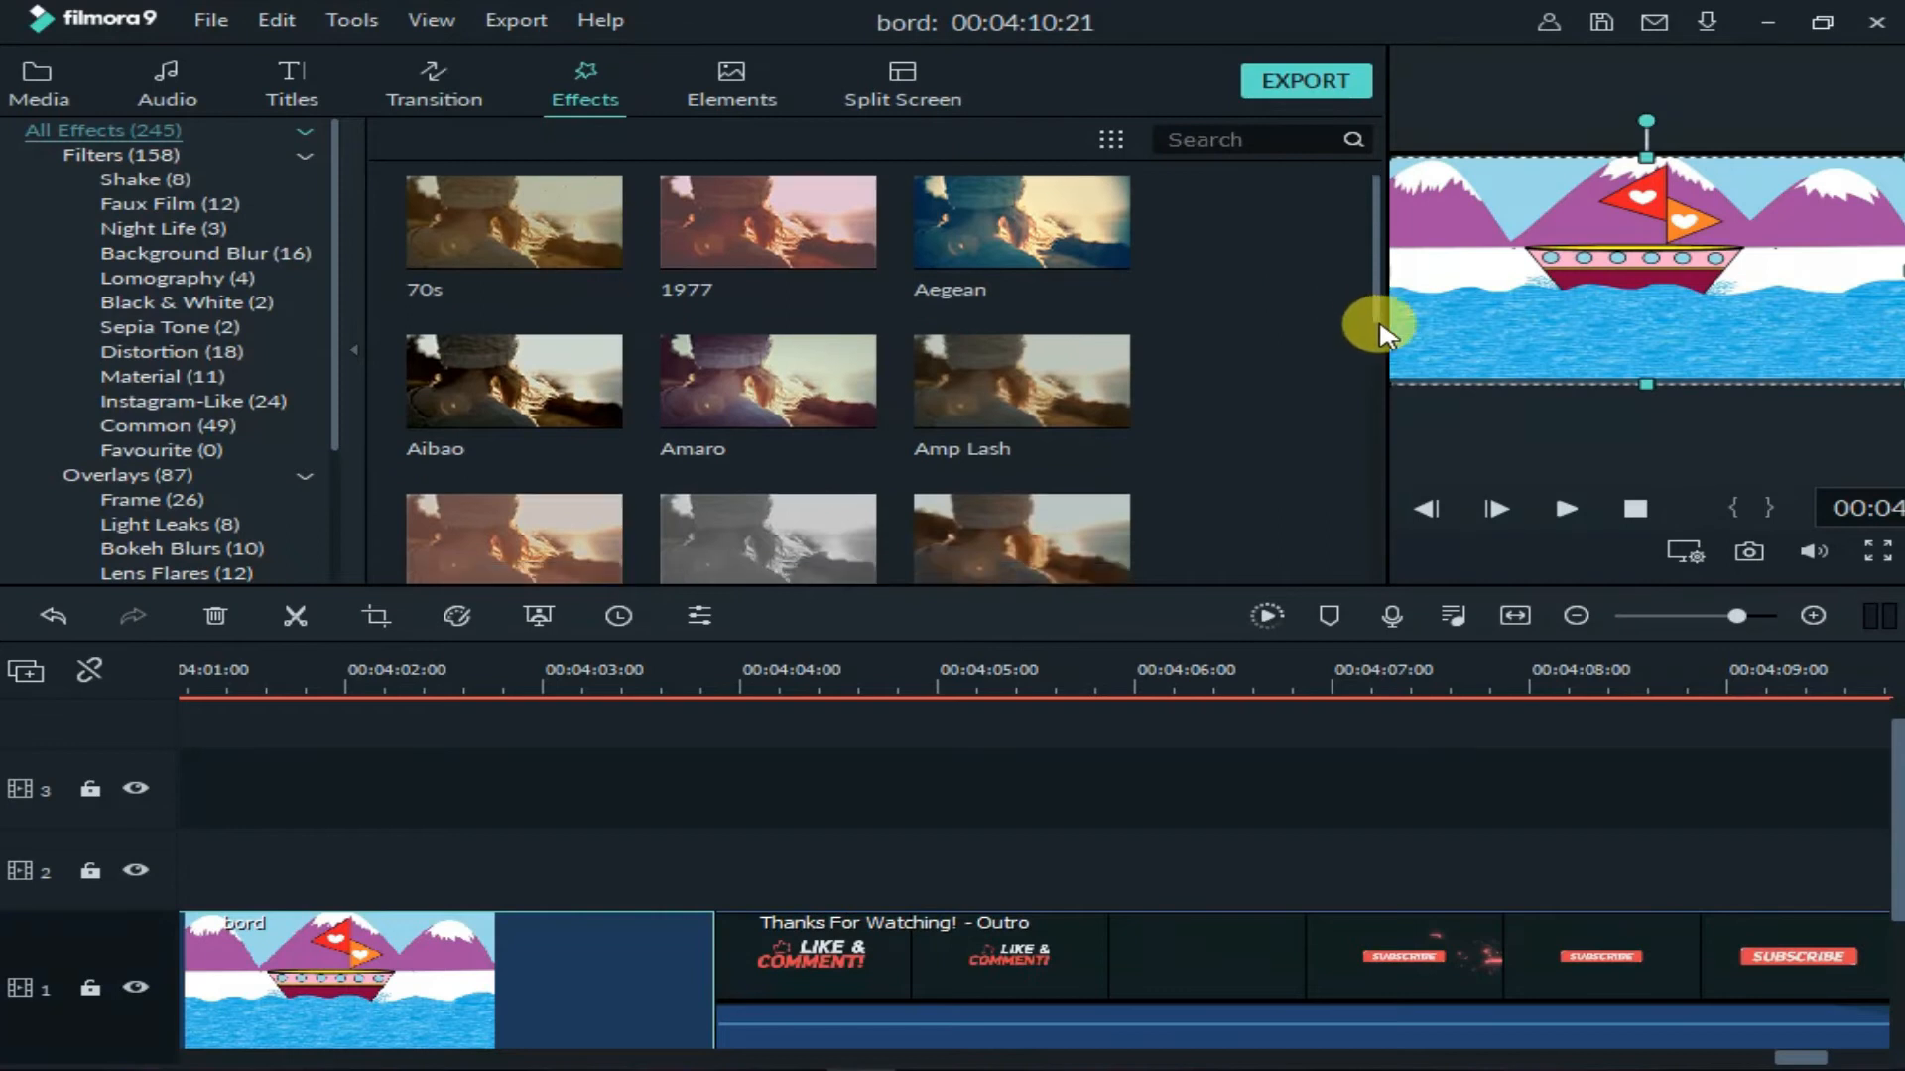
drag(1371, 318, 1384, 385)
scroll(1385, 385, up, 1)
drag(829, 255, 594, 867)
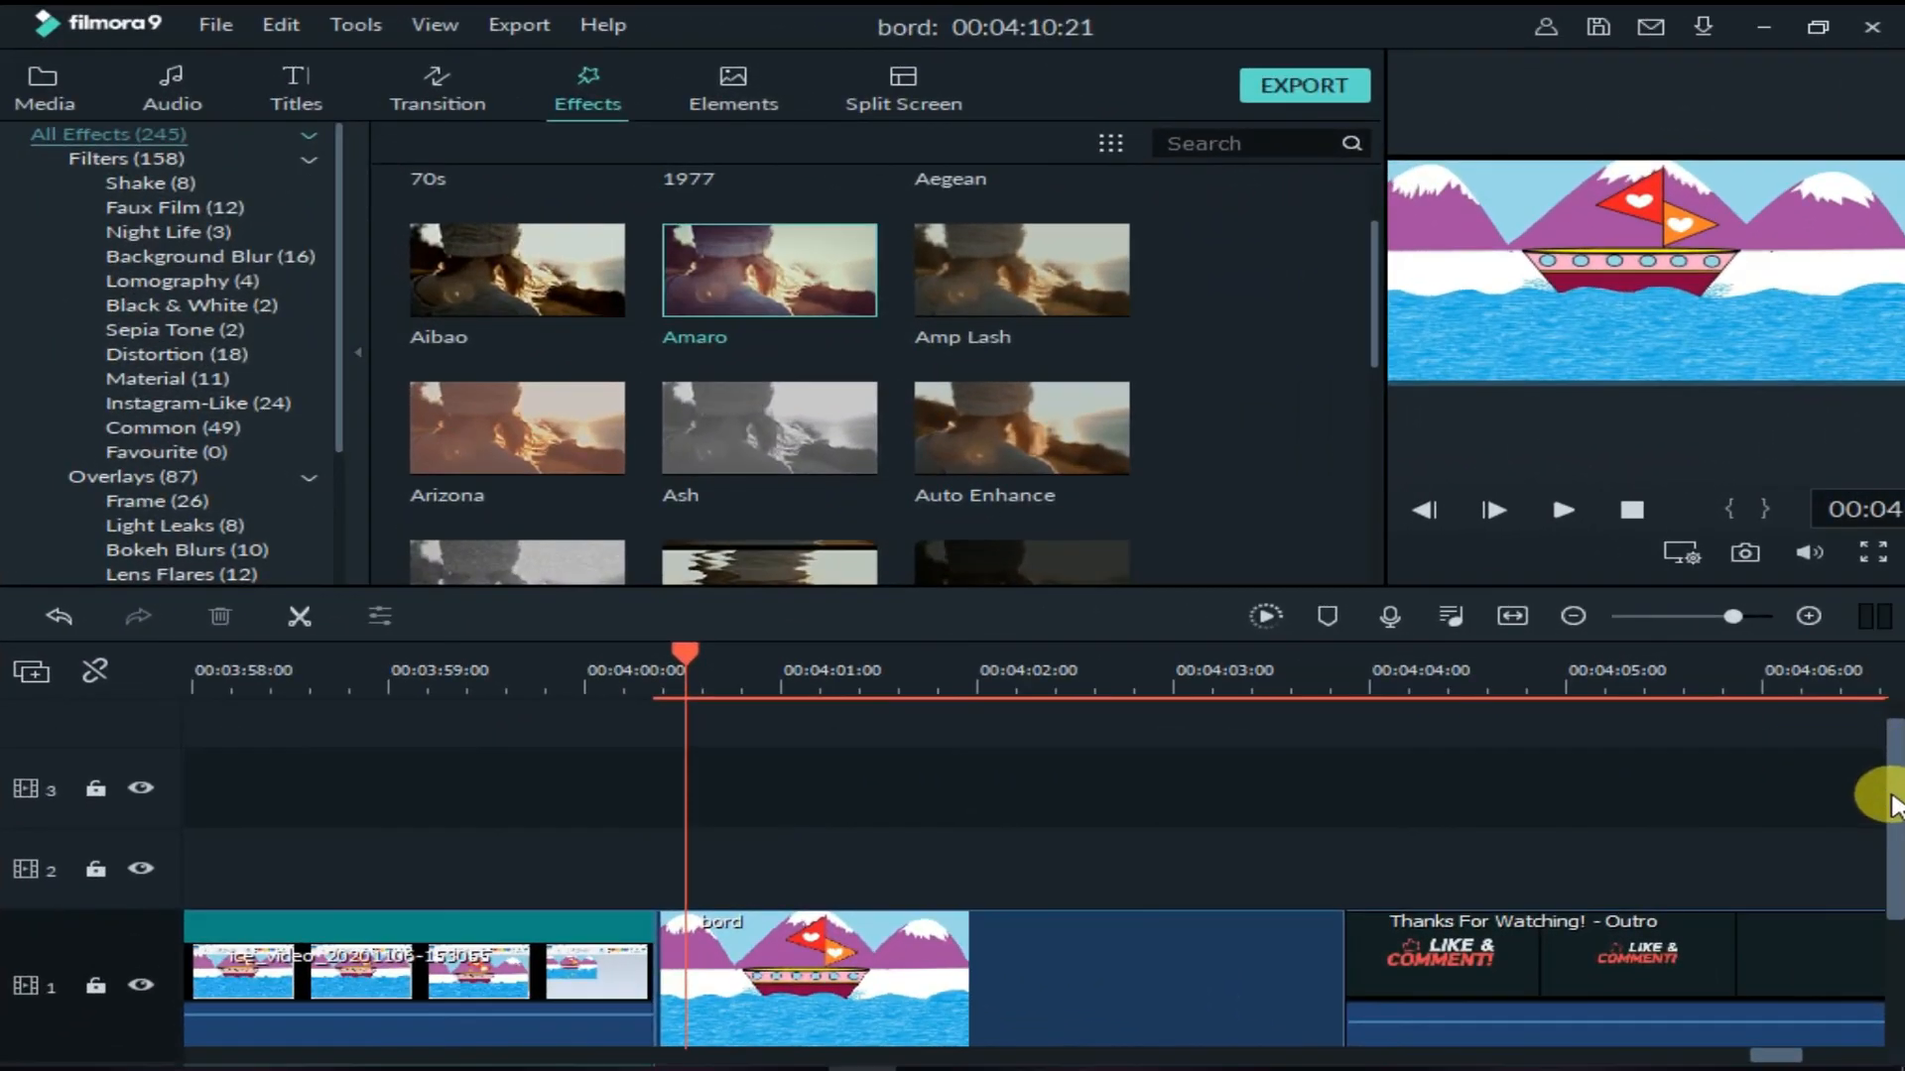
drag(1883, 786, 1890, 987)
click(1688, 616)
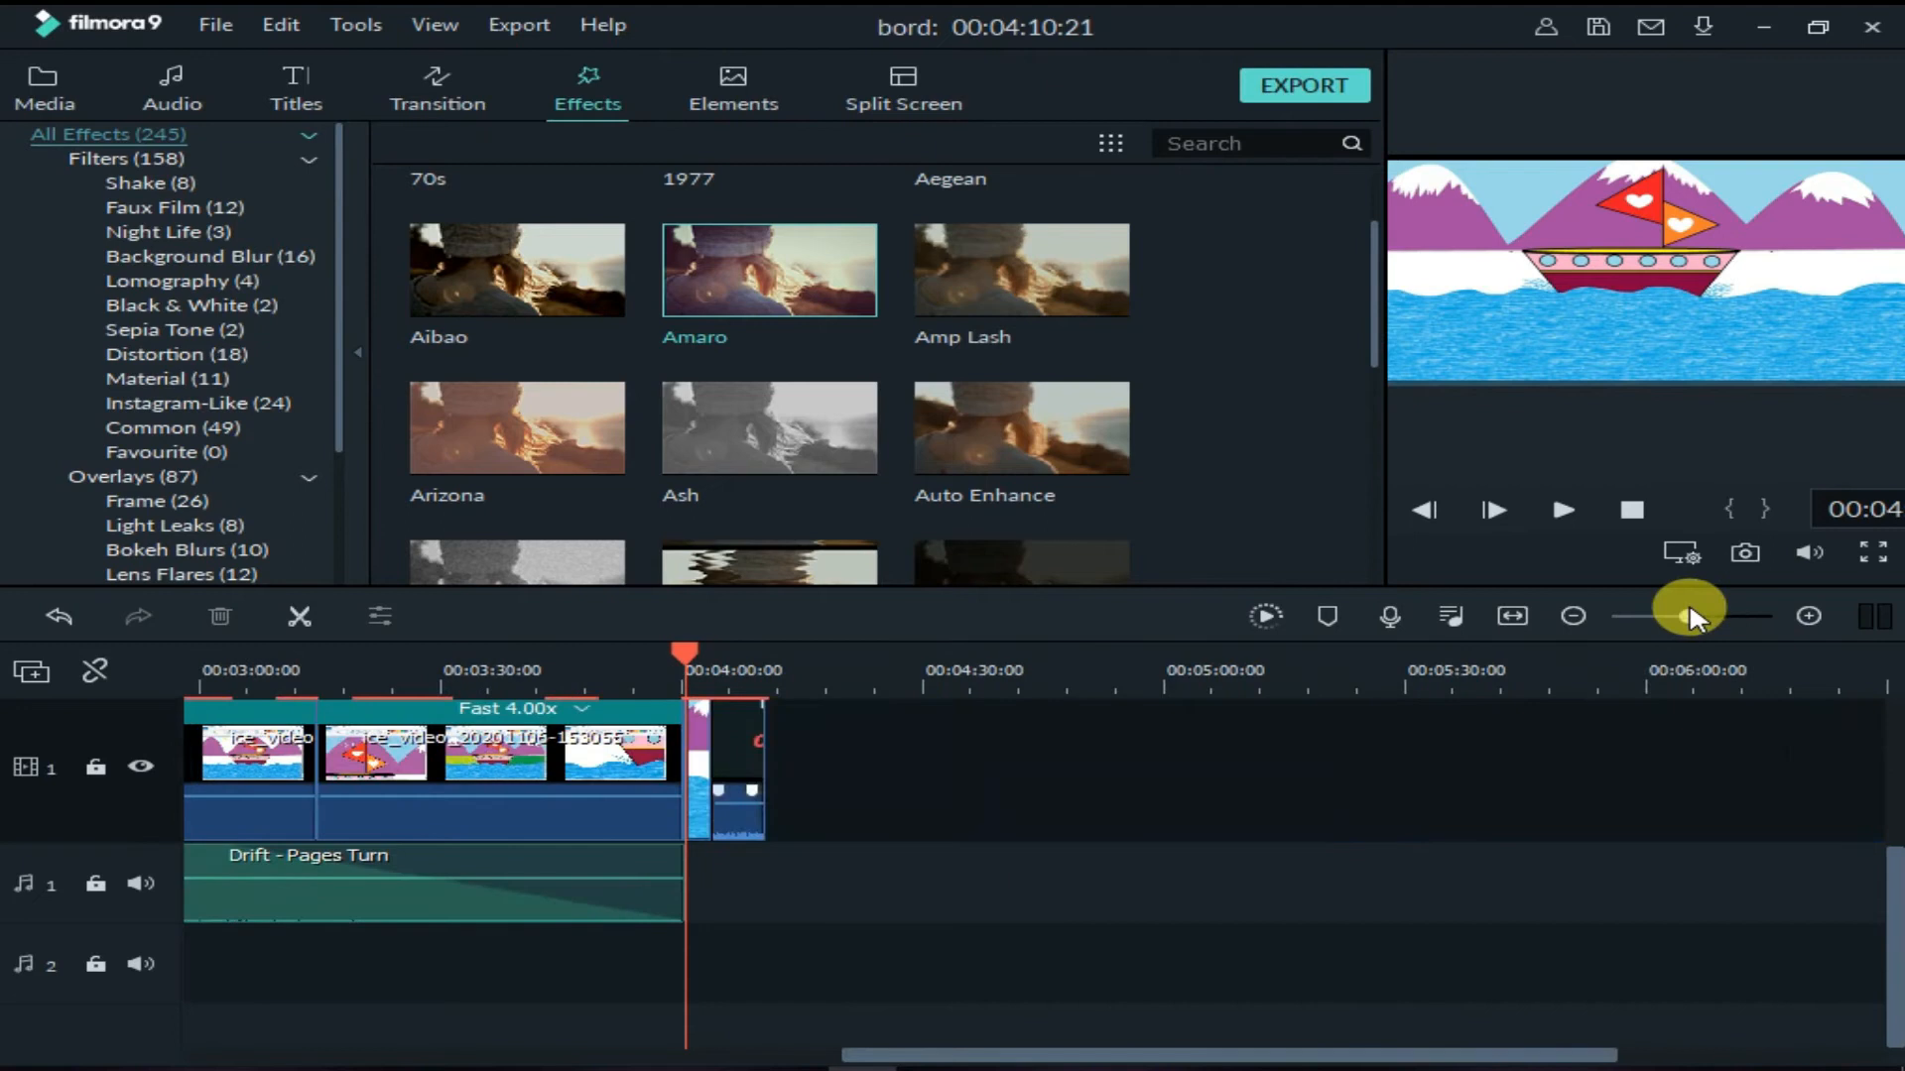
mouse_move(1893, 967)
mouse_down()
mouse_move(1875, 616)
mouse_move(1889, 967)
mouse_up()
click(56, 75)
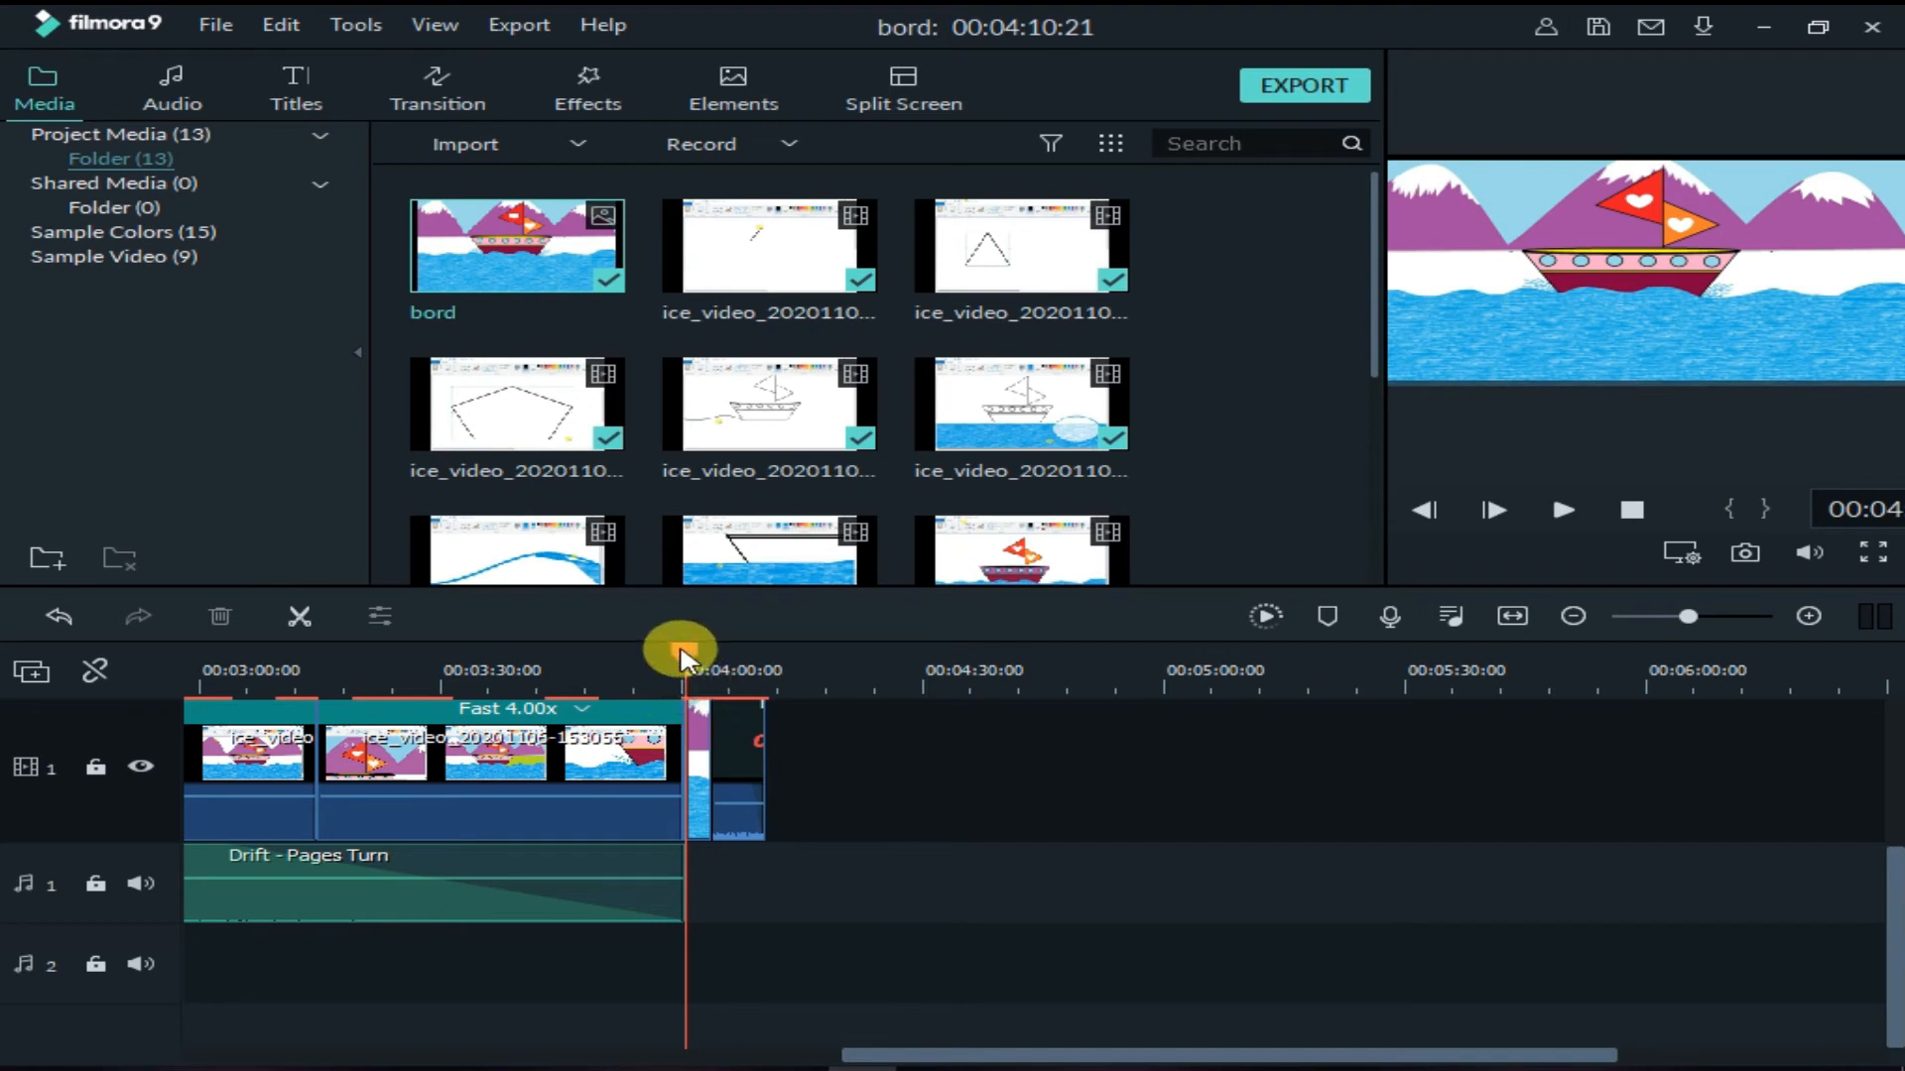
- Play from the end of the final drawing clip through the bord image into the outro and inspect the junction closely
drag(682, 654, 648, 654)
click(1548, 512)
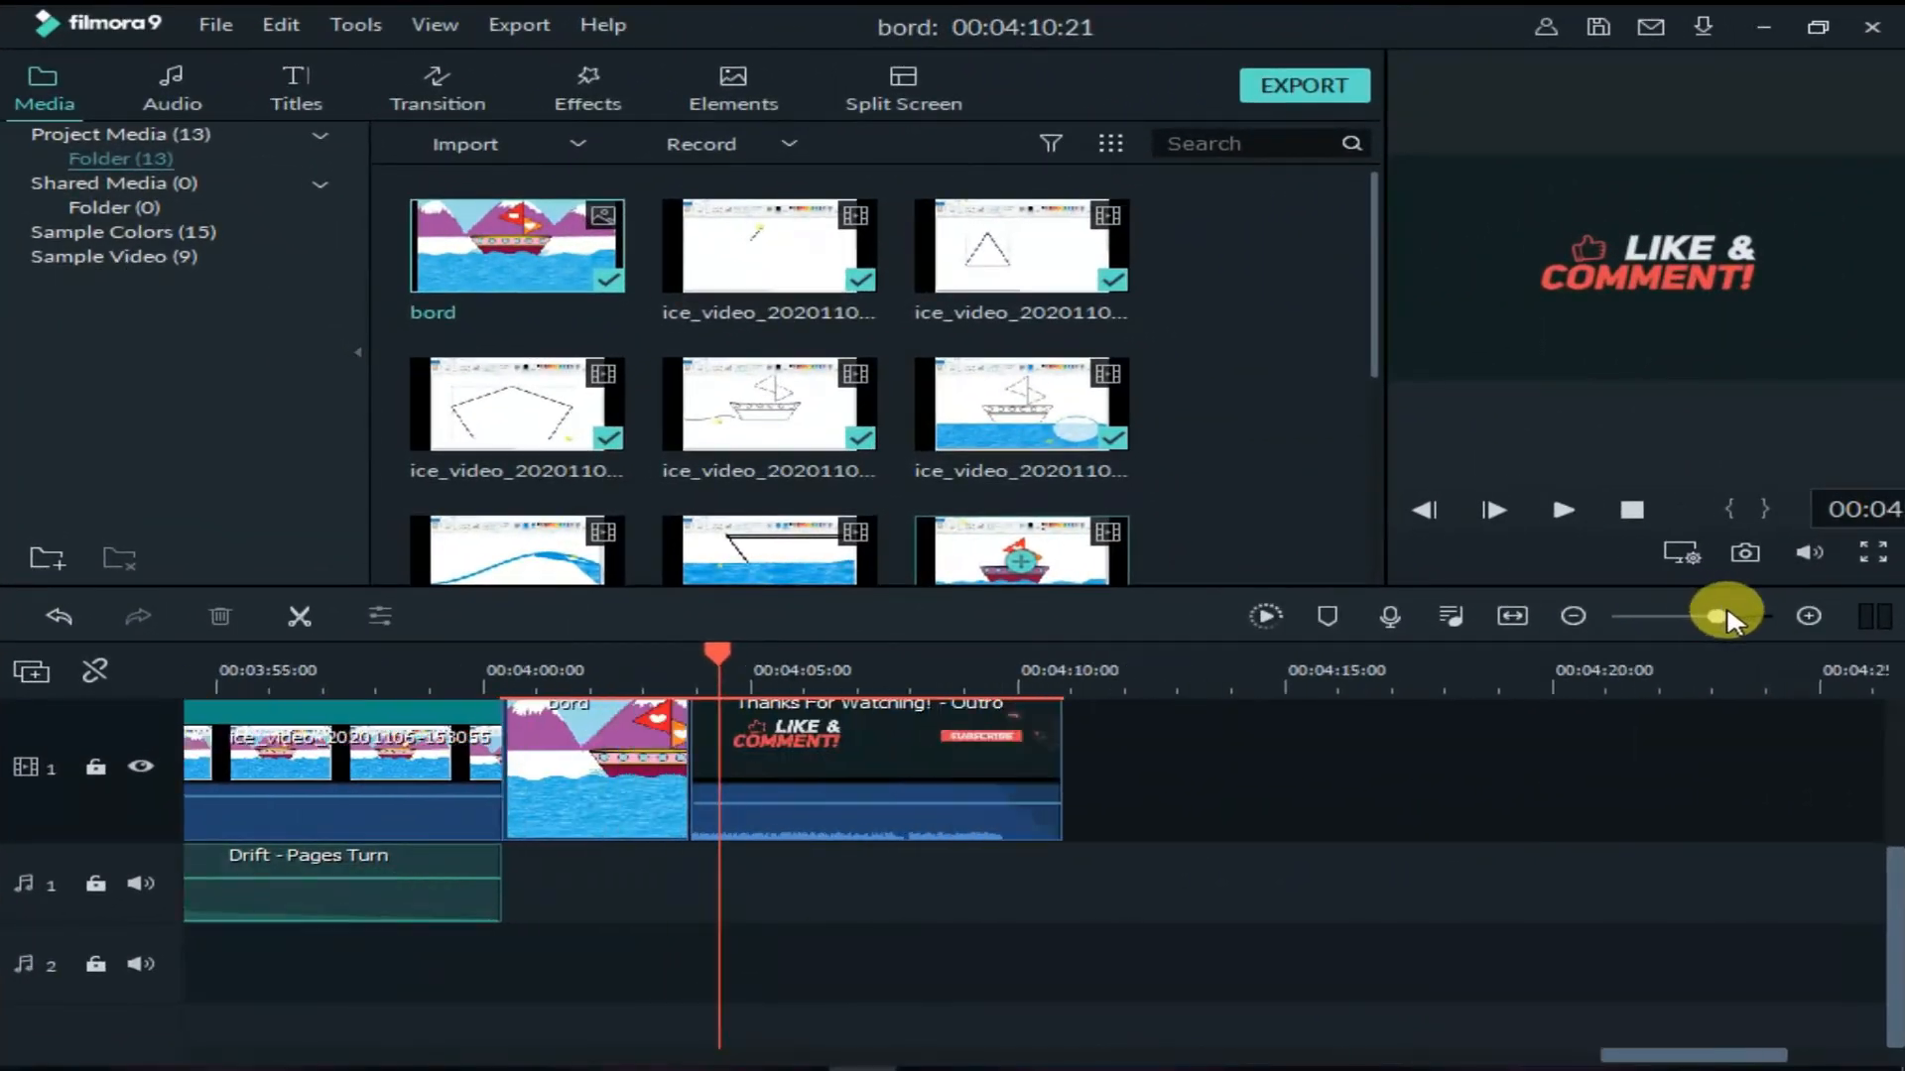
drag(1726, 617, 1738, 617)
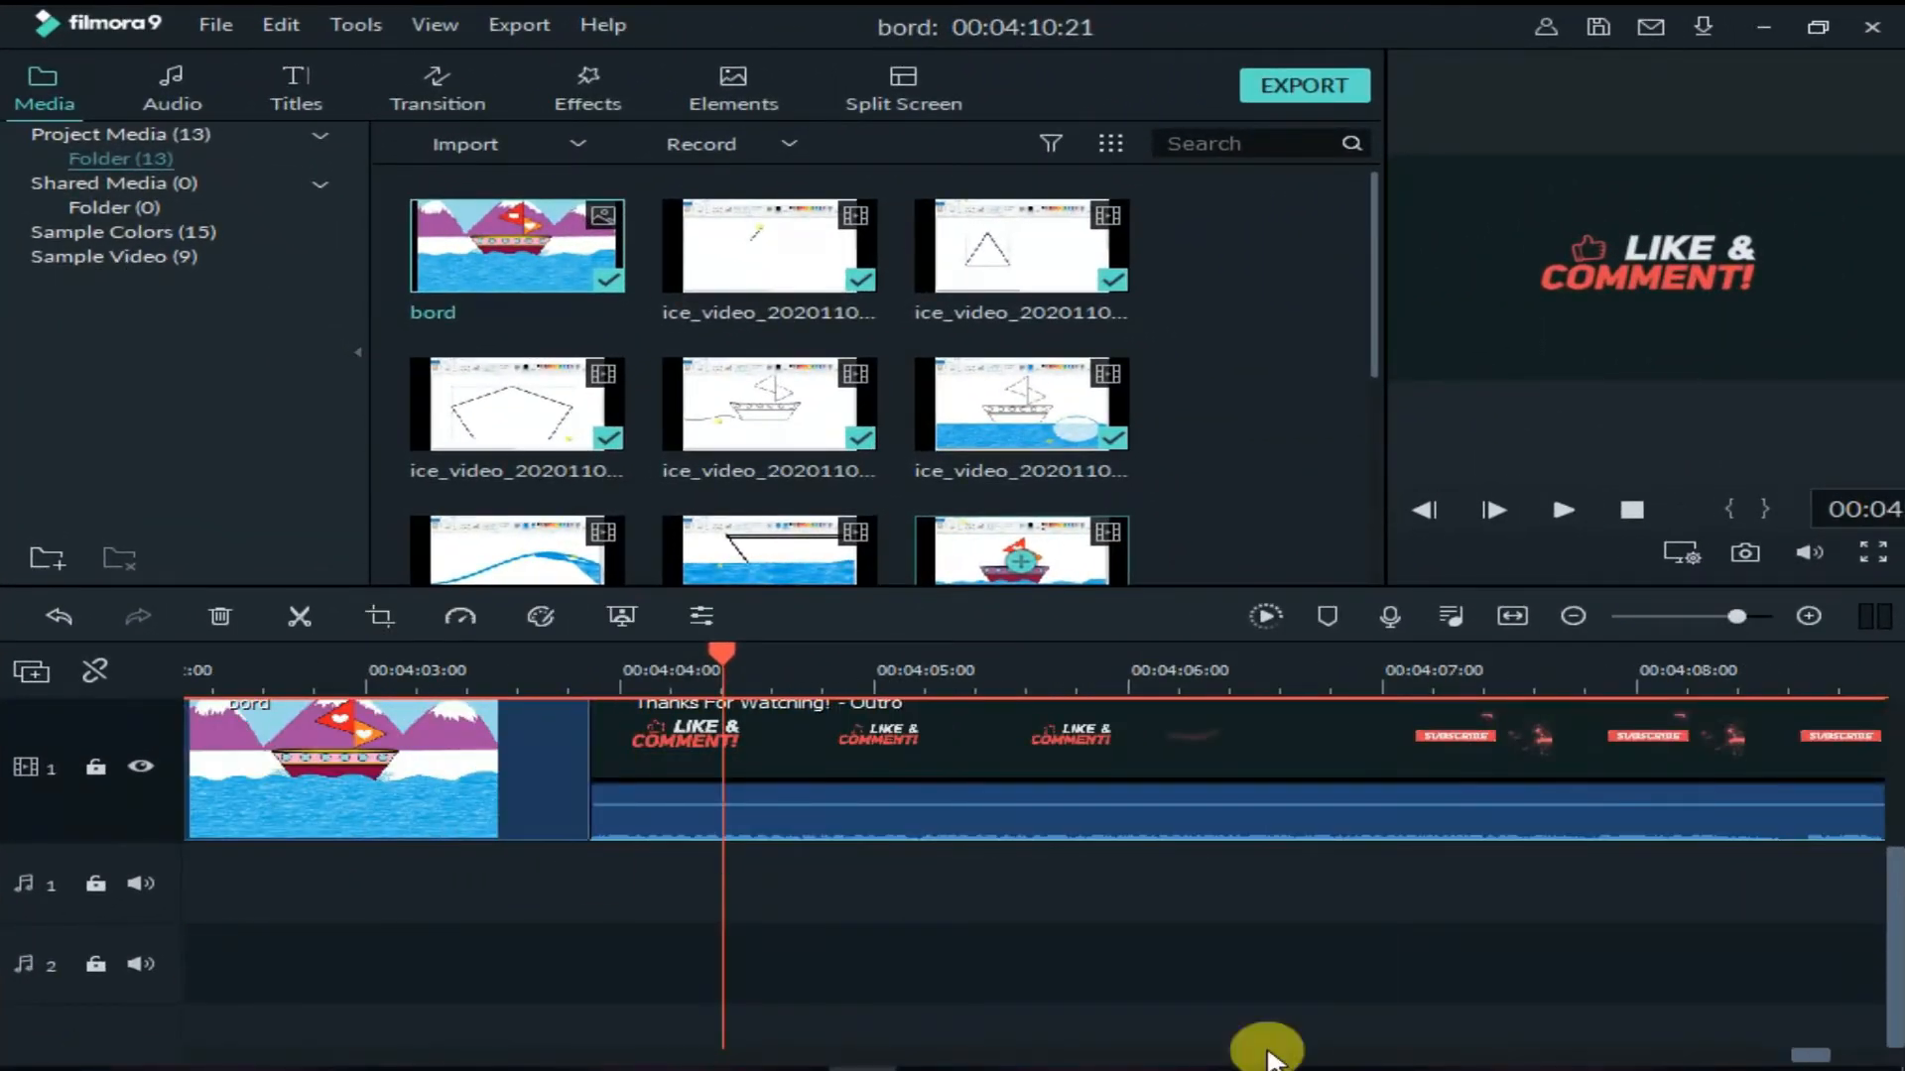
drag(1815, 1058, 1761, 1054)
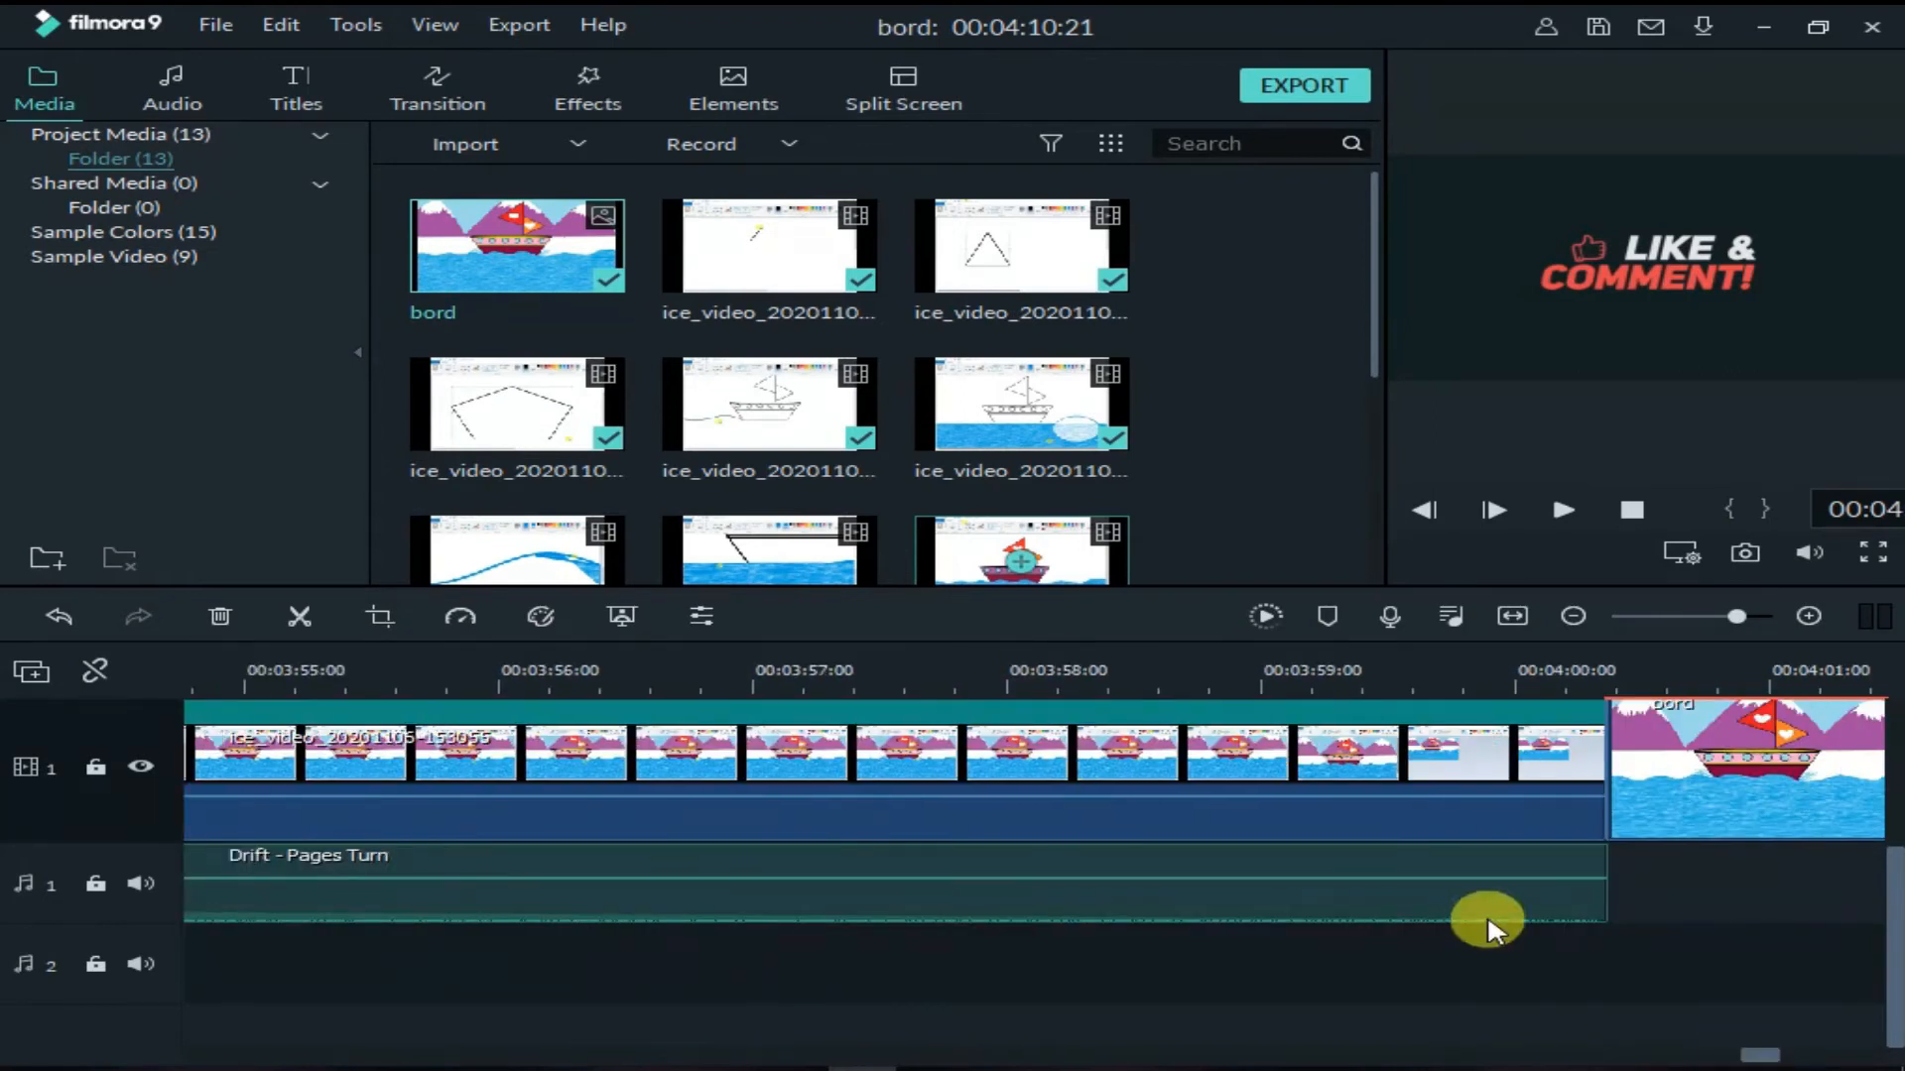
- Fine-tune the junction at about 4:00 between the end of the Drift - Pages Turn music and the bord image
click(1605, 879)
drag(1605, 878, 1669, 861)
click(1698, 794)
mouse_move(1698, 794)
mouse_down()
mouse_move(1637, 777)
mouse_move(1716, 768)
mouse_up()
drag(1736, 616, 1666, 618)
drag(451, 853, 501, 851)
drag(312, 866, 229, 859)
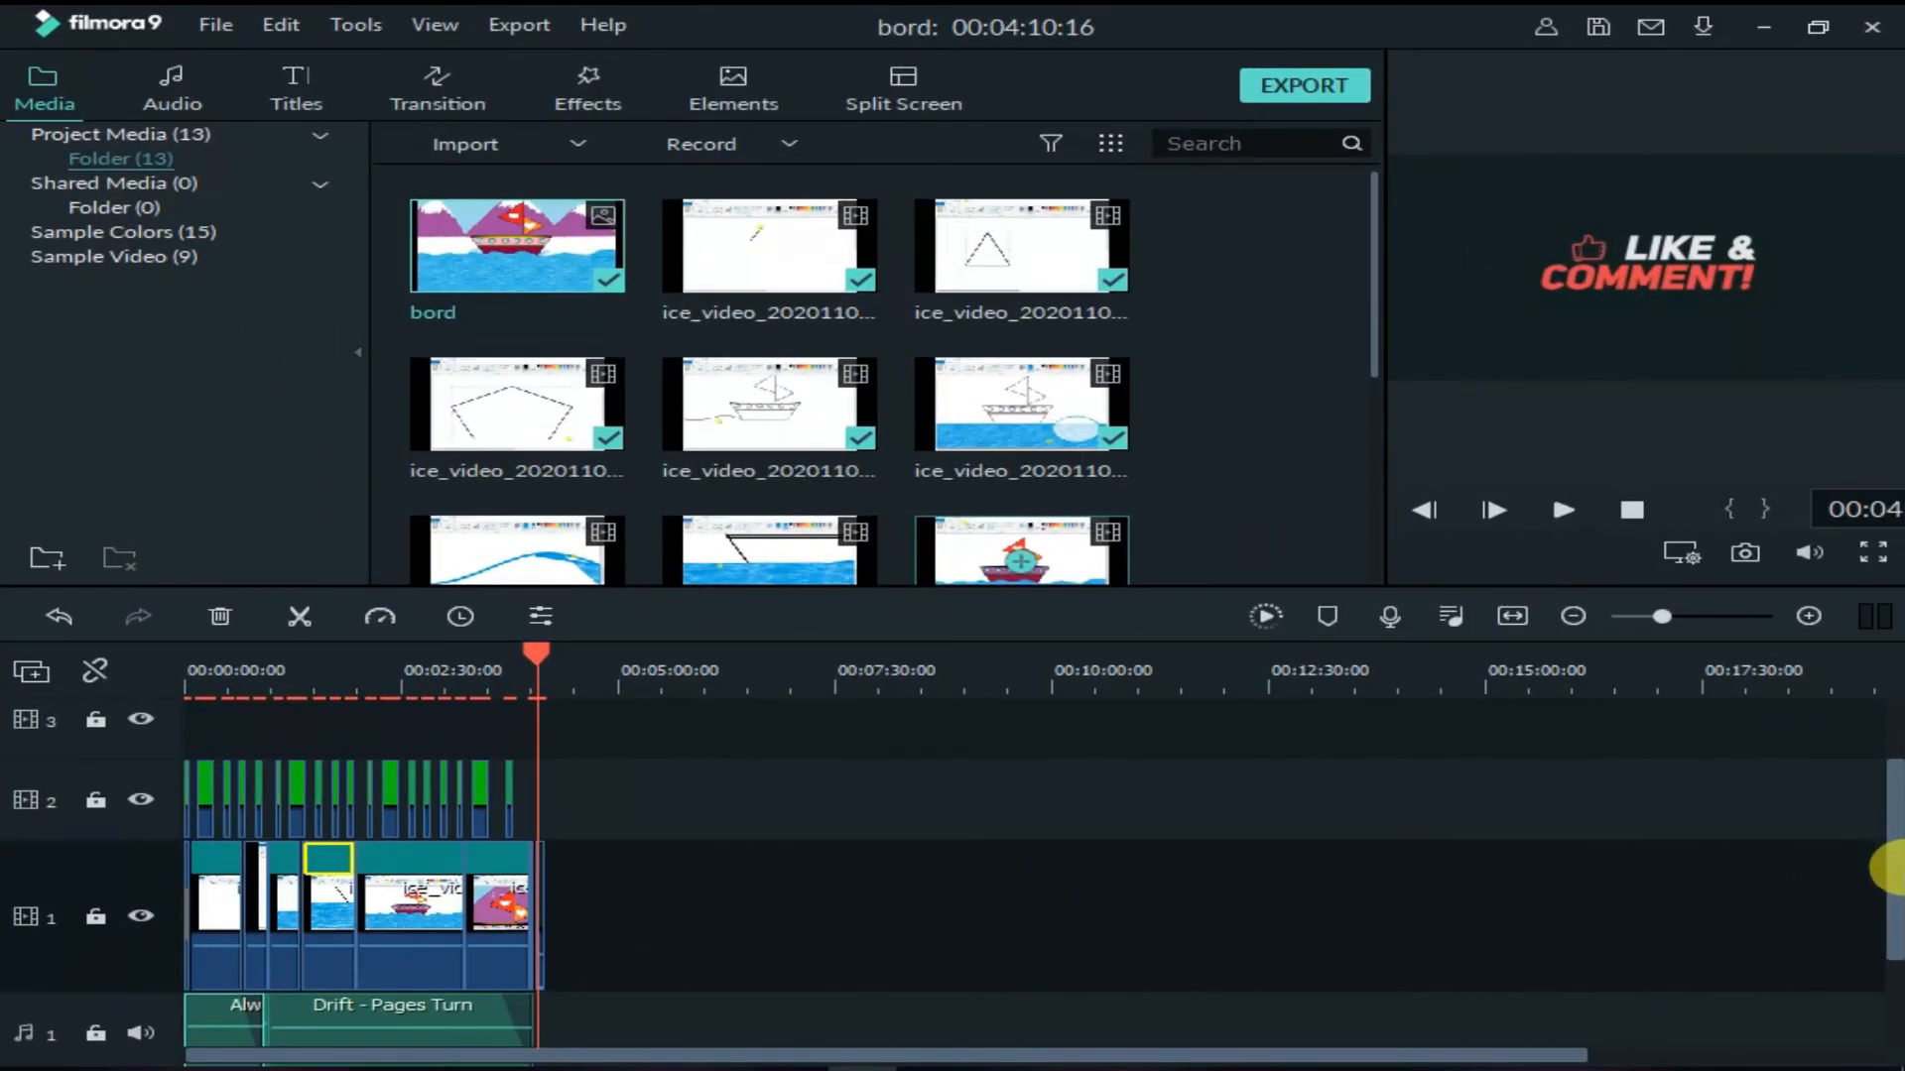
drag(1888, 868, 1888, 893)
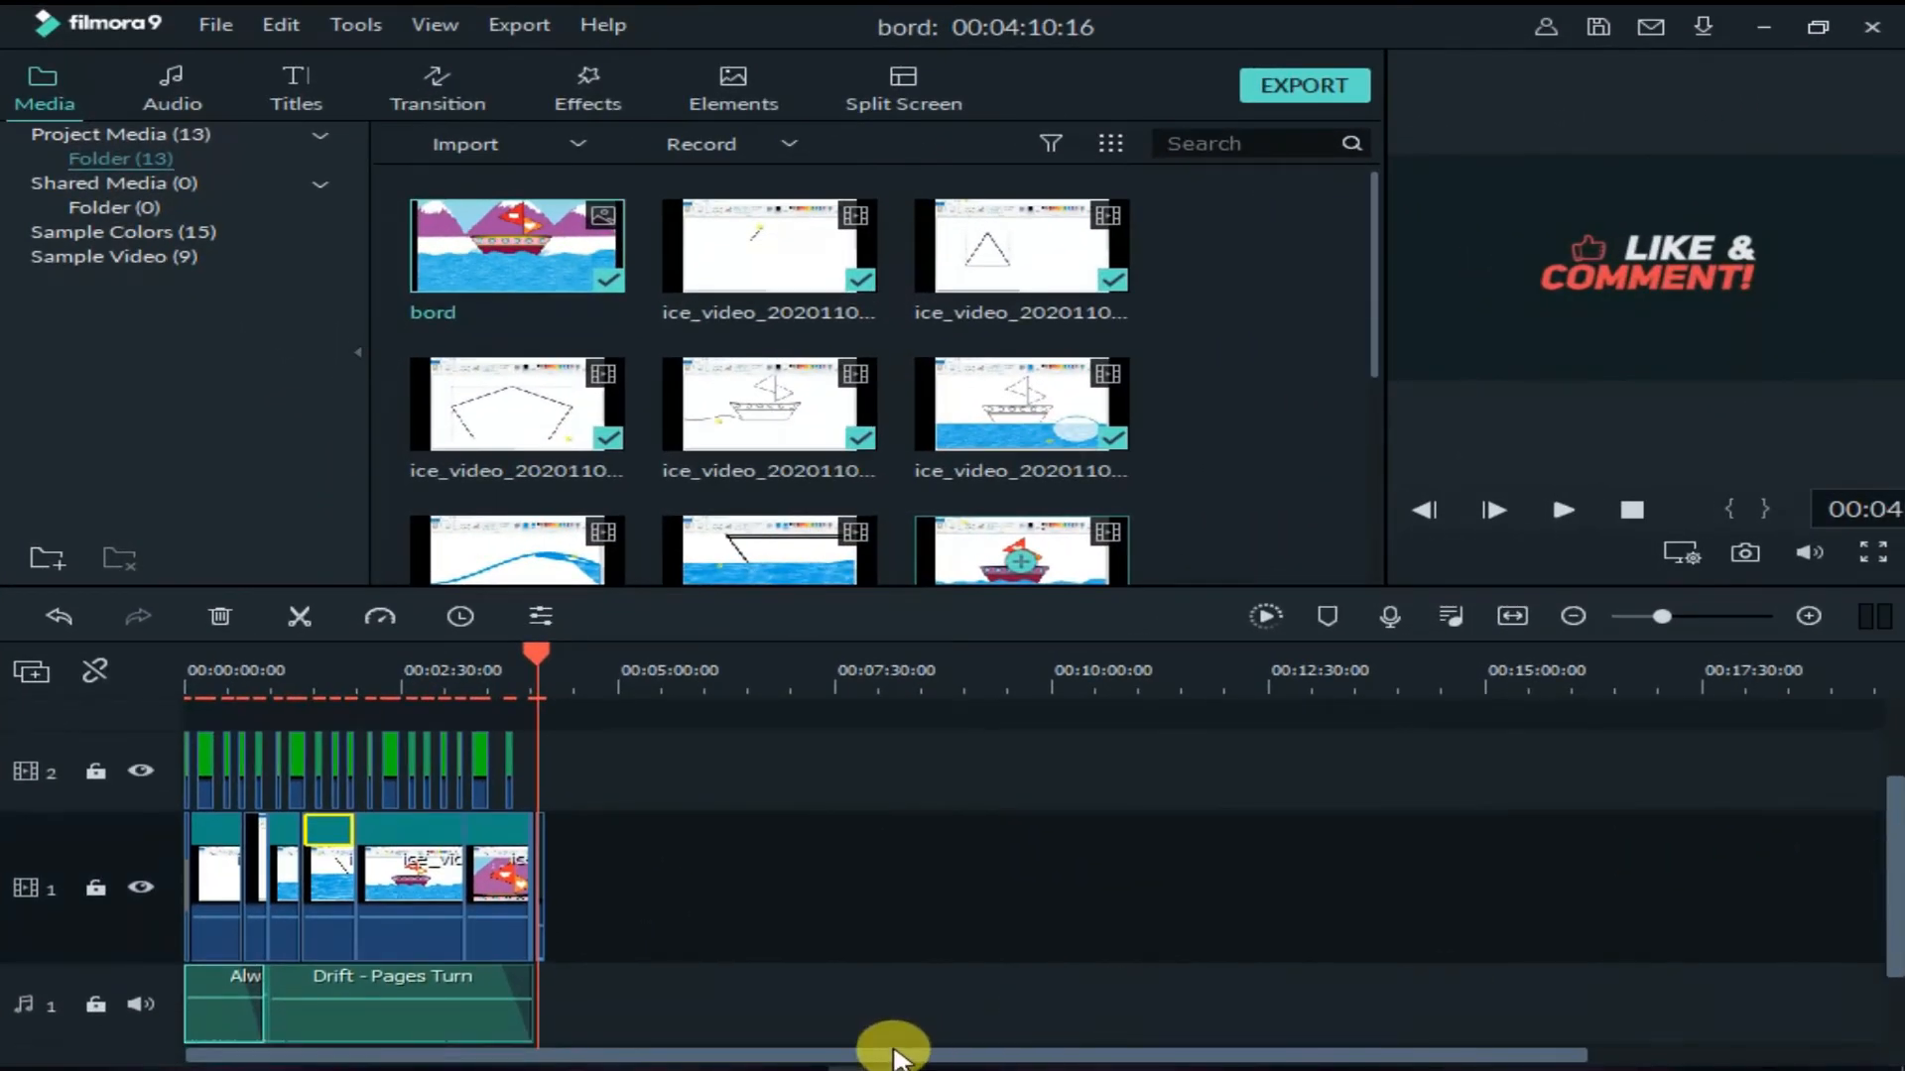
- Open the export settings for a local MP4 file and name the video "1st editing video"
click(1337, 84)
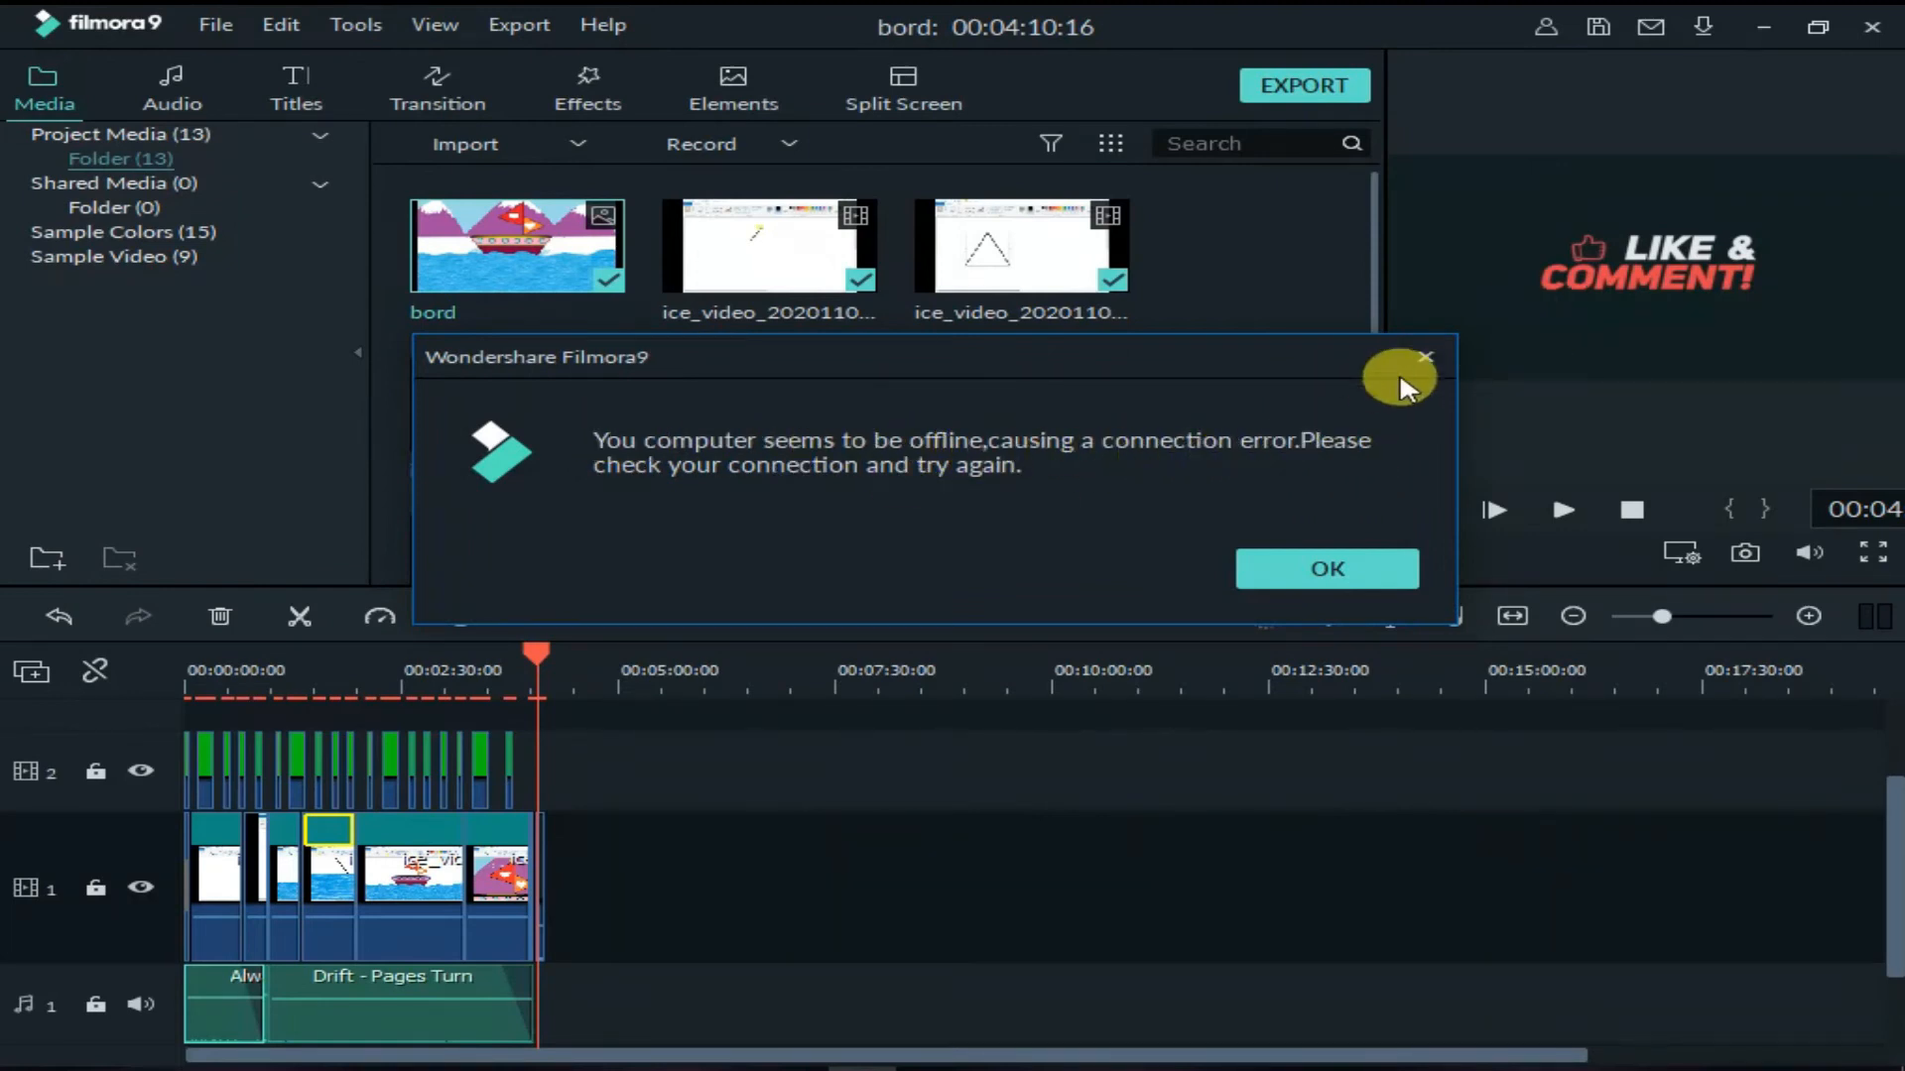
click(1327, 571)
click(1334, 85)
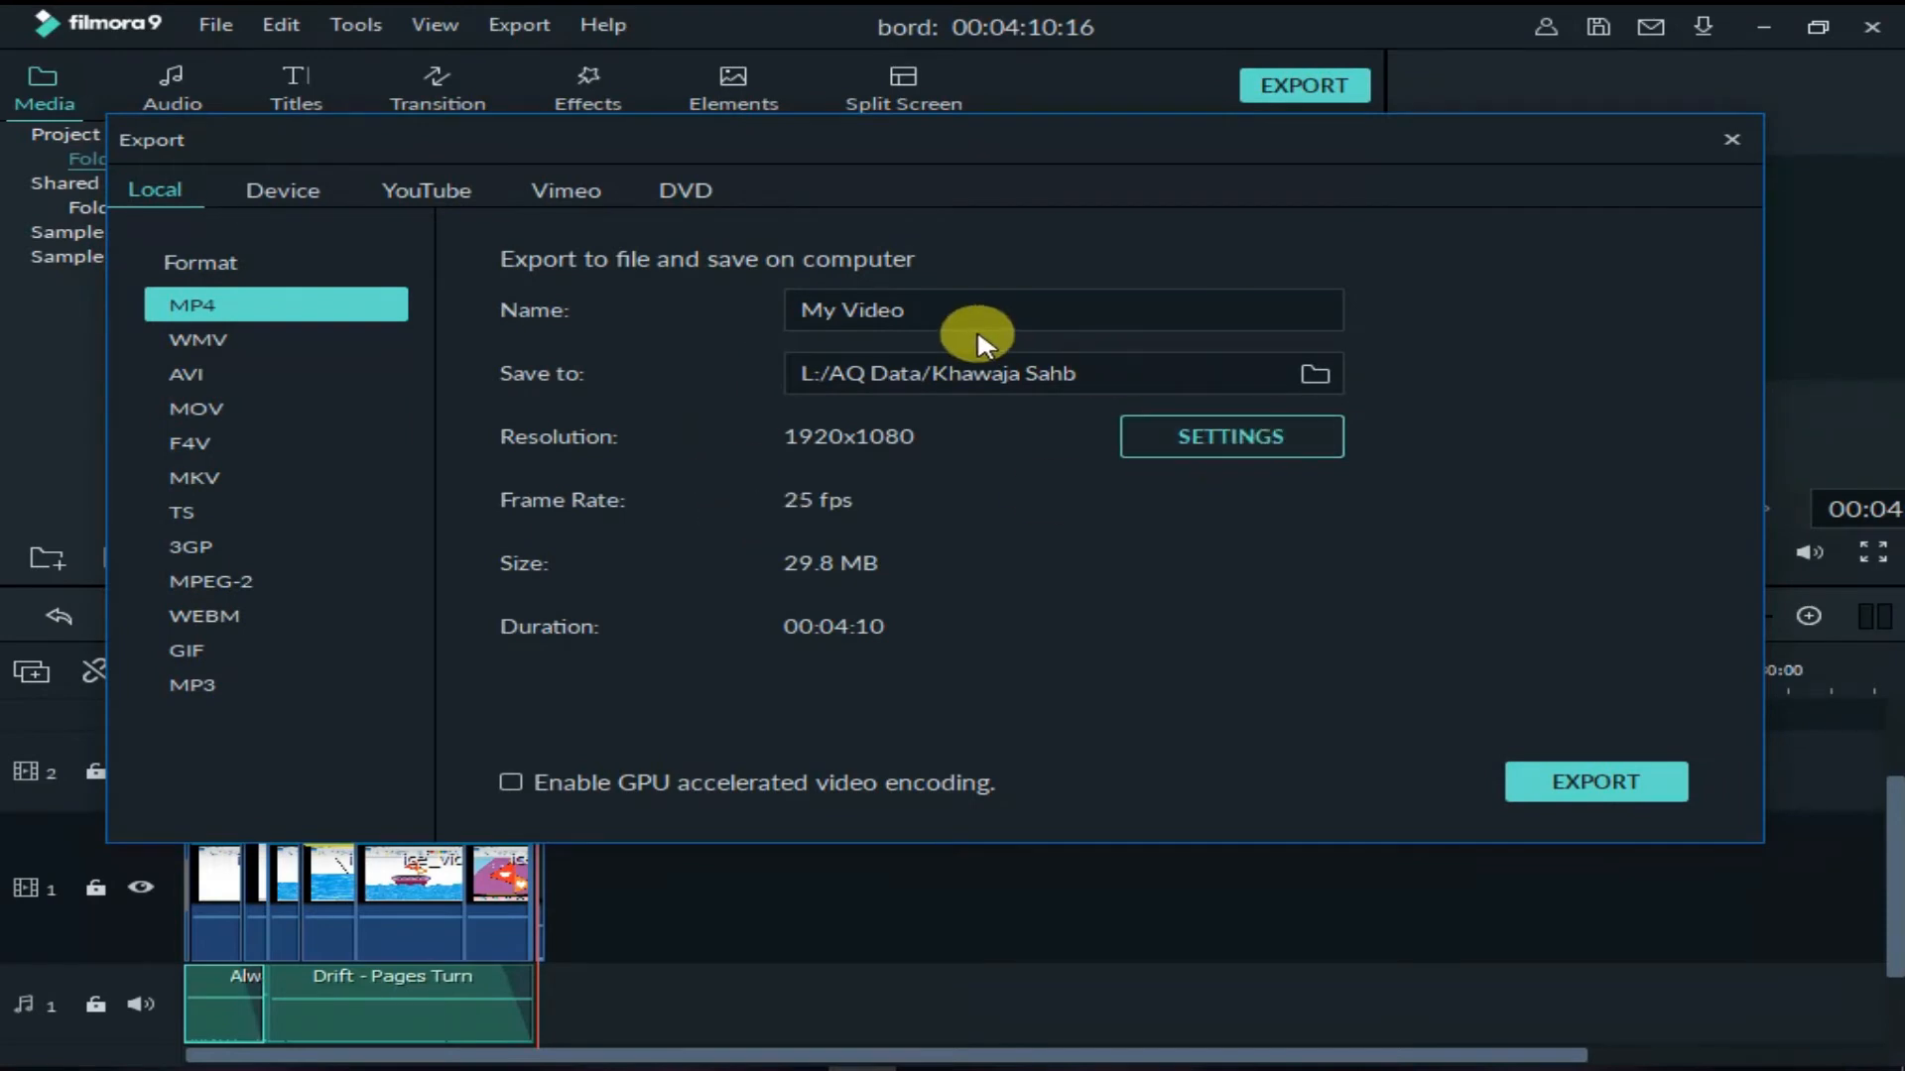
drag(913, 303, 724, 280)
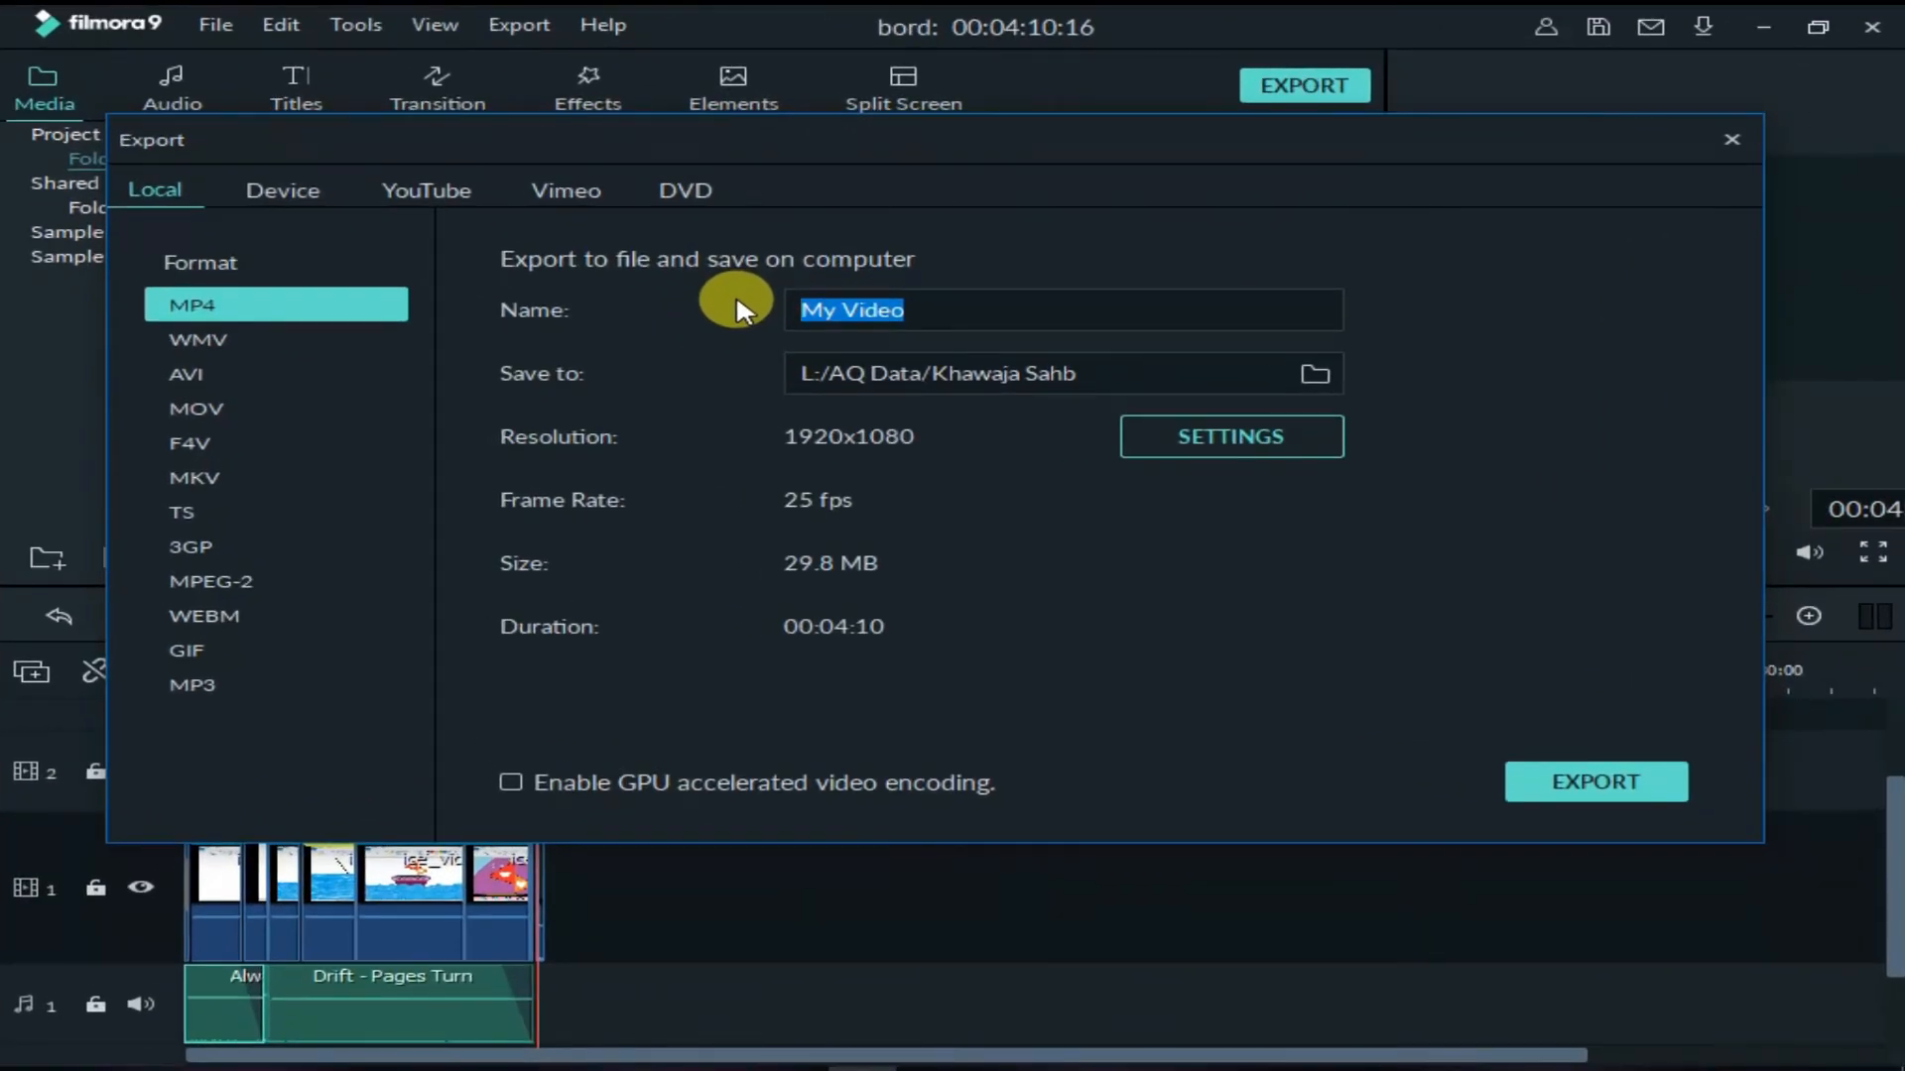
text(1st)
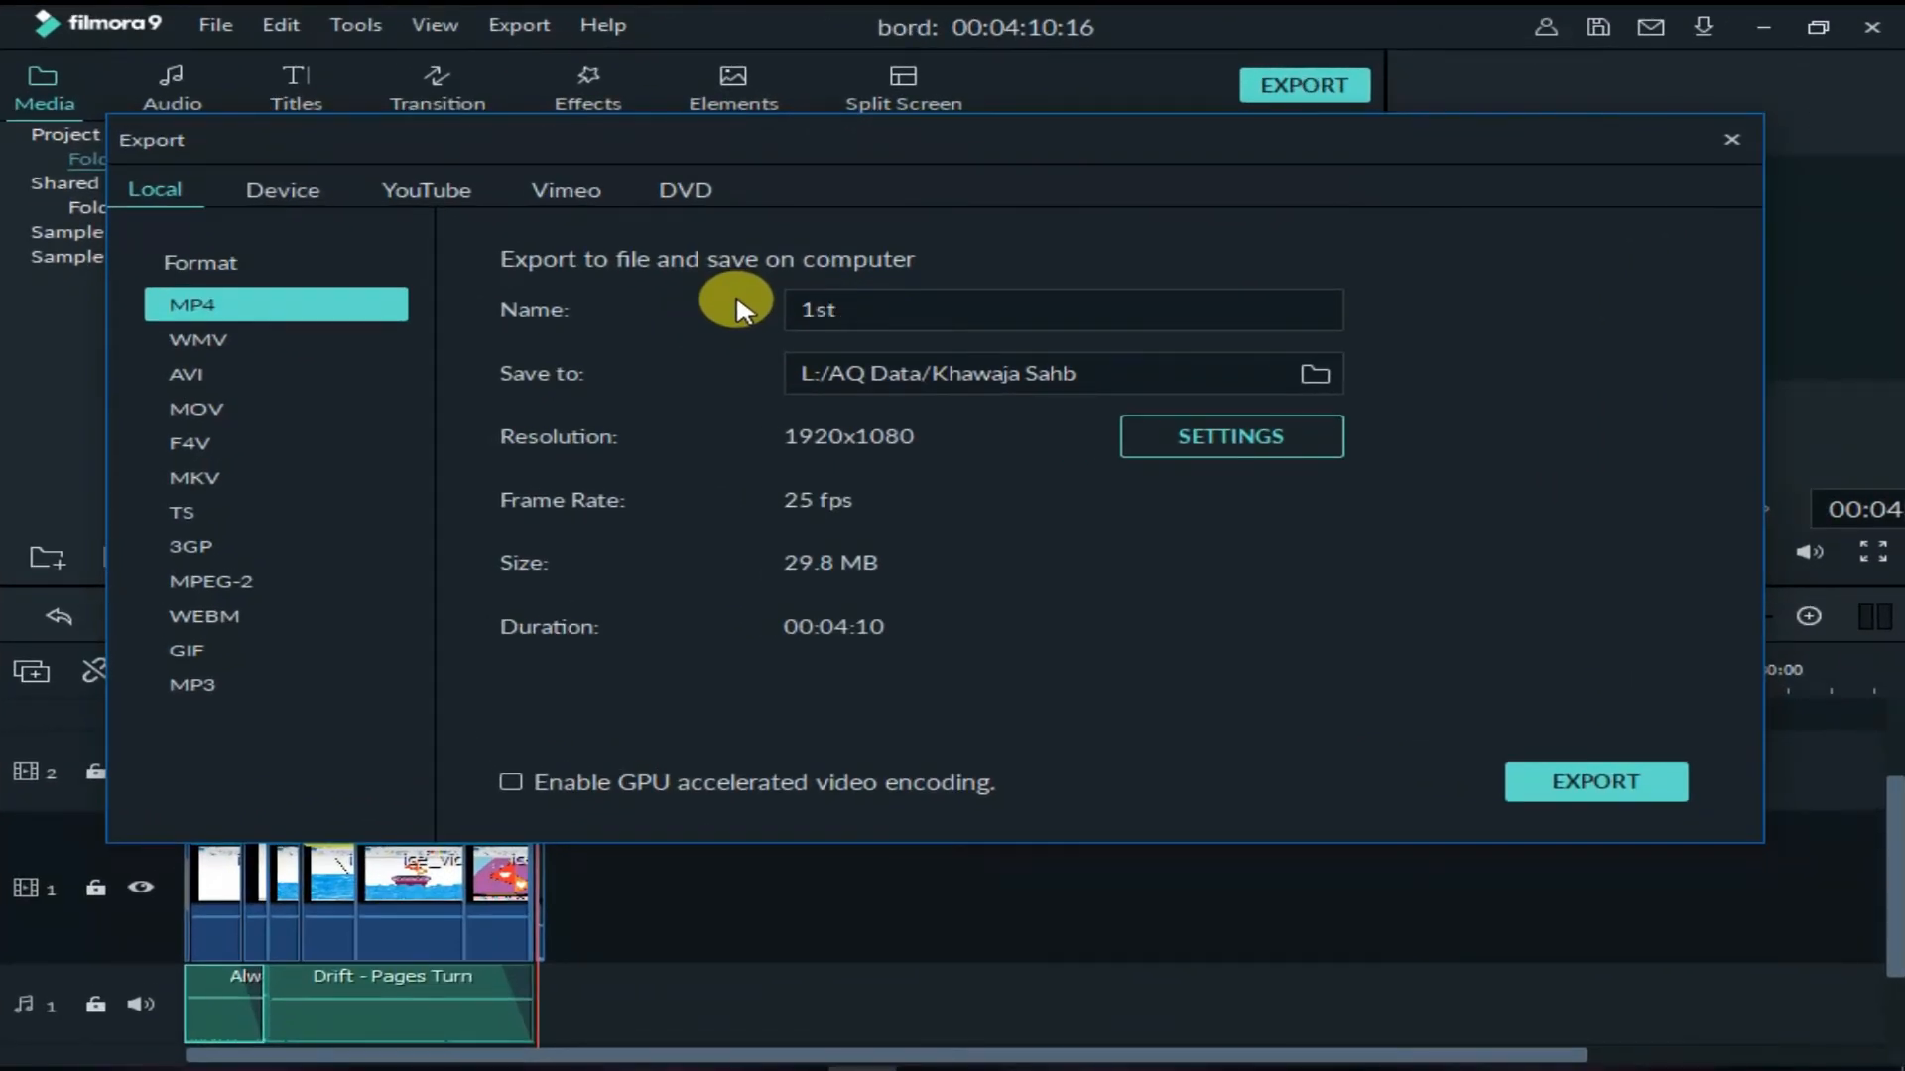
text( editing video)
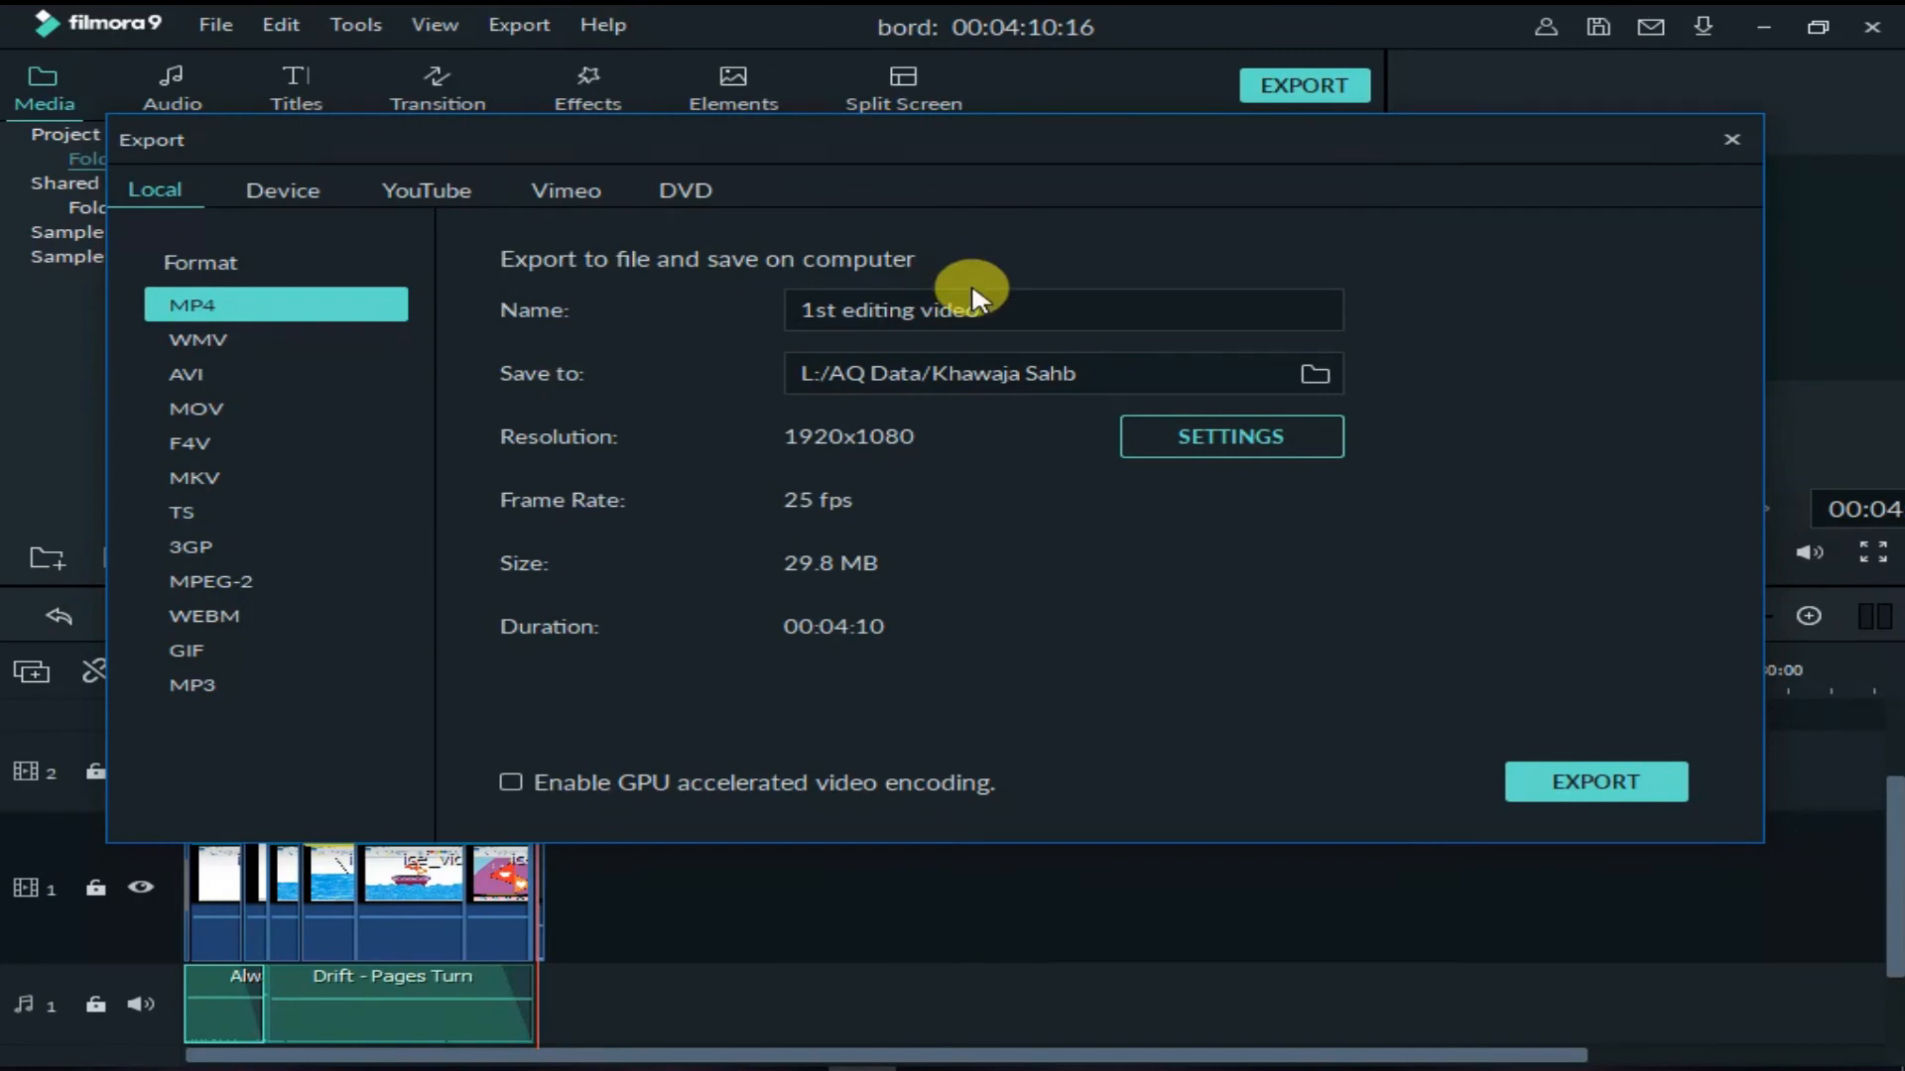
- Set the export's save location to New folder inside the personal folder numbered 111 on Local Disk (L:)
click(1317, 377)
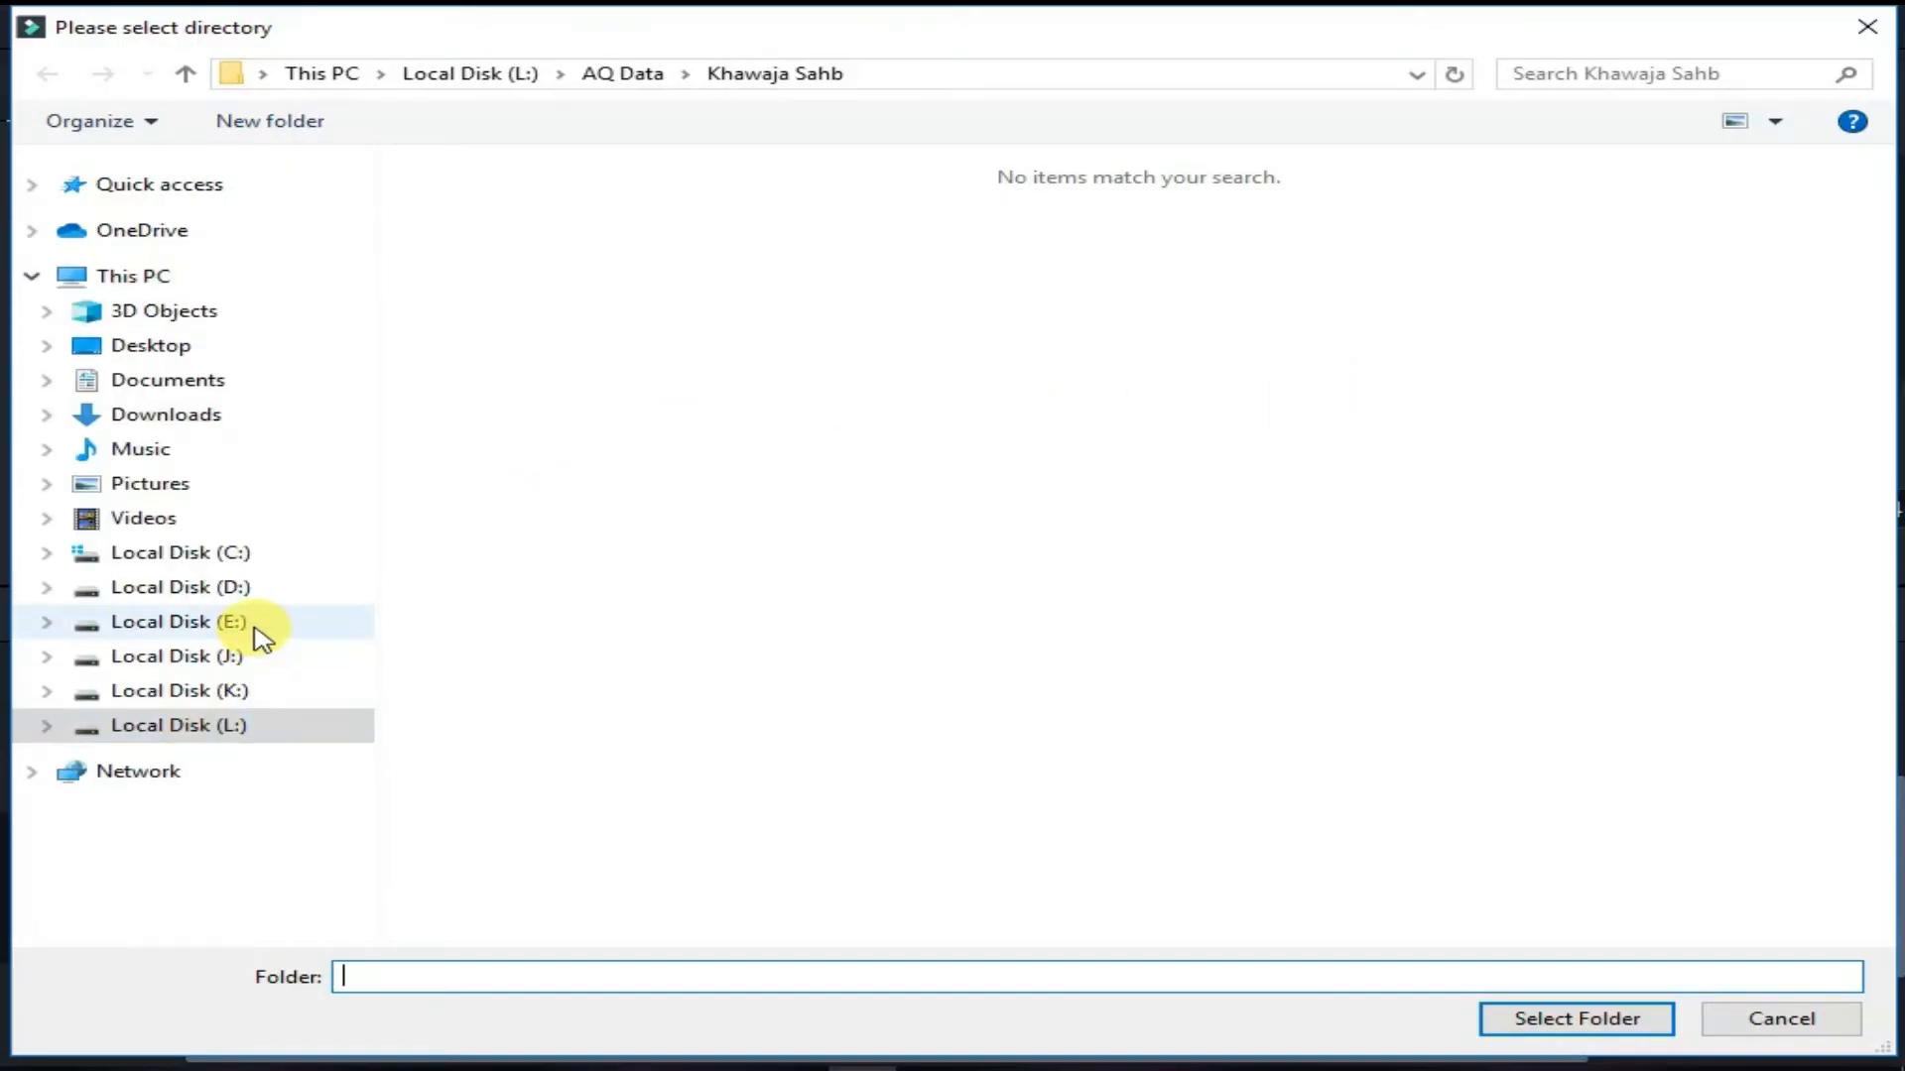
click(247, 725)
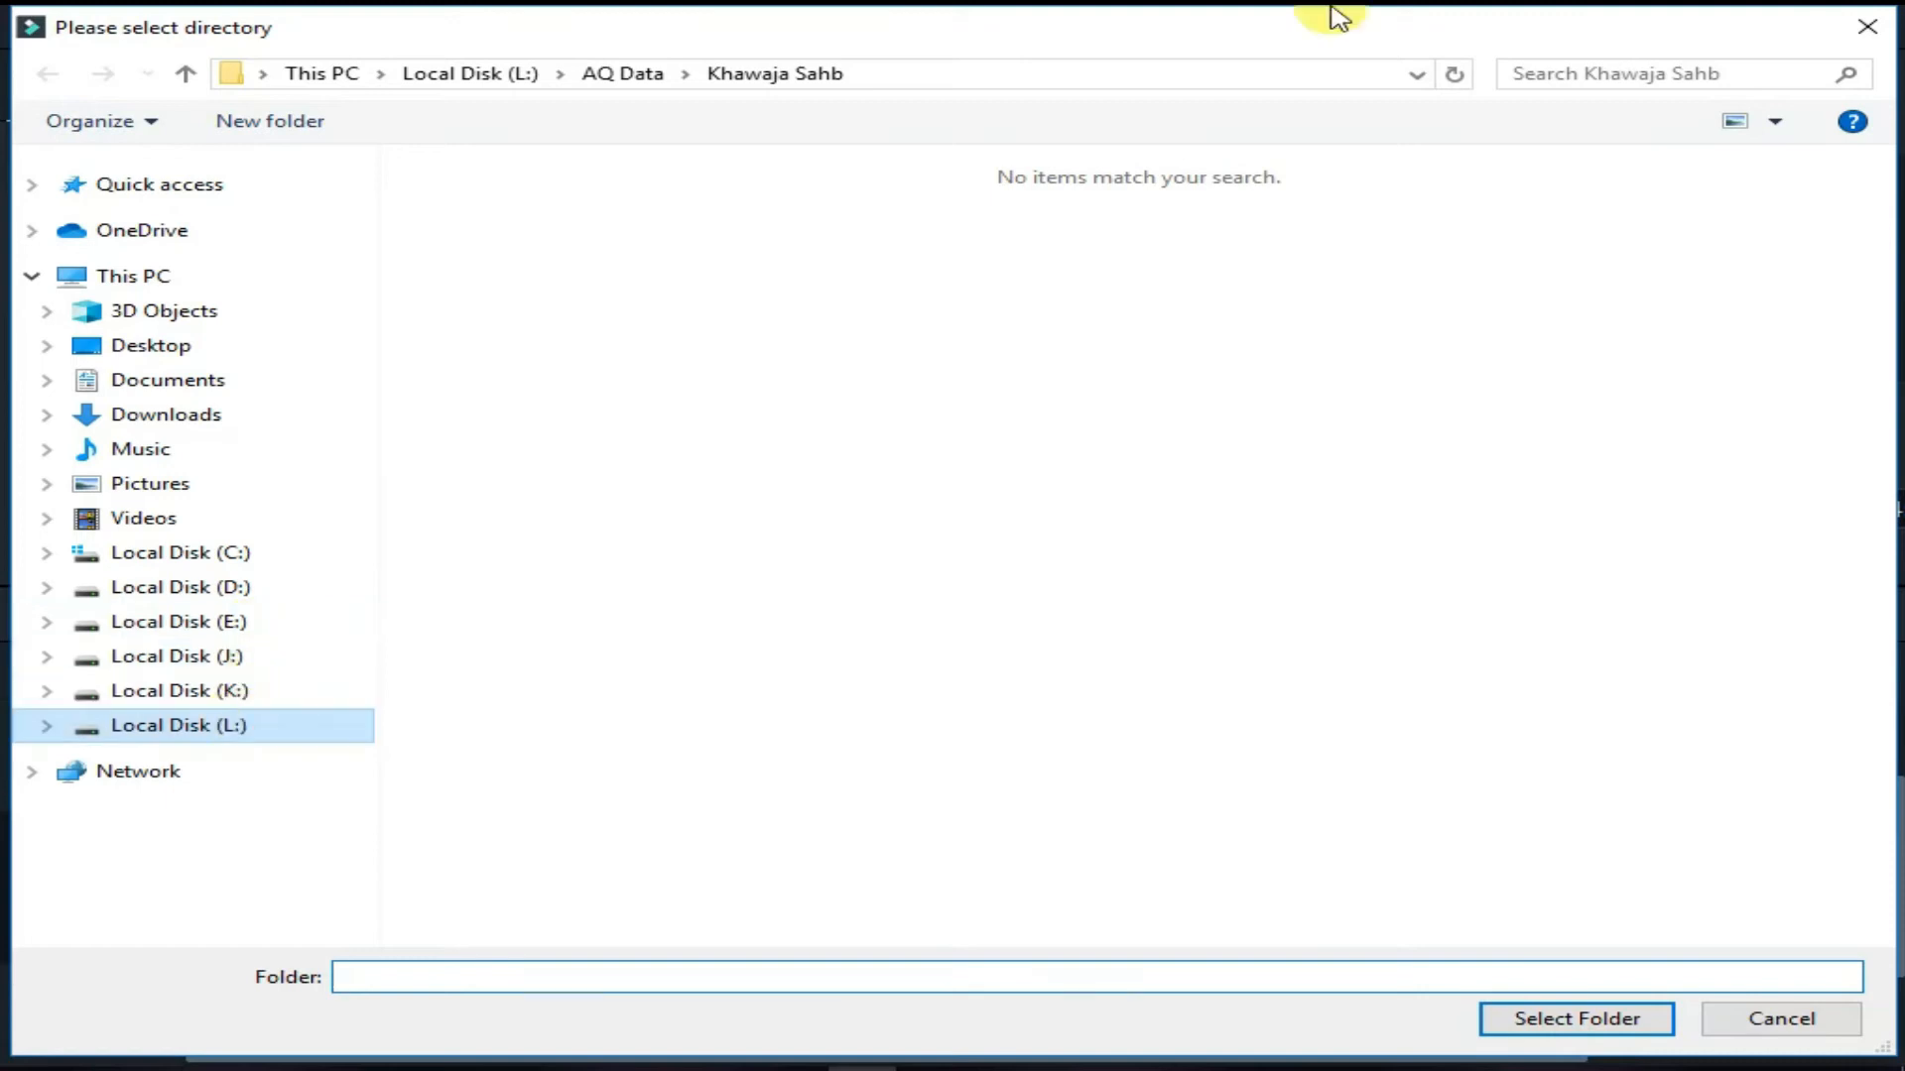
double_click(1176, 263)
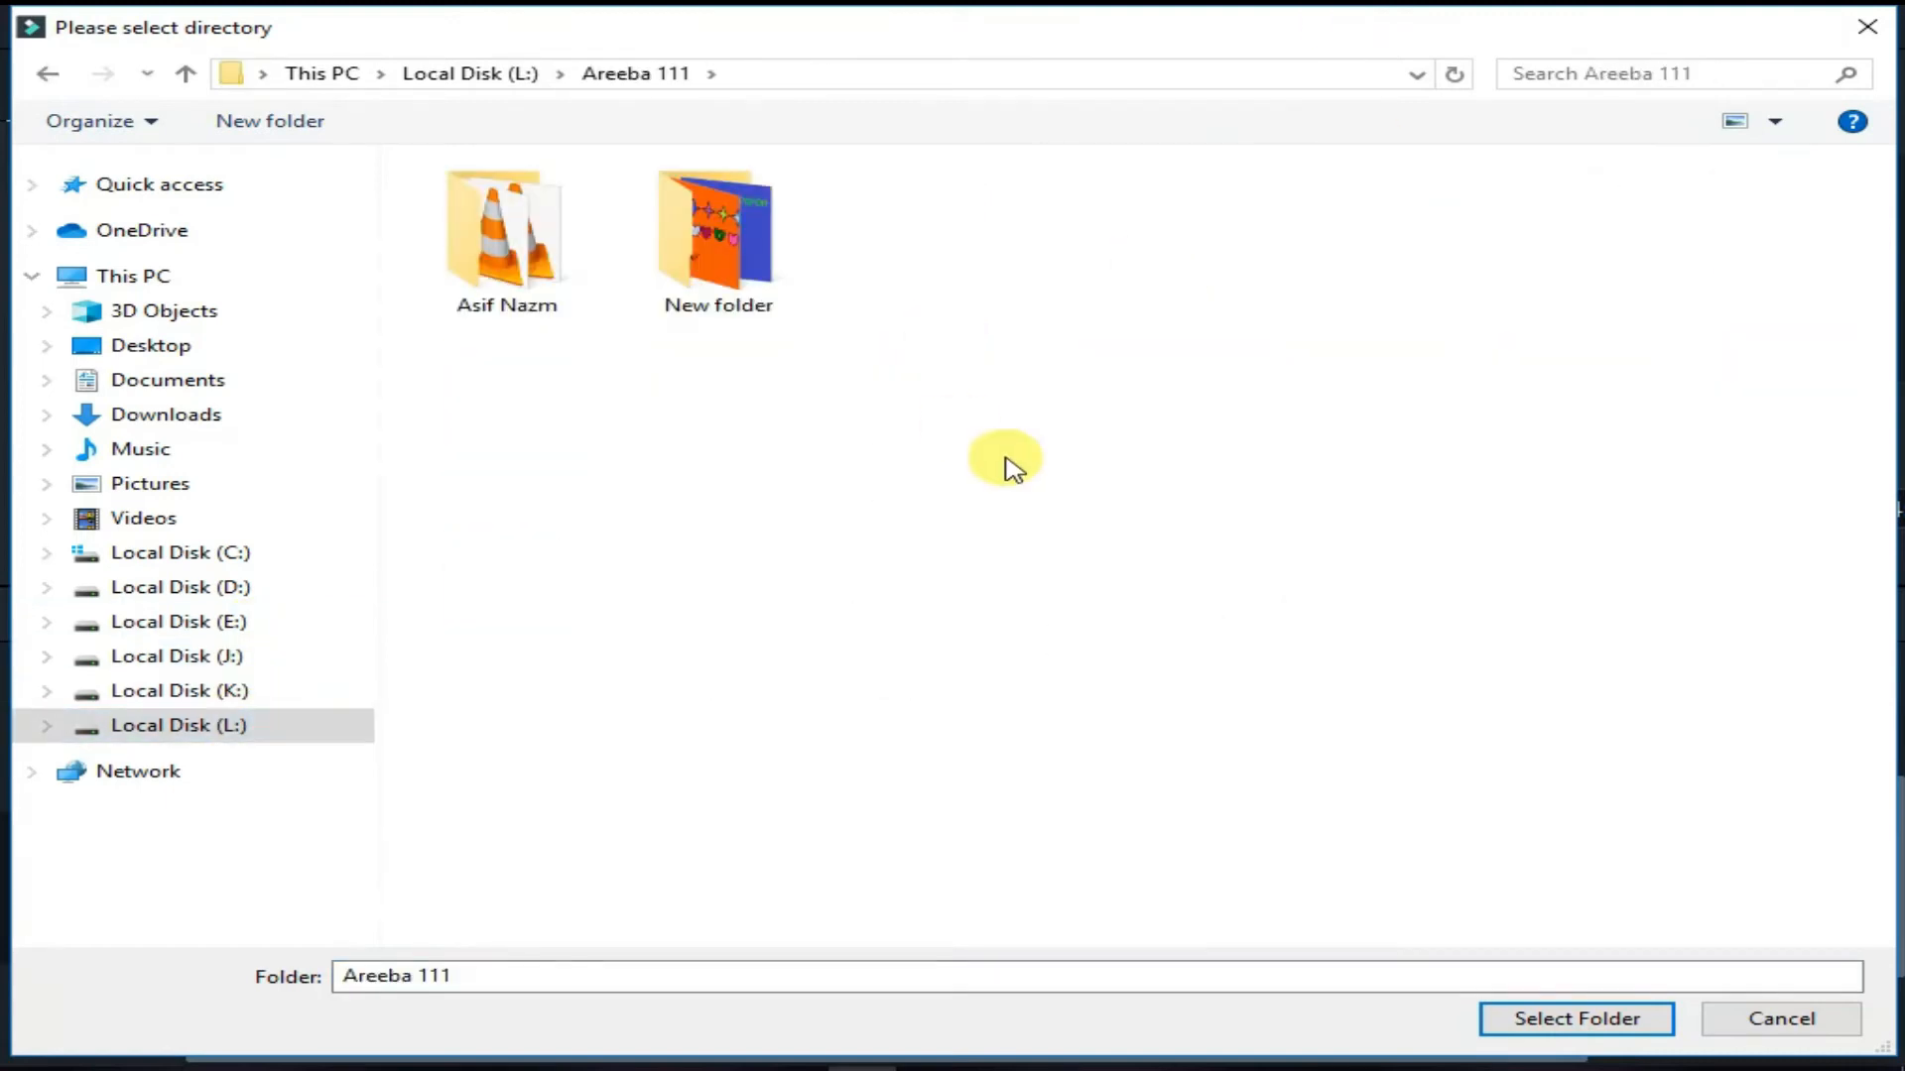
drag(616, 969, 221, 978)
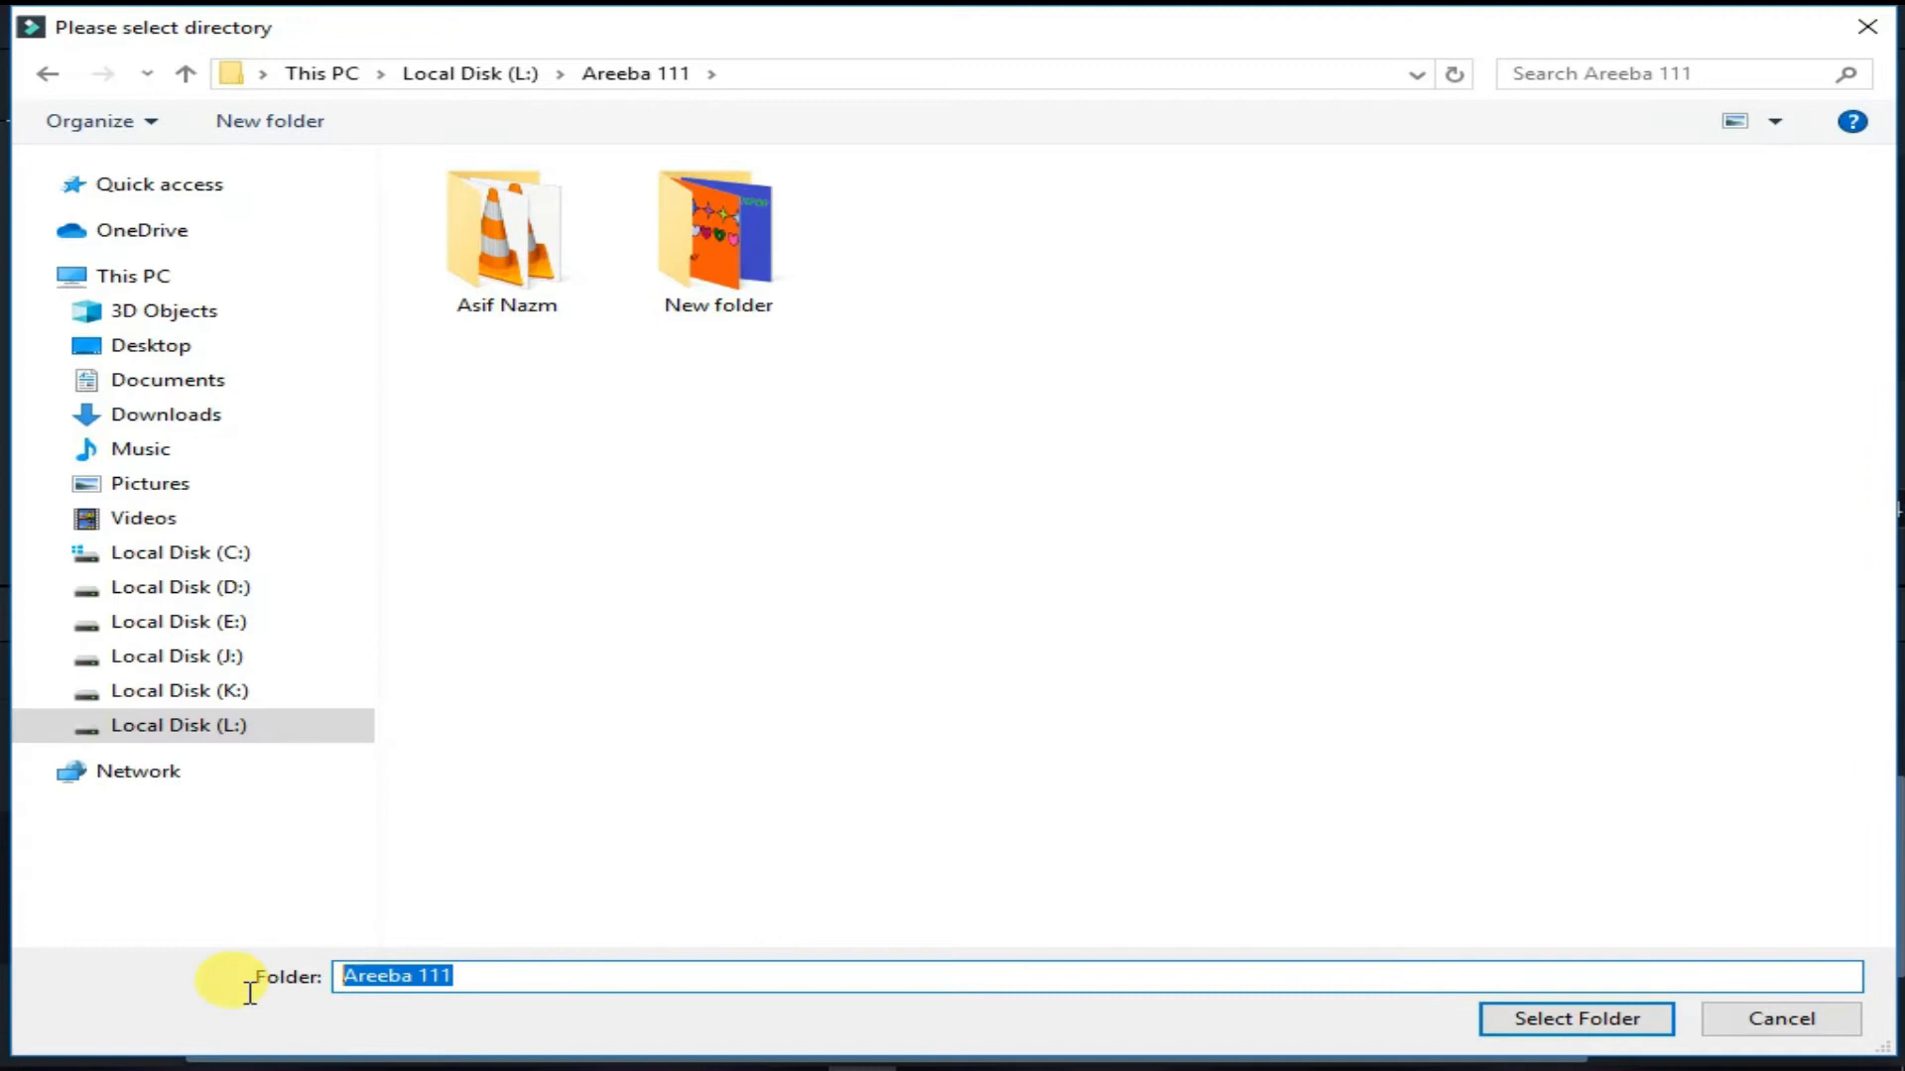
click(709, 243)
click(1565, 1020)
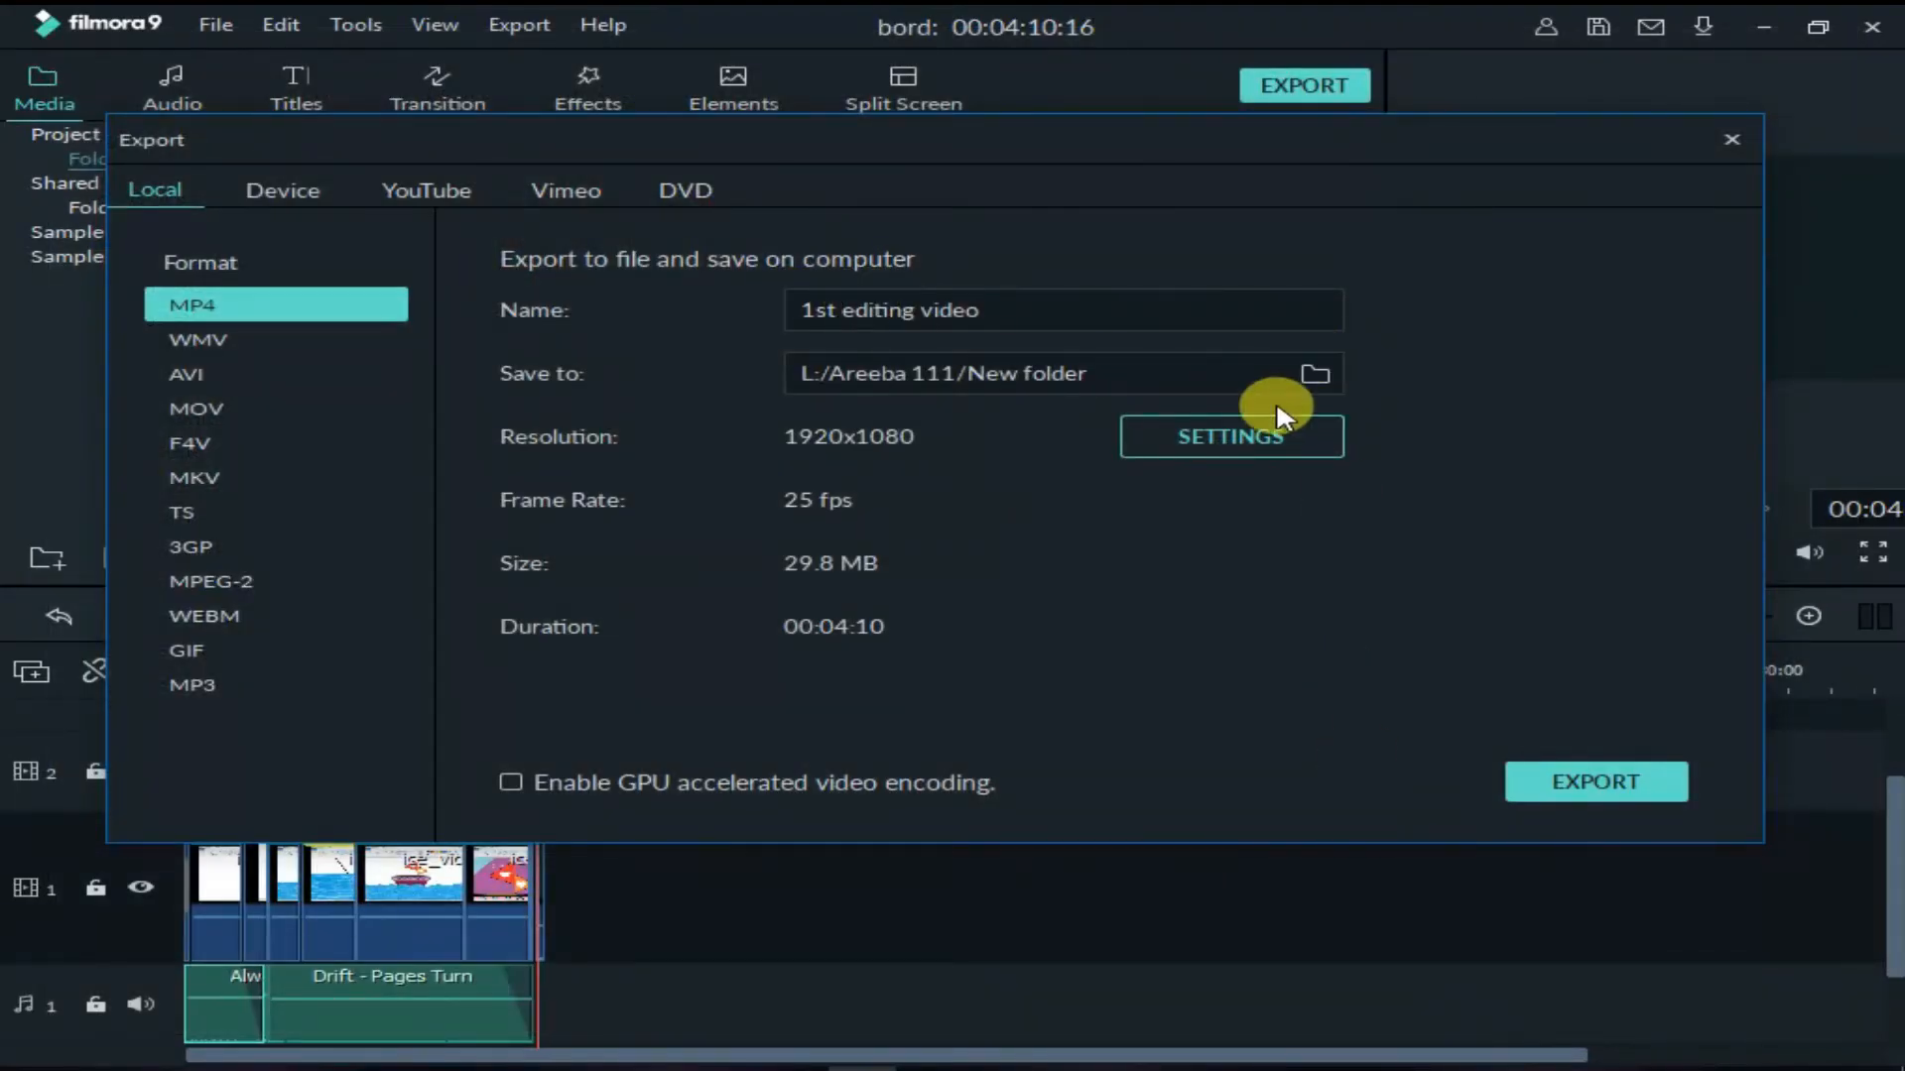
- Set the export quality to Good and the video resolution to 1920x1080
click(1278, 440)
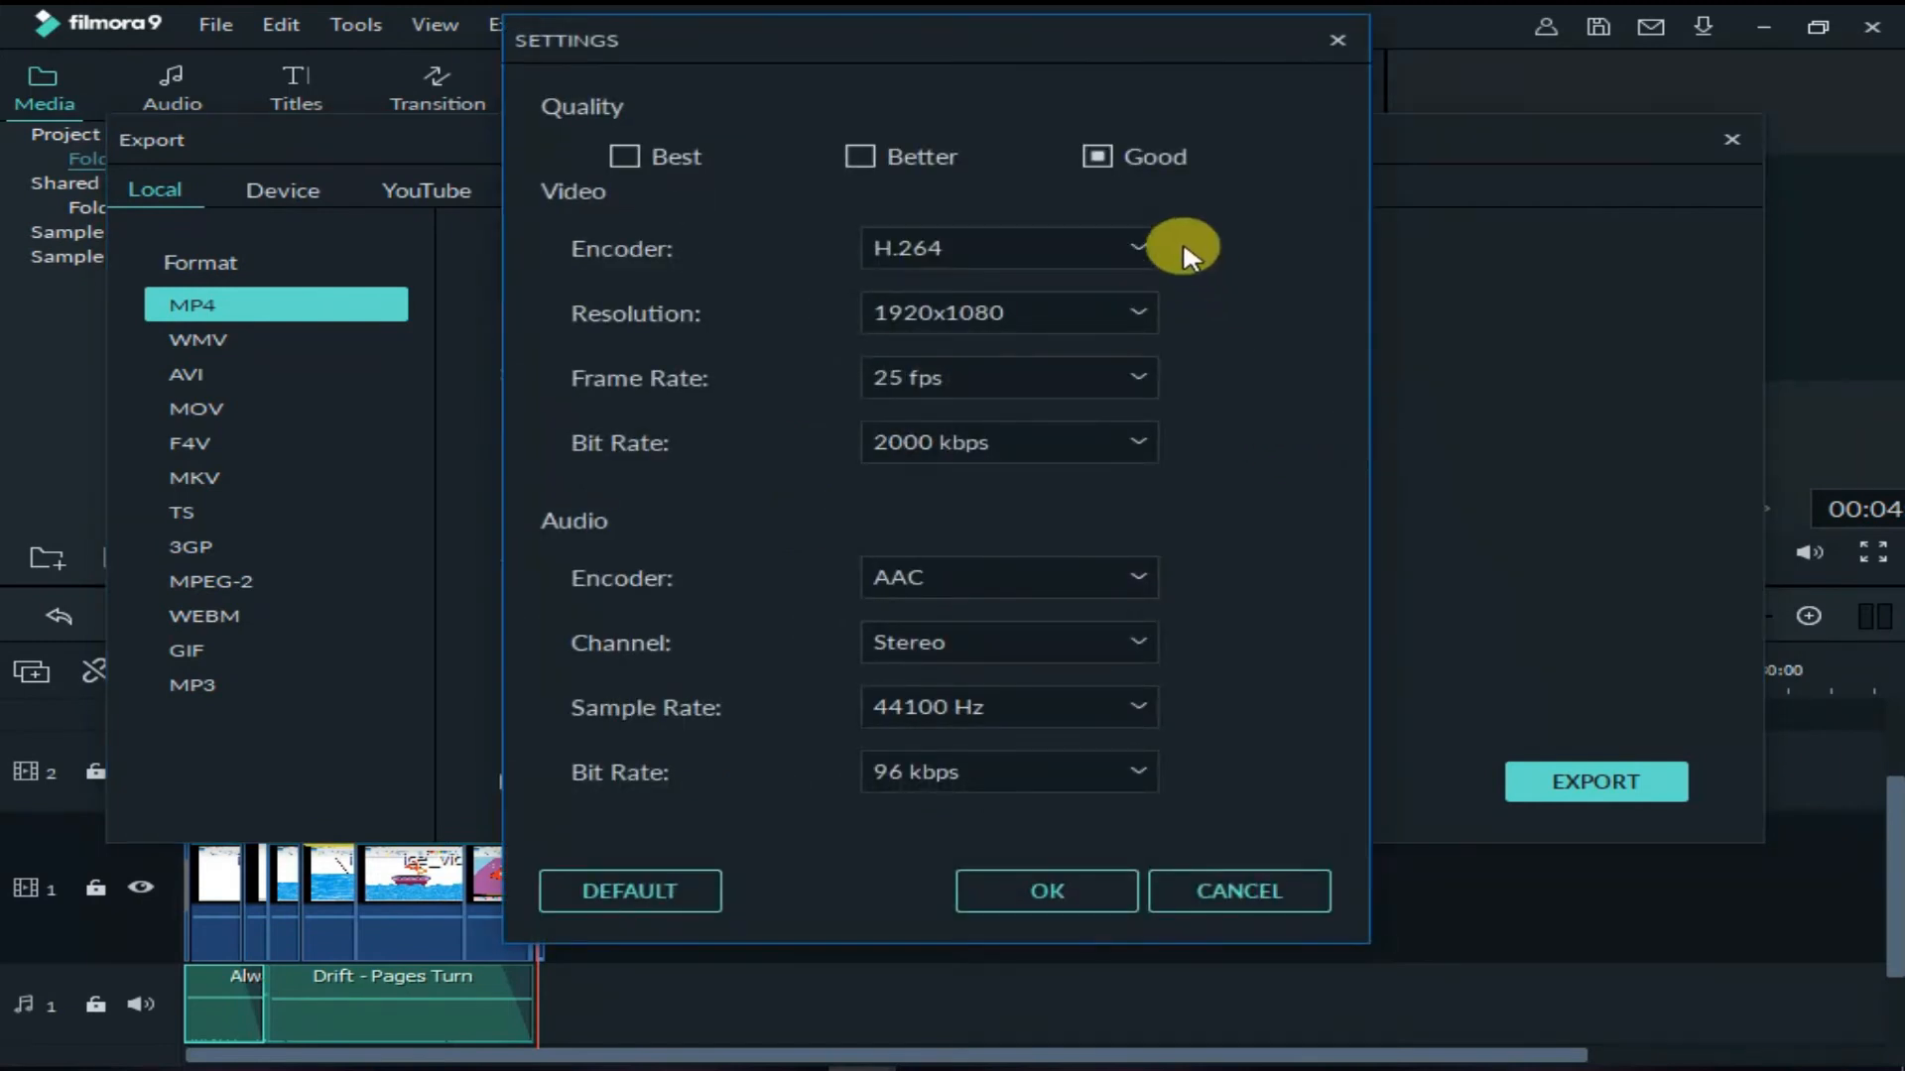
click(625, 156)
click(878, 157)
click(1099, 157)
click(1136, 310)
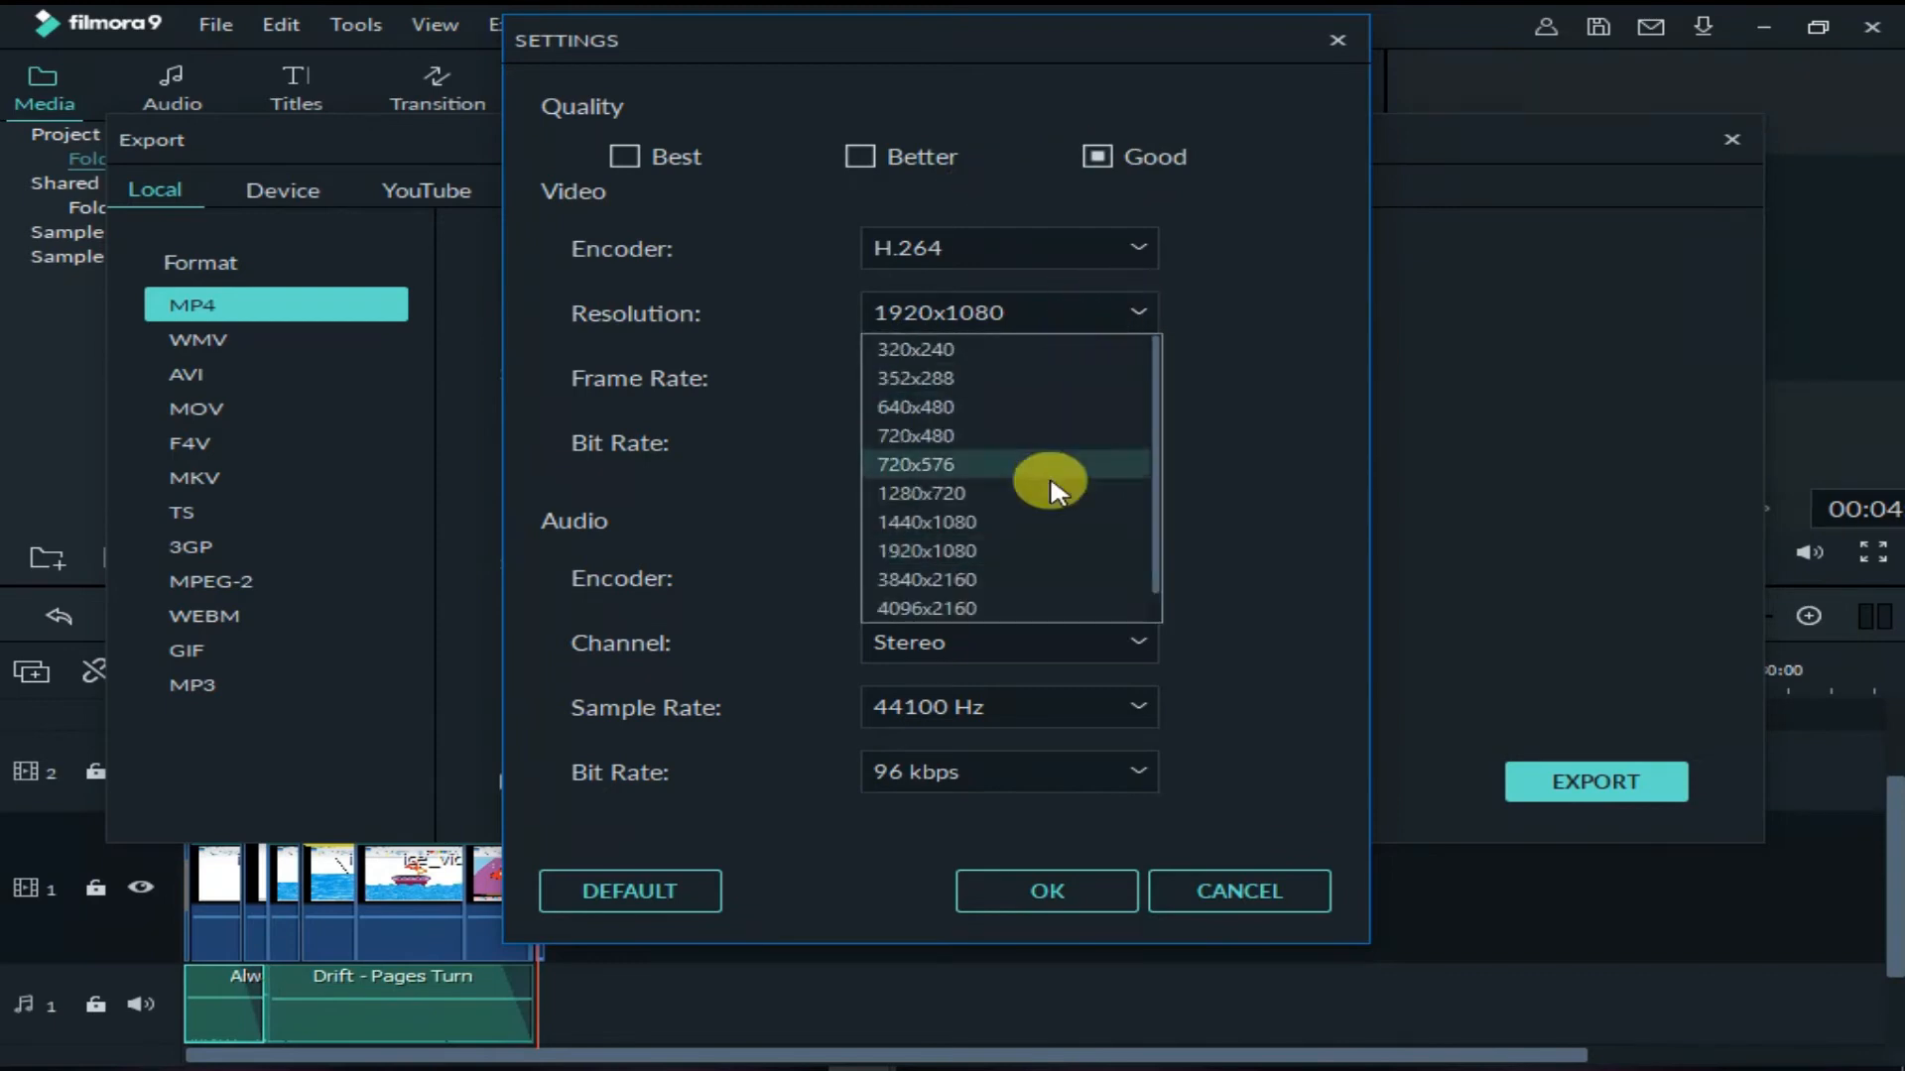
click(987, 551)
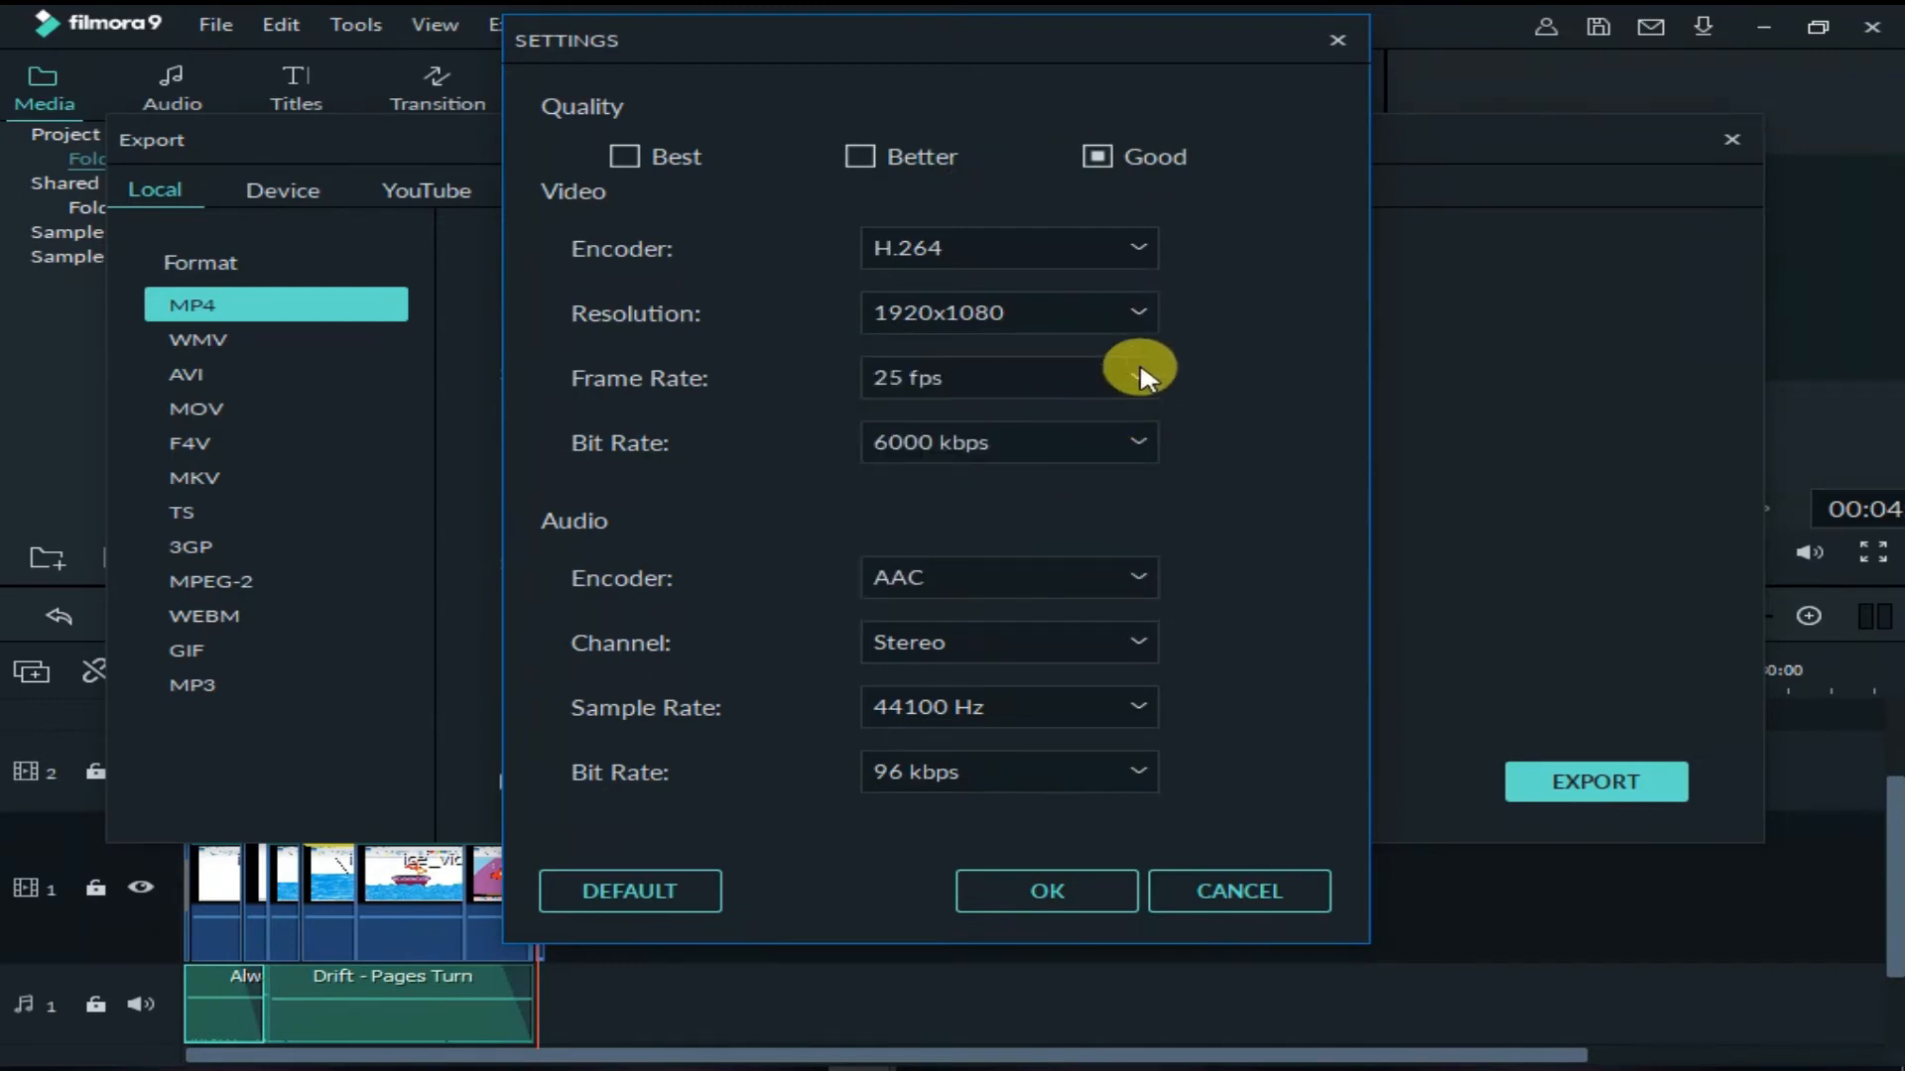
- Set the export frame rate to 25 fps and the video bit rate to 6000 kbps
click(1138, 372)
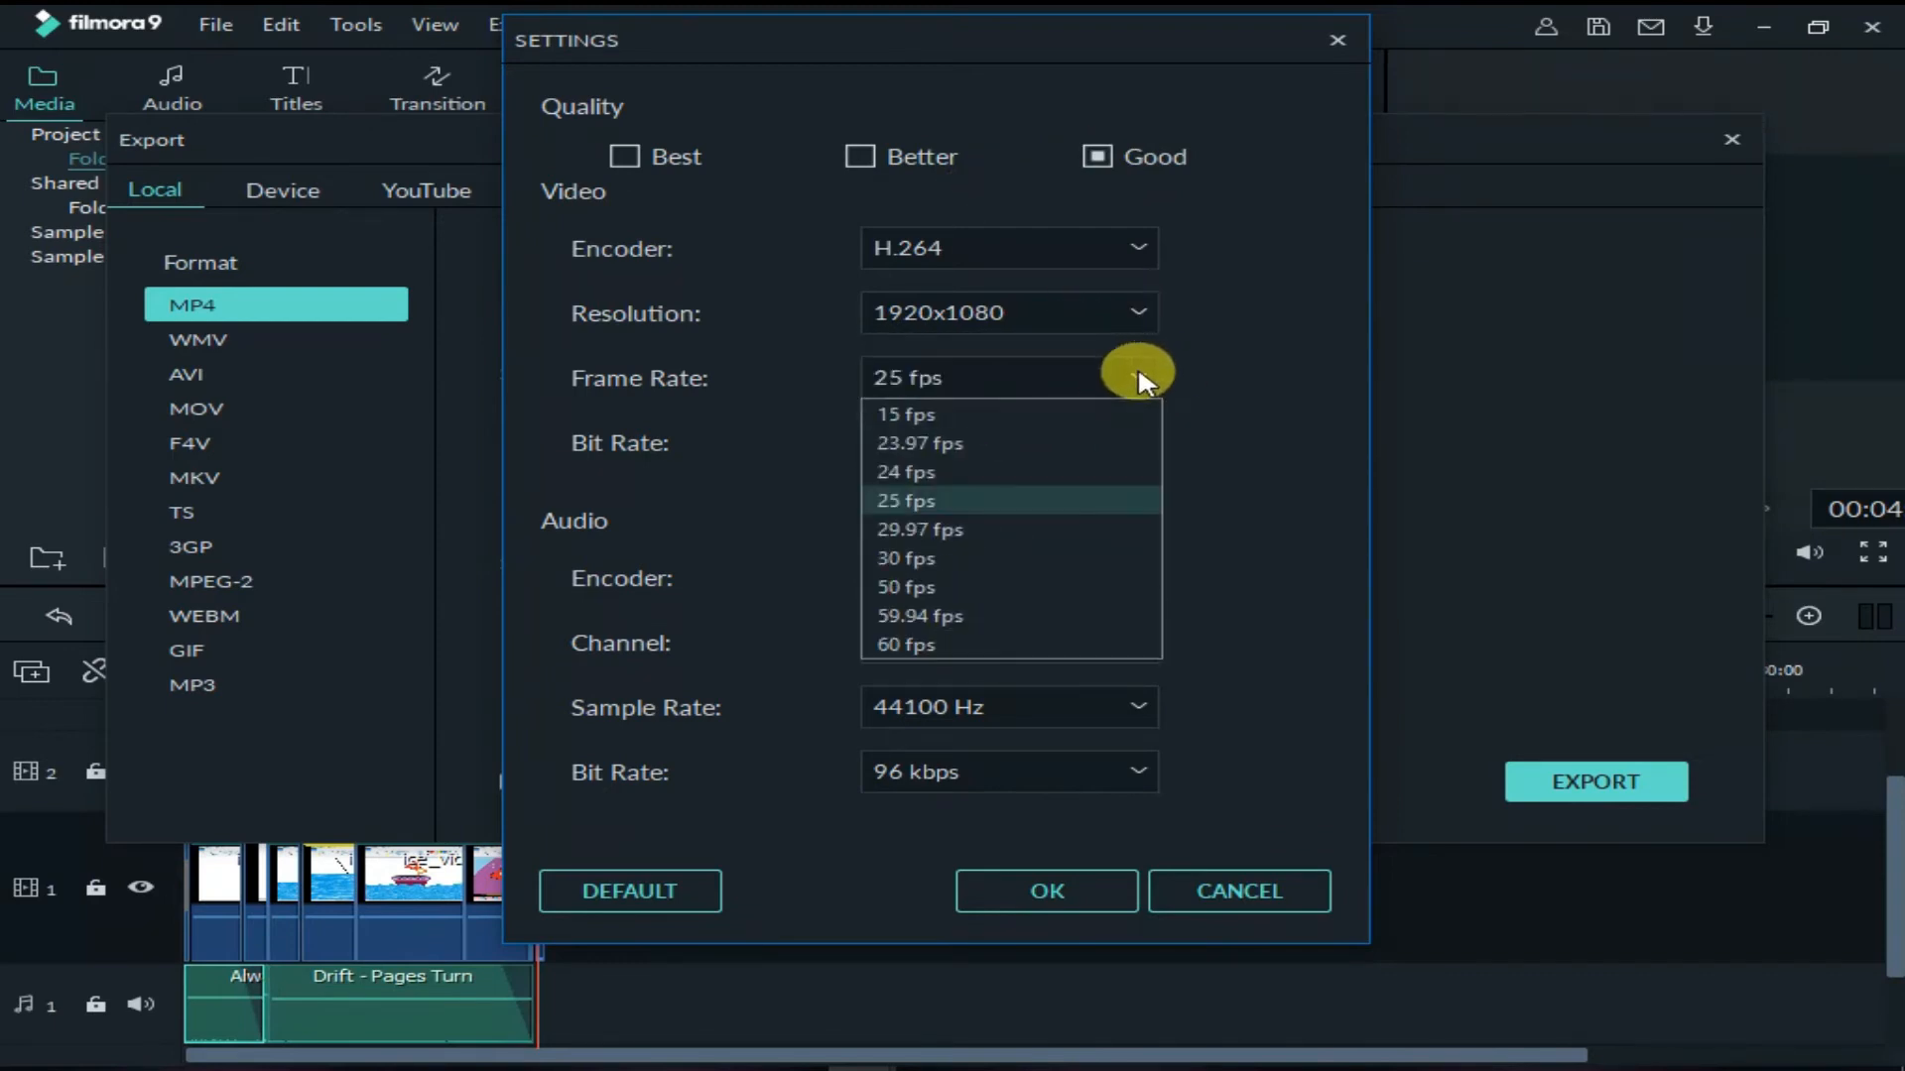
click(974, 506)
click(1146, 433)
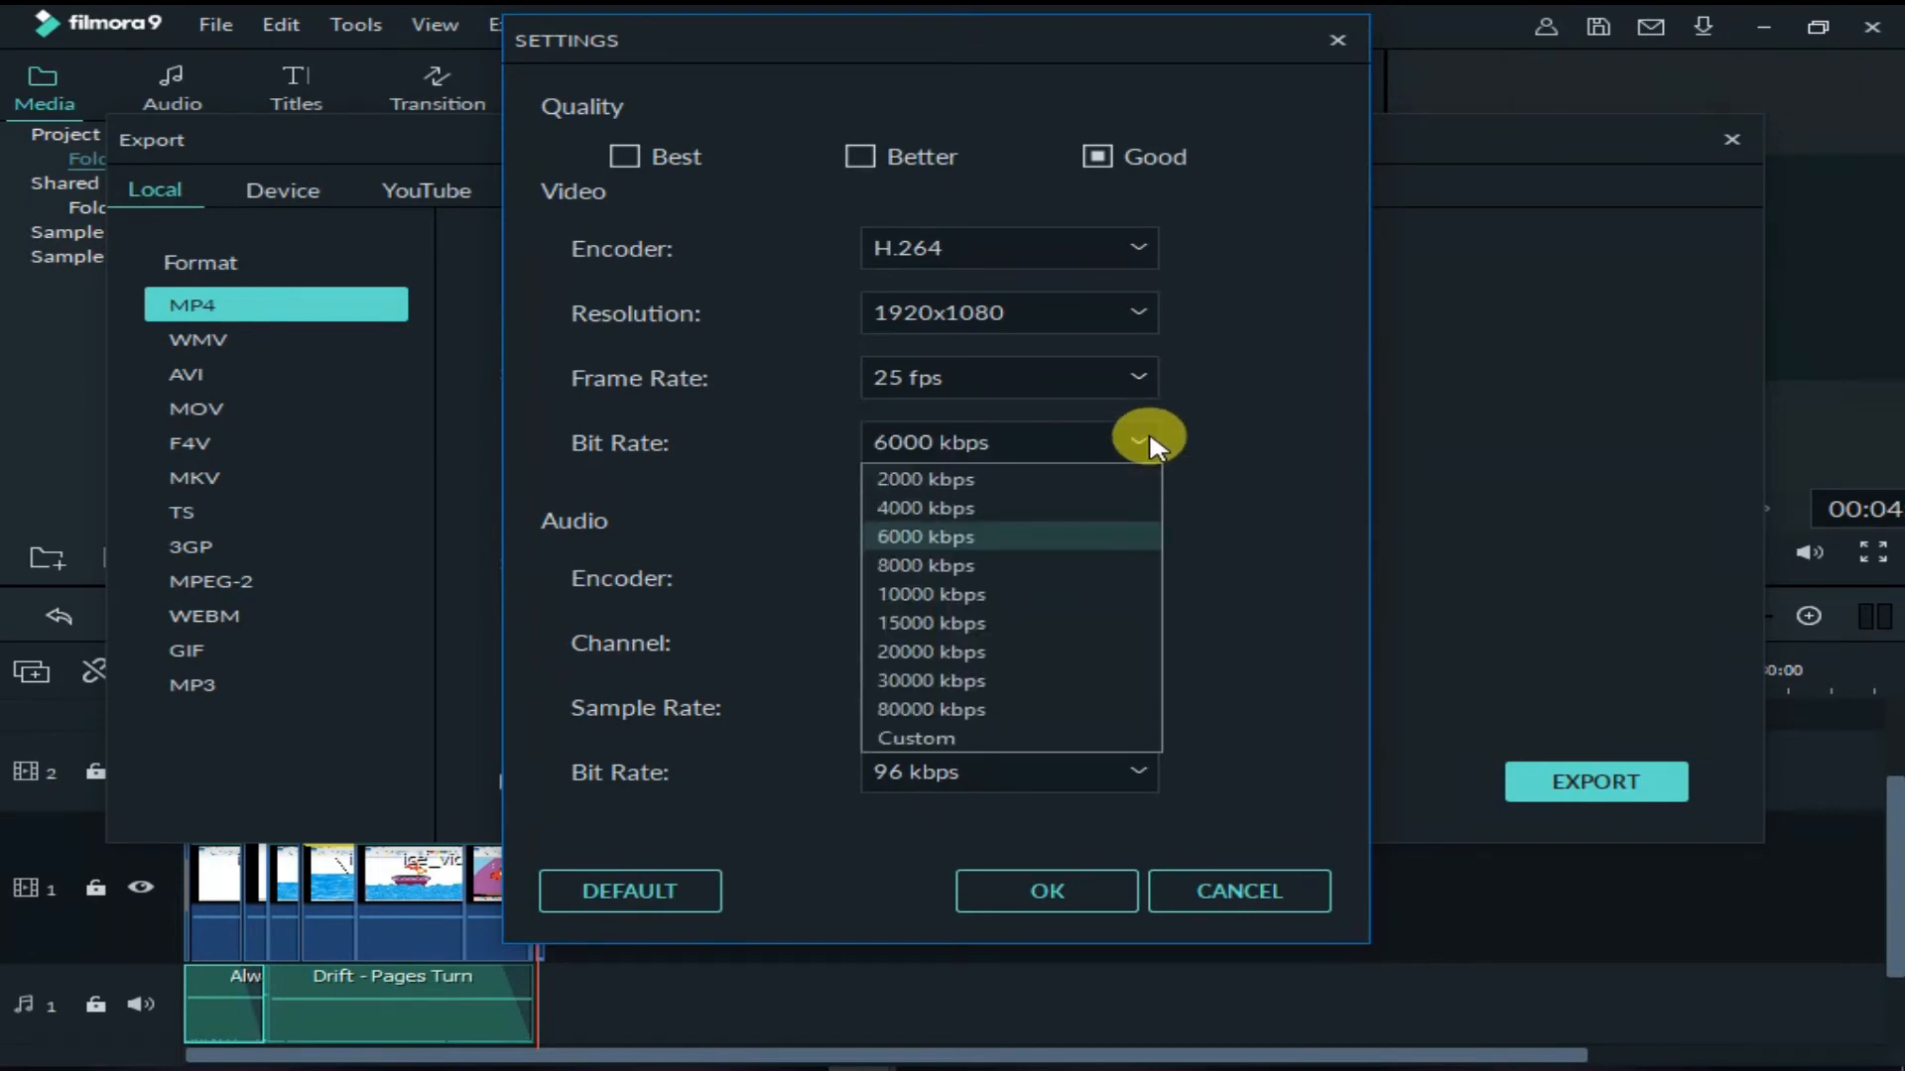
click(971, 537)
- Review the audio encoding options, keeping them as they are, and accept the settings to start the MP4 export
click(1128, 707)
click(1138, 643)
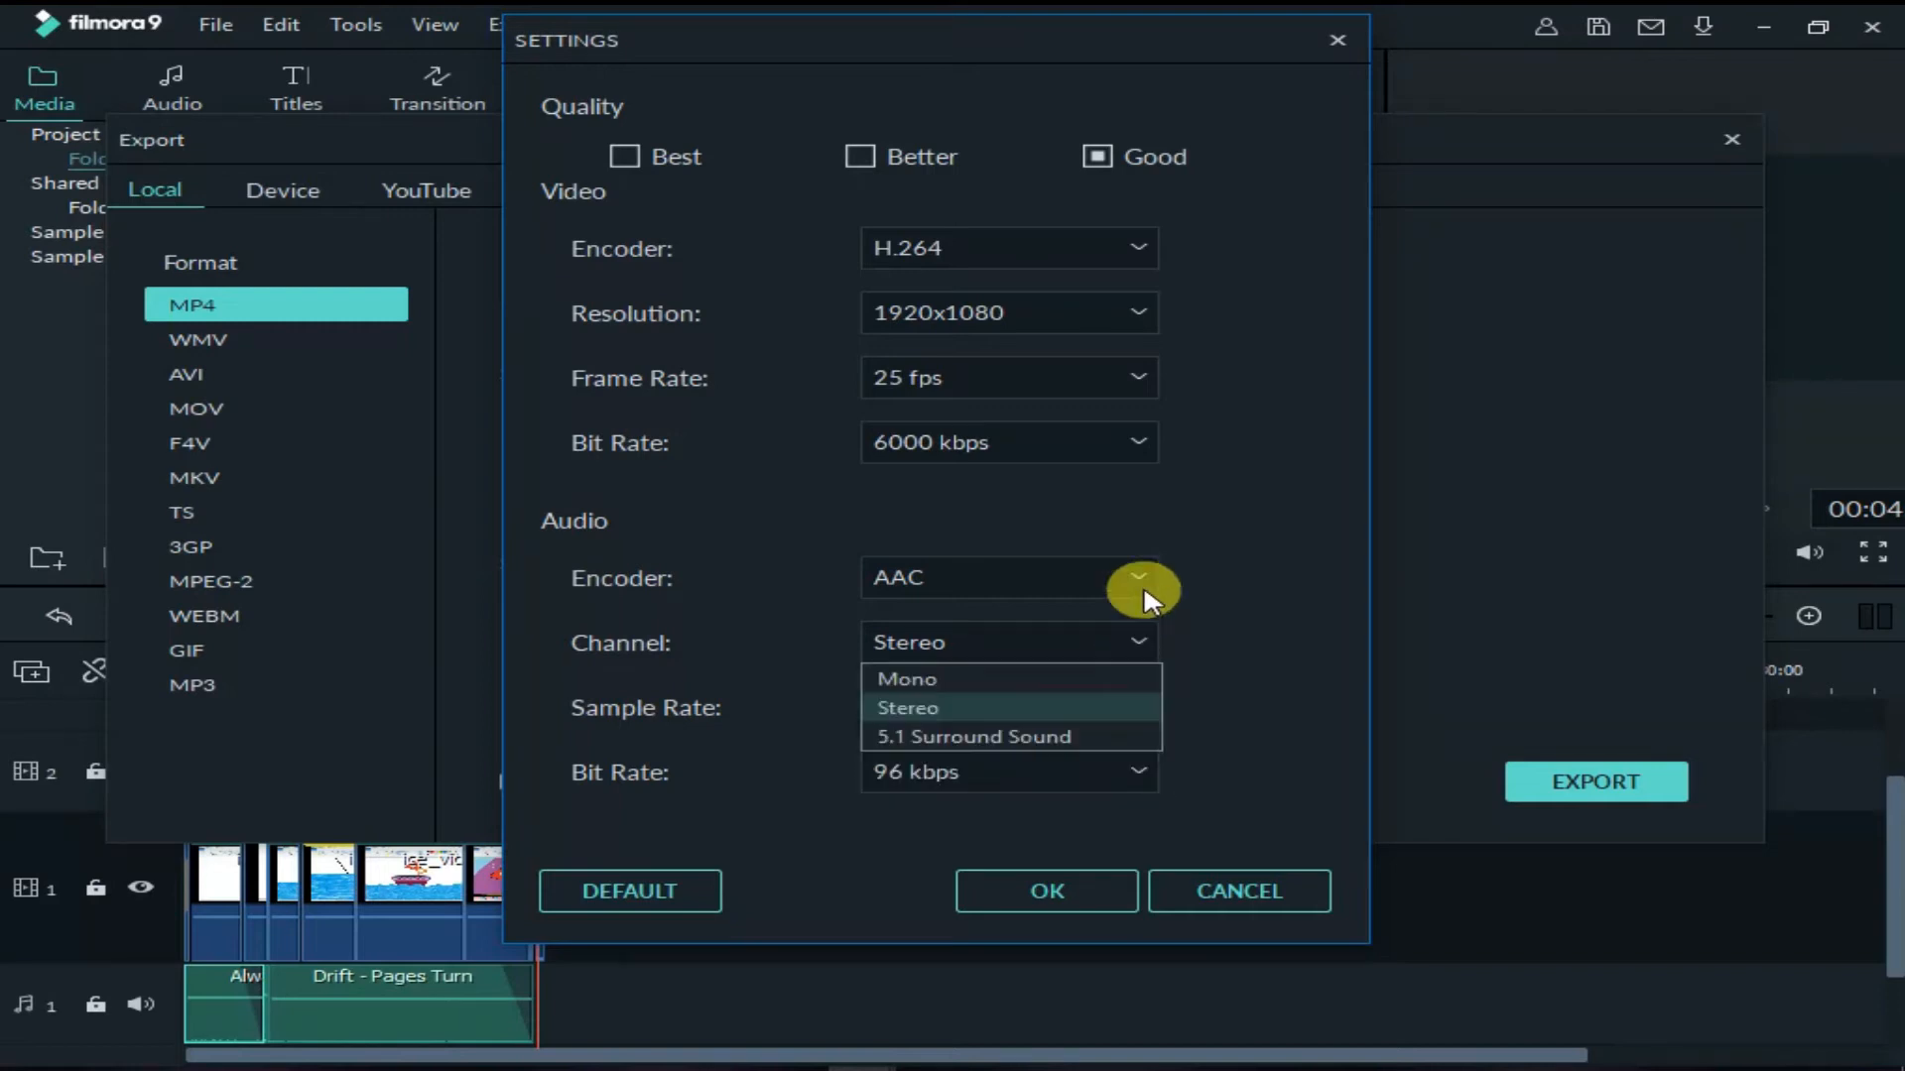
click(1141, 581)
click(1141, 771)
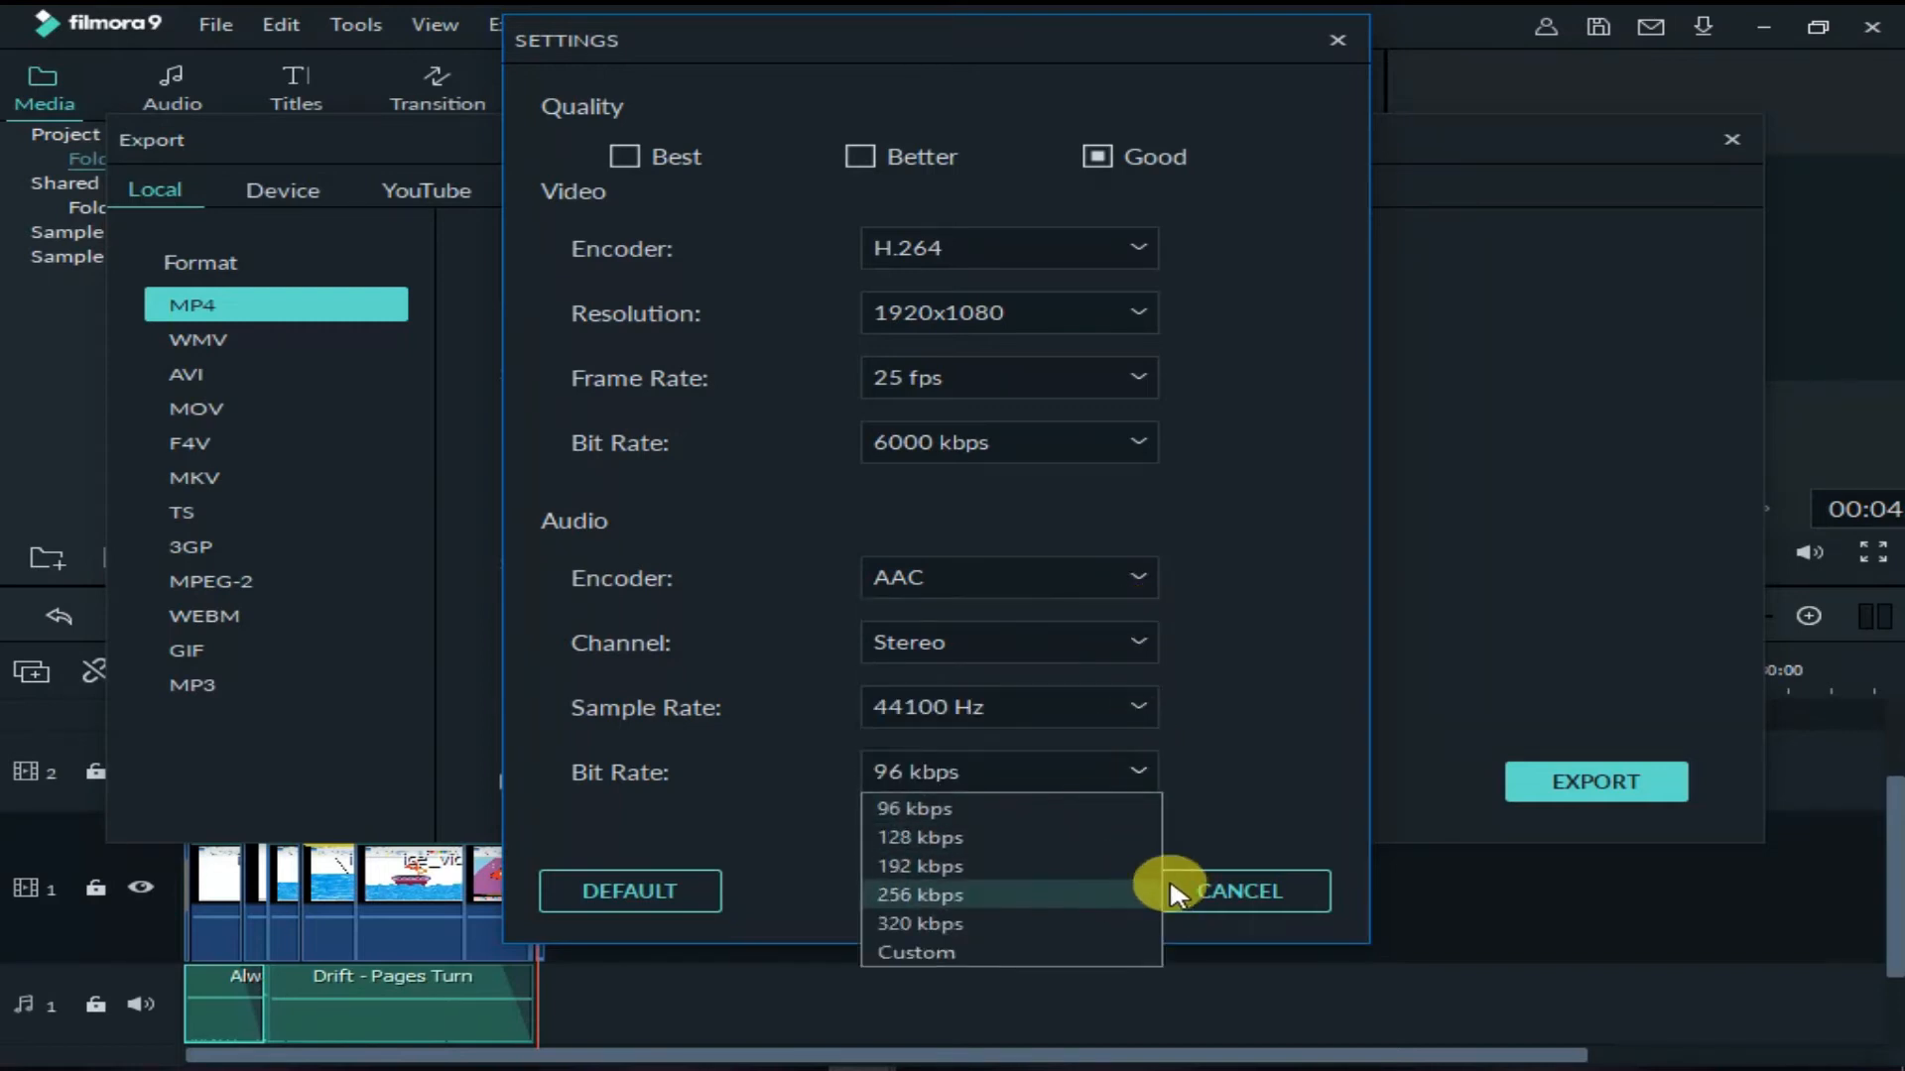
click(1302, 790)
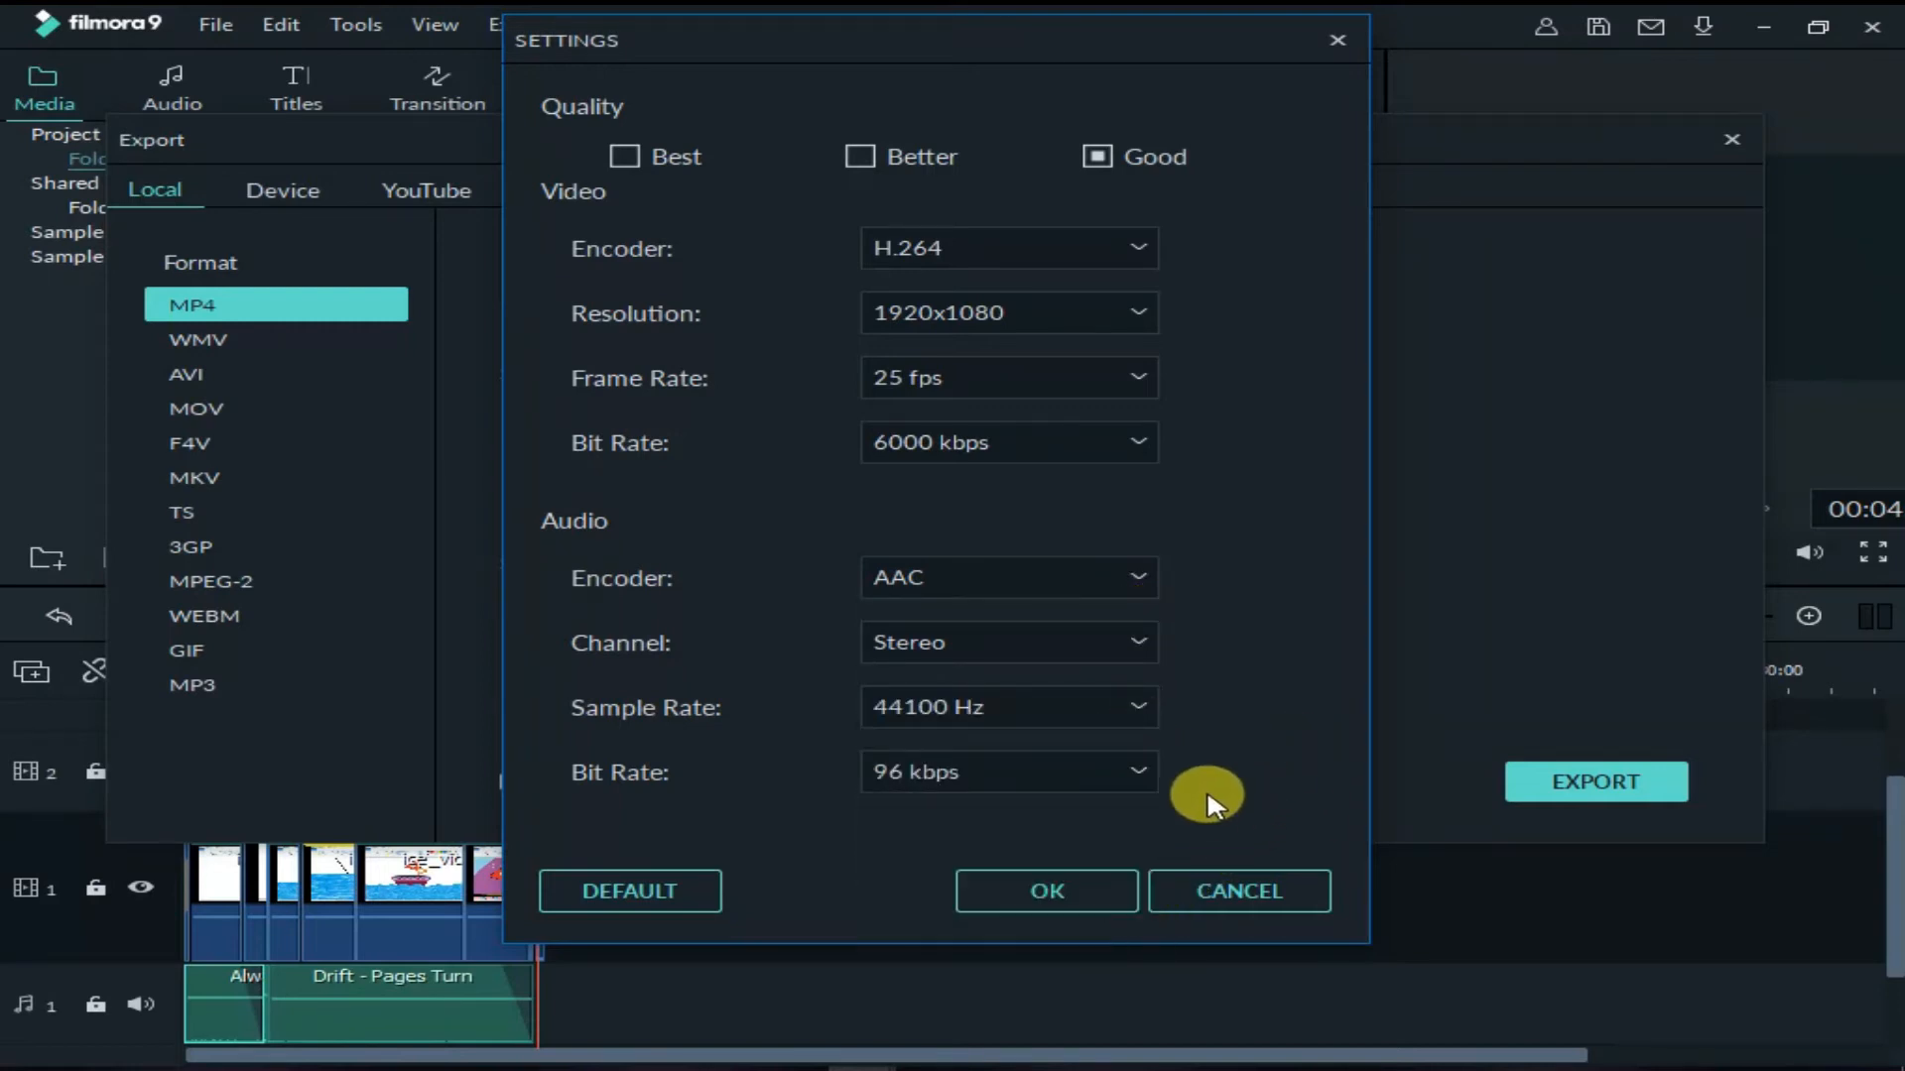
click(1054, 889)
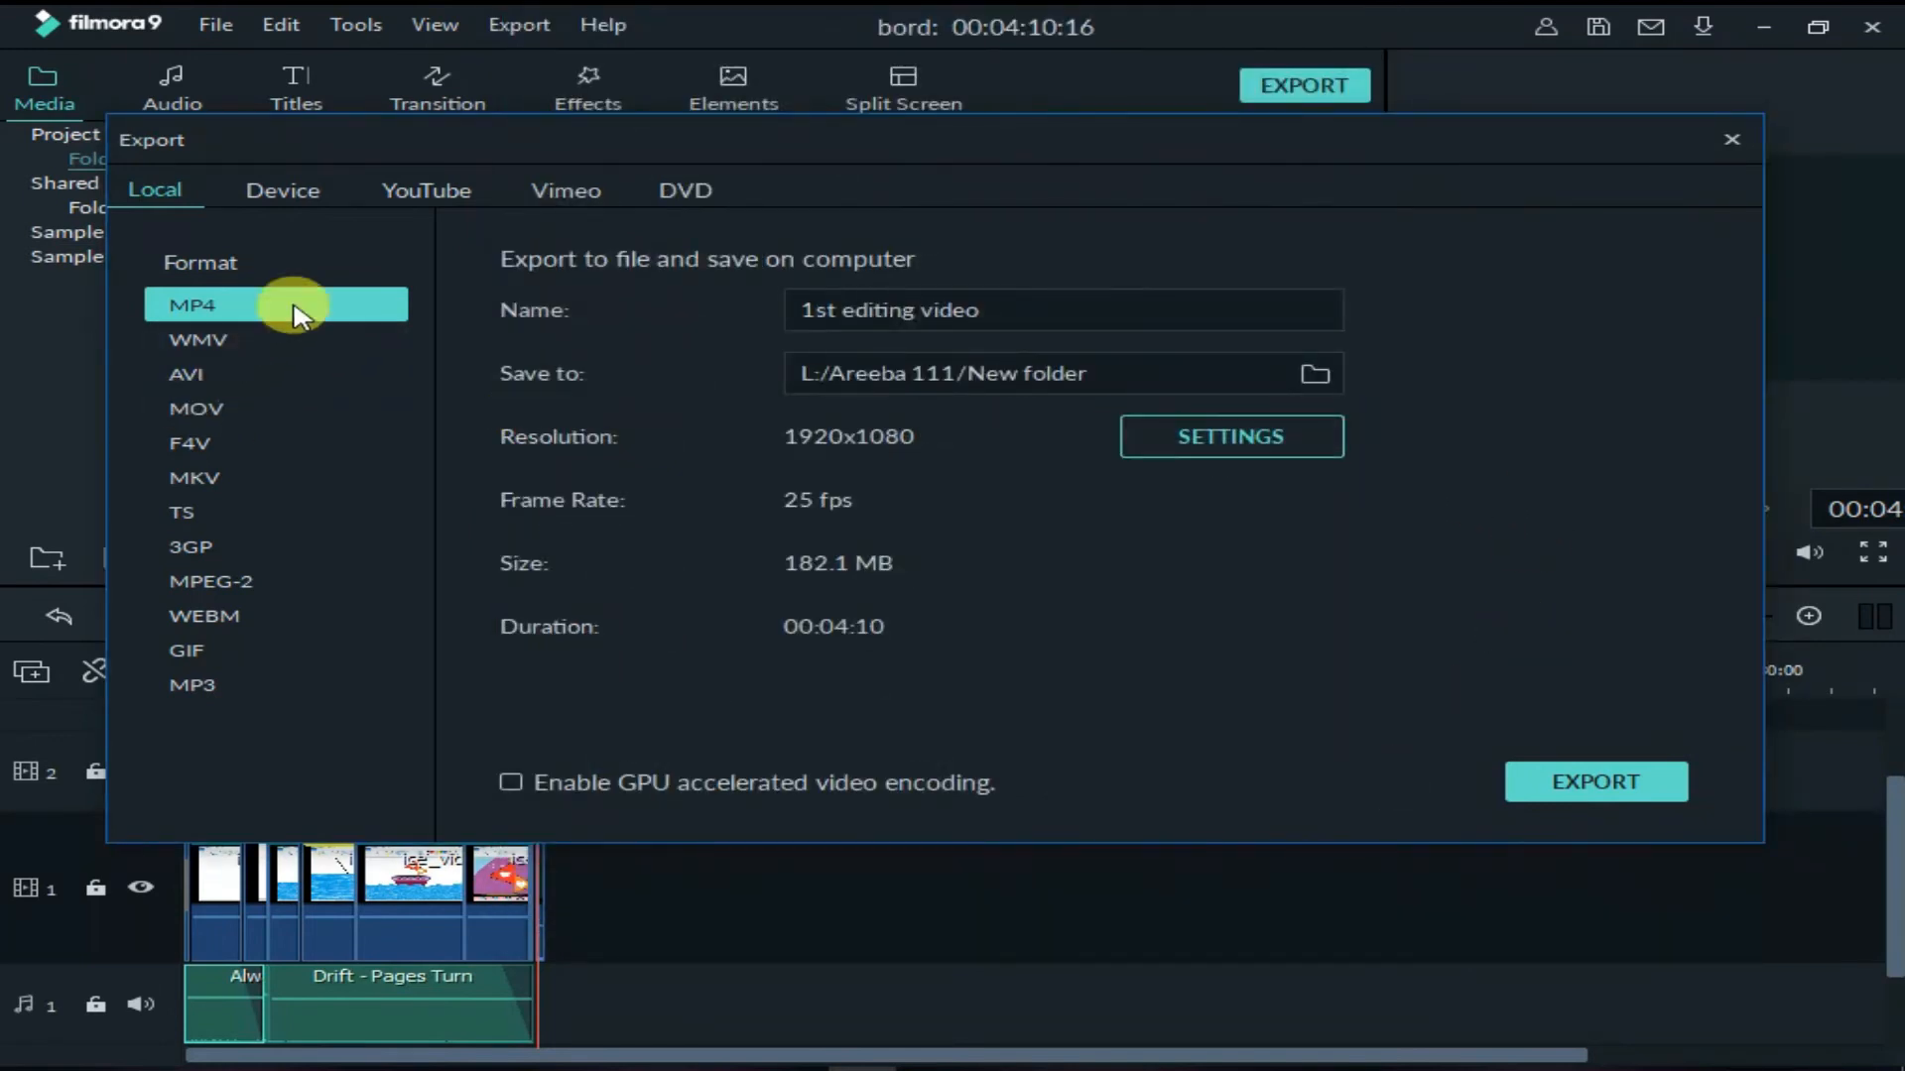
click(1650, 802)
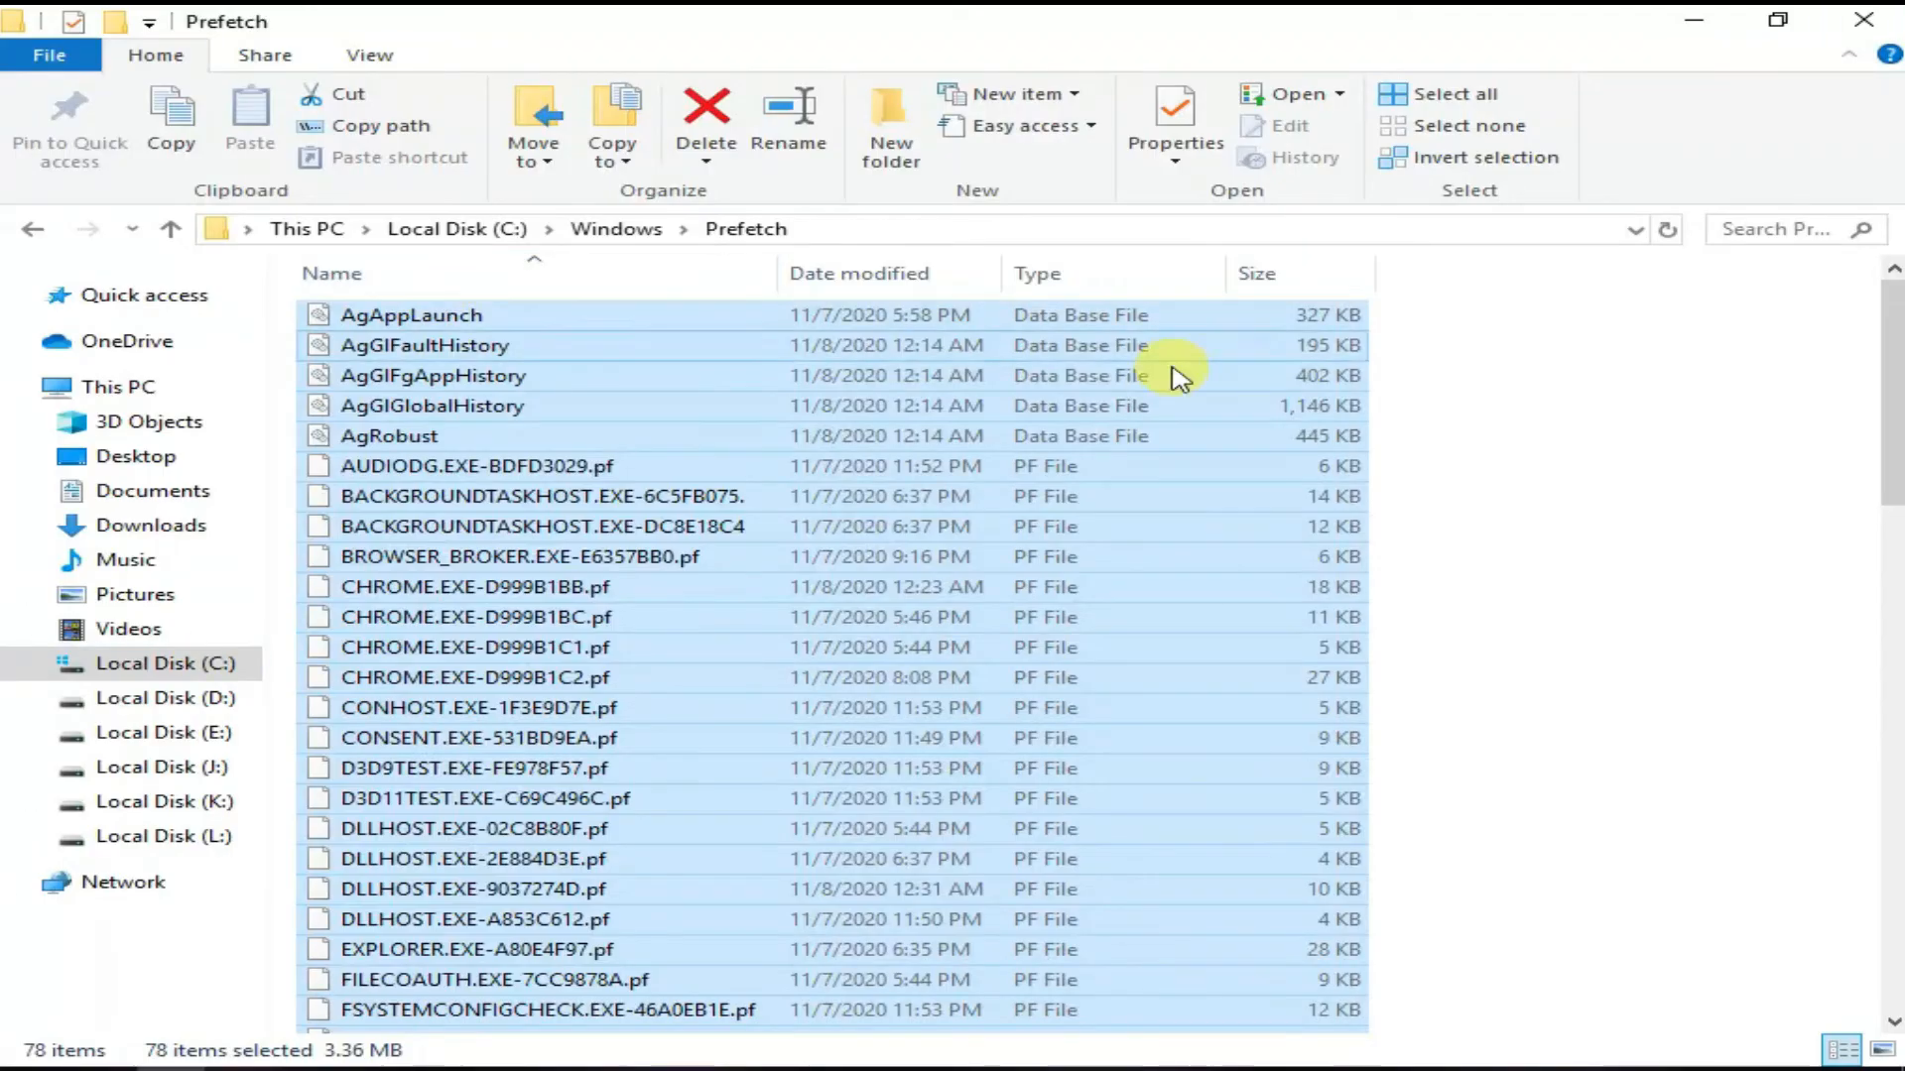
- Switch to File Explorer and delete all the selected files in the Windows Prefetch folder while the export runs
key(Delete)
click(1039, 452)
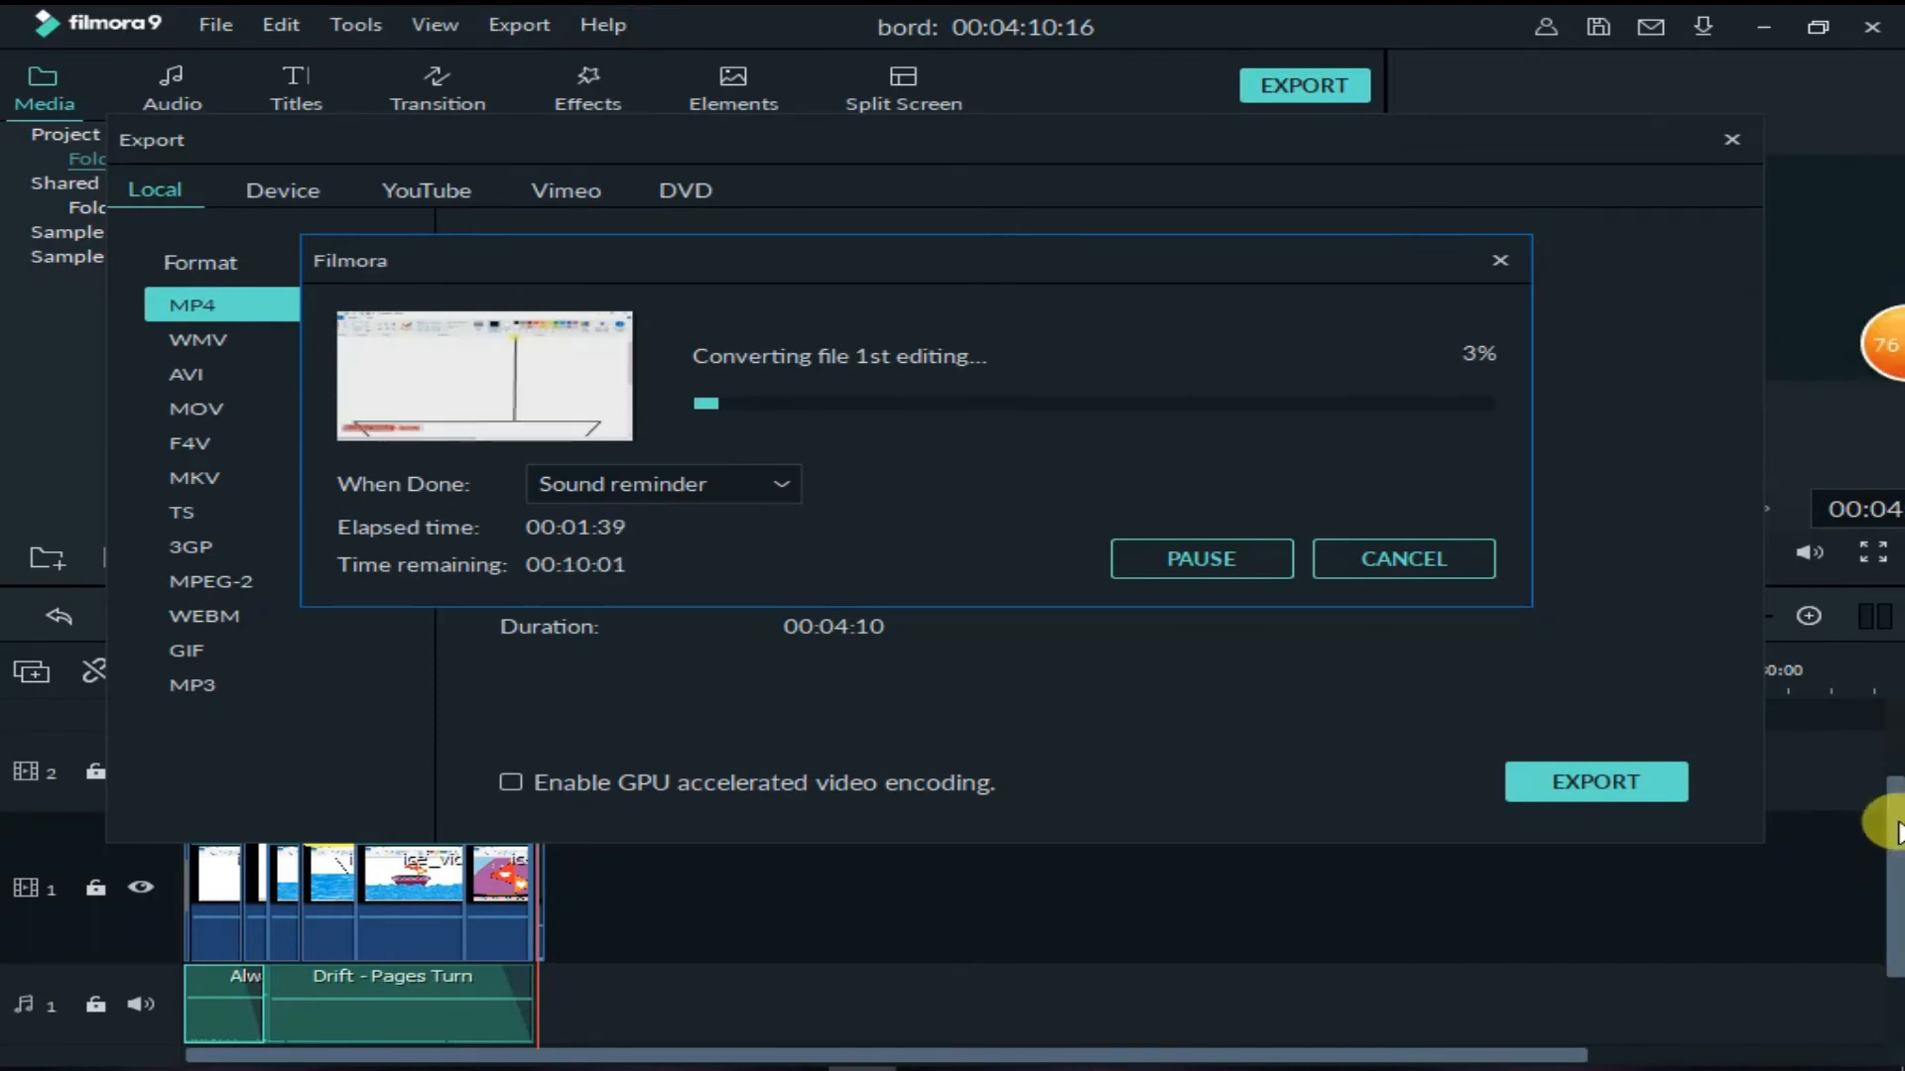
click(1694, 362)
click(1694, 362)
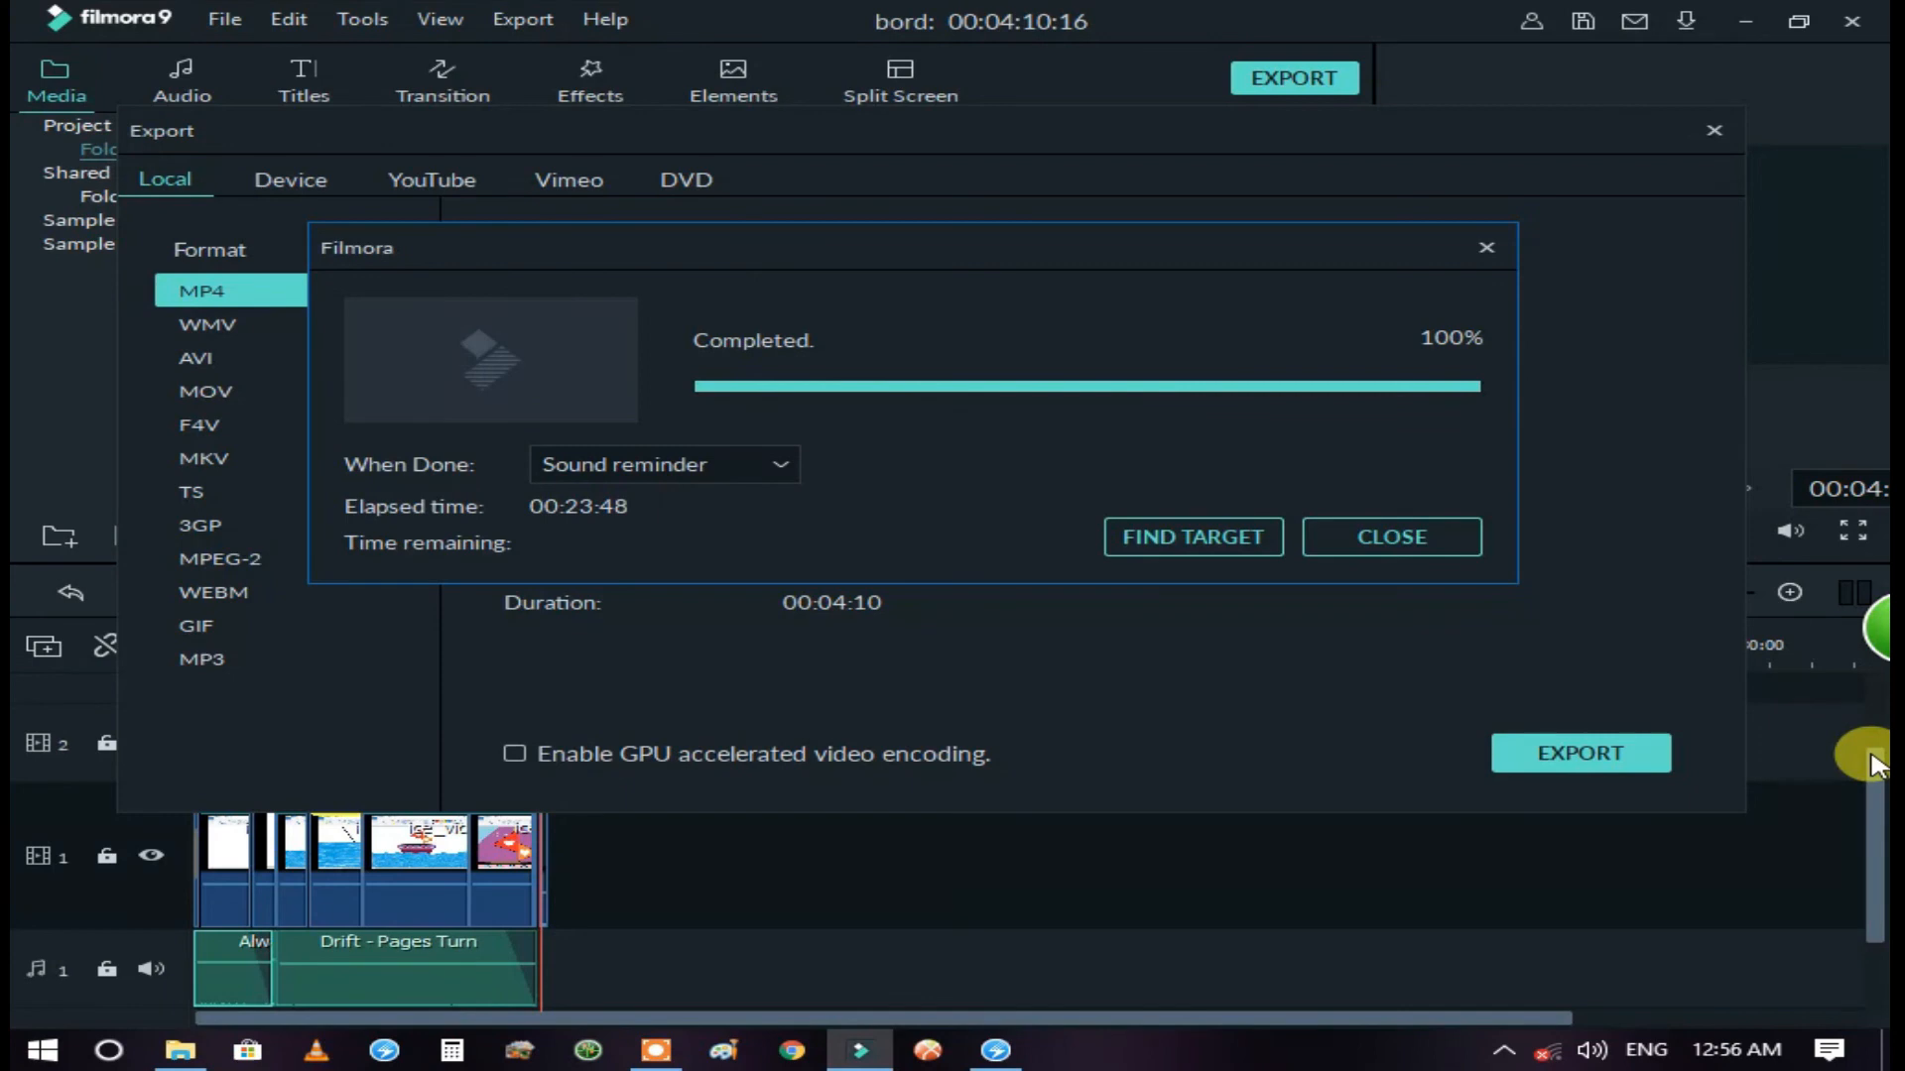
- Show the exported file's location, close the export window and exit the editor, answering the save-project prompt
click(1182, 536)
click(1714, 134)
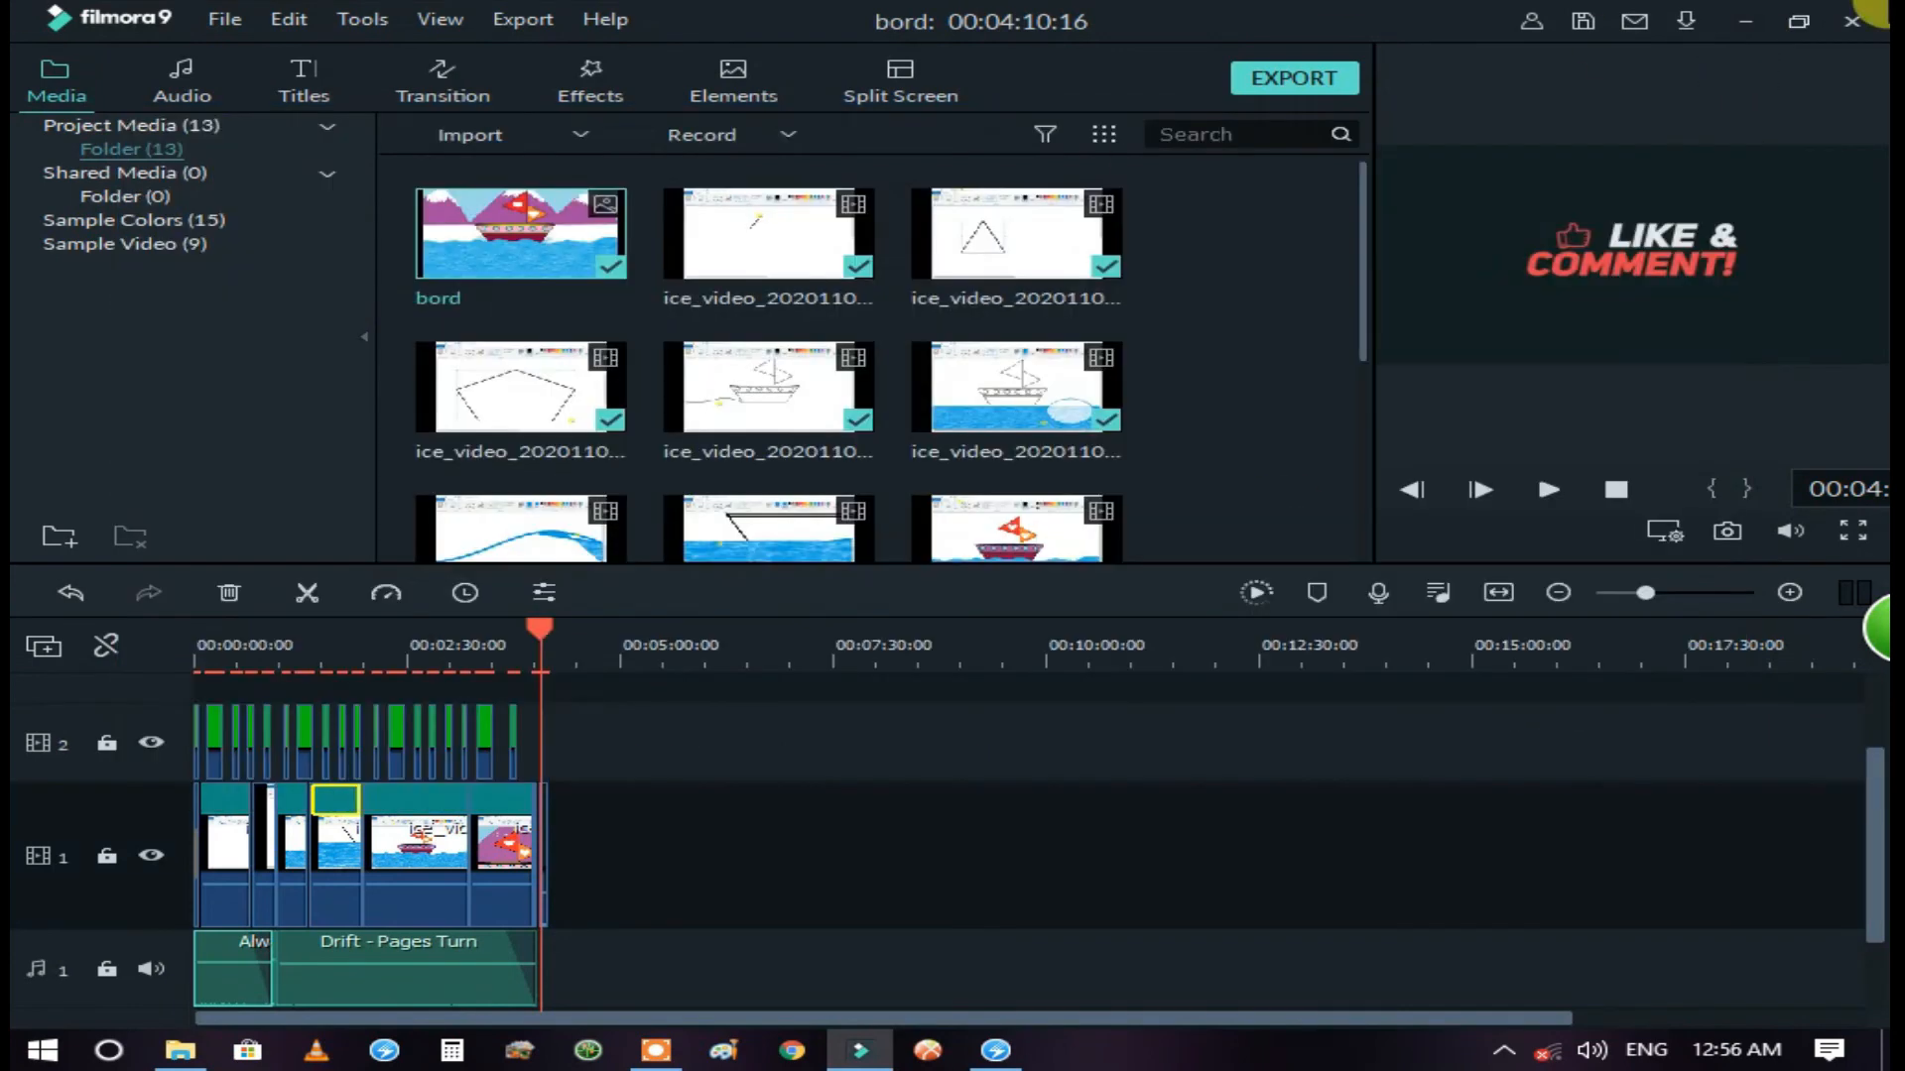
click(1851, 20)
click(1171, 521)
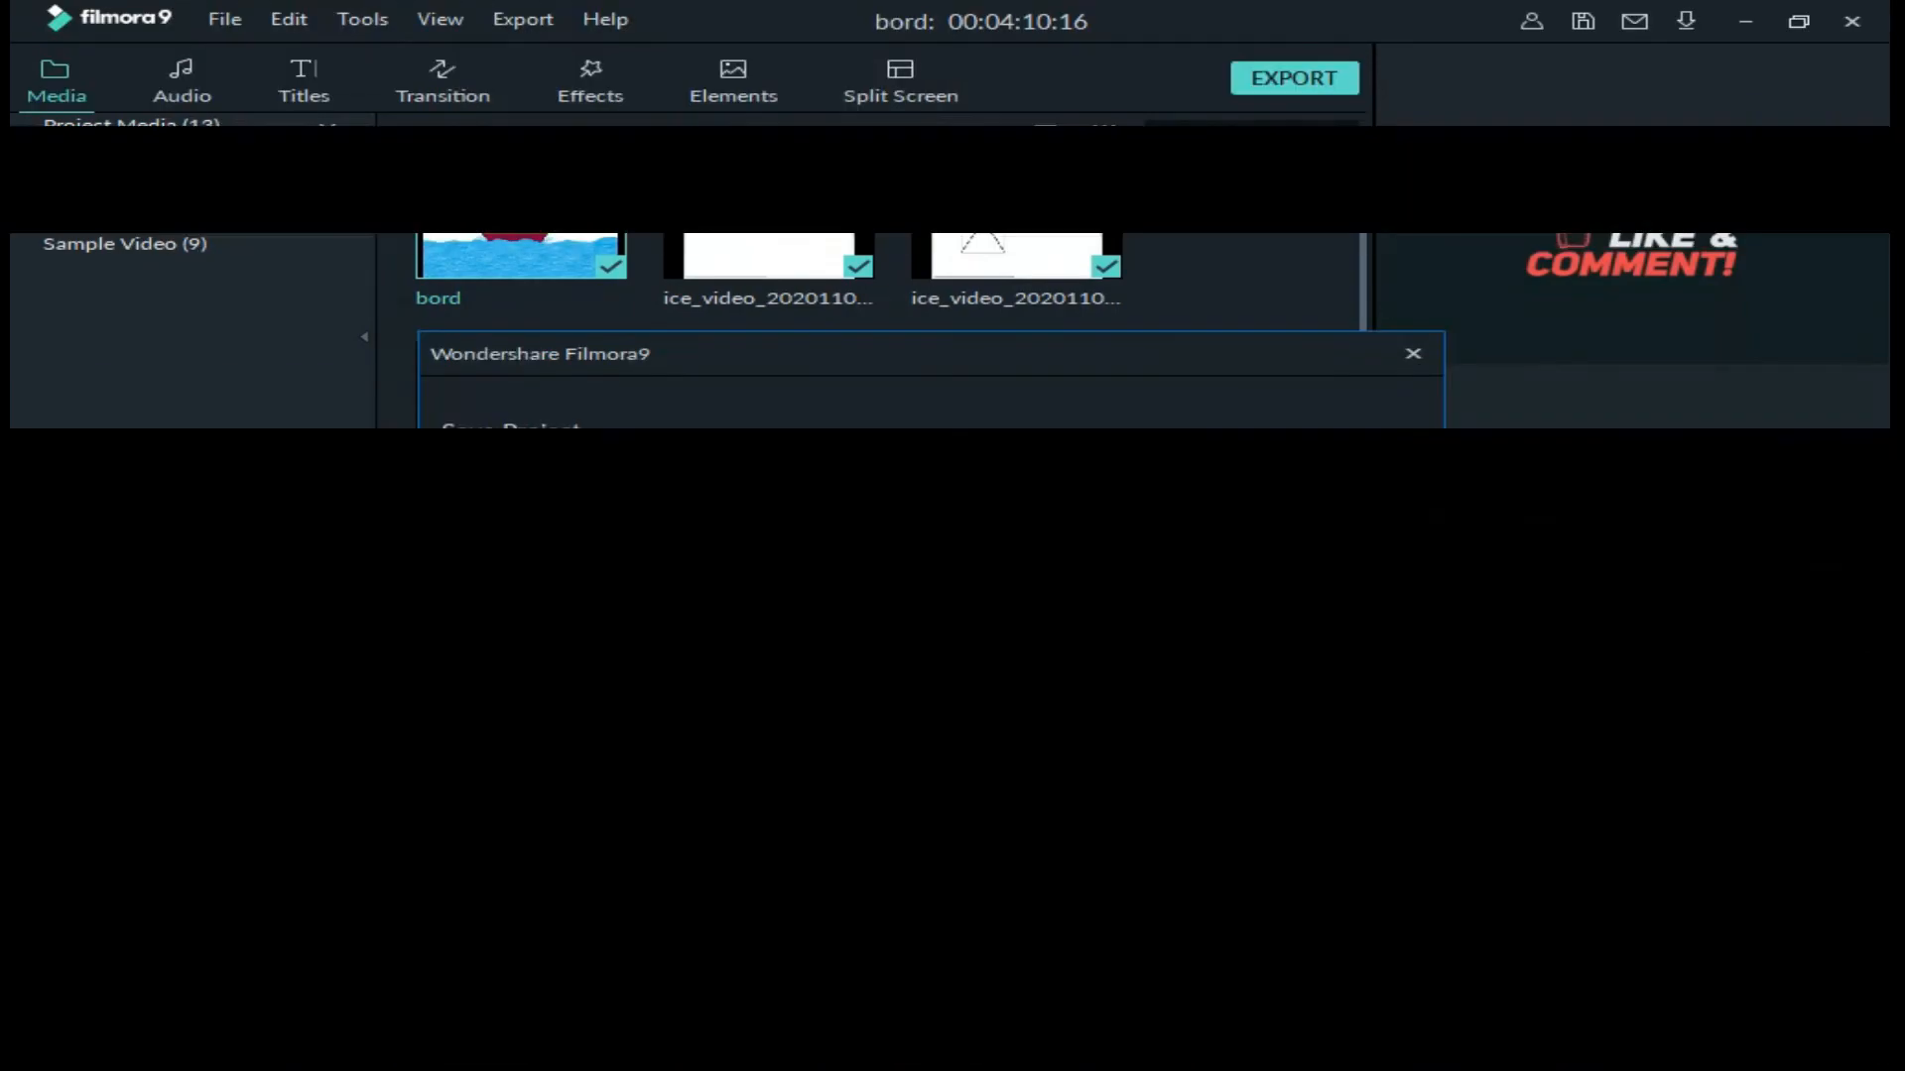